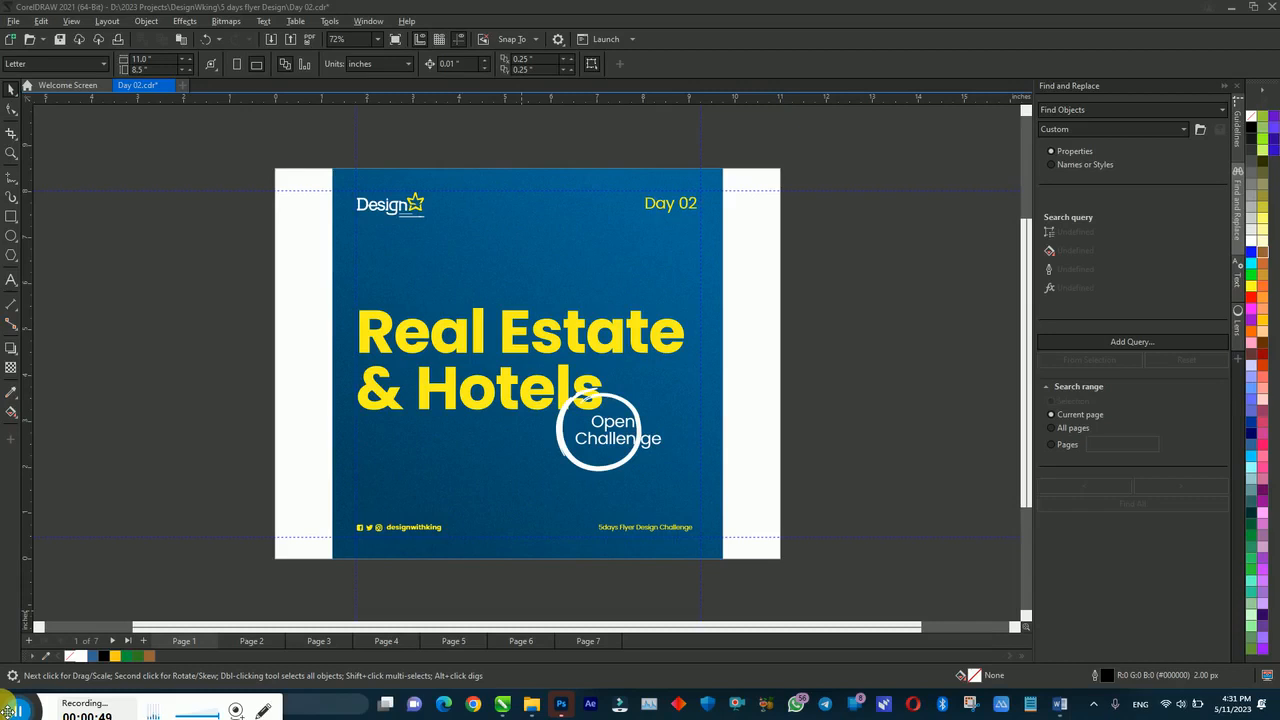
Step: Select the flyer's blue background and move on to the Page 2 Flyer Detail brief
click(349, 512)
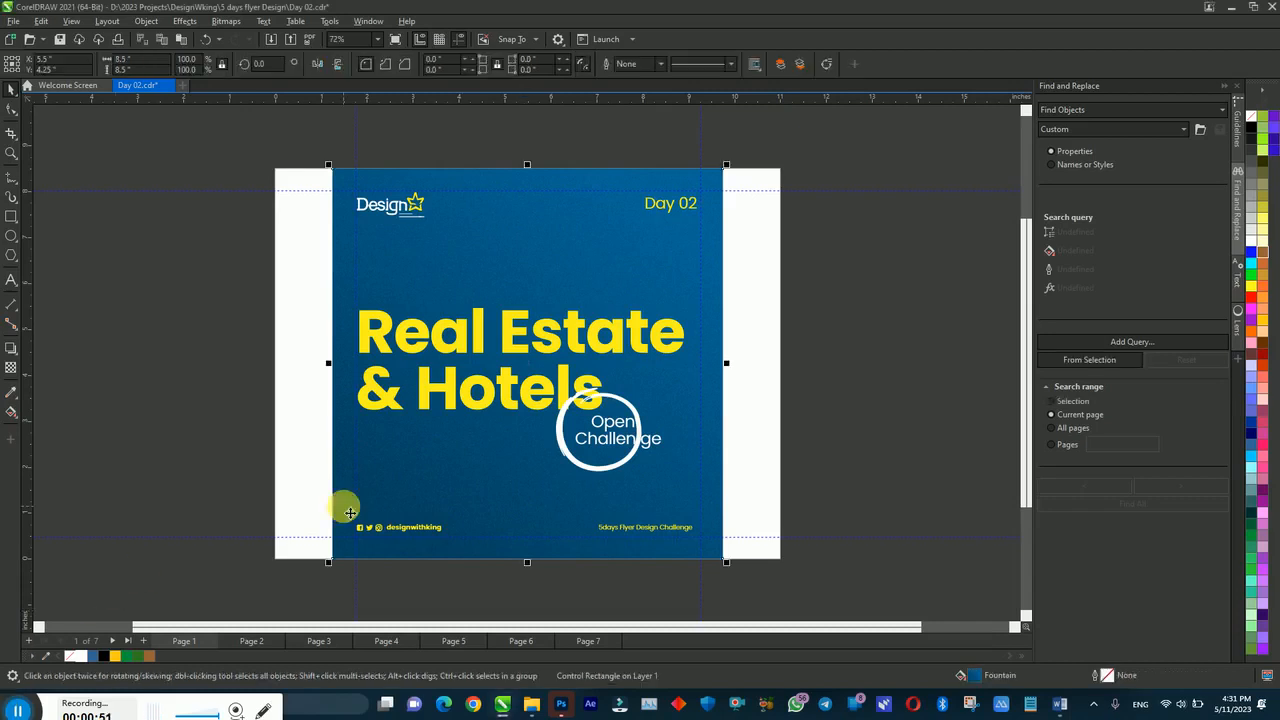
key(Page_Down)
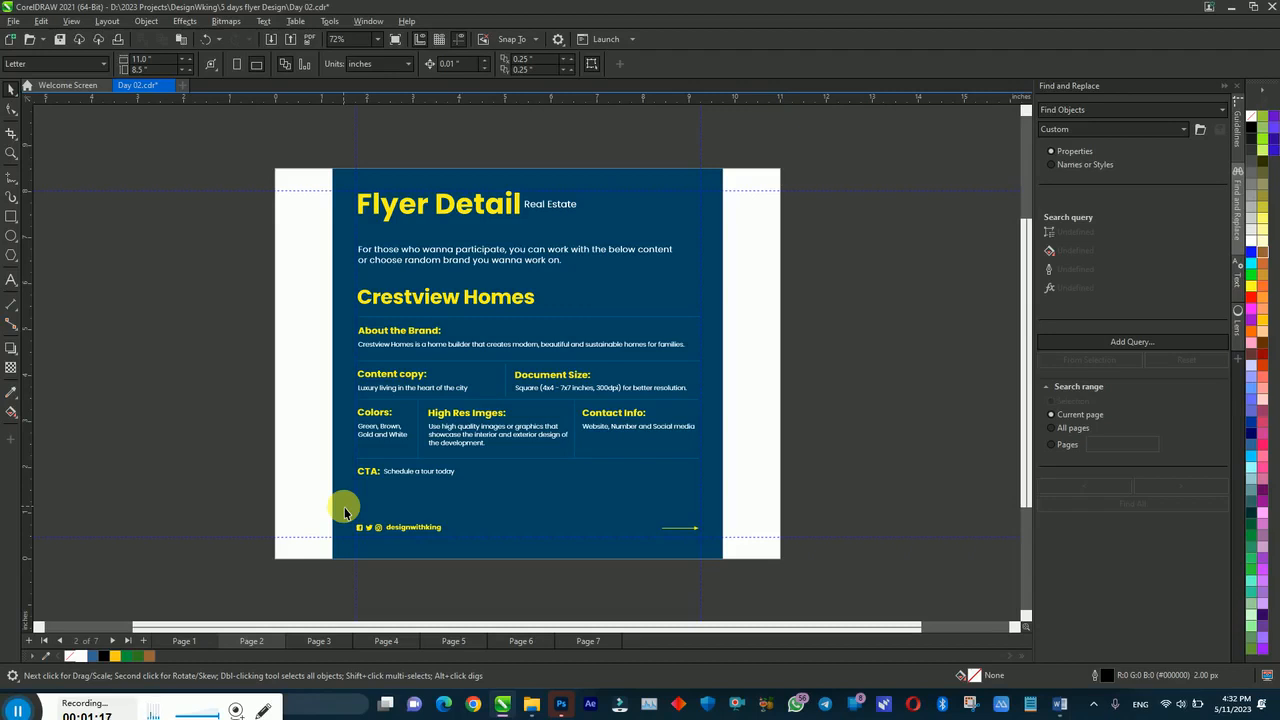
Step: Zoom in to 90% on the Crestview Homes brief, then advance to the page 4 Guides
key(z)
click(361, 262)
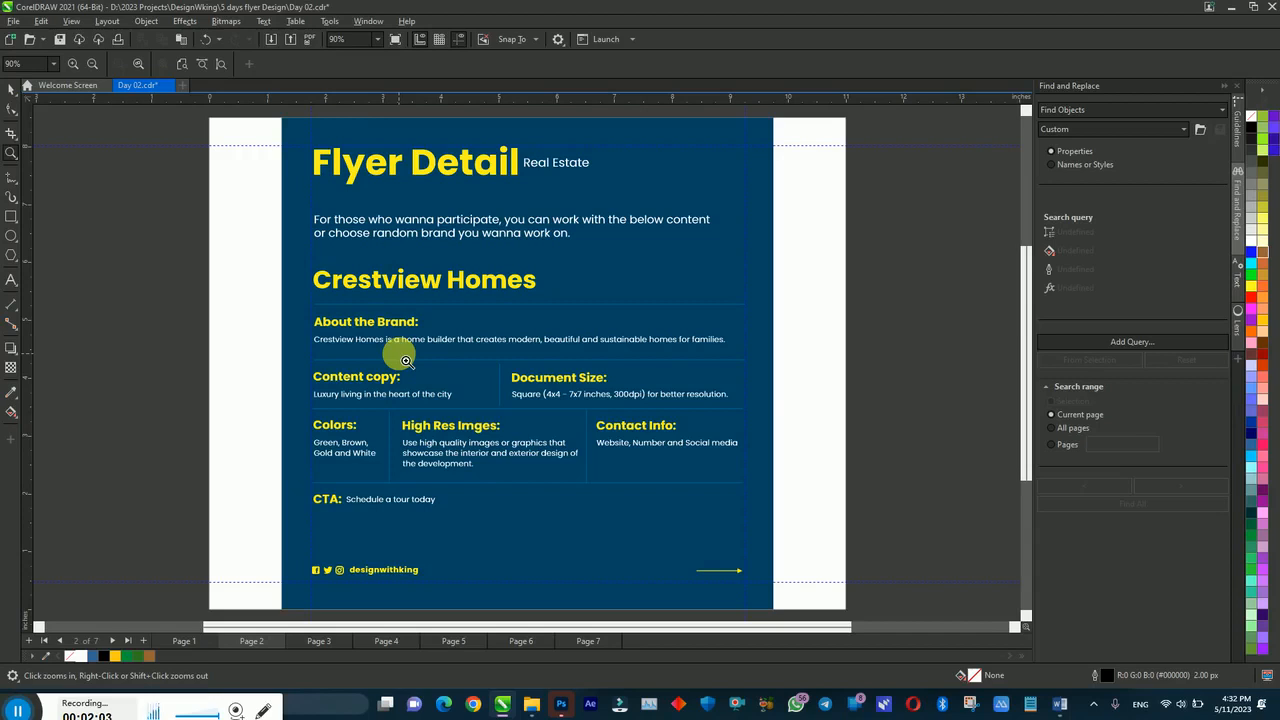
key(Page_Down)
key(Page_Down)
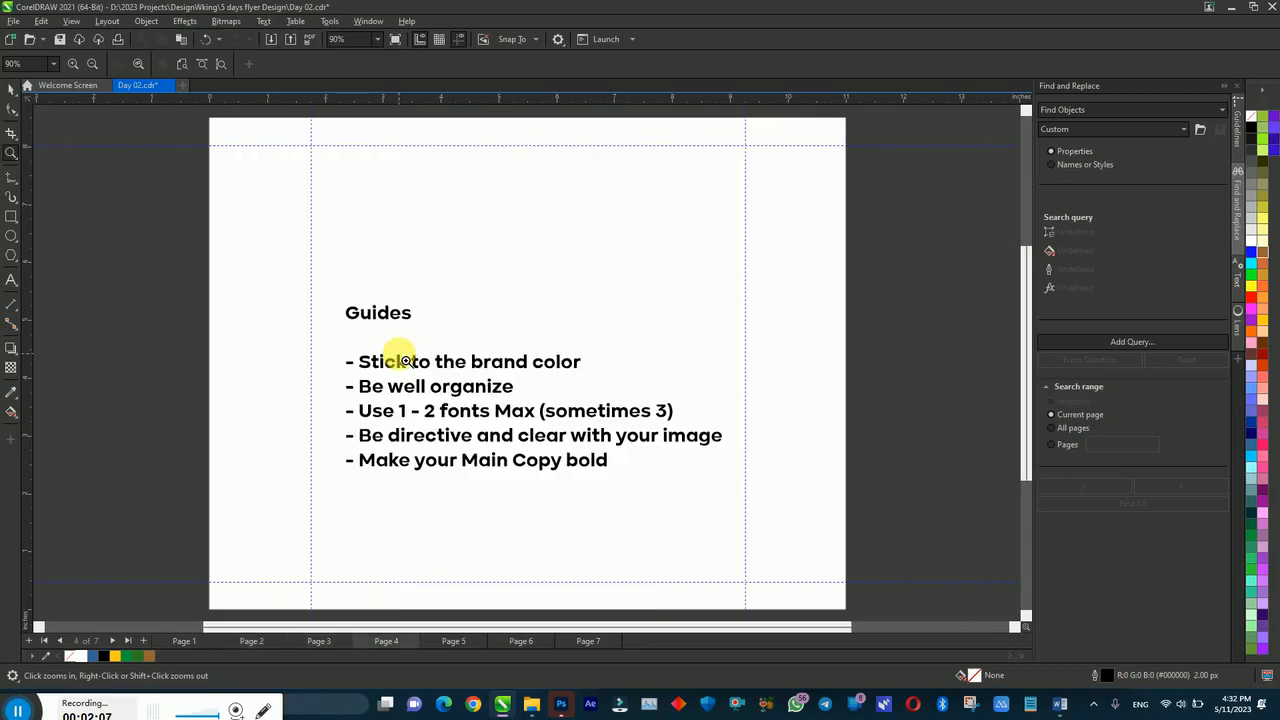
Step: Return to the Pick tool while keeping the Guides page in view
key(space)
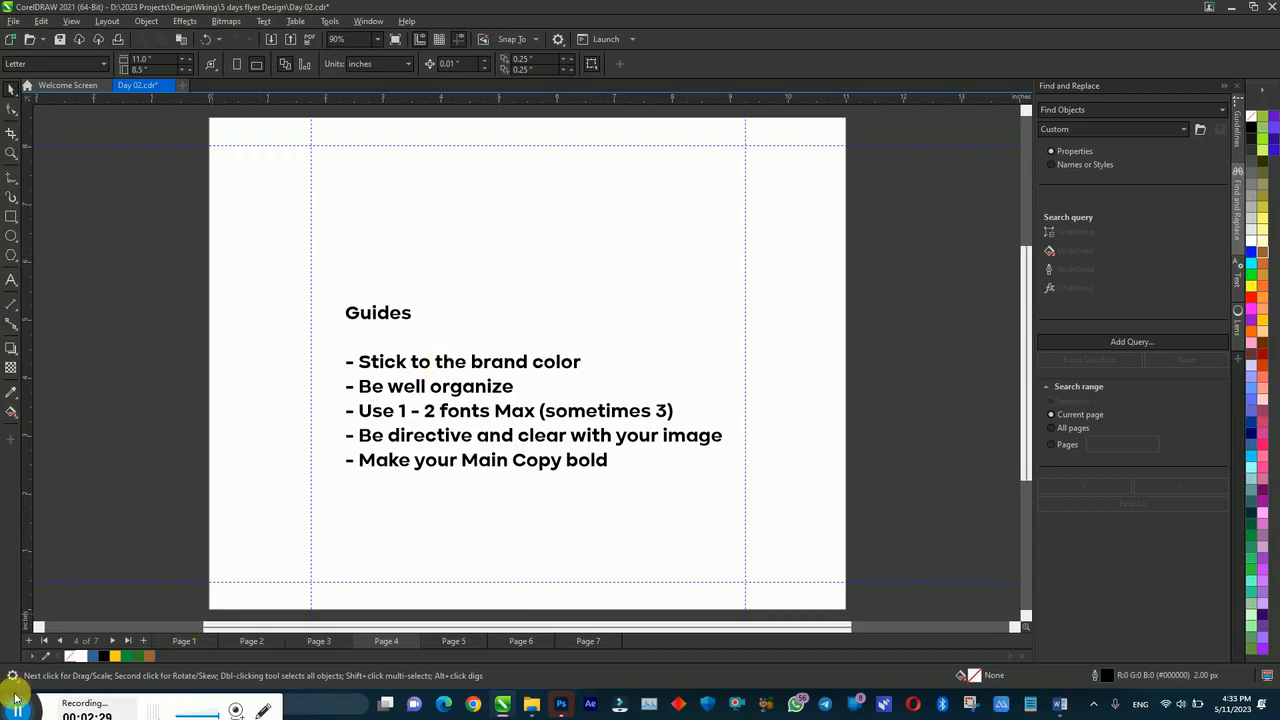
mouse_move(6, 708)
mouse_down()
mouse_move(20, 670)
mouse_move(14, 706)
mouse_up()
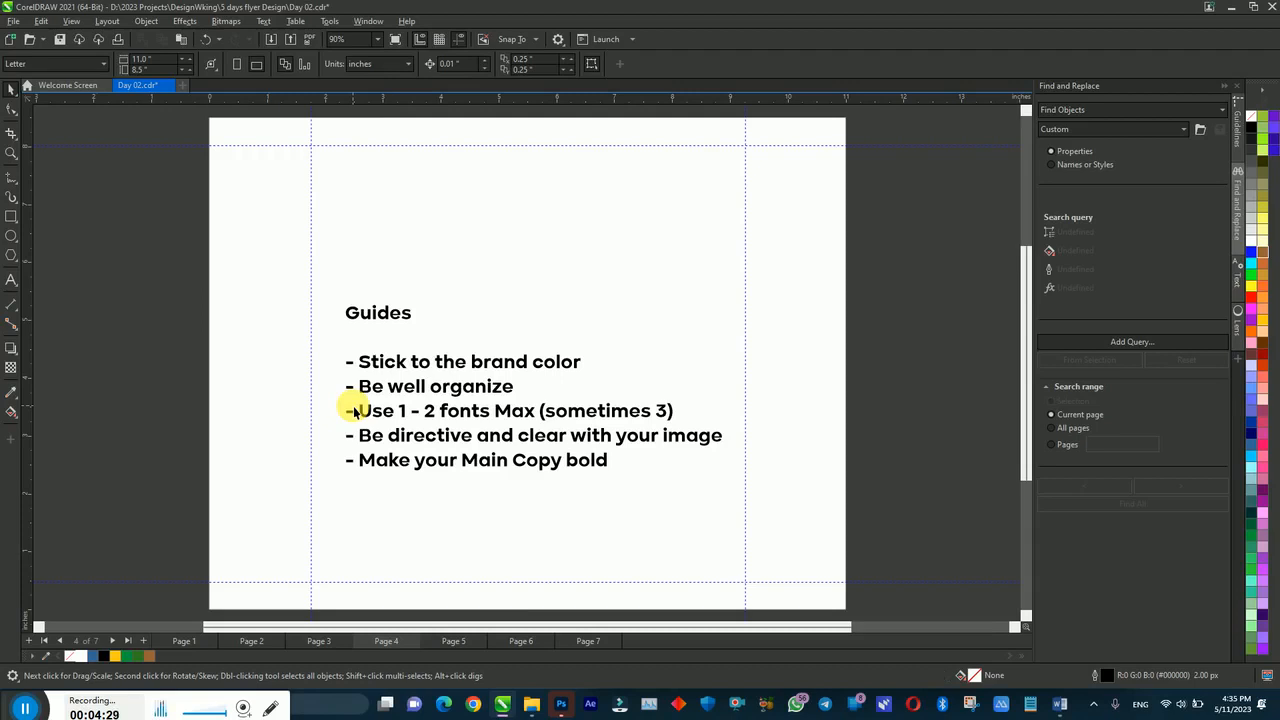
key(Page_Down)
Step: Move to the Luxury Living headline and logo page, then switch over to Photoshop
key(Page_Up)
key(Page_Down)
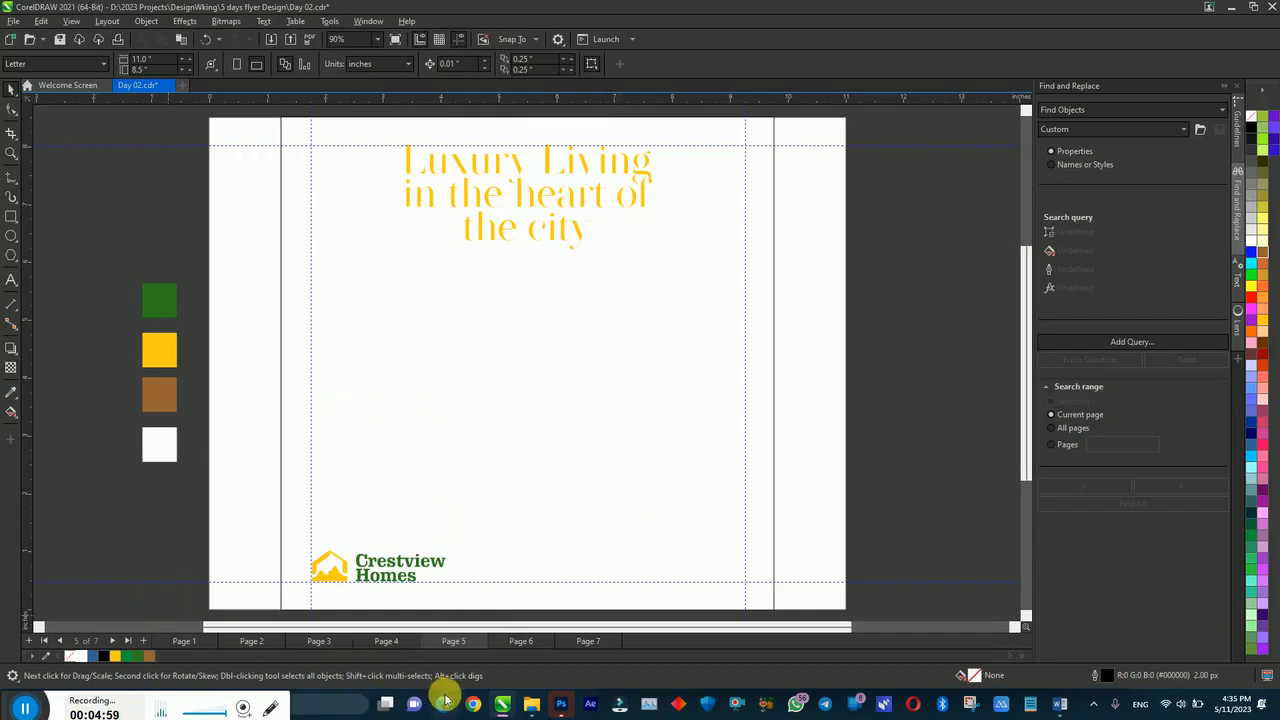
click(561, 703)
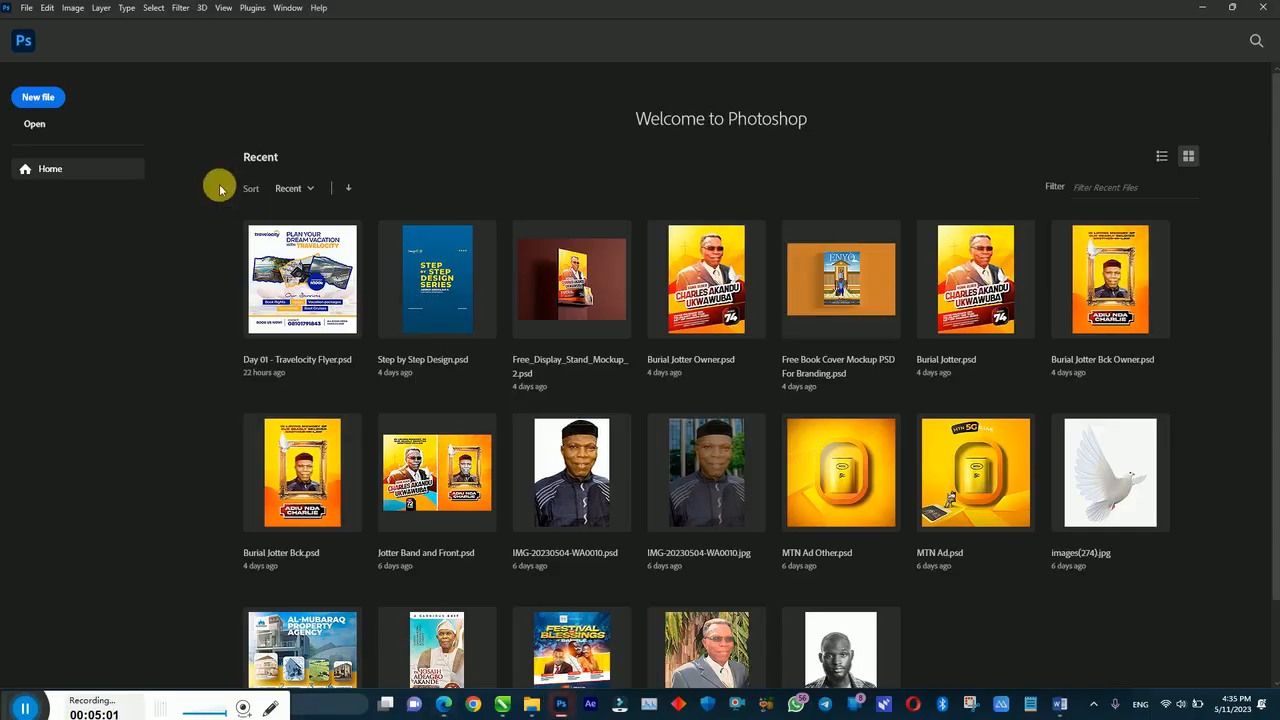
Step: Switch from Photoshop back to the CorelDRAW flyer's Luxury Living page
click(502, 704)
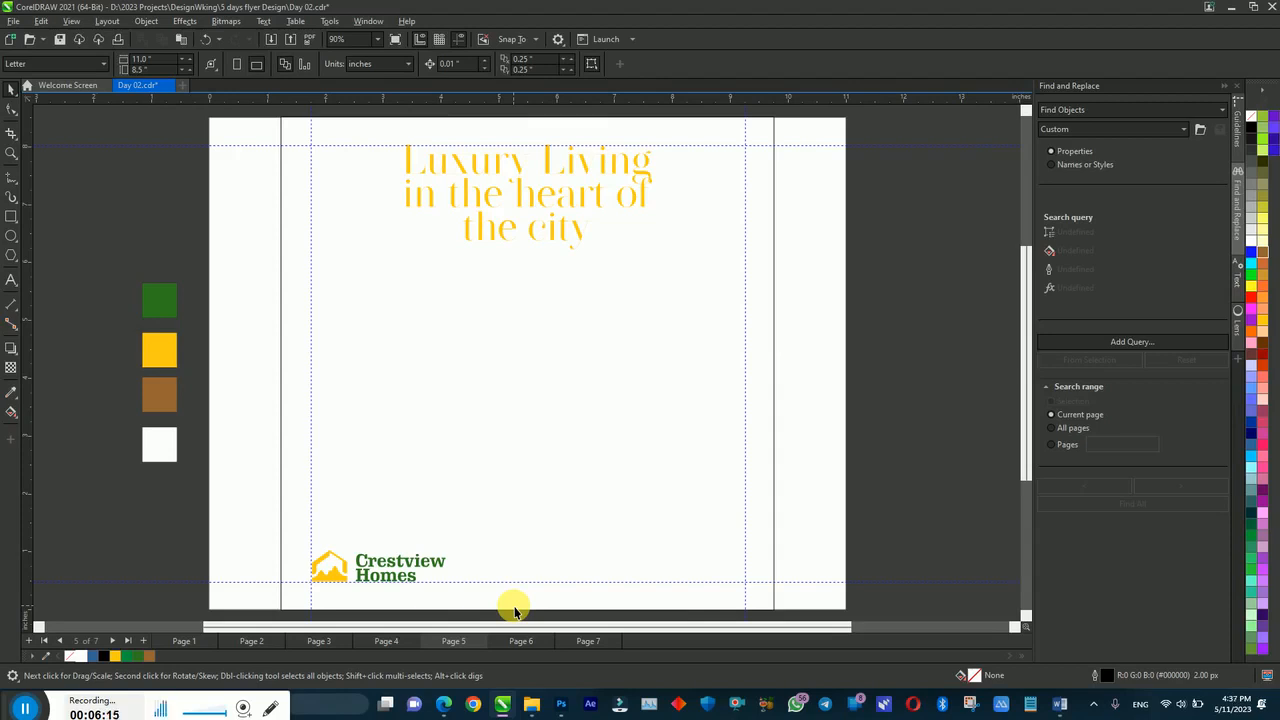
Step: In a new Edge window, search google.com for 'house in lekki' and view the image results
click(444, 702)
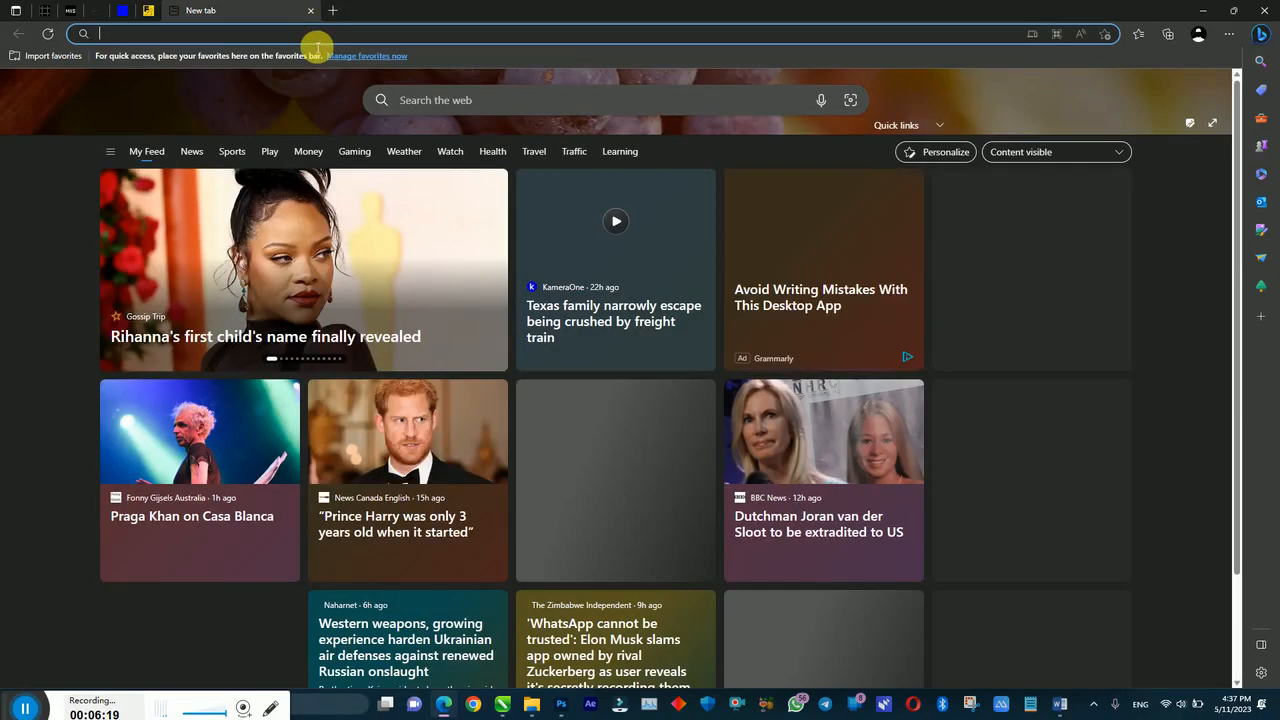
text(google.com)
key(Return)
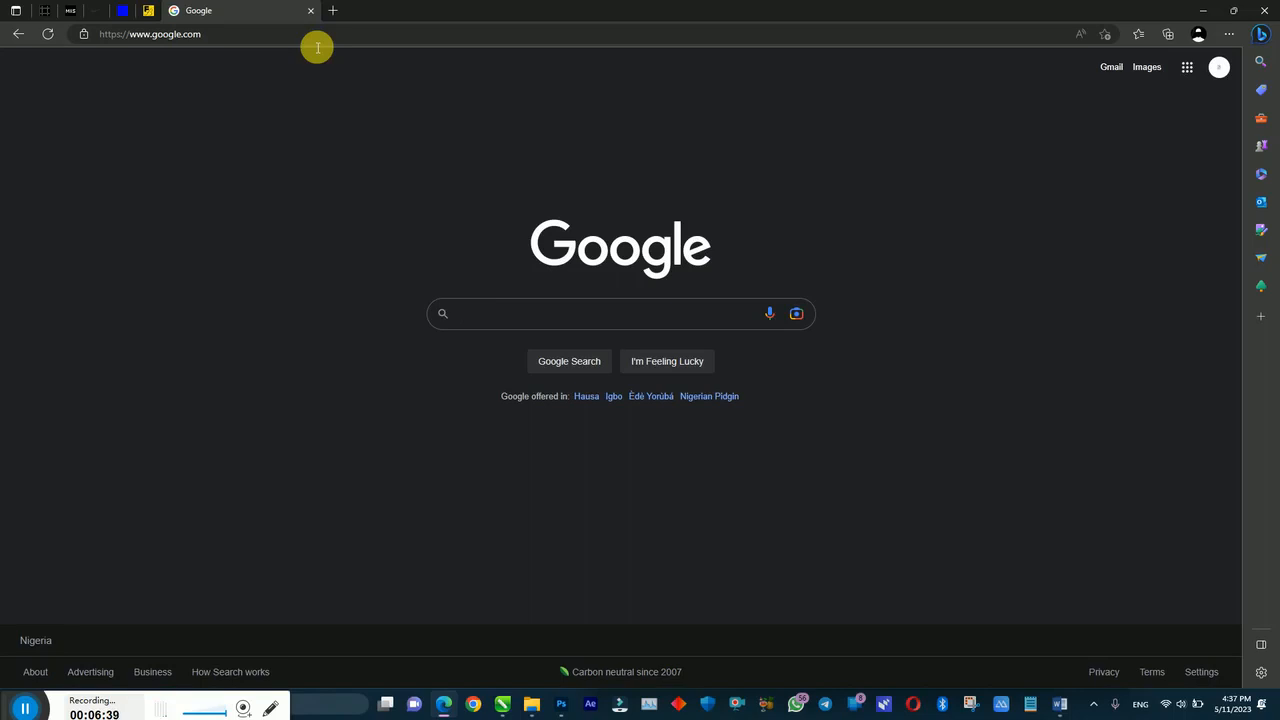
text(house in l)
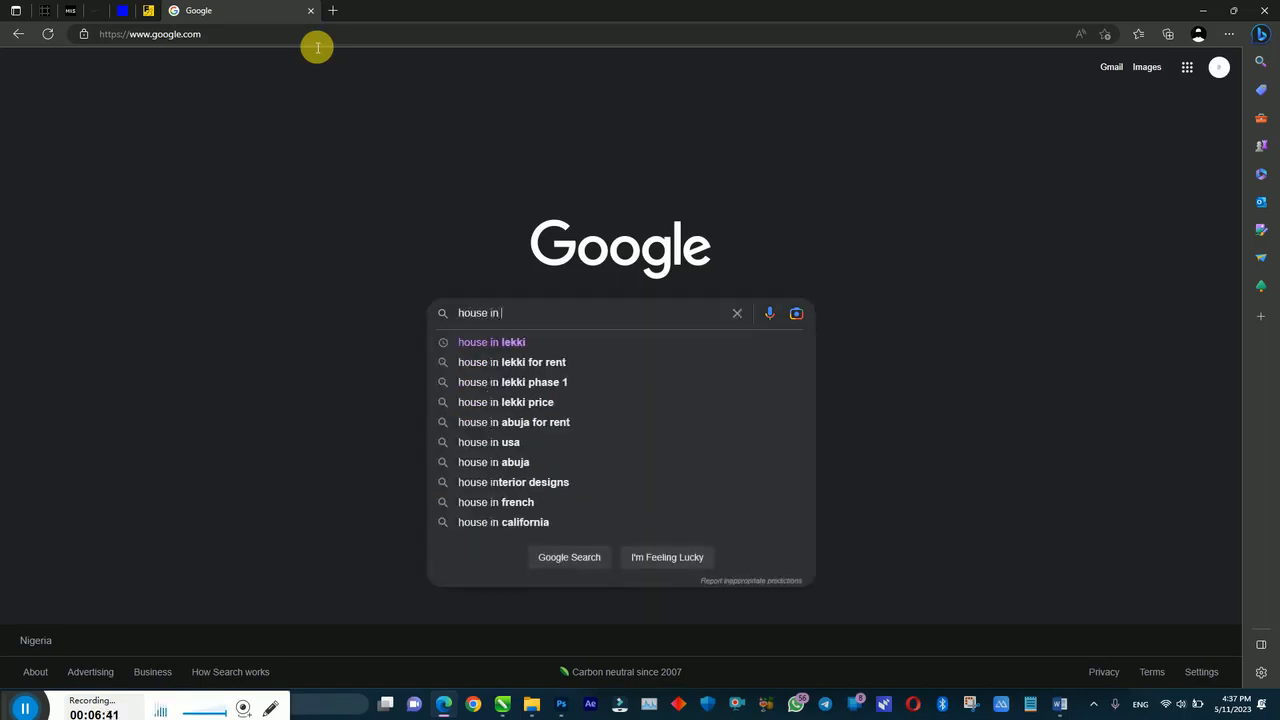
text(ekki)
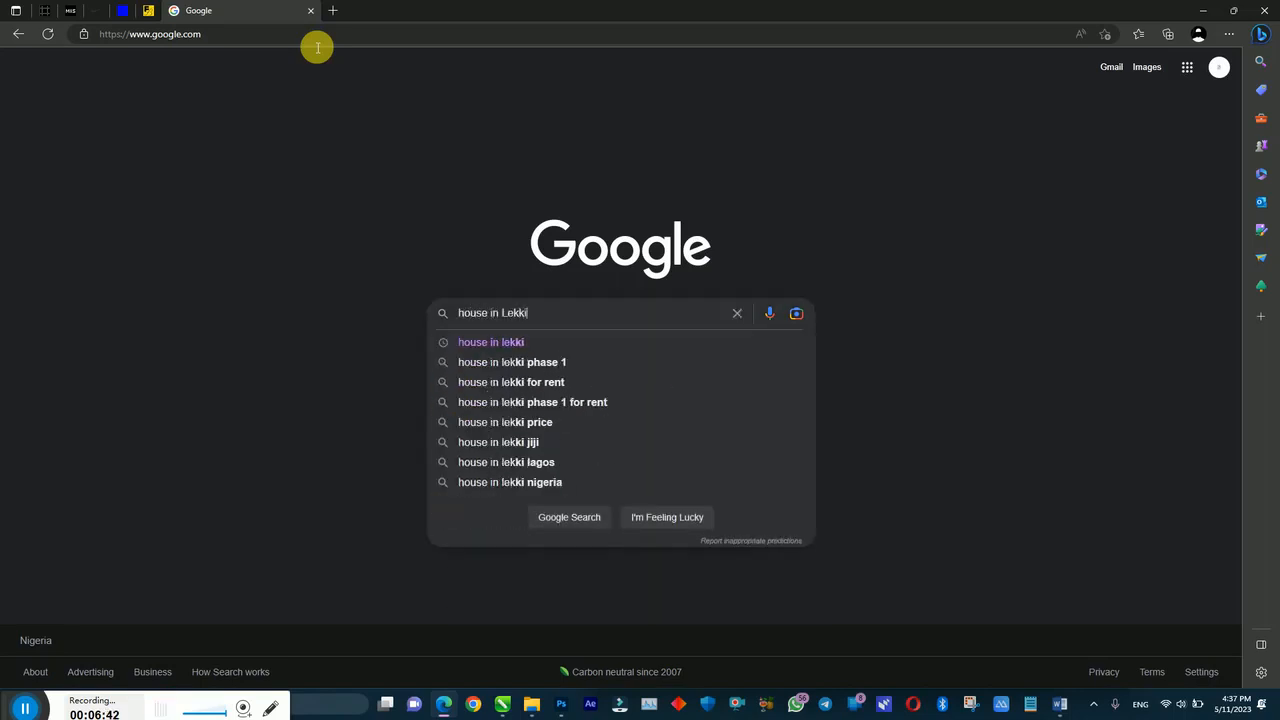
key(Return)
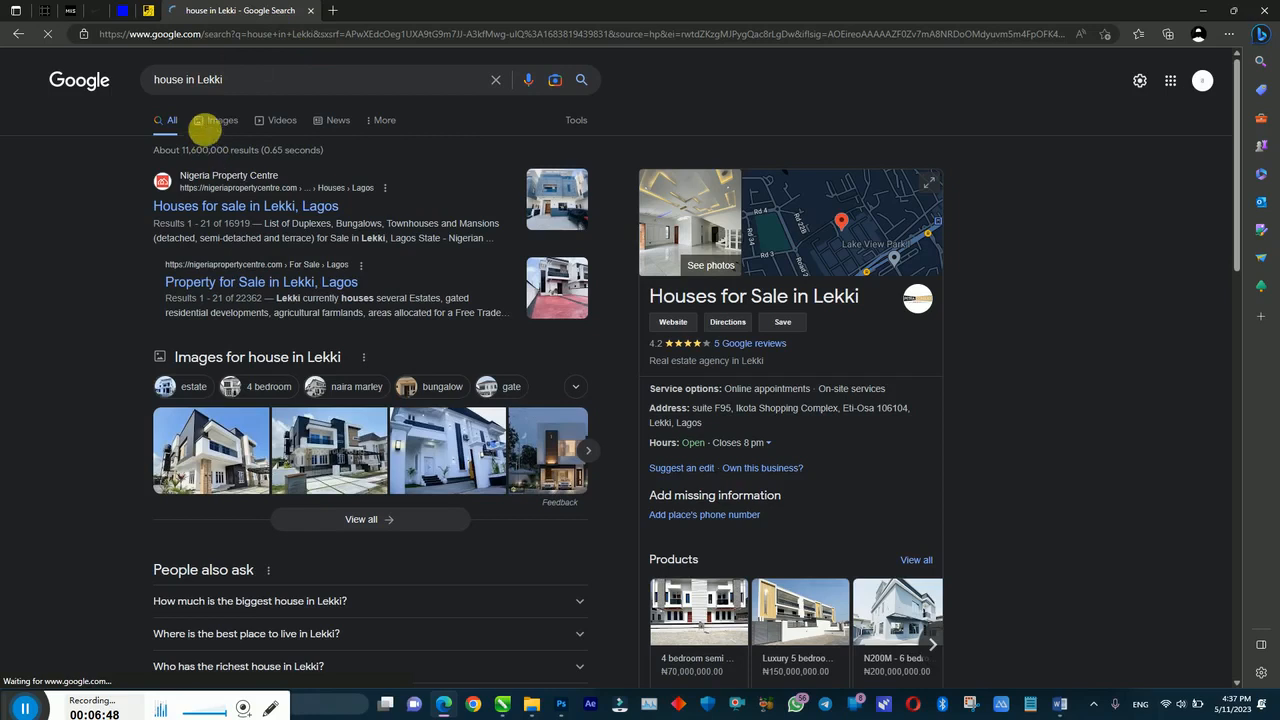
click(205, 121)
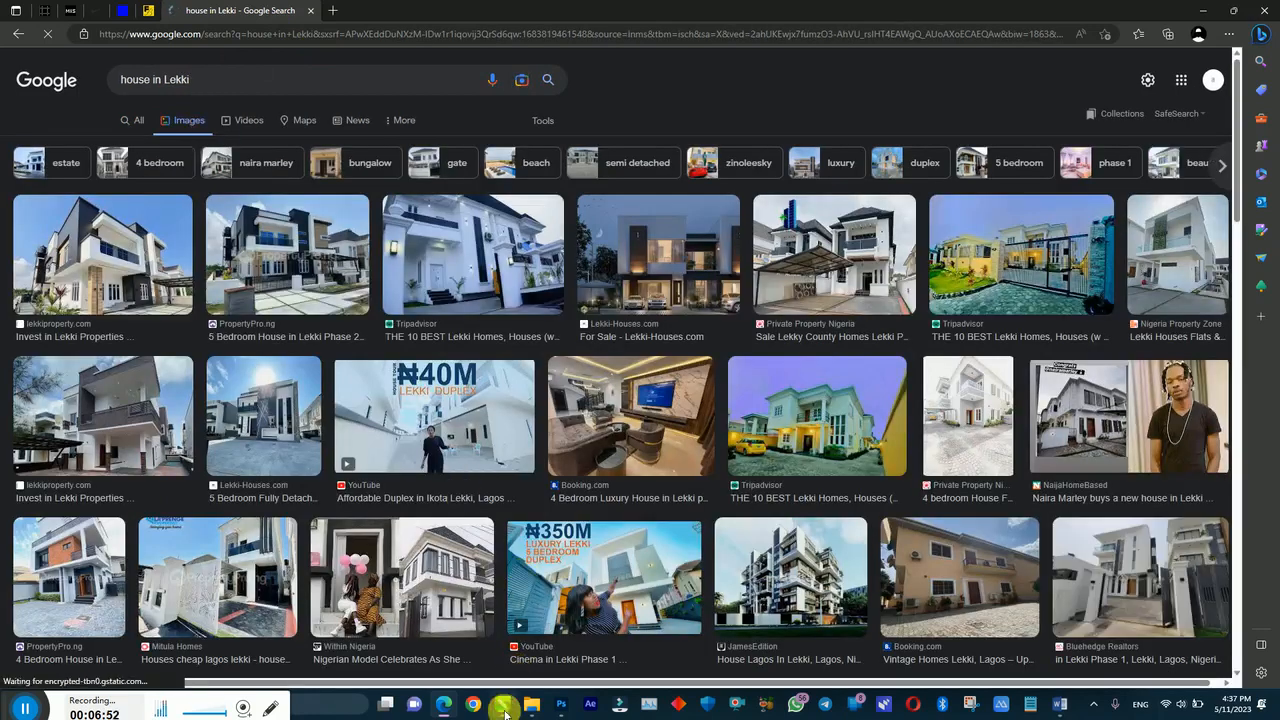
Step: Return to the CorelDRAW Guides page and clear a stray dash from the list text
key(alt+Tab)
key(Page_Up)
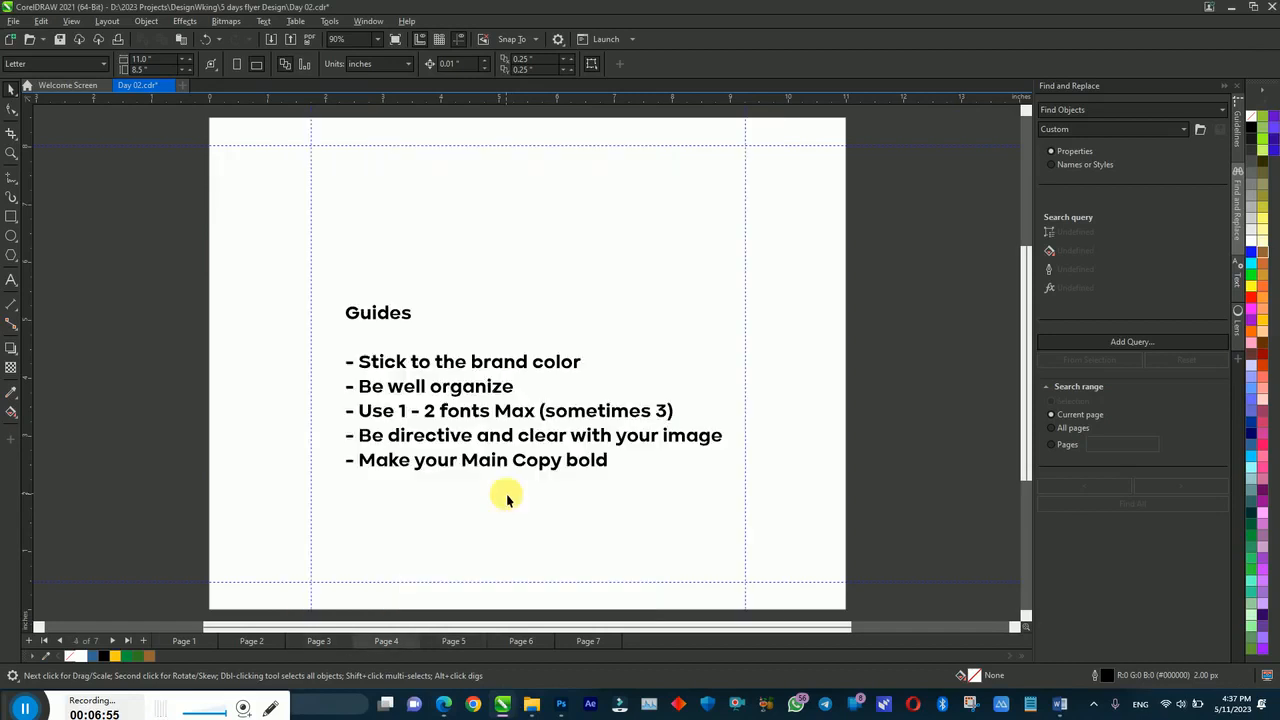
double_click(600, 528)
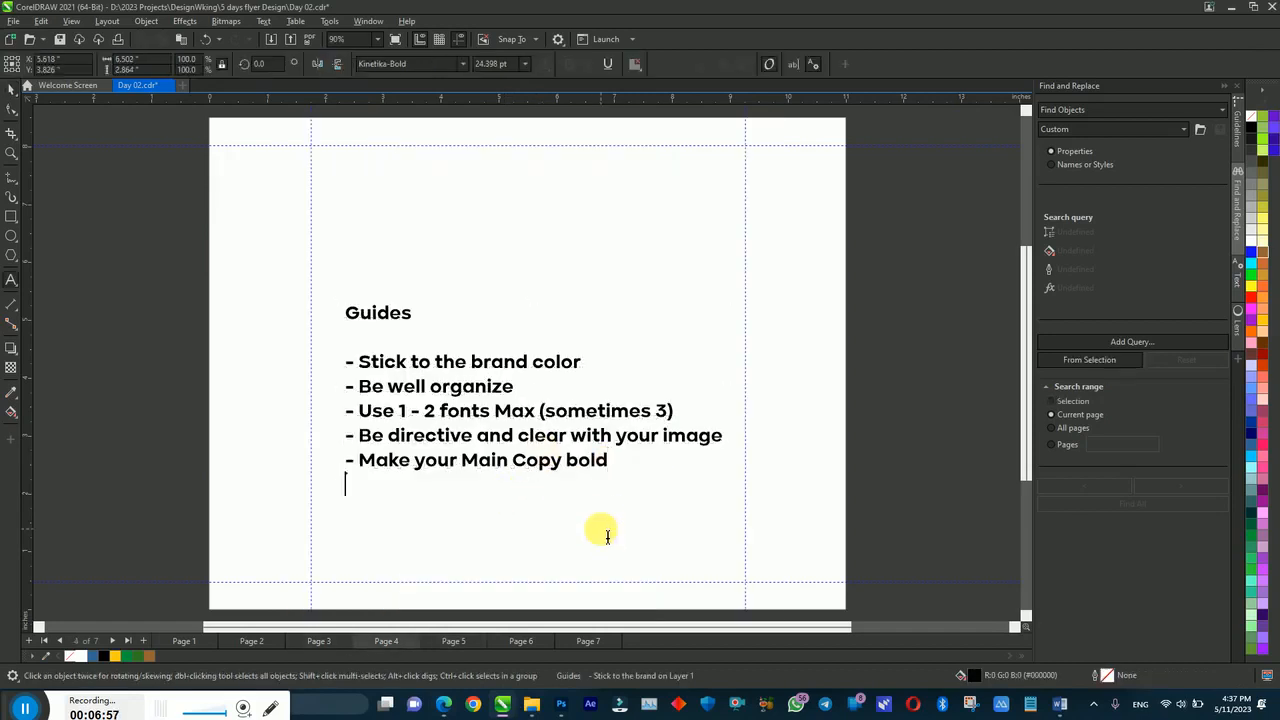
text(-)
key(BackSpace)
key(BackSpace)
key(BackSpace)
key(Escape)
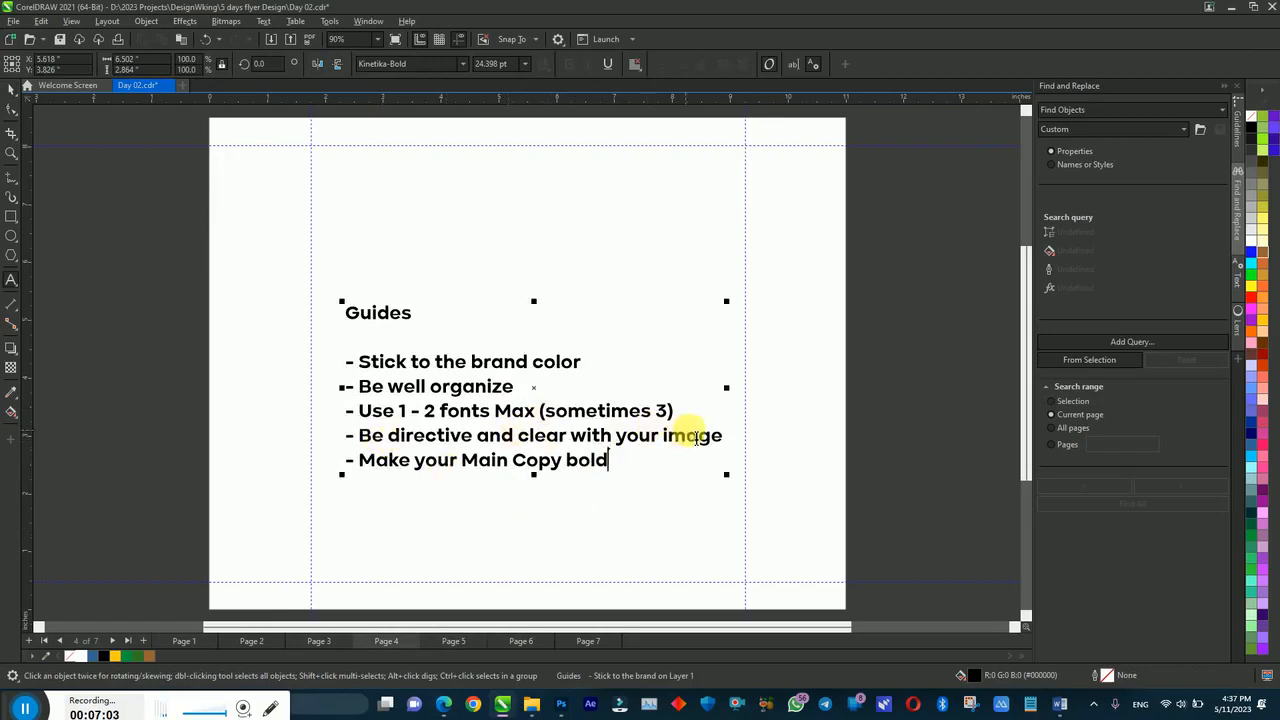
Step: Add the line '(make your main character bold)' below the image guideline
click(725, 437)
key(Return)
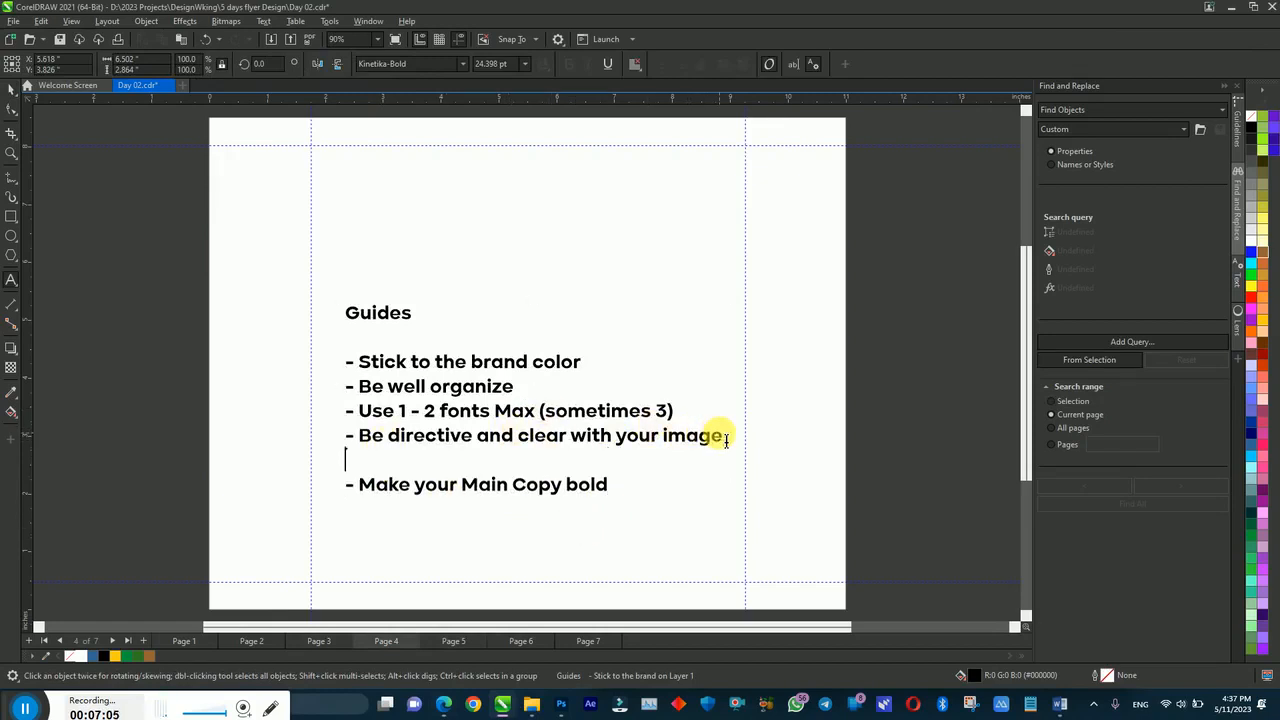
text((make y)
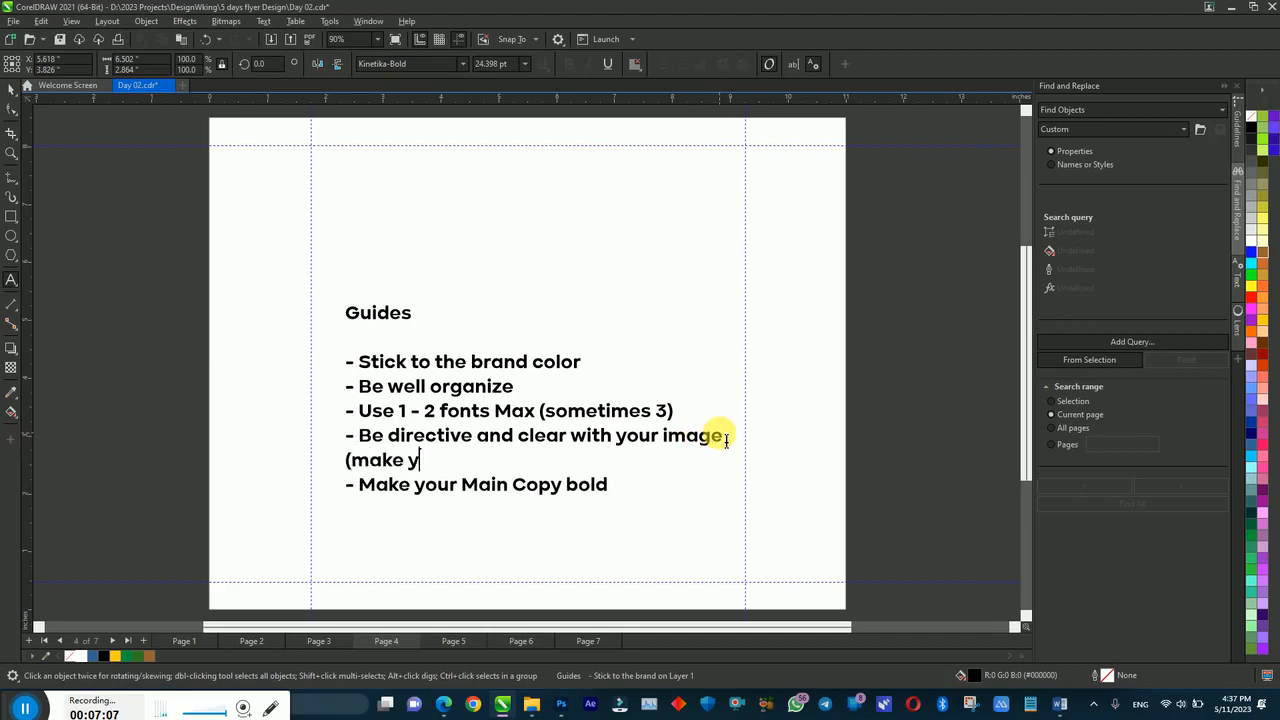
text(our main cha)
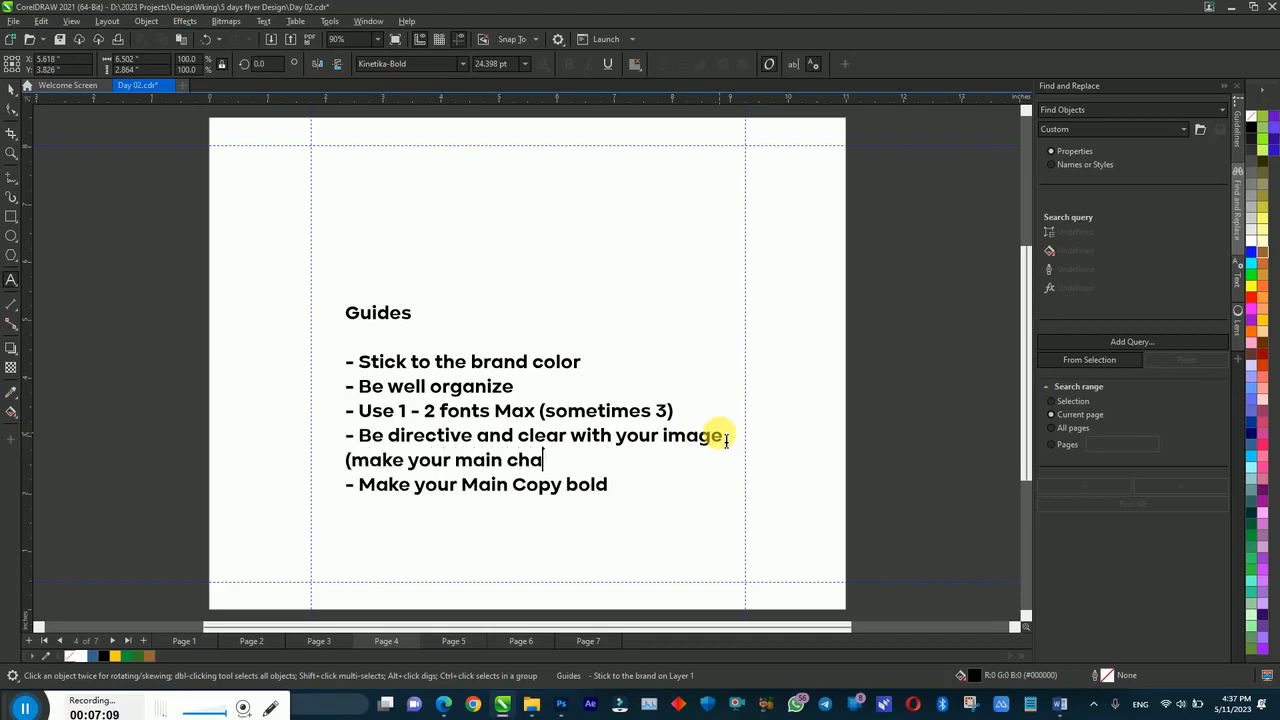
text(racter )
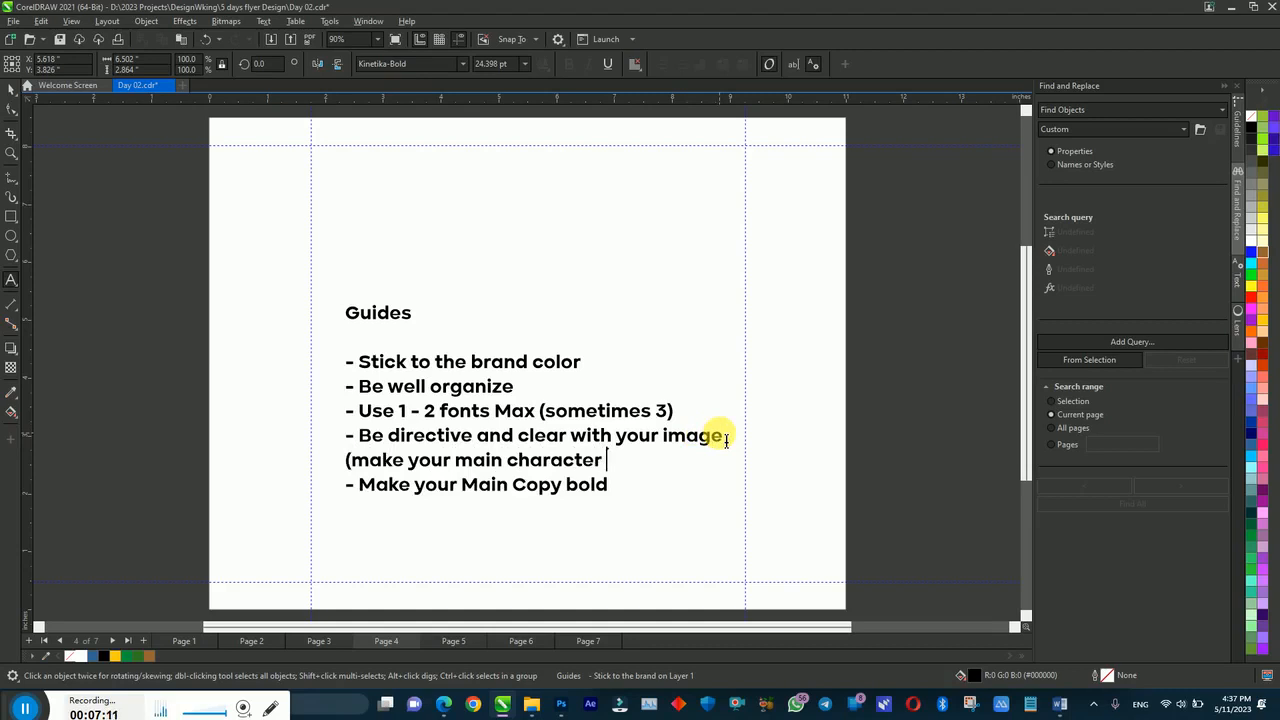
text(bold))
key(ctrl+space)
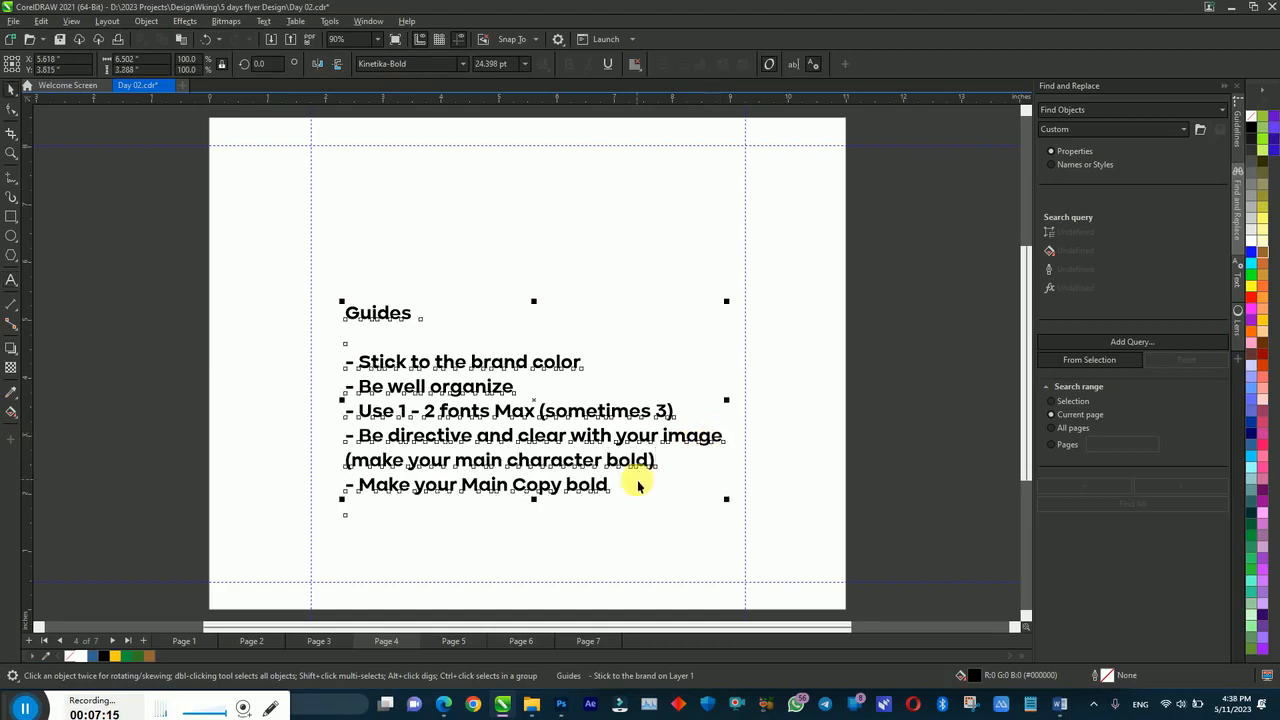
Step: Keep the list left-aligned and add the tip '- Research (ideation and Material)'
double_click(612, 486)
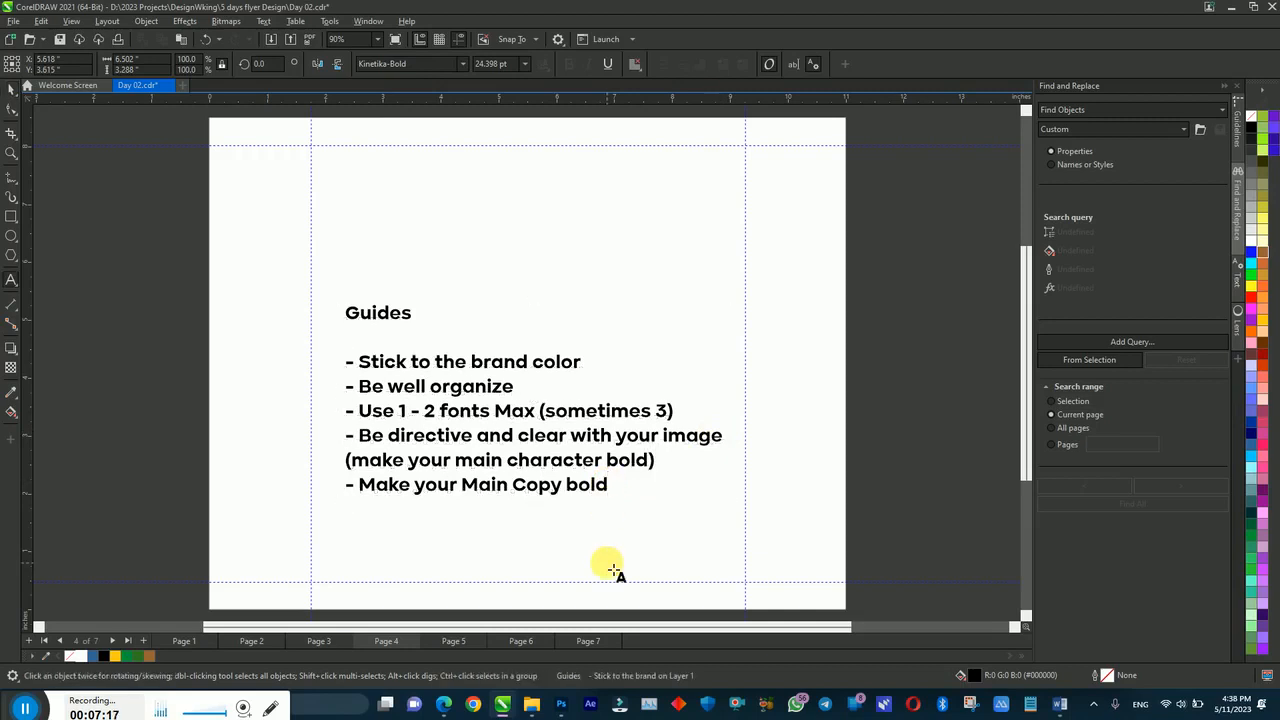
key(ctrl+r)
key(ctrl+l)
key(Return)
text(-)
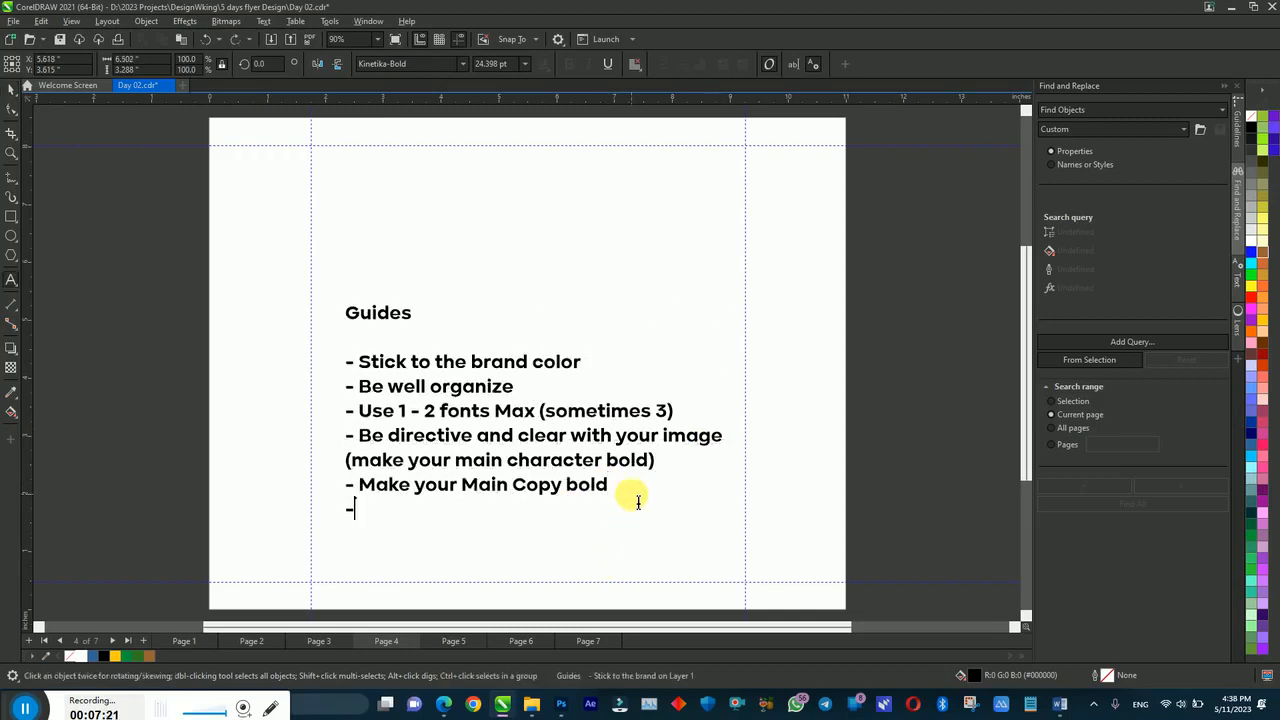
text( Research)
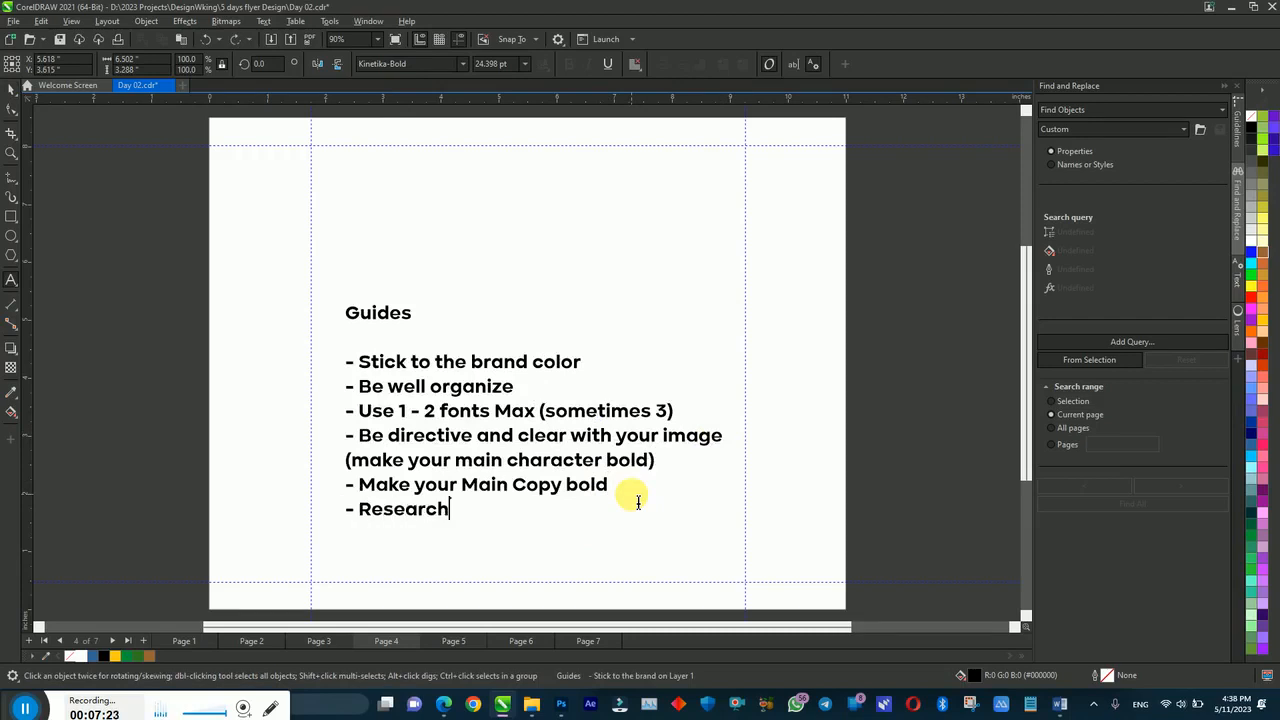
key(ctrl+space)
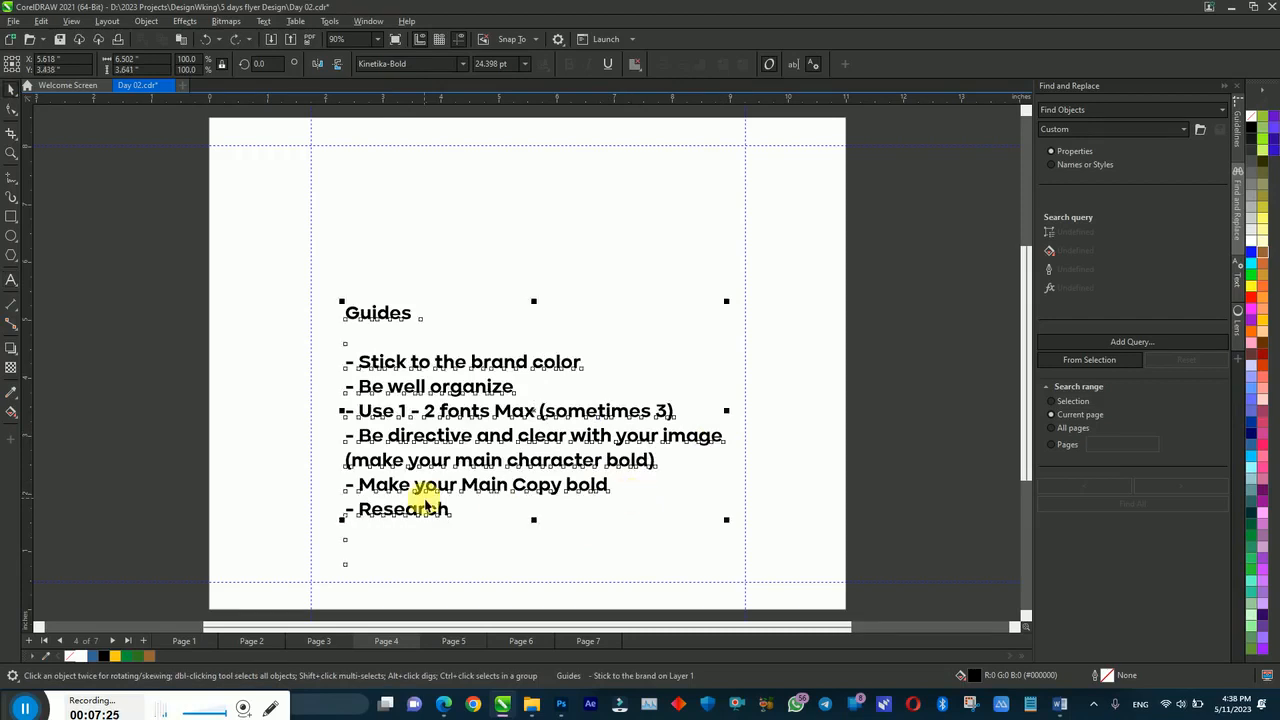
double_click(452, 510)
text((amtei)
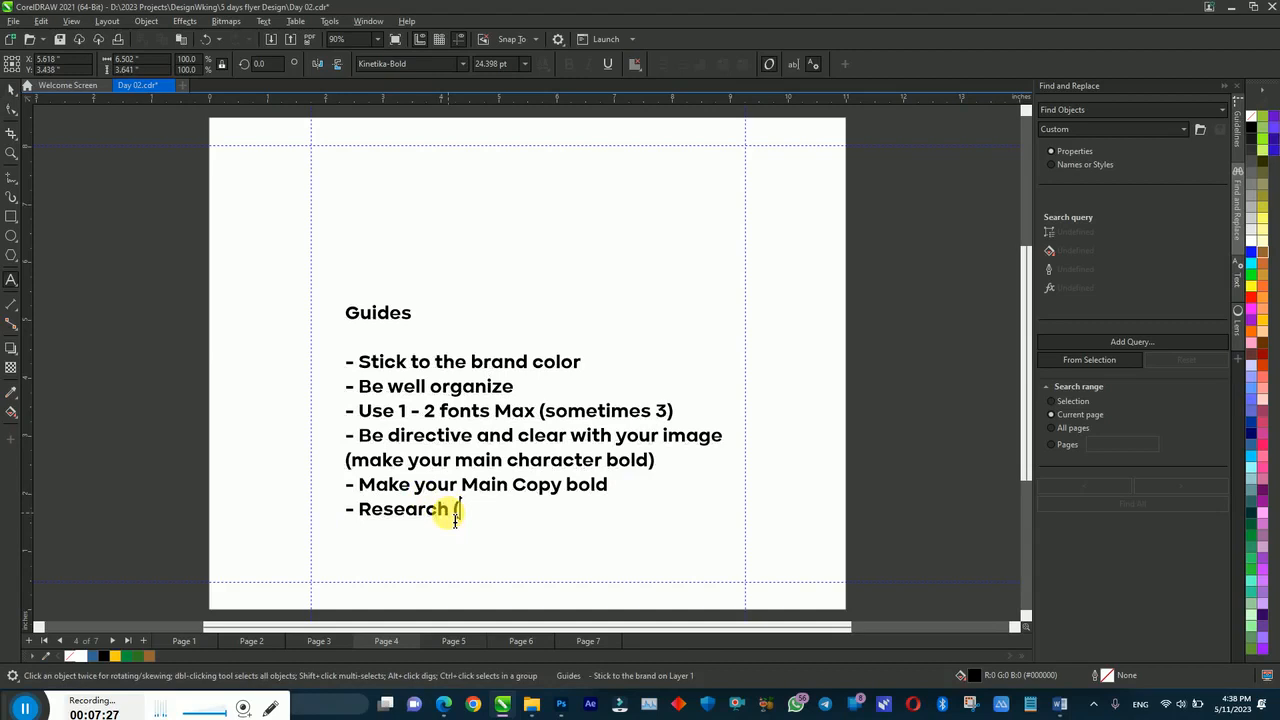
key(BackSpace)
key(BackSpace)
key(BackSpace)
key(BackSpace)
key(BackSpace)
key(BackSpace)
text((ideation and )
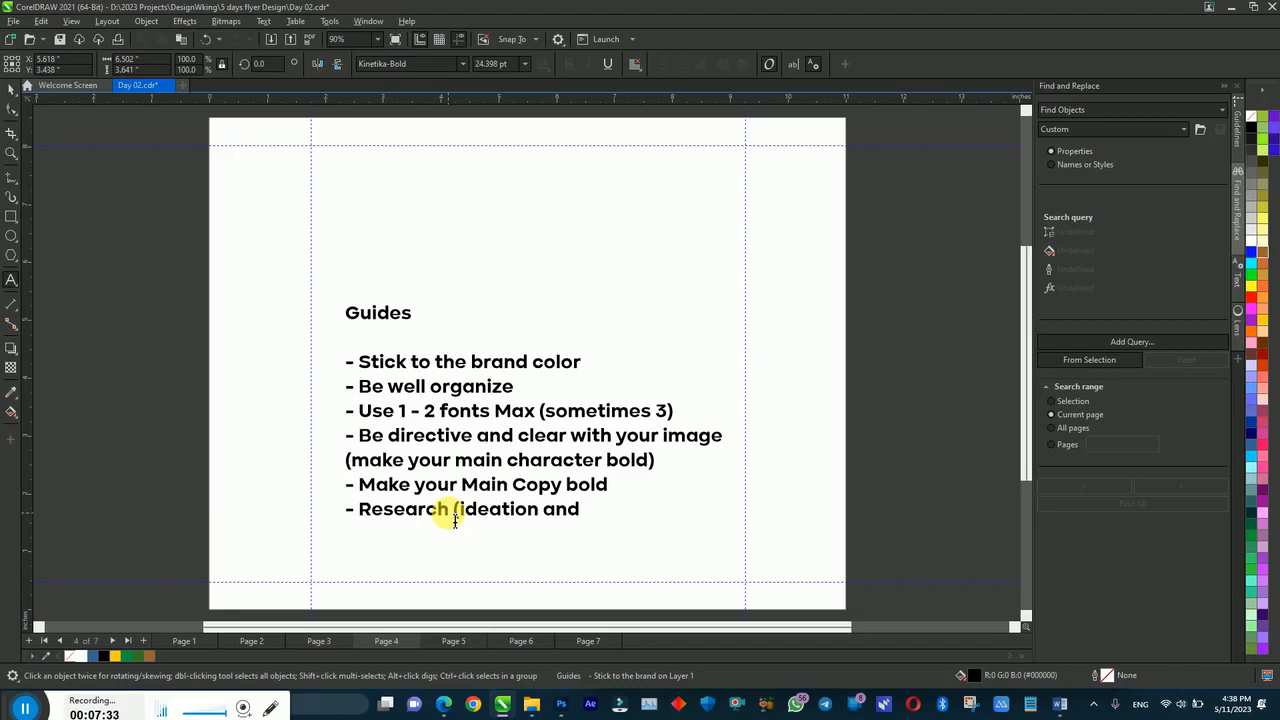
text(Matter)
key(BackSpace)
key(BackSpace)
key(BackSpace)
text(erial))
Step: Add a final '- Mind Mapping' line, correcting the typos along the way
key(Return)
text(- Ma)
key(BackSpace)
text(ind M)
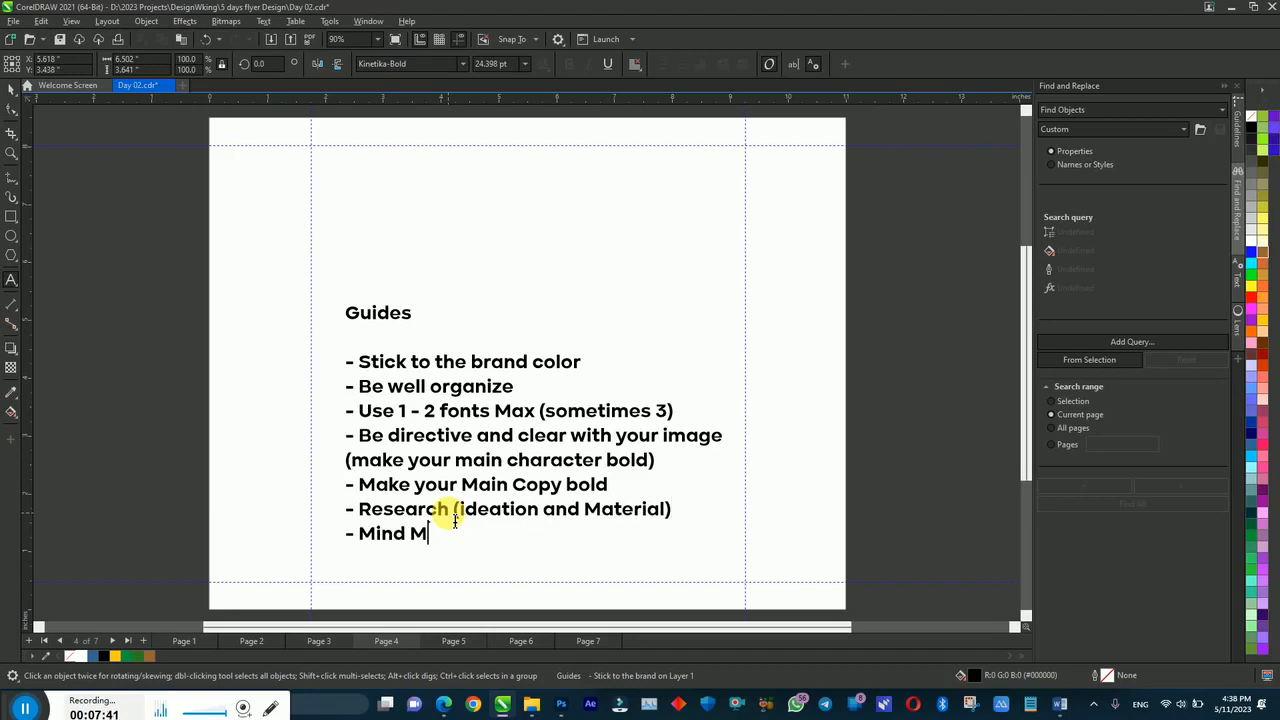
text(appping)
key(BackSpace)
key(BackSpace)
key(BackSpace)
key(BackSpace)
text(ing)
key(ctrl+space)
Step: Center the Guides text on the page and delete the empty lines after Mind Mapping
key(p)
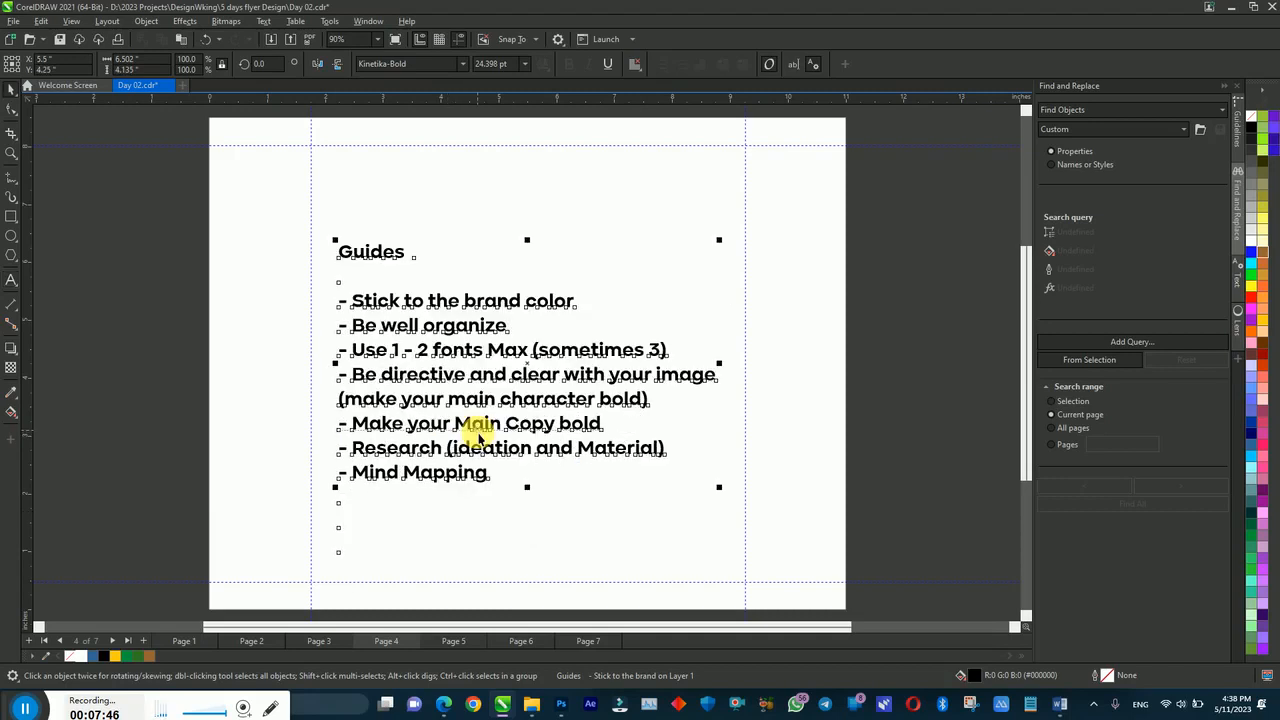
double_click(362, 475)
drag(349, 497, 358, 601)
key(BackSpace)
key(ctrl+space)
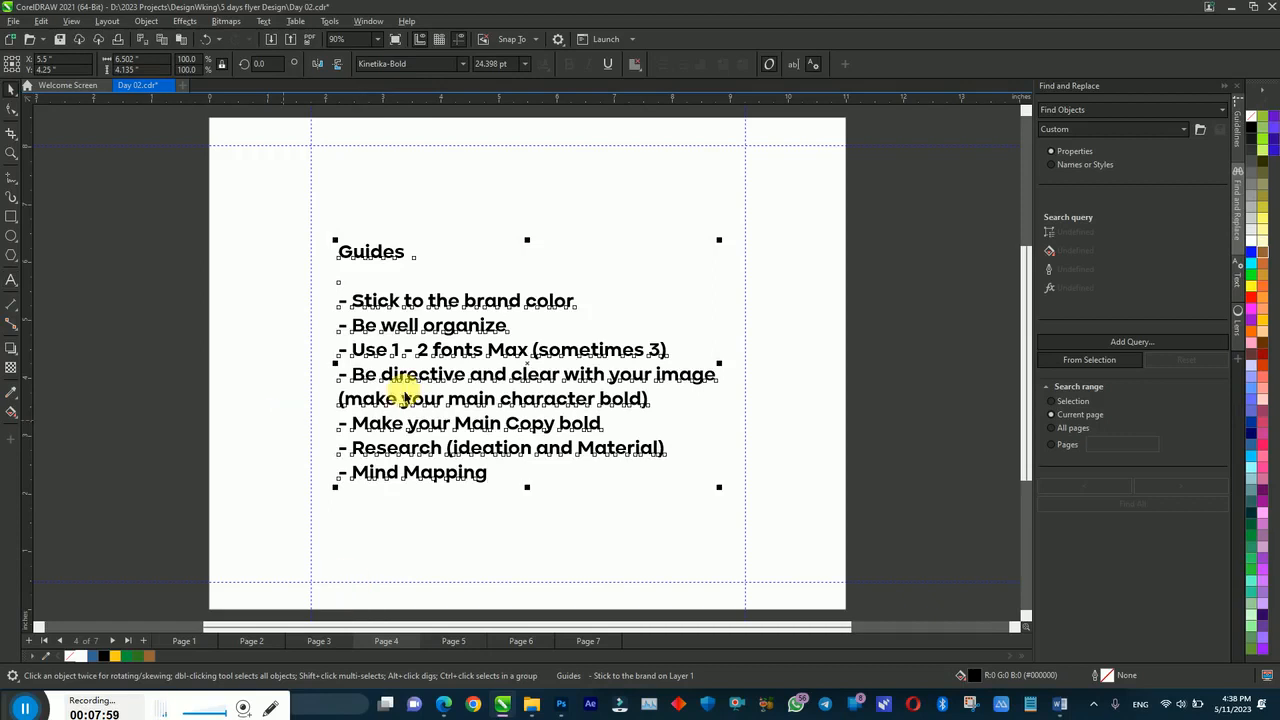
Step: Nudge the Guides list slightly left and up, deselect it, and return to the Edge image results
drag(395, 358, 377, 360)
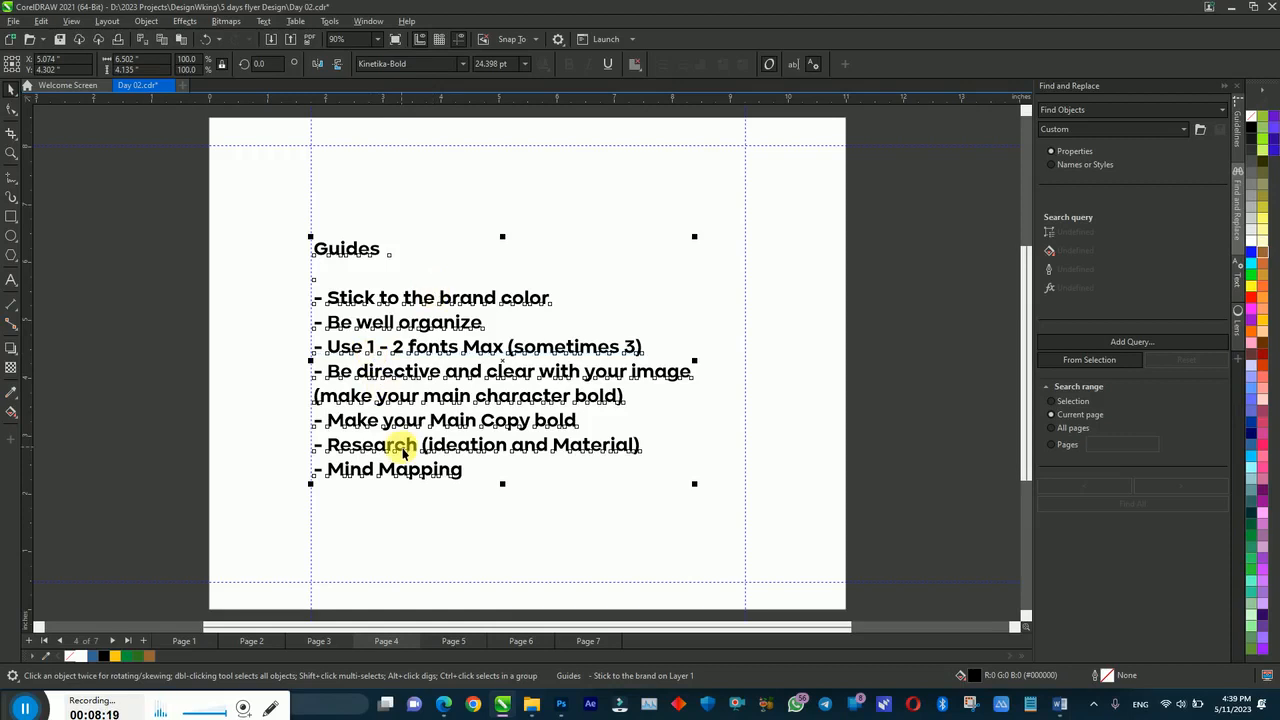
click(376, 251)
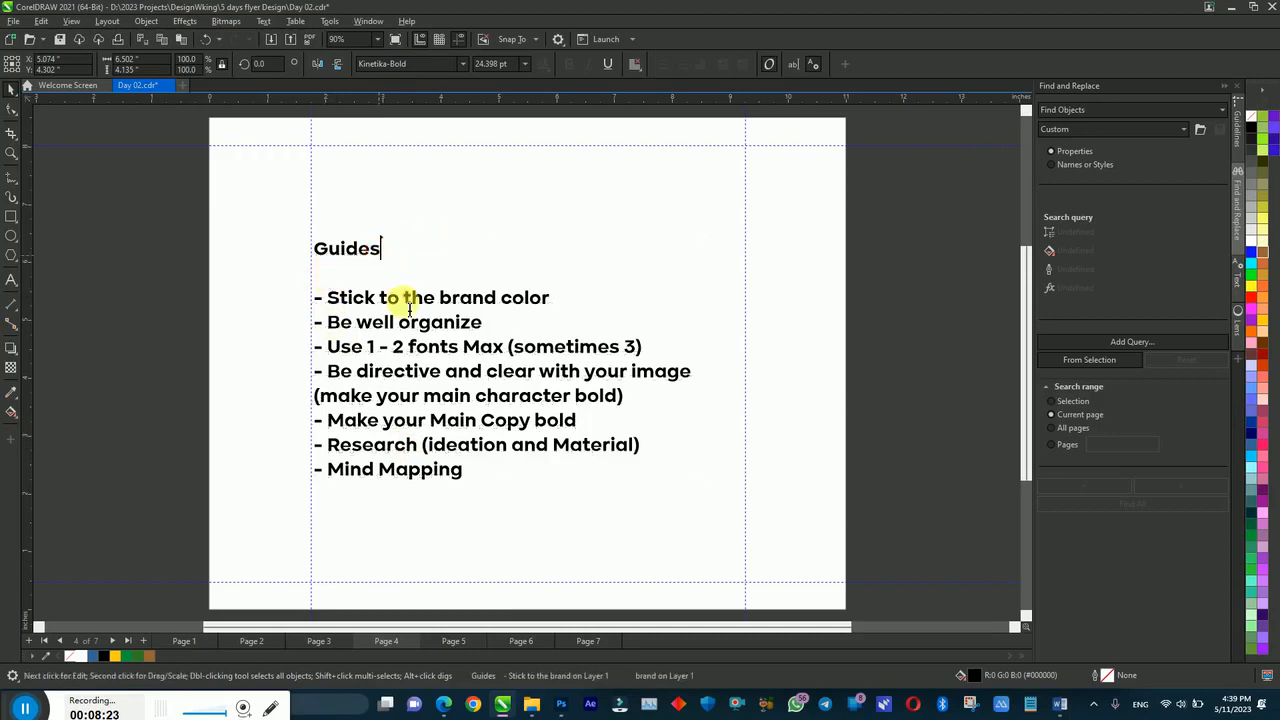
key(ctrl+space)
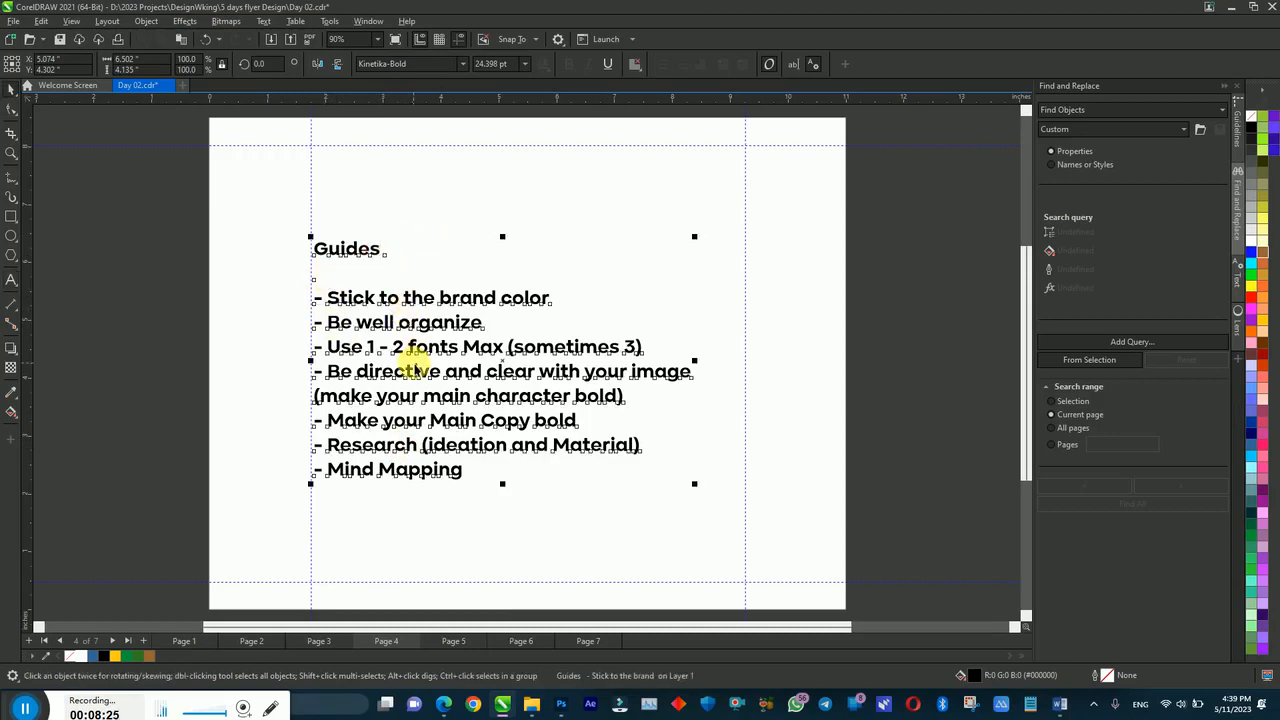
click(386, 500)
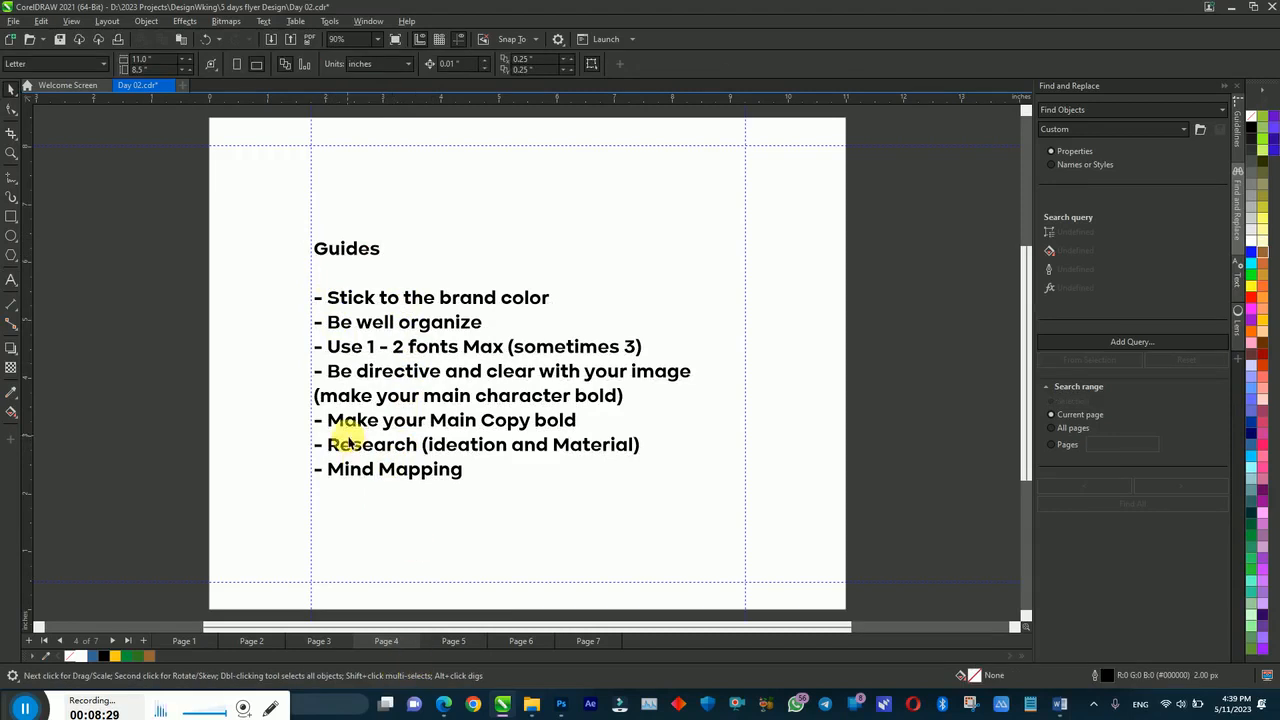
click(443, 703)
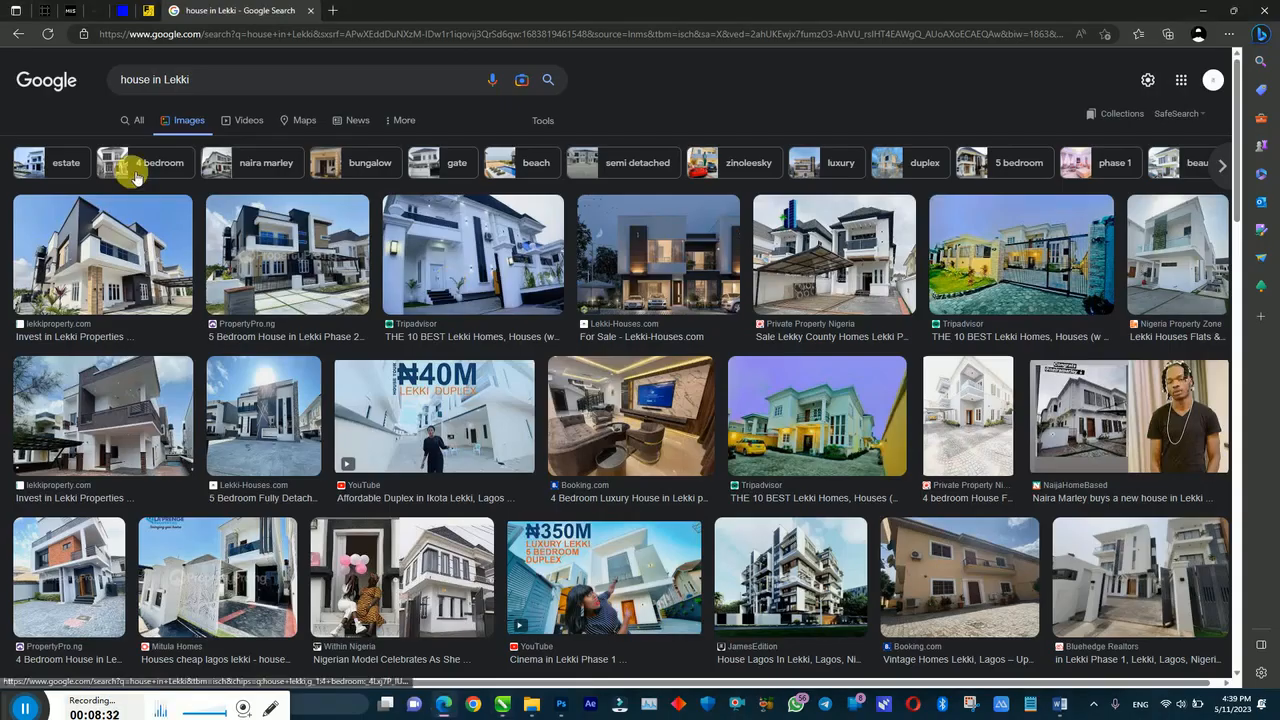
Step: Filter the 'house in lekki' image results to Large size and scroll down through them
click(544, 120)
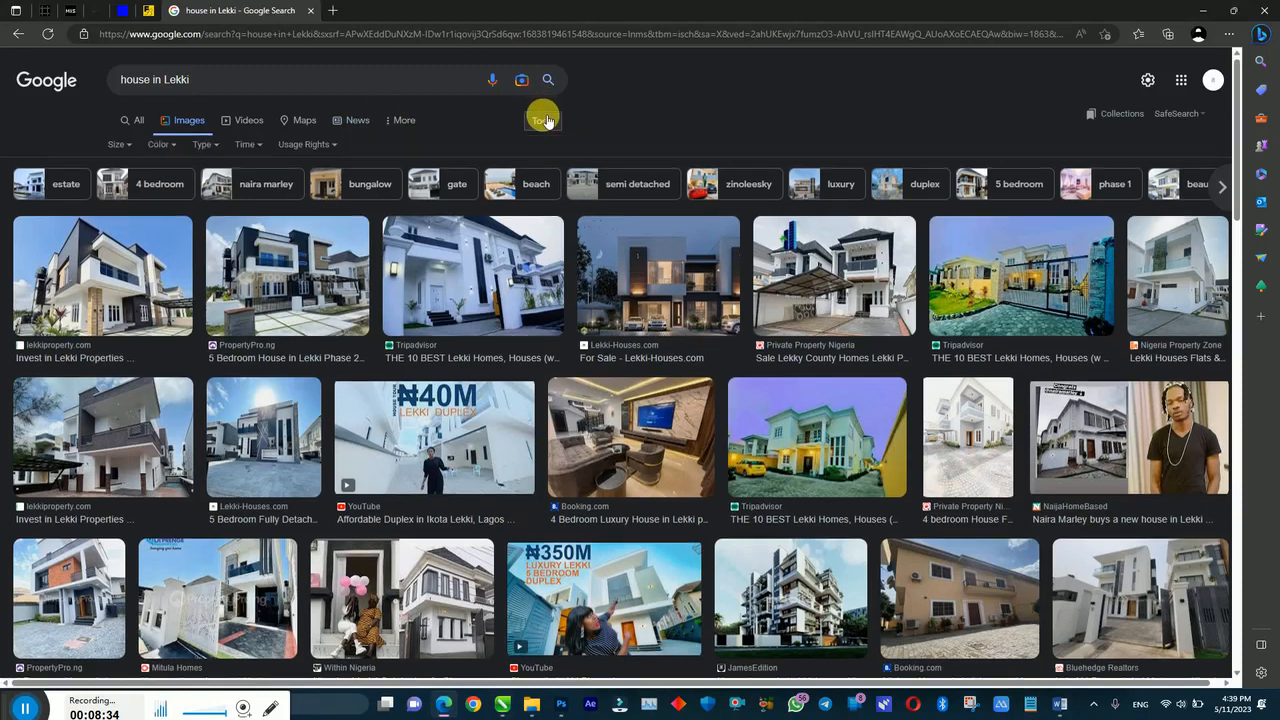
click(117, 144)
click(123, 192)
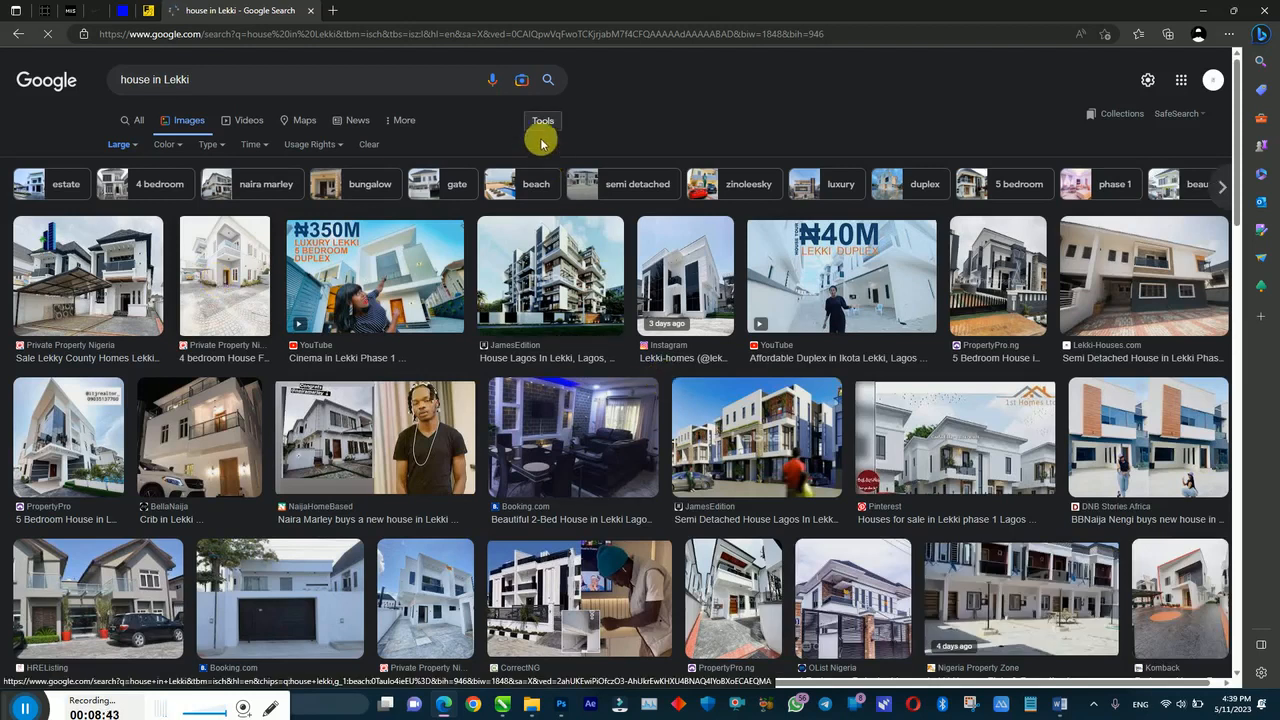
click(122, 145)
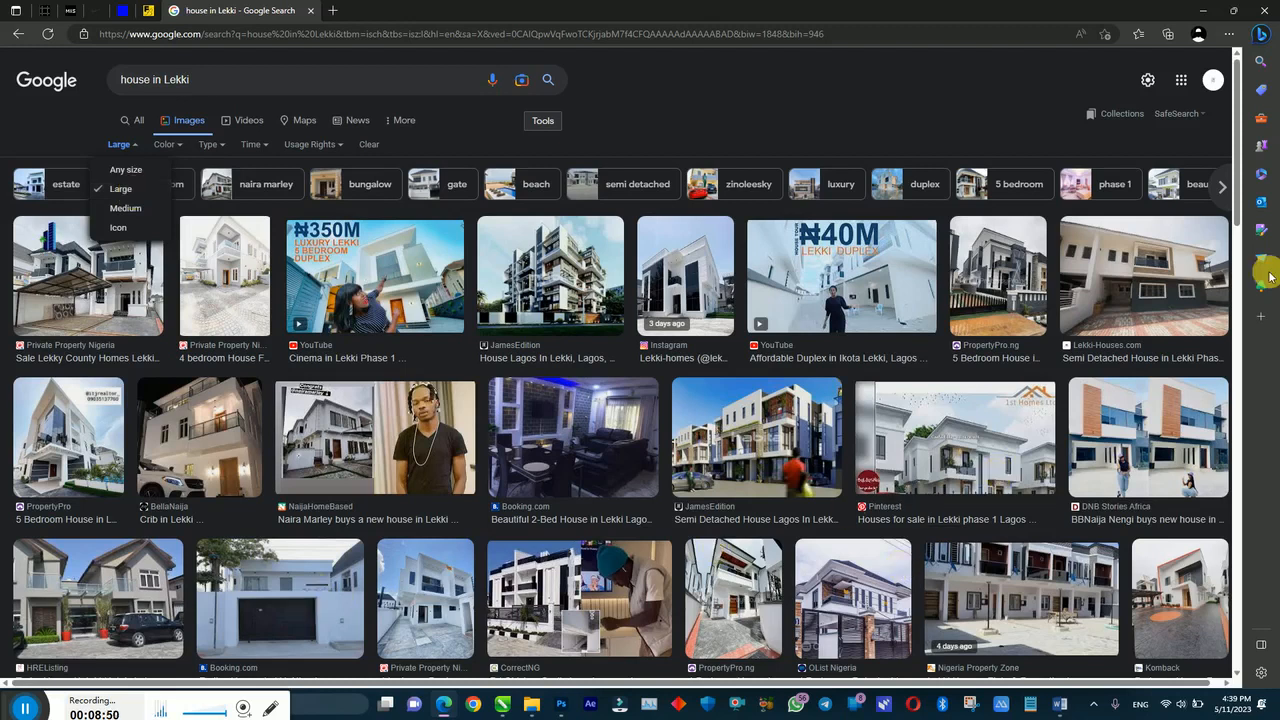
drag(1234, 194, 1238, 262)
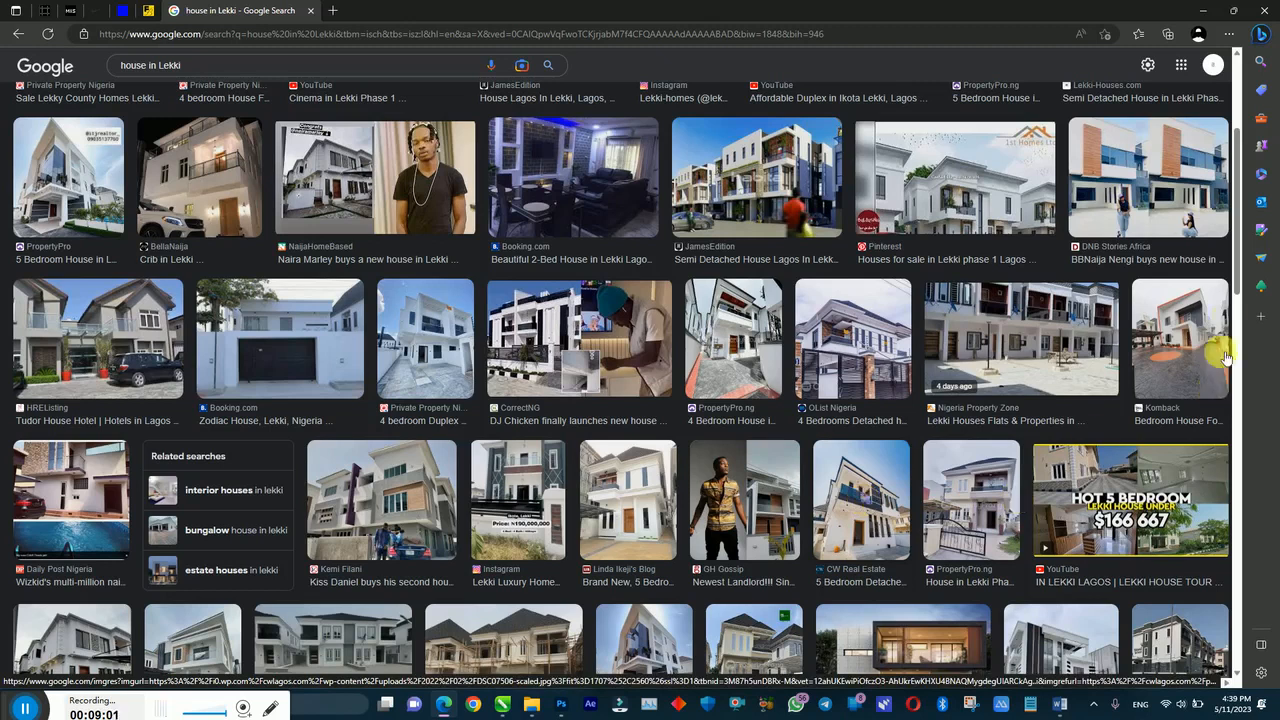
drag(1237, 274, 1237, 314)
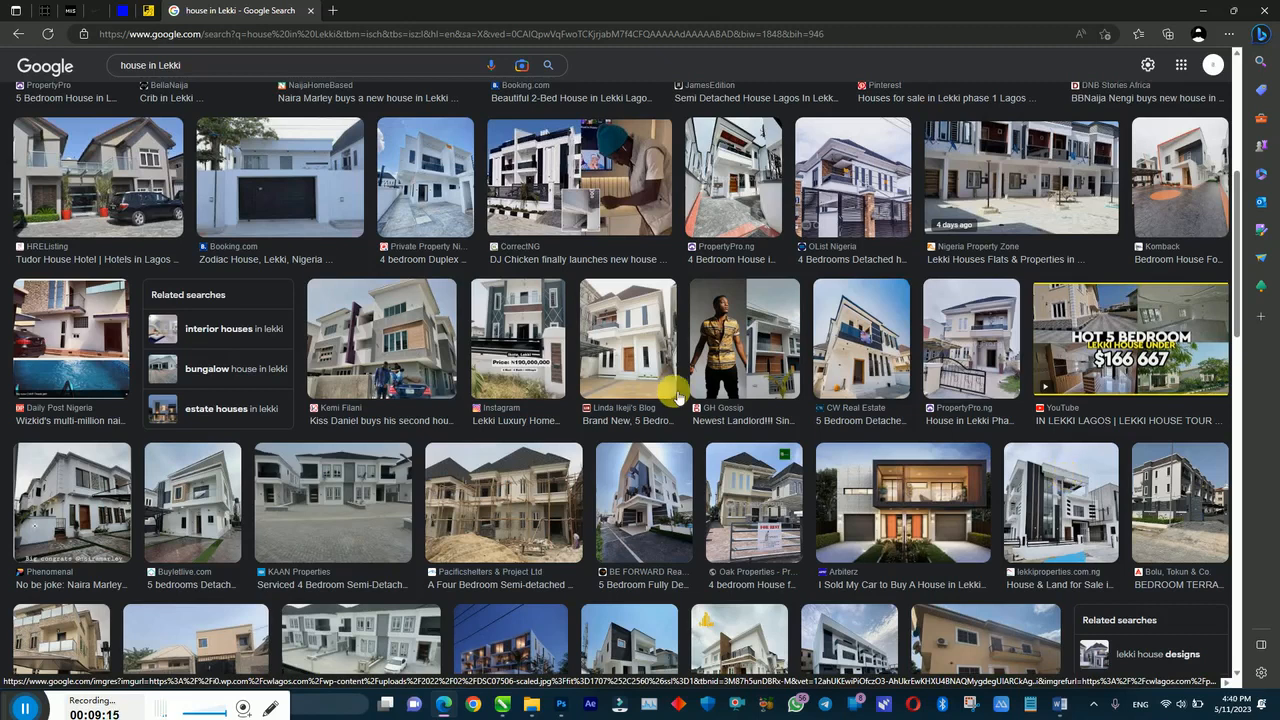
drag(1237, 323, 1240, 385)
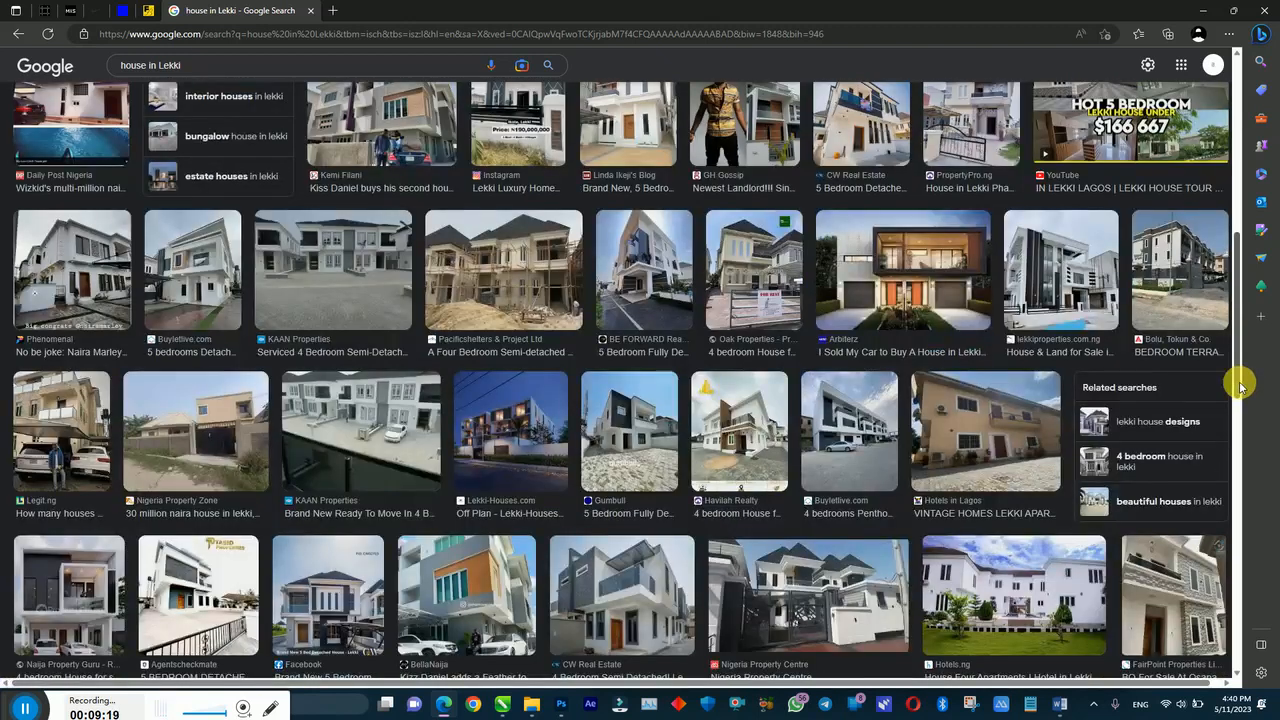
Step: Save the CW Real Estate semi-detached house photo into Day 02 - Realestate and Hotels > Downloads
click(638, 588)
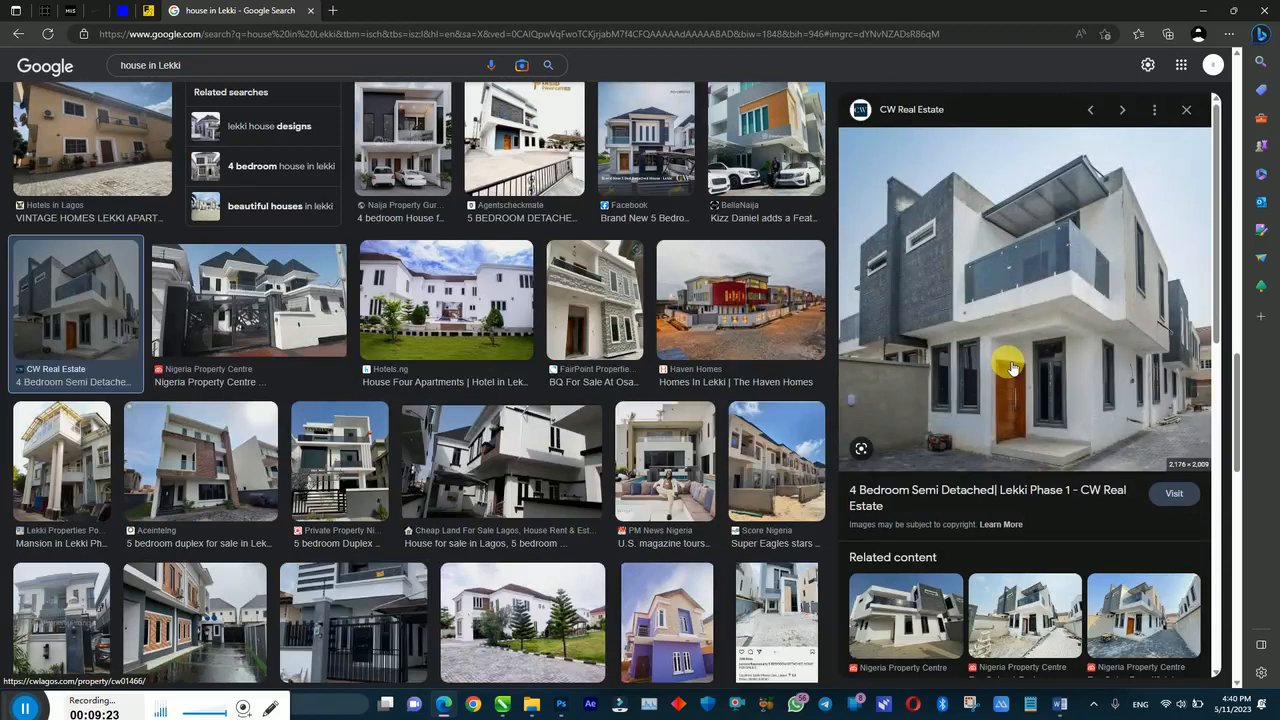
right_click(1011, 369)
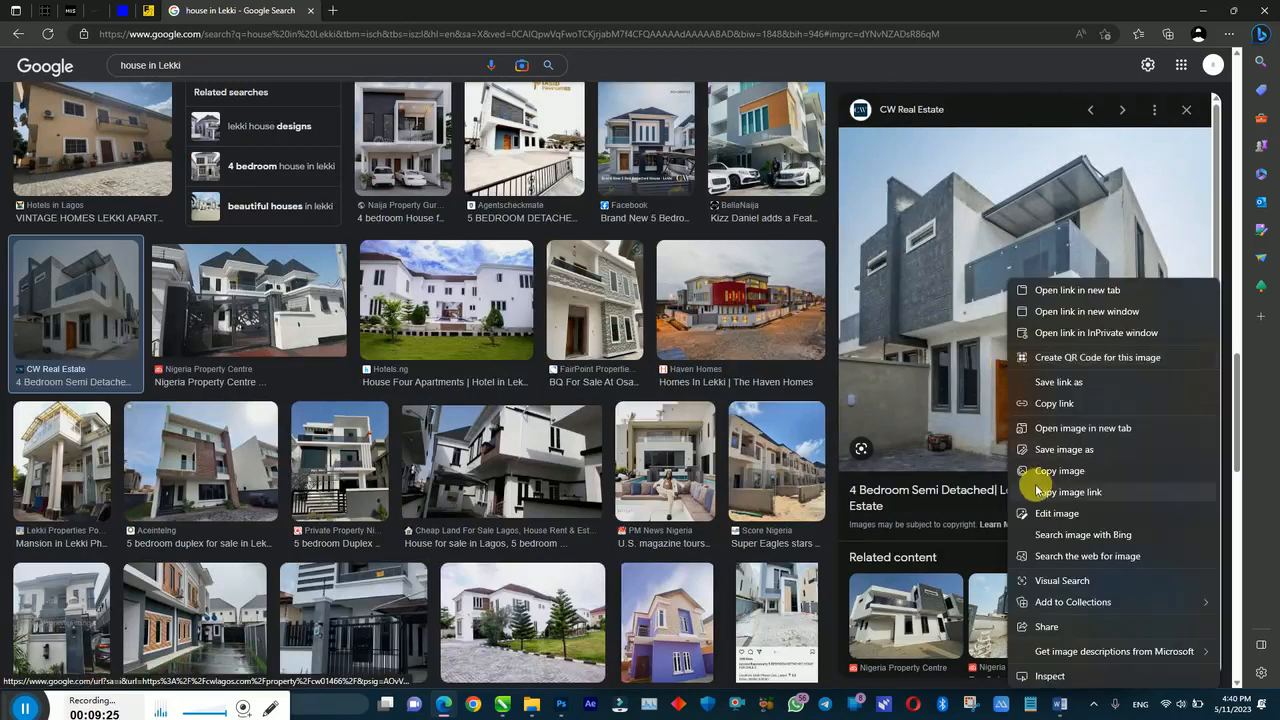
click(1040, 451)
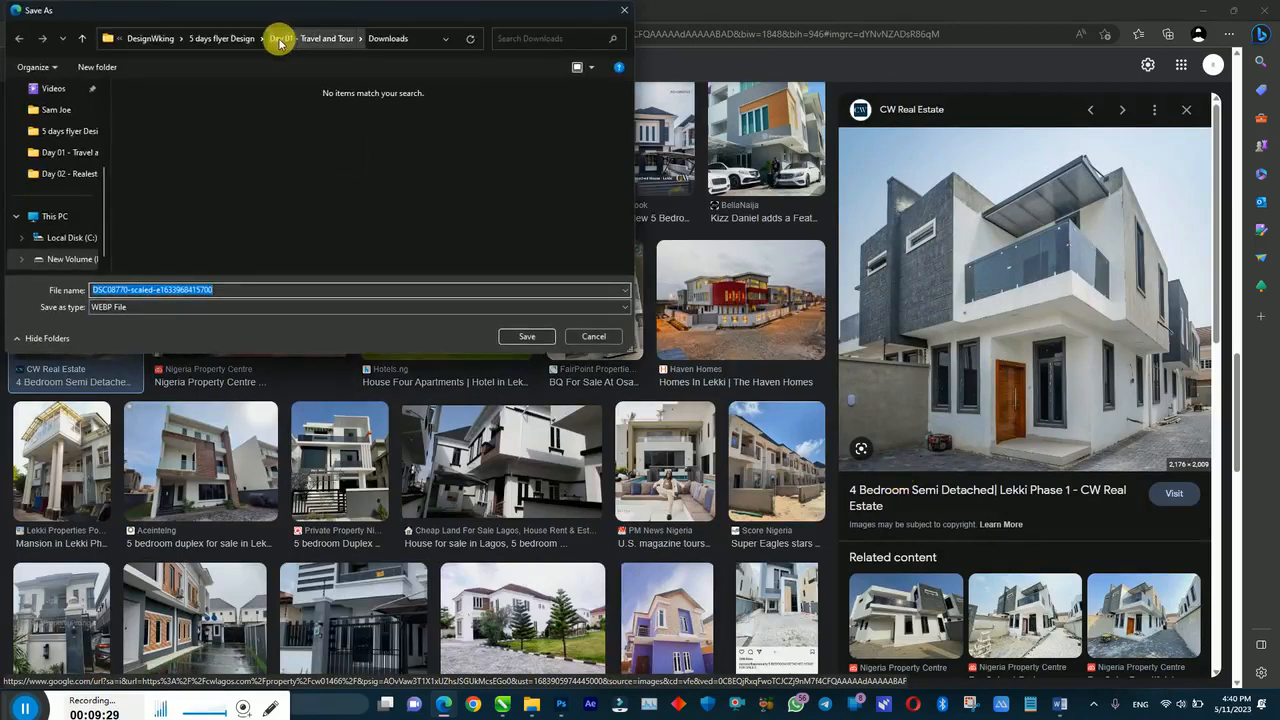
click(242, 38)
double_click(232, 122)
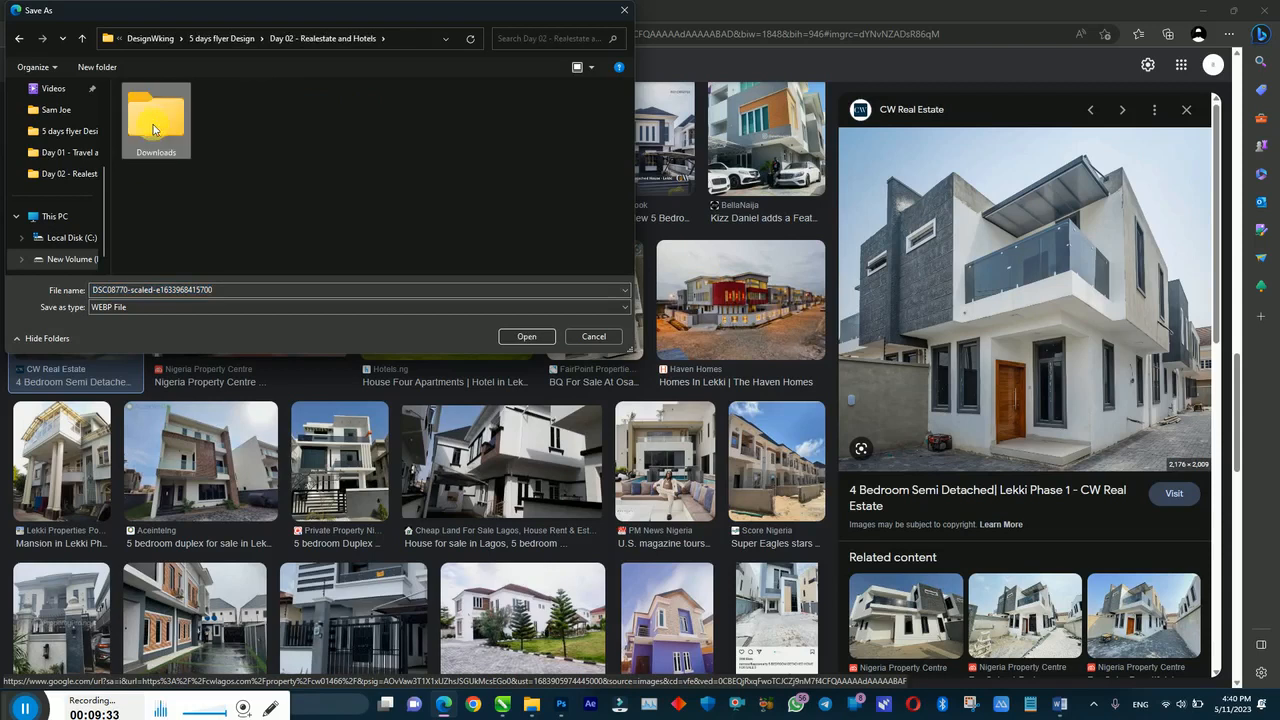
double_click(152, 125)
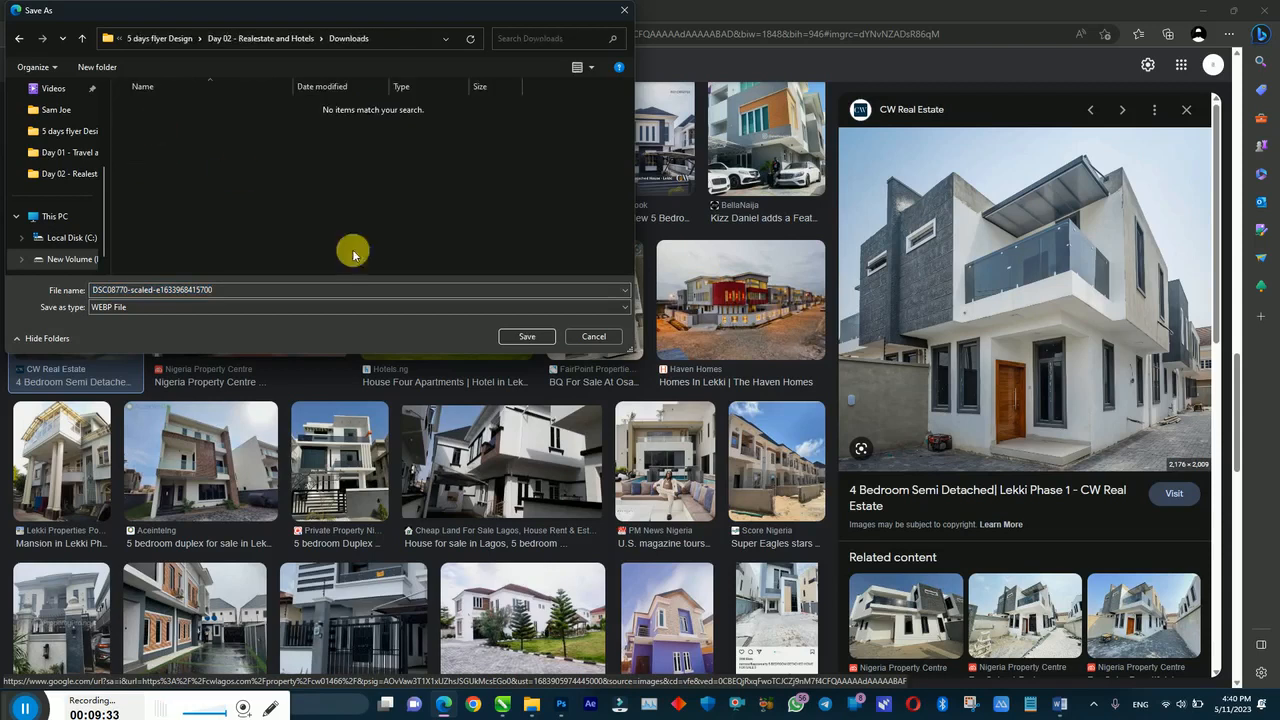
click(517, 337)
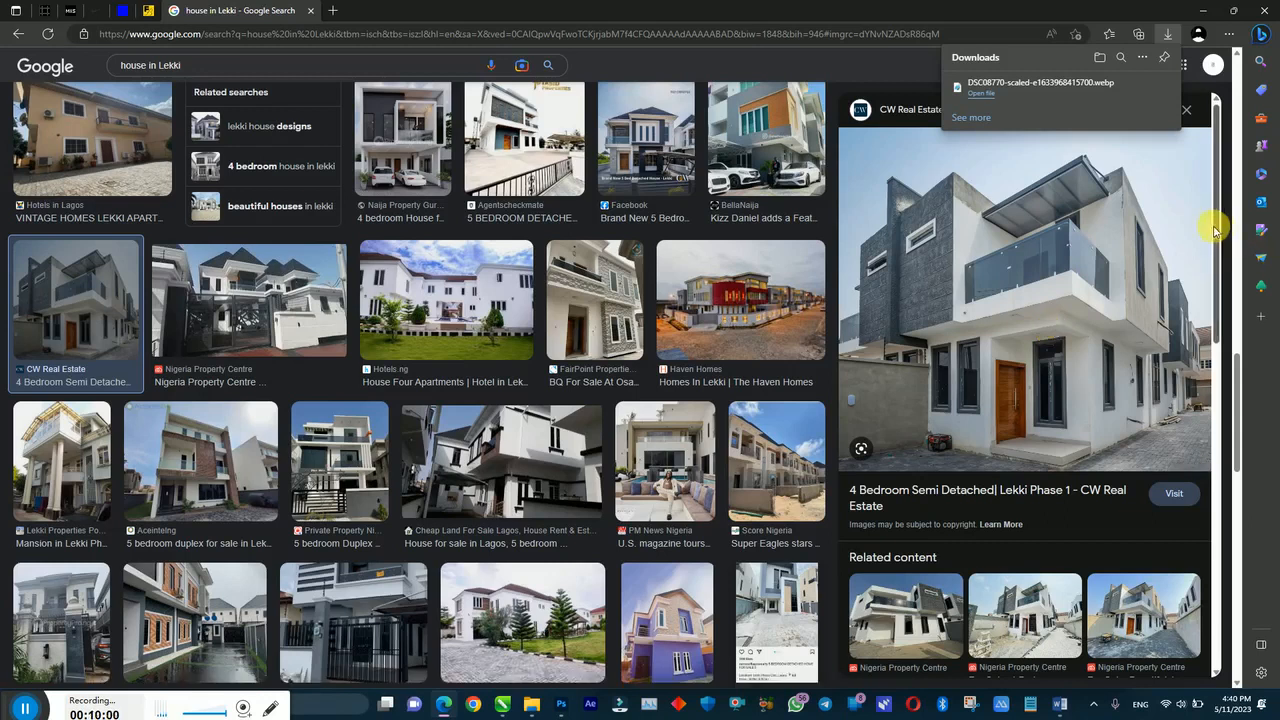
Step: Save the Pacific Abode Estate image into the same Day 02 Downloads folder
drag(1237, 381, 1238, 504)
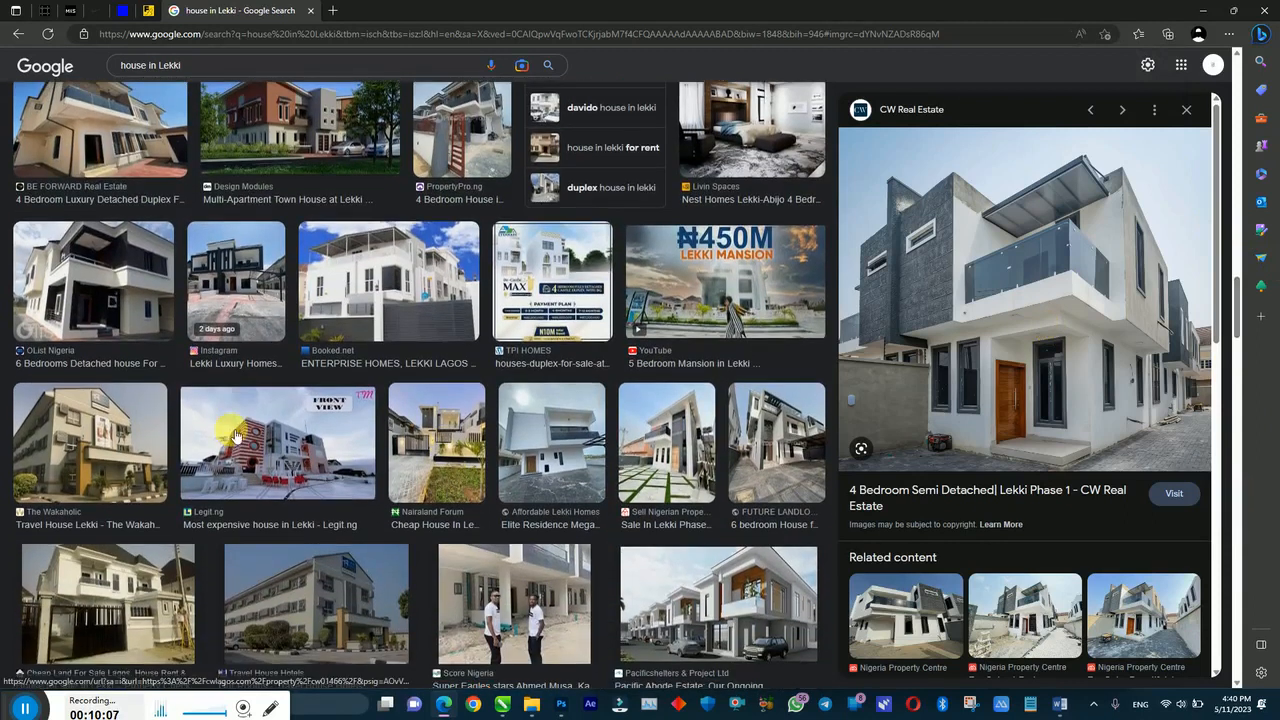
click(697, 580)
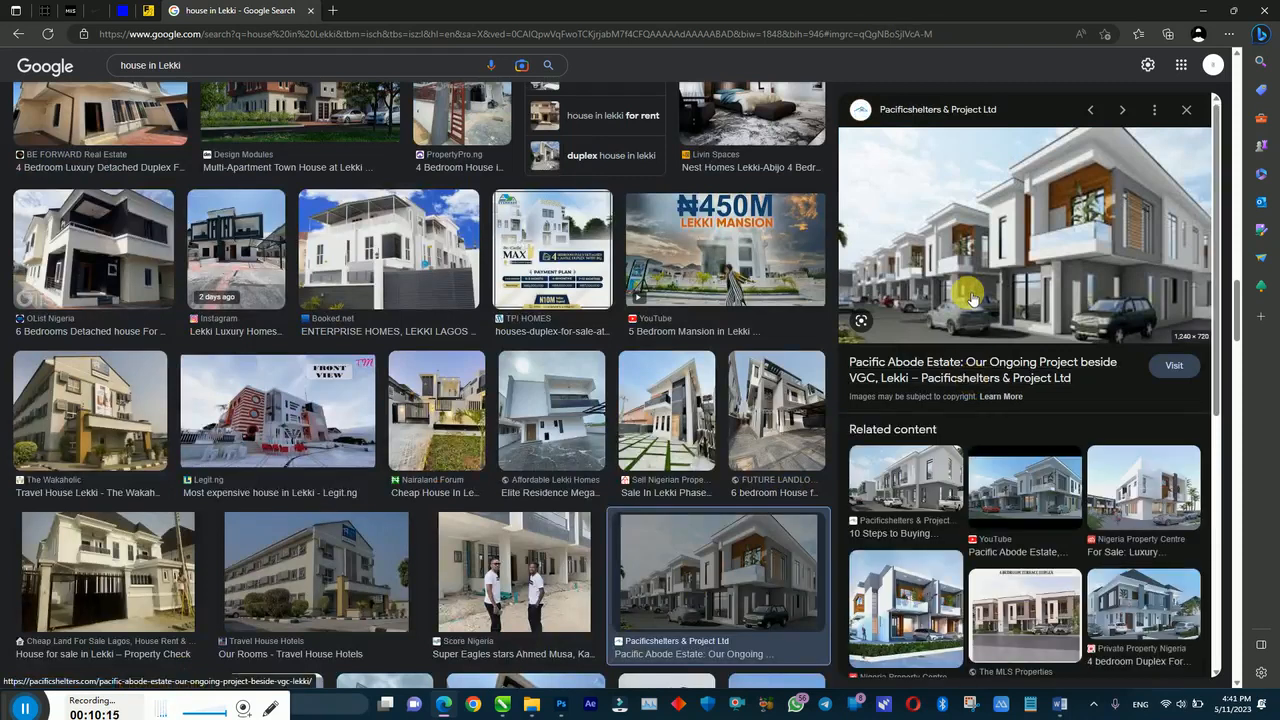
right_click(969, 284)
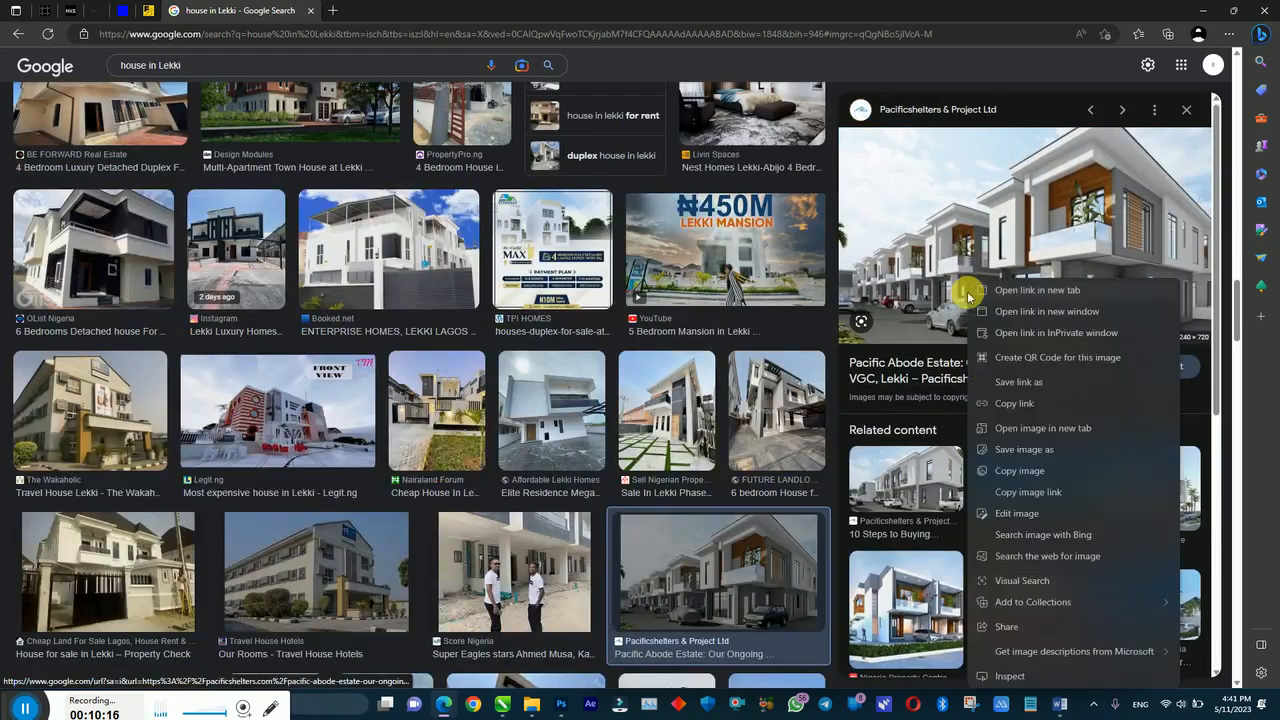
click(1009, 456)
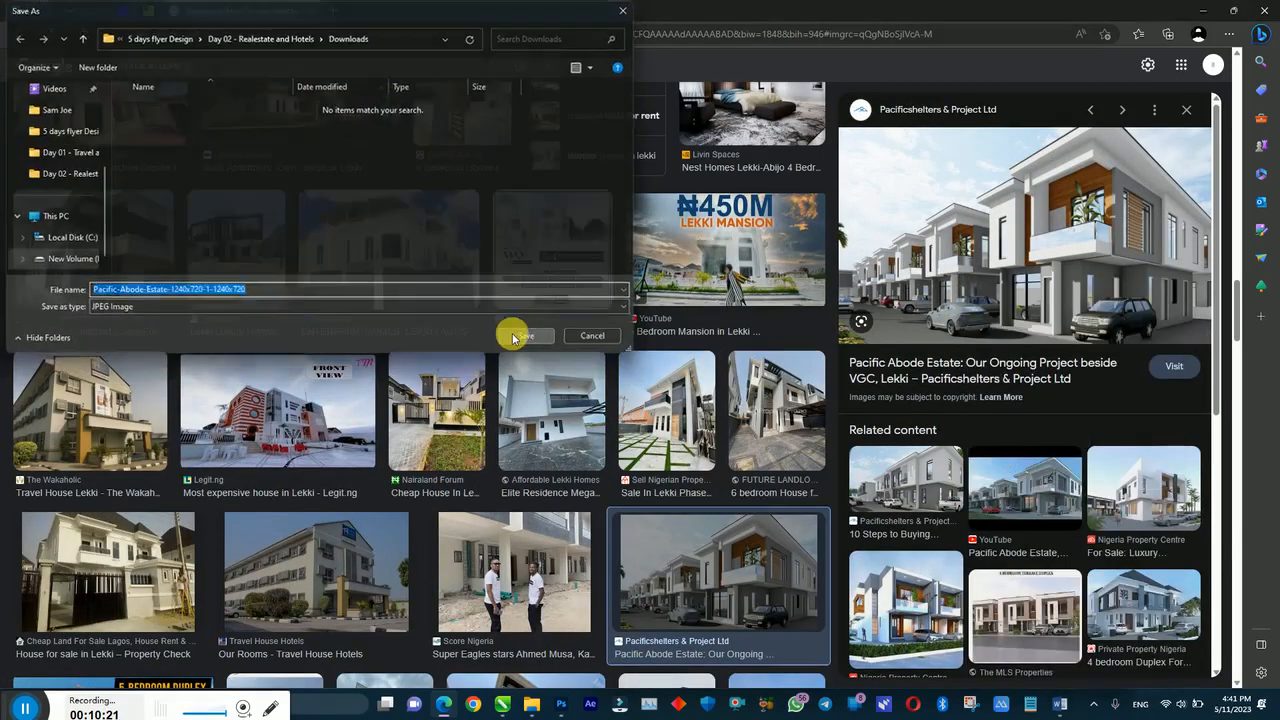
click(513, 336)
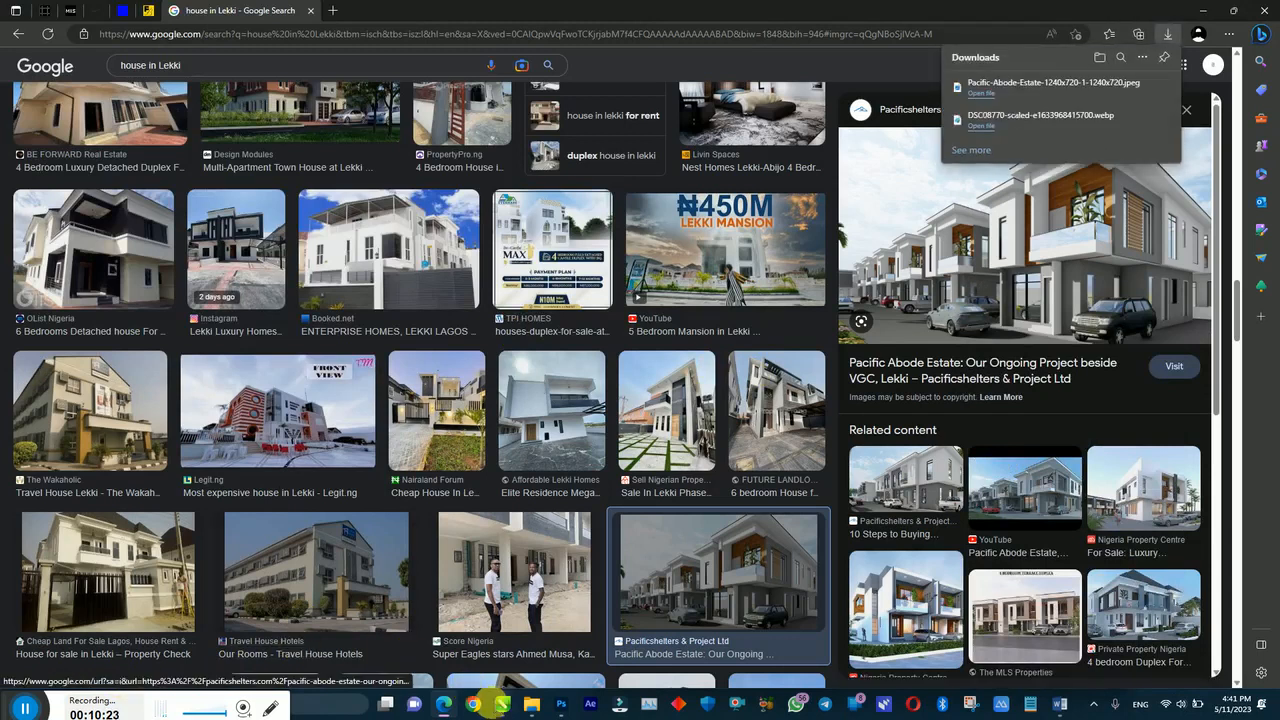
Step: Find DSC08770 in the Day 02 Downloads folder and open it with Adobe Photoshop 2023
click(532, 707)
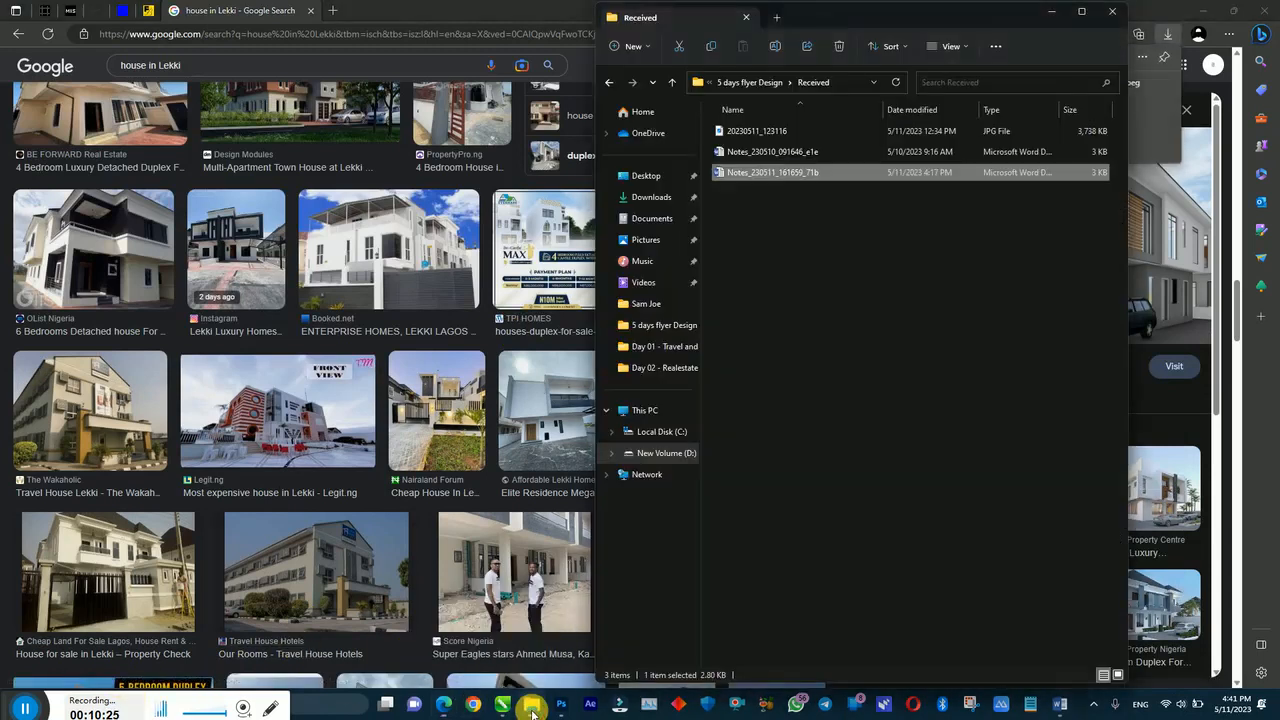
click(749, 82)
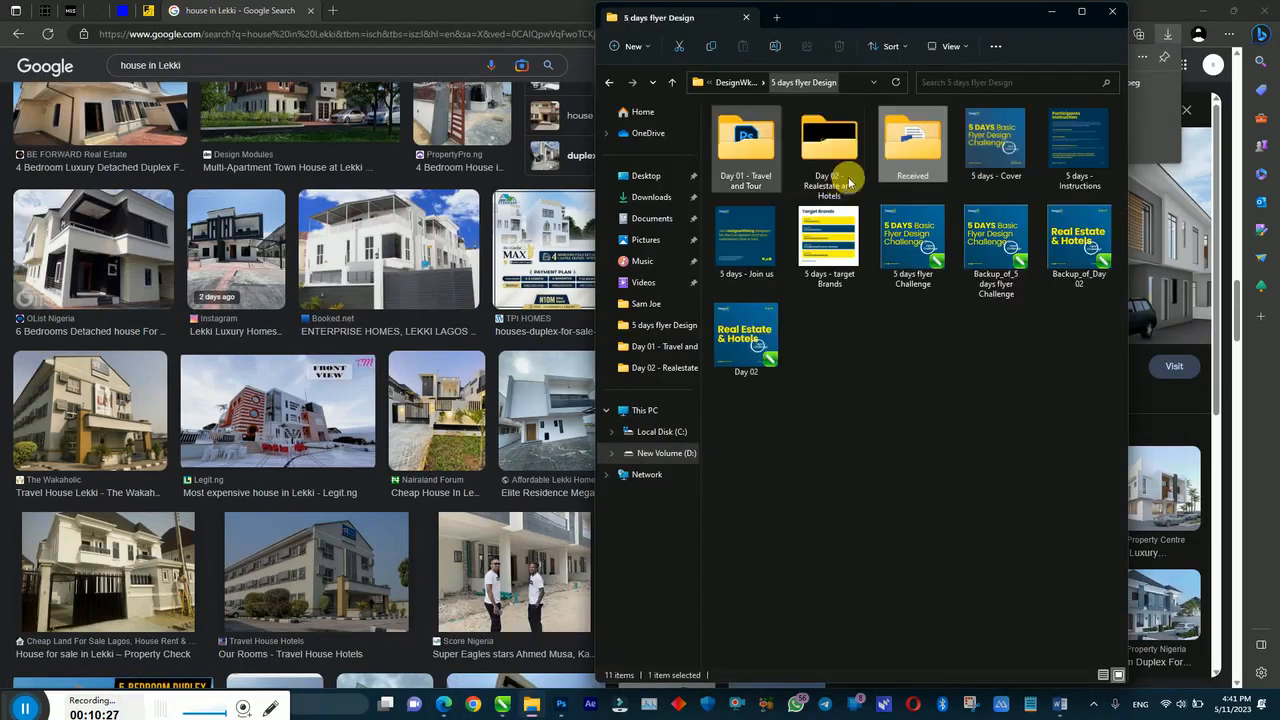
double_click(840, 175)
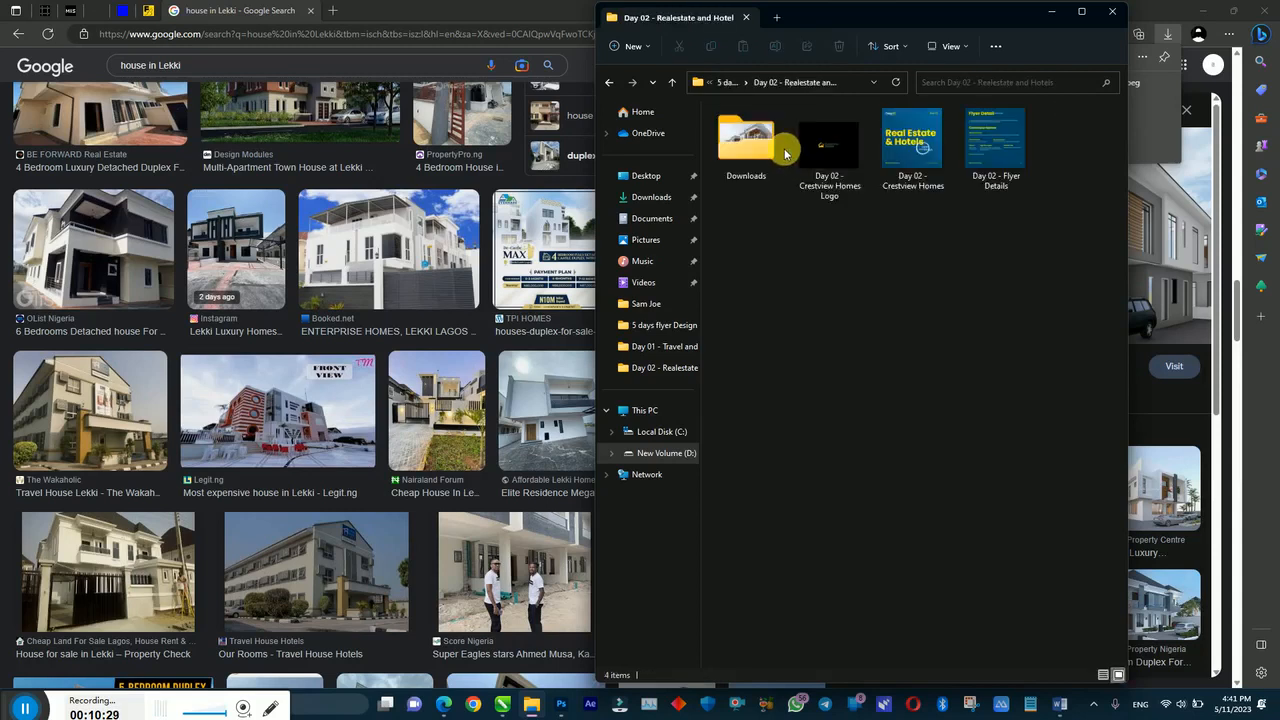
double_click(766, 148)
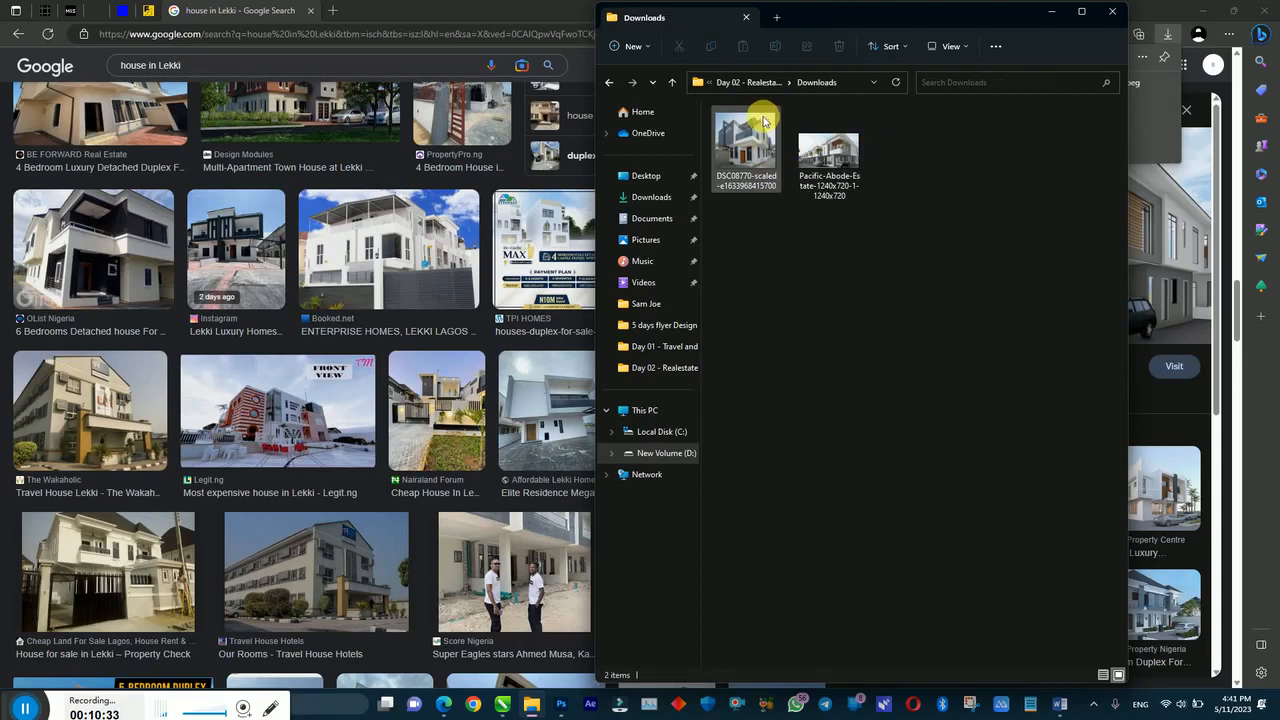
click(748, 165)
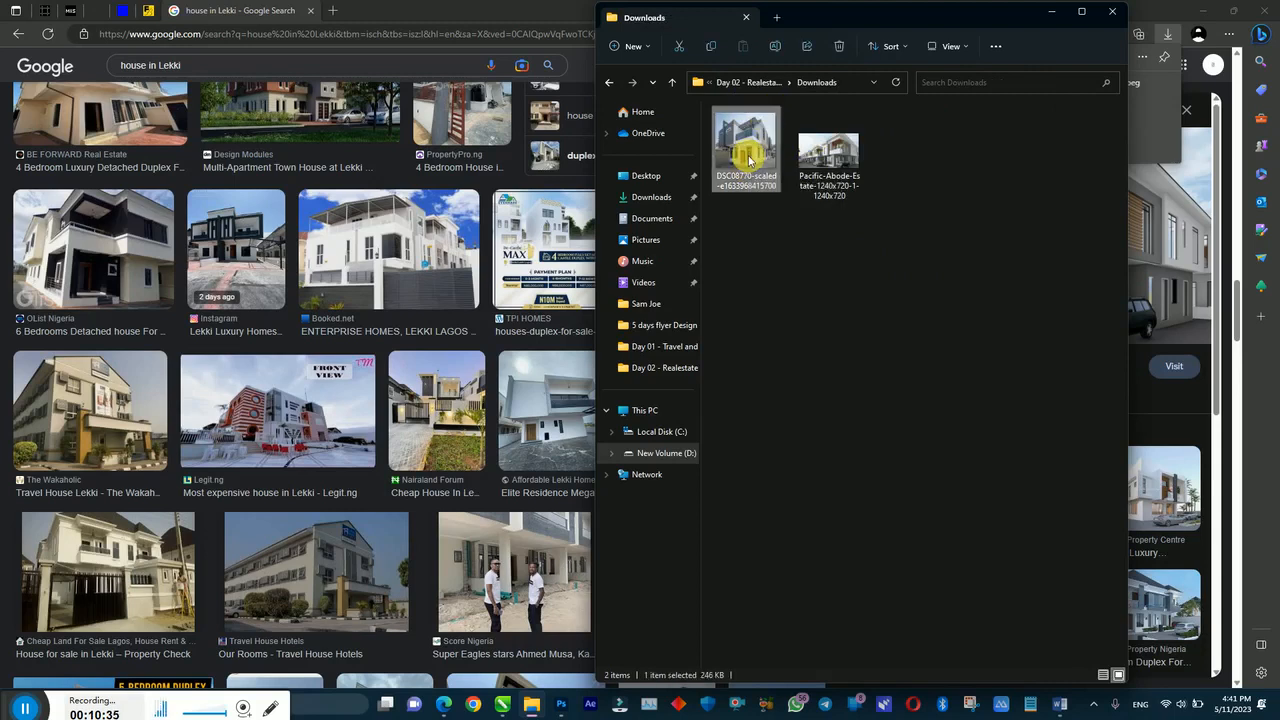
right_click(748, 160)
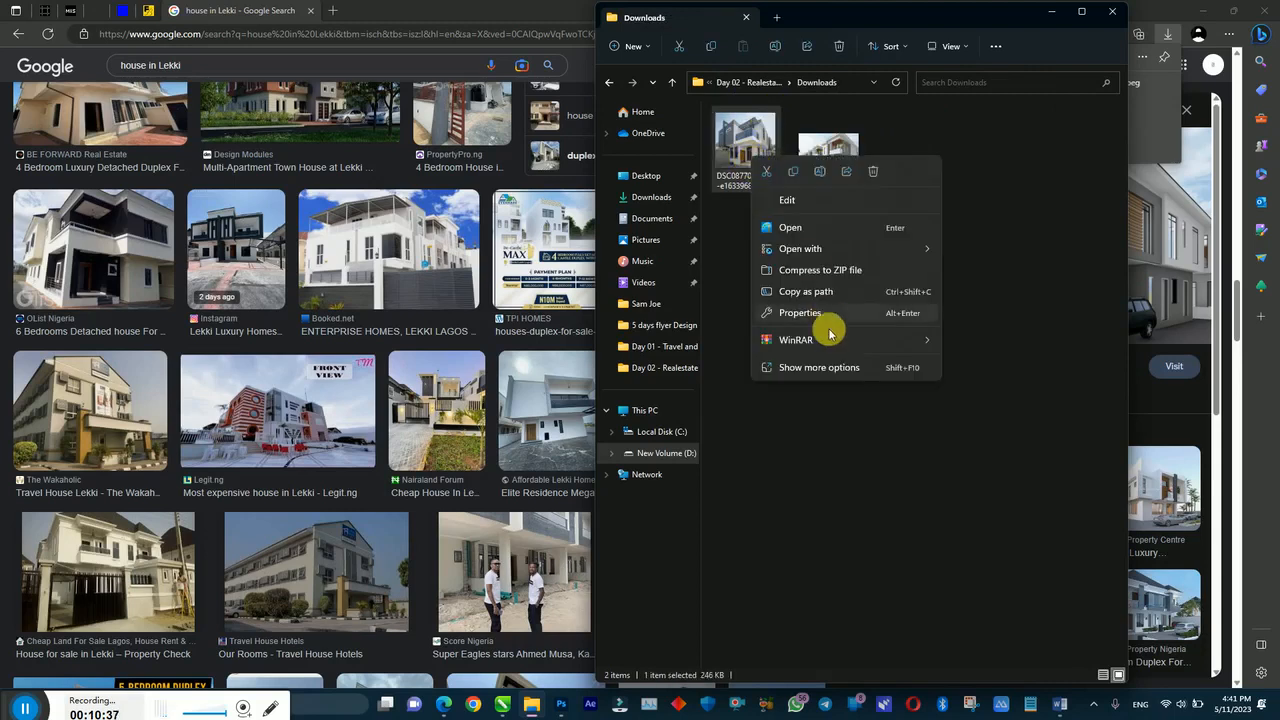
mouse_move(826, 252)
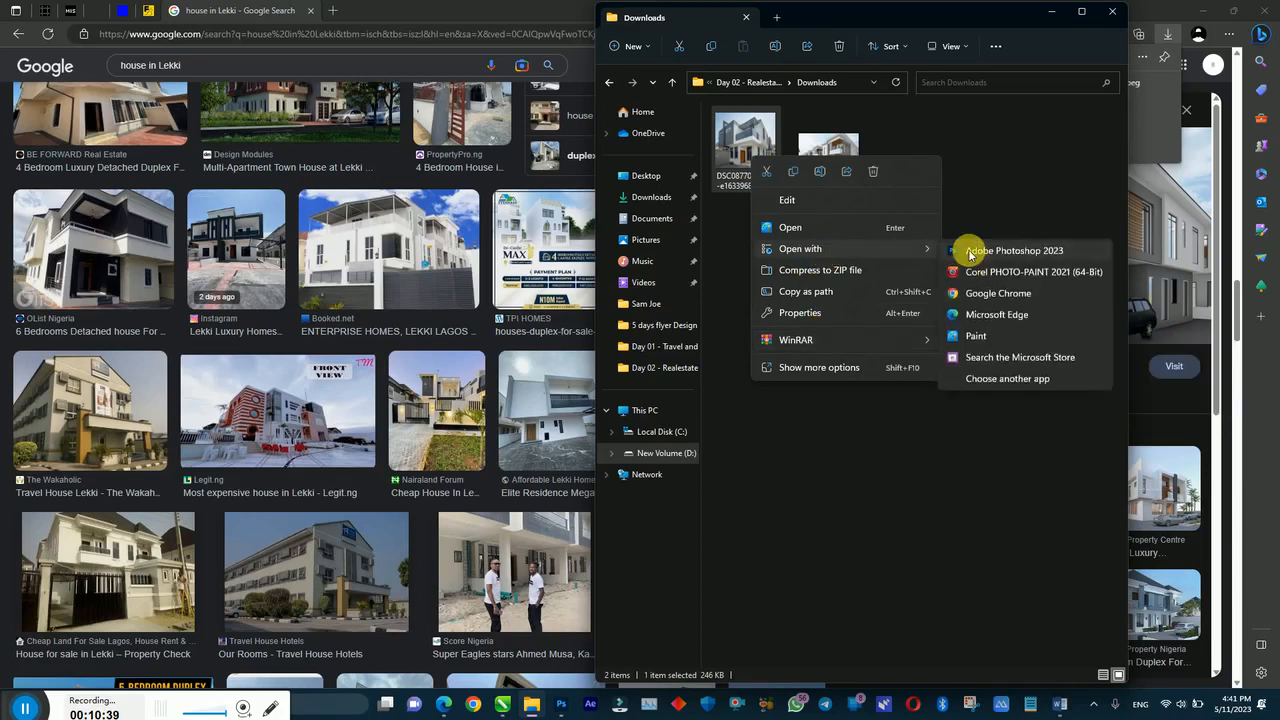
click(964, 253)
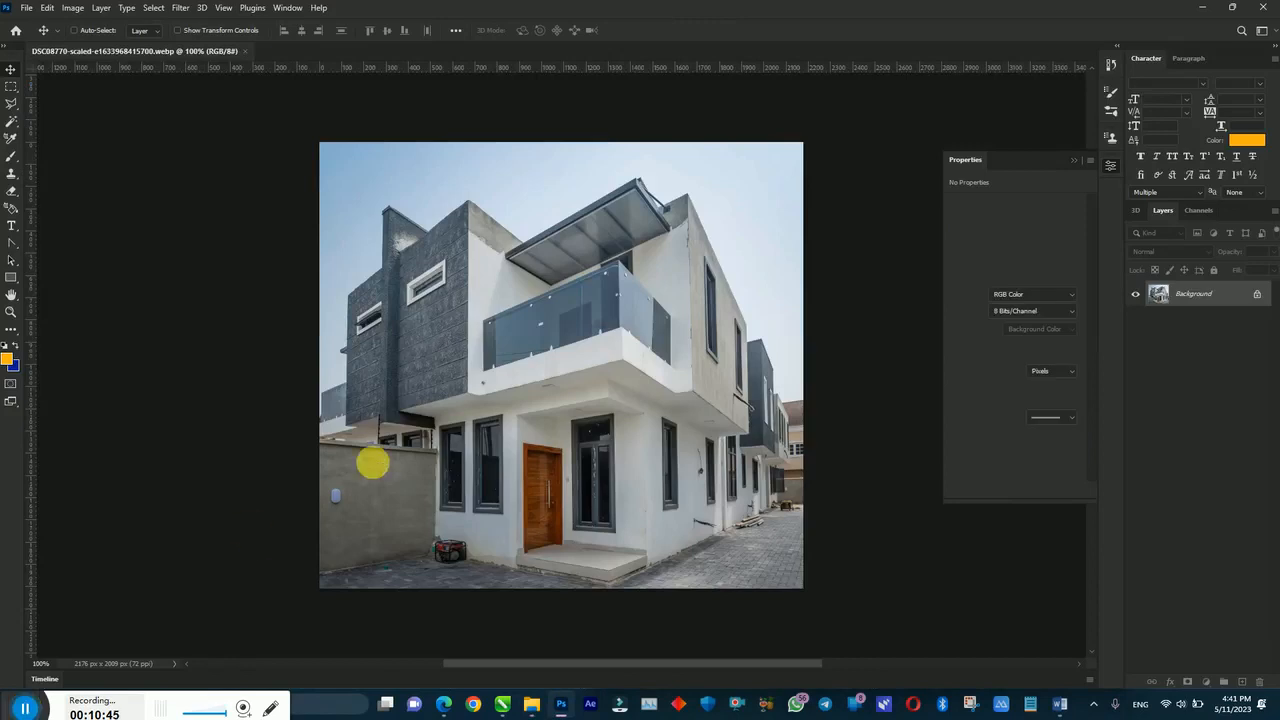
Step: Duplicate the photo to Layer 1, run Remove Background, and toggle Background visibility to check the cut-out
key(ctrl+j)
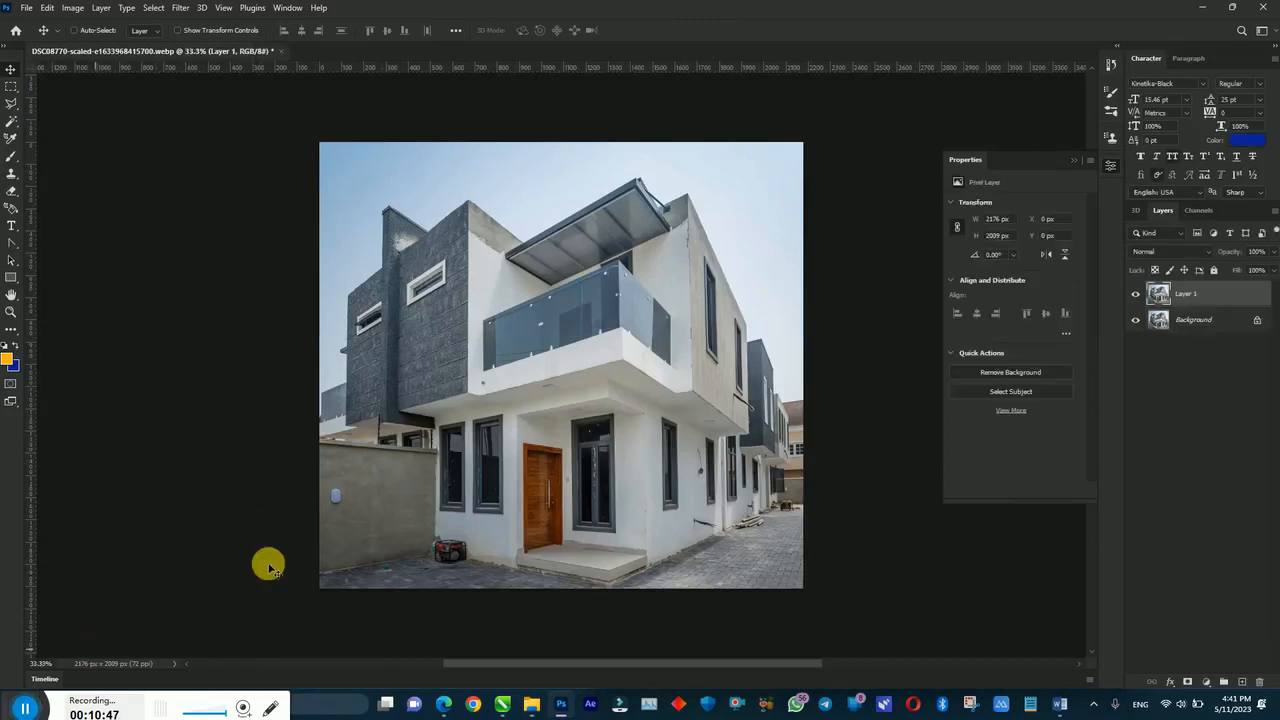
click(996, 376)
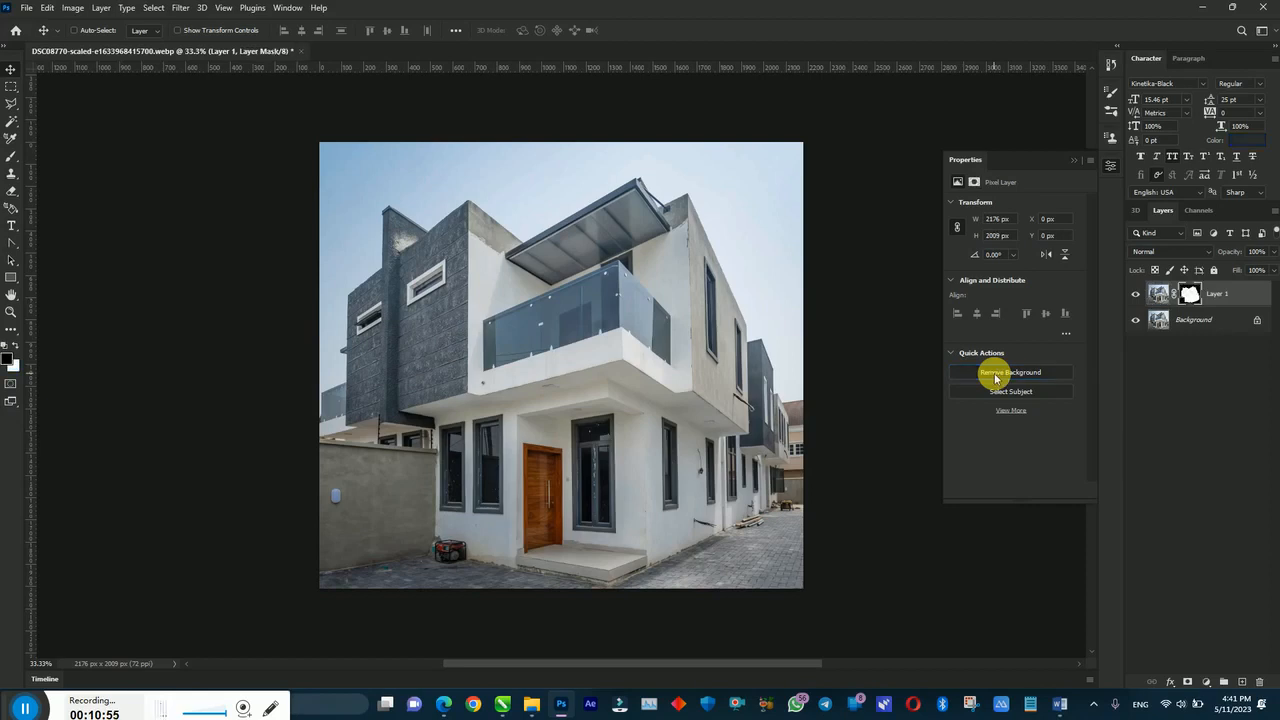
click(1137, 320)
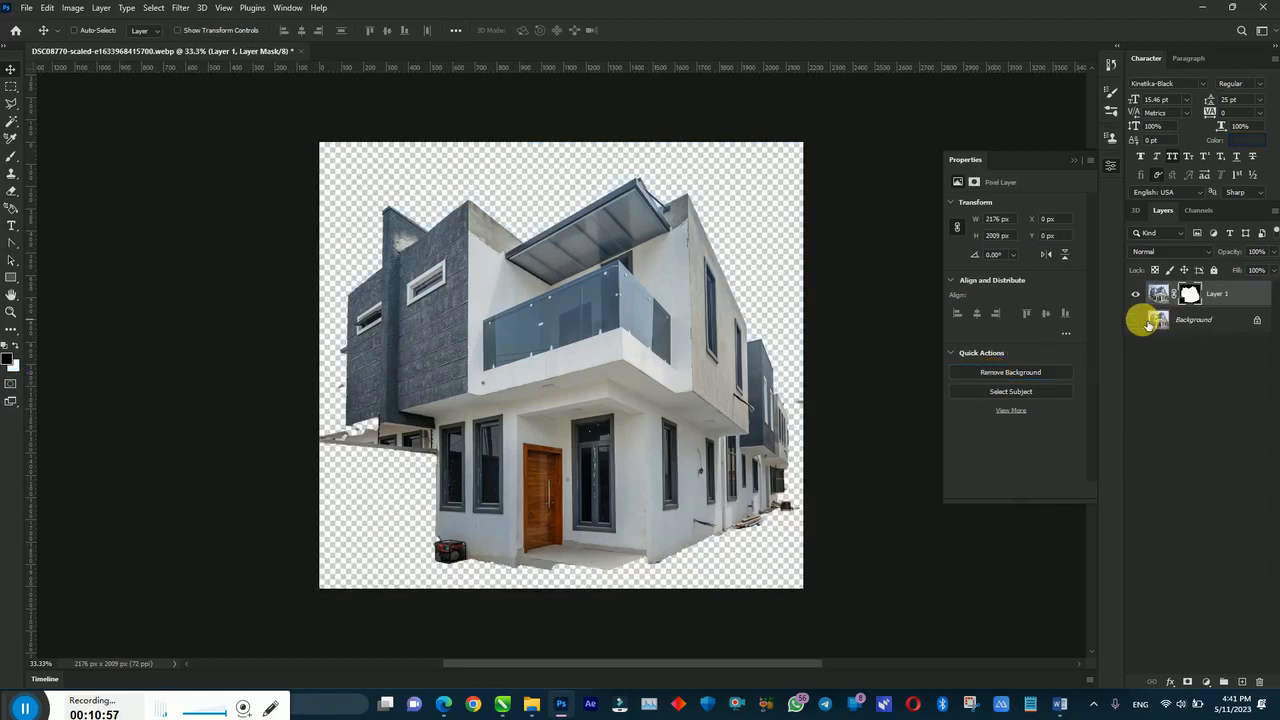
click(1138, 321)
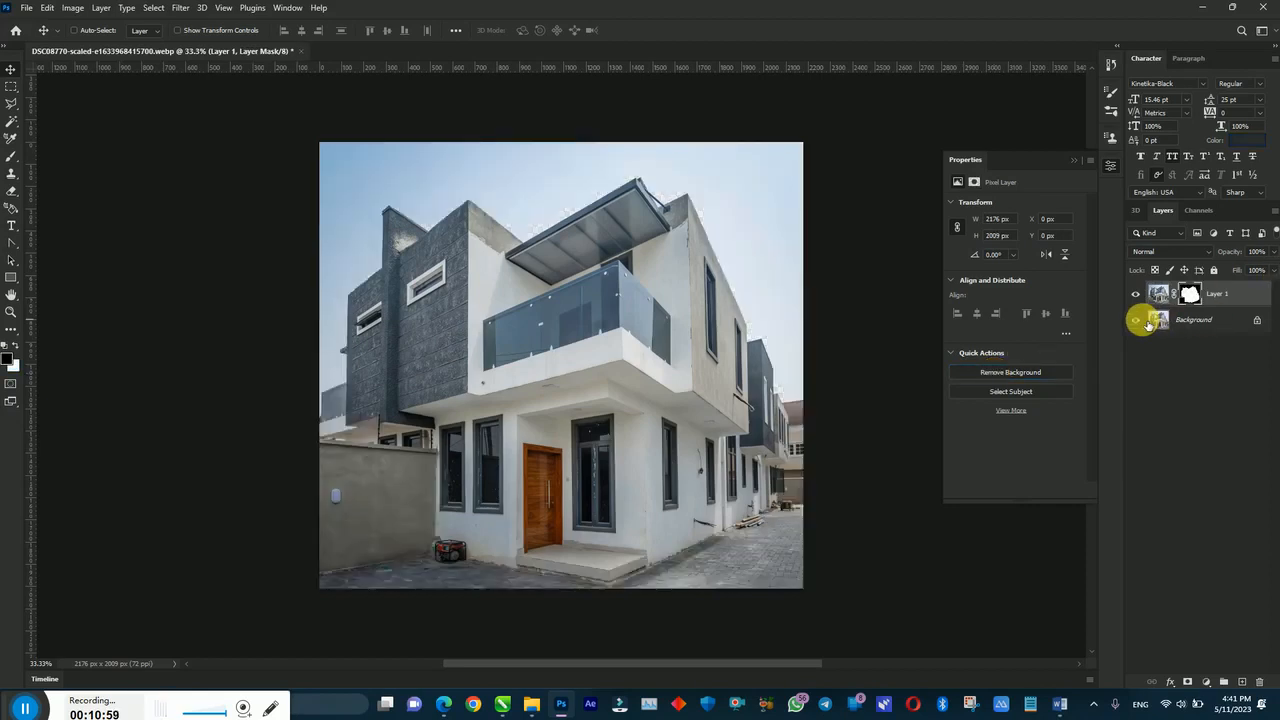
click(1138, 321)
click(1138, 321)
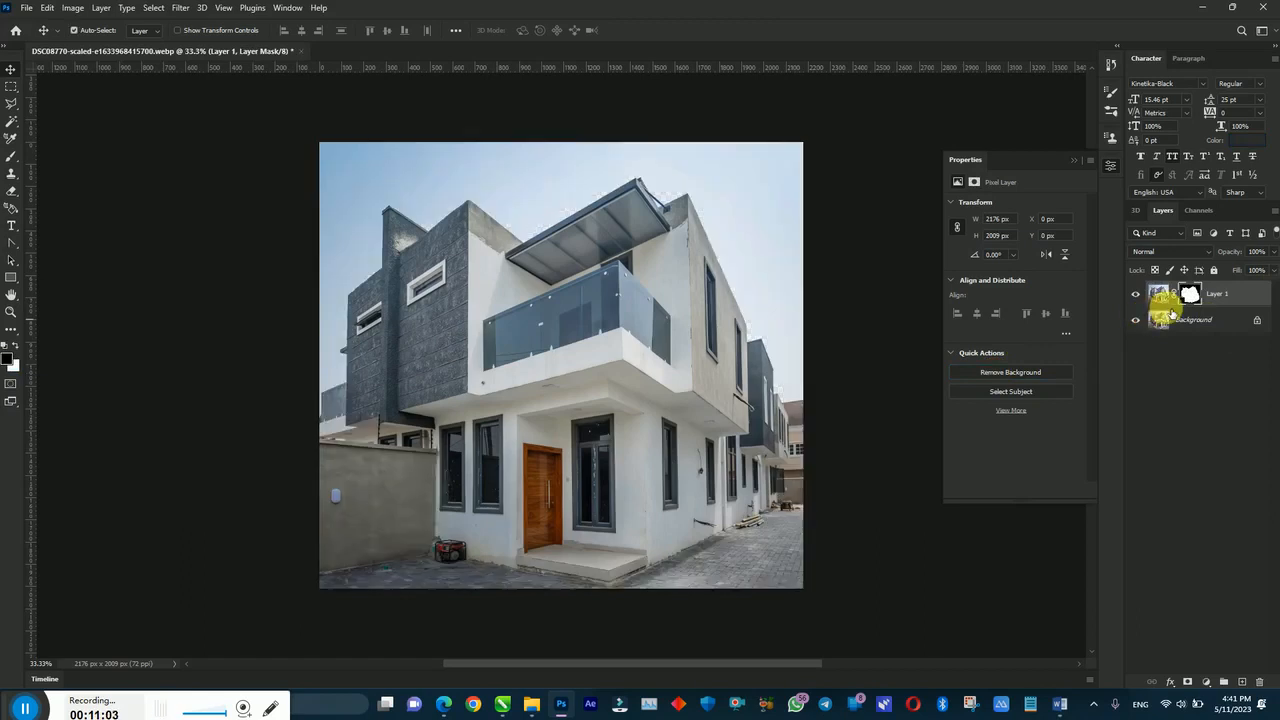
Step: Hide the Background layer and delete Layer 1's automatic layer mask
key(ctrl+z)
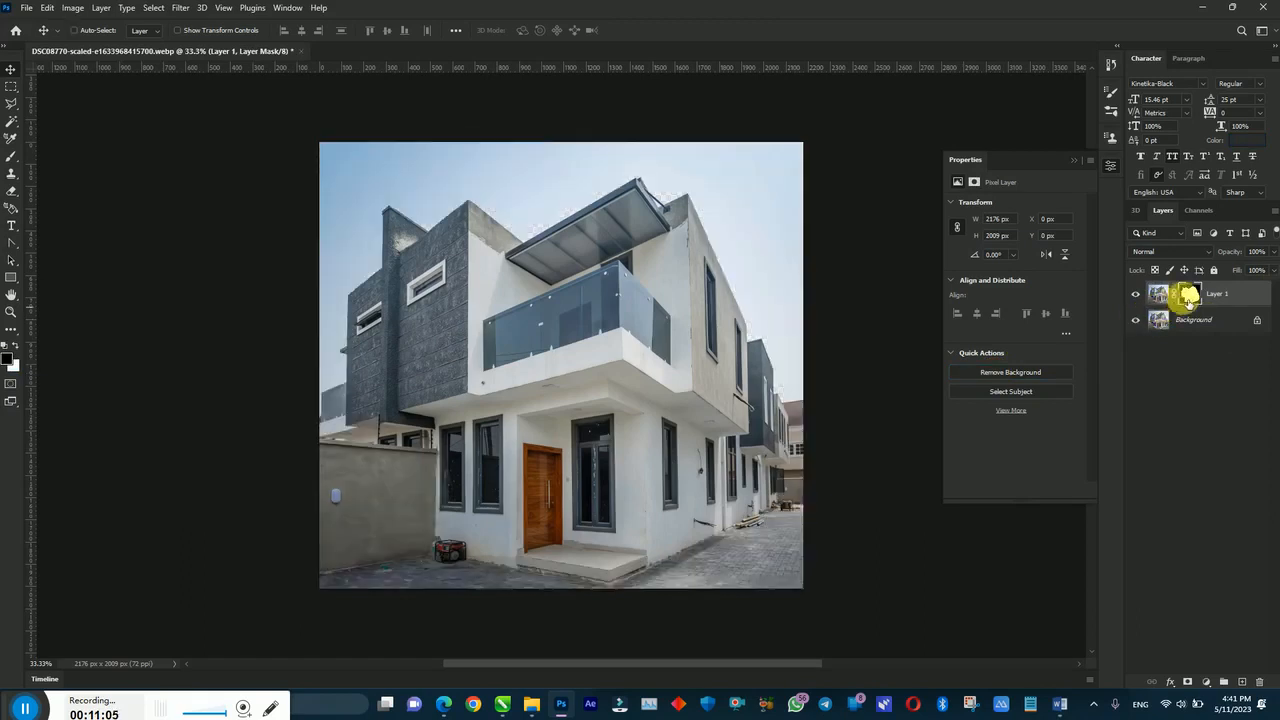
right_click(1189, 297)
click(1178, 322)
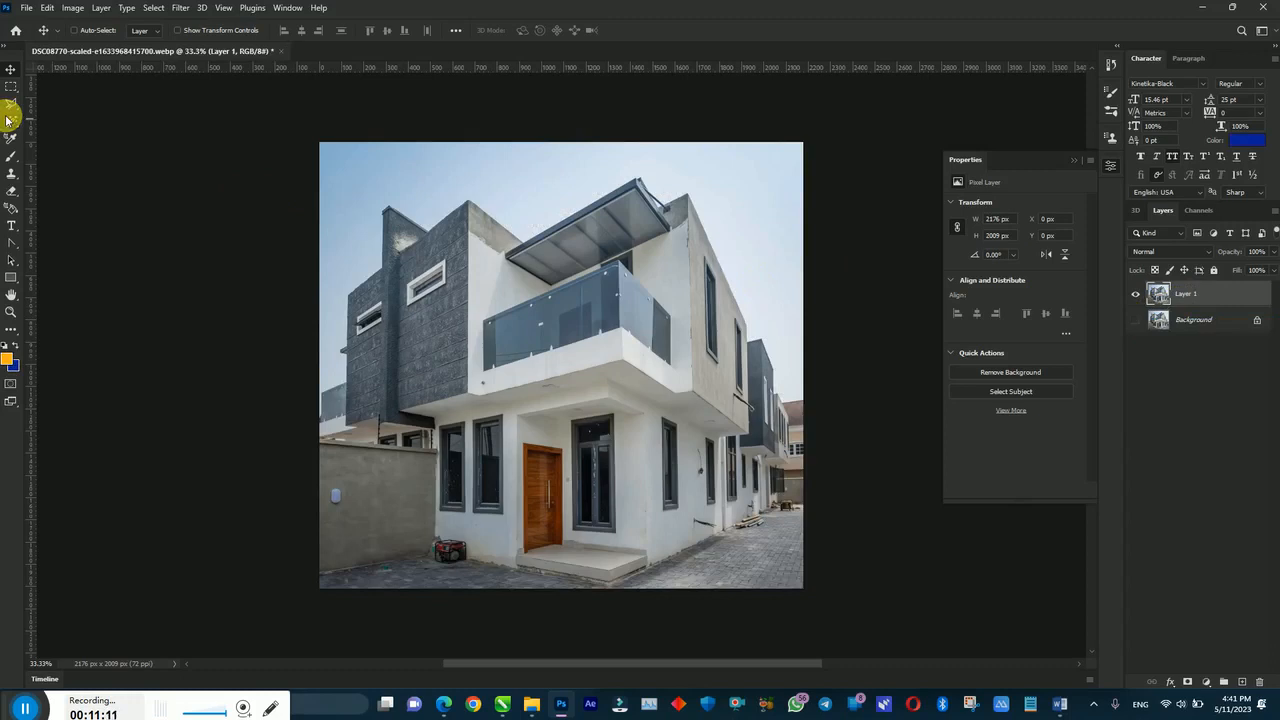
Step: Select the sky with the Magic Wand and mask it out of Layer 1
drag(8, 119, 42, 148)
click(395, 198)
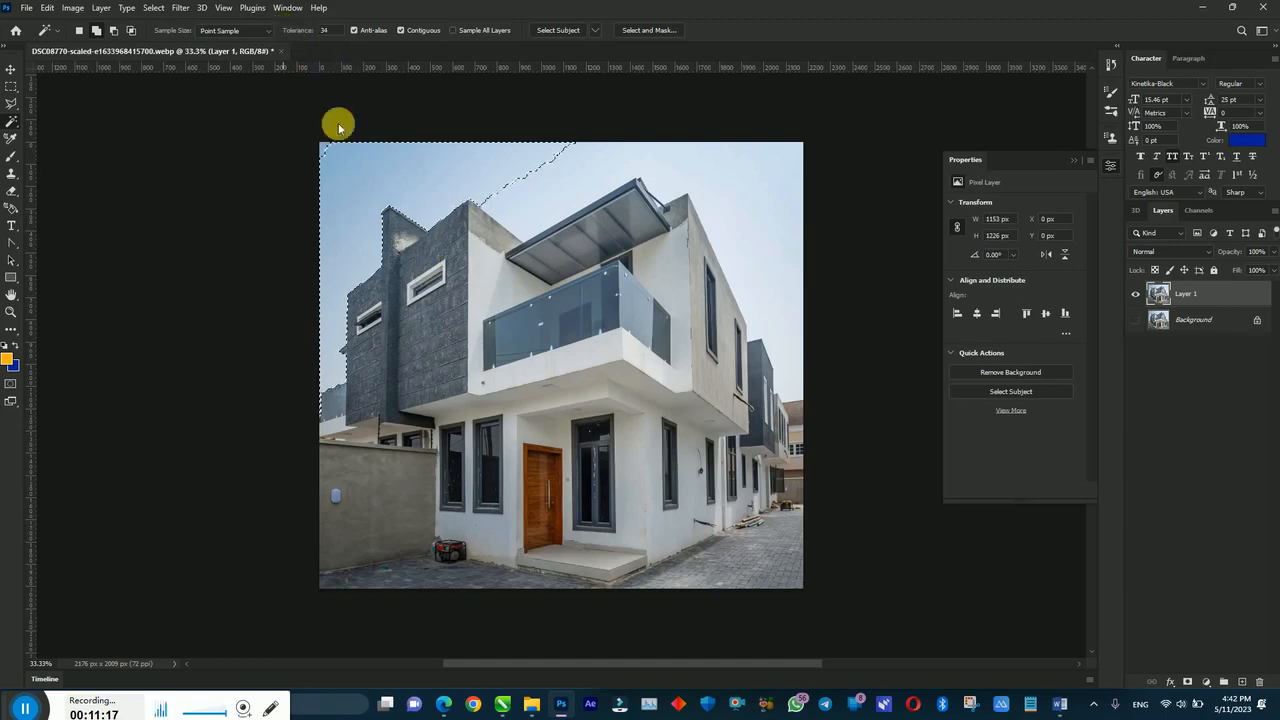
shift+click(521, 182)
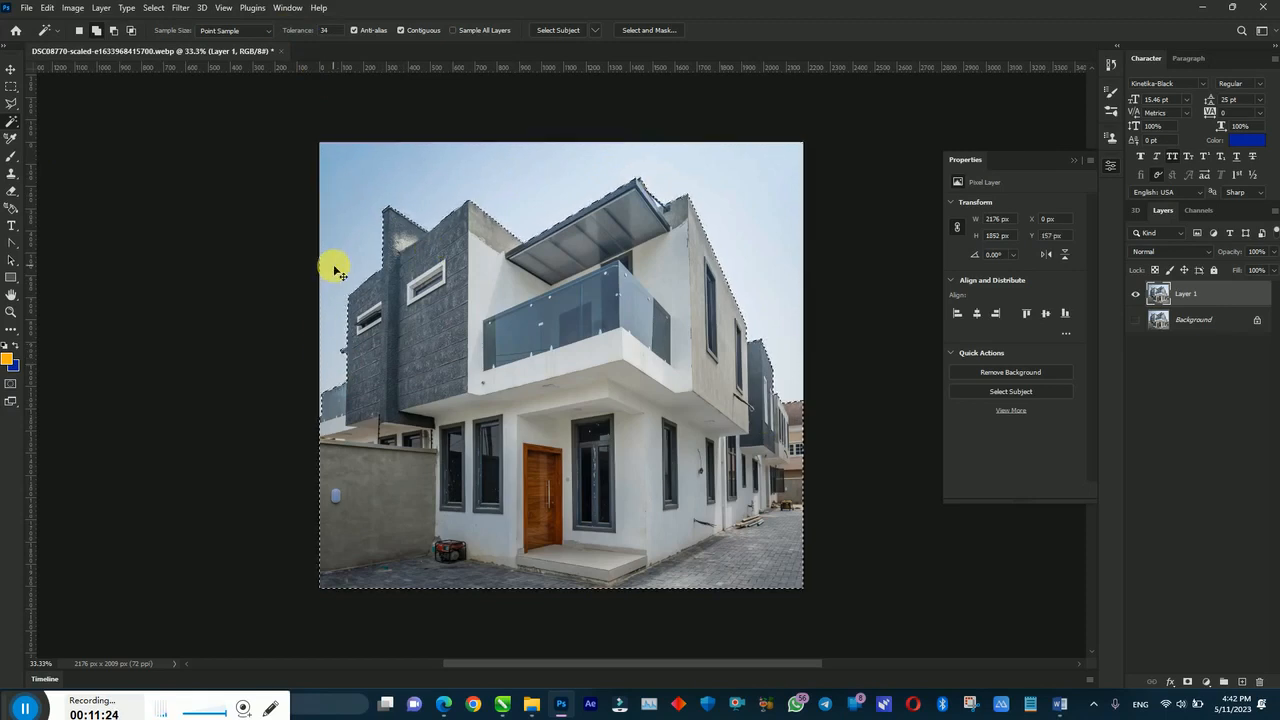
click(1187, 681)
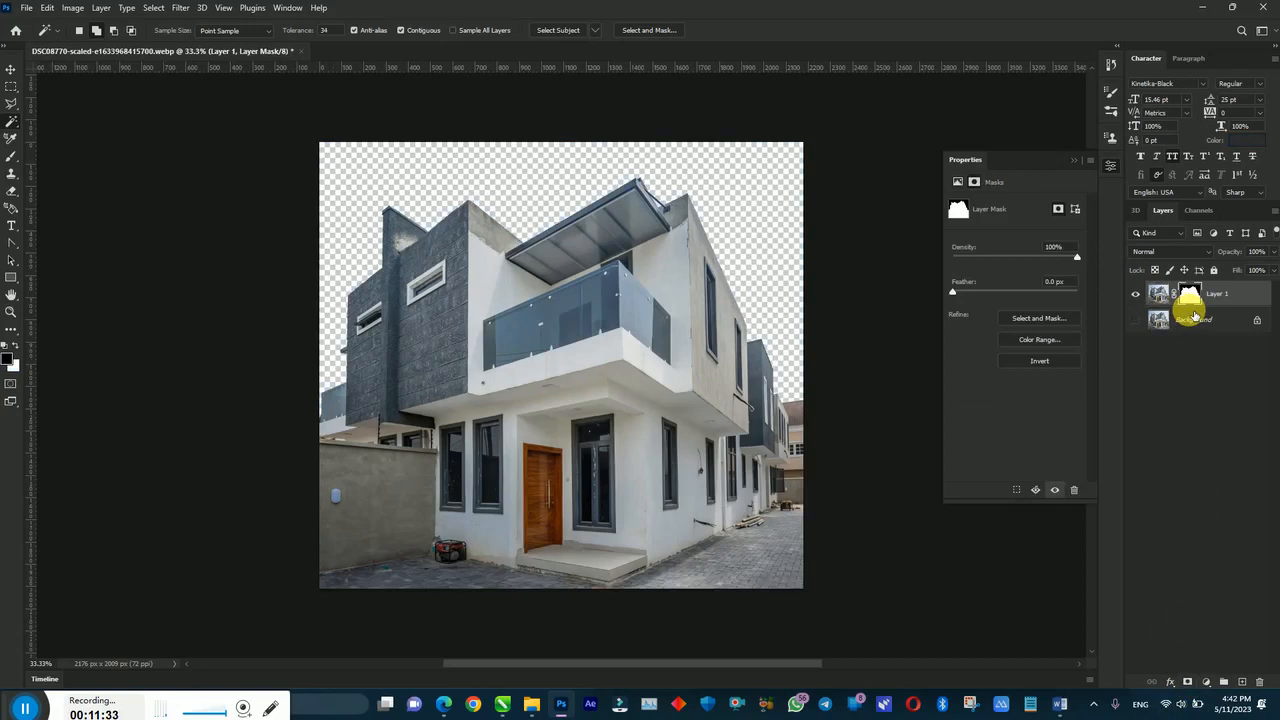
Step: Duplicate the masked layer, apply the masks on both layers, and delete the Background layer
key(ctrl+j)
right_click(1187, 292)
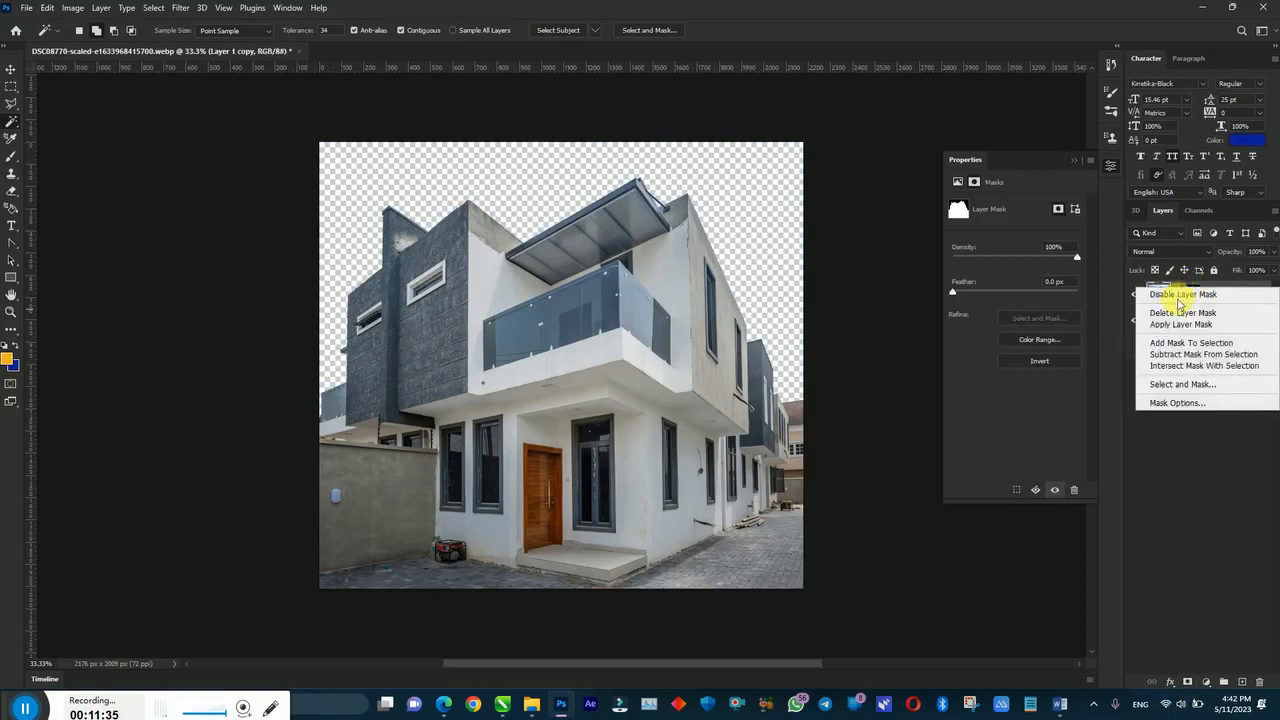
click(1172, 325)
right_click(1188, 318)
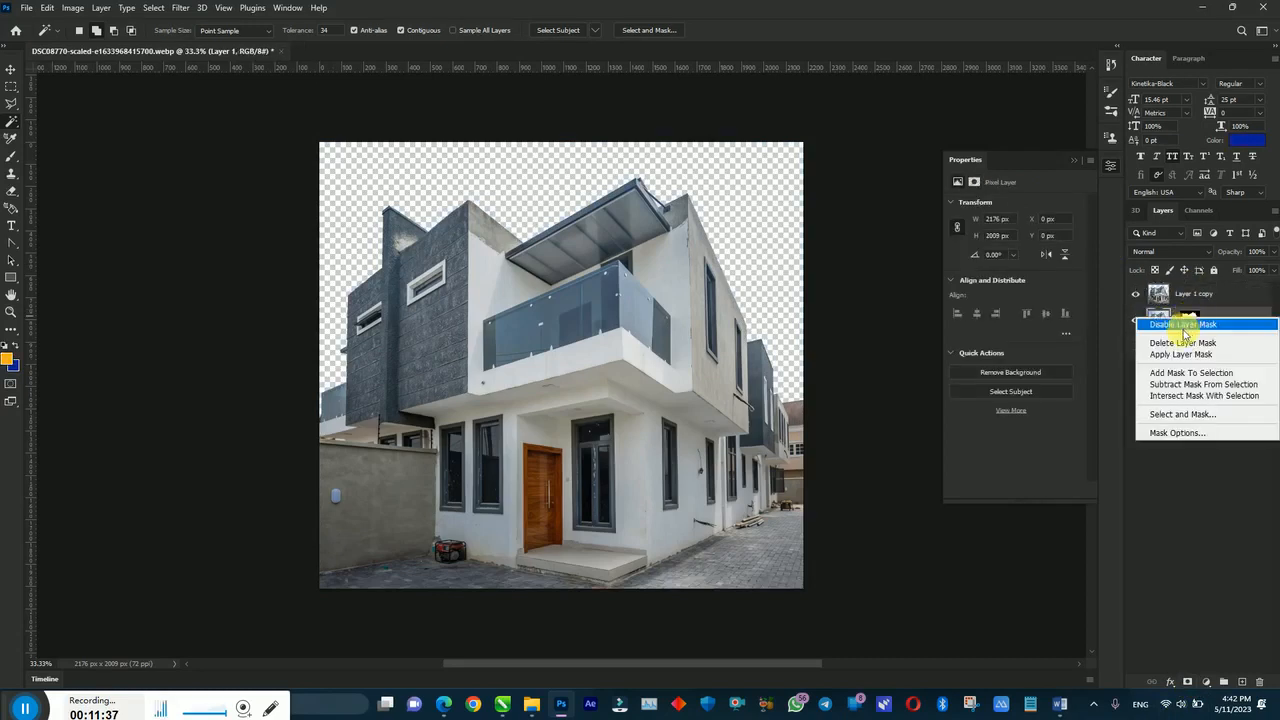
click(1178, 354)
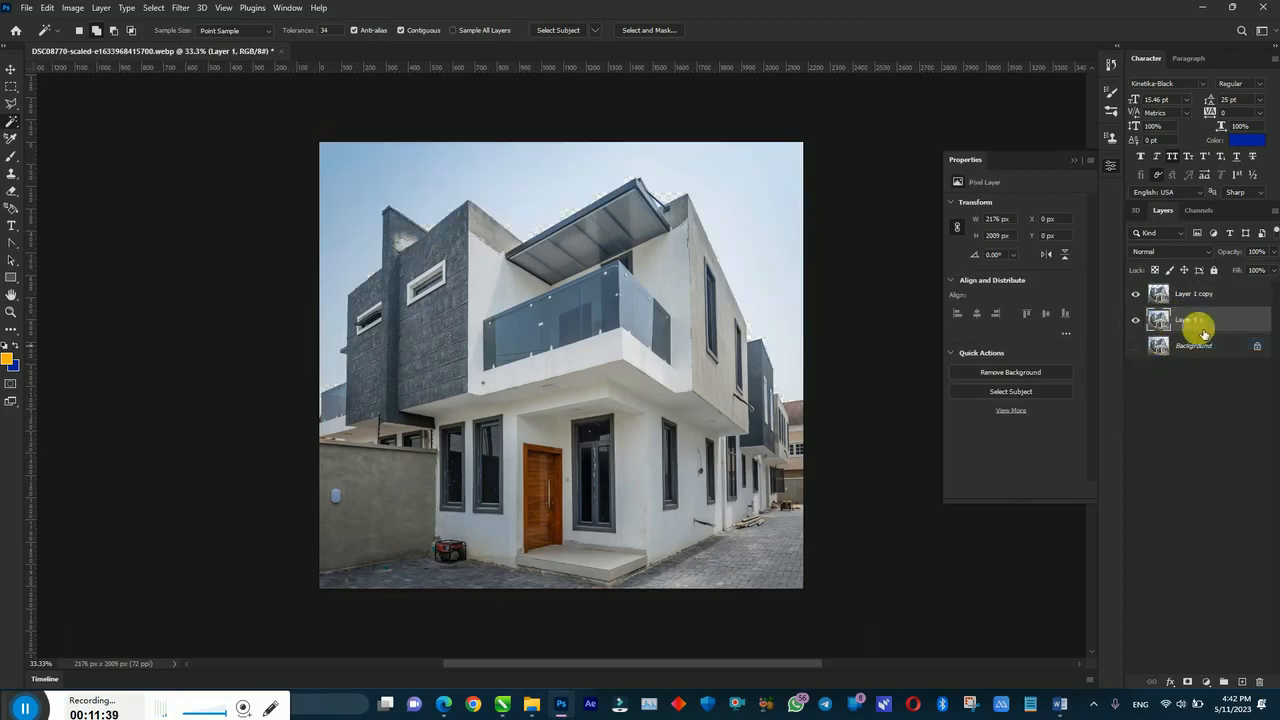
drag(1234, 349, 1259, 682)
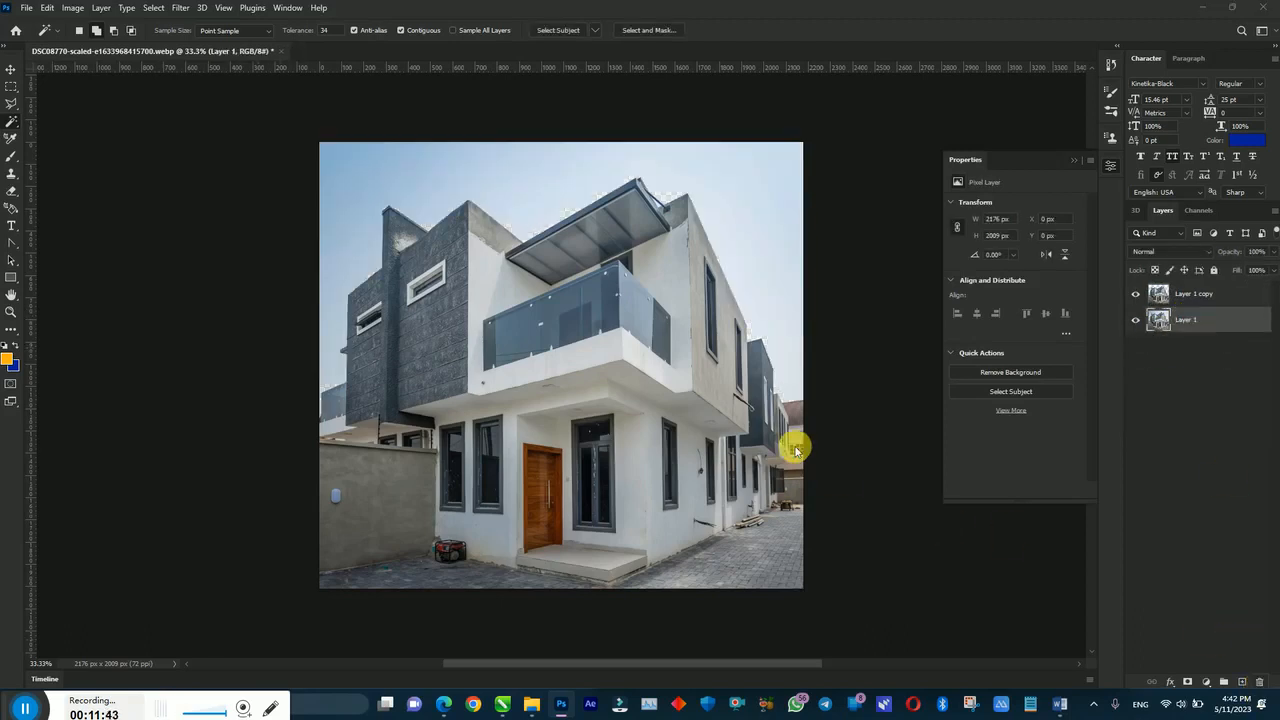
key(ctrl+shift+s)
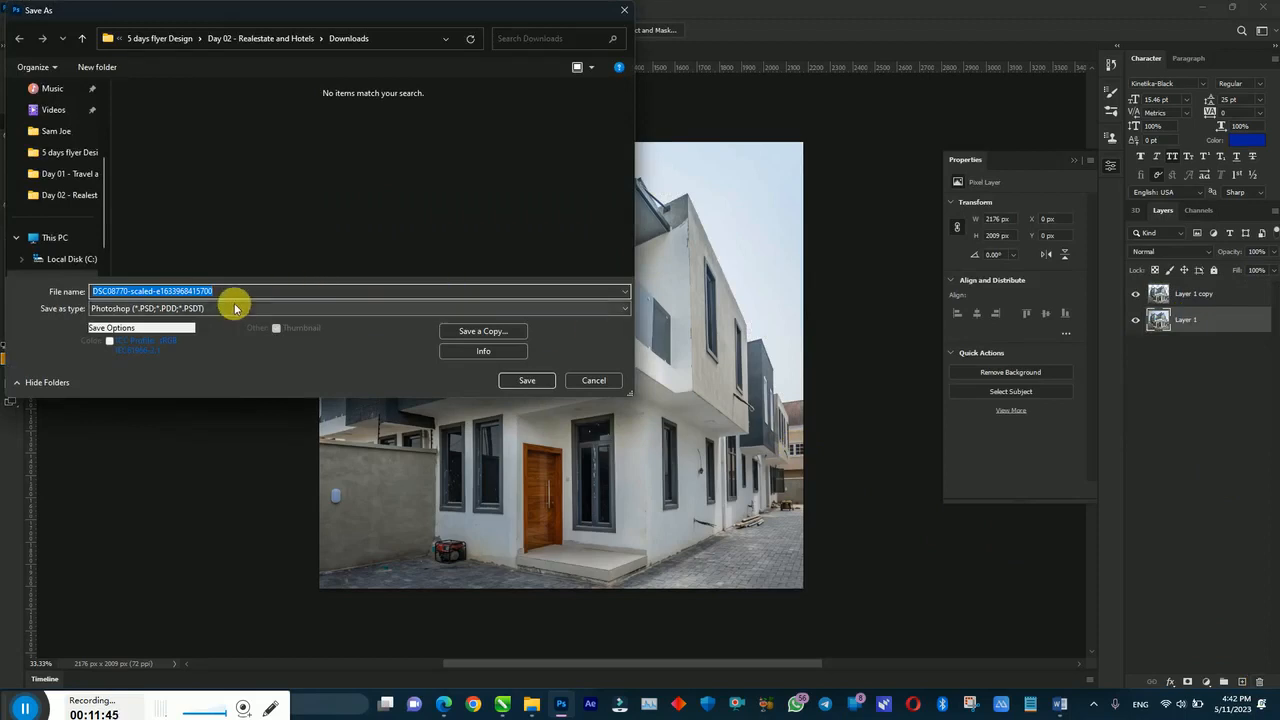
Step: Save the edited photo as DSC08770-scaled-e1633968415700.psd in Photoshop format
click(529, 381)
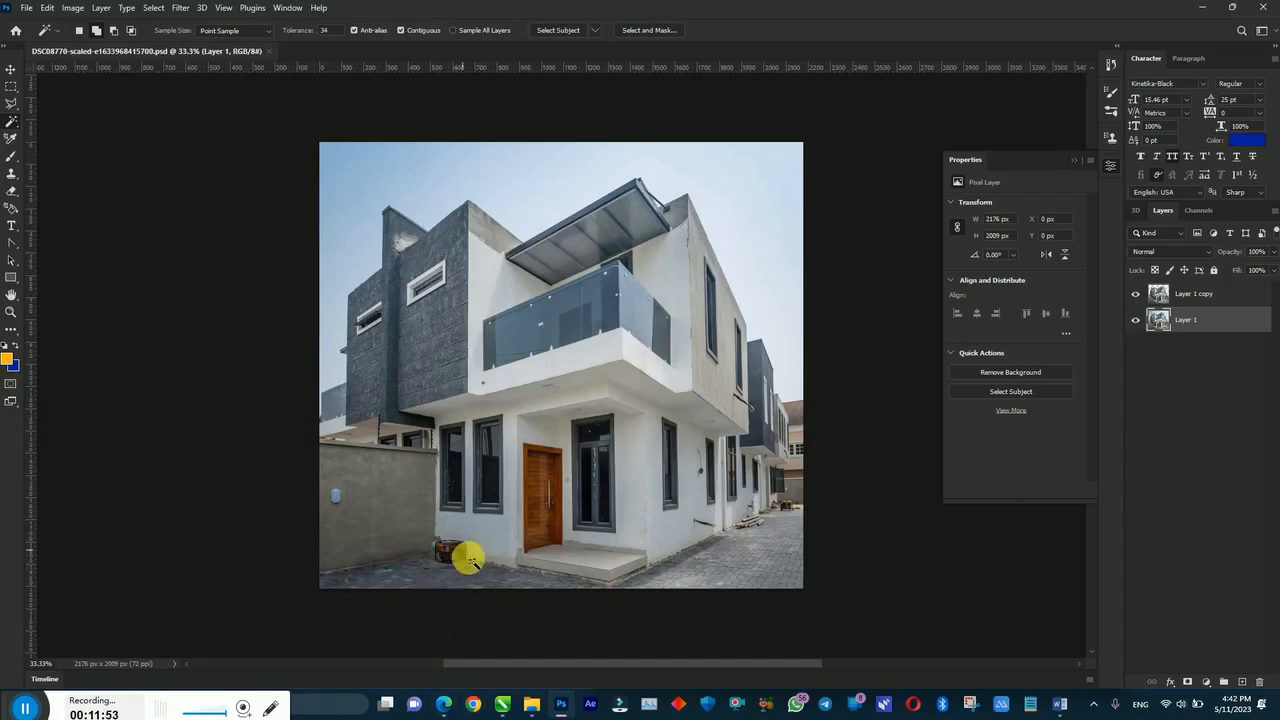
click(502, 705)
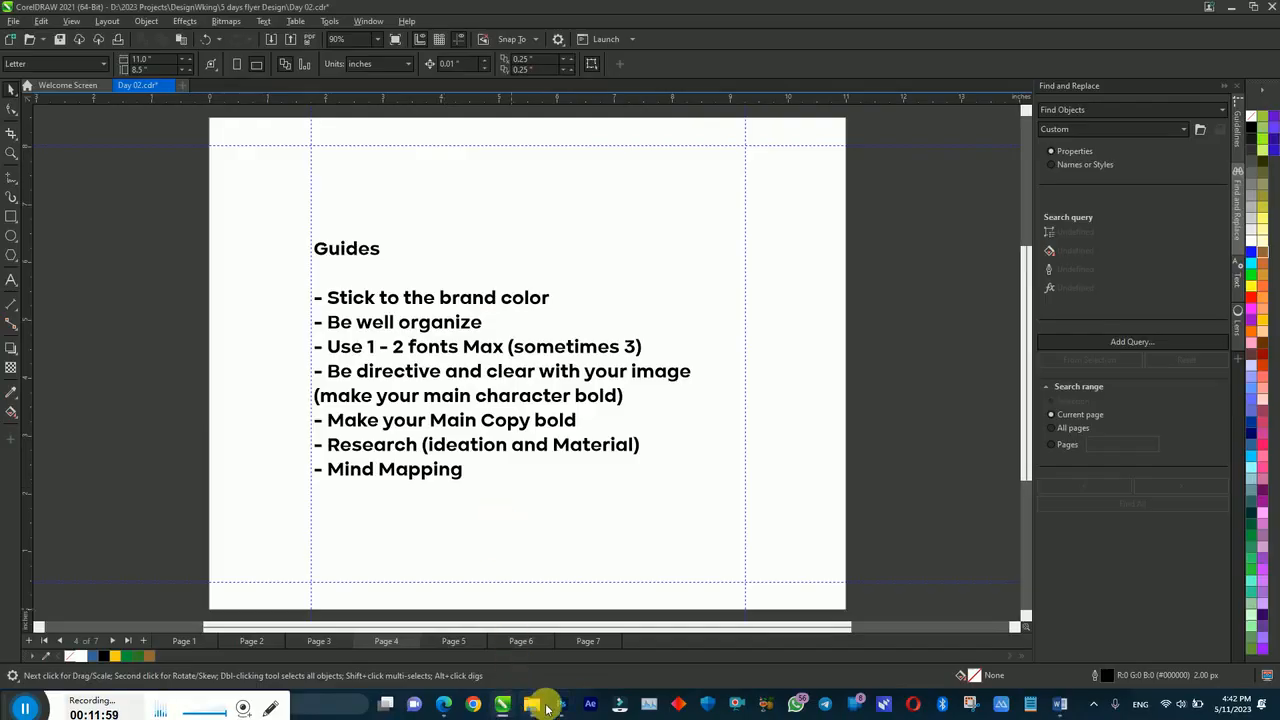
Step: Go to page 5 of the flyer, then bring up the Word brief for Crestview Homes
mouse_move(560, 708)
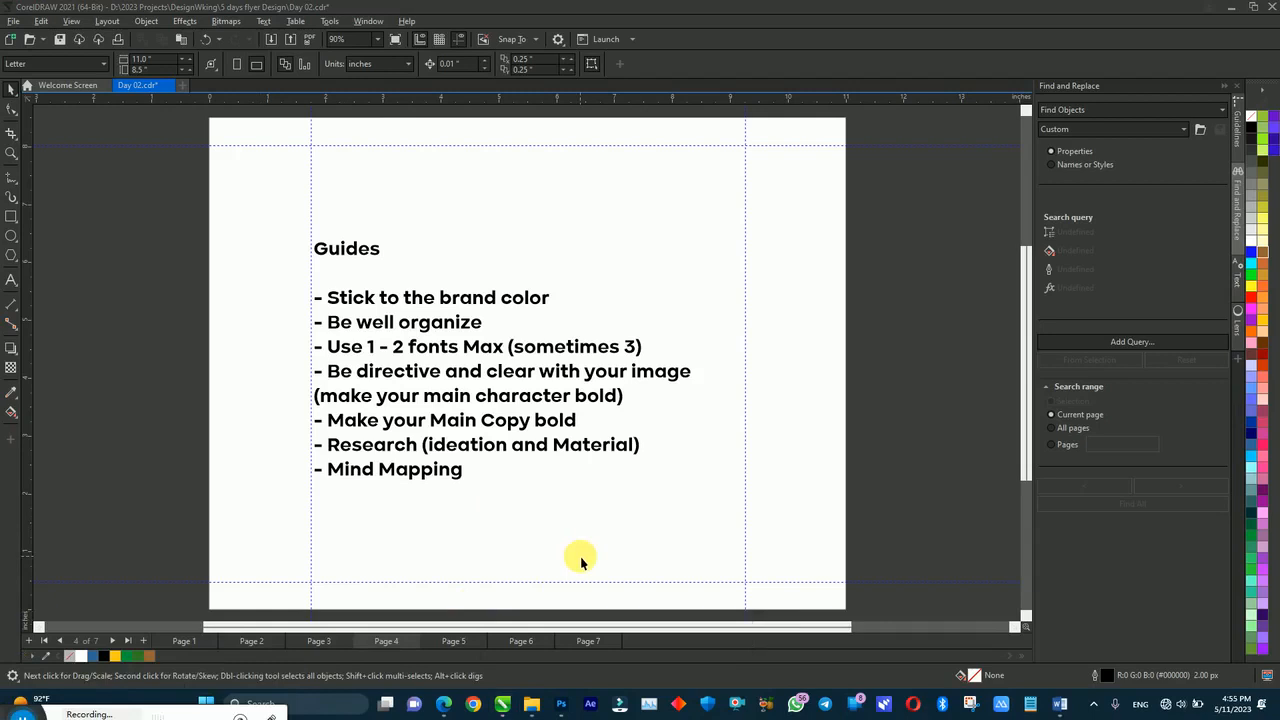
key(Page_Down)
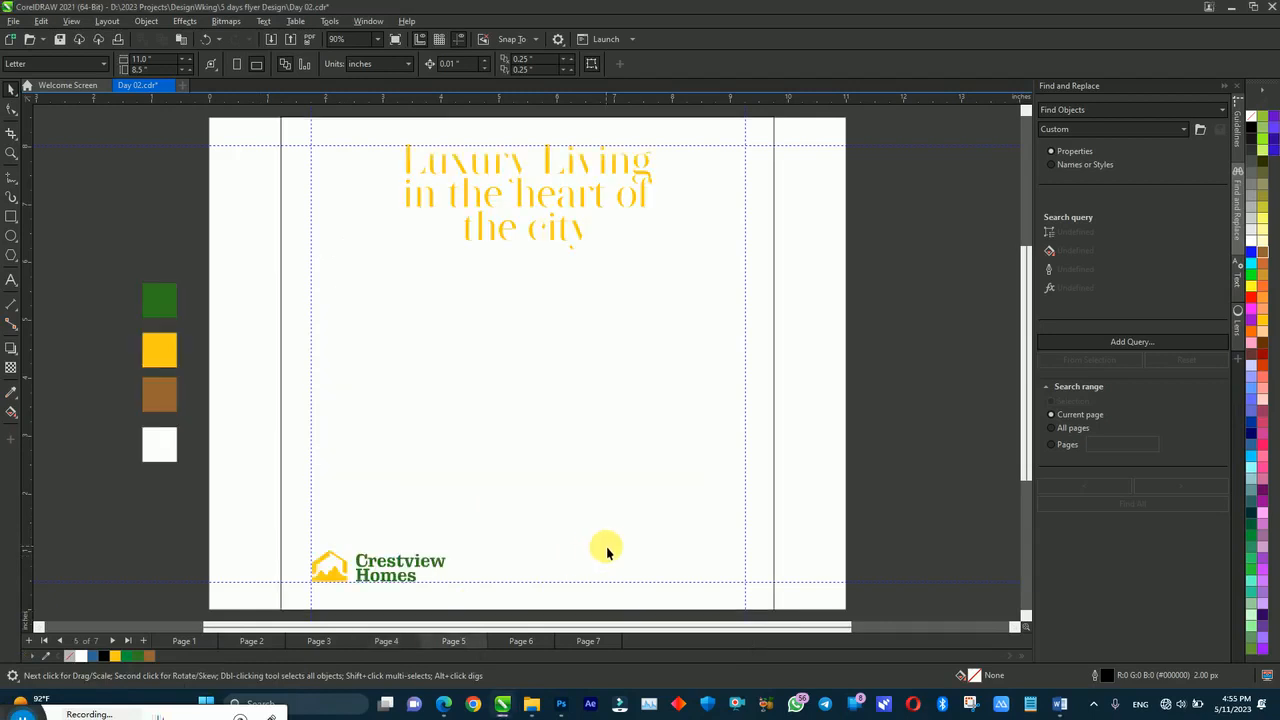
click(1062, 706)
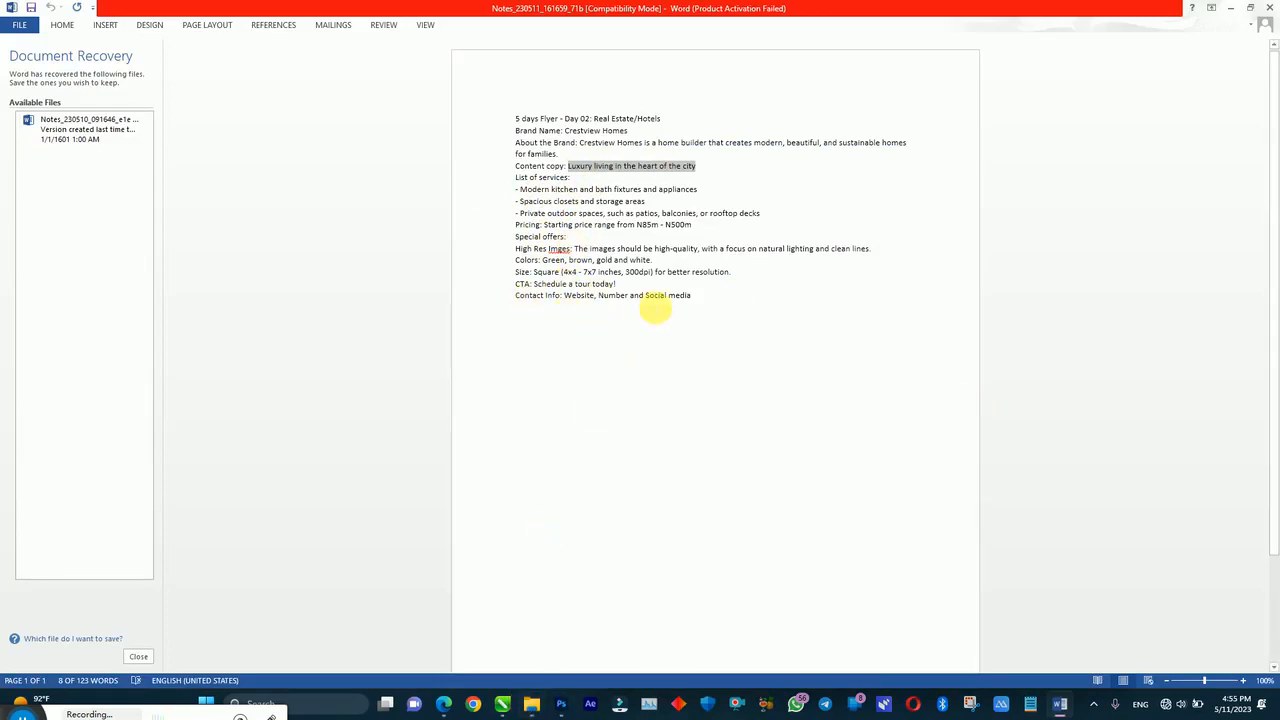
Step: Color the 'Luxury Living in the heart of the city' headline black and widen its letter spacing
click(507, 708)
click(524, 197)
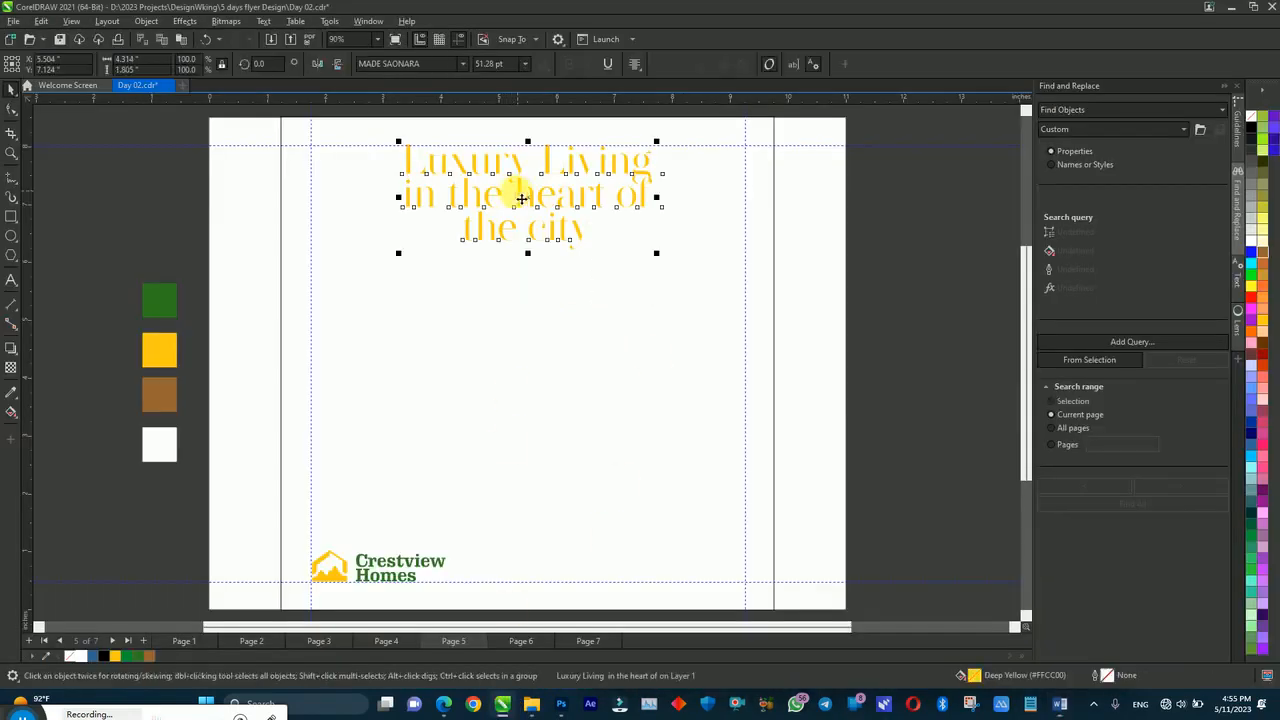
click(103, 656)
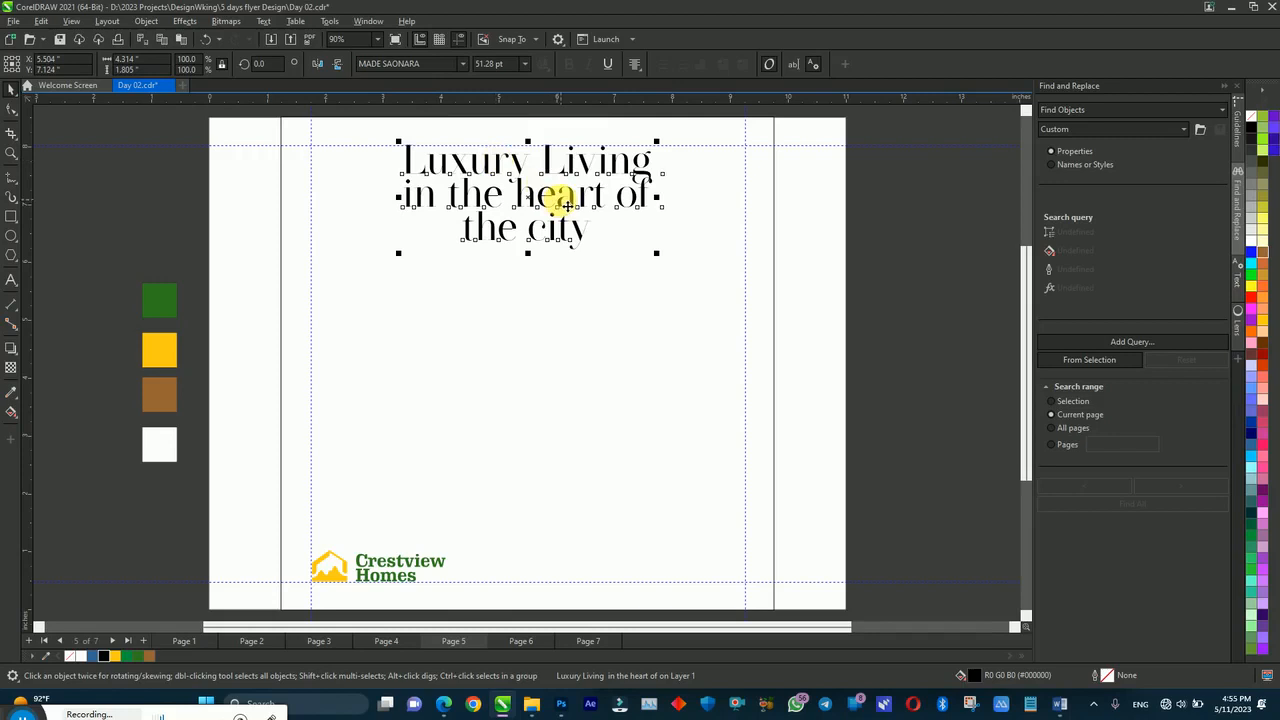
click(12, 108)
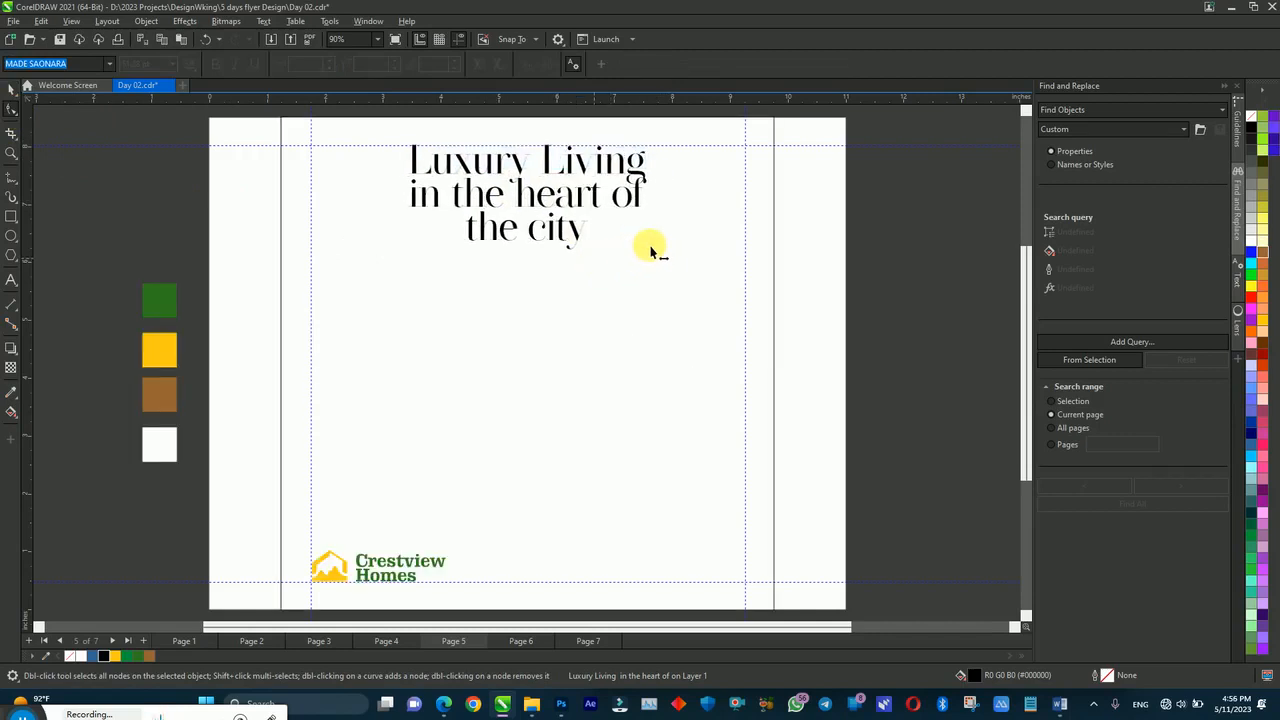
drag(650, 250, 657, 250)
key(space)
click(207, 220)
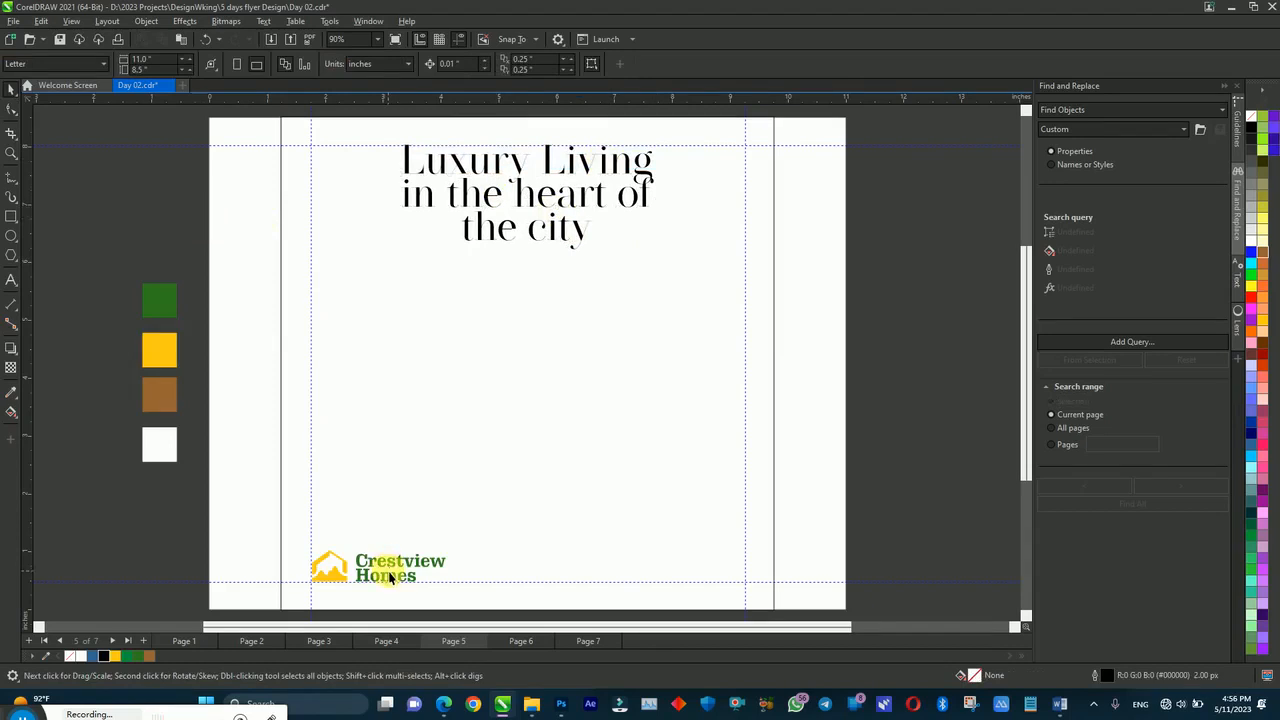
Step: Select the brown swatch and the page background rectangle, then clear the selection
click(152, 398)
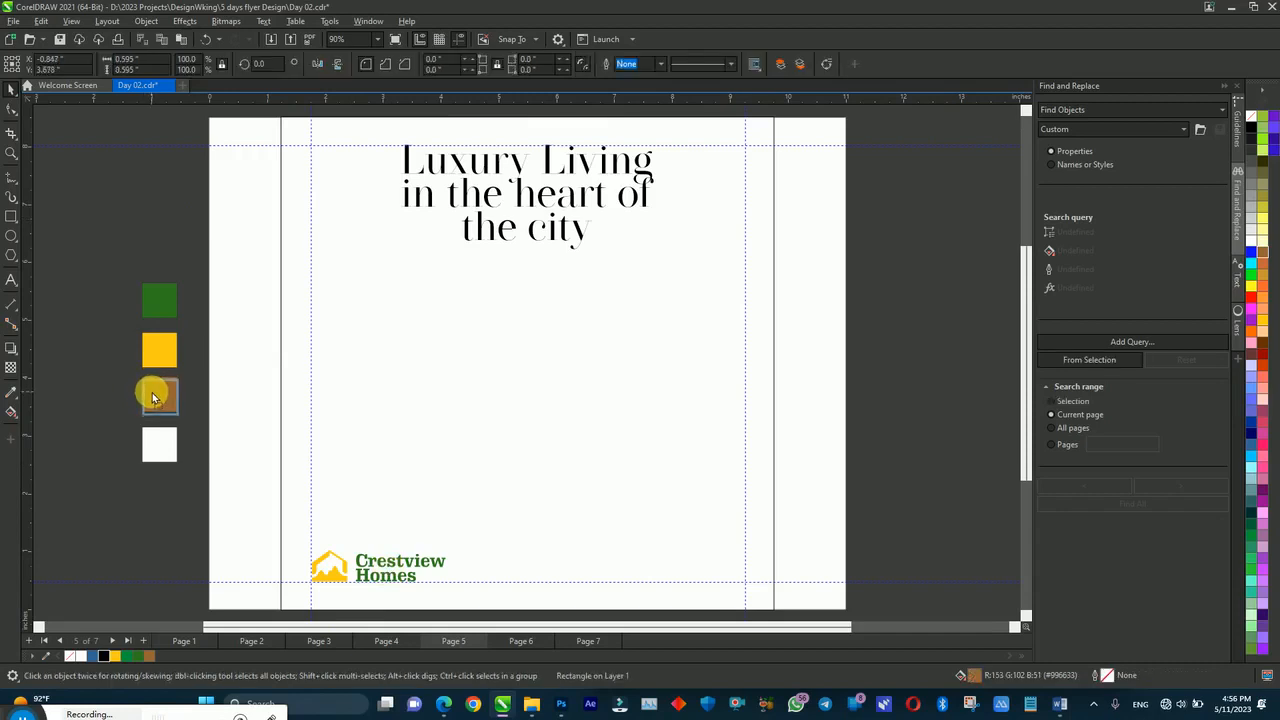
click(152, 396)
click(229, 383)
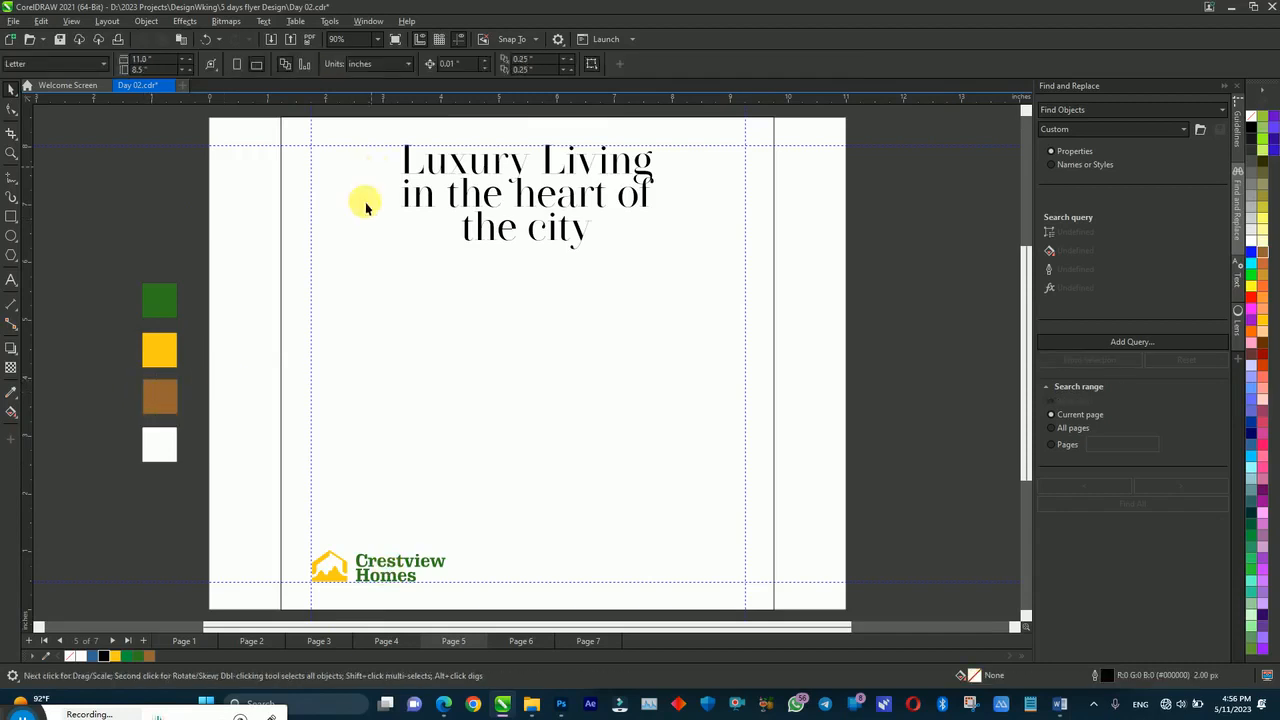
click(347, 316)
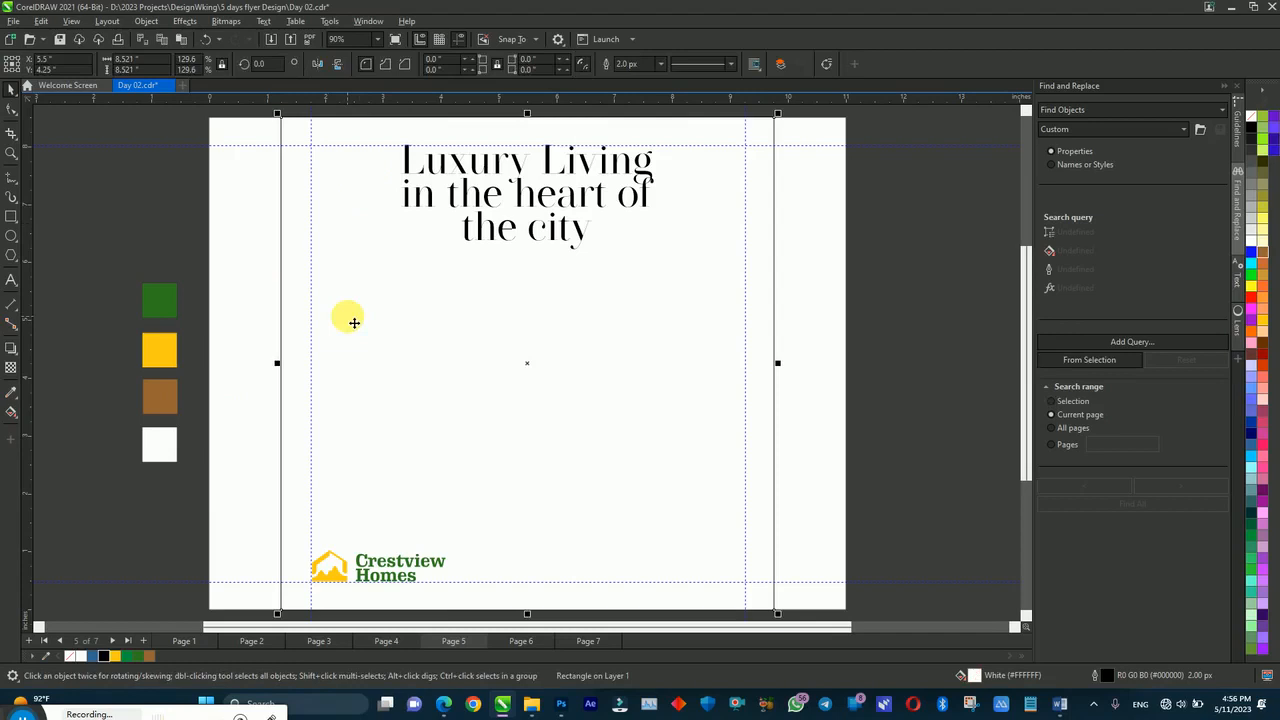
click(194, 221)
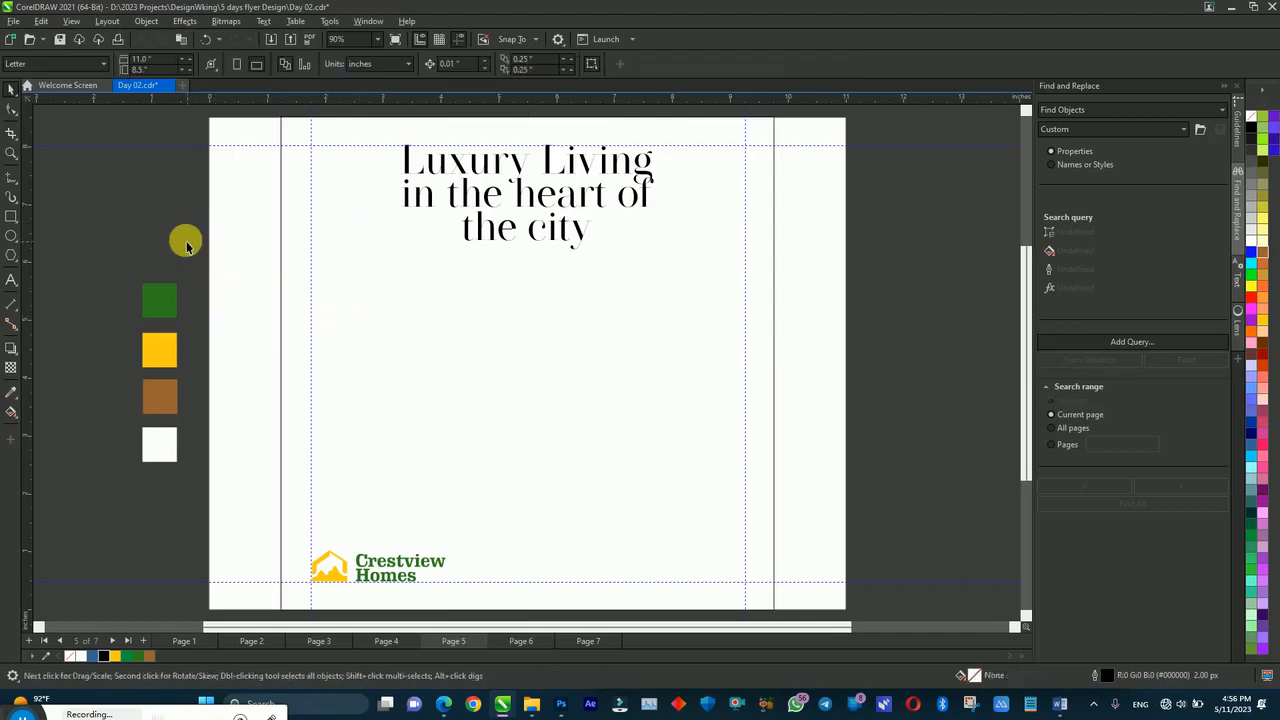
Step: Import the DSC08770 house PSD from Day 02 > Downloads and place it left of the headline
right_click(186, 245)
click(214, 313)
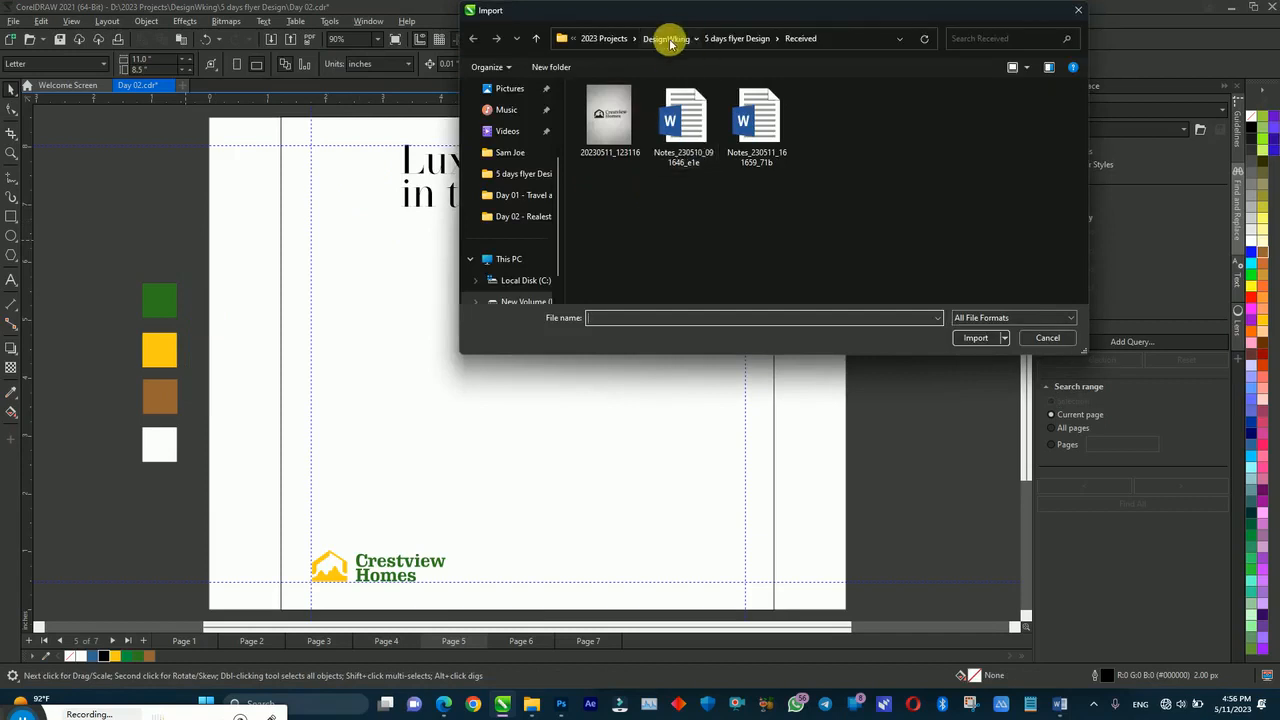
click(660, 38)
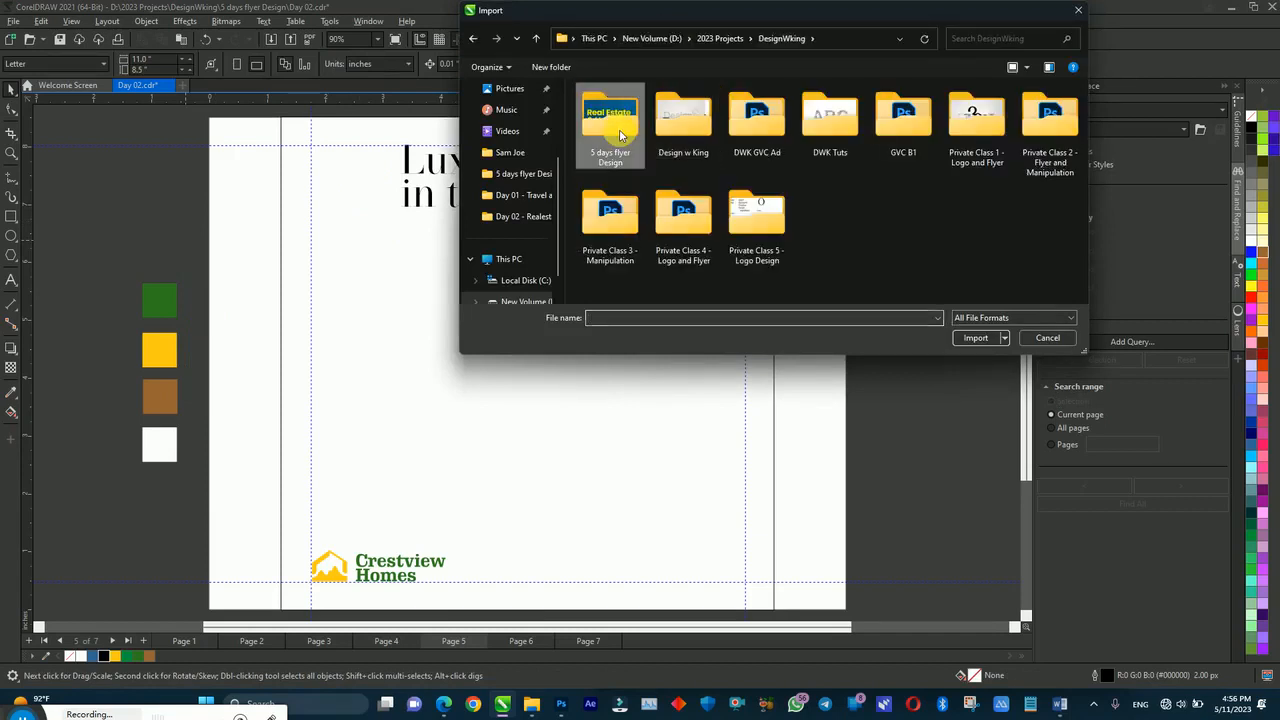
double_click(620, 135)
double_click(685, 120)
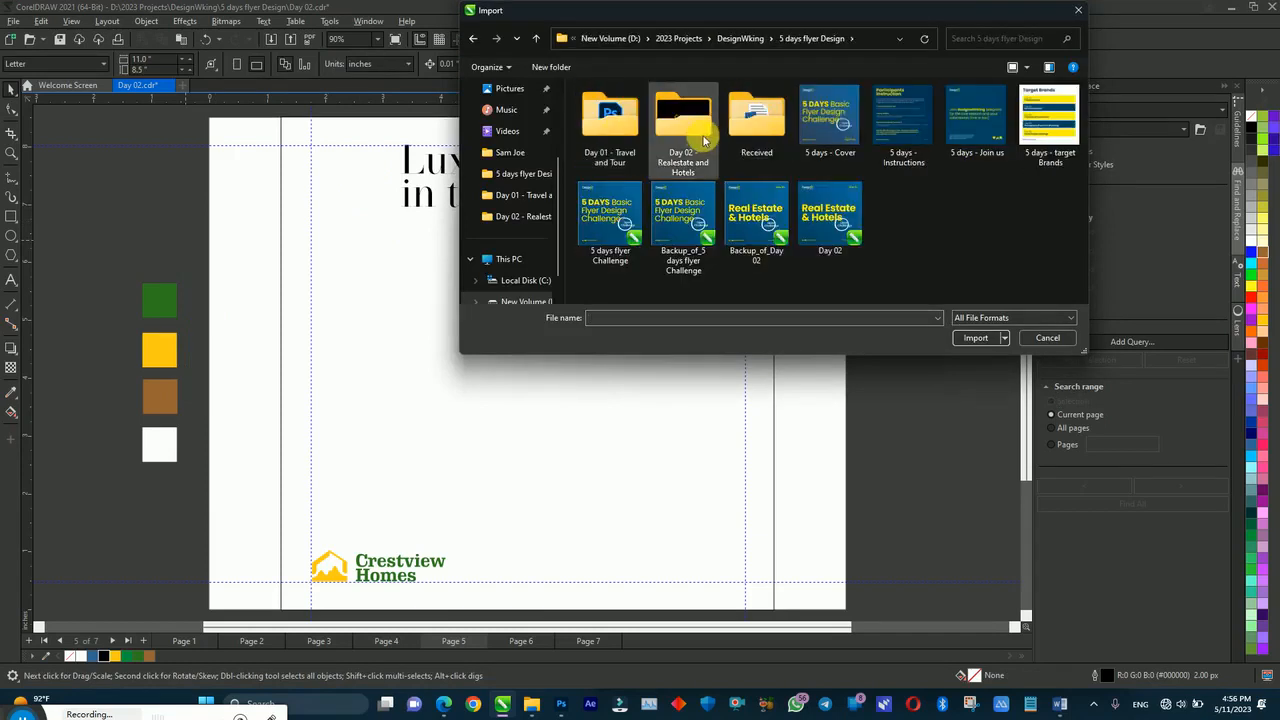
double_click(620, 130)
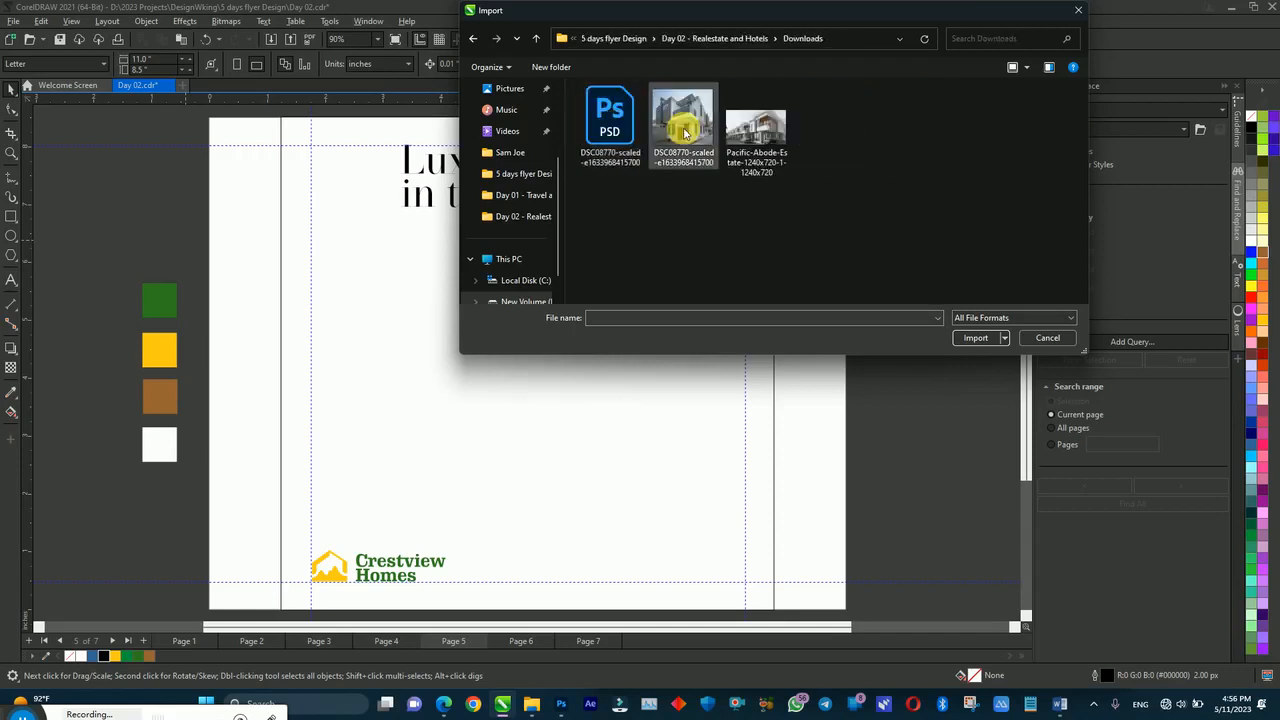
double_click(576, 121)
drag(49, 177, 403, 502)
drag(194, 294, 104, 275)
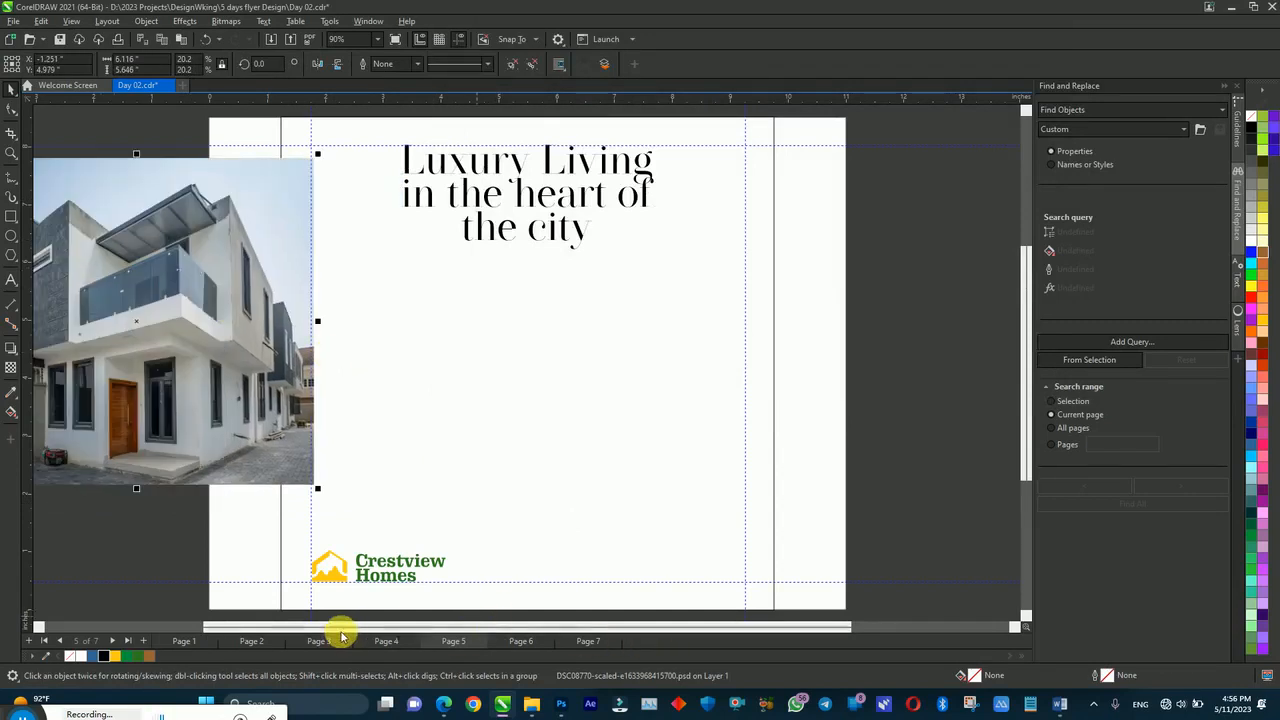
Step: Ungroup the imported house photo, PowerClip it inside the central frame, and open the frame's contents
drag(217, 629, 86, 630)
drag(363, 340, 302, 374)
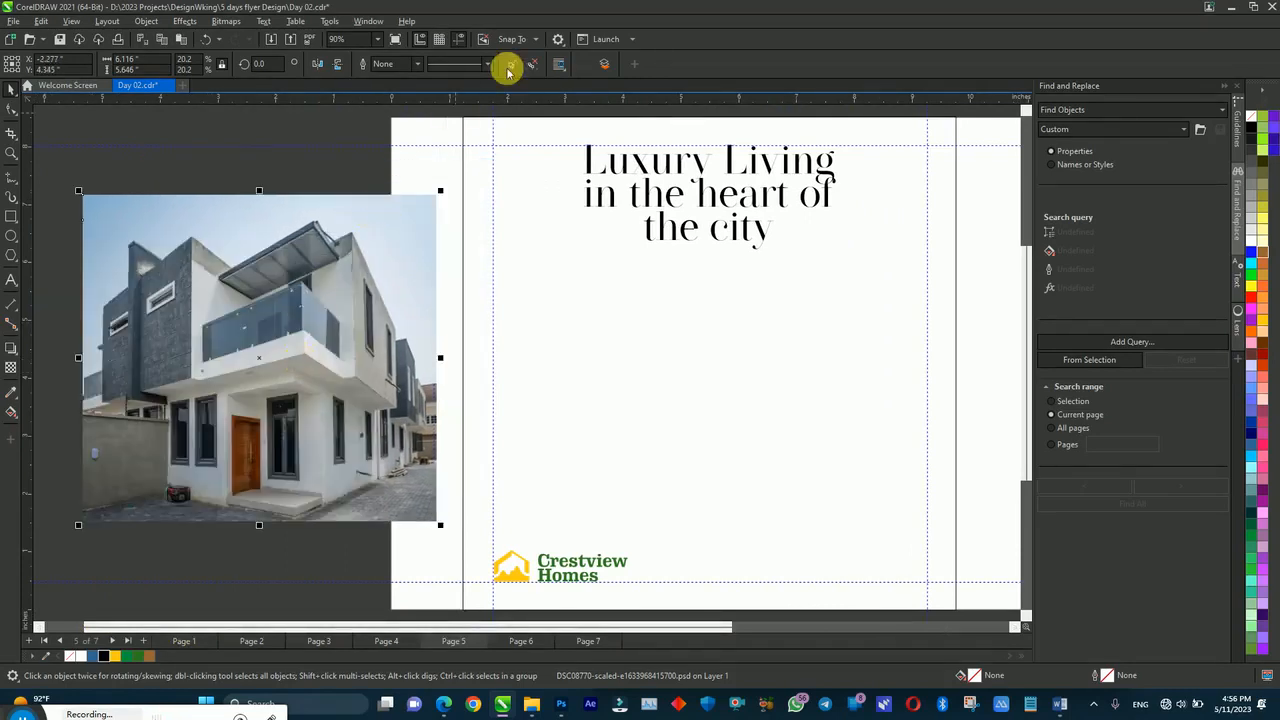
click(512, 67)
right_click(202, 300)
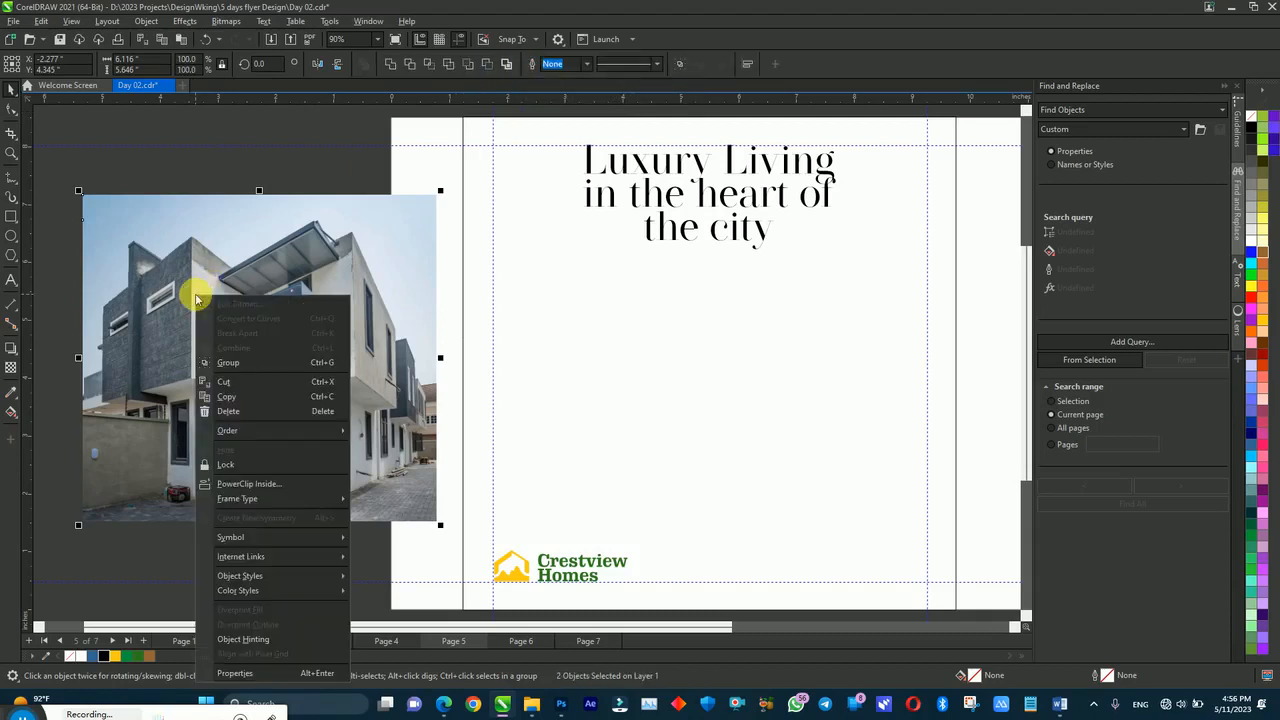
click(233, 484)
click(685, 398)
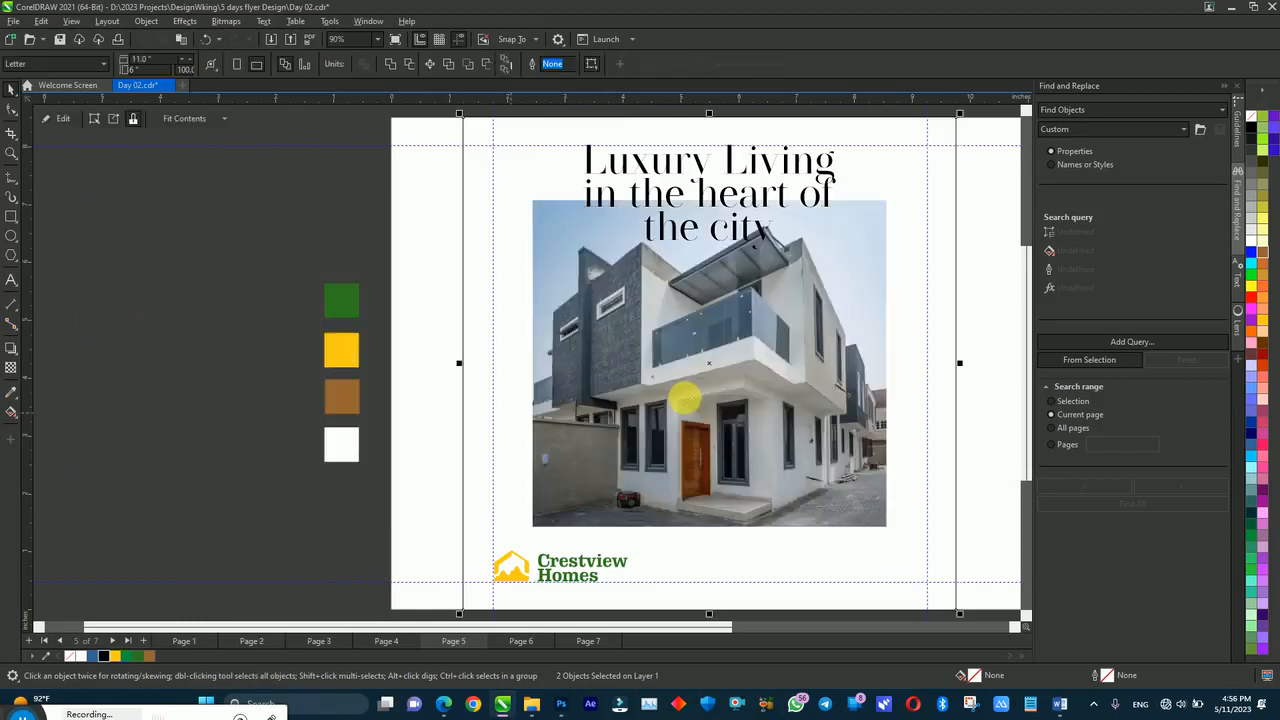
double_click(690, 404)
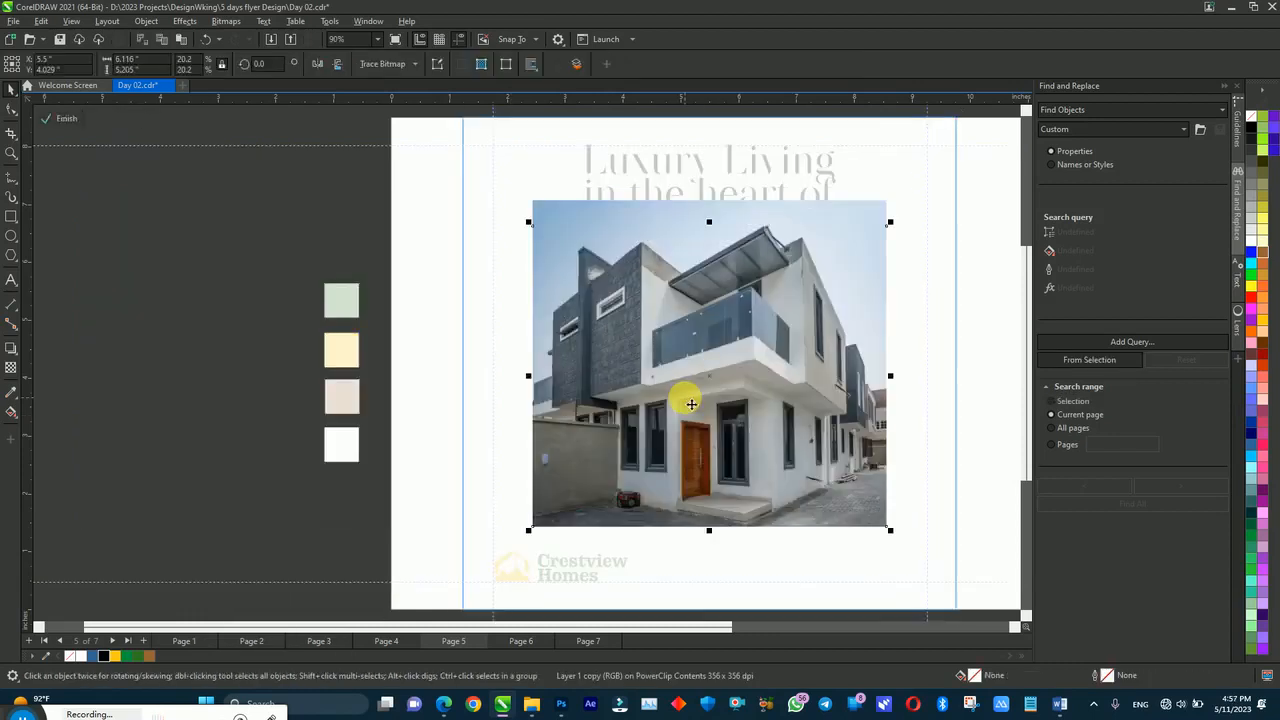
Step: Zoom out and scale up the house photo inside the PowerClip, undoing one oversized resize
key(z)
right_click(529, 197)
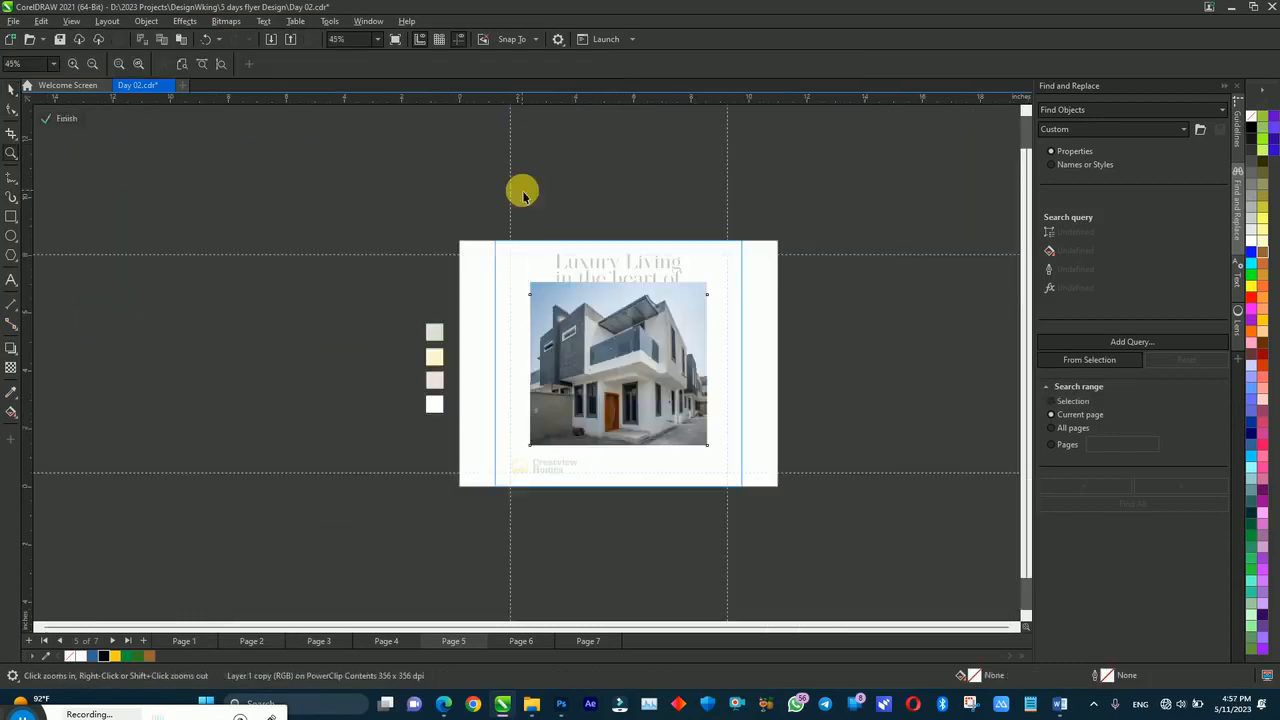
key(space)
drag(470, 222, 815, 548)
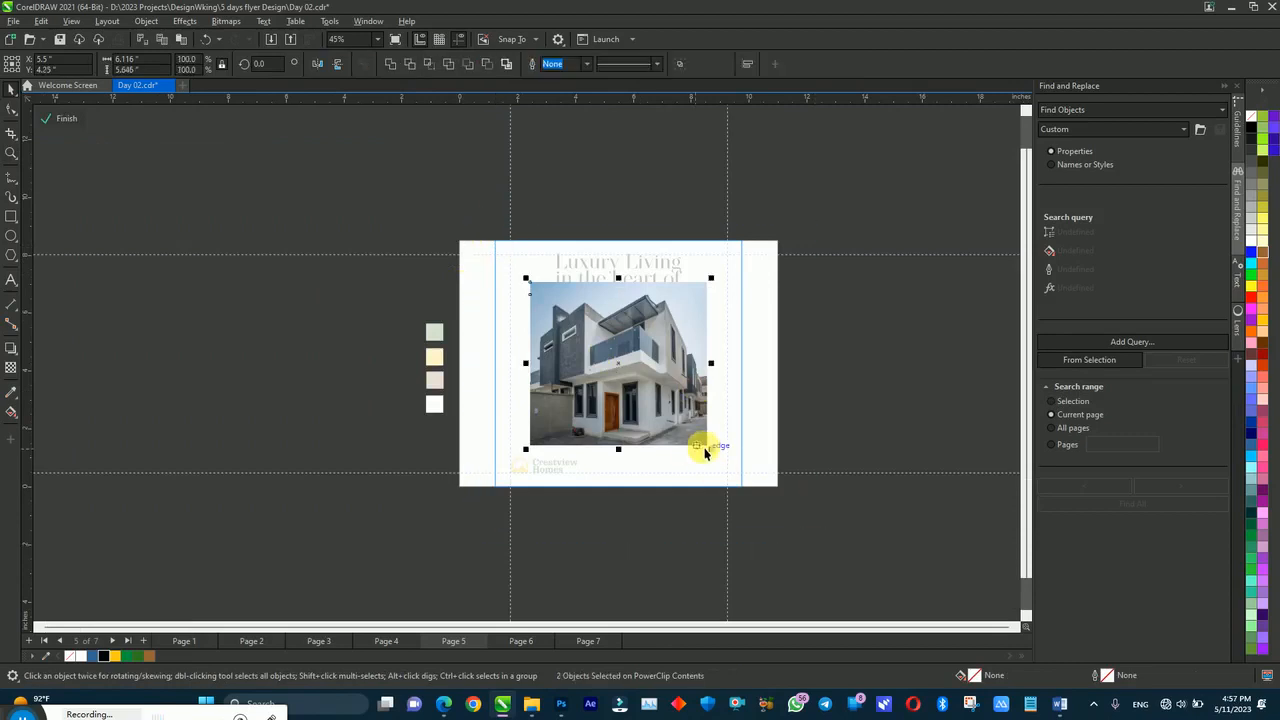
drag(712, 452, 754, 488)
drag(663, 337, 663, 350)
click(841, 333)
click(658, 333)
click(730, 265)
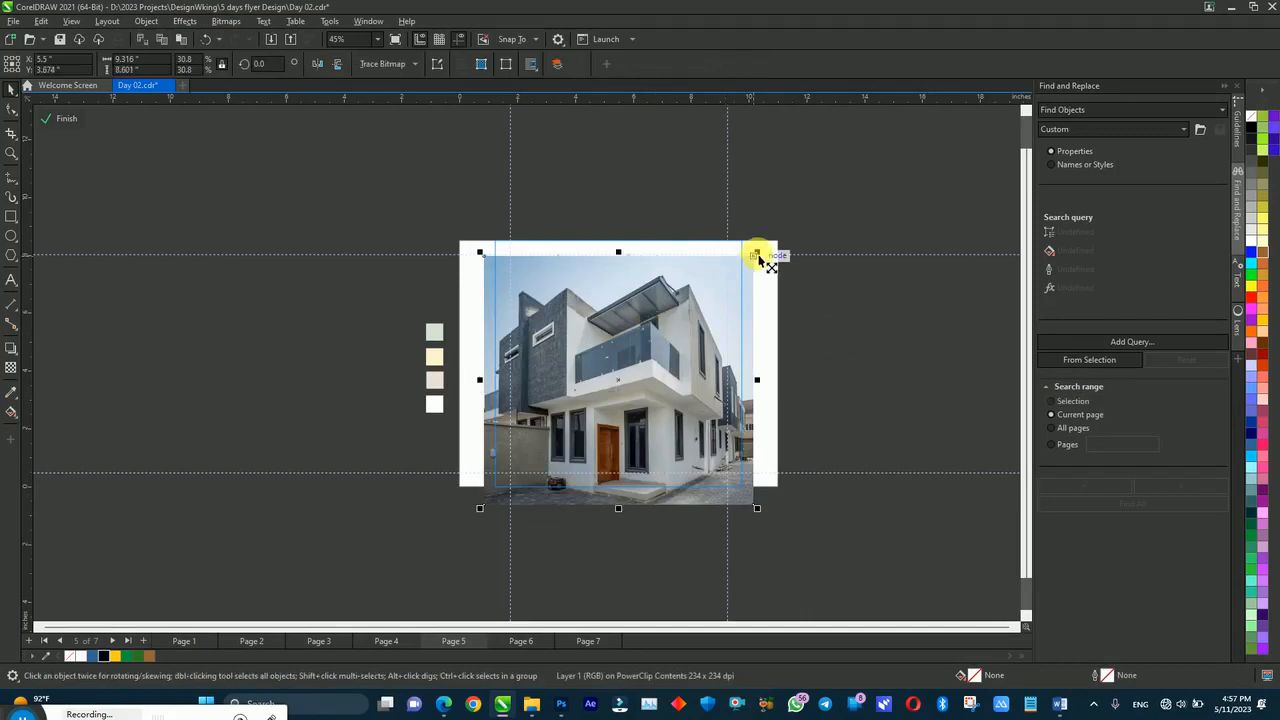
drag(760, 258, 776, 230)
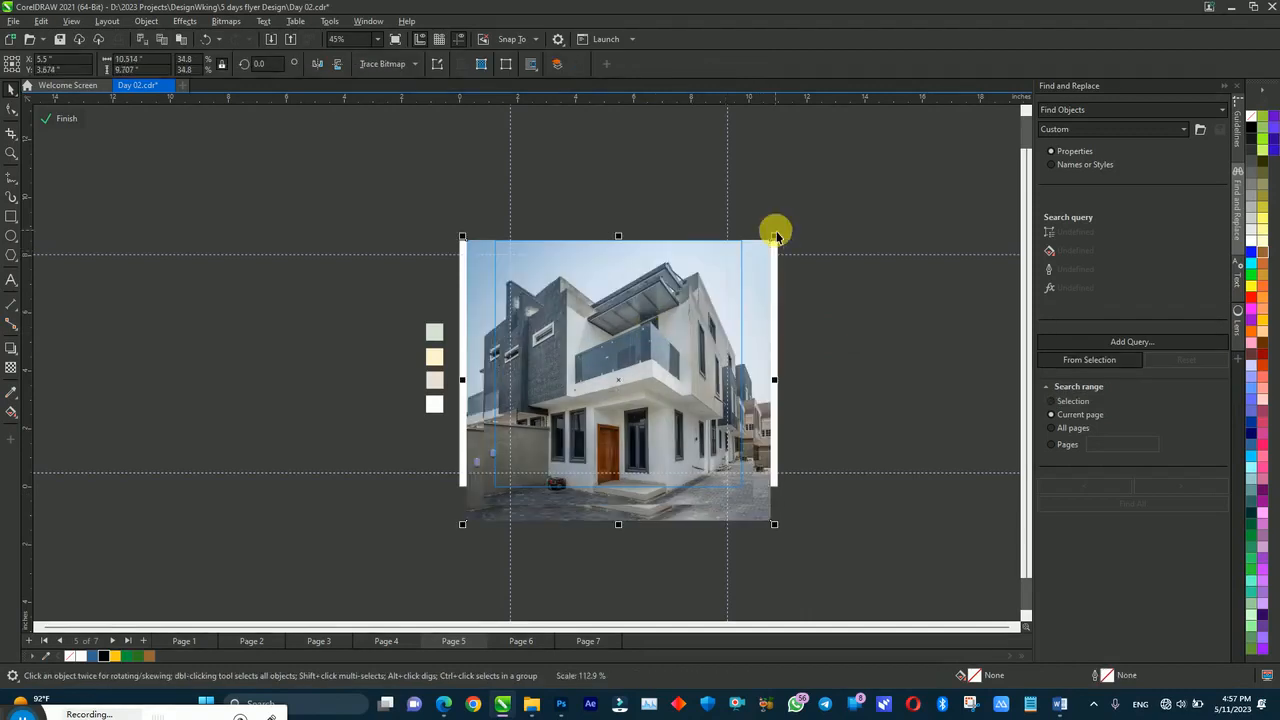
click(658, 338)
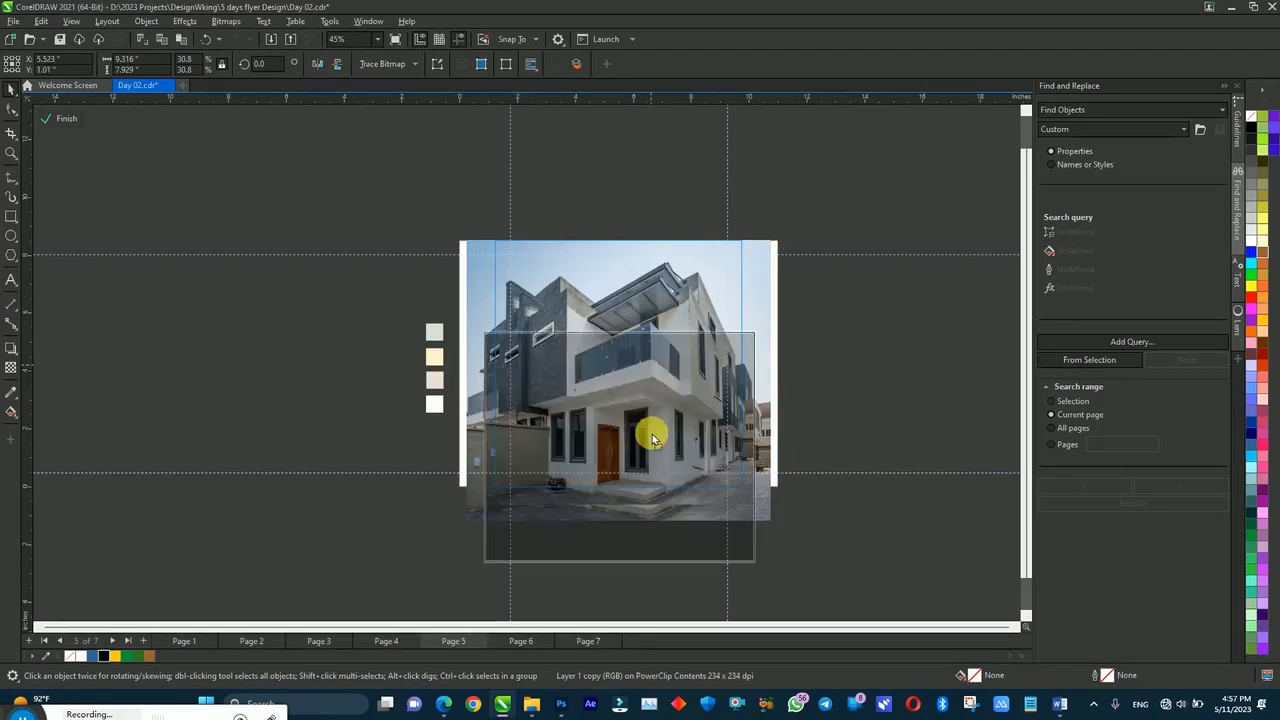
key(ctrl+z)
key(ctrl+z)
key(ctrl+z)
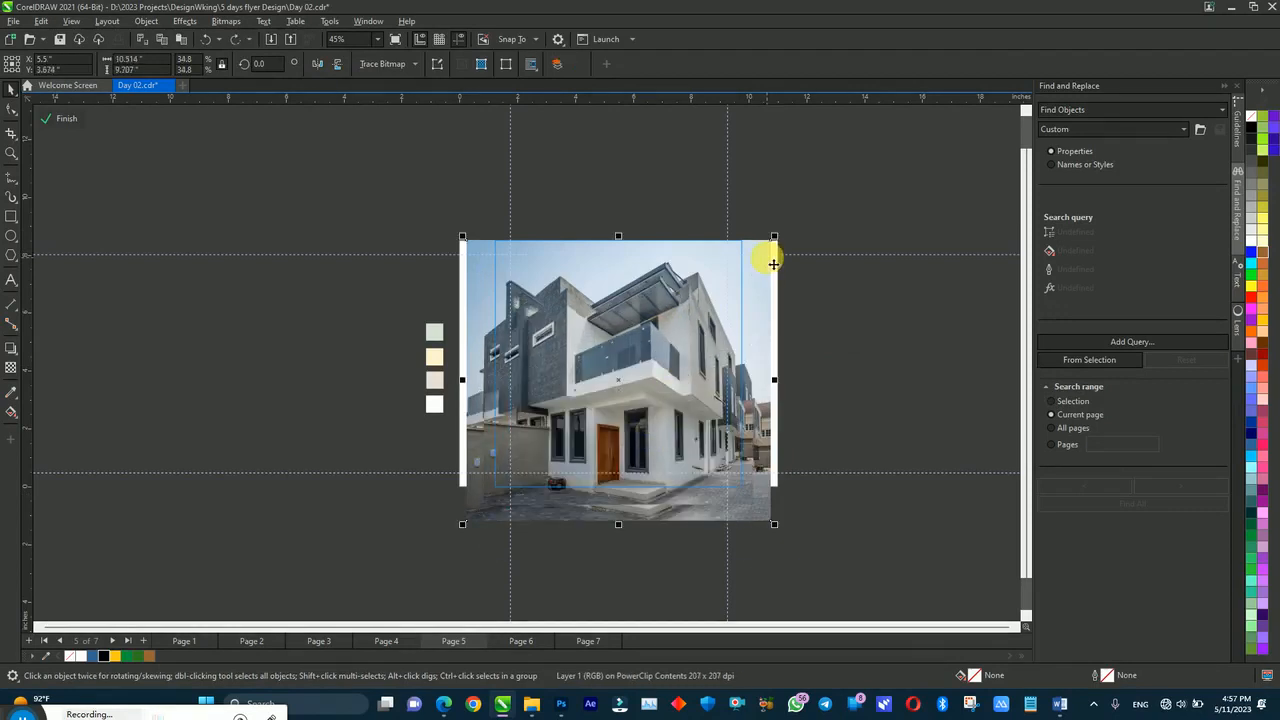
ctrl+click(817, 299)
click(820, 304)
Step: Lower the house photo in the PowerClip and shrink it from its corners to sit below the headline
double_click(616, 401)
drag(641, 367, 643, 386)
drag(757, 290, 750, 299)
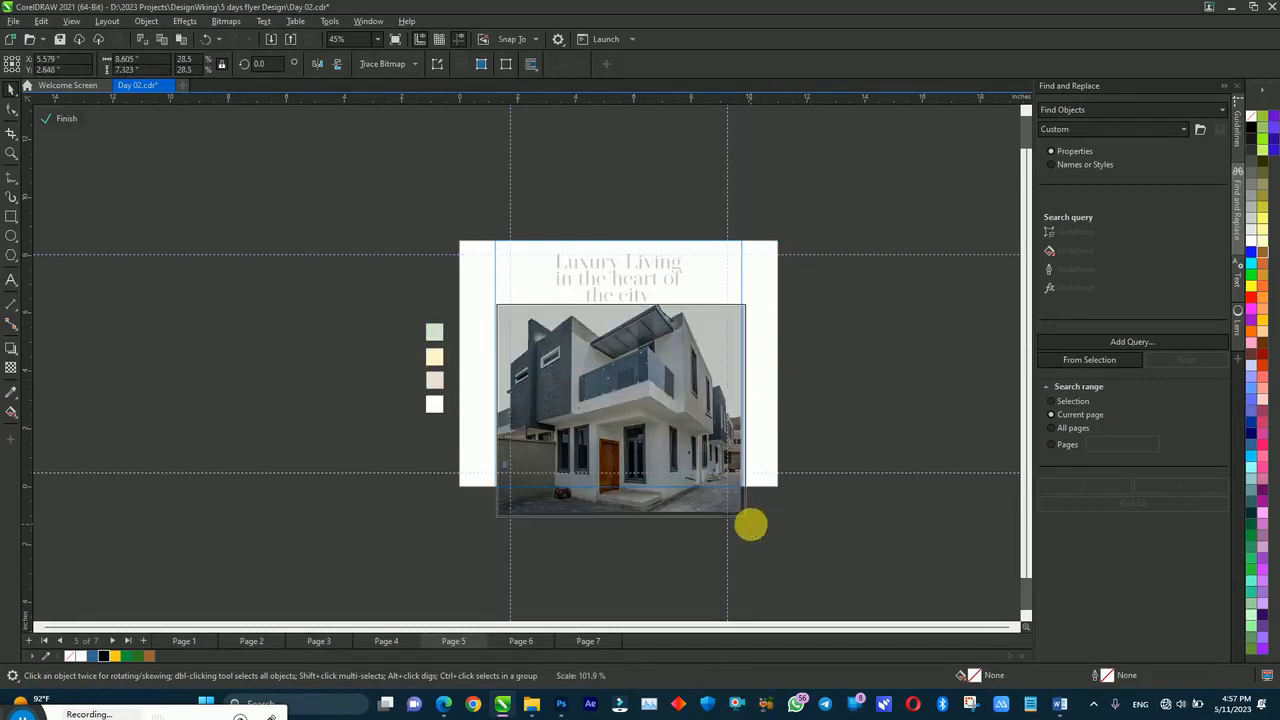
mouse_move(494, 518)
mouse_down()
mouse_move(490, 533)
mouse_move(486, 523)
mouse_up()
click(831, 346)
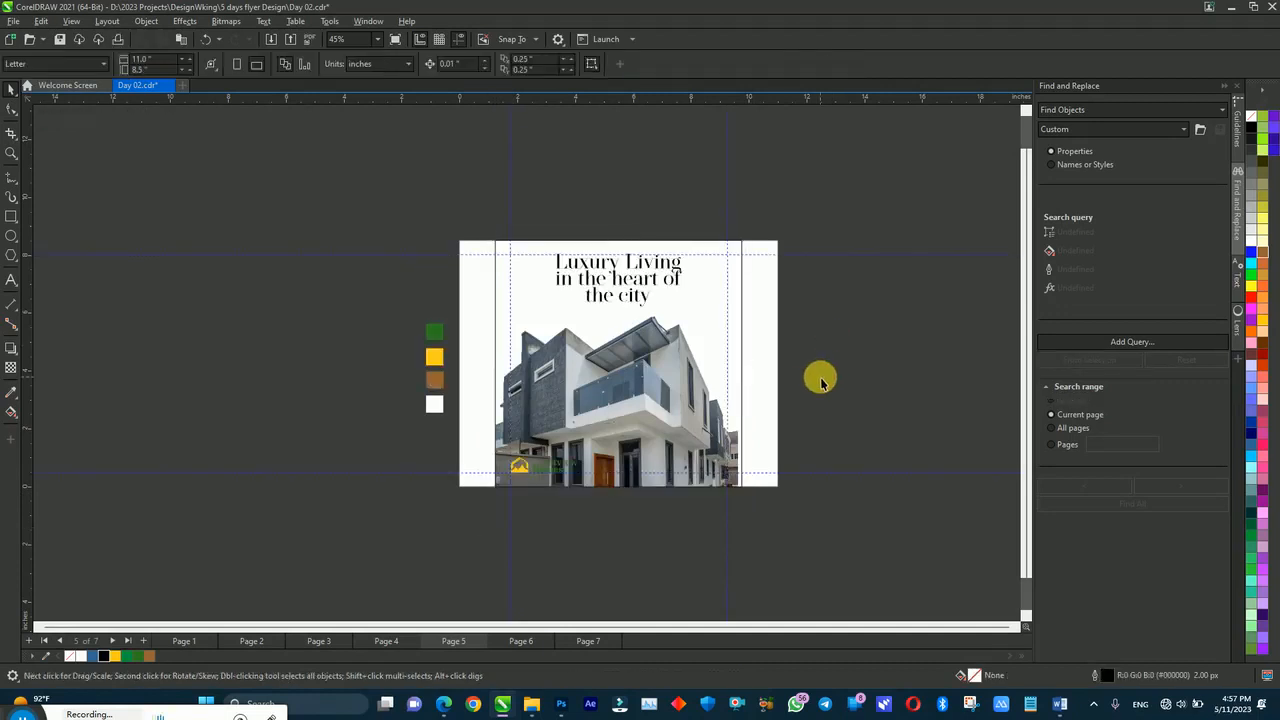
key(F4)
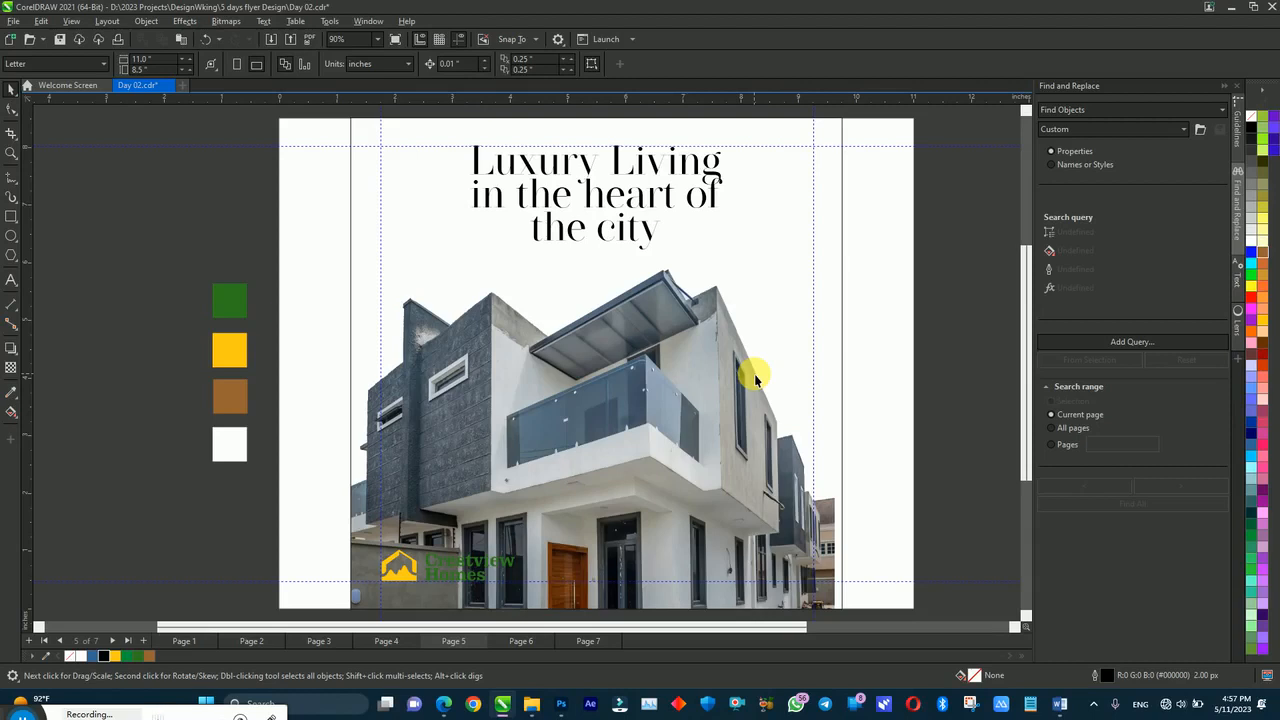
click(1060, 703)
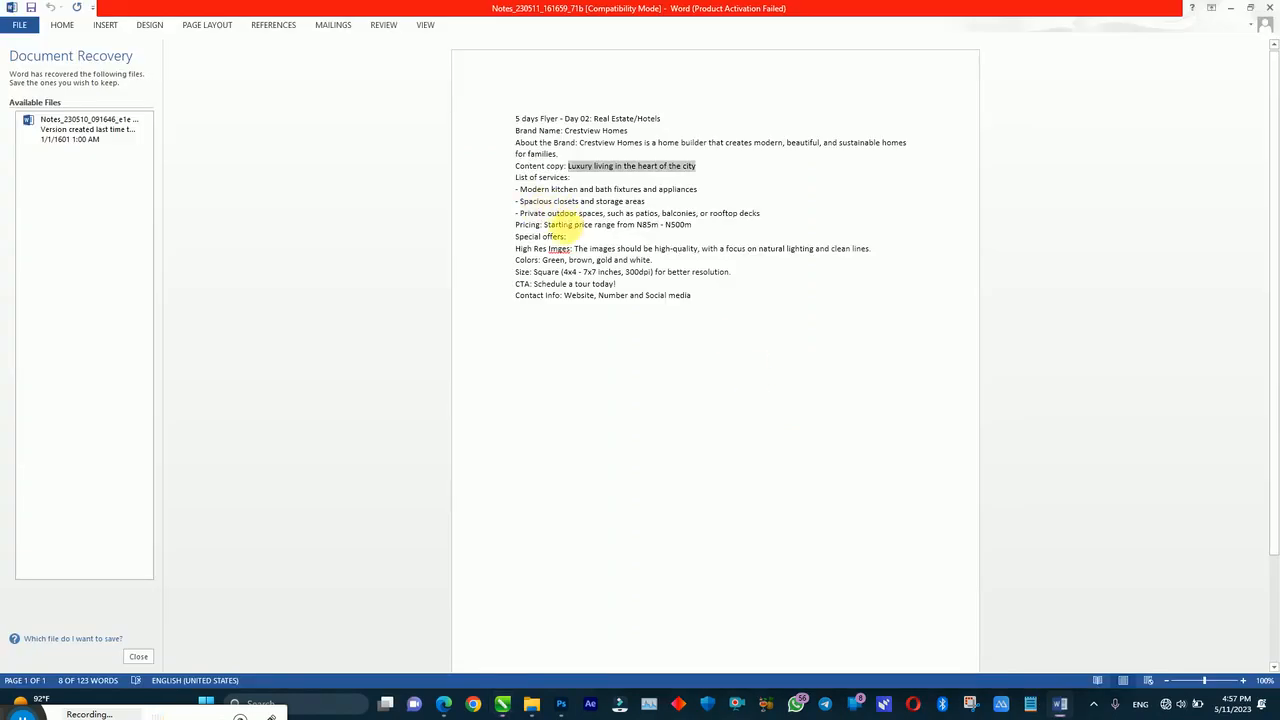
click(502, 703)
click(588, 292)
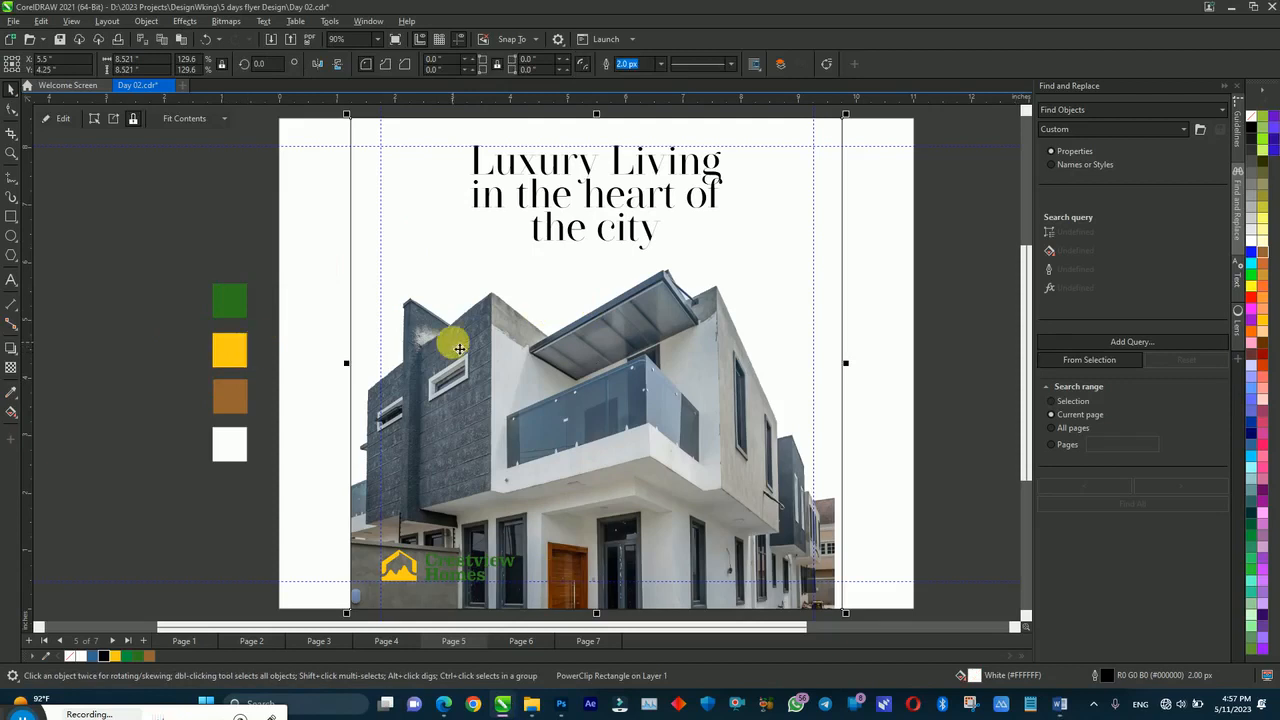
Step: Open the photo frame's contents and nudge the house photo down inside the frame
double_click(499, 307)
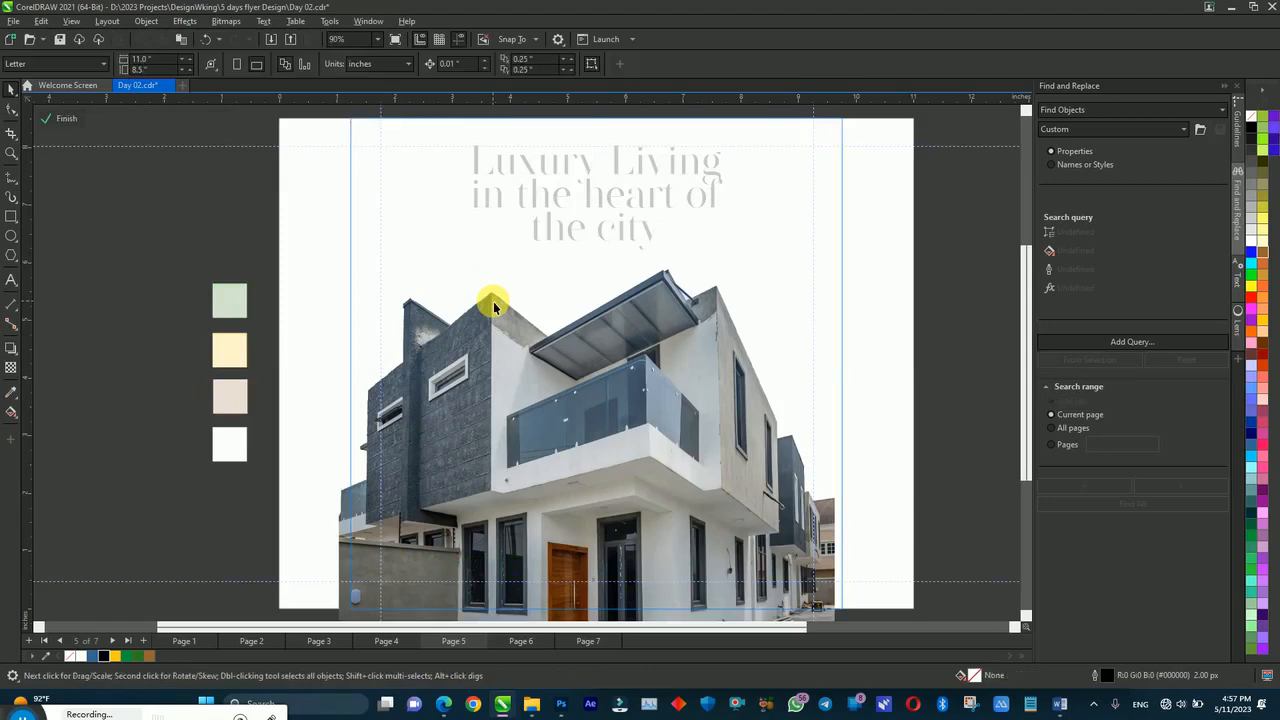
drag(533, 213, 548, 228)
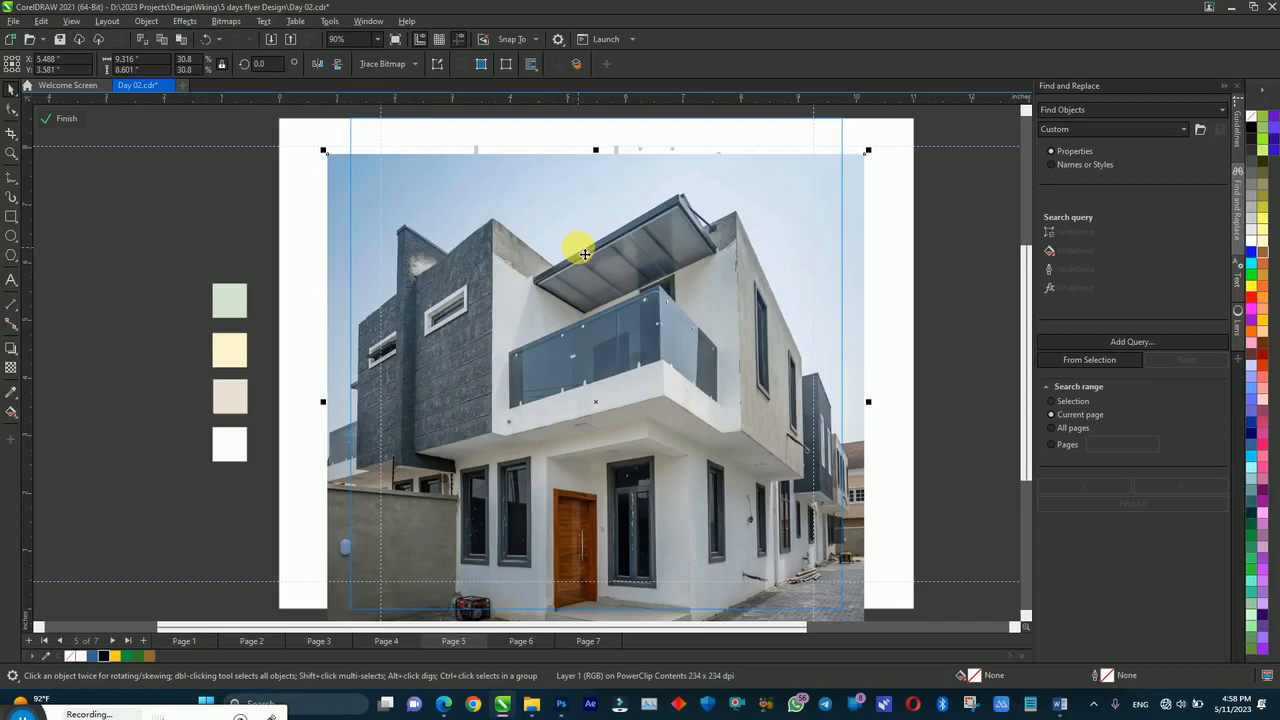
Step: In File Explorer, go from the Day 02 project folder up to Desktop and open 2023 Projects
click(531, 704)
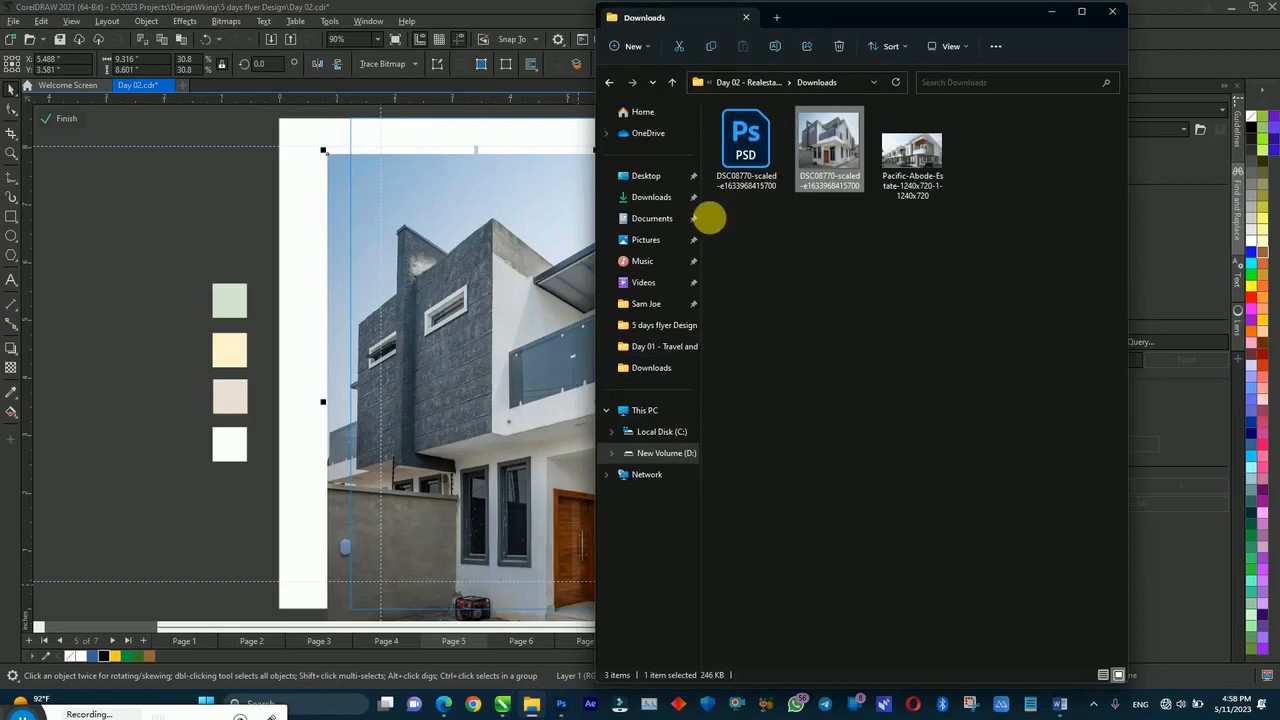
click(748, 82)
click(748, 82)
click(733, 82)
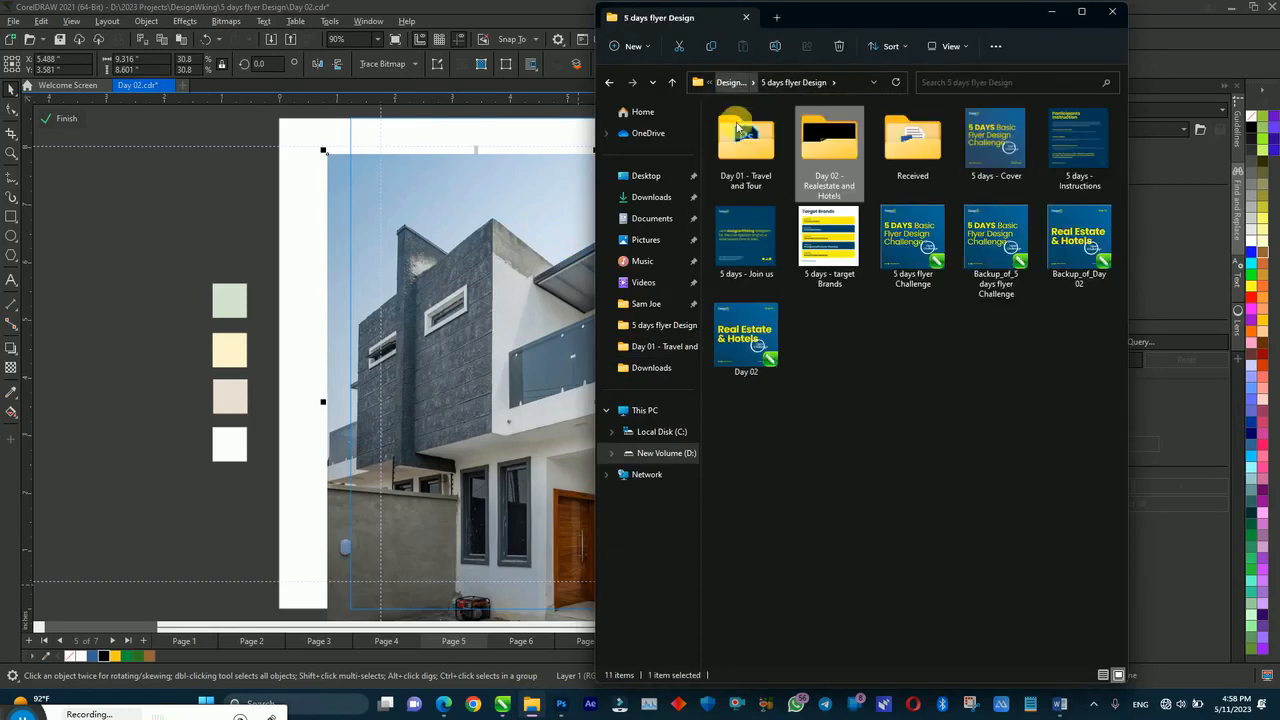
click(648, 177)
click(770, 160)
double_click(770, 160)
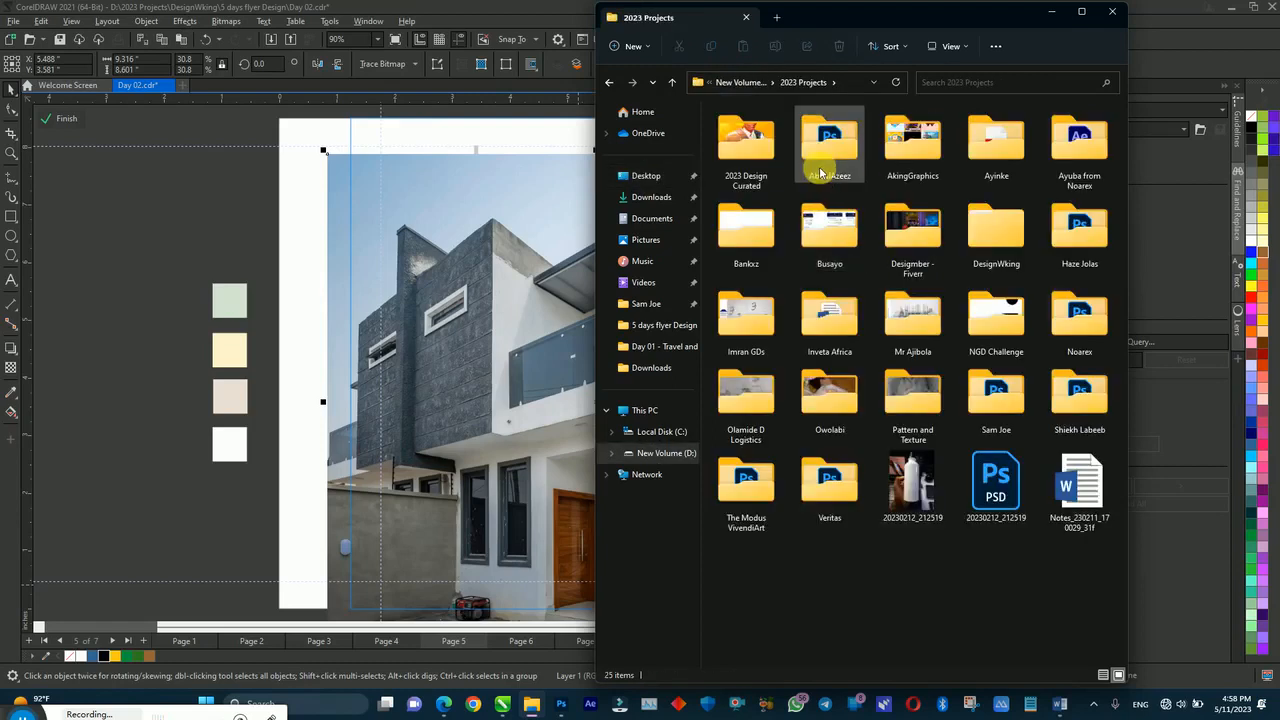
Step: Open the client project's Download folder and select the sky image file
double_click(812, 155)
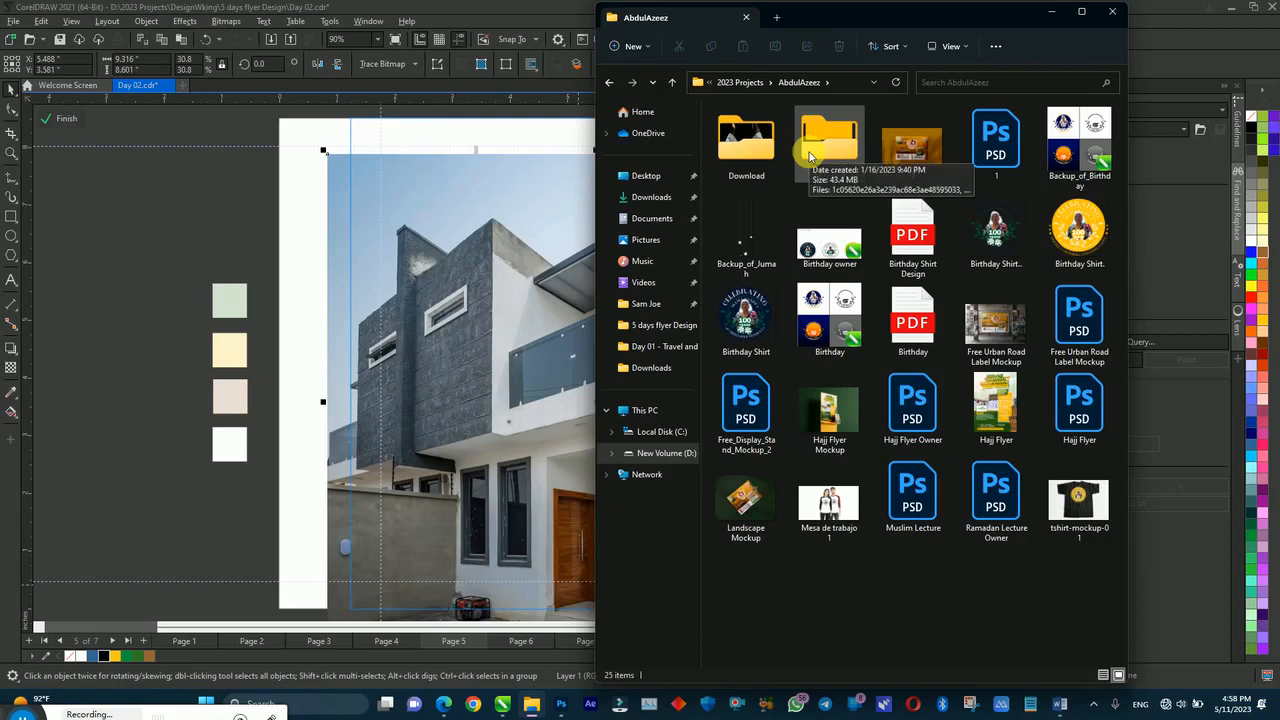
double_click(815, 150)
click(748, 84)
click(755, 141)
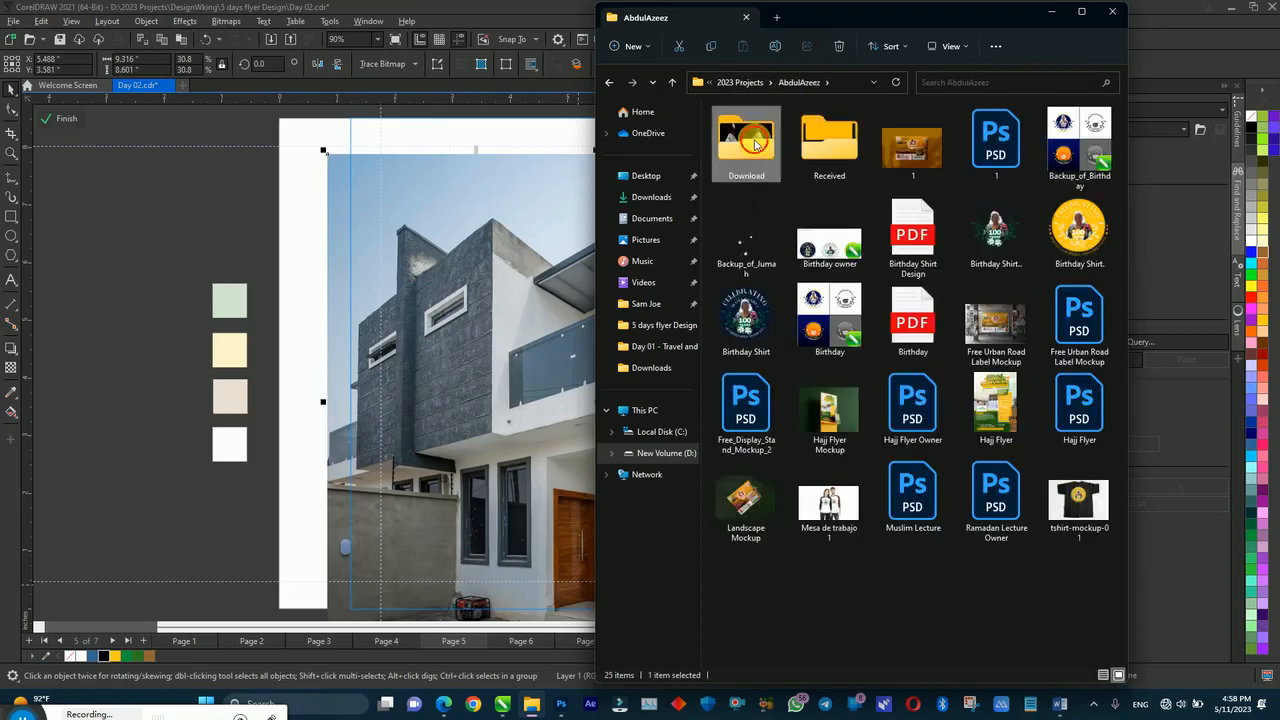
double_click(755, 141)
click(914, 483)
Step: Drop the sky image onto the flyer page, enlarge it to about 283%, and shift it left
drag(914, 483, 634, 274)
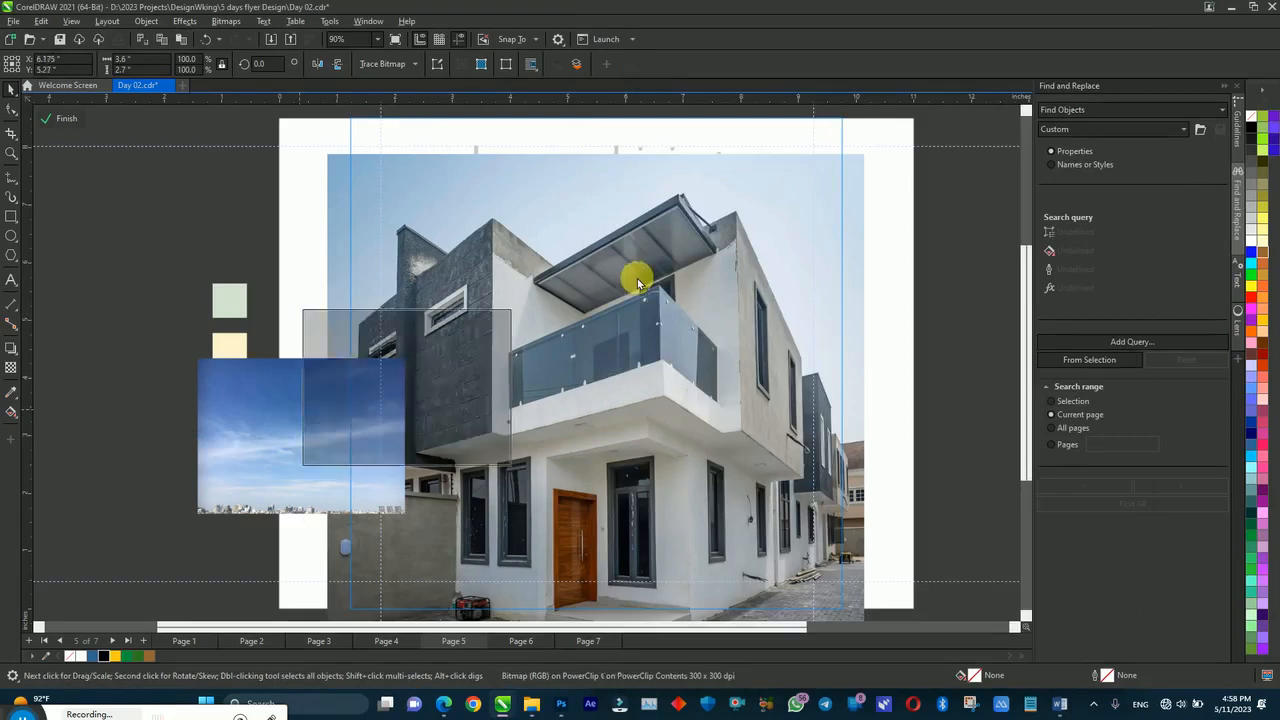
click(368, 216)
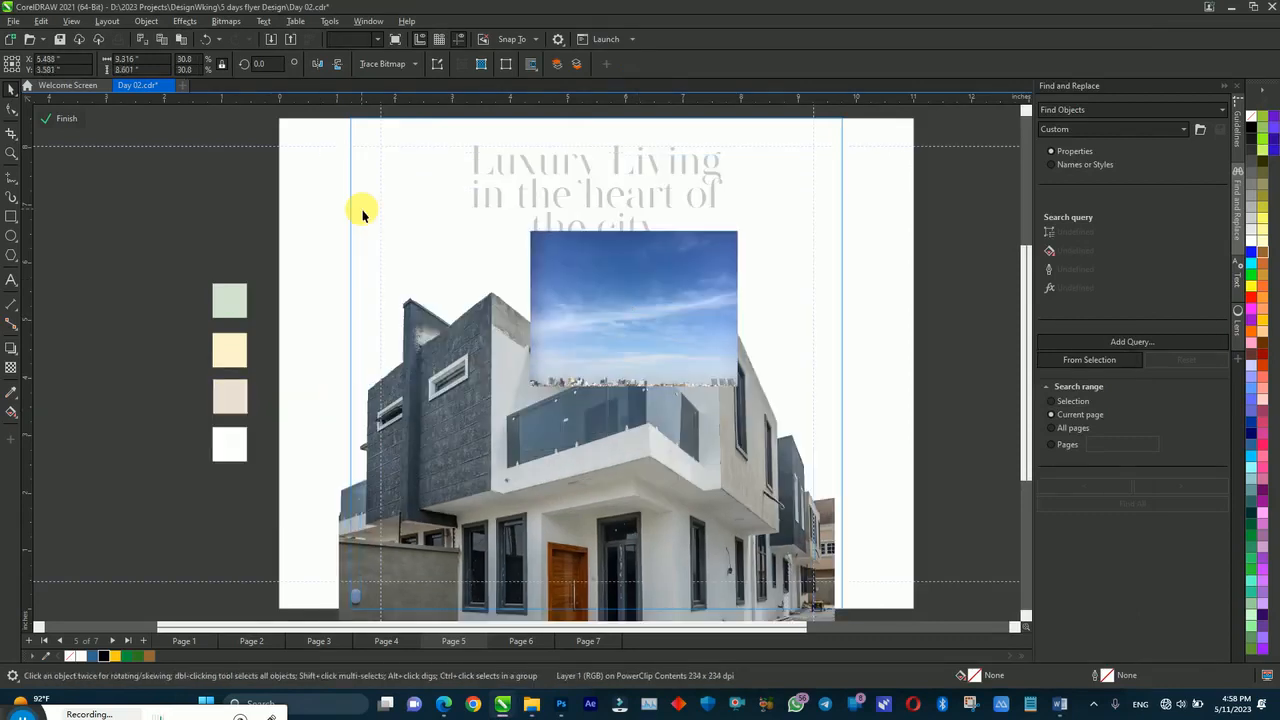
click(531, 252)
drag(741, 389, 940, 595)
drag(877, 443, 840, 427)
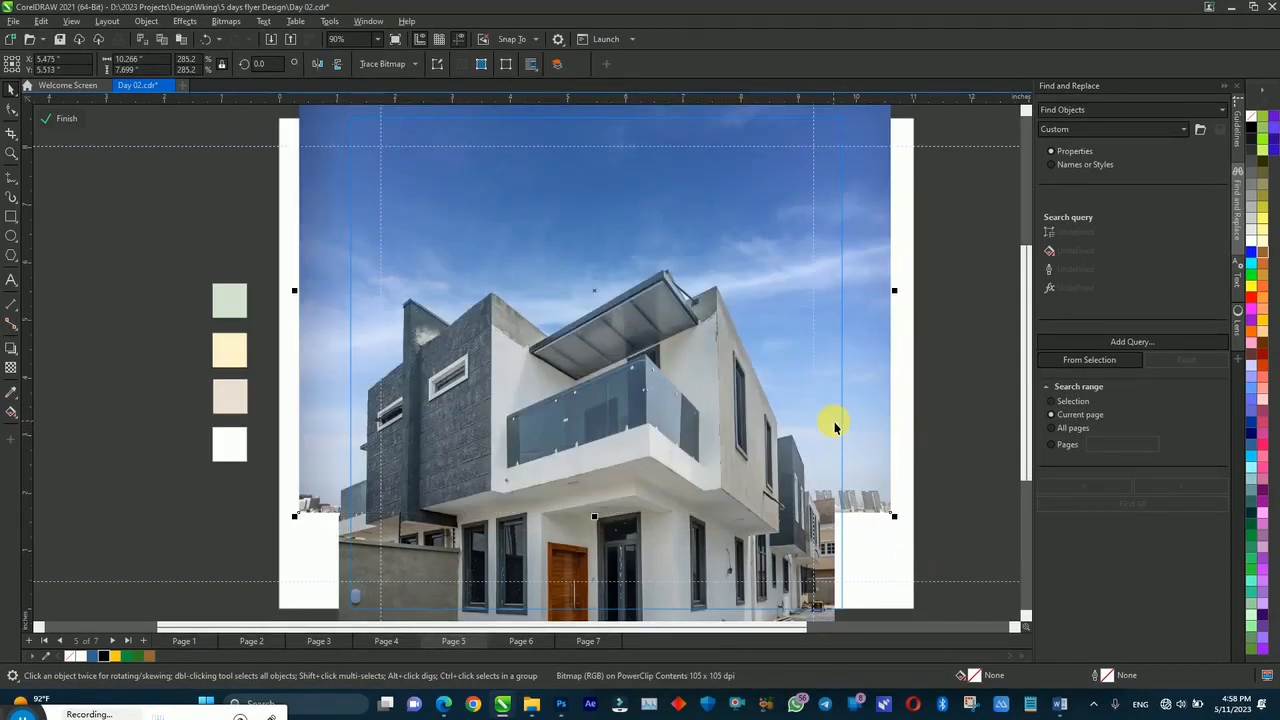
drag(797, 366, 801, 354)
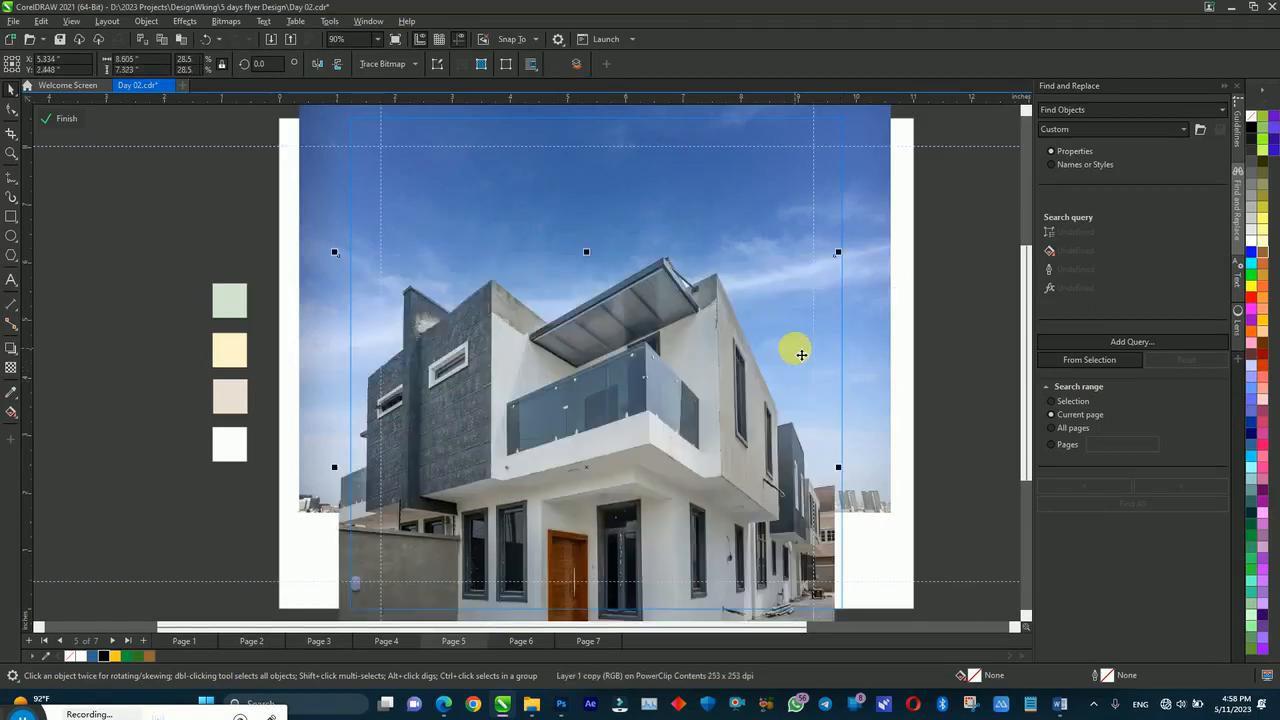
key(ctrl+z)
Step: Scale the house photo copy to snap to the frame edge, then finish editing the frame
click(859, 265)
click(866, 270)
click(868, 270)
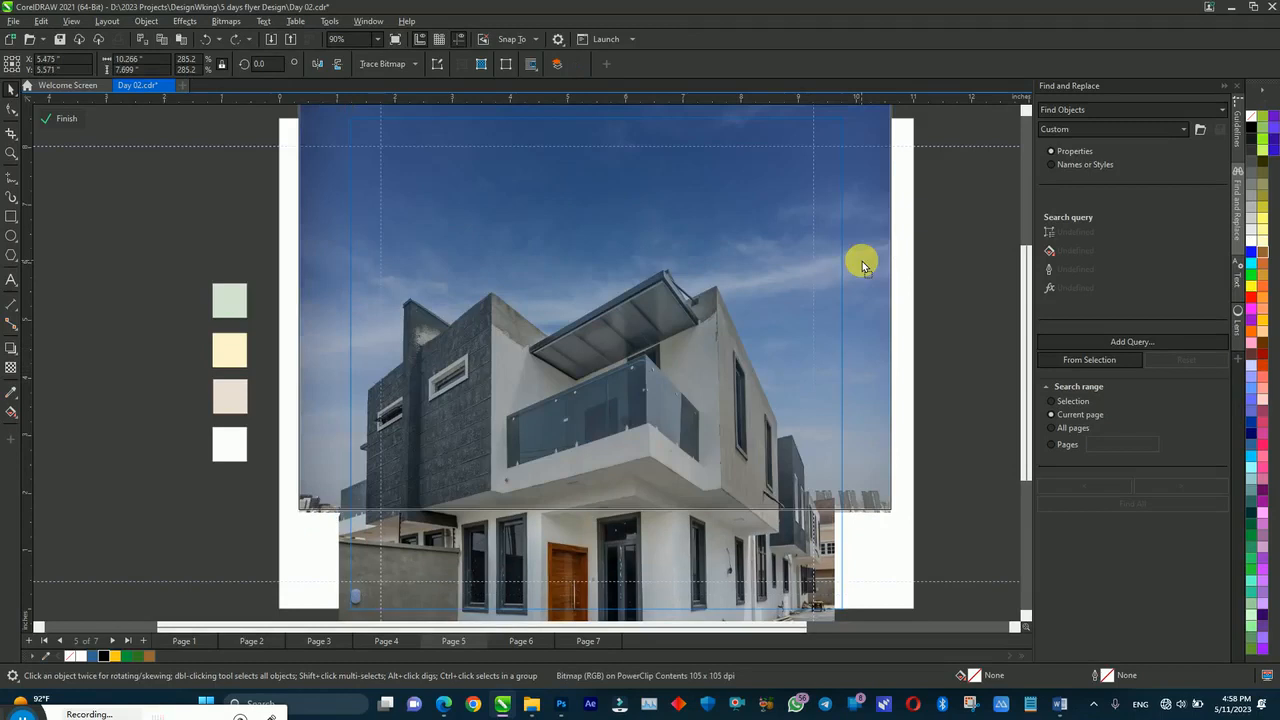
click(868, 266)
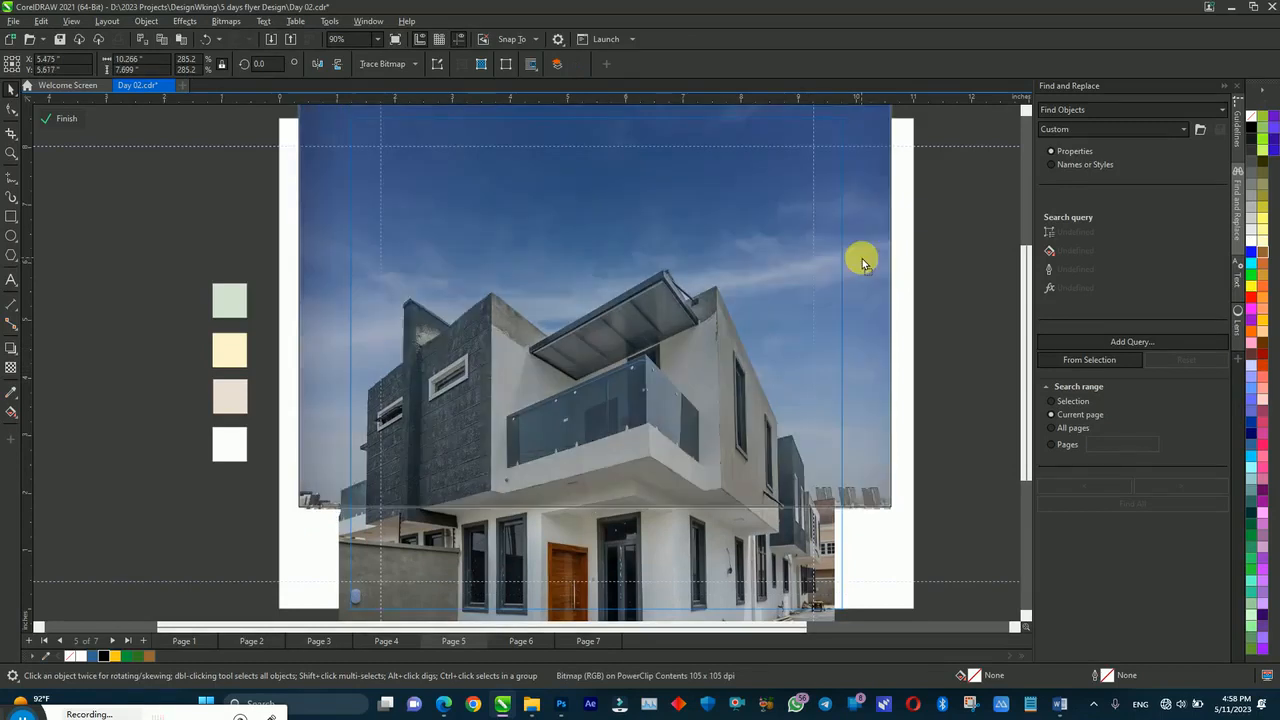
click(862, 258)
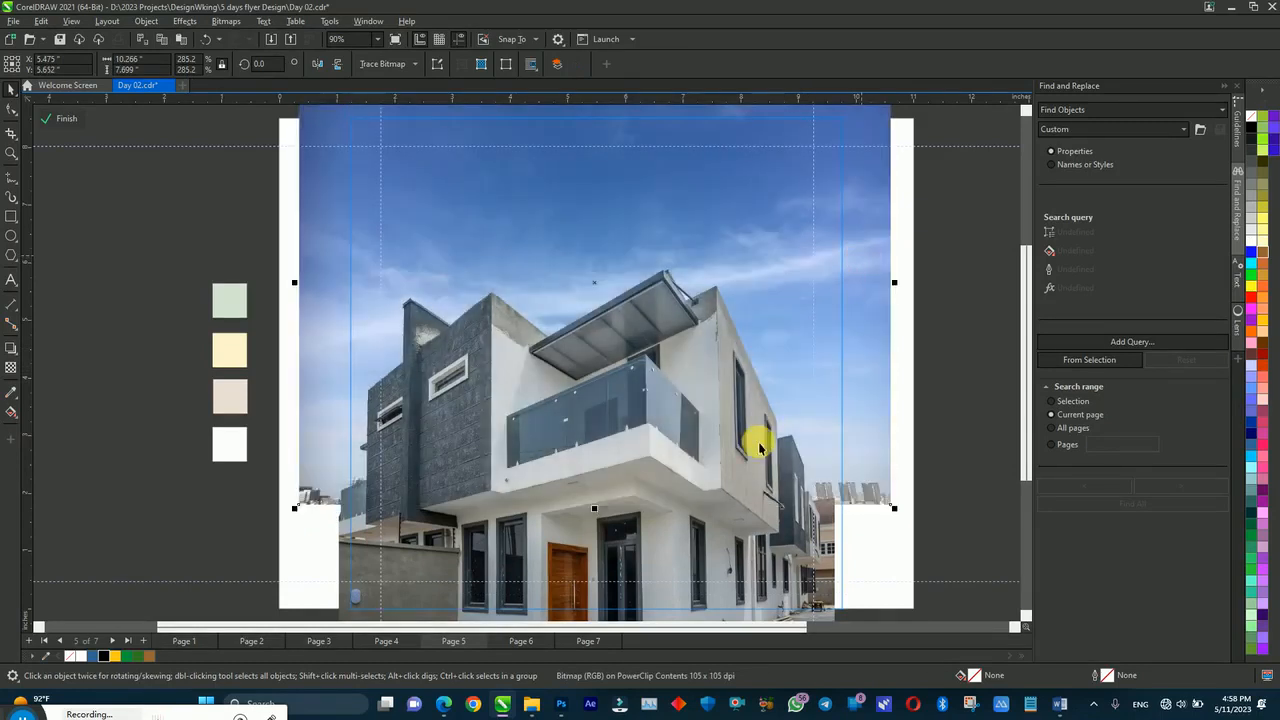
drag(838, 265, 846, 259)
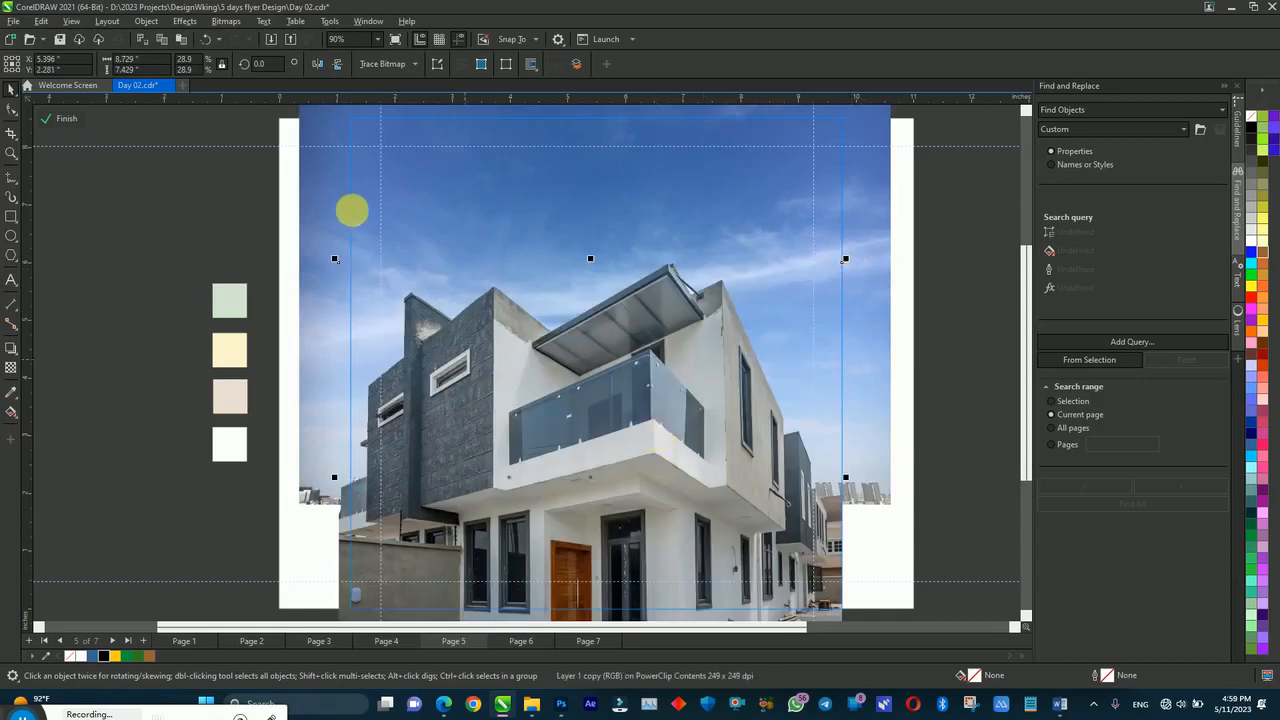
drag(334, 259, 346, 270)
click(248, 197)
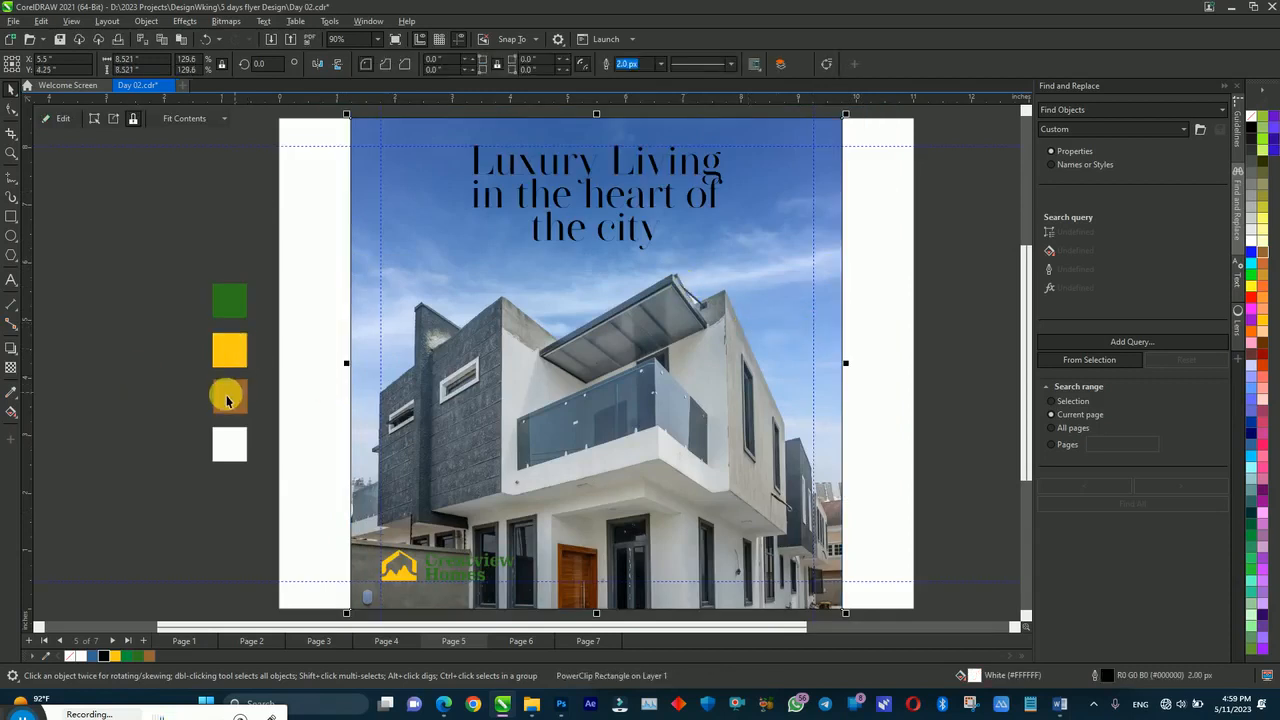
Step: Inside the photo frame, draw a brown, outline-free rectangle covering the whole photo
double_click(455, 321)
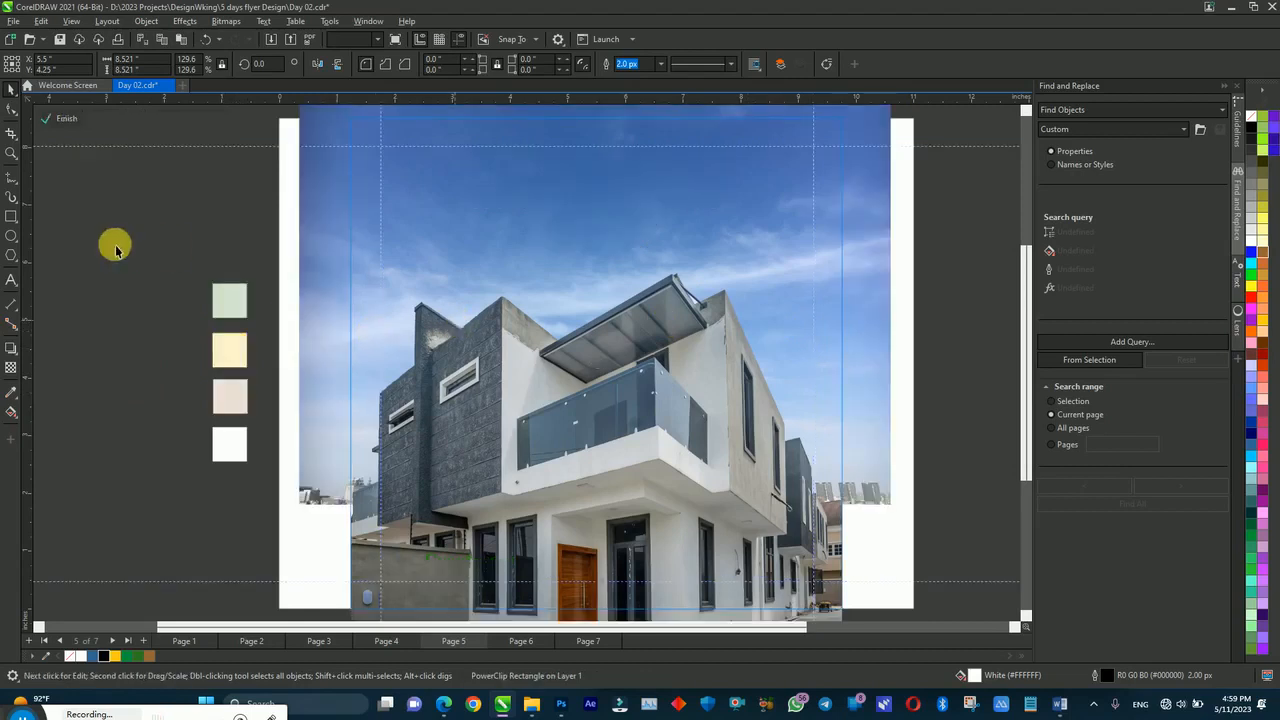
click(10, 217)
drag(351, 119, 849, 561)
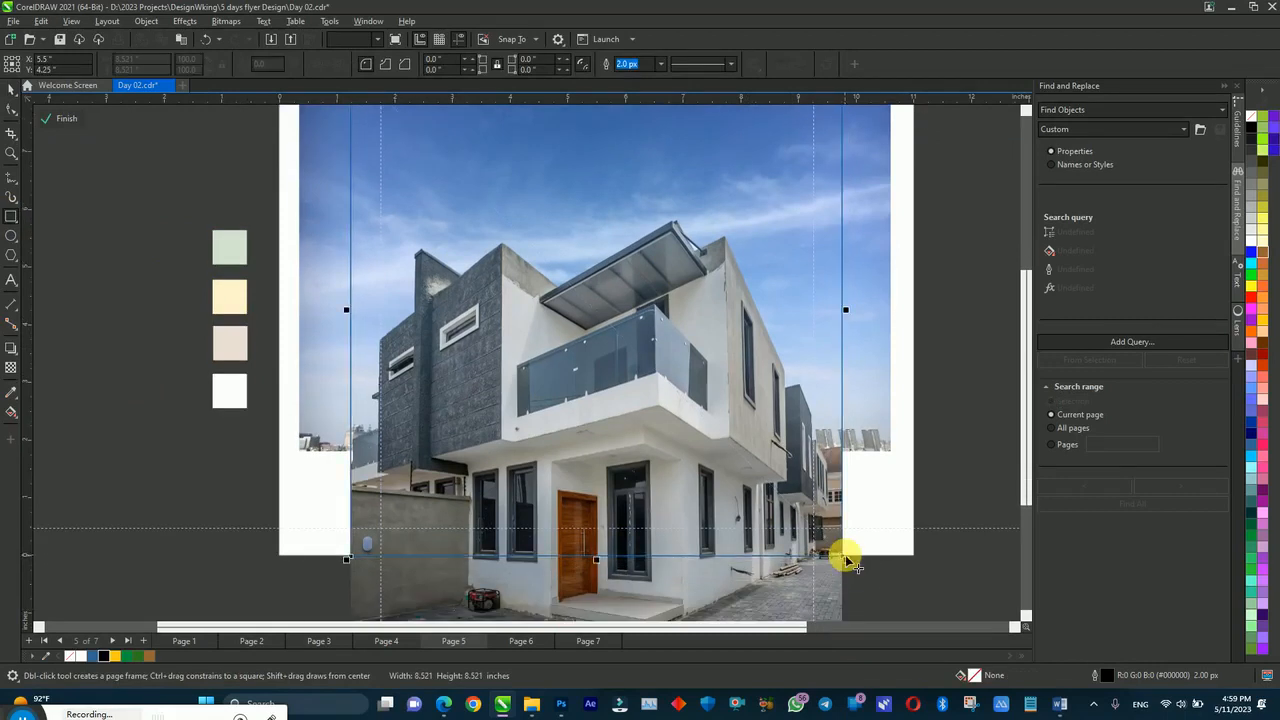
key(space)
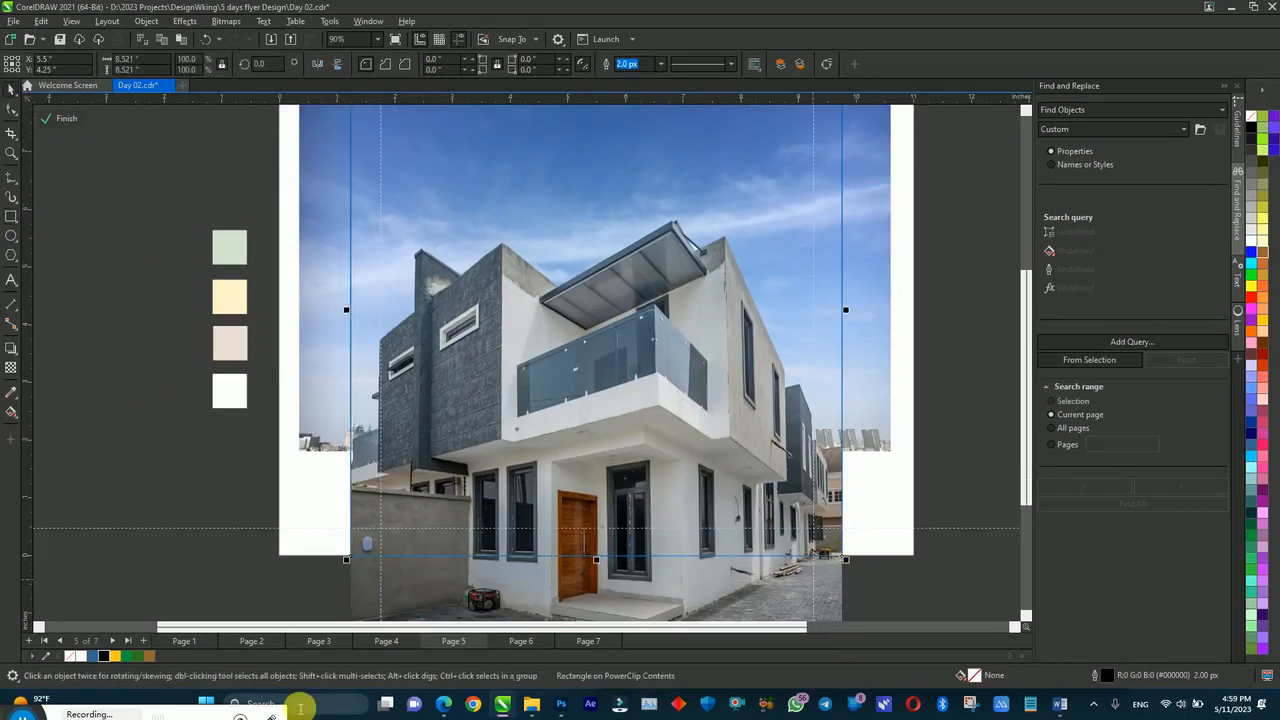
click(146, 655)
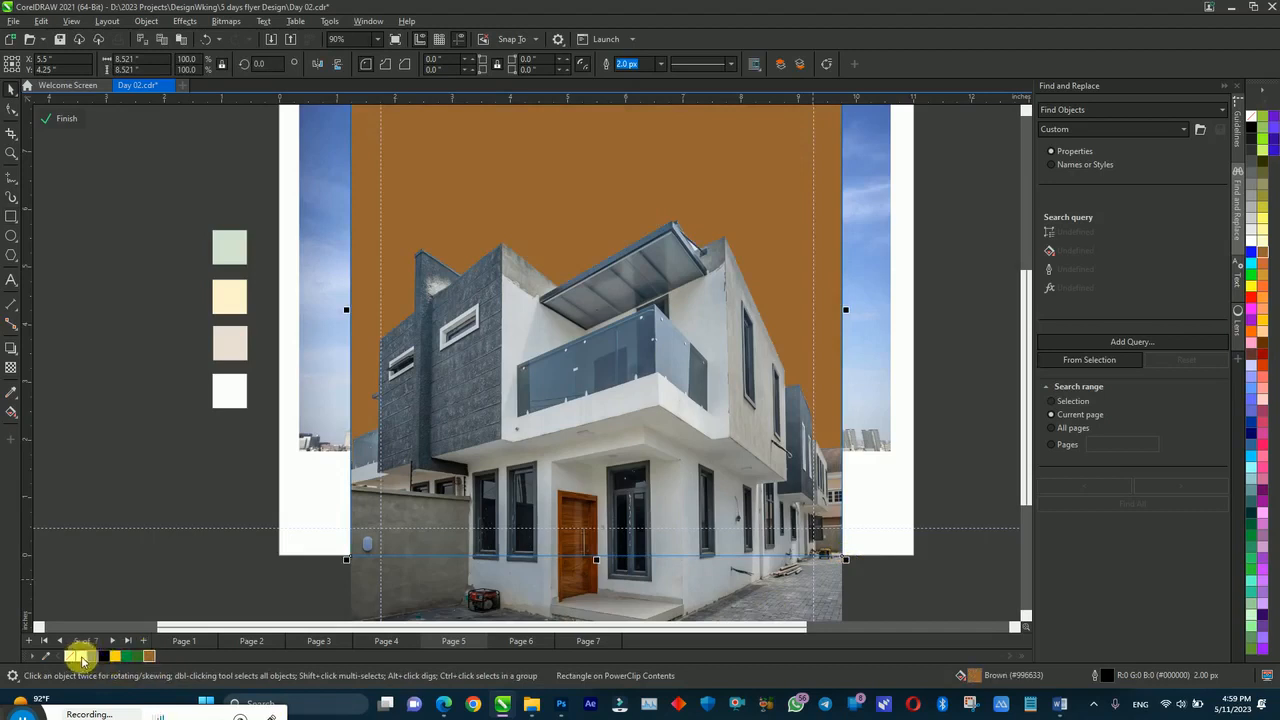
right_click(72, 657)
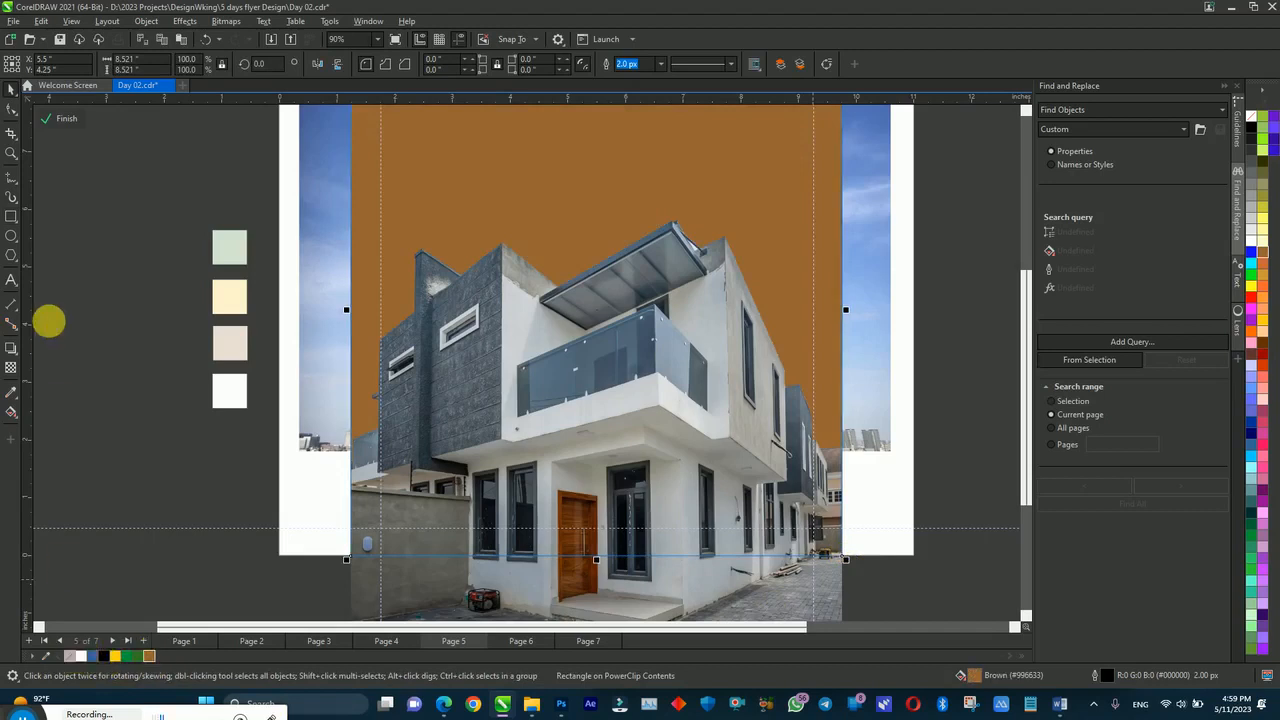
Step: Give the brown rectangle 20 uniform transparency and finish editing the frame
click(11, 370)
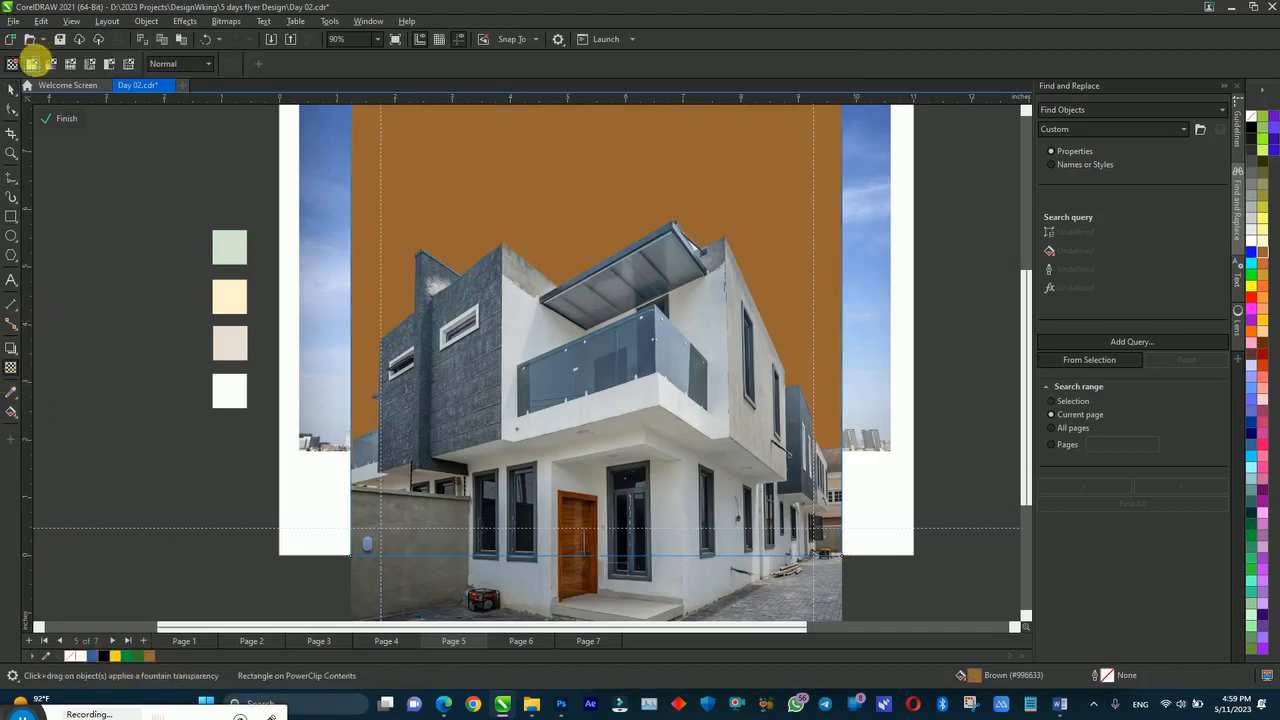
click(32, 63)
drag(261, 64, 229, 65)
text(80)
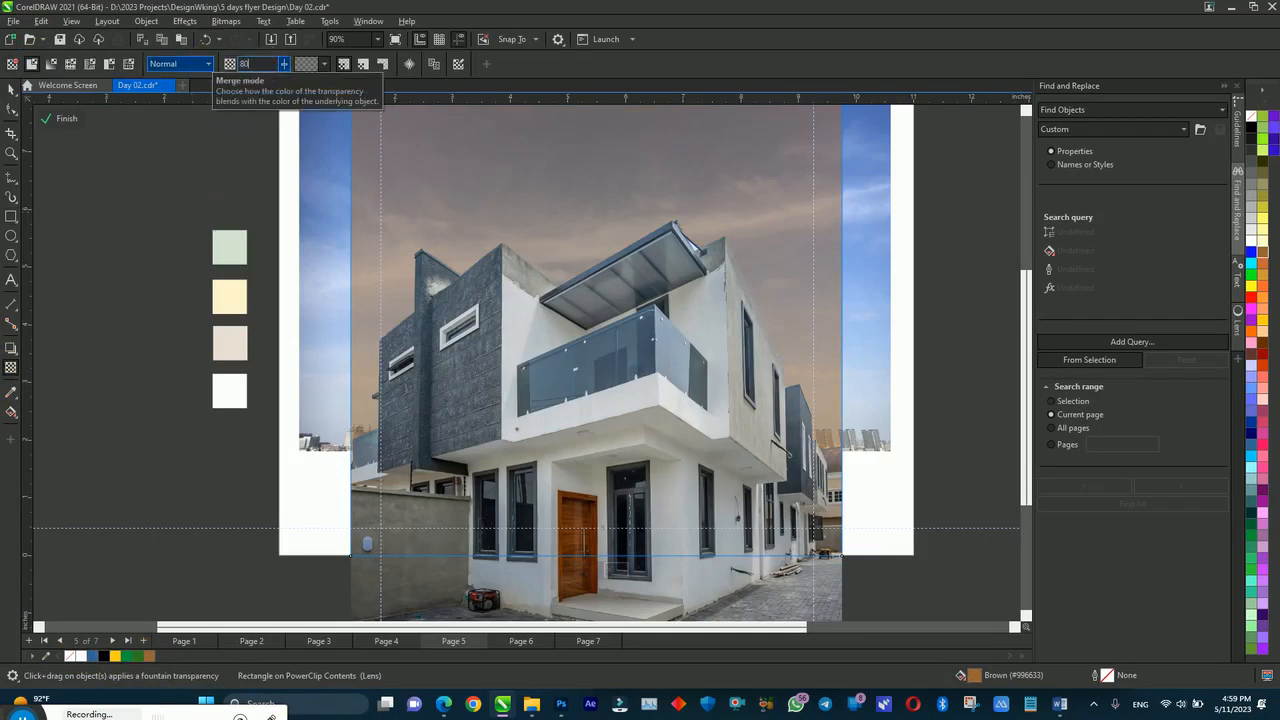
key(Return)
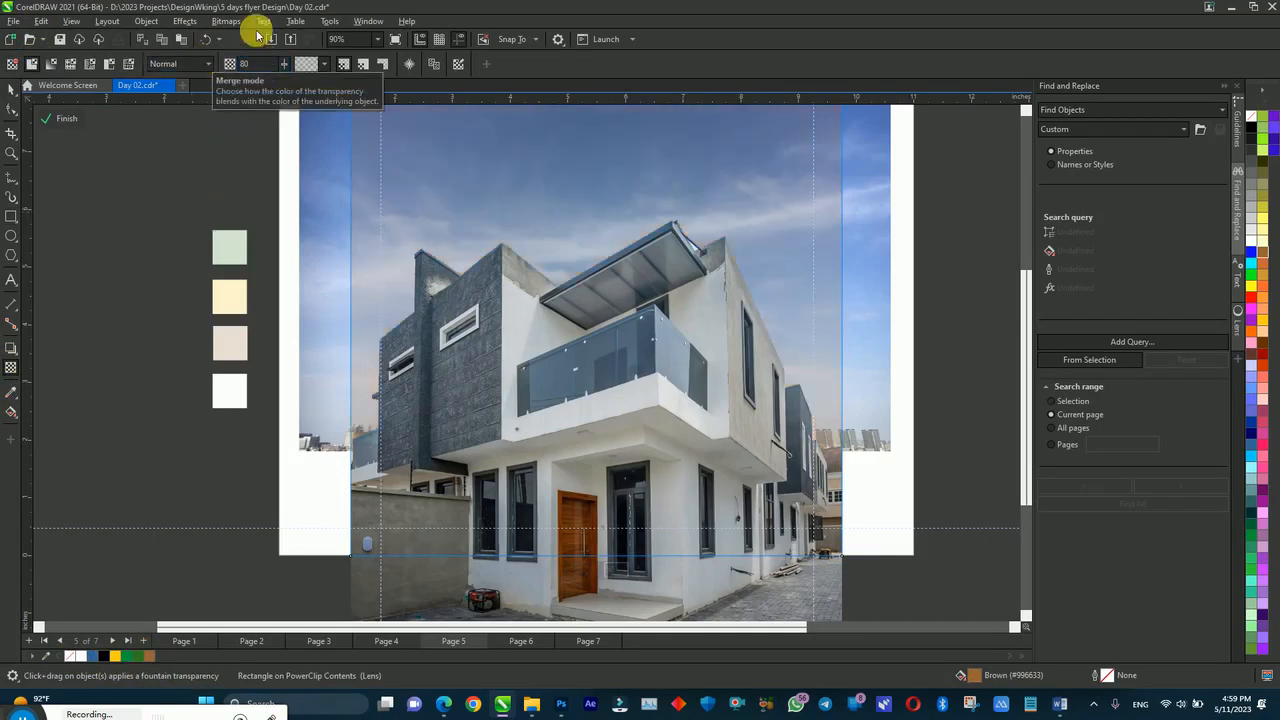
drag(262, 64, 181, 64)
text(20)
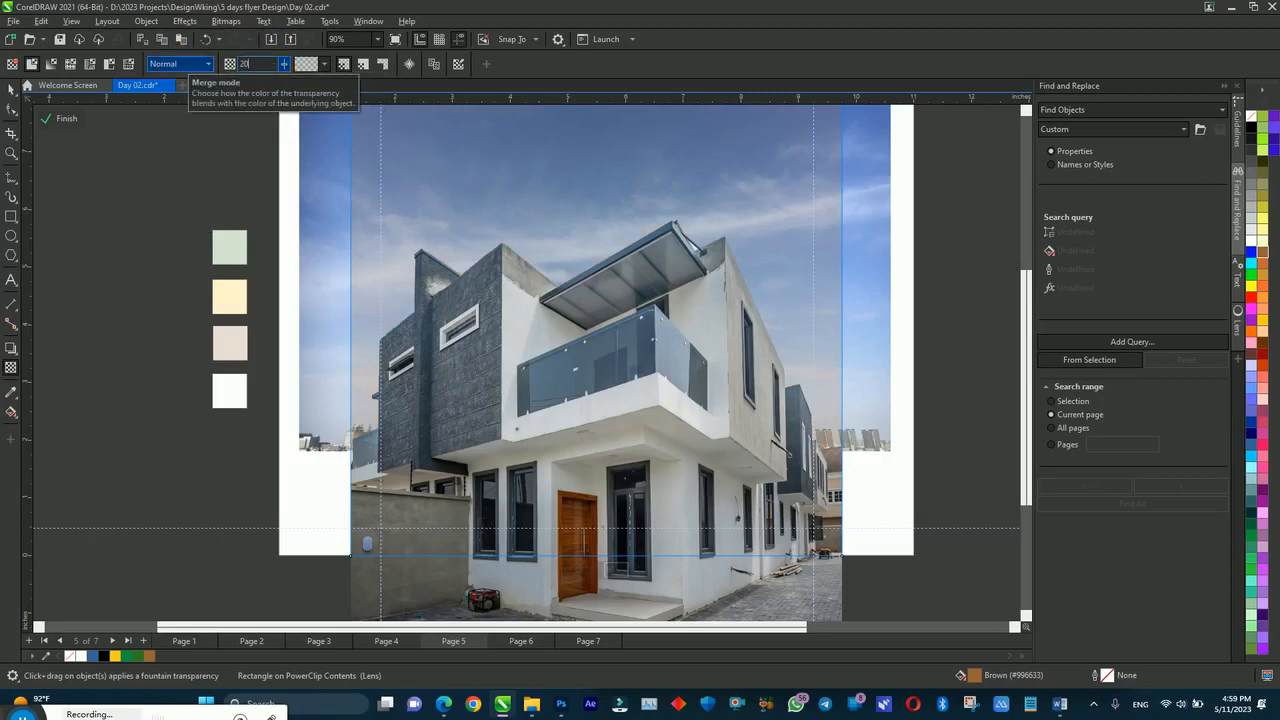
key(Return)
ctrl+click(167, 191)
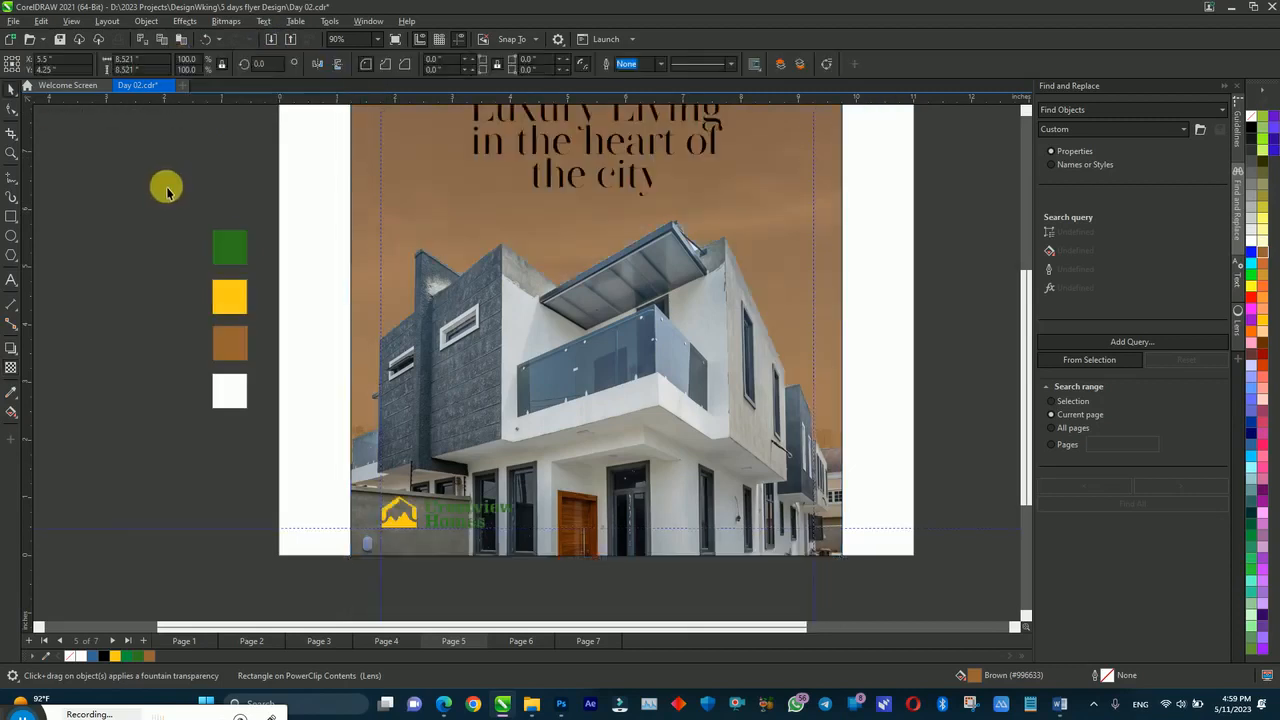
click(167, 191)
Step: Make the Luxury Living headline white
scroll(167, 191, up, 1)
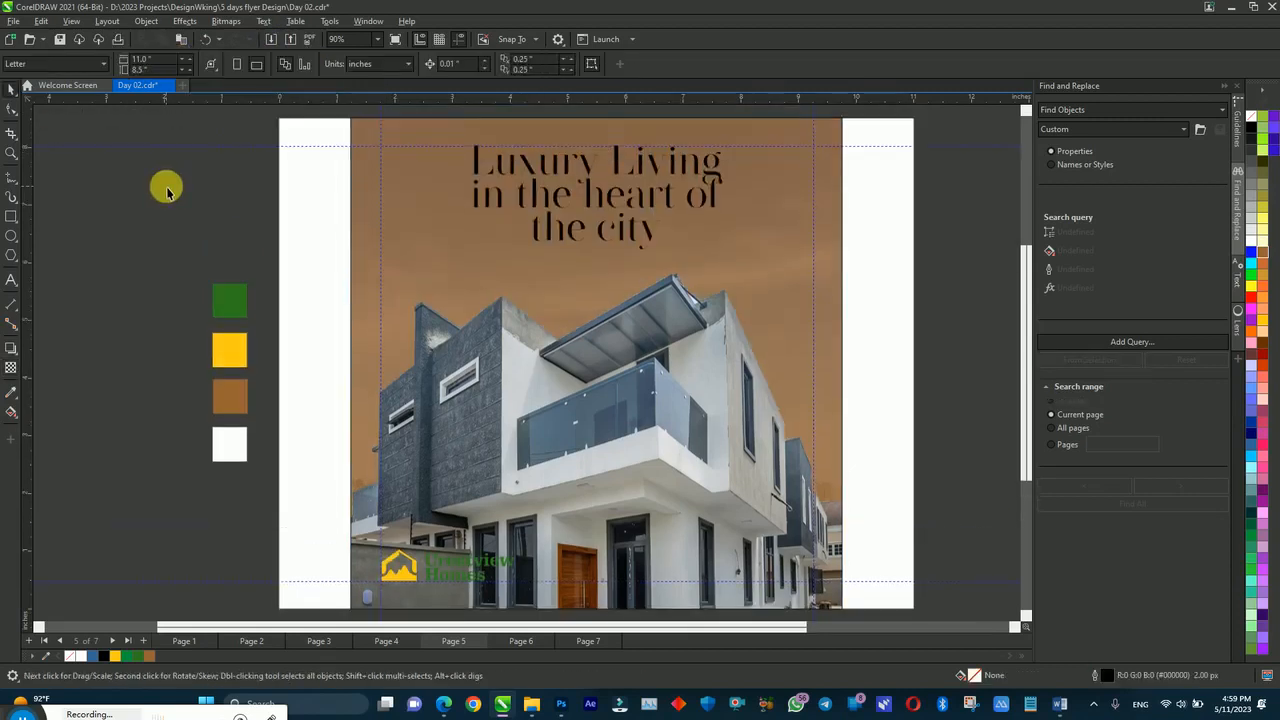
click(601, 308)
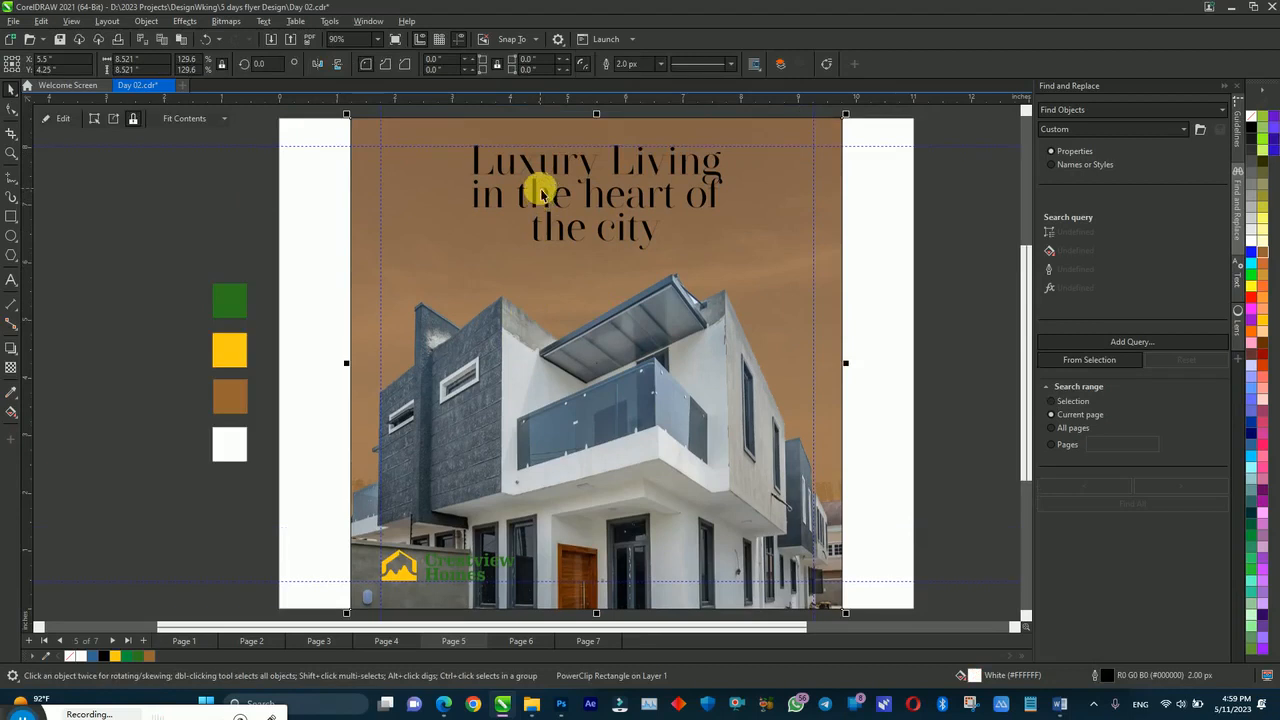
click(540, 190)
click(74, 656)
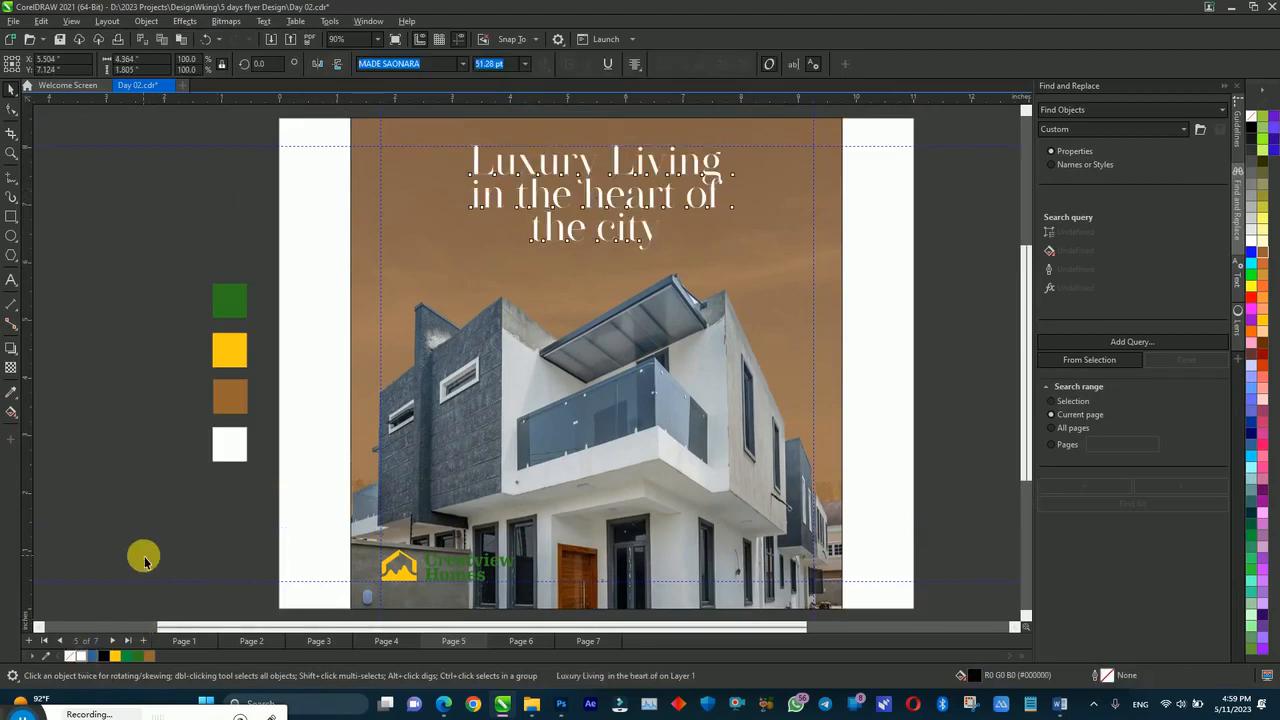
click(144, 561)
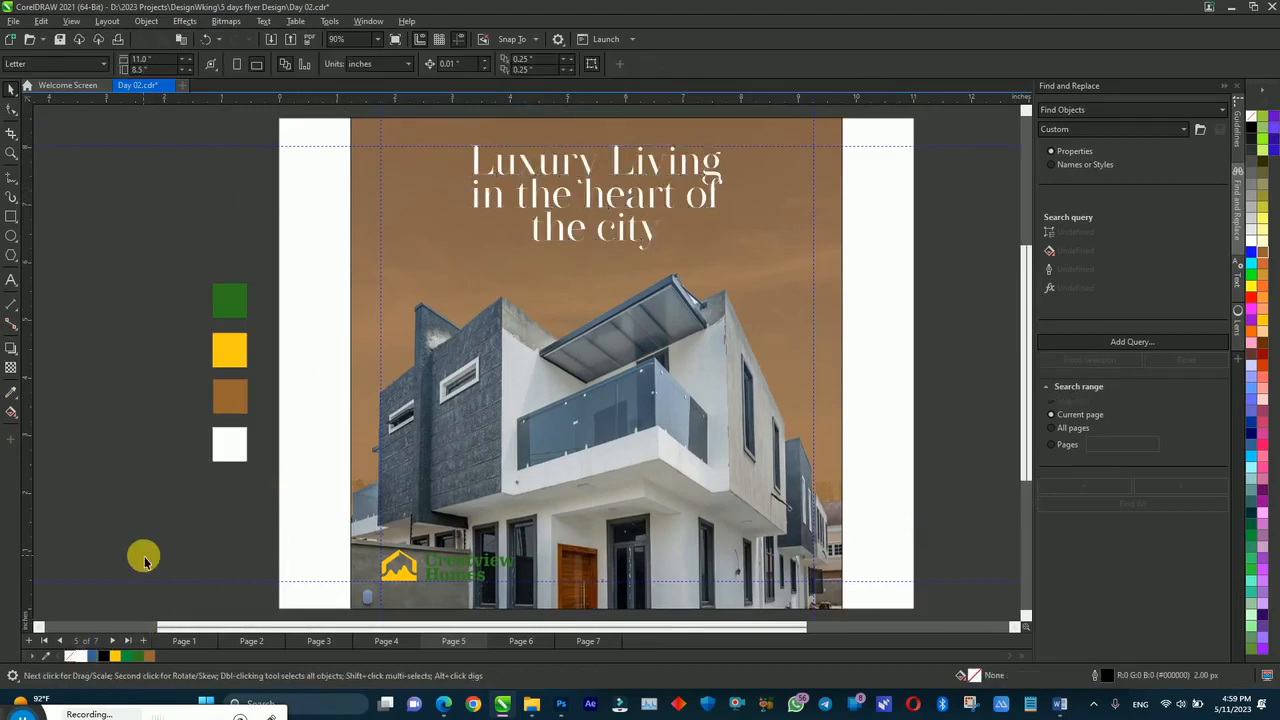
double_click(408, 289)
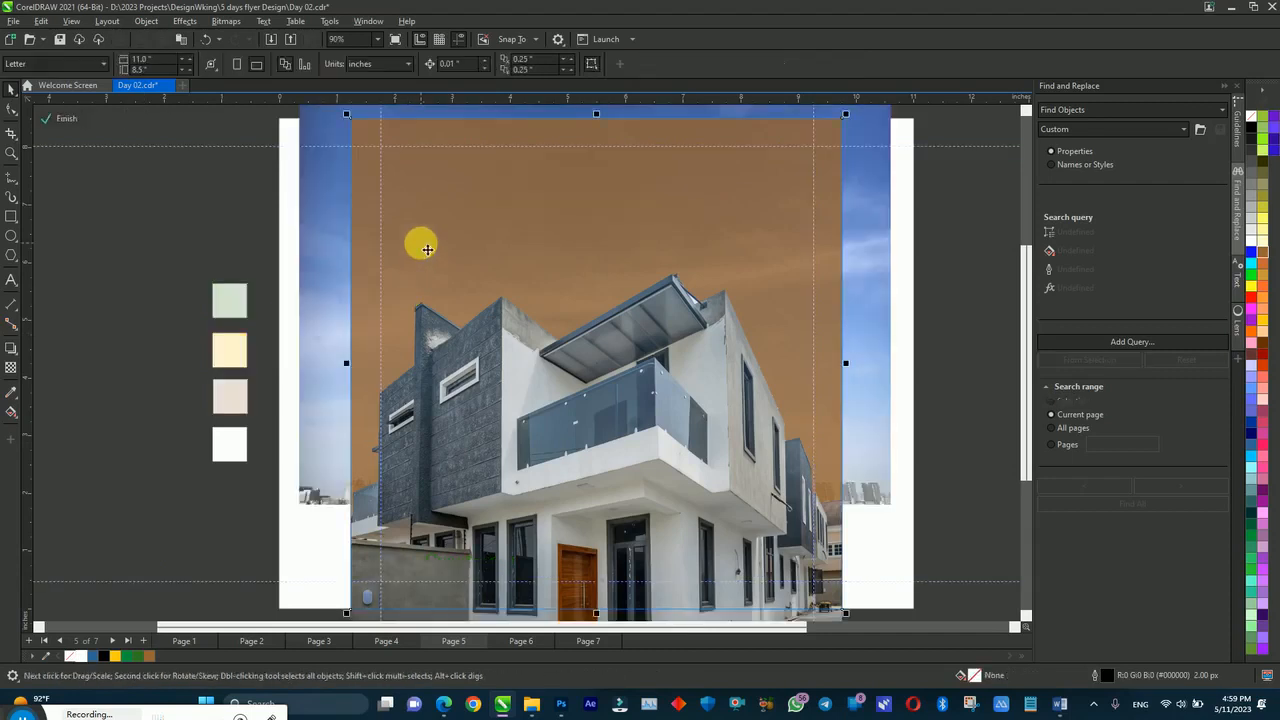
Step: Recolor the tint rectangle green and stretch it past the frame edges
click(427, 249)
click(137, 656)
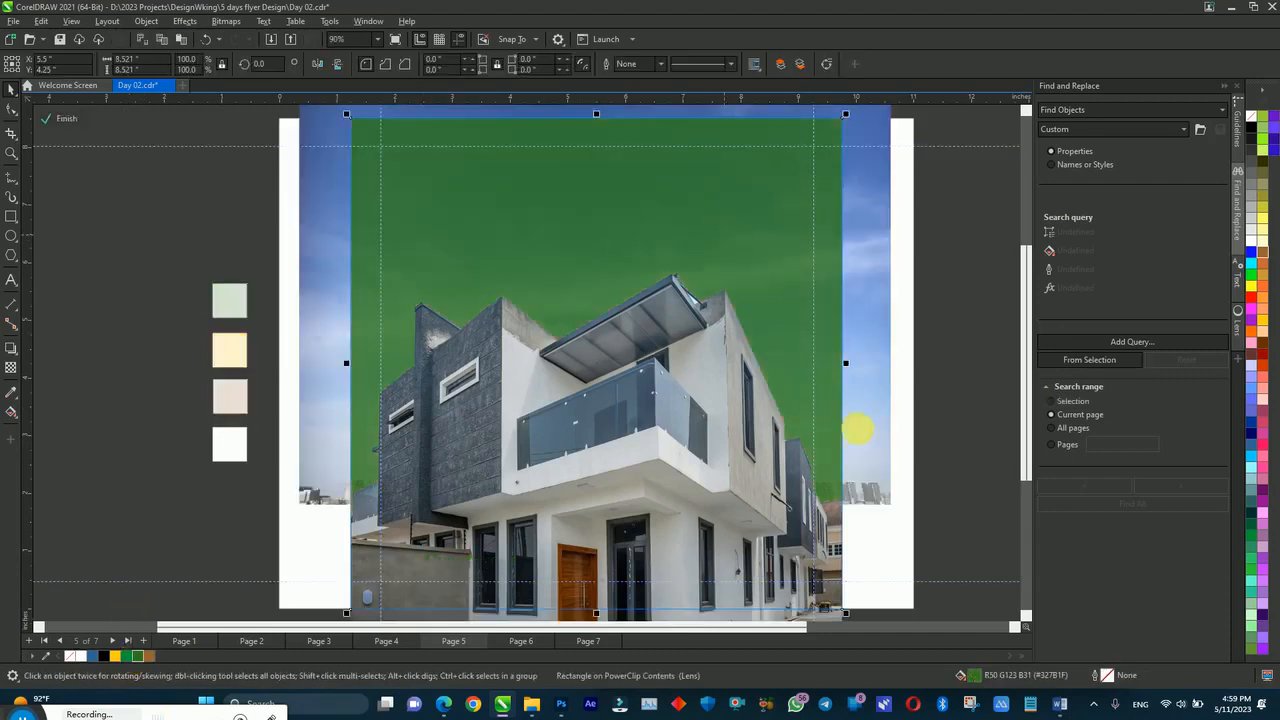
mouse_move(848, 118)
mouse_down()
mouse_move(851, 106)
mouse_move(831, 129)
mouse_move(858, 128)
mouse_up()
drag(858, 120, 858, 120)
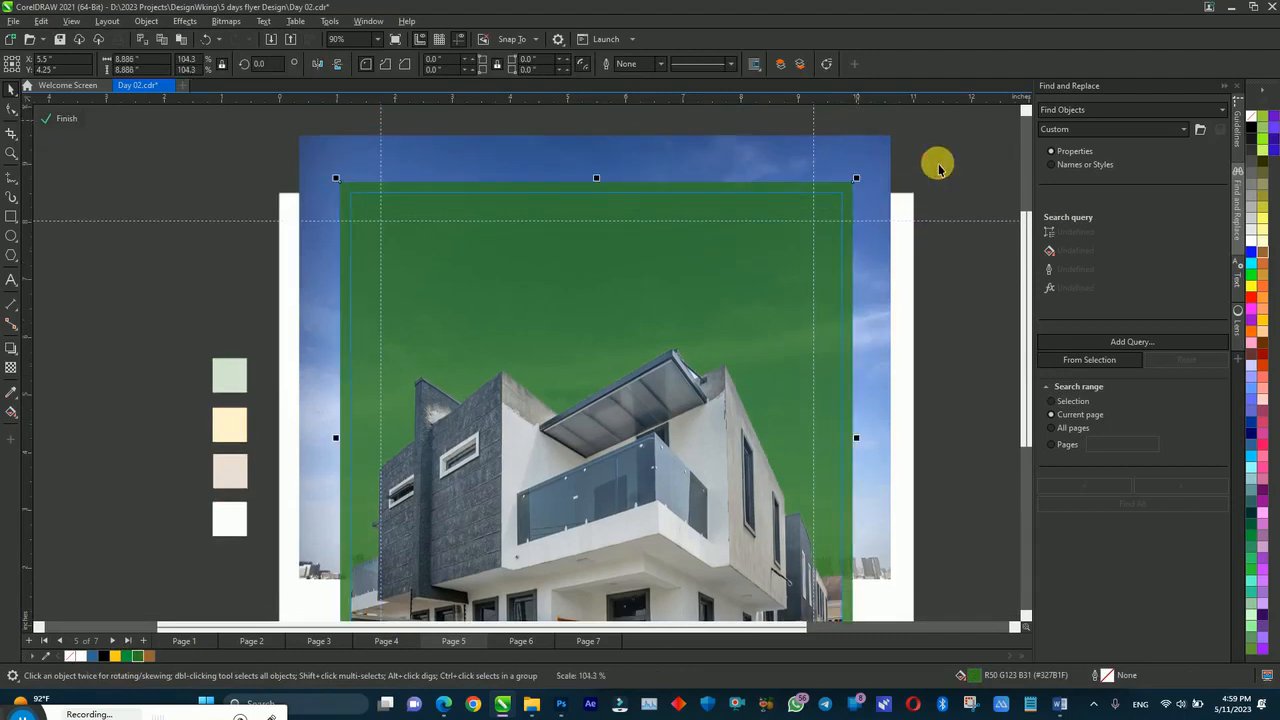
ctrl+click(938, 166)
click(938, 166)
scroll(938, 166, down, 2)
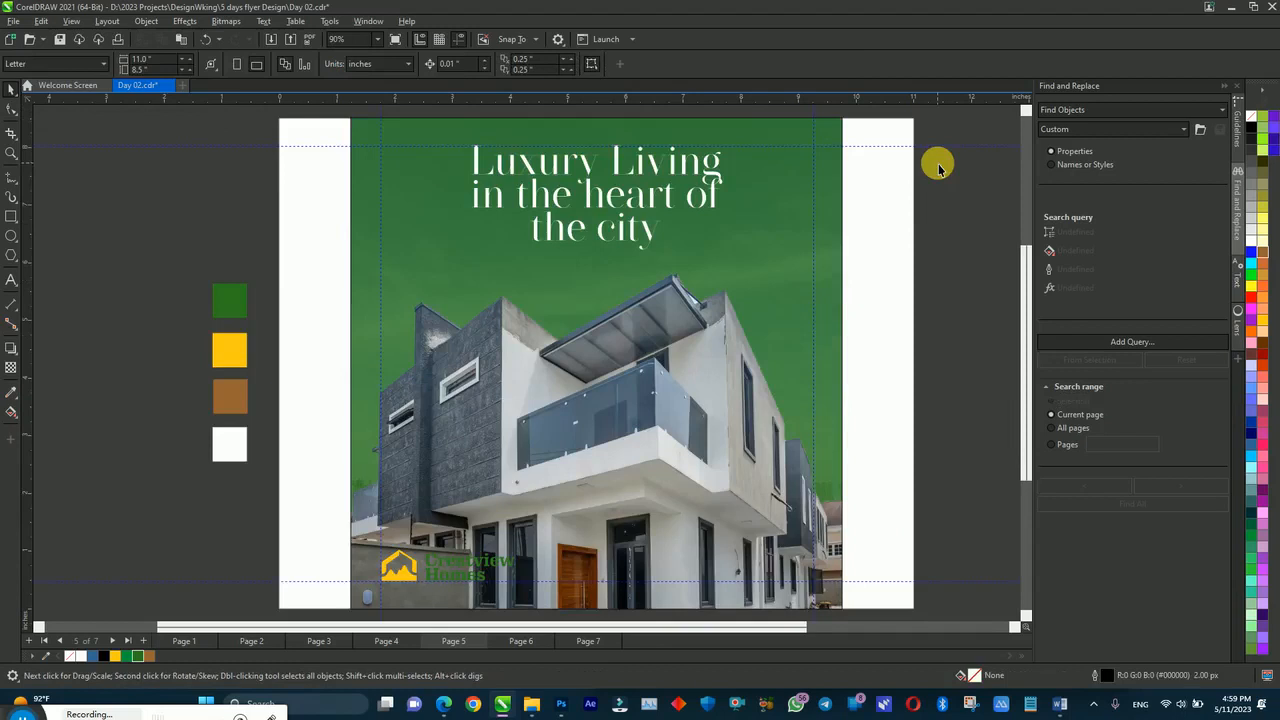
key(F2)
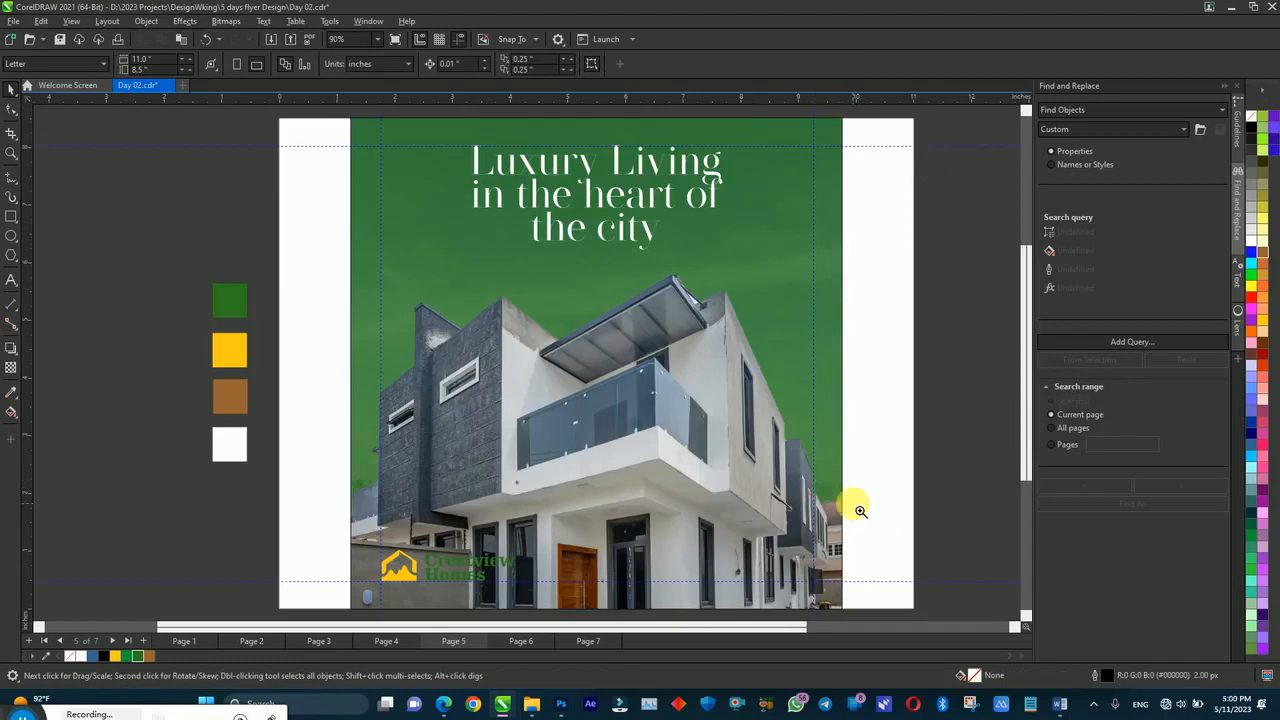
drag(801, 468, 861, 519)
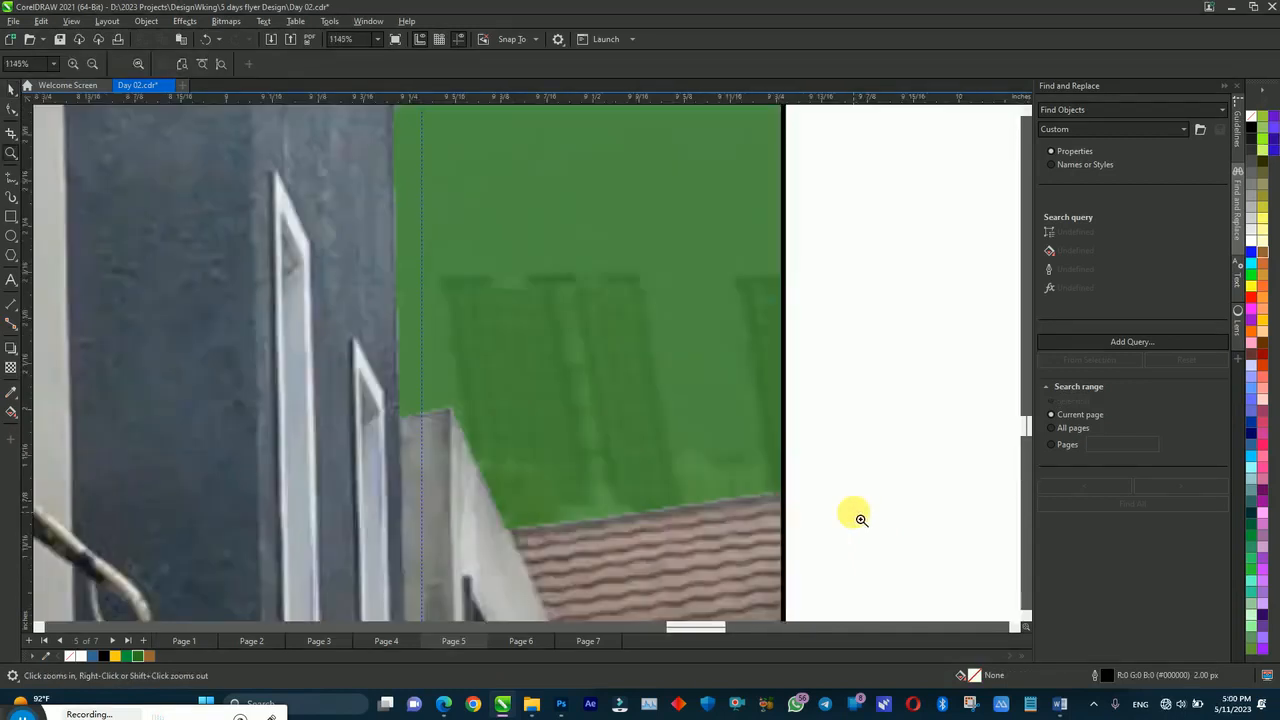
key(shift+F4)
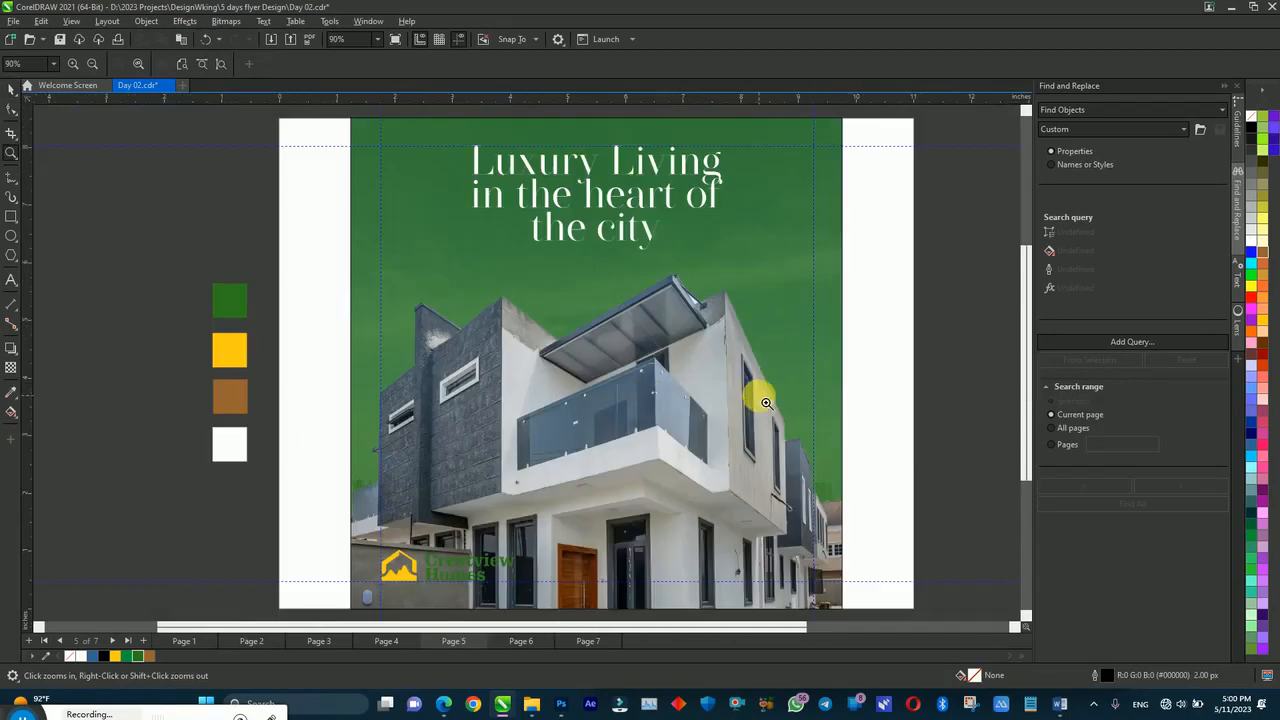
key(space)
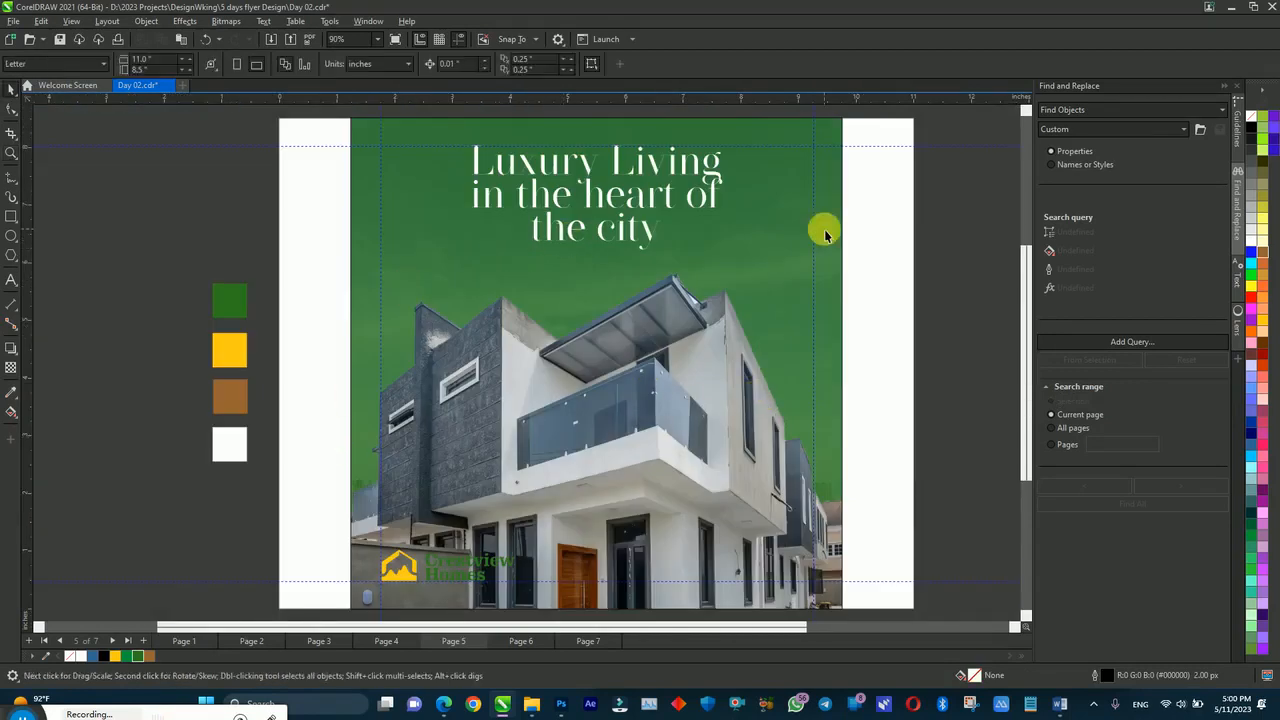
Step: Set the green tint's transparency to 30 and finish editing the frame
double_click(787, 233)
click(11, 367)
double_click(248, 63)
text(30)
key(Return)
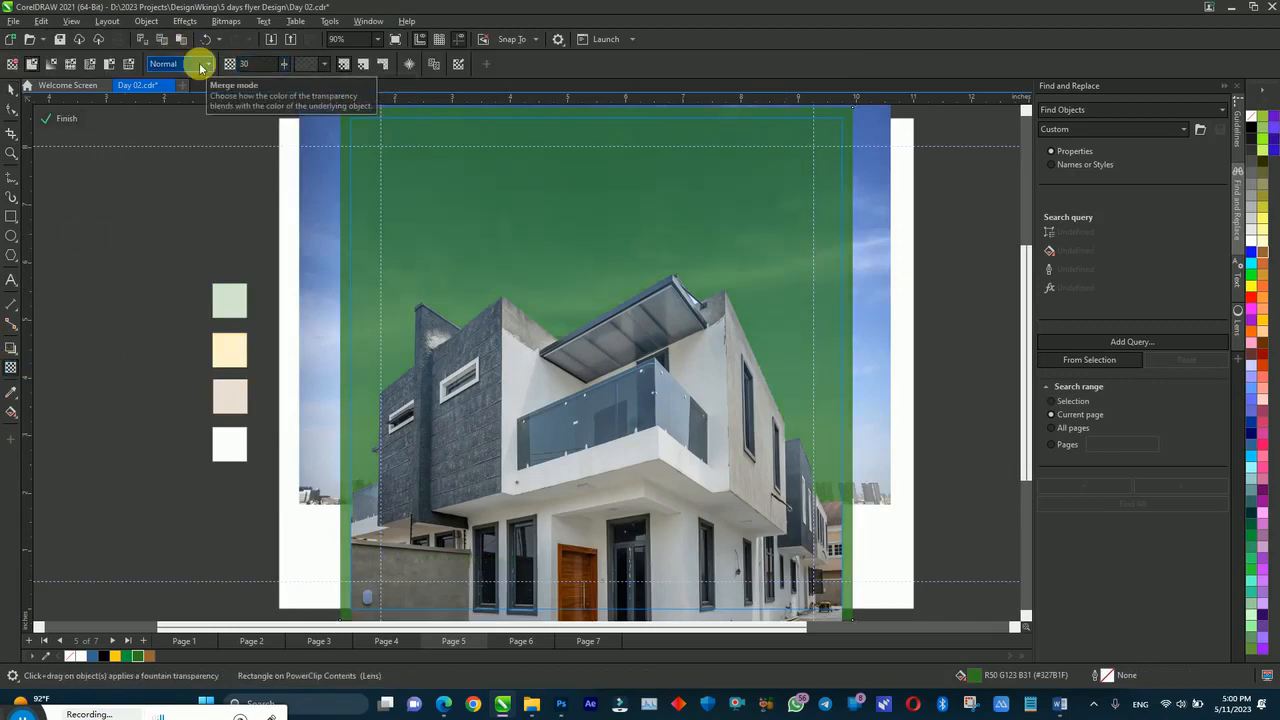
key(space)
ctrl+click(134, 191)
Step: Marquee-select the logo group at the bottom of the flyer
click(630, 171)
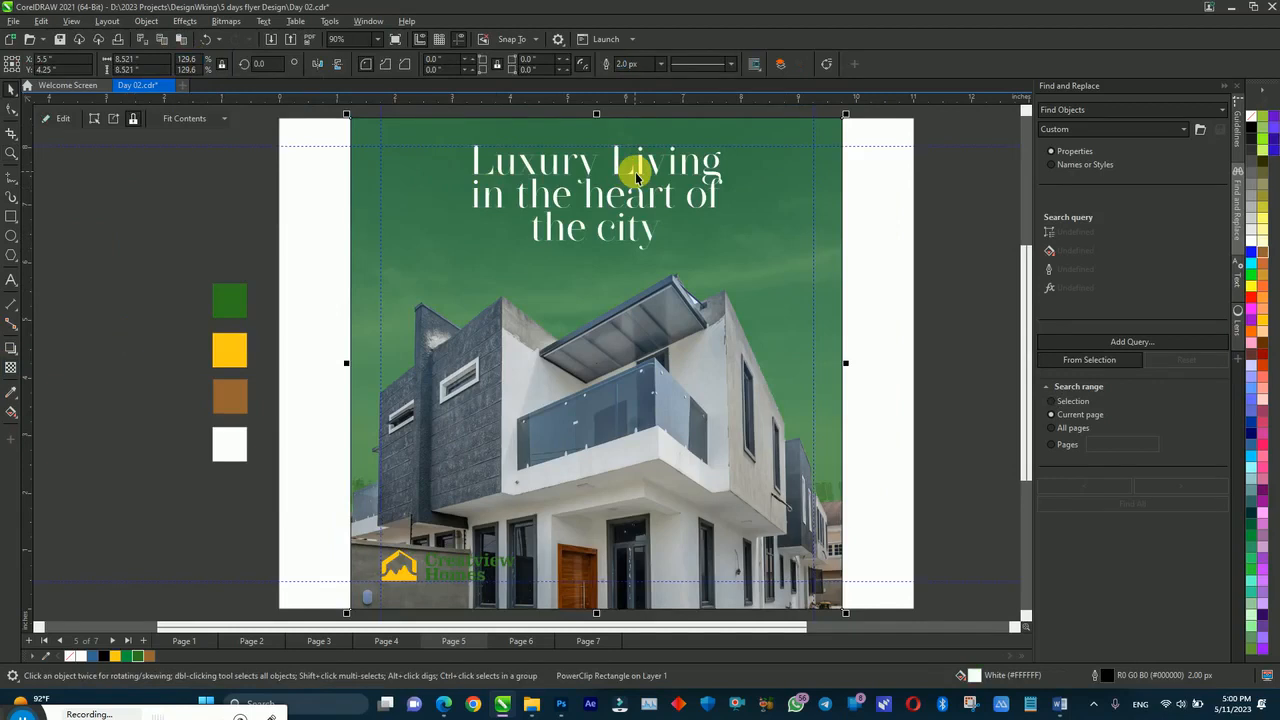
click(174, 487)
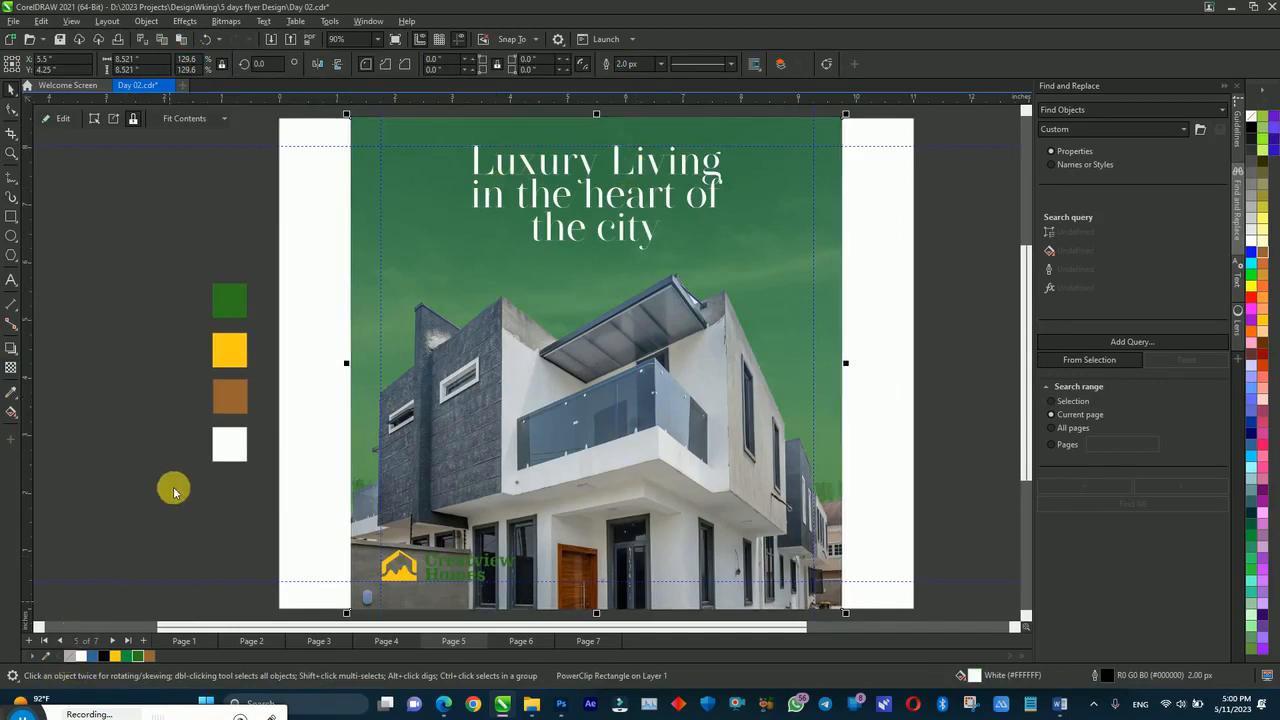
drag(313, 528, 553, 603)
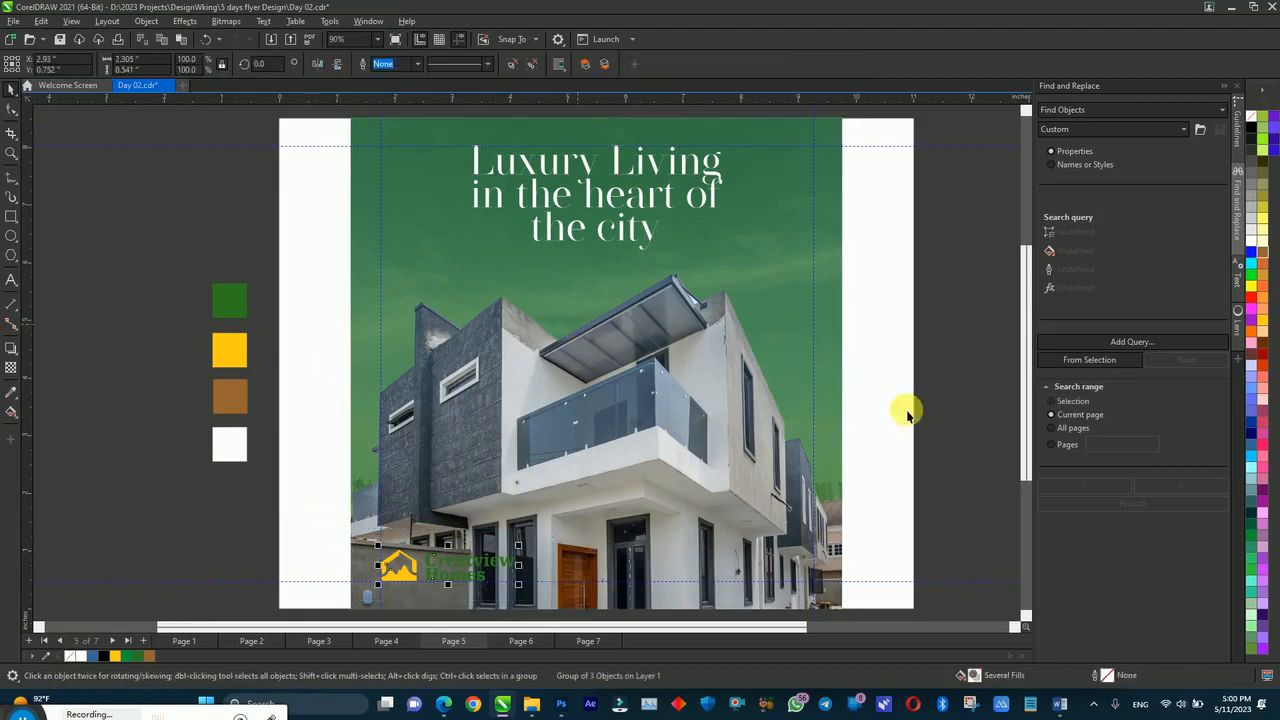
Step: Cut the List of services lines from the Word flyer notes and go back to CorelDRAW
click(1059, 704)
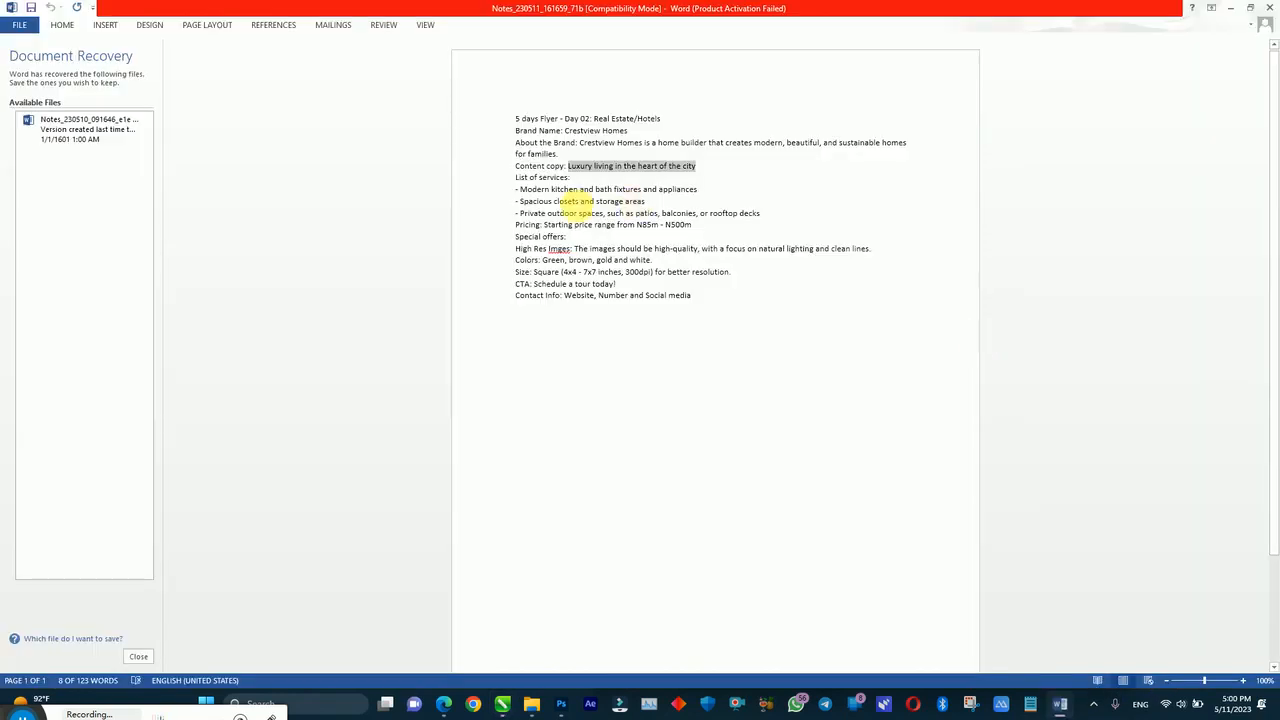
drag(515, 178, 797, 214)
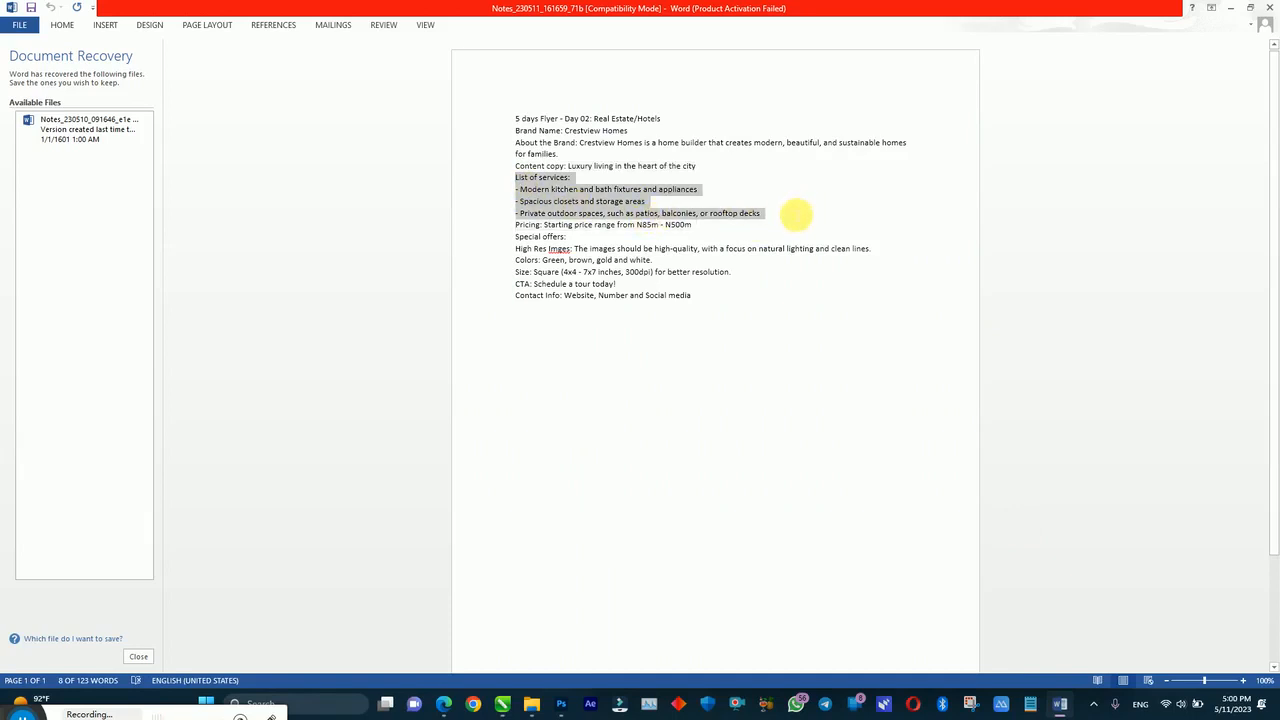
key(Delete)
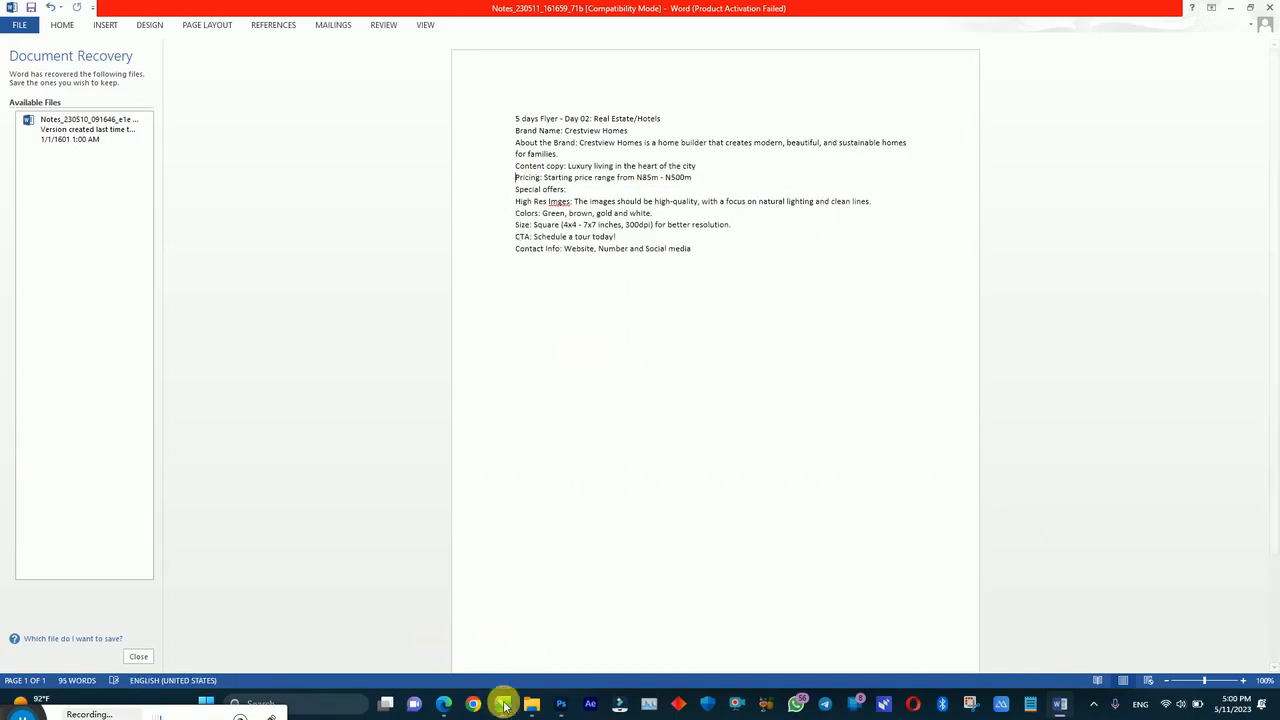
click(471, 589)
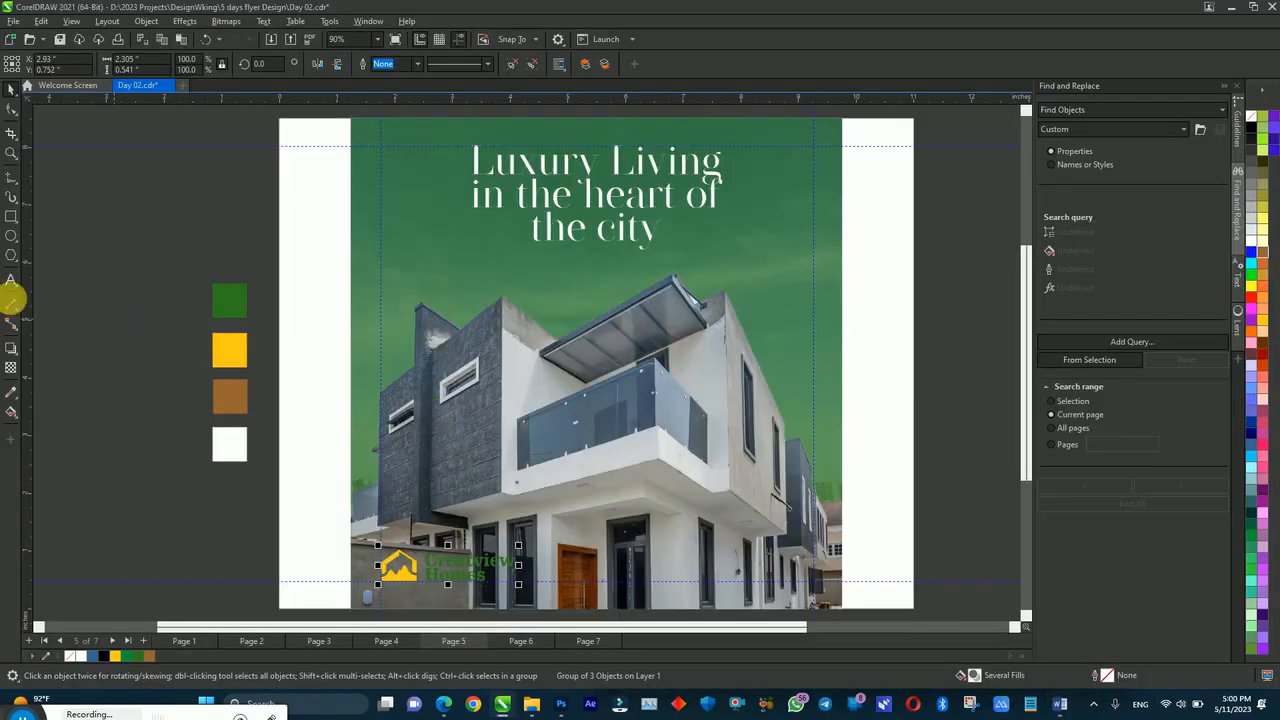
Step: Paste the services list as a text block to the left of the flyer page
click(11, 280)
click(171, 200)
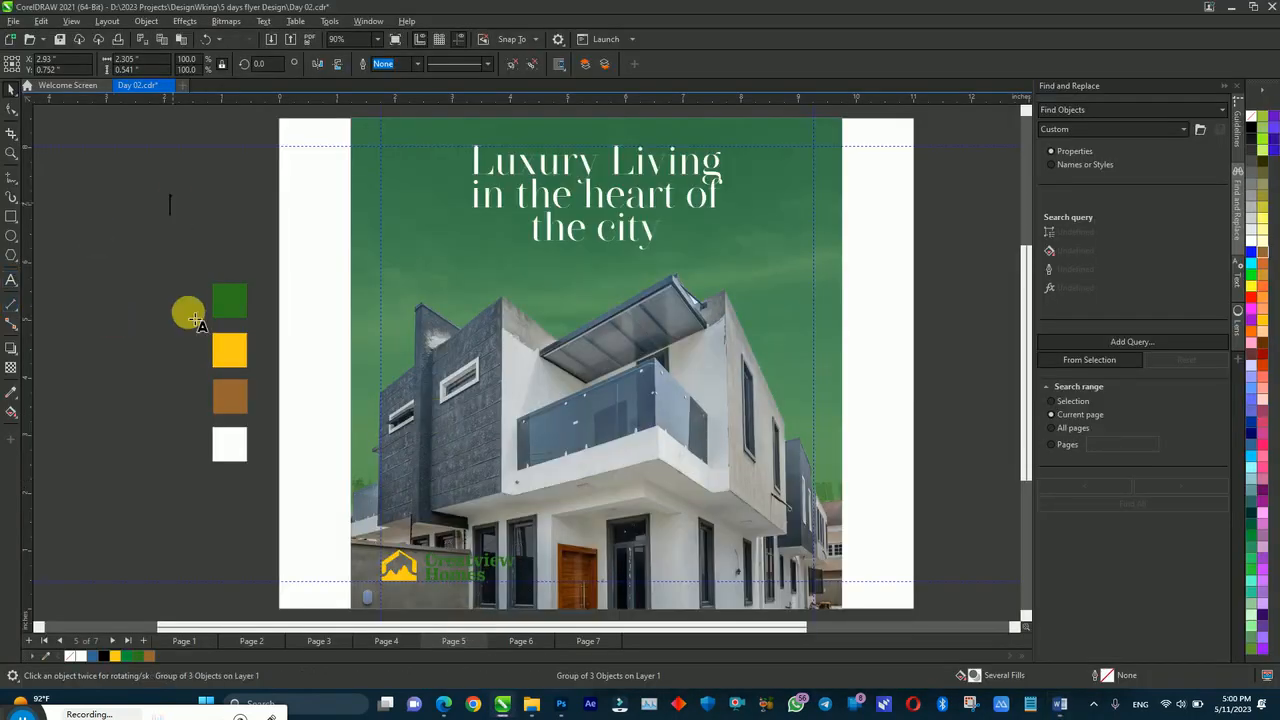
click(197, 320)
key(ctrl+v)
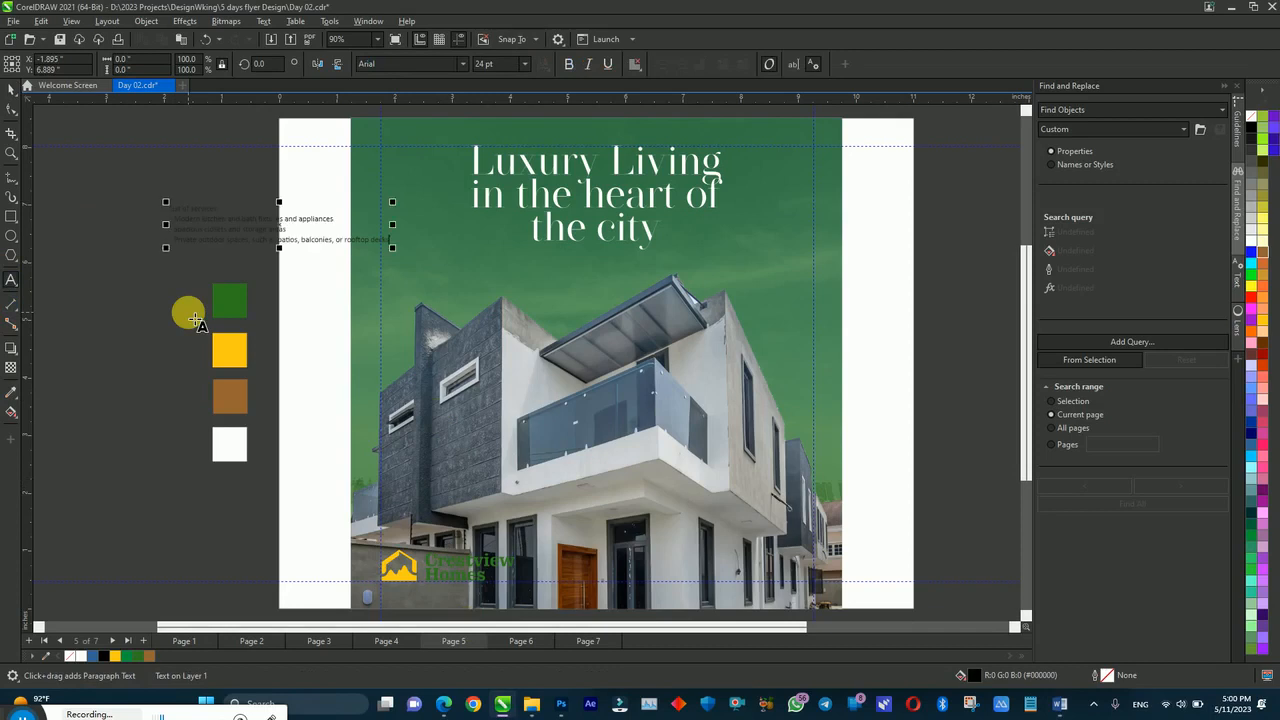
click(443, 704)
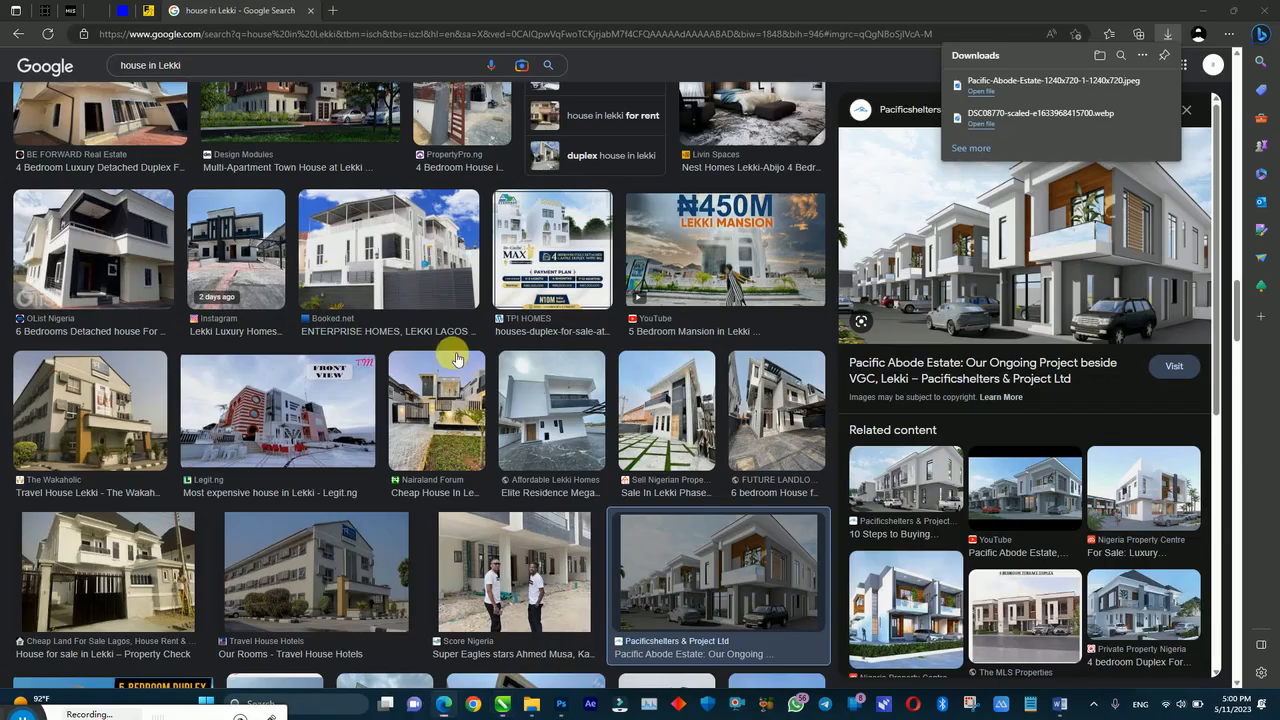
Step: Open a new browser tab and try loading Pinterest, then return to CorelDRAW
click(330, 14)
text(pinterest)
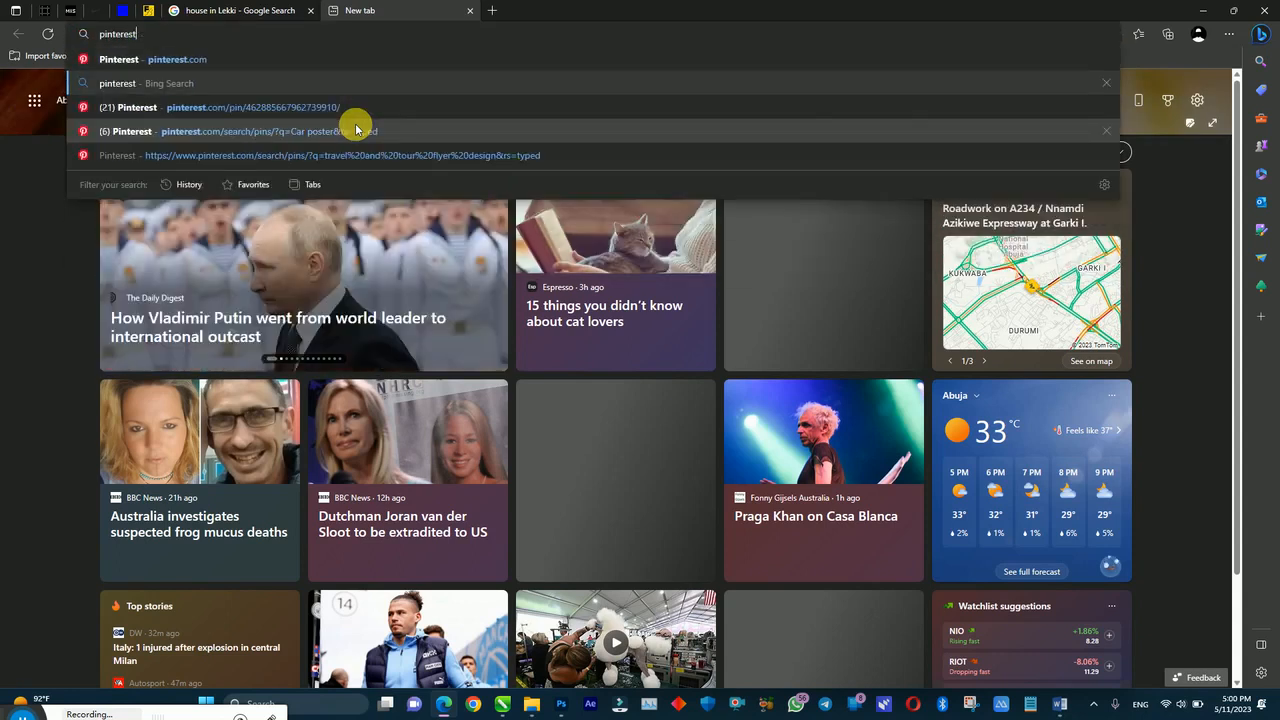
click(149, 62)
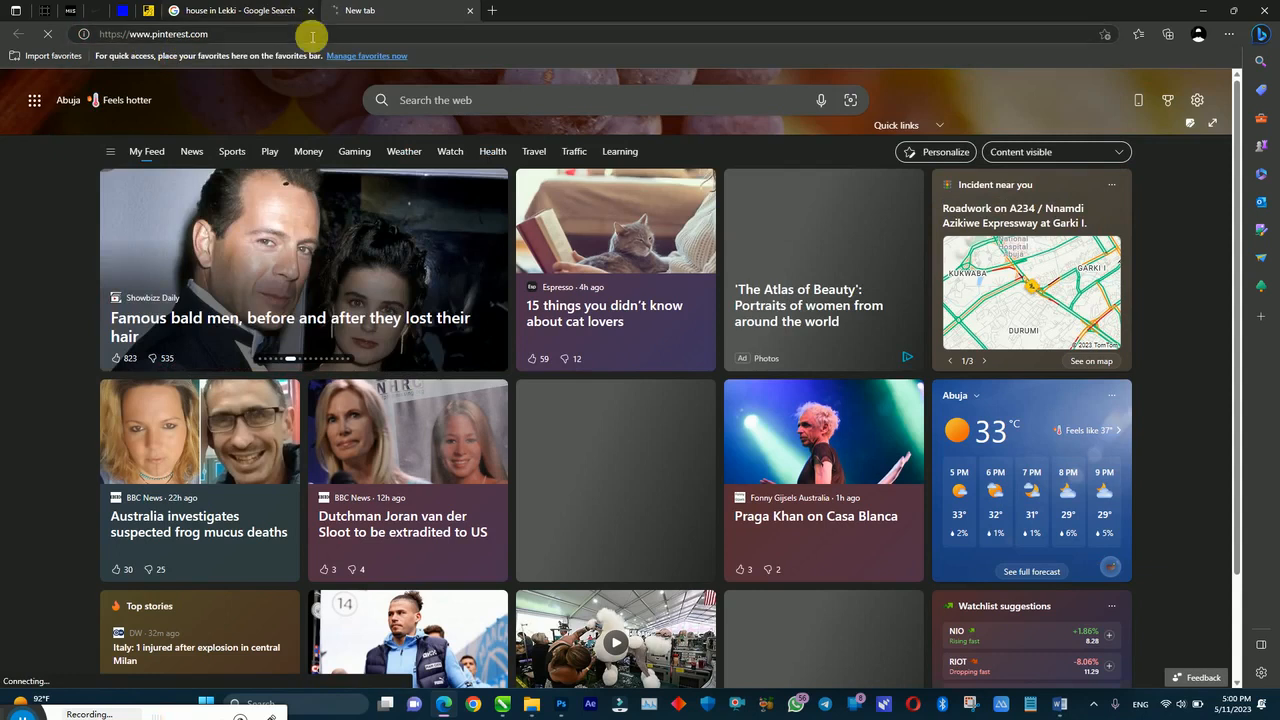
click(251, 10)
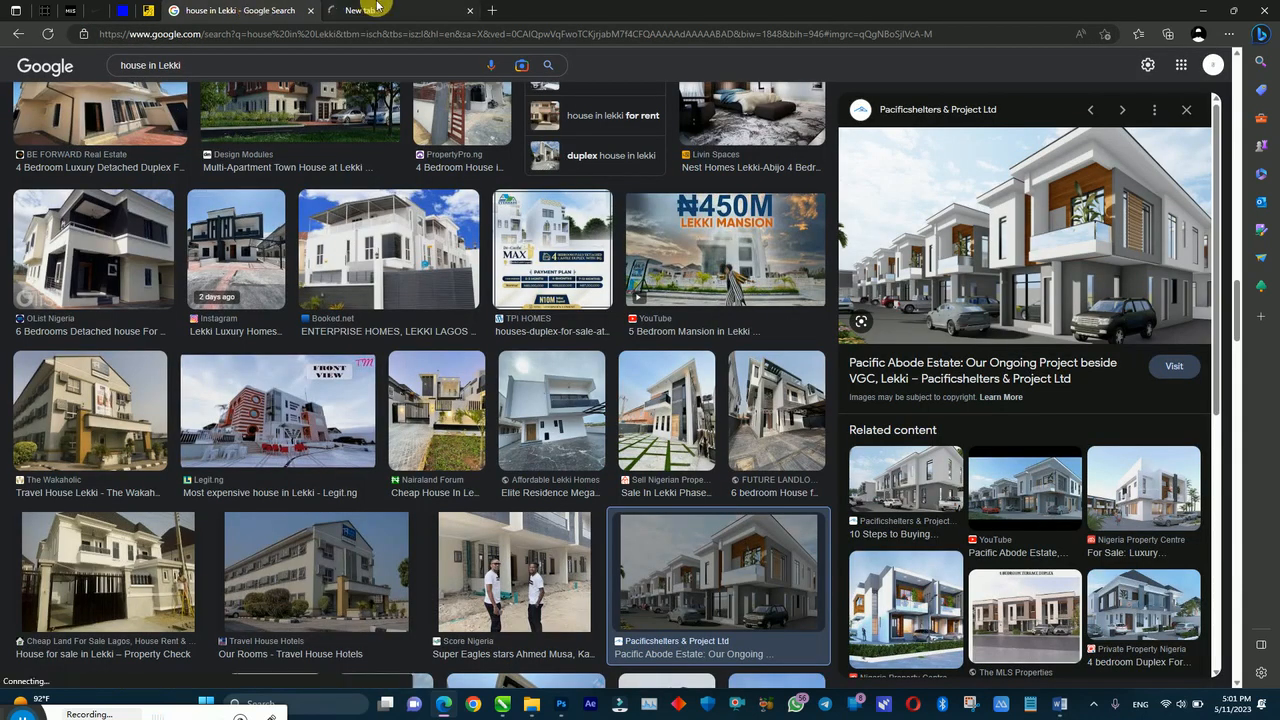
click(377, 6)
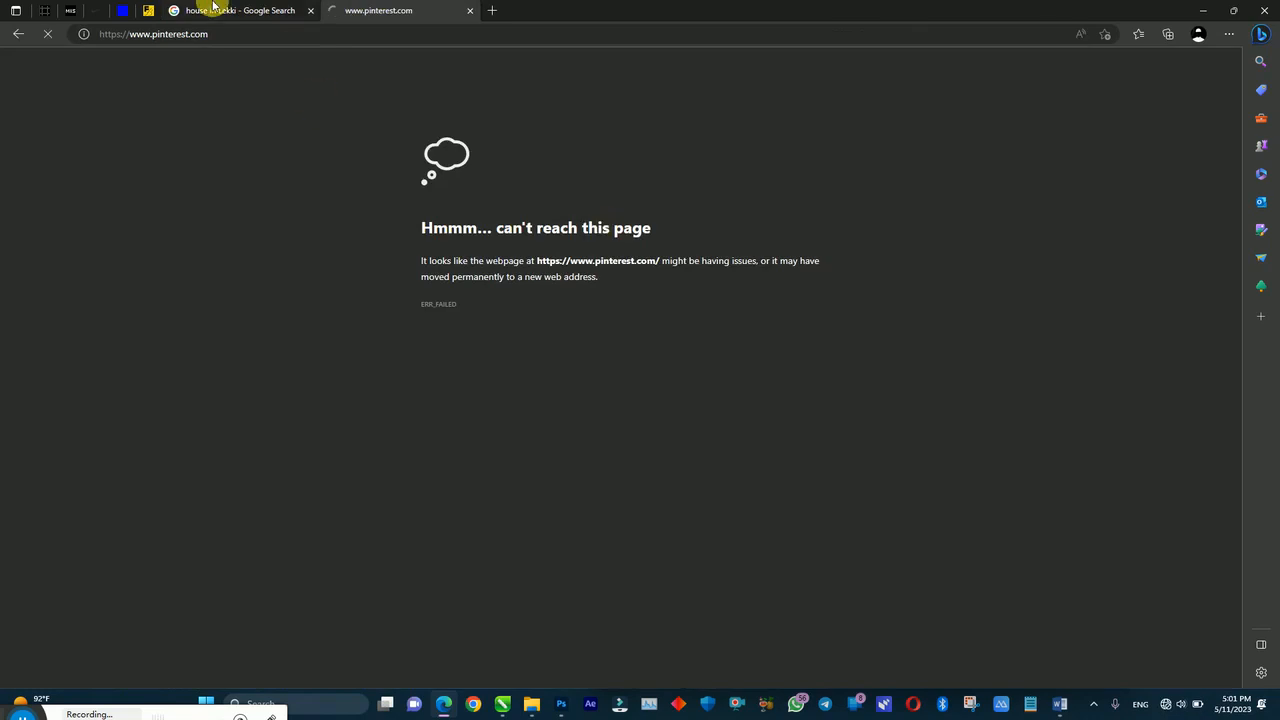
click(210, 10)
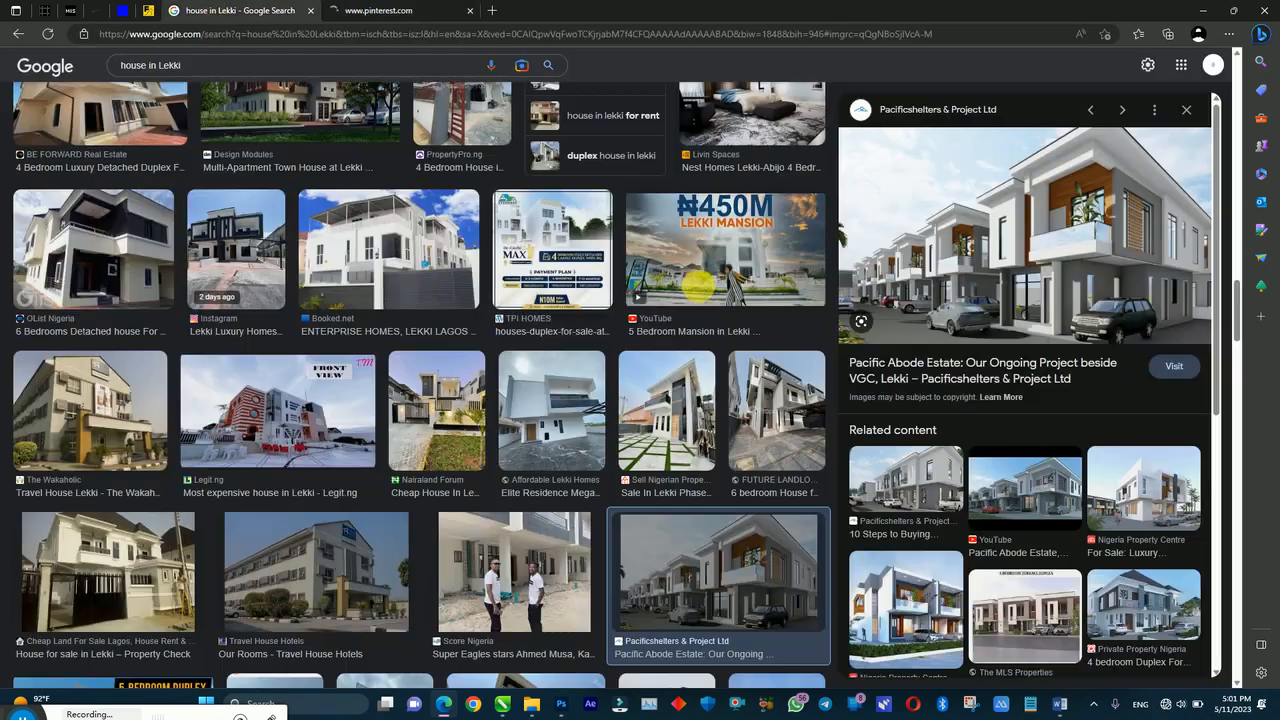
click(491, 10)
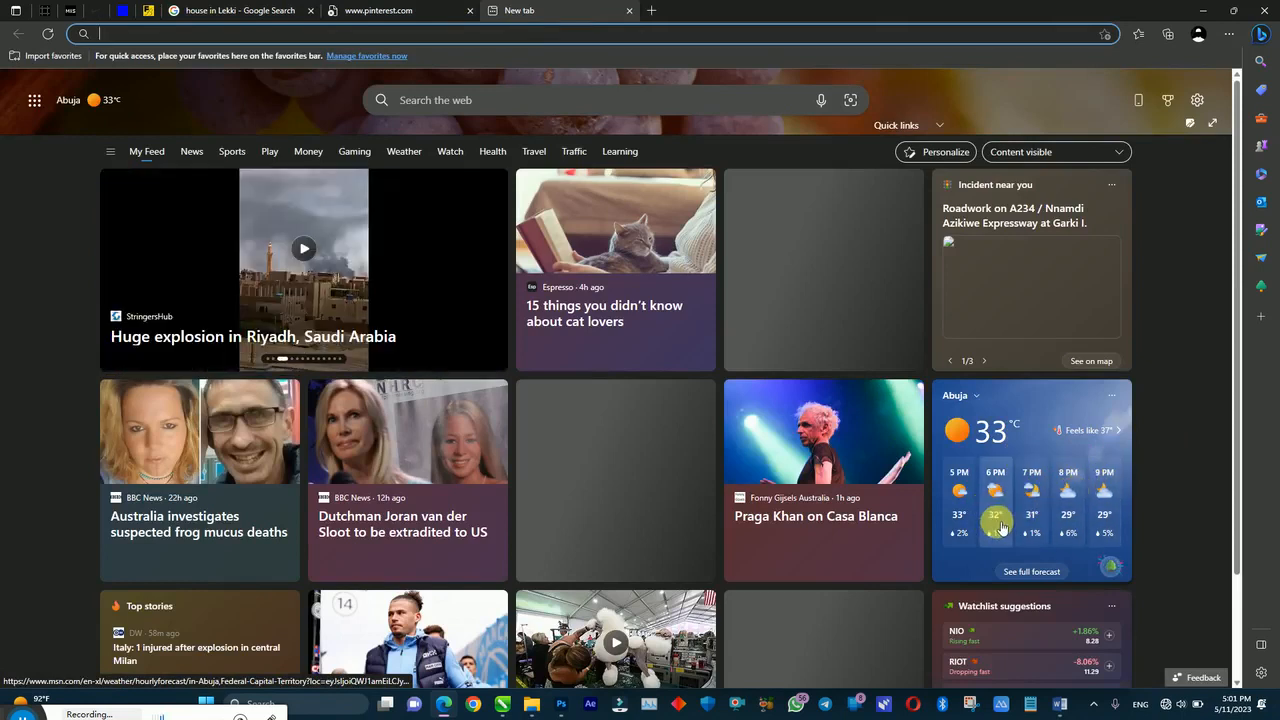
click(502, 704)
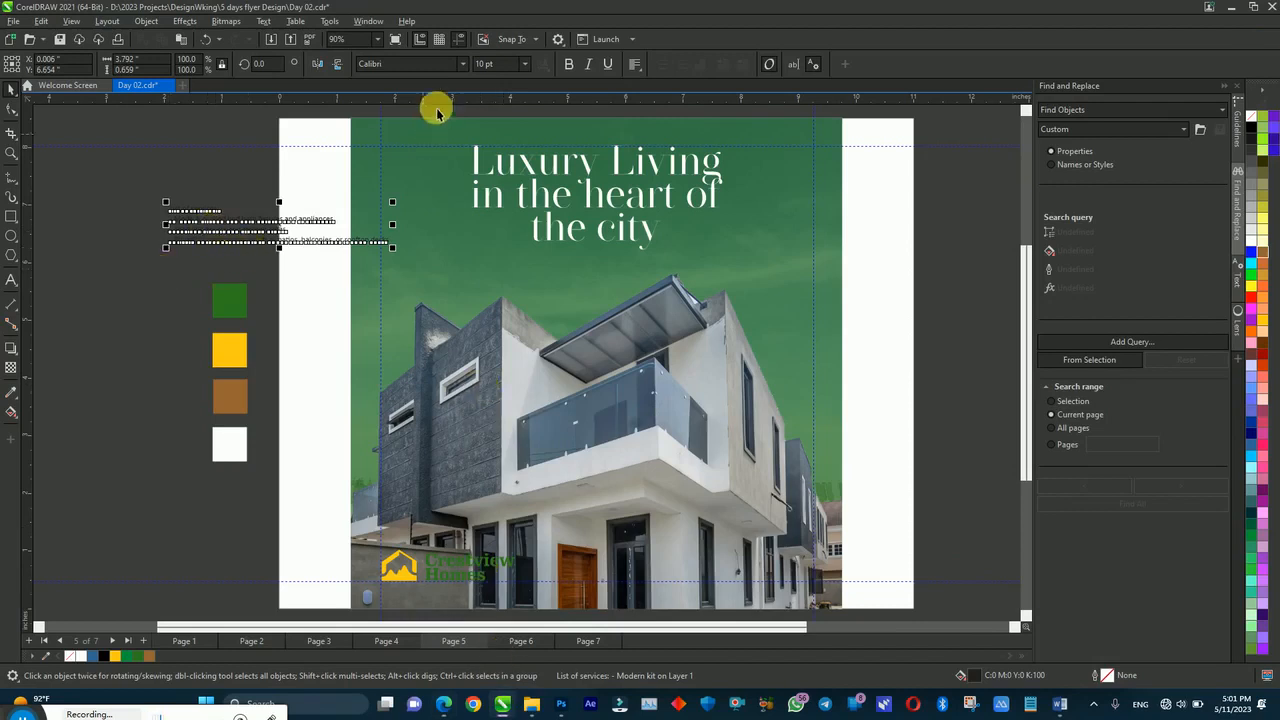
Step: Search the font list for 'montse' and apply Montserrat to the services text
click(447, 701)
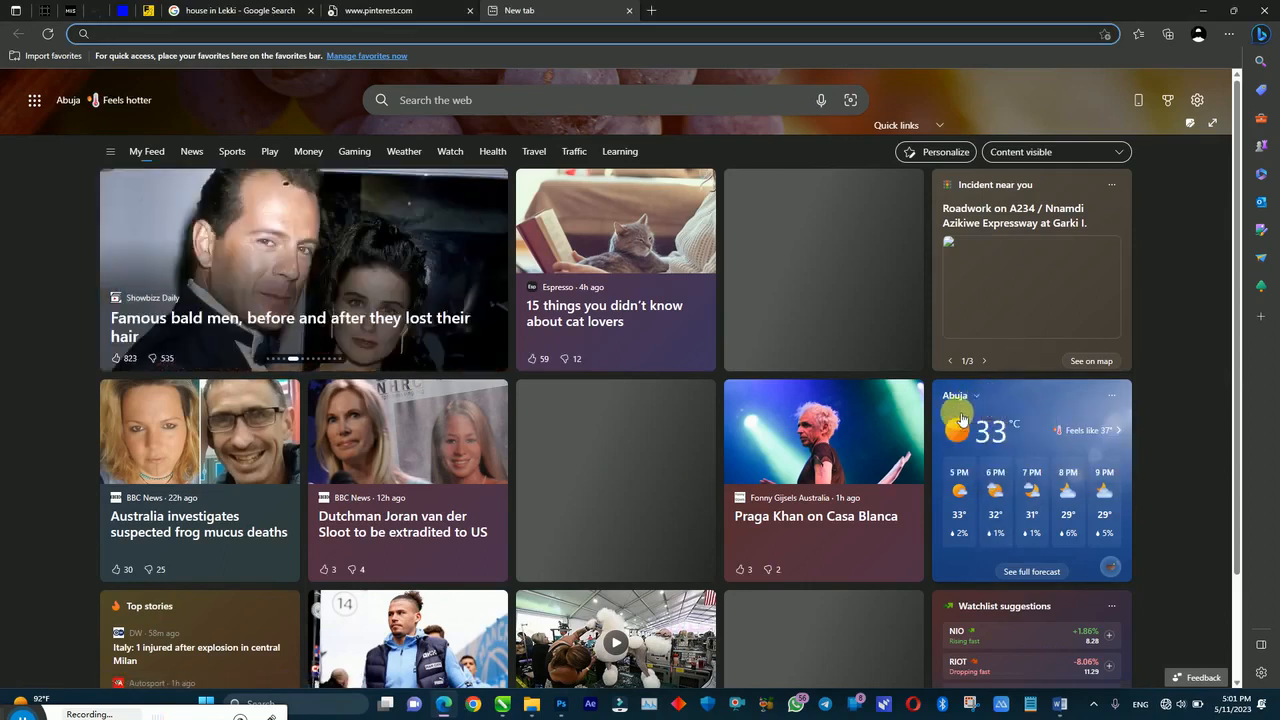
click(502, 704)
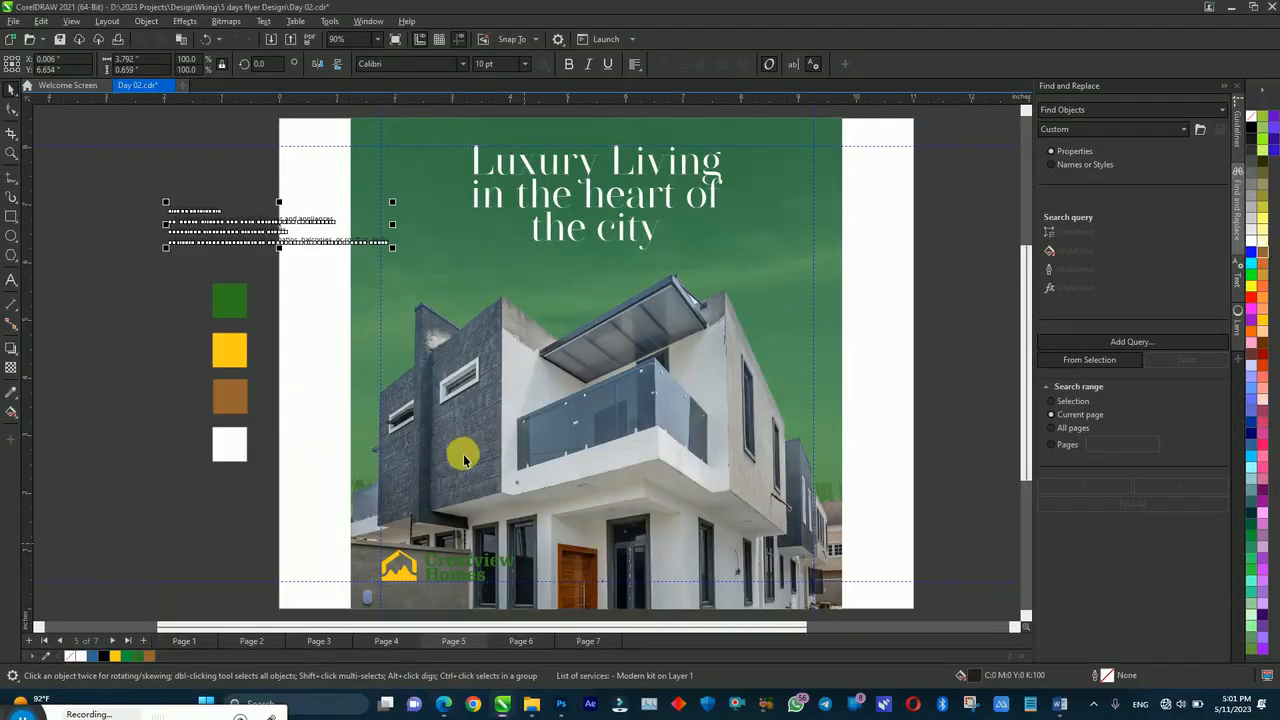
click(466, 65)
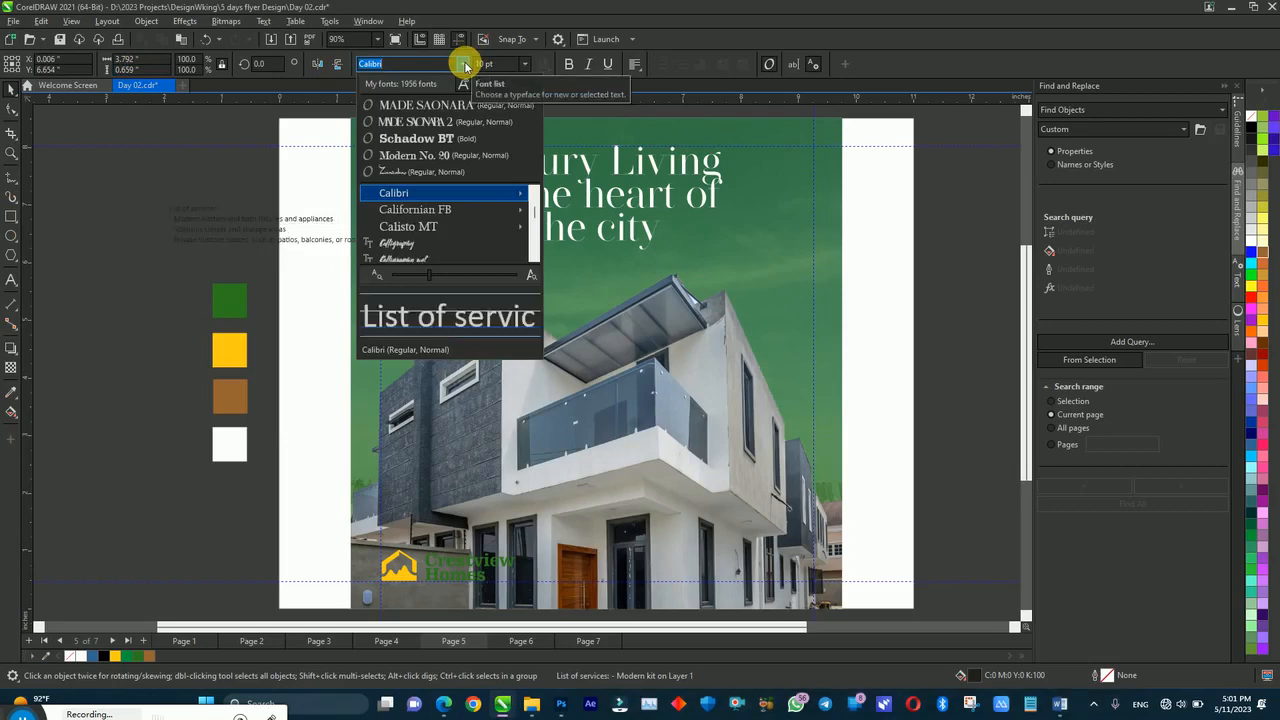
text(mon)
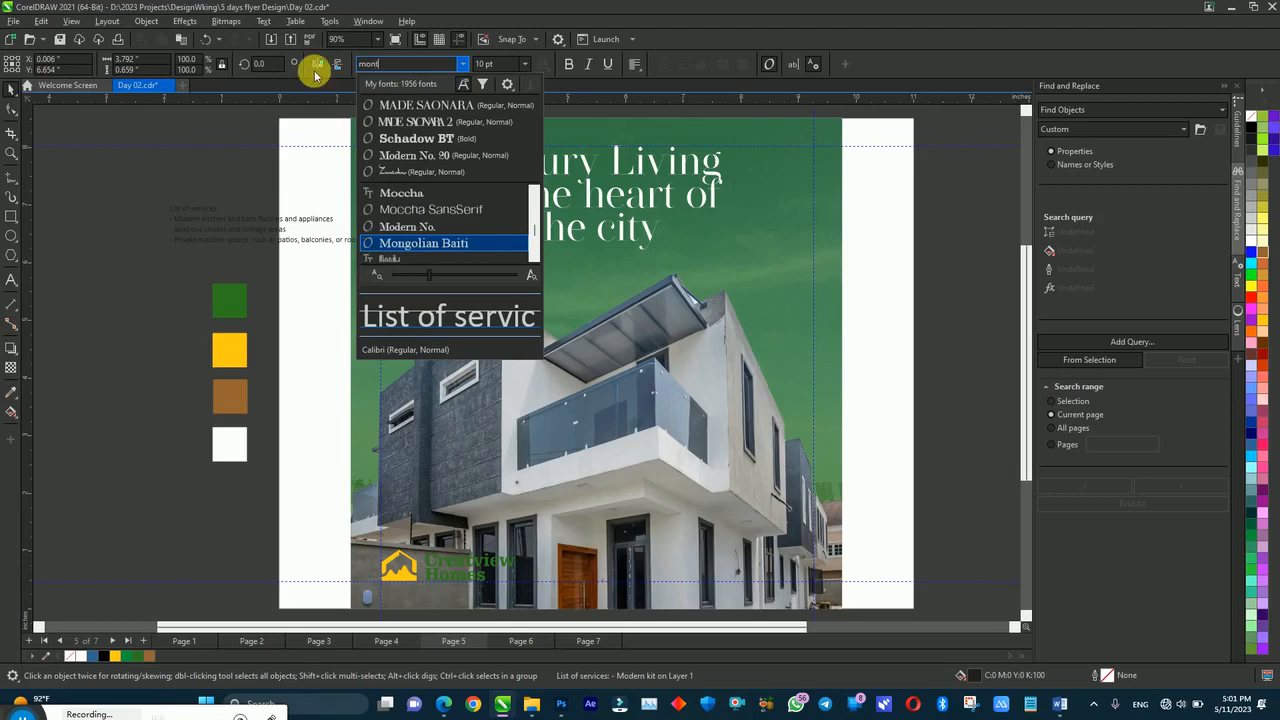
text(tse)
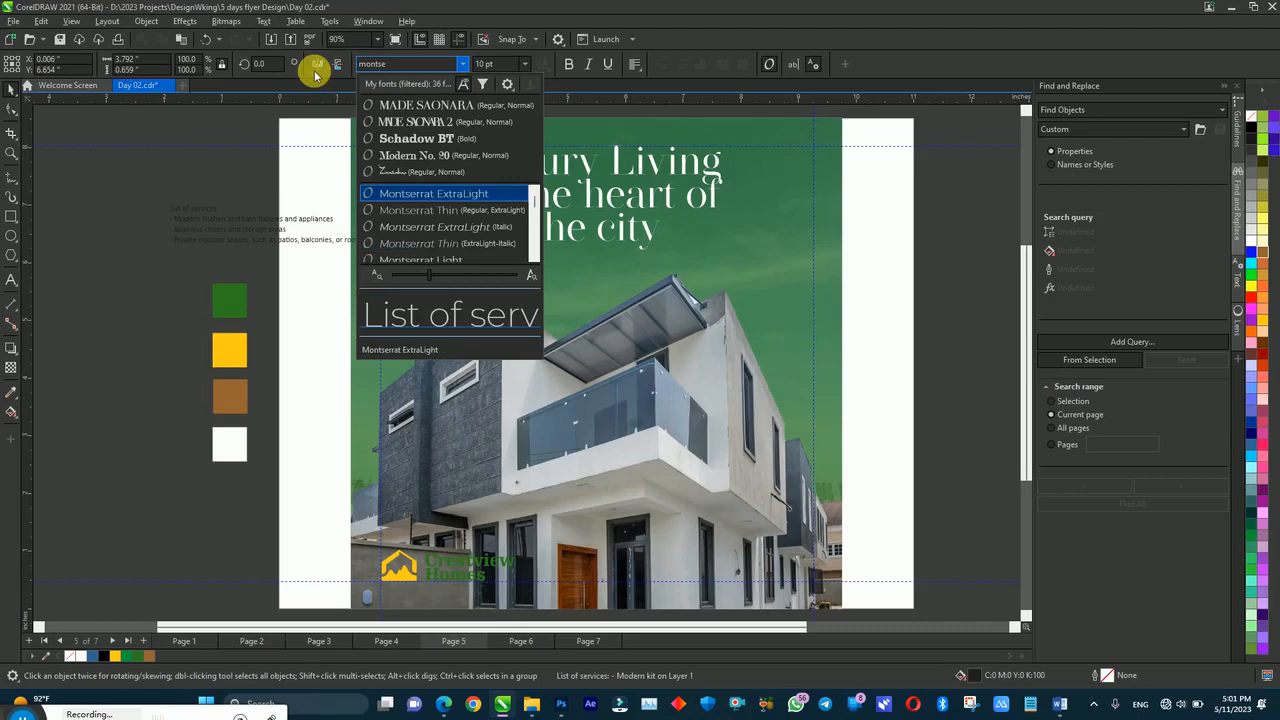
key(Escape)
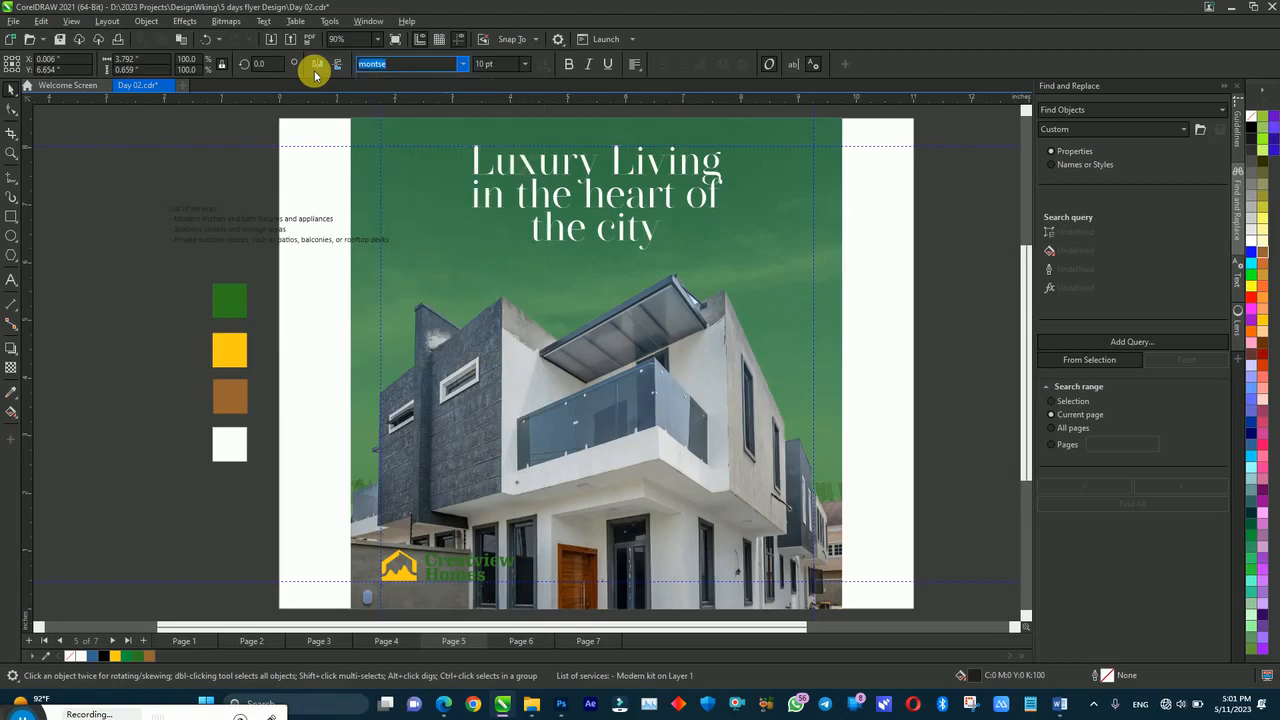
key(Return)
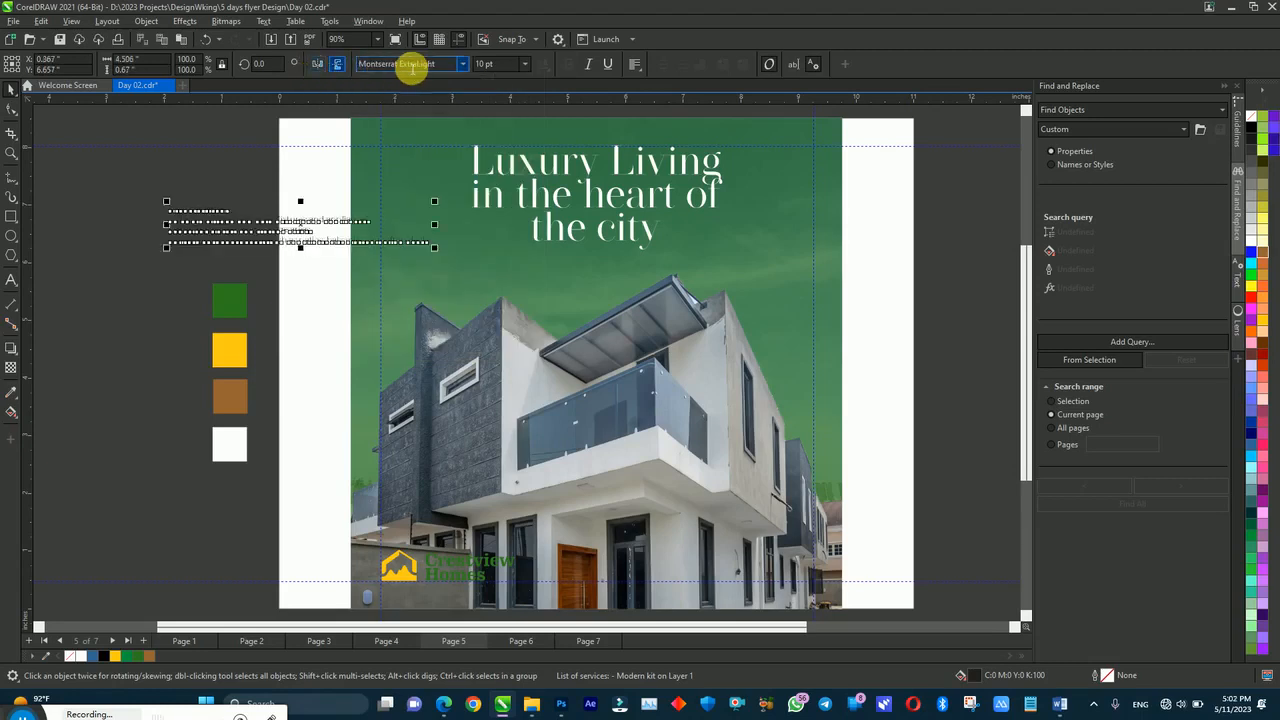
Step: Change the services text to the Montserrat SemiBold weight
click(526, 64)
click(528, 68)
click(461, 64)
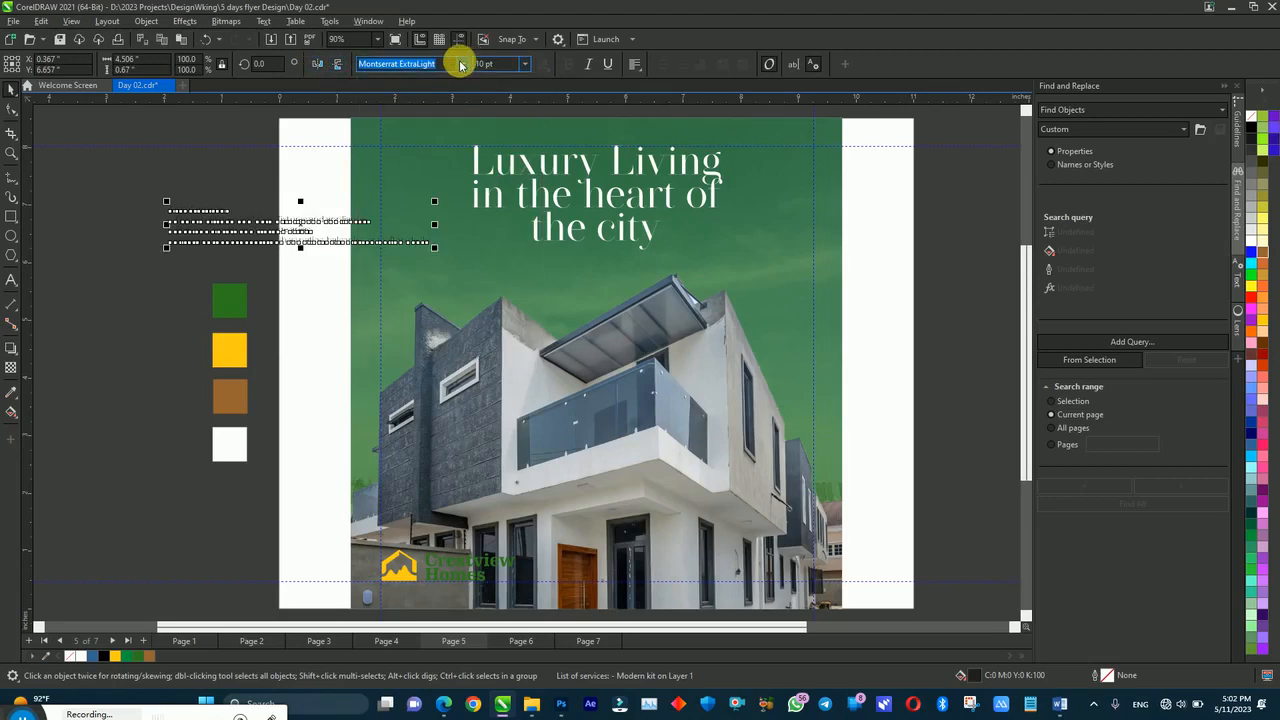
click(461, 64)
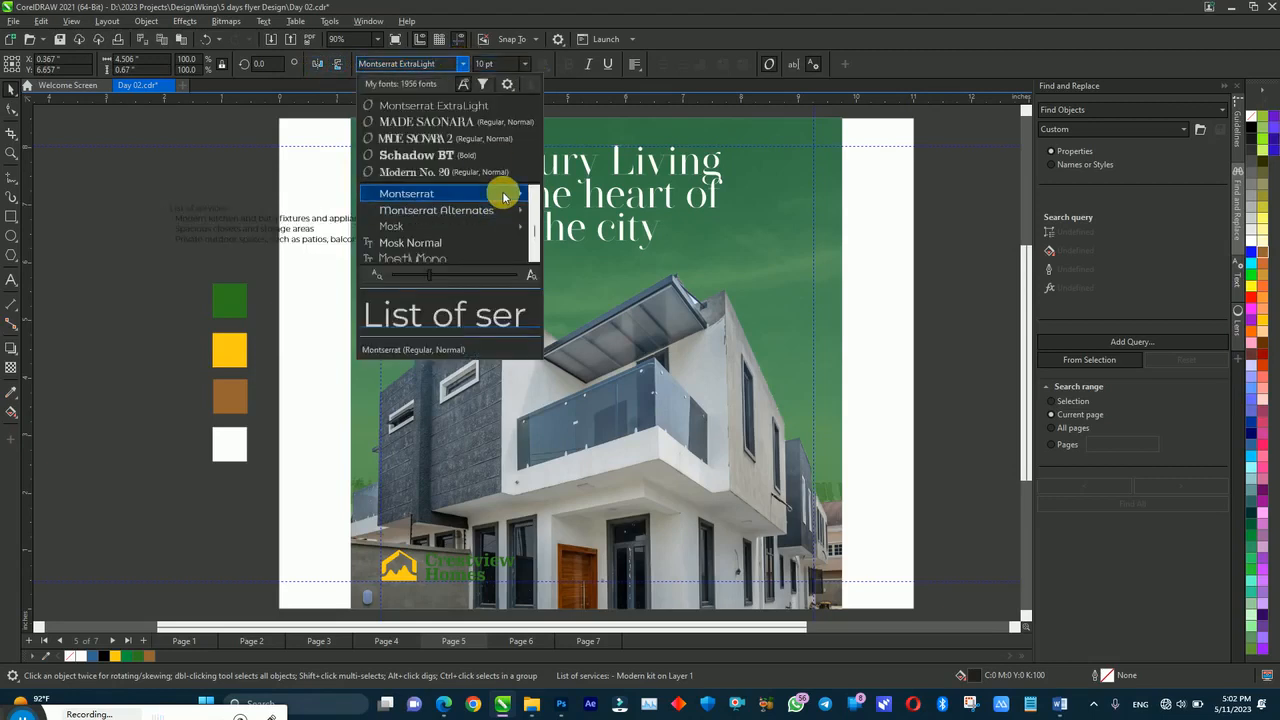
mouse_move(504, 195)
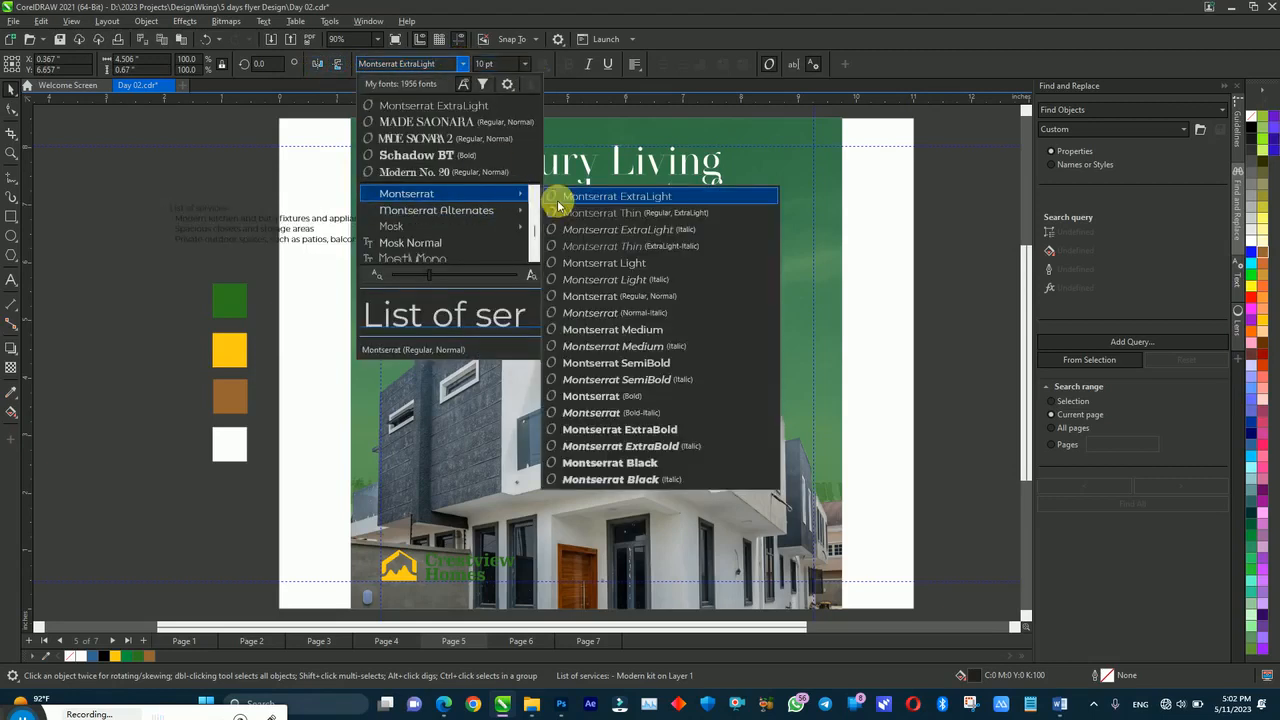
click(638, 363)
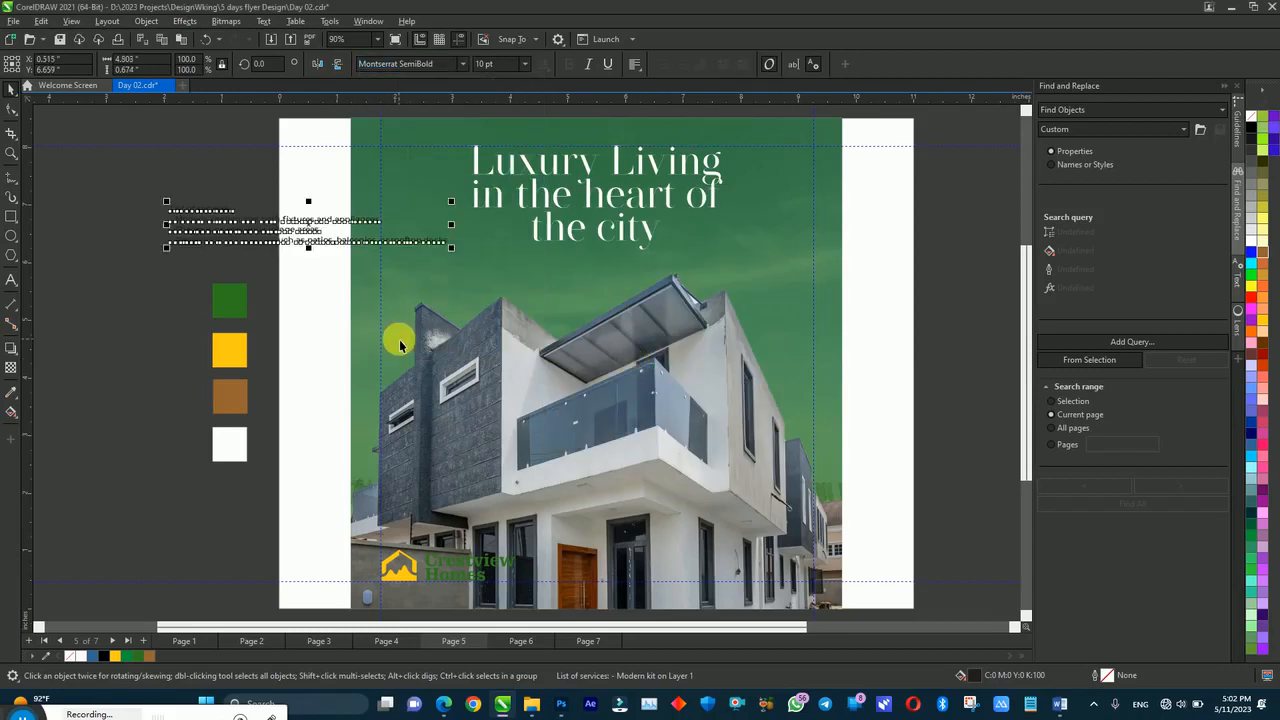
Step: Set the services text to 24 pt and widen its line spacing
drag(448, 245, 731, 338)
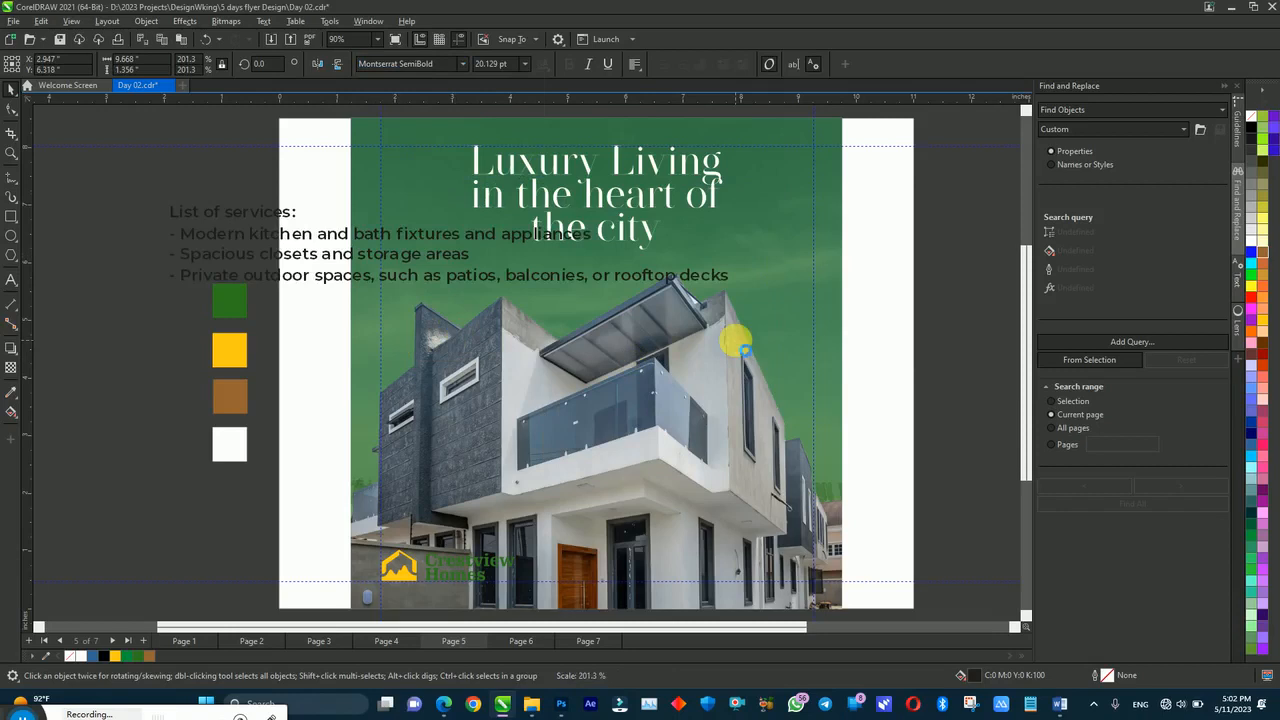
click(524, 64)
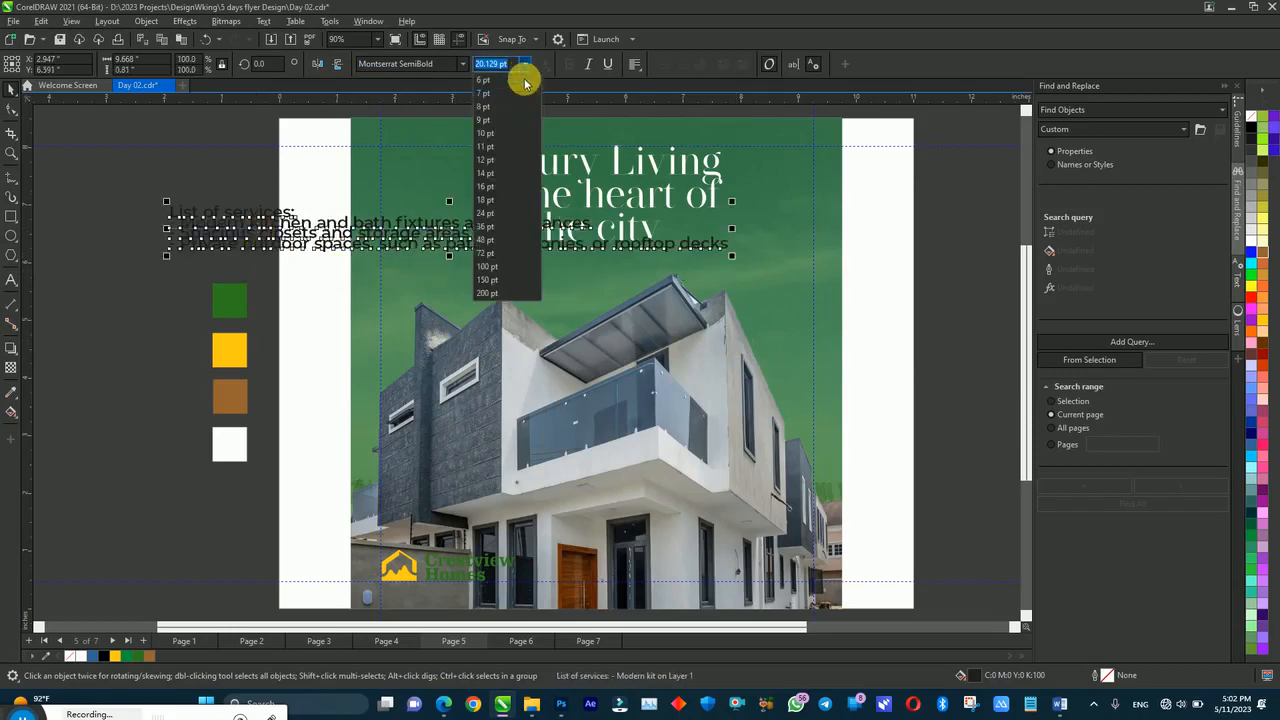
click(503, 211)
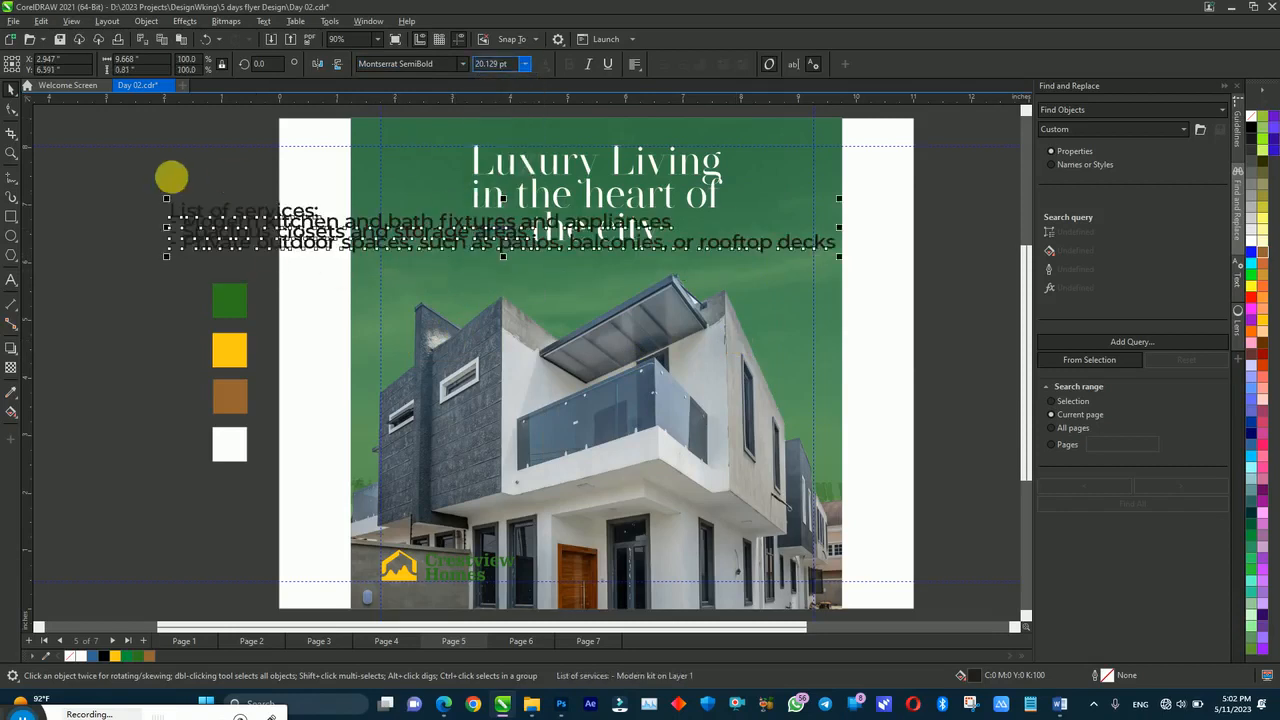
click(11, 108)
drag(165, 260, 168, 290)
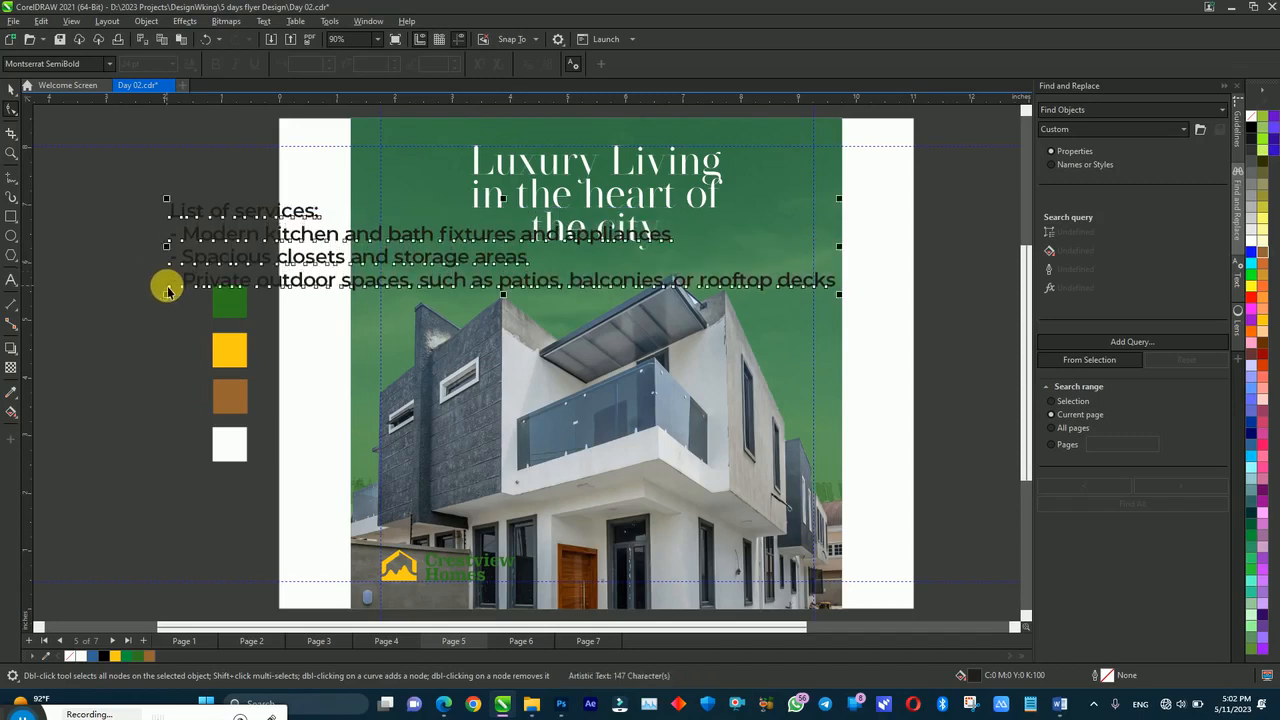
key(space)
Step: Break the first two services into short lines, adding a blank line after each
double_click(346, 236)
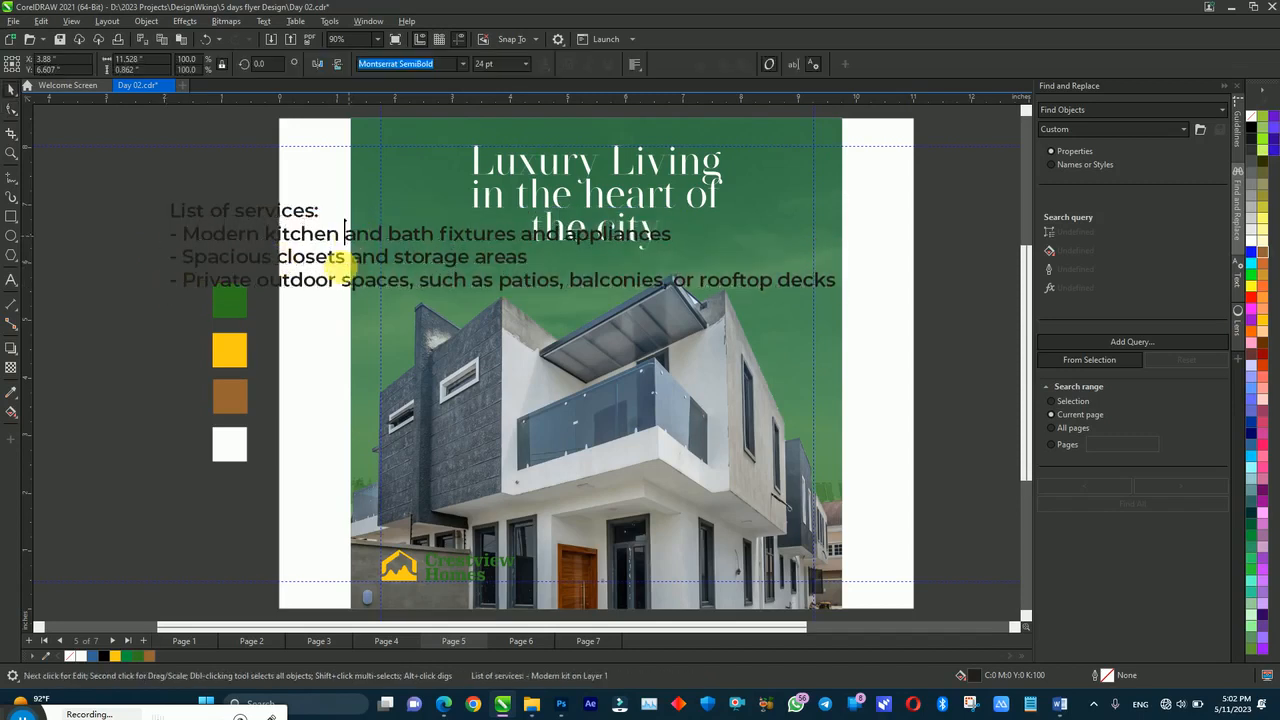
key(Return)
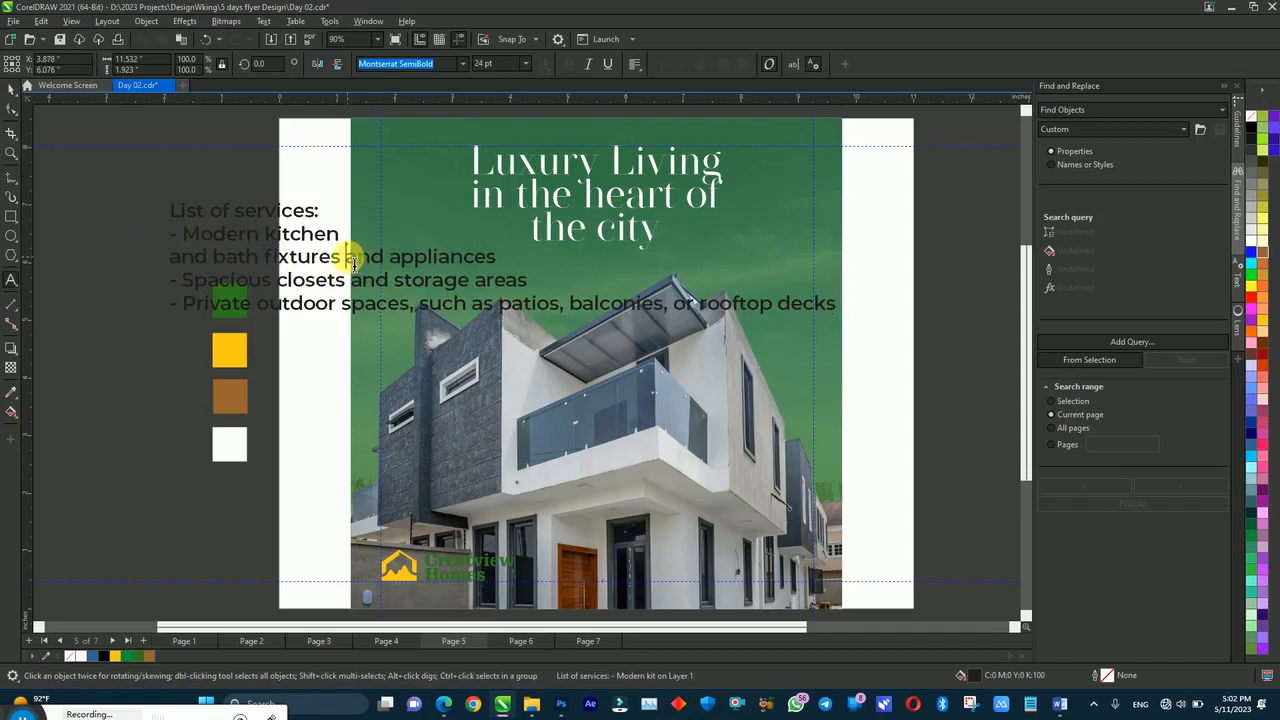
click(350, 258)
key(Return)
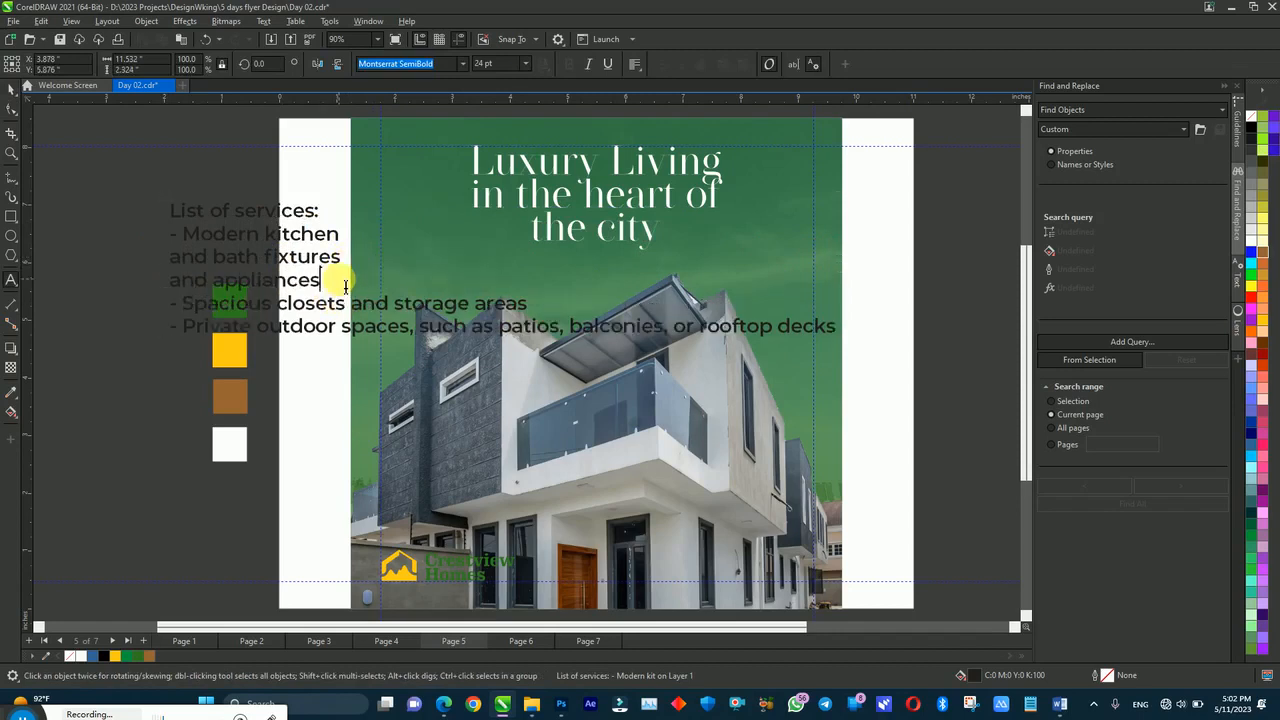
key(Return)
click(357, 328)
key(Return)
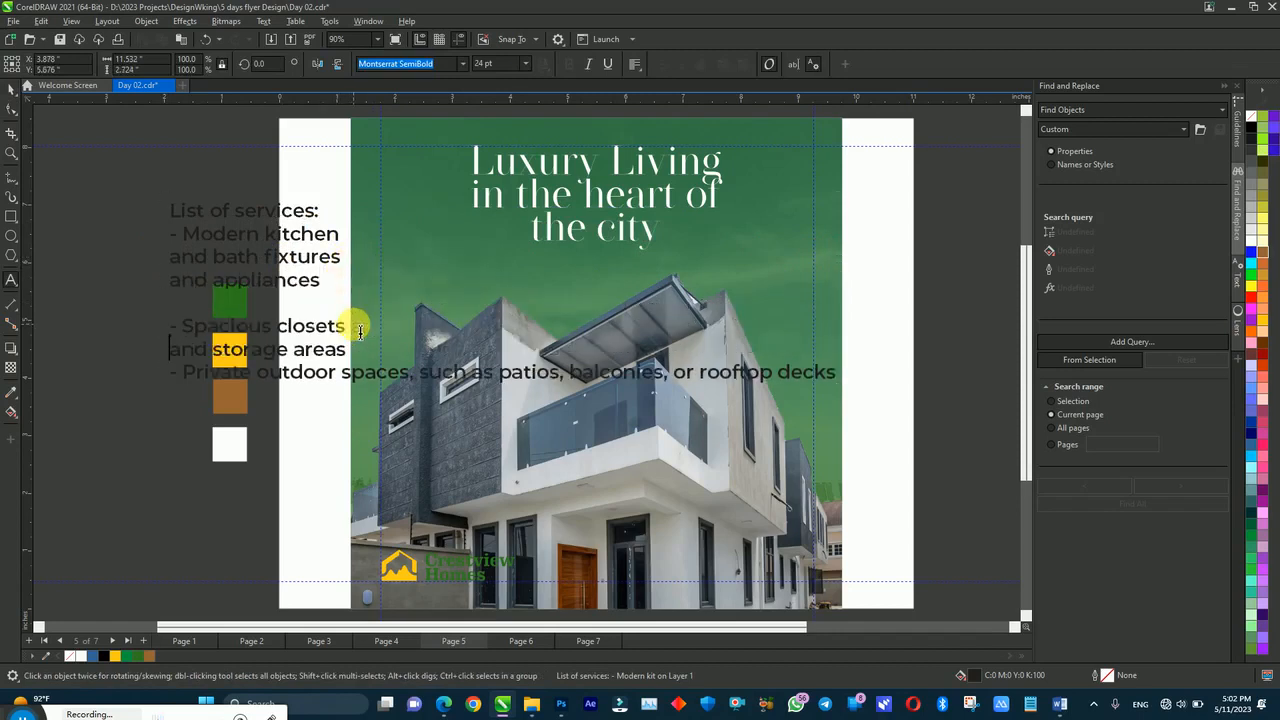
click(361, 354)
key(Return)
Step: Split the third service into lines: 'spaces, such as', 'patios, balconies', 'or rooftop decks'
click(355, 397)
key(Return)
click(330, 427)
key(Return)
click(345, 438)
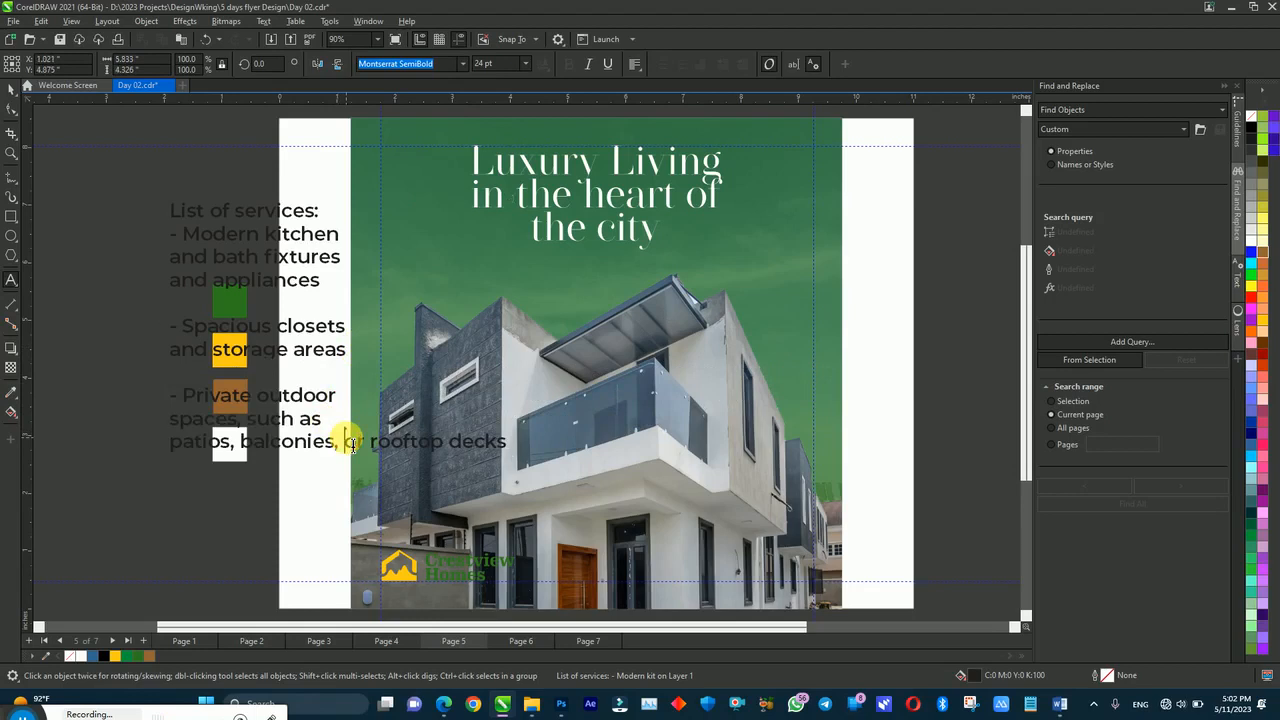
key(Return)
key(ctrl+space)
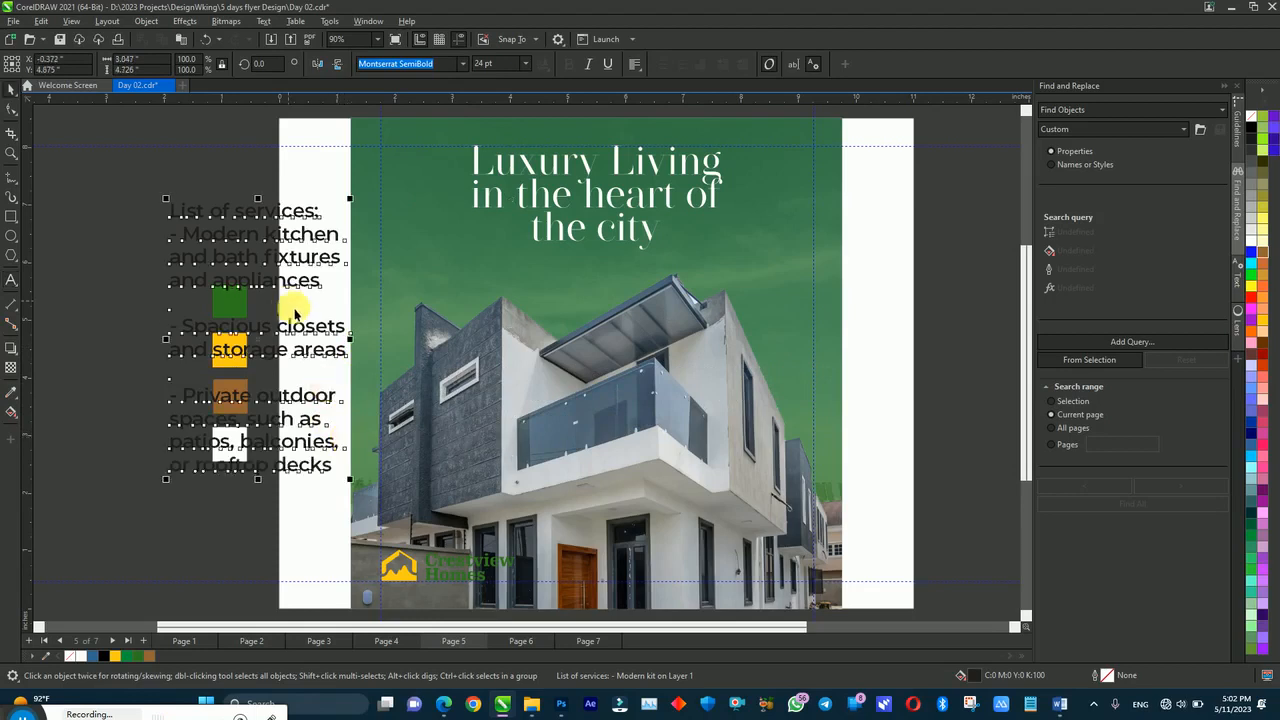
click(443, 704)
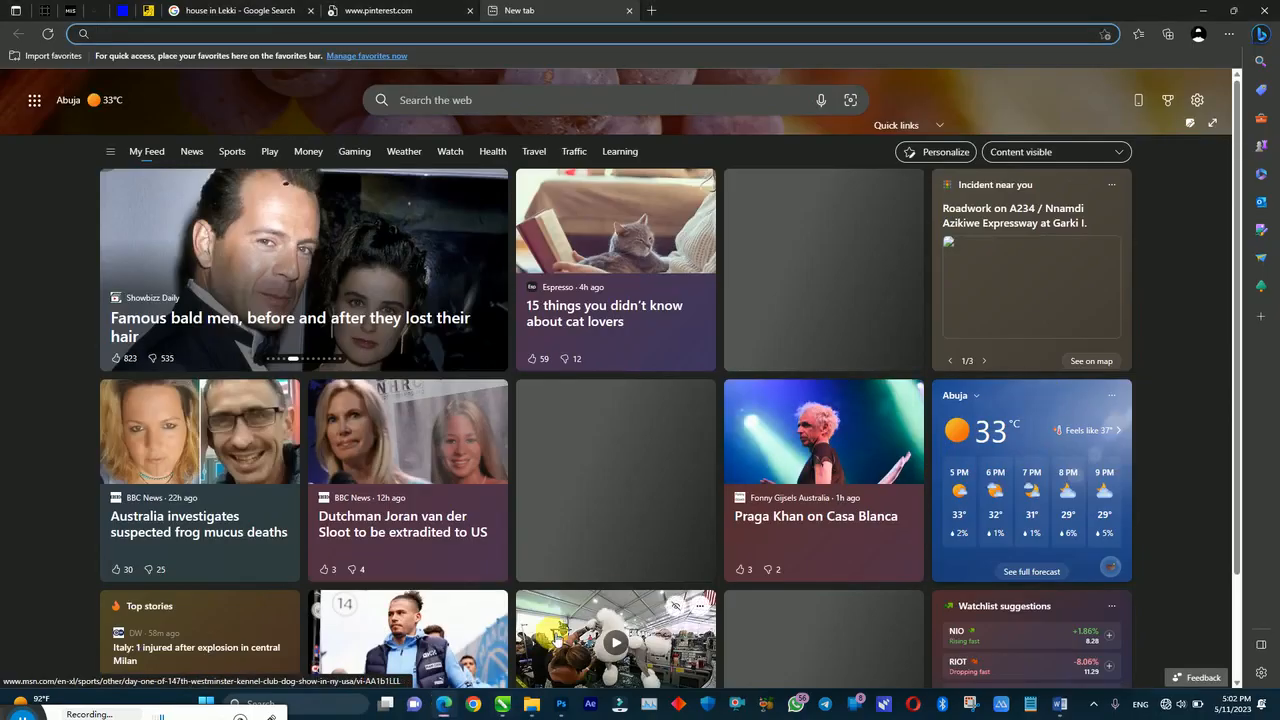
click(502, 704)
click(10, 216)
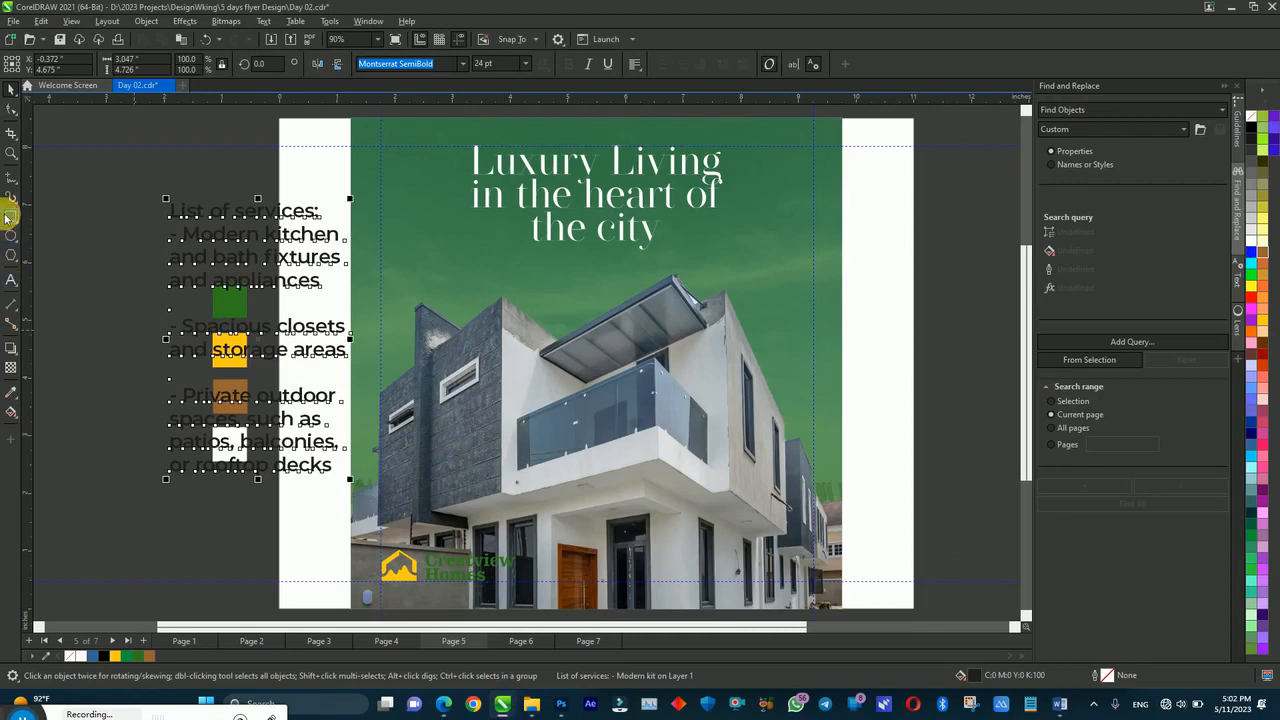
Step: Draw a tall deep yellow rectangle with no outline over the photo's right side
drag(662, 260, 808, 583)
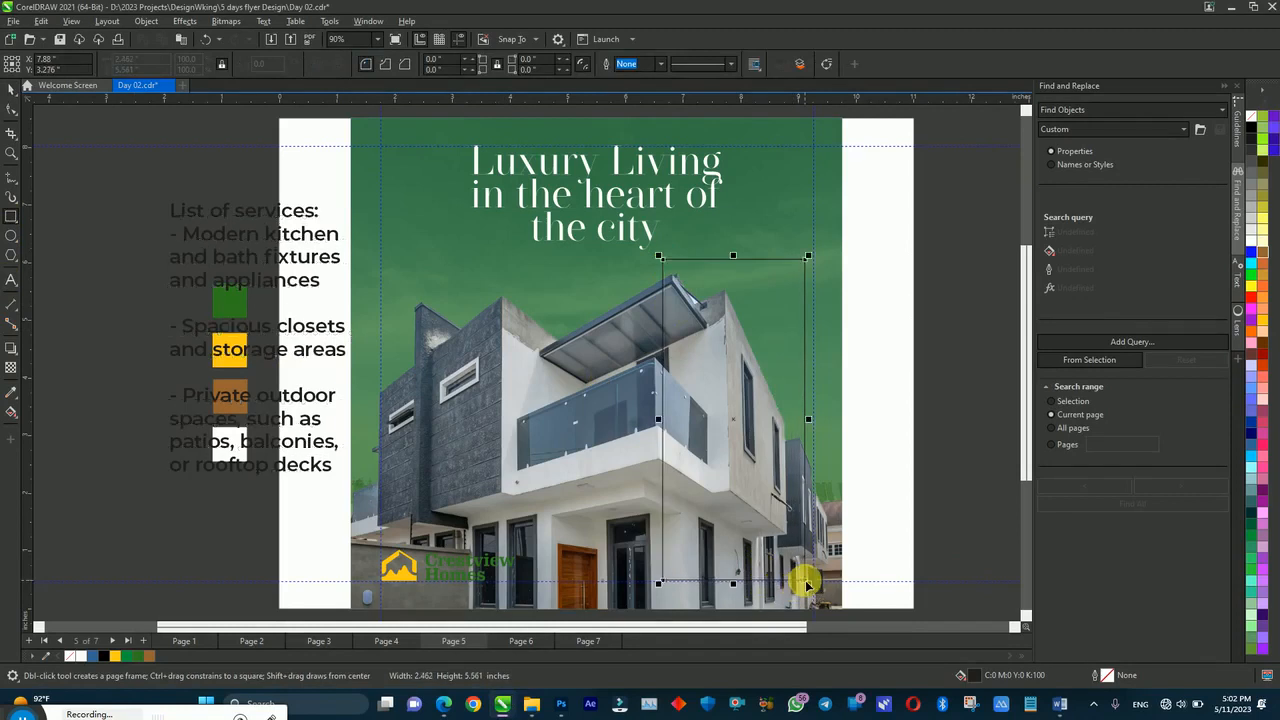
key(space)
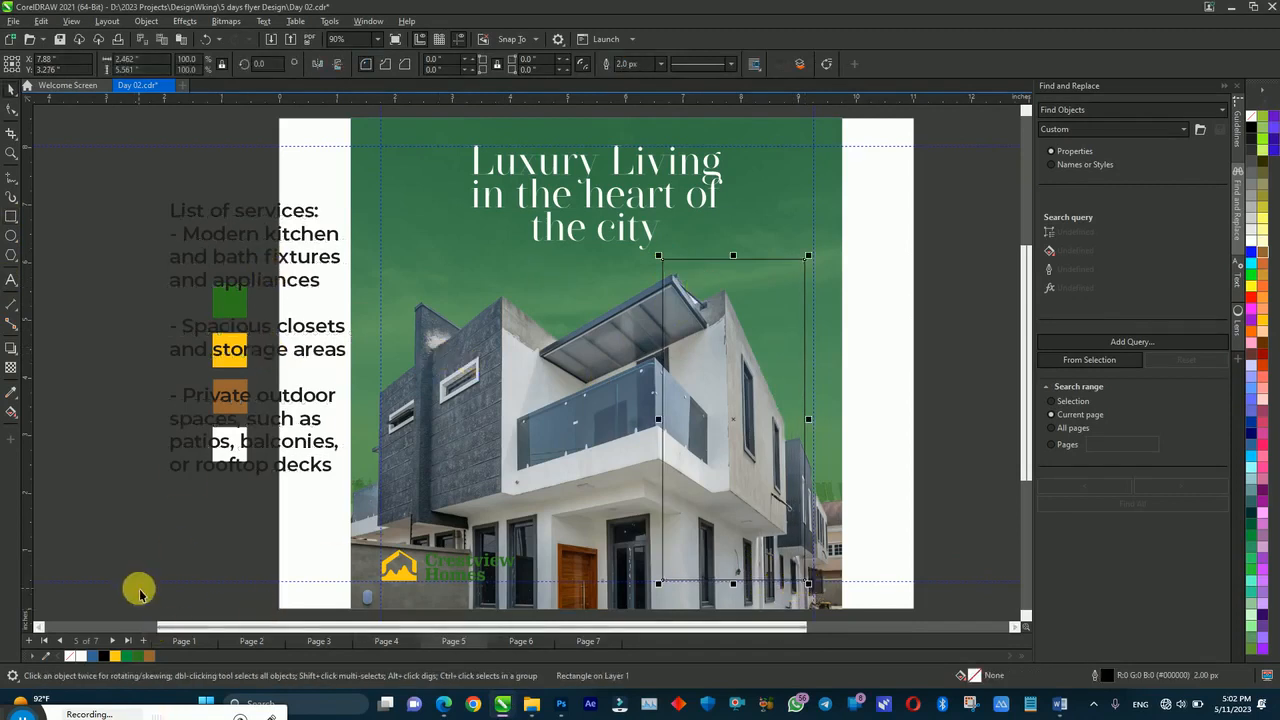
click(115, 656)
right_click(72, 656)
Step: Round the rectangle's corners, make it uniformly semi-transparent, and move the services list onto it
click(12, 114)
drag(664, 262, 677, 272)
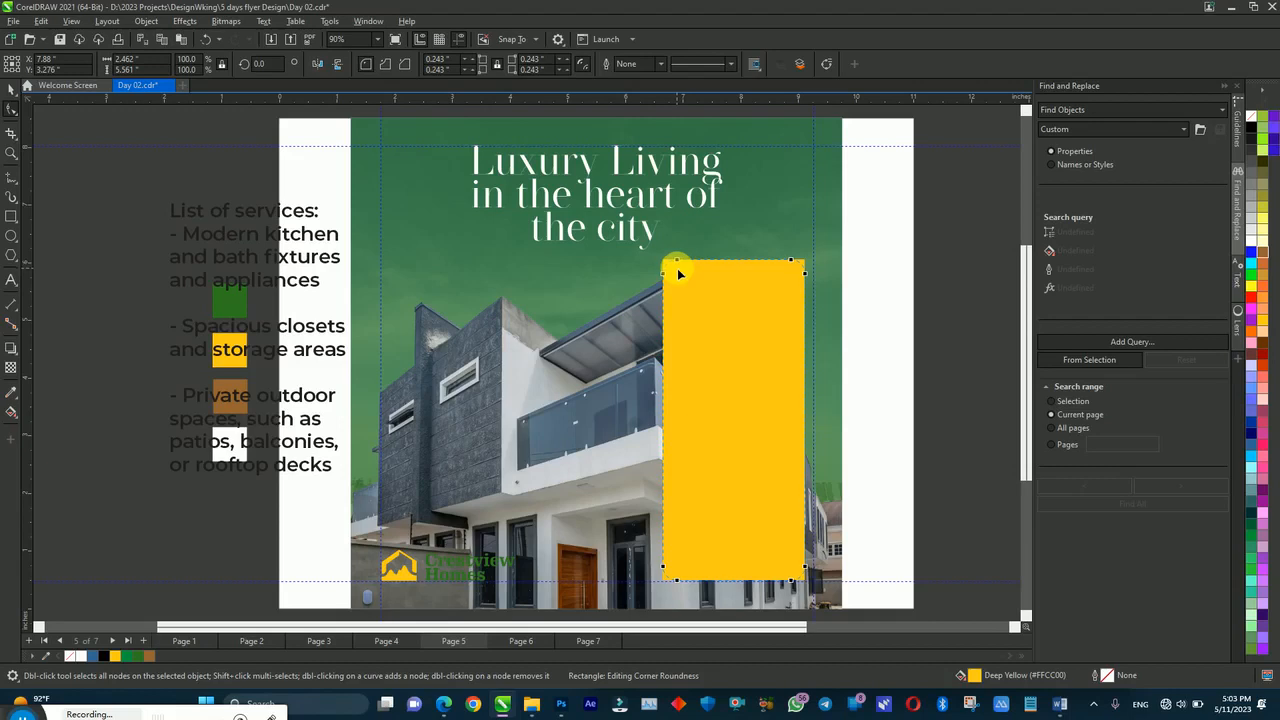
key(space)
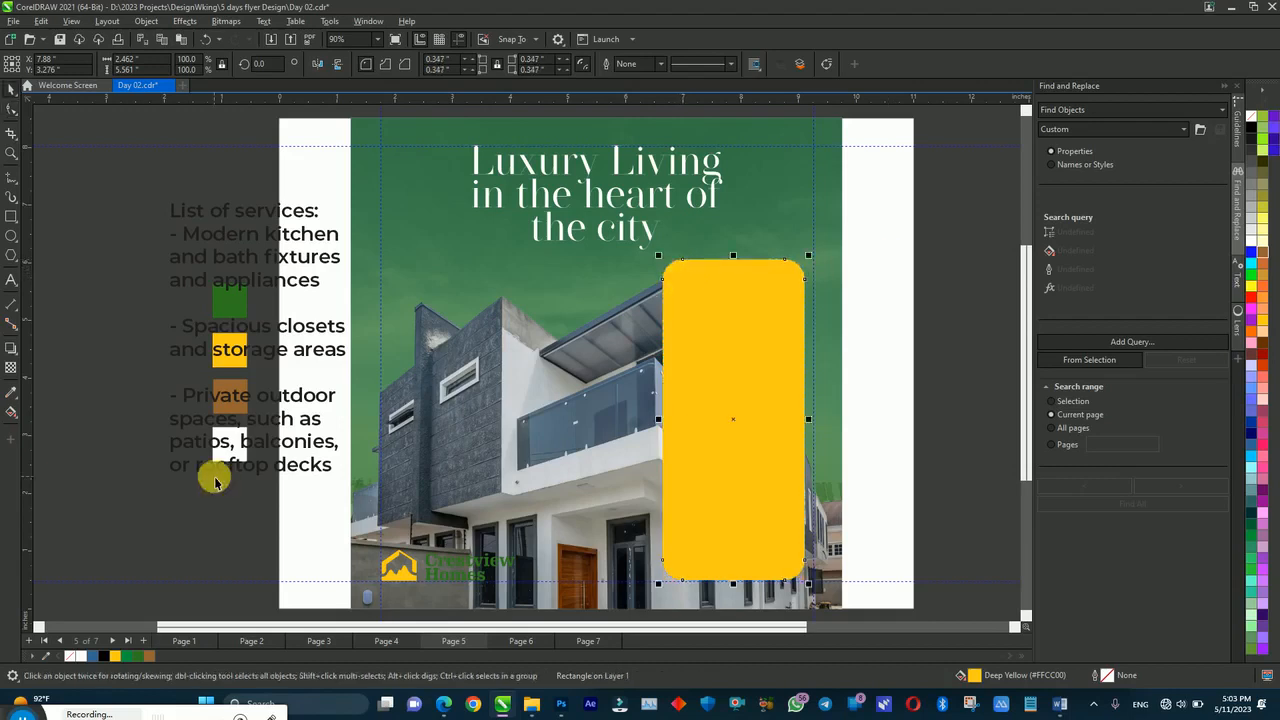
click(11, 367)
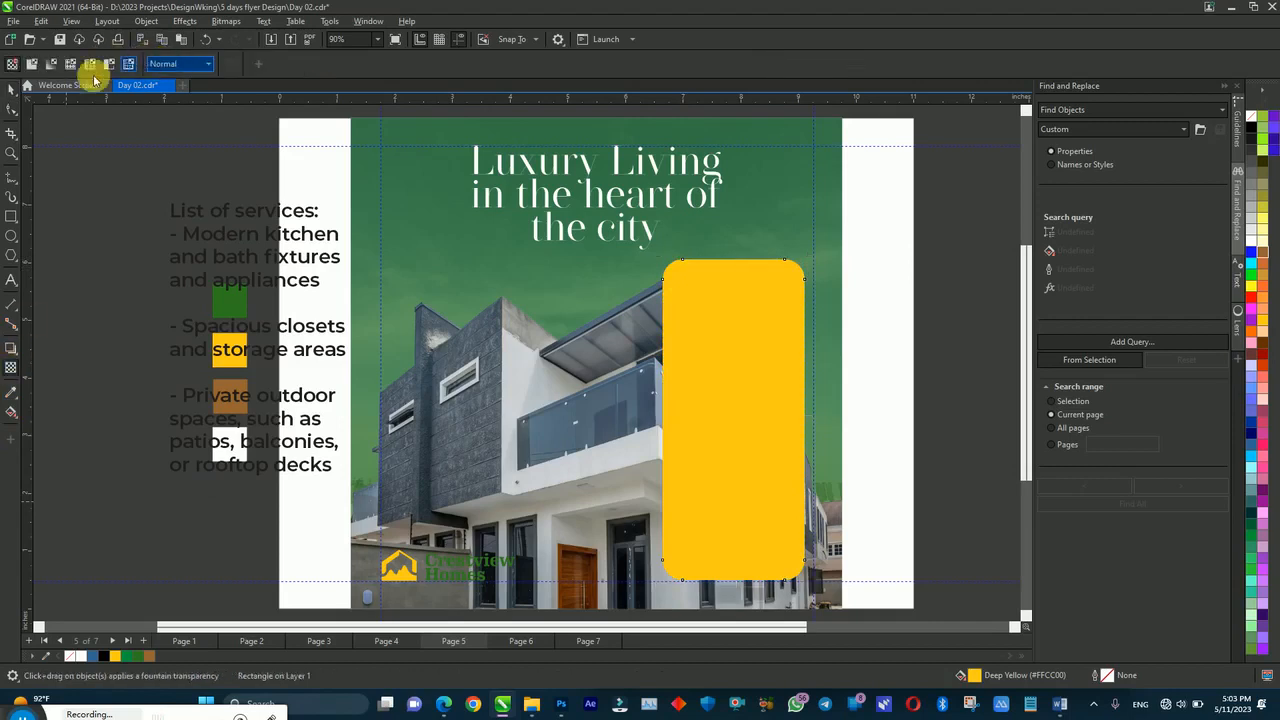
click(31, 64)
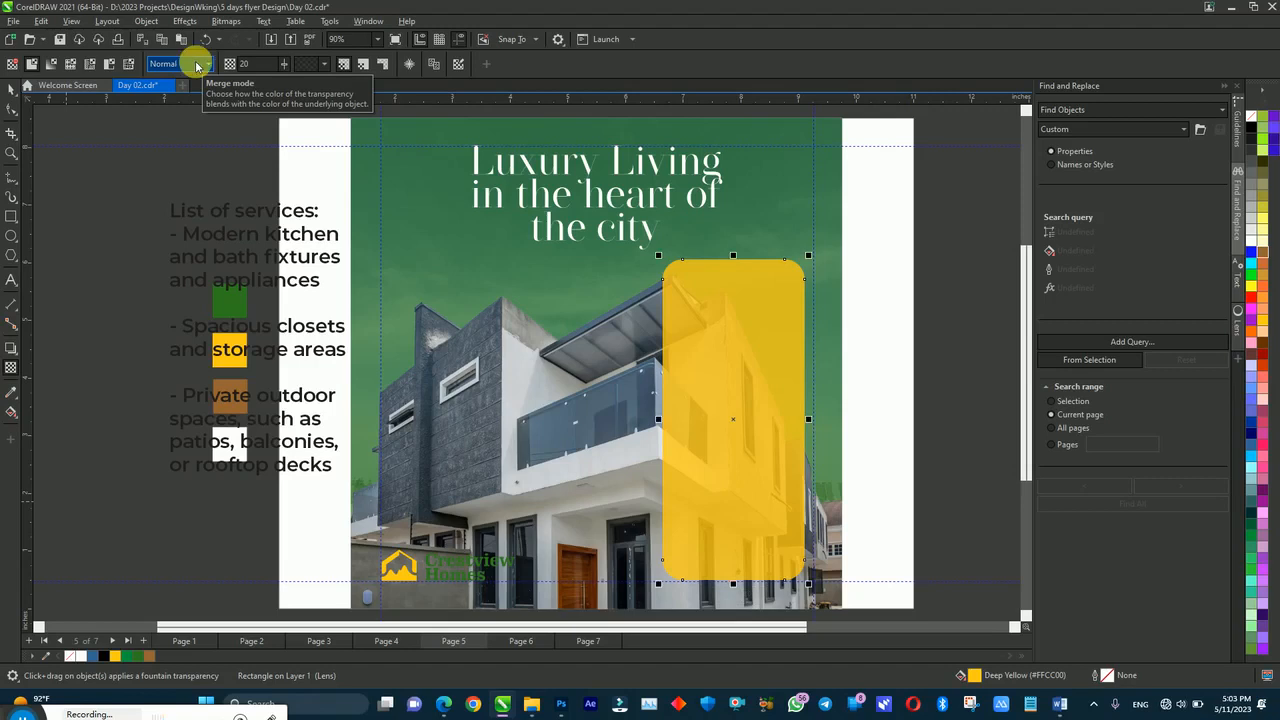
key(space)
drag(225, 234, 746, 334)
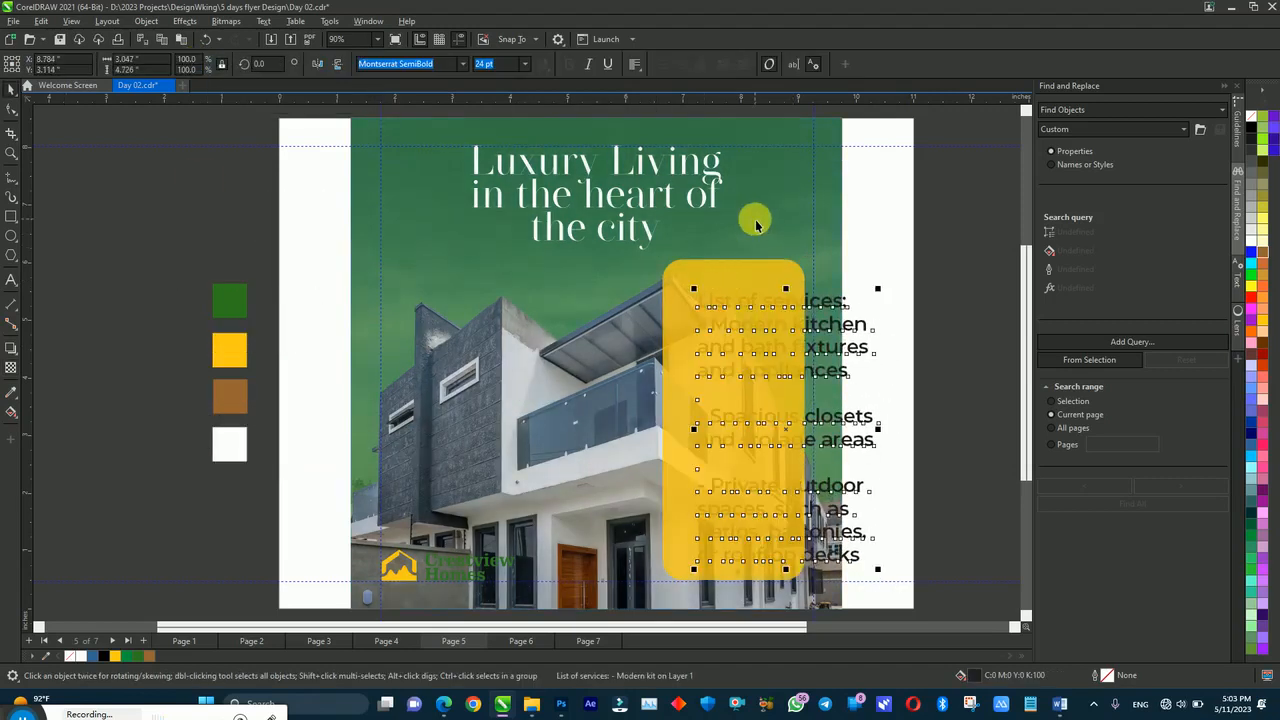
Step: Bring the services list in front, shrink it to about 11.8 pt, and tighten its line spacing
key(ctrl+Home)
drag(878, 571, 785, 531)
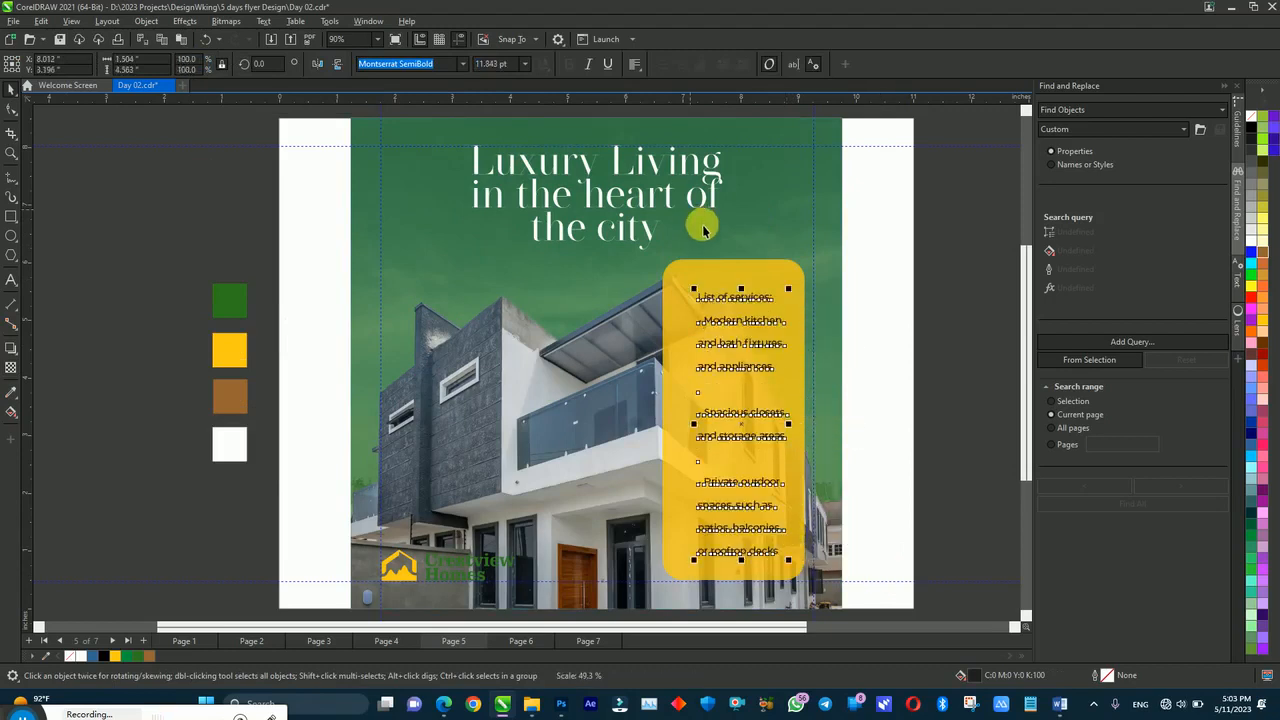
click(15, 111)
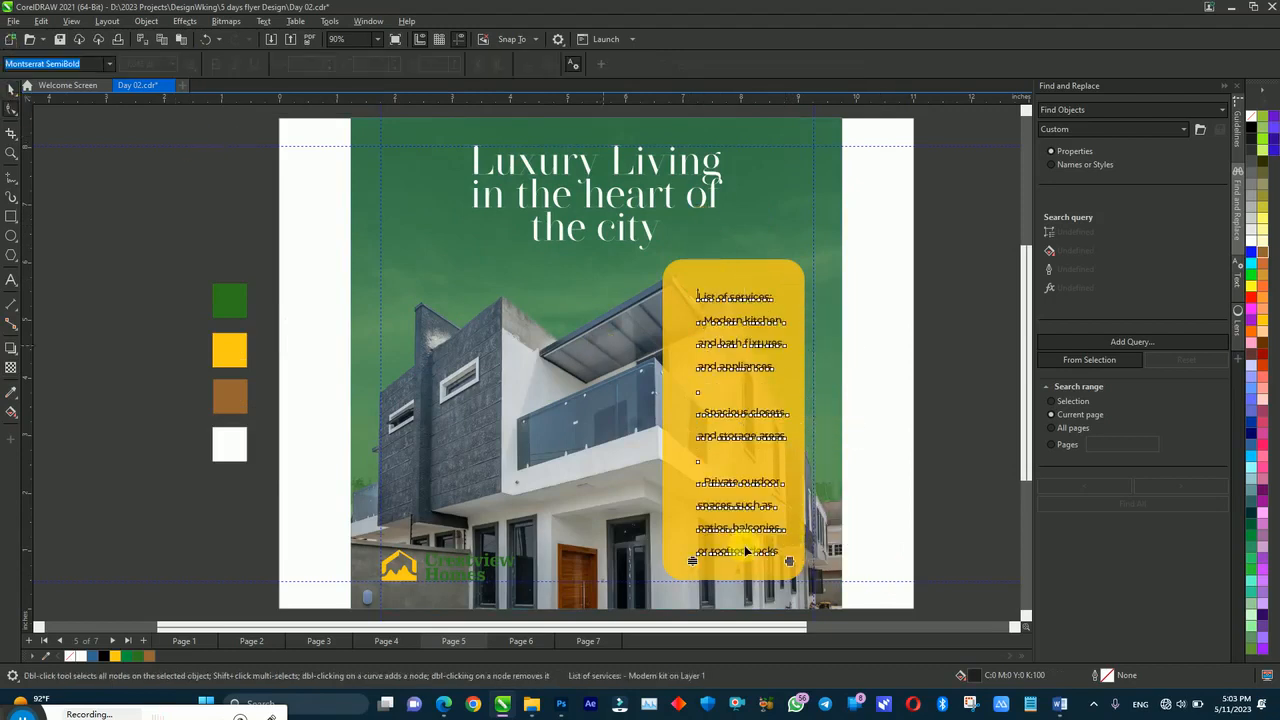
drag(695, 562, 692, 434)
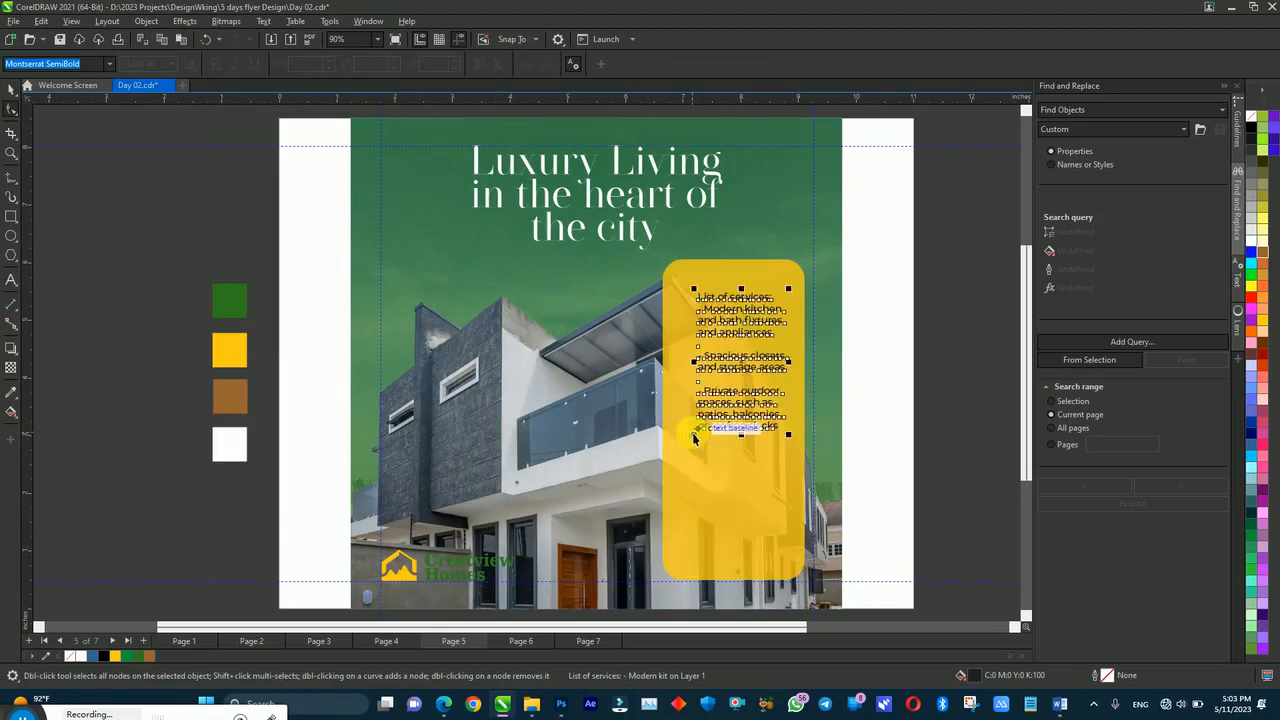
key(space)
drag(709, 421, 697, 427)
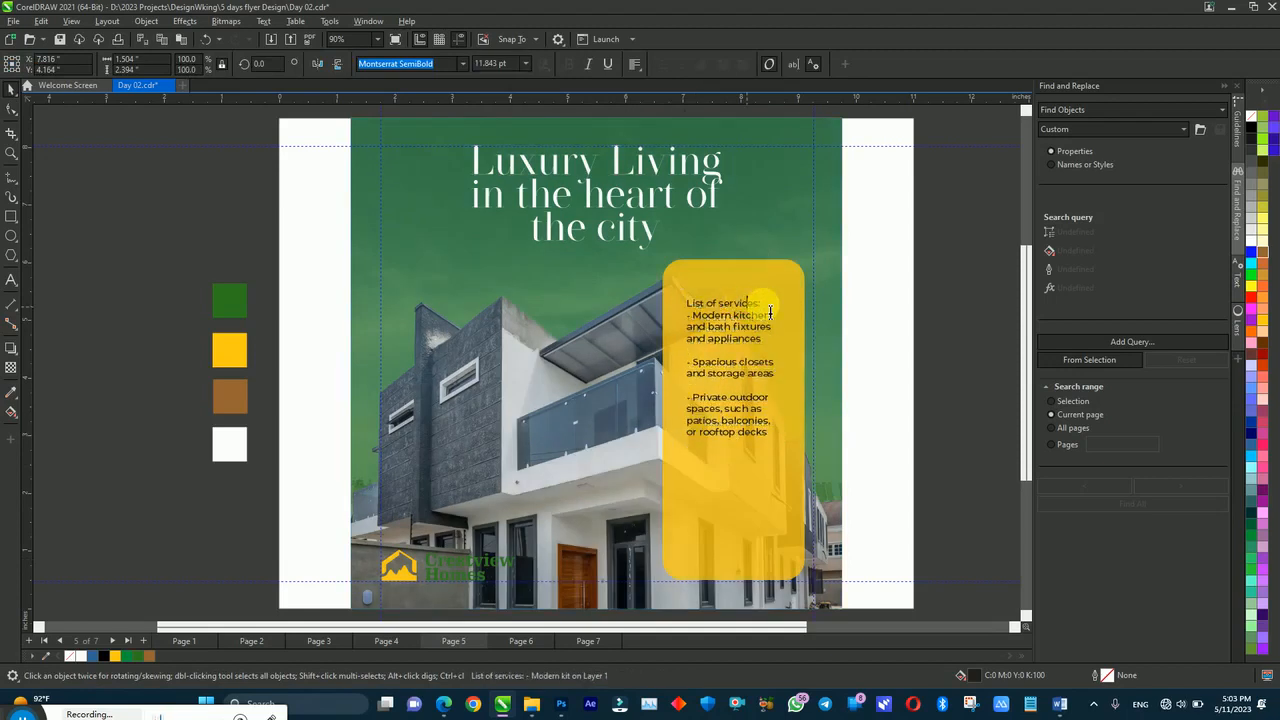
Step: Add a blank line after 'List of services:' and set that heading to Montserrat Bold
key(Return)
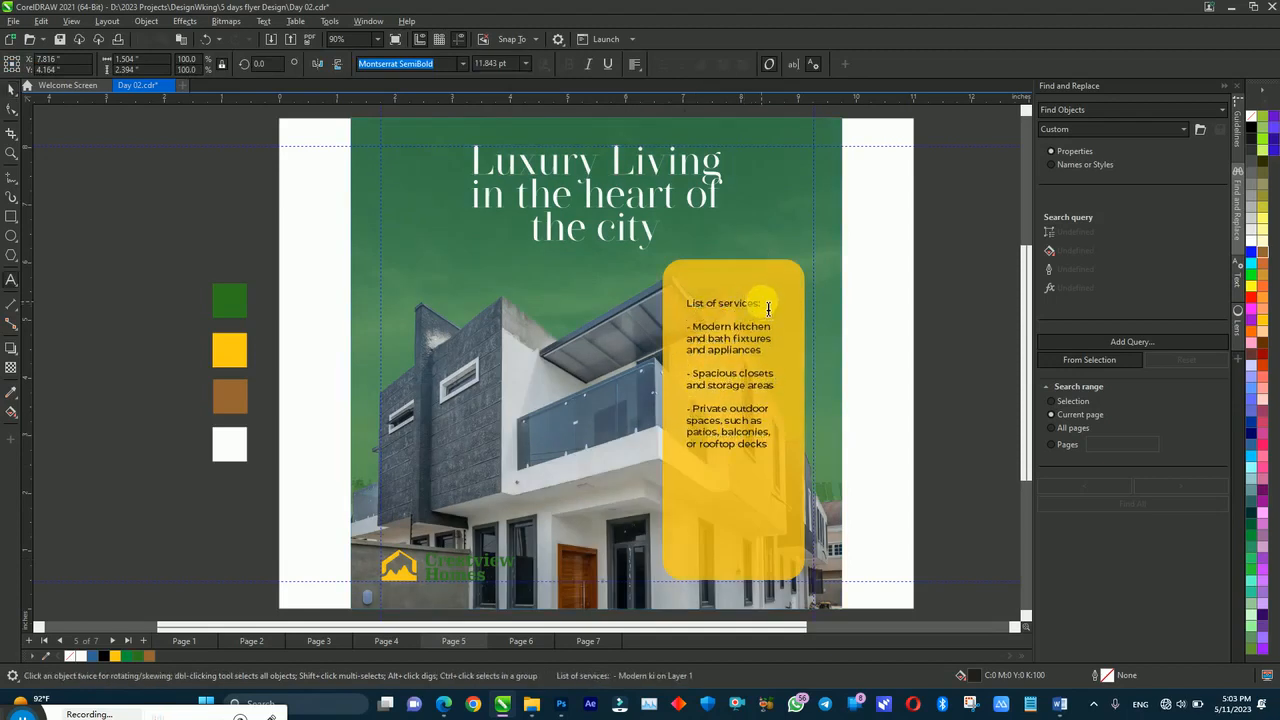
drag(768, 307, 670, 298)
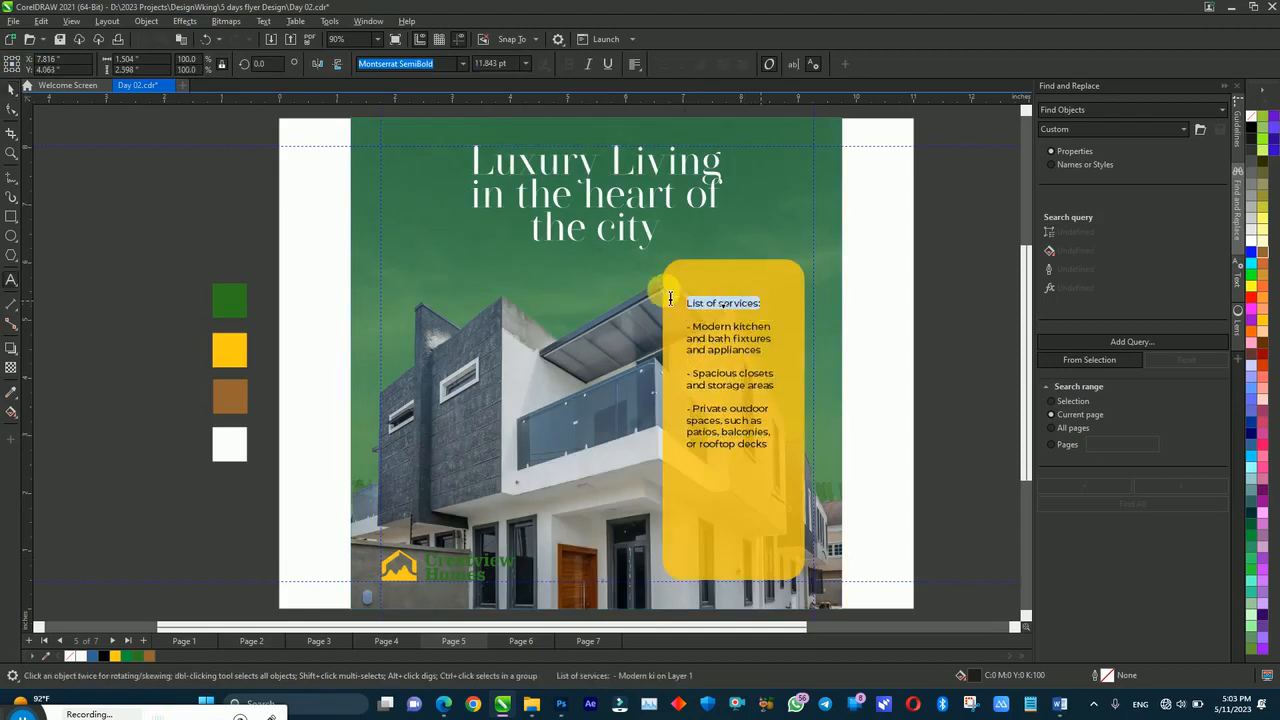
click(463, 63)
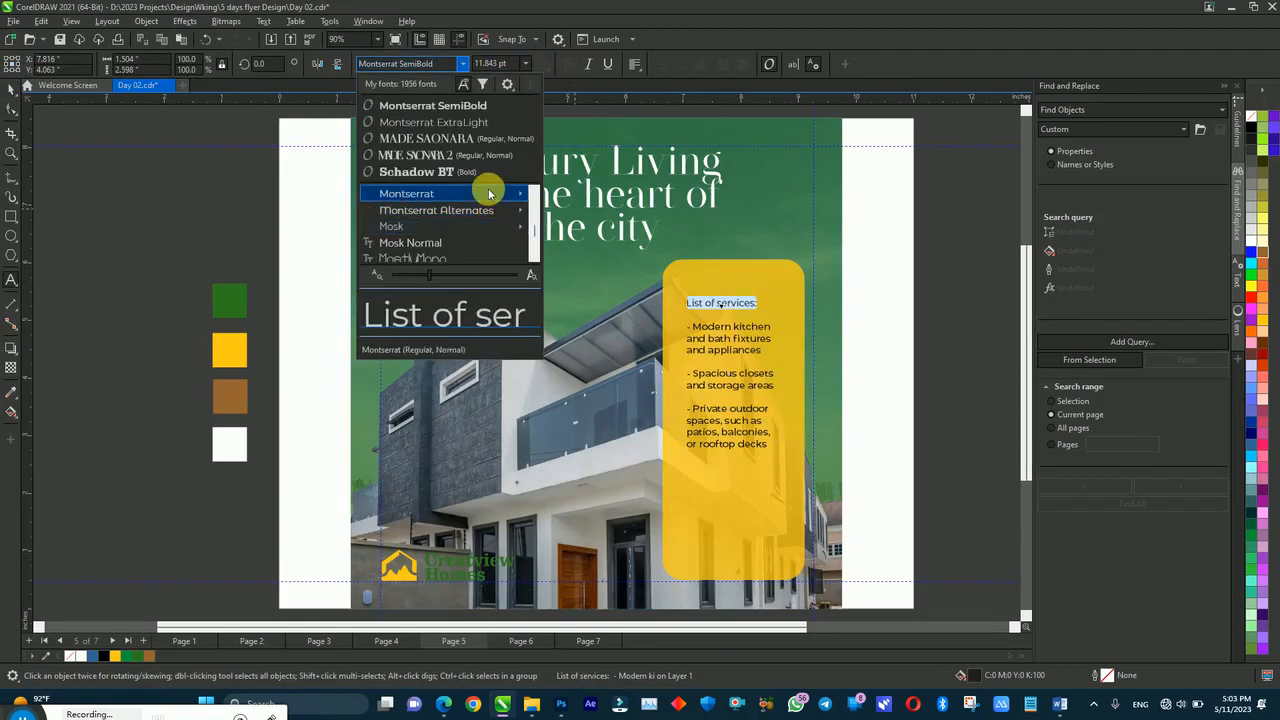
mouse_move(490, 193)
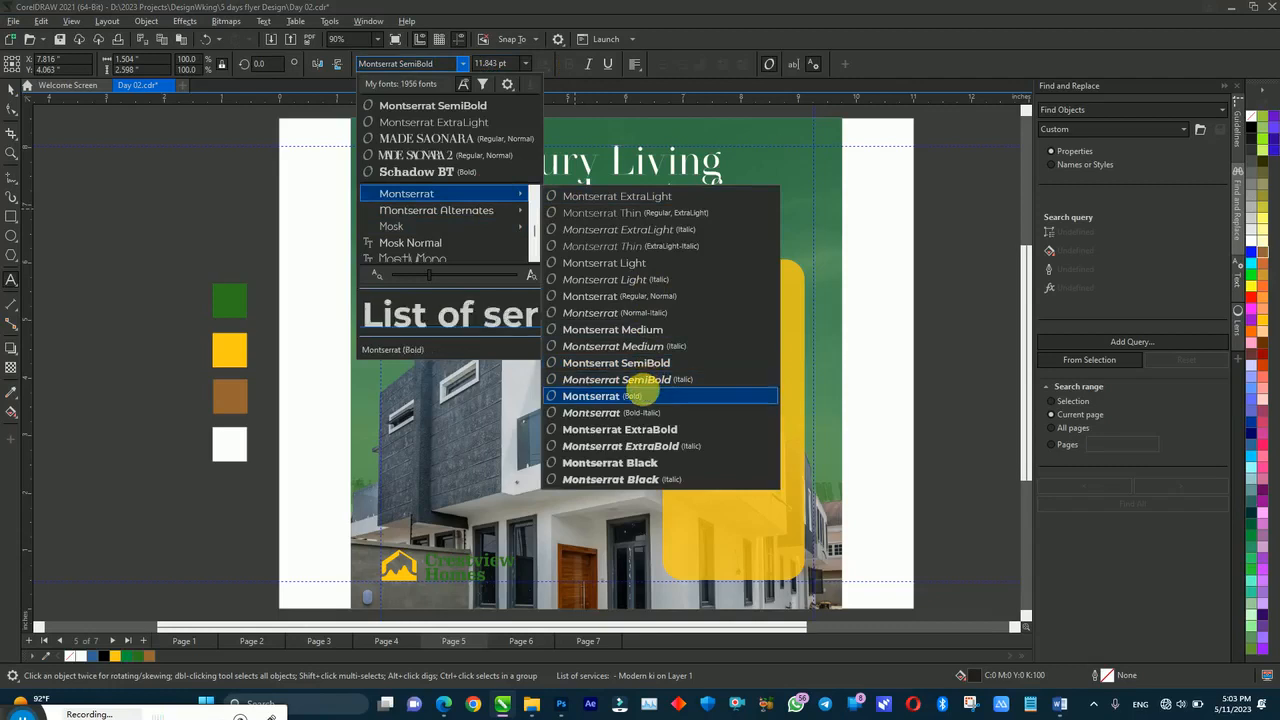
click(636, 395)
click(764, 331)
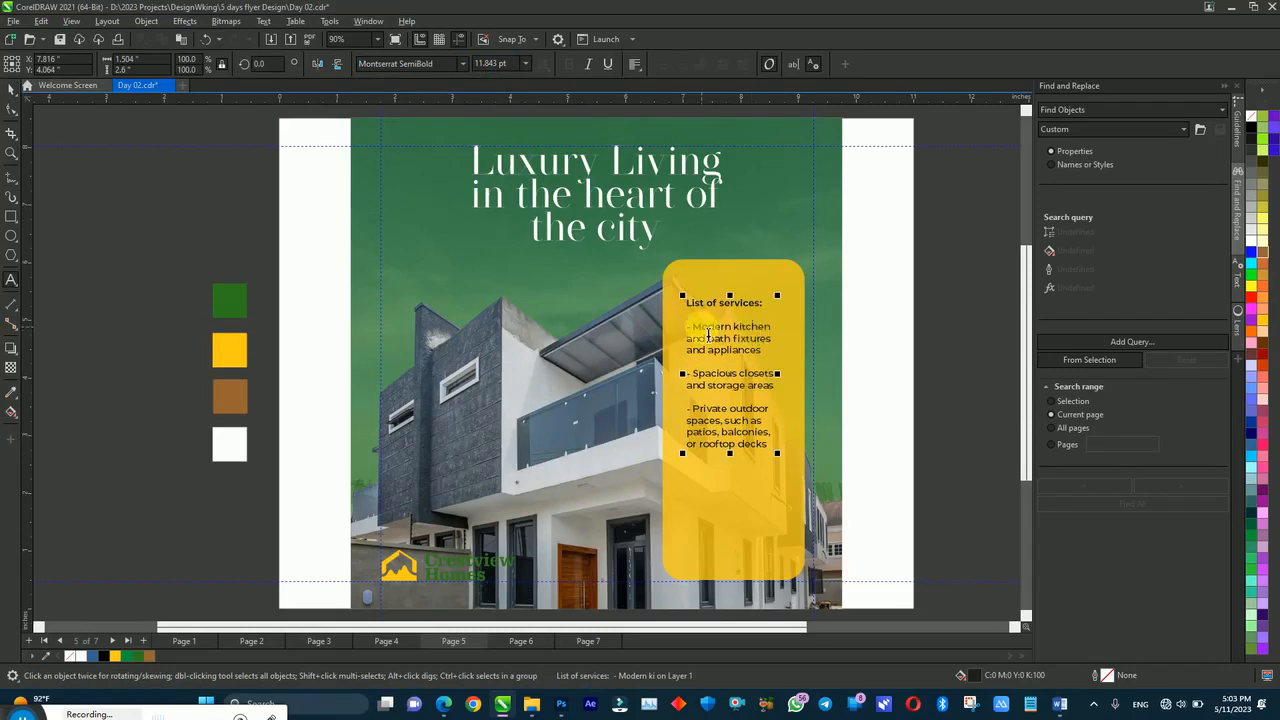
key(ctrl+space)
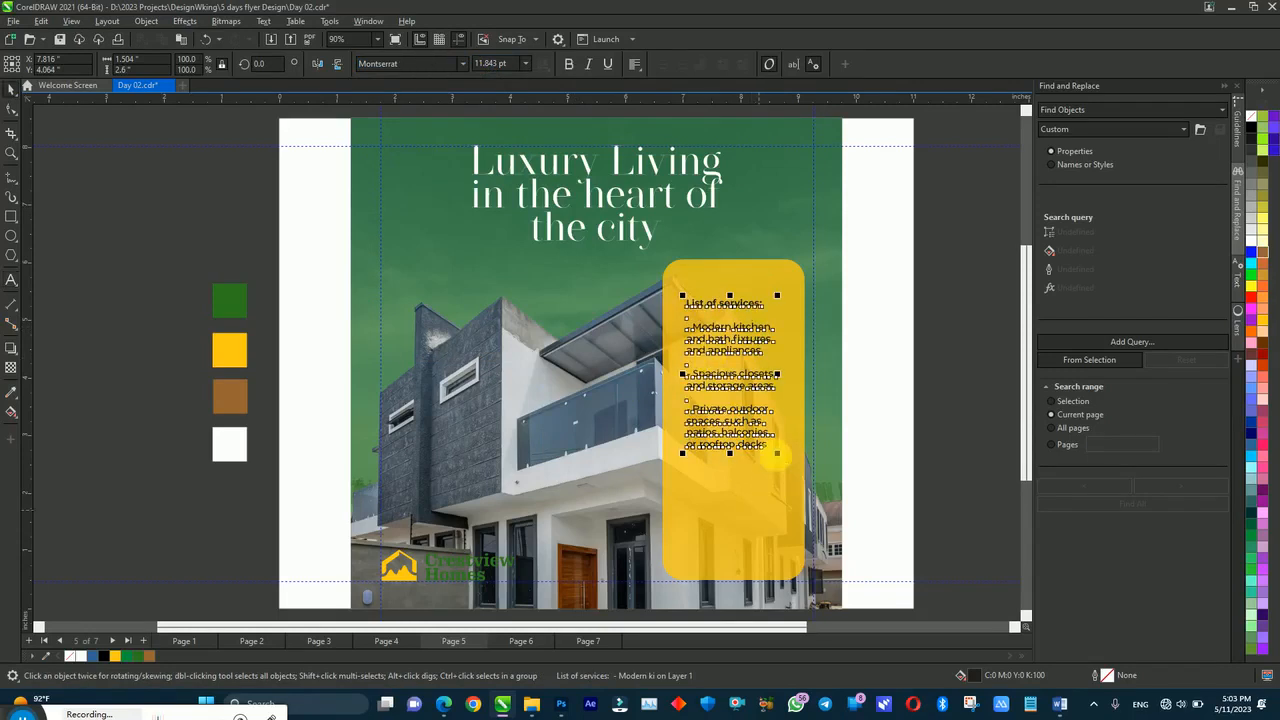
Step: Enlarge the services list to about 14.8 pt, reposition it in the box, and loosen its line spacing
drag(779, 456, 793, 503)
drag(746, 371, 733, 343)
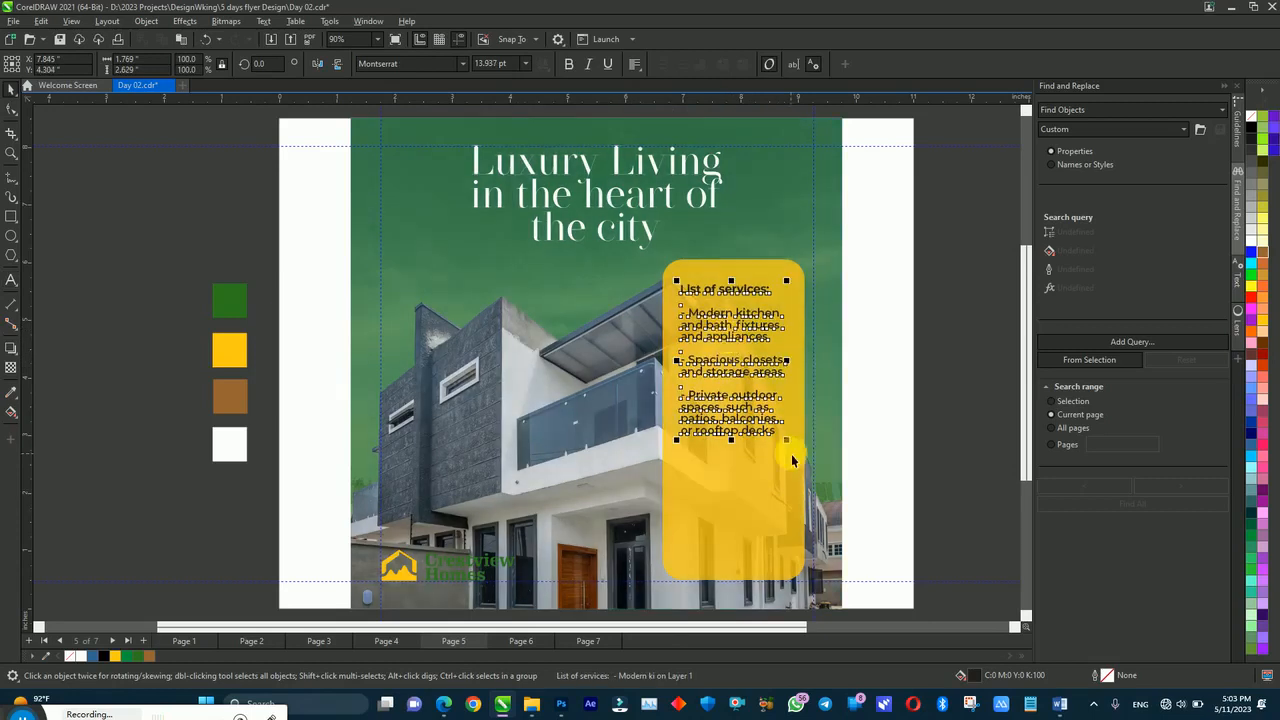
drag(795, 456, 795, 456)
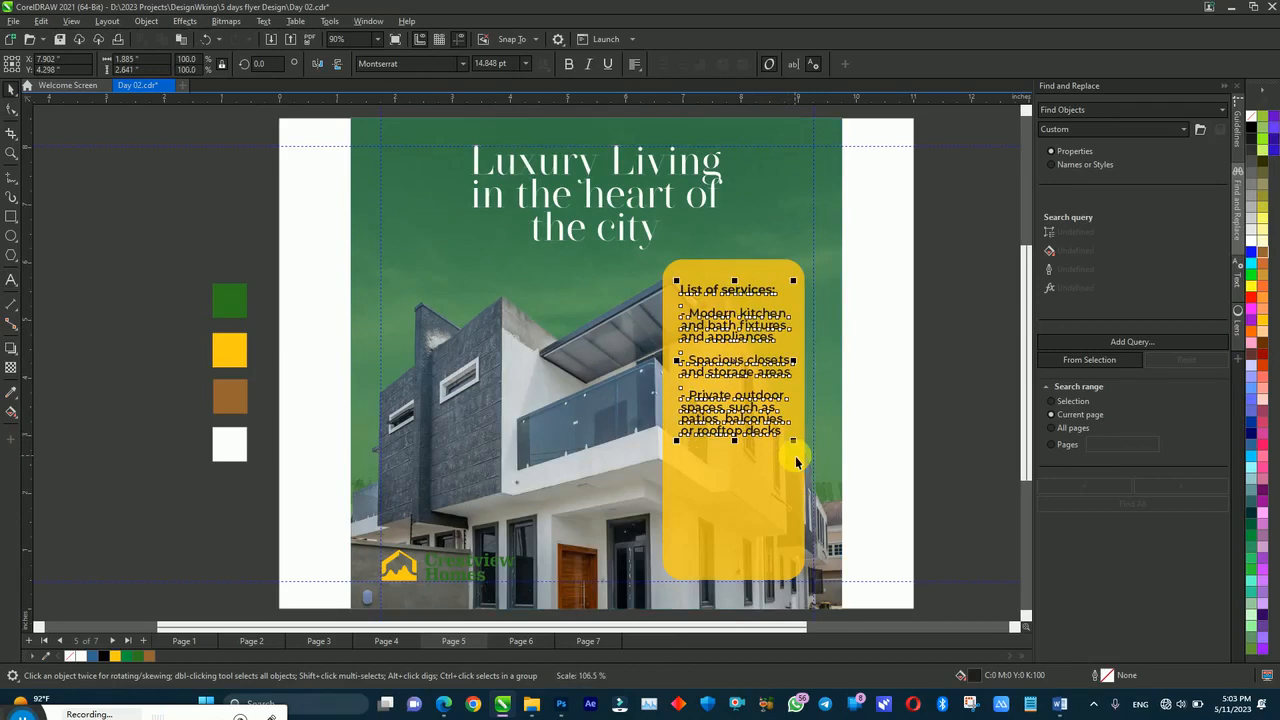
click(11, 108)
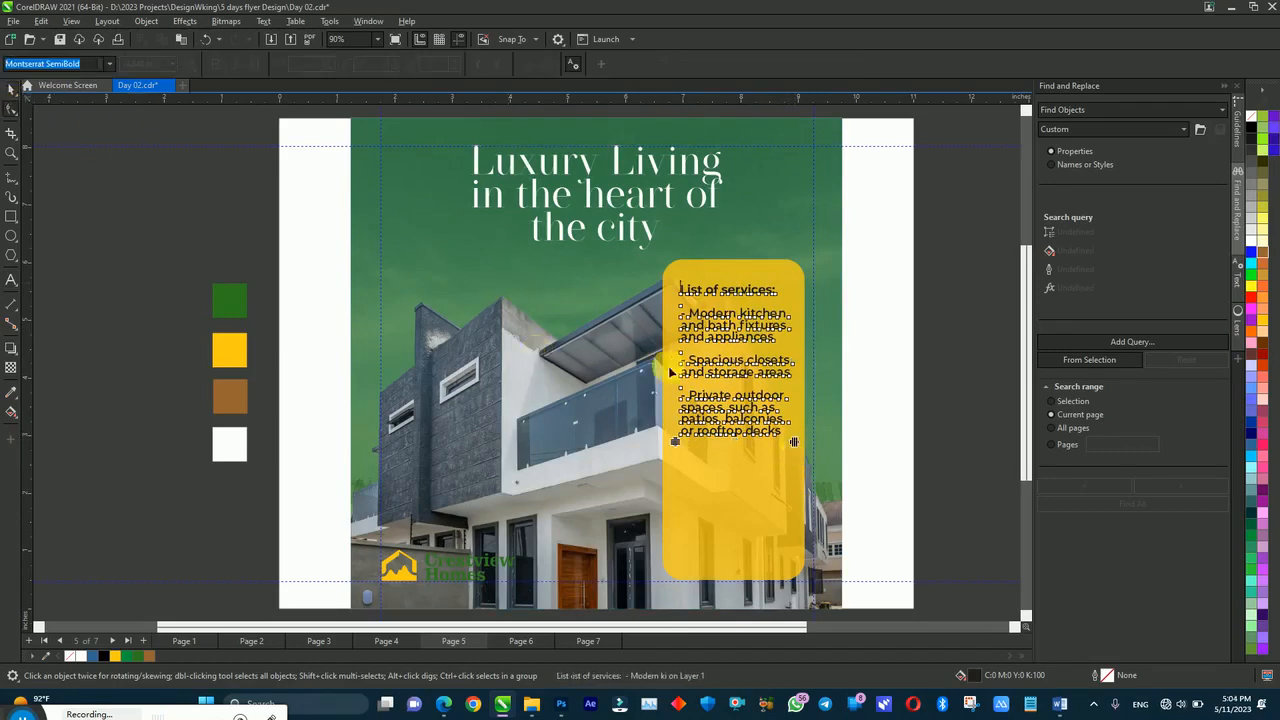
drag(684, 446, 684, 456)
key(space)
click(898, 426)
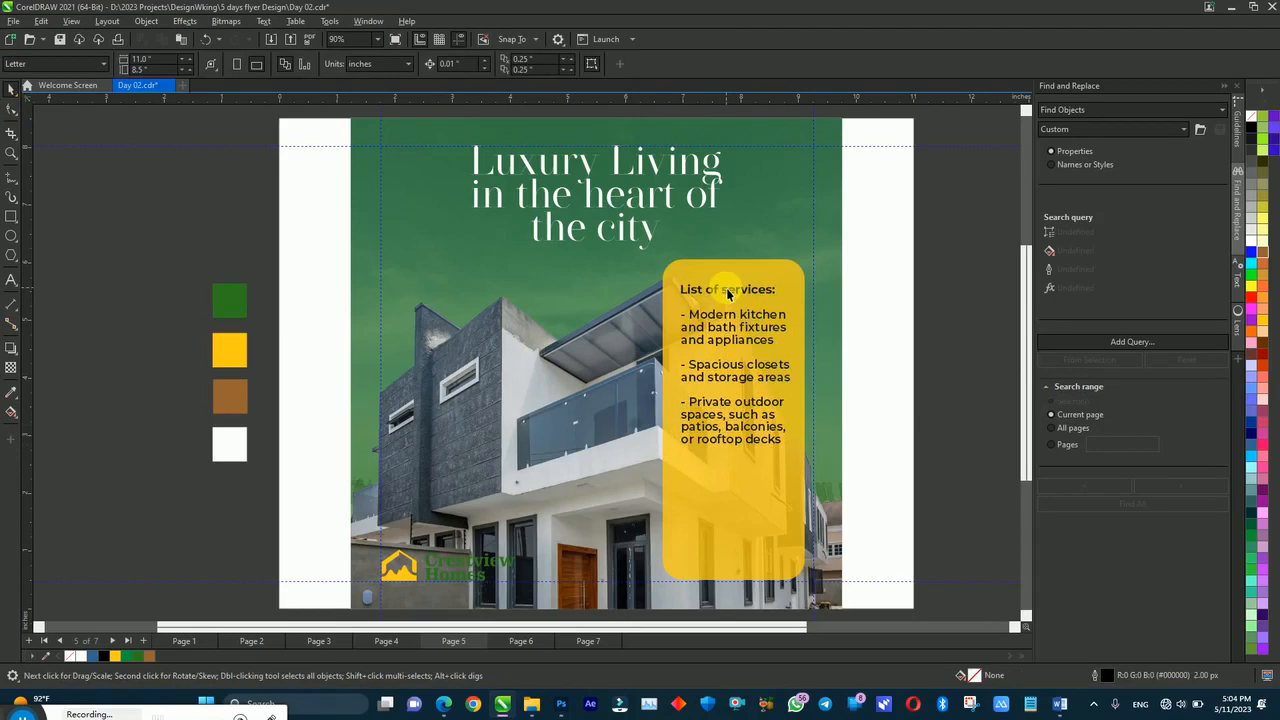
Step: Inside the PowerClip, give the green overlay rectangle a diagonal gradient ending in dark green
double_click(822, 258)
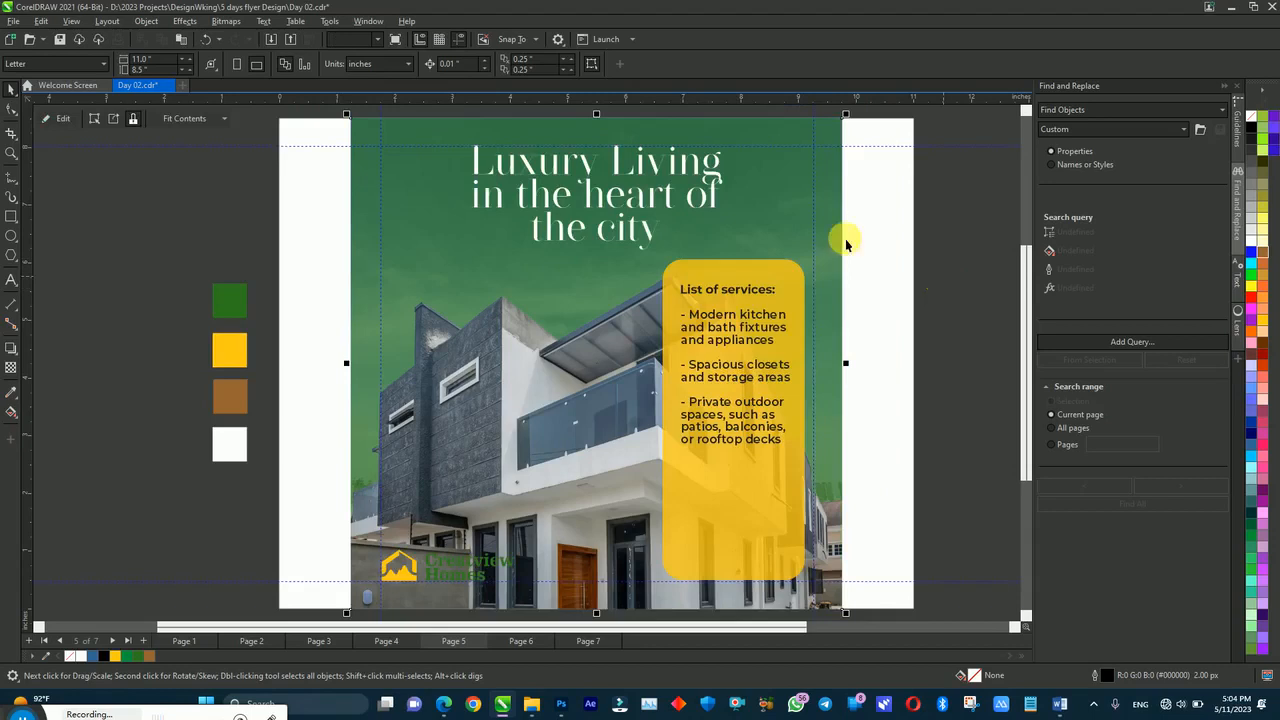
double_click(774, 212)
click(776, 214)
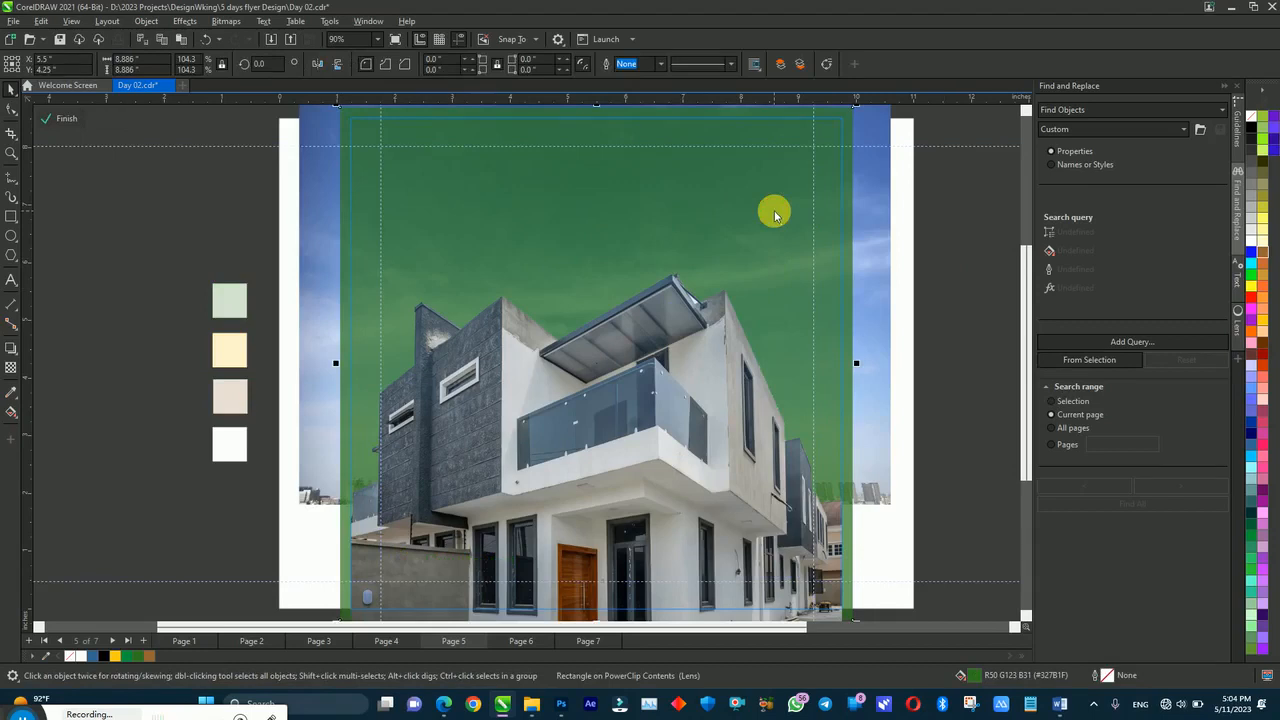
key(F11)
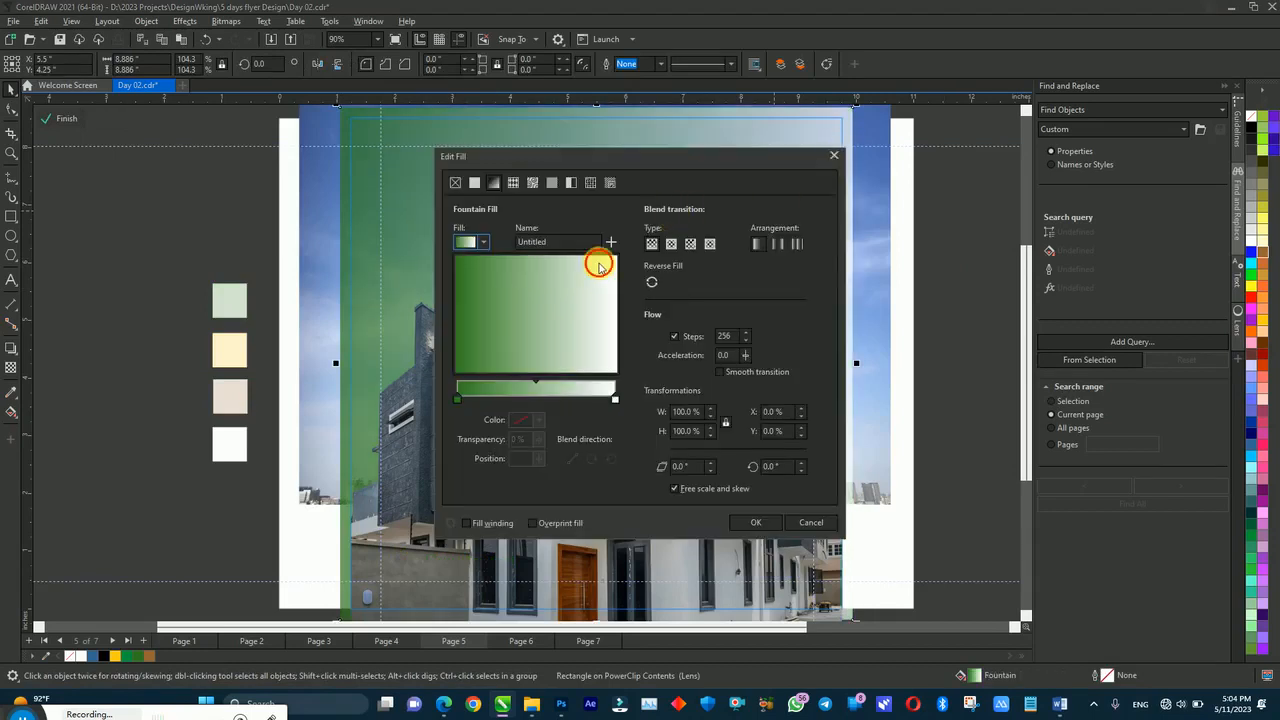
drag(598, 266, 598, 268)
click(613, 398)
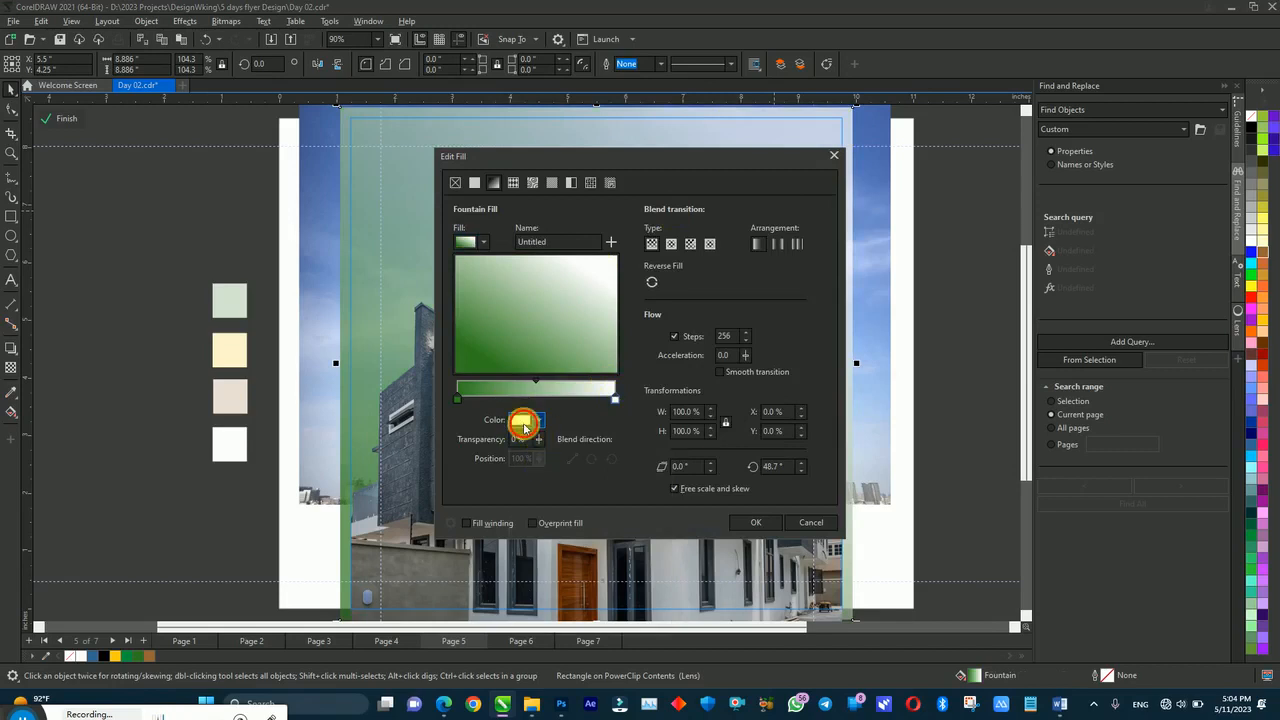
click(522, 424)
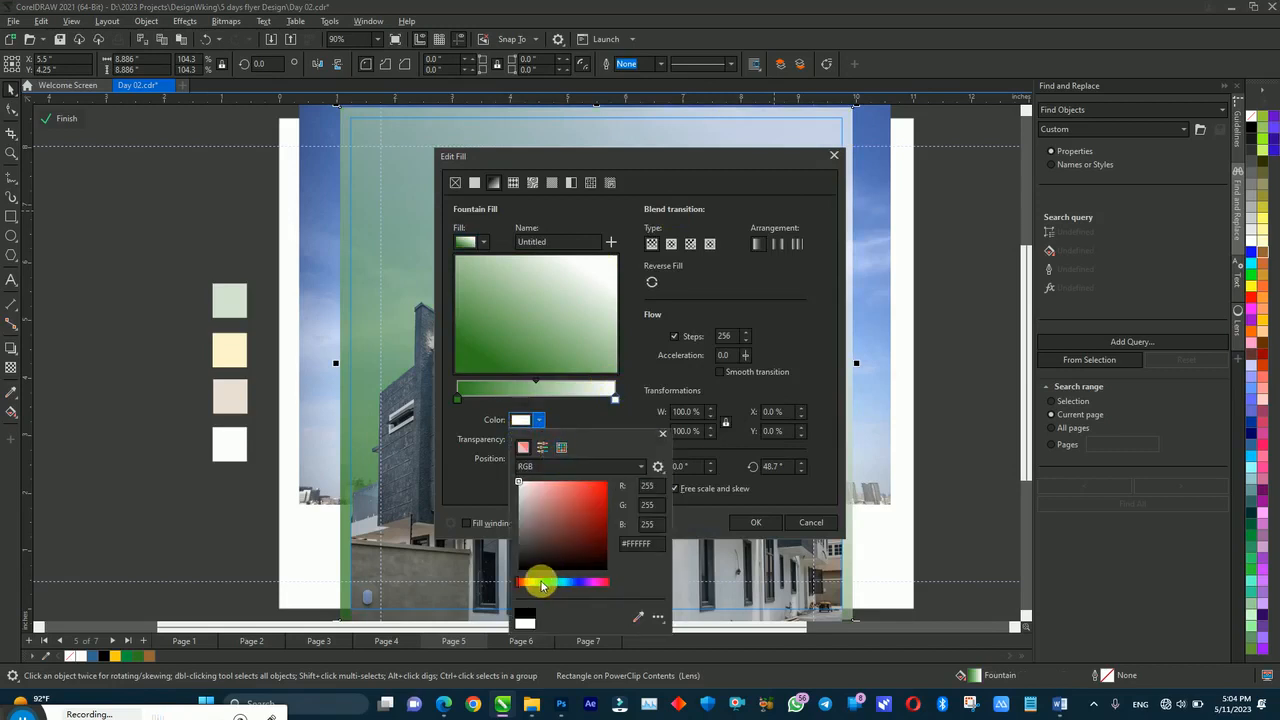
click(547, 581)
click(616, 528)
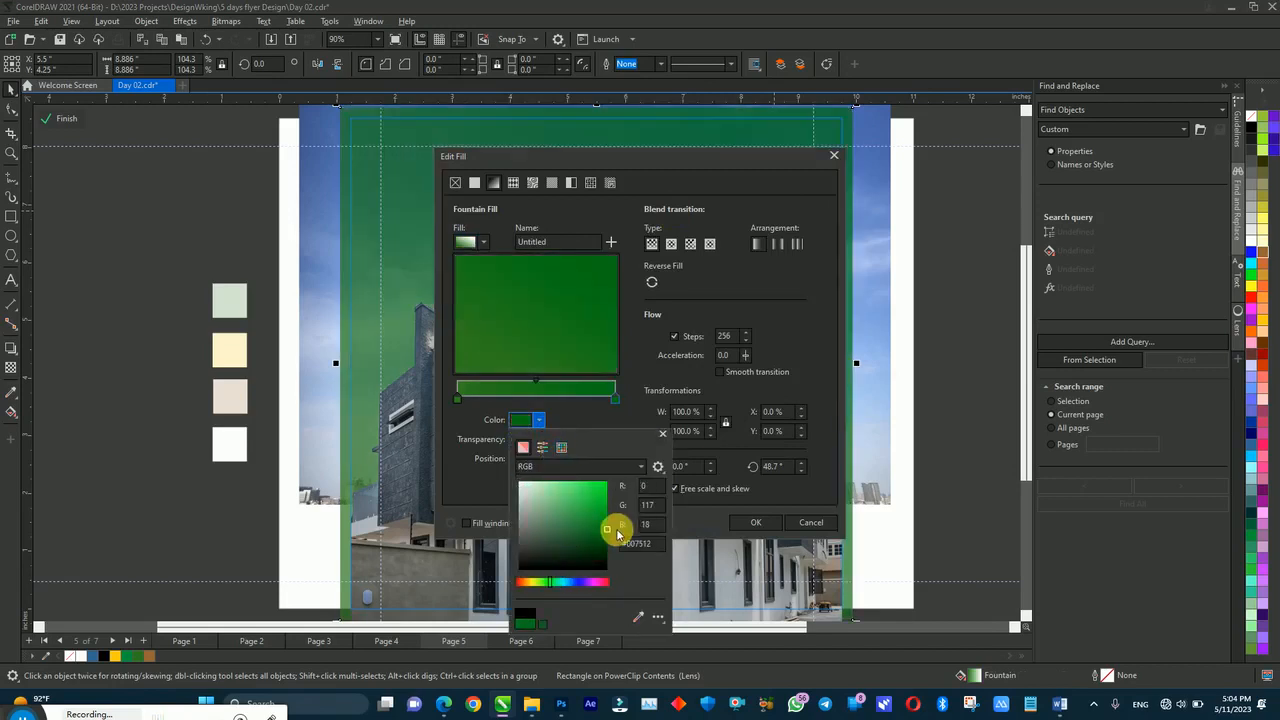
drag(609, 537, 607, 536)
click(752, 525)
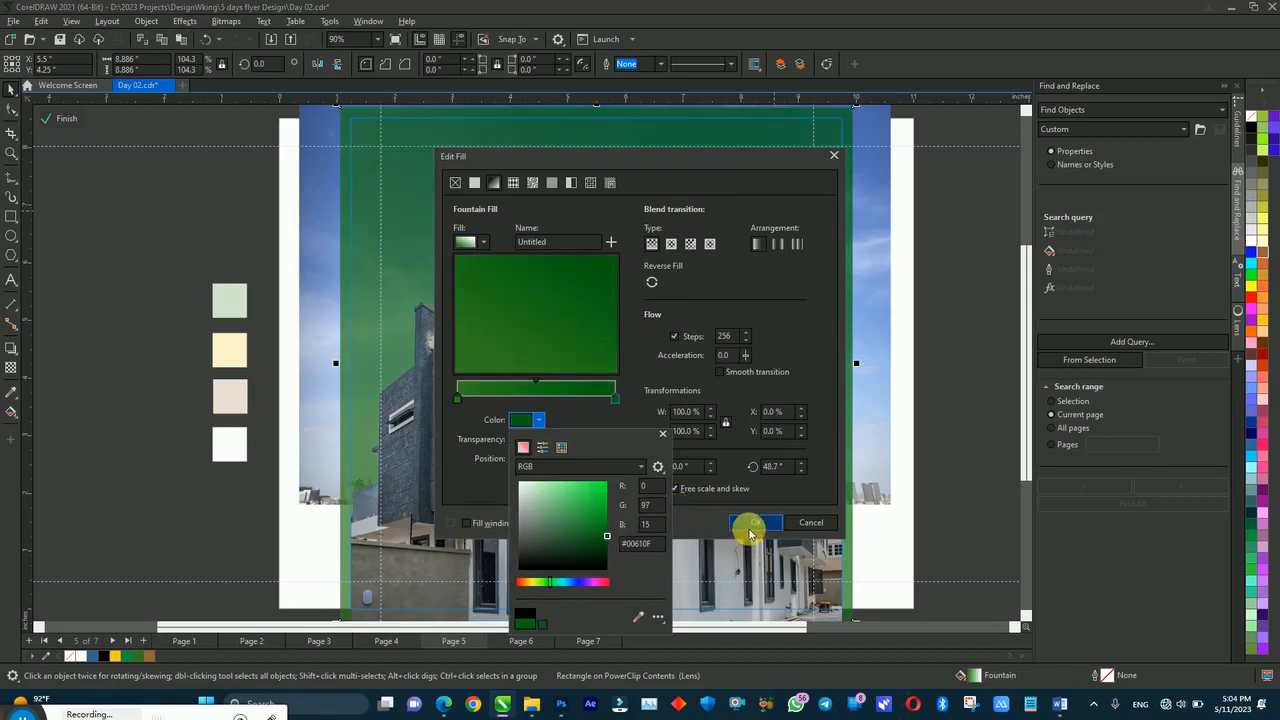
click(752, 525)
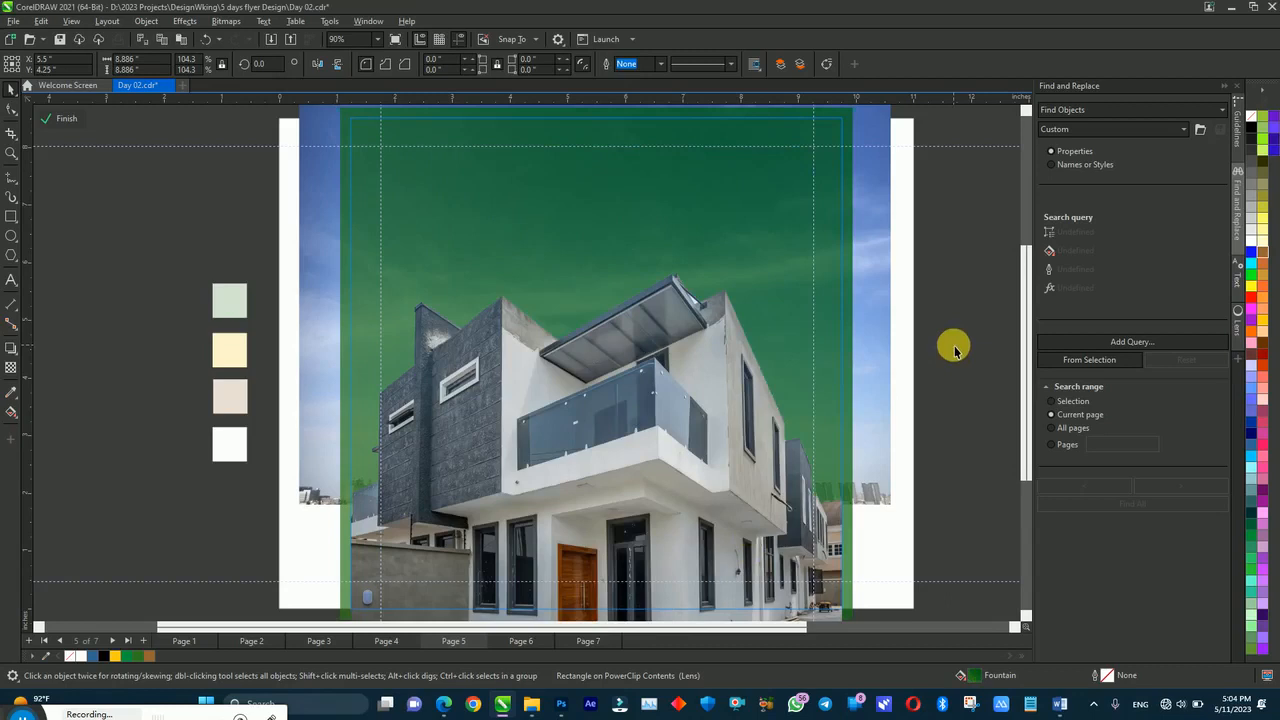
Step: Brighten the gradient's left green stop, then finish editing the PowerClip
click(792, 214)
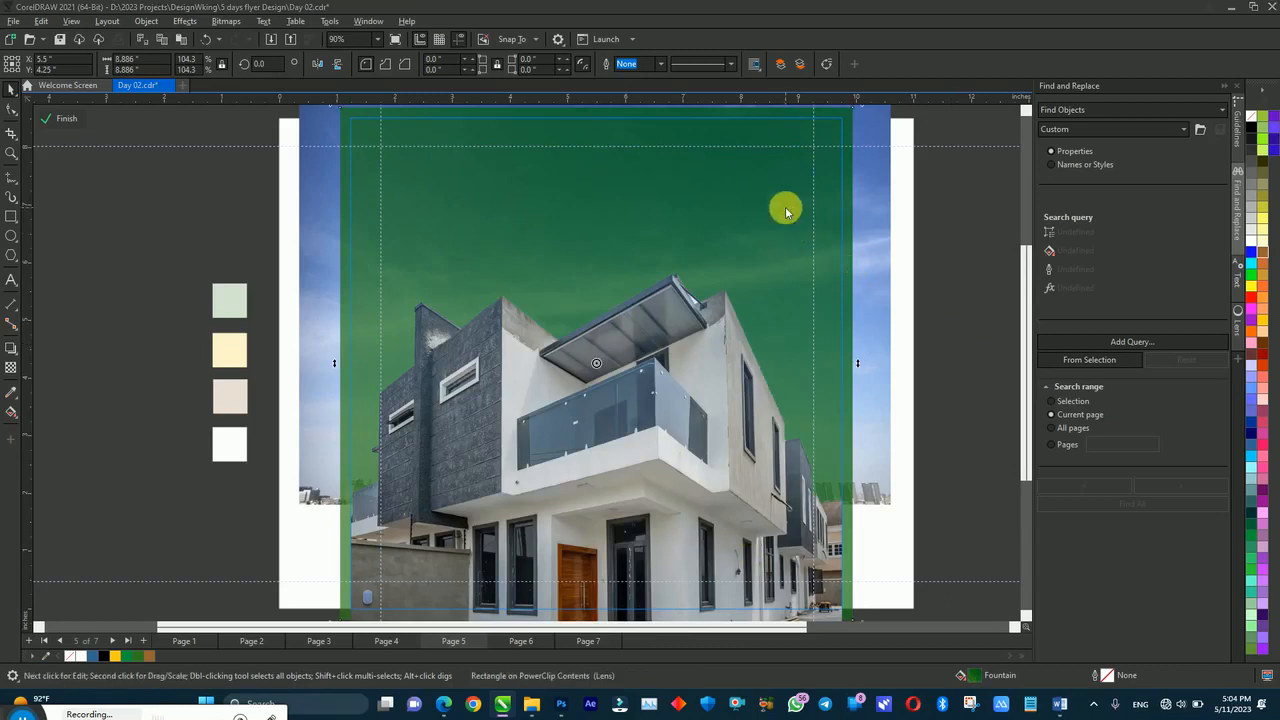
key(F11)
click(456, 399)
click(516, 421)
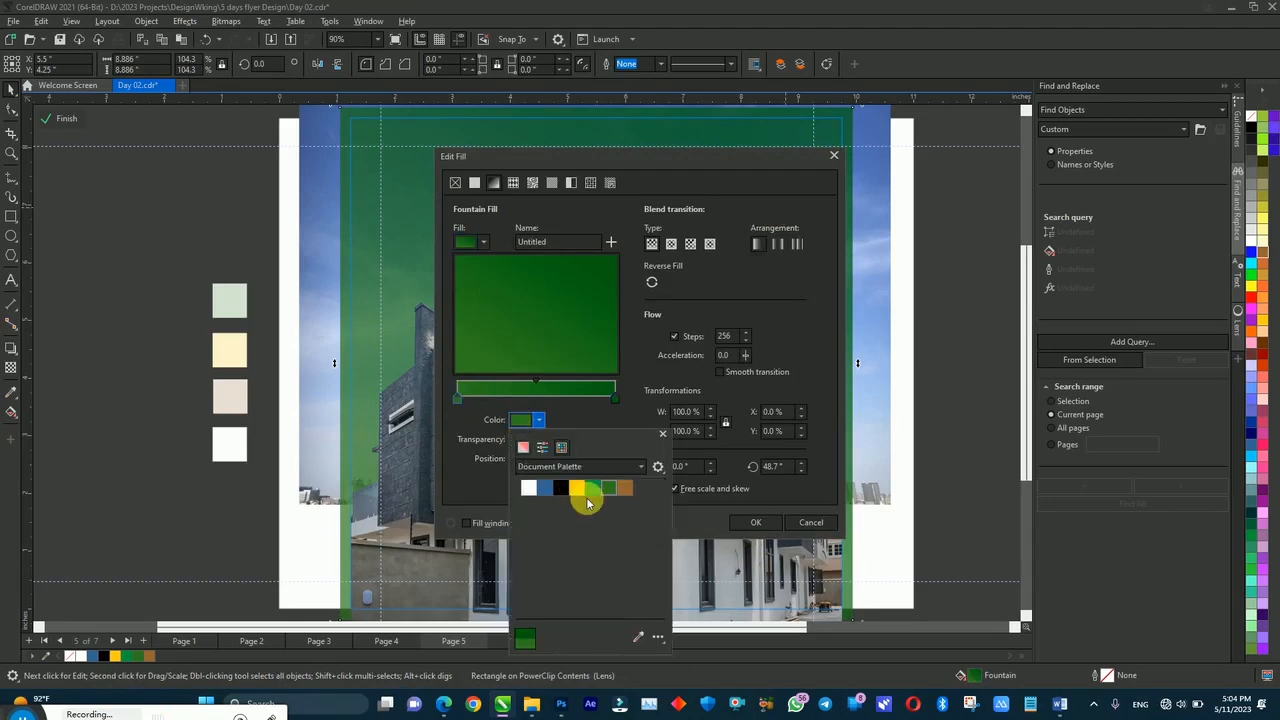
click(522, 447)
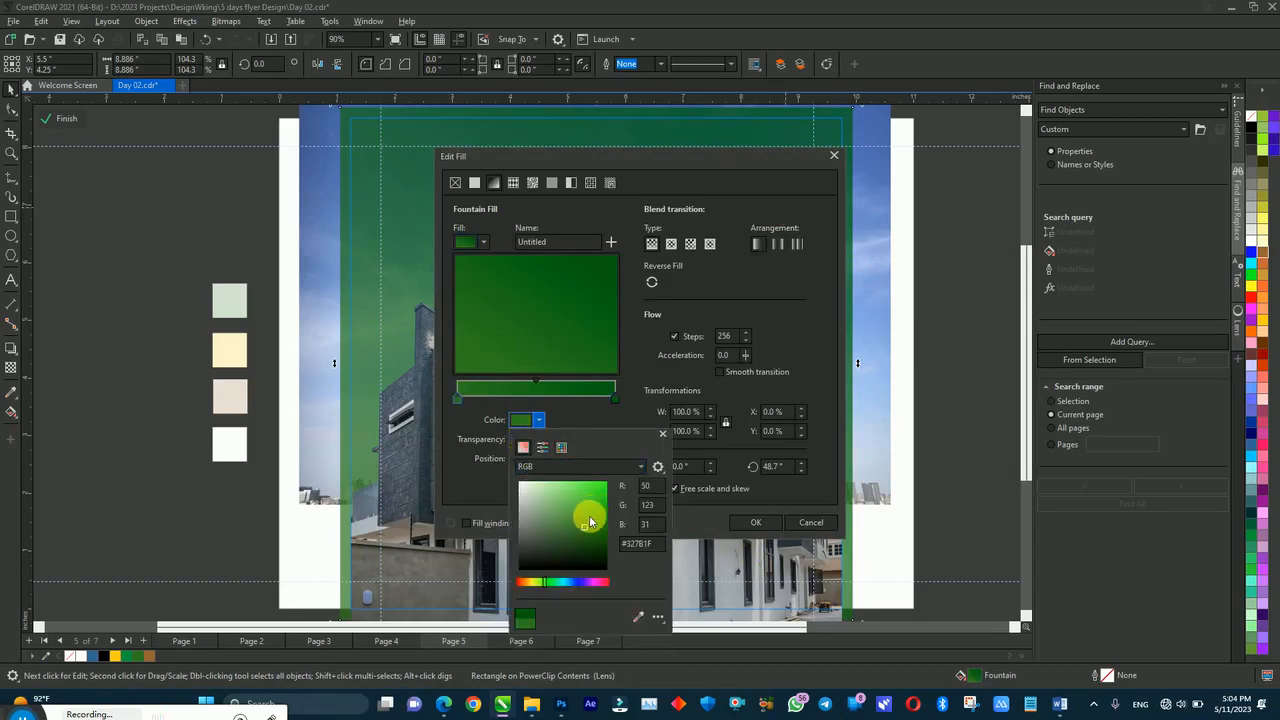
click(745, 522)
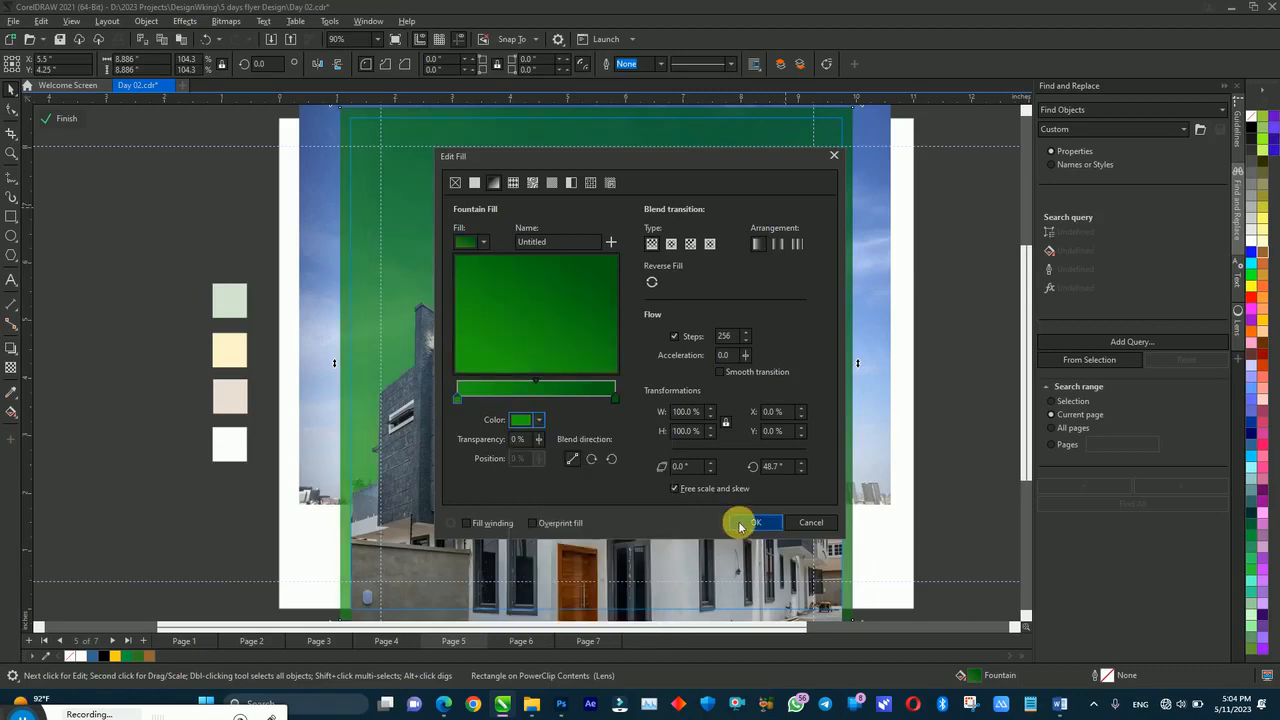
click(745, 522)
click(990, 420)
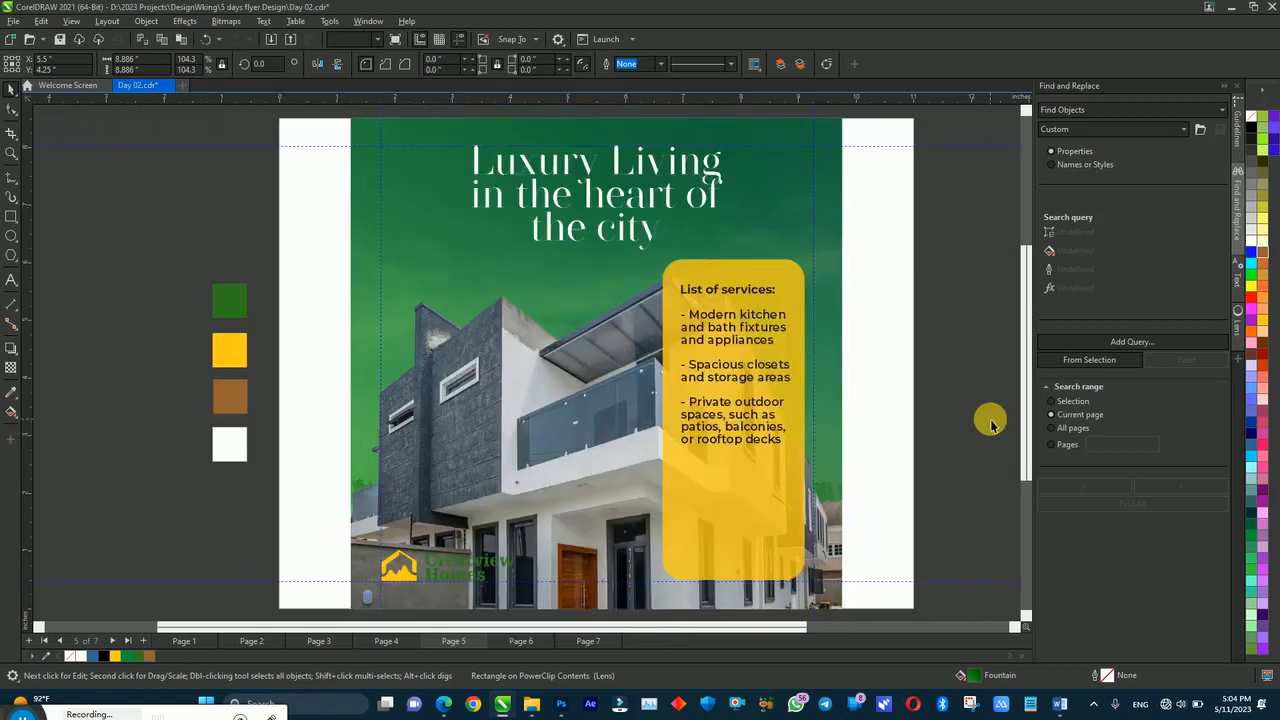
click(612, 408)
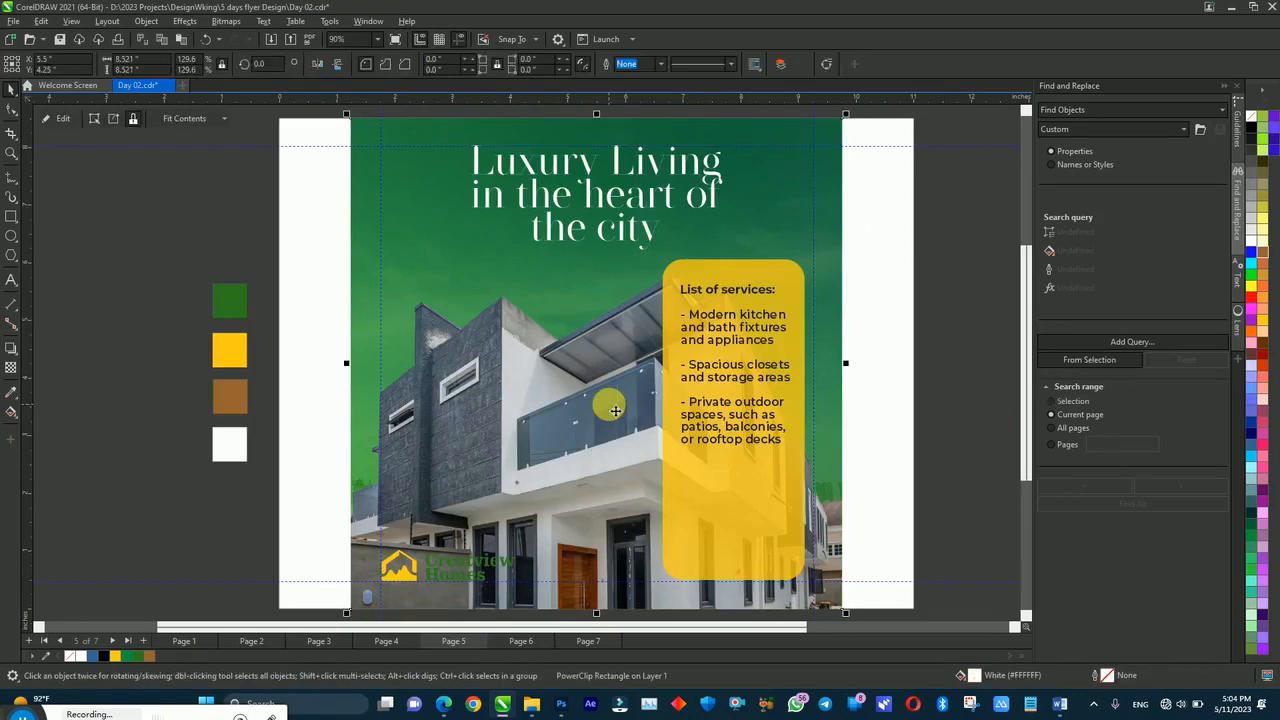
Step: In Photoshop, duplicate Layer 1 into a new copy and hide Layer 1 copy
click(559, 703)
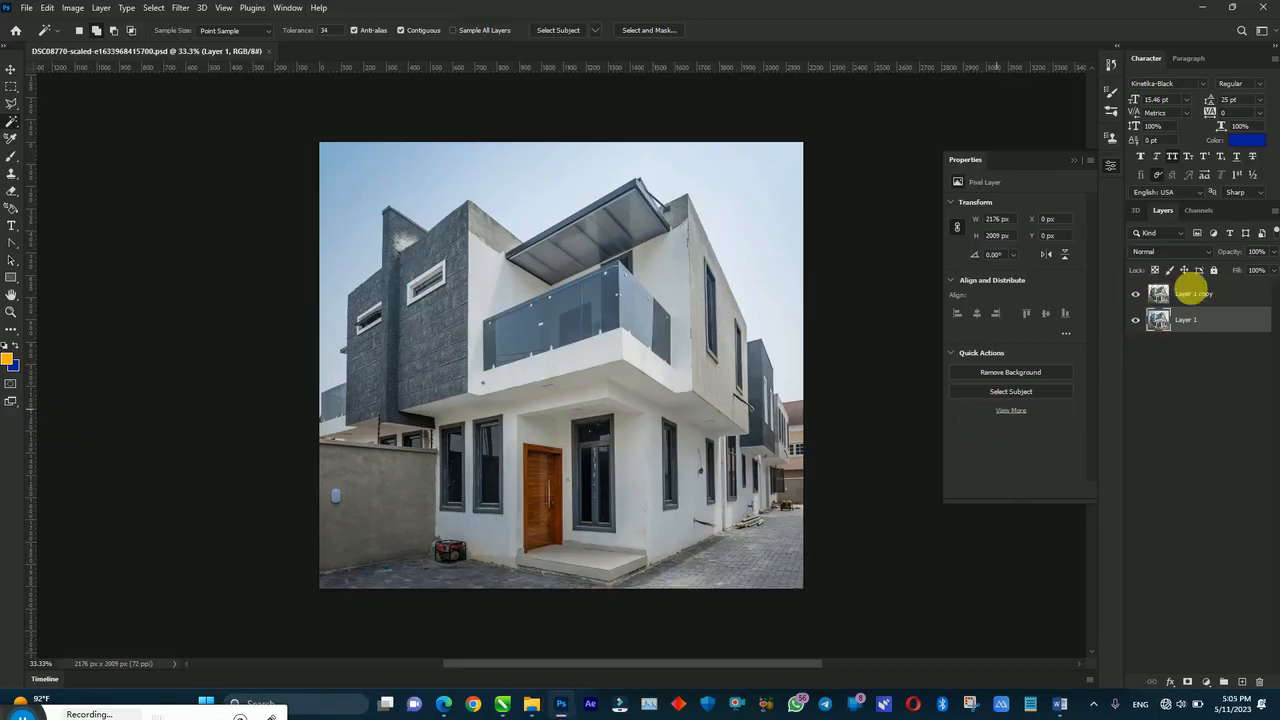
click(1192, 293)
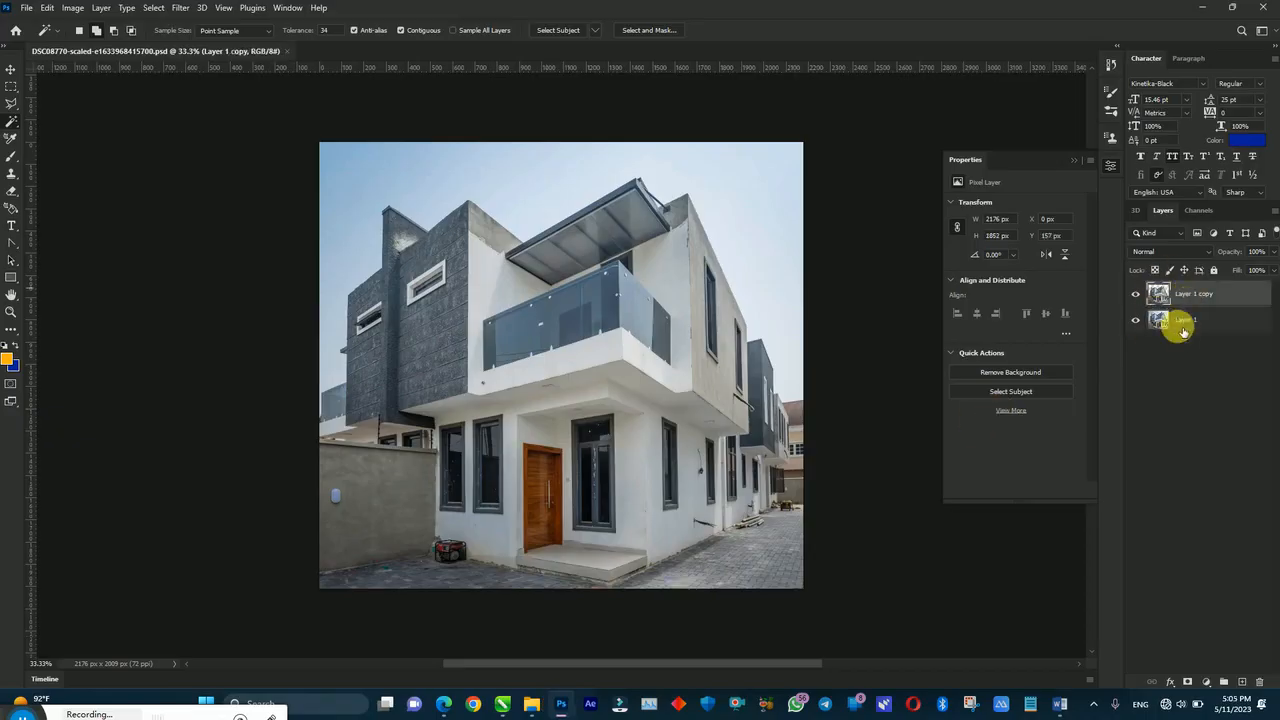
click(1185, 320)
key(ctrl+j)
click(1135, 293)
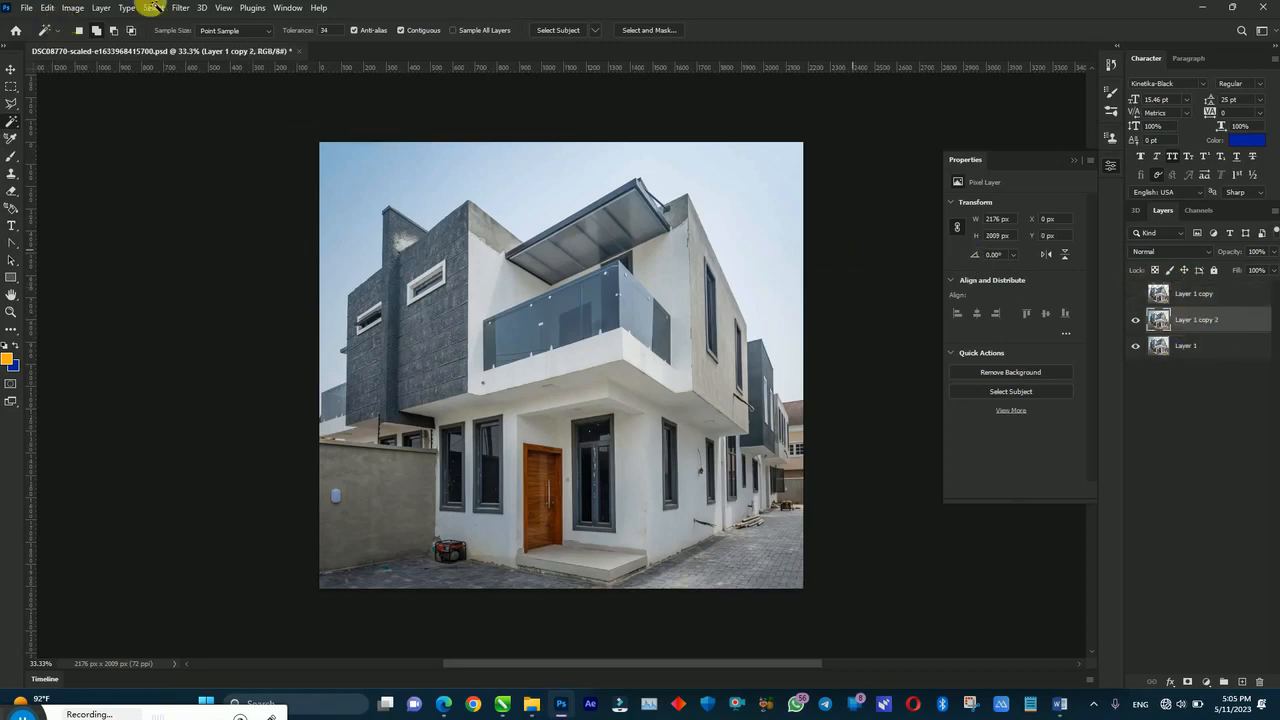
Step: Browse the Filter and Image menus for the adjustment commands
click(181, 9)
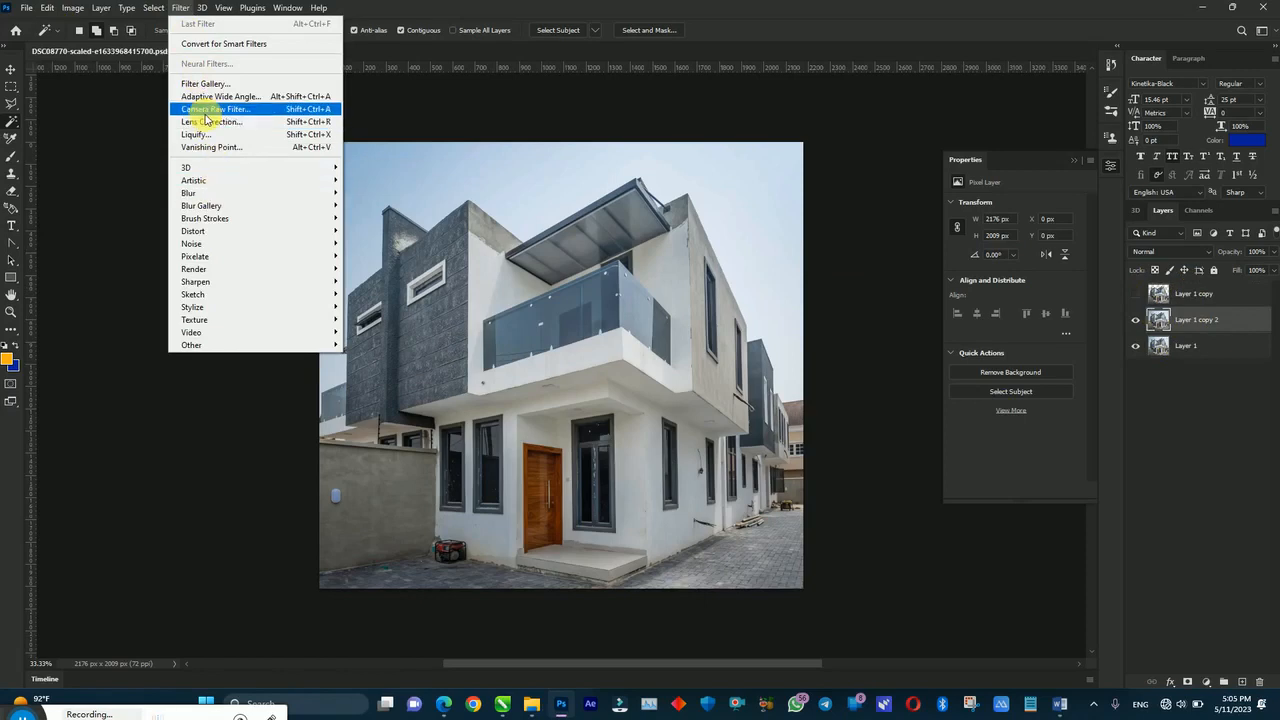
click(71, 9)
click(71, 9)
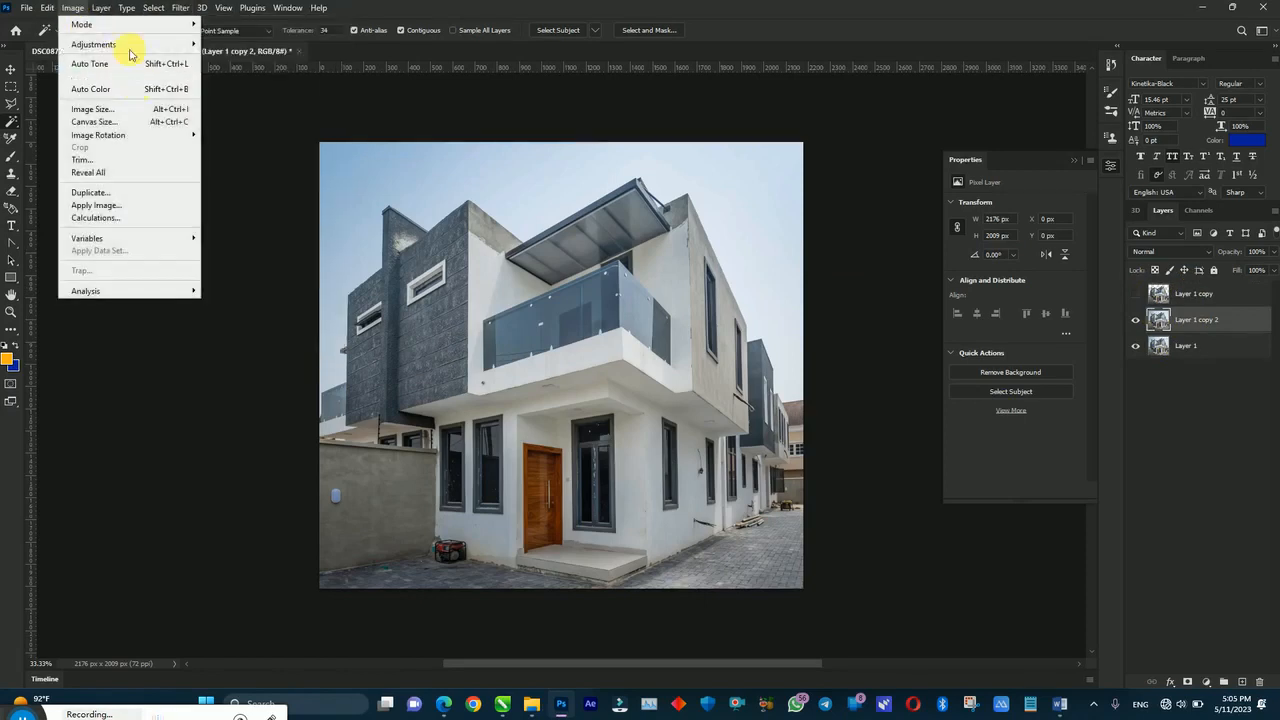
Step: Apply Shadows/Highlights with shadow amount 27, shadow tone 25, lower highlights tone and midtone +53
mouse_move(110, 44)
click(240, 269)
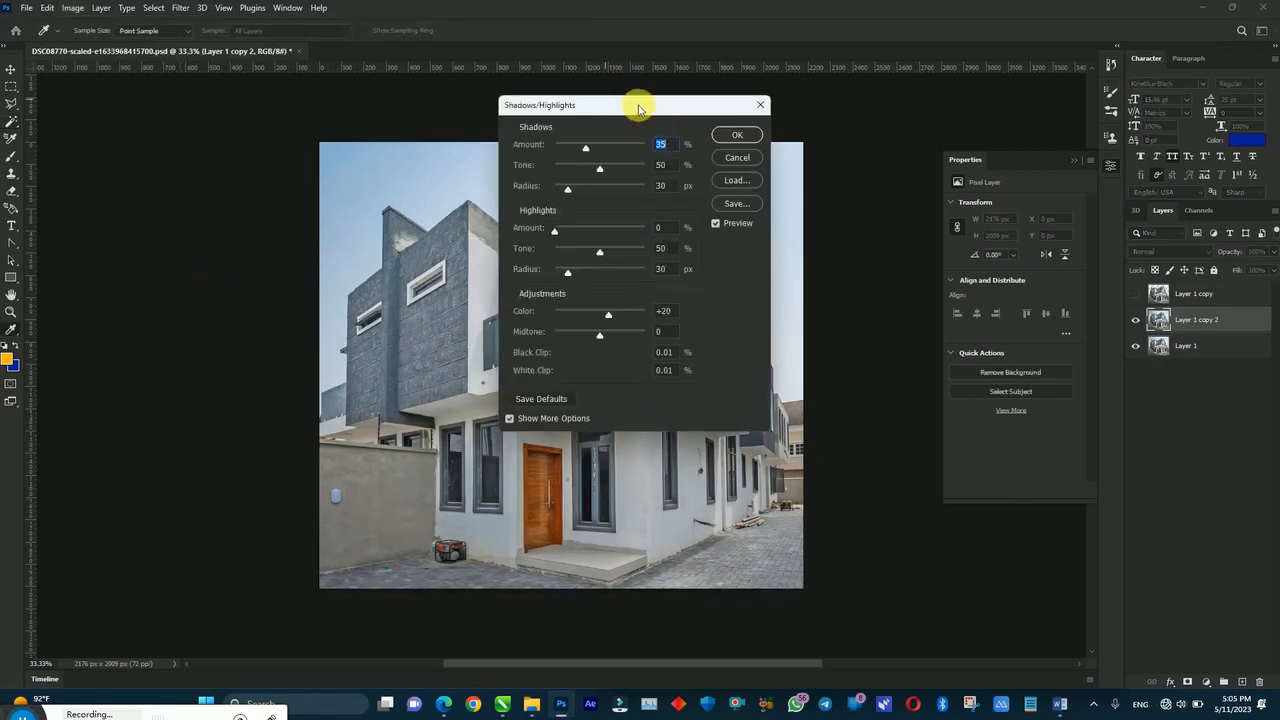
drag(638, 104, 829, 89)
drag(792, 238, 738, 257)
drag(792, 334, 812, 320)
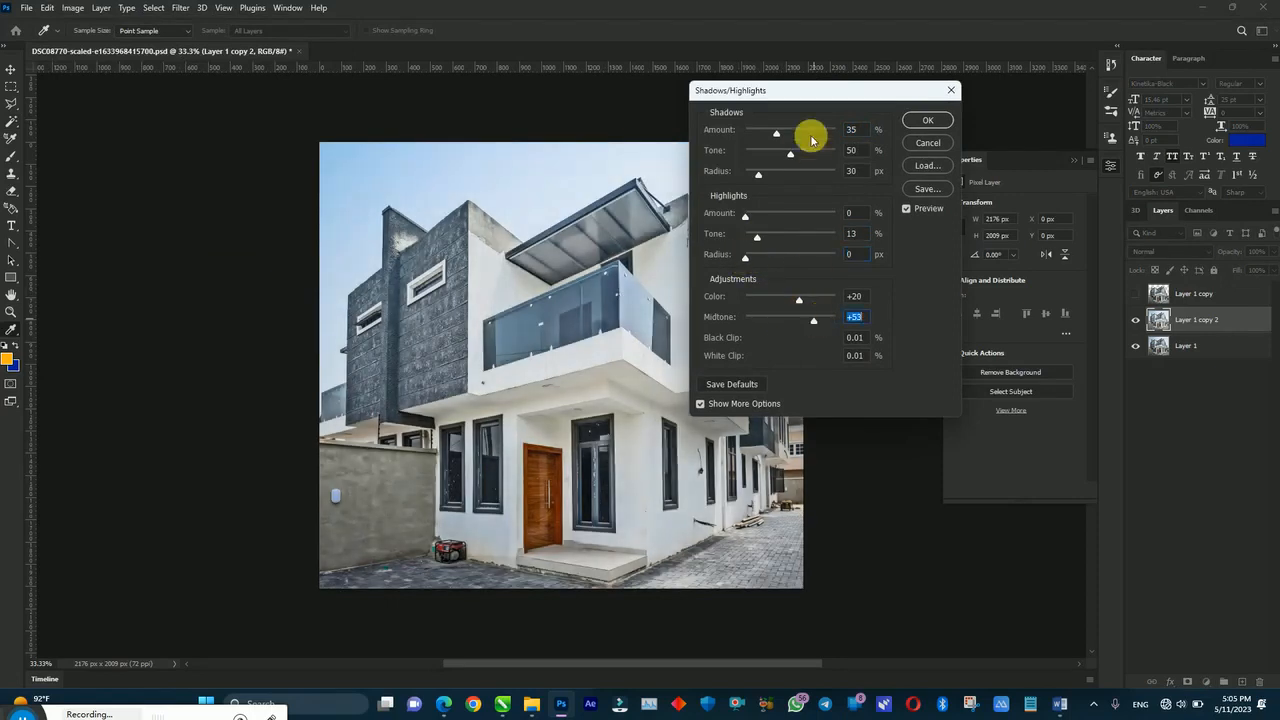
drag(778, 157, 769, 157)
click(770, 138)
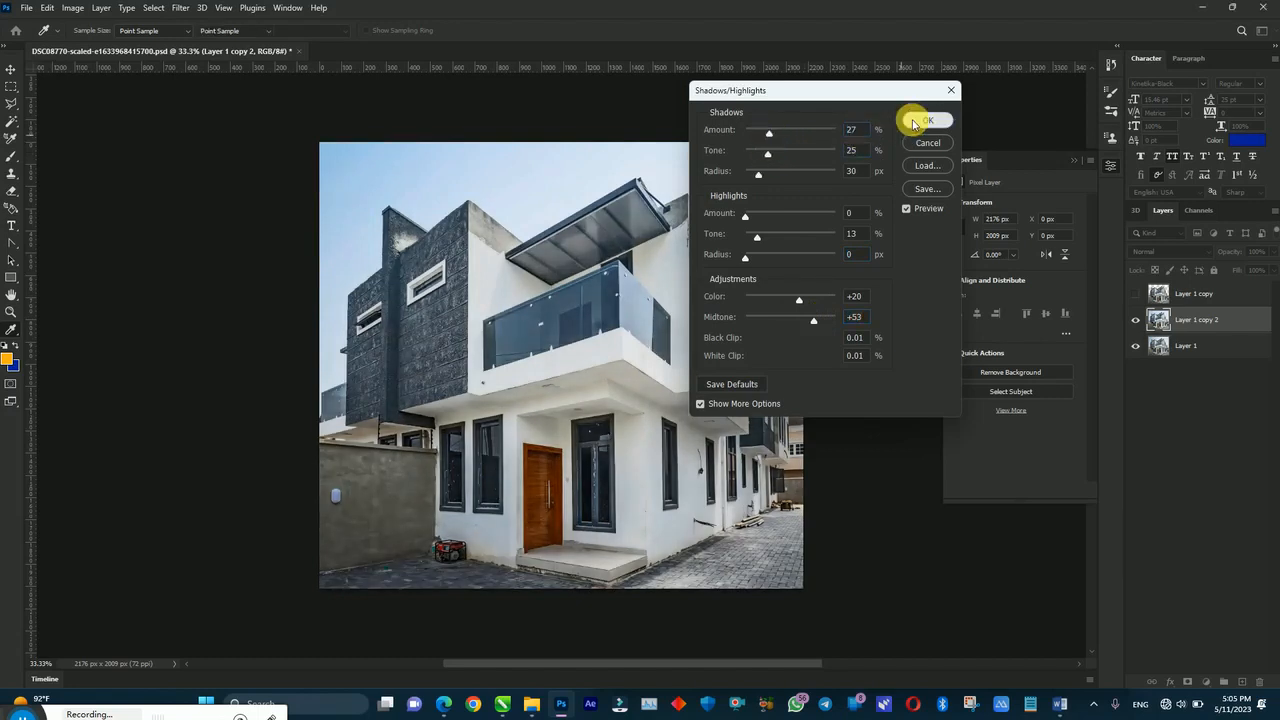
click(914, 122)
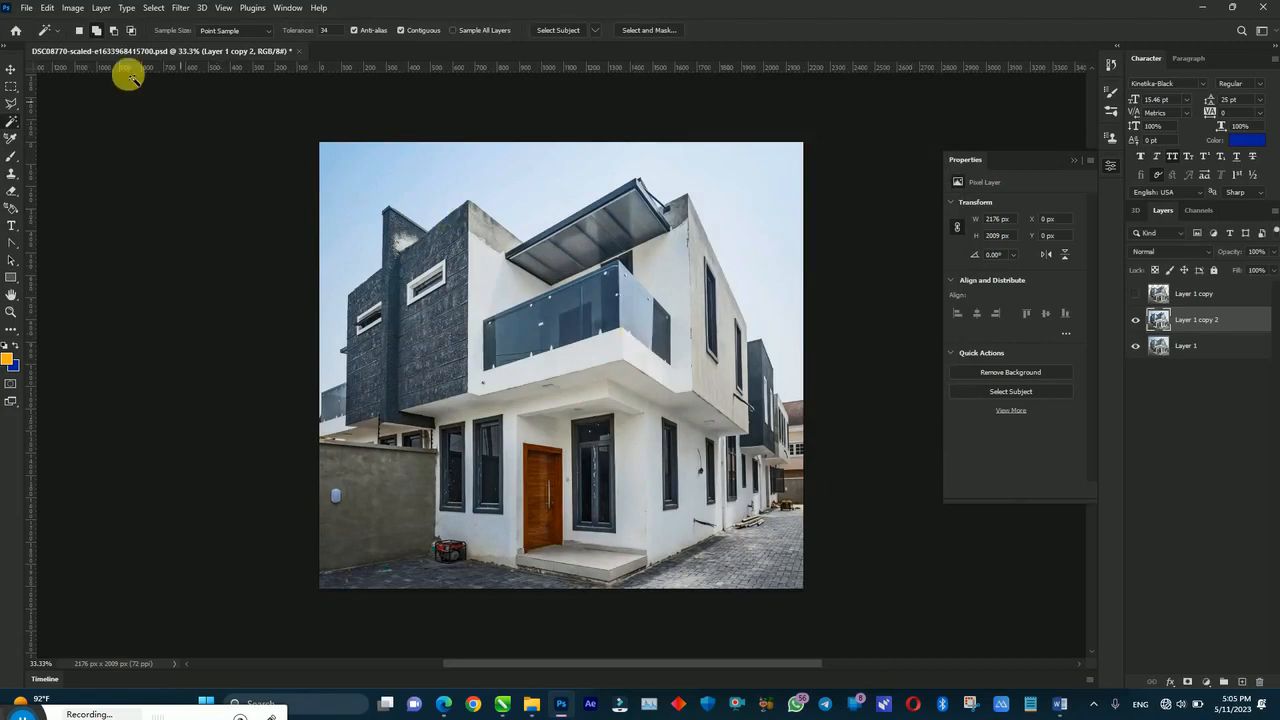
Step: Look through the Edit menu's commands for the last adjustment
click(47, 8)
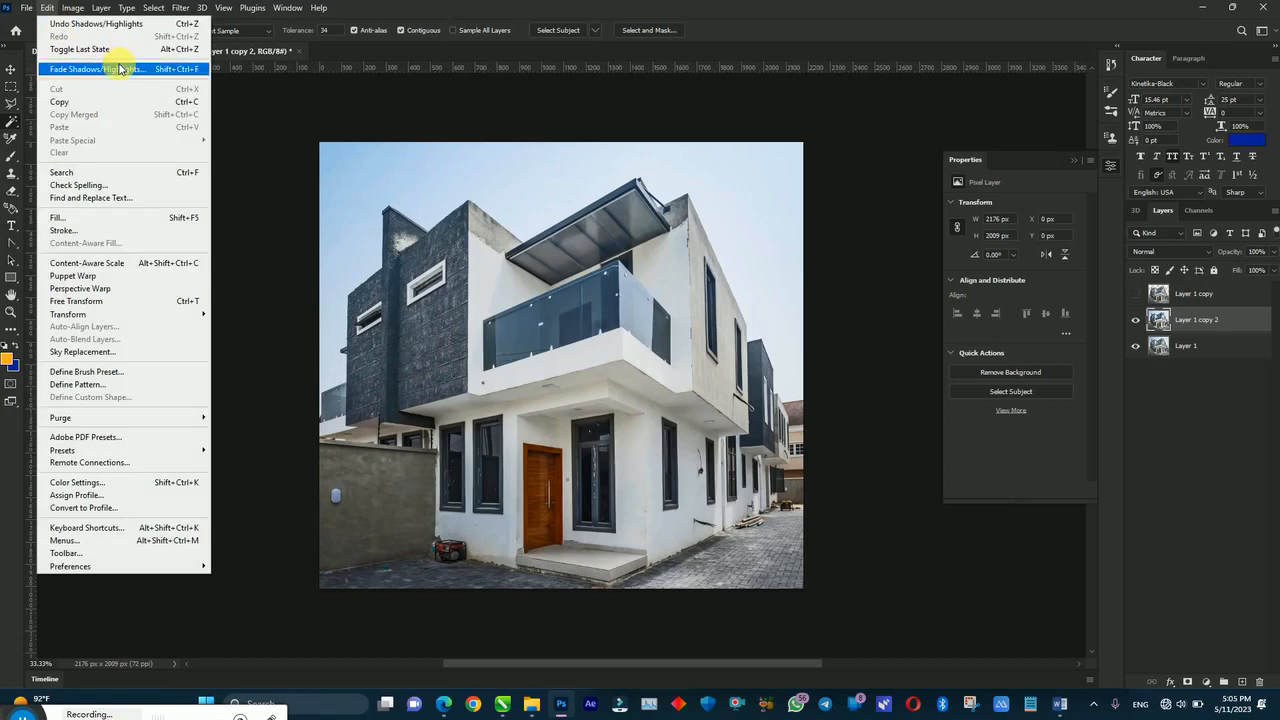
mouse_move(73, 8)
mouse_move(129, 52)
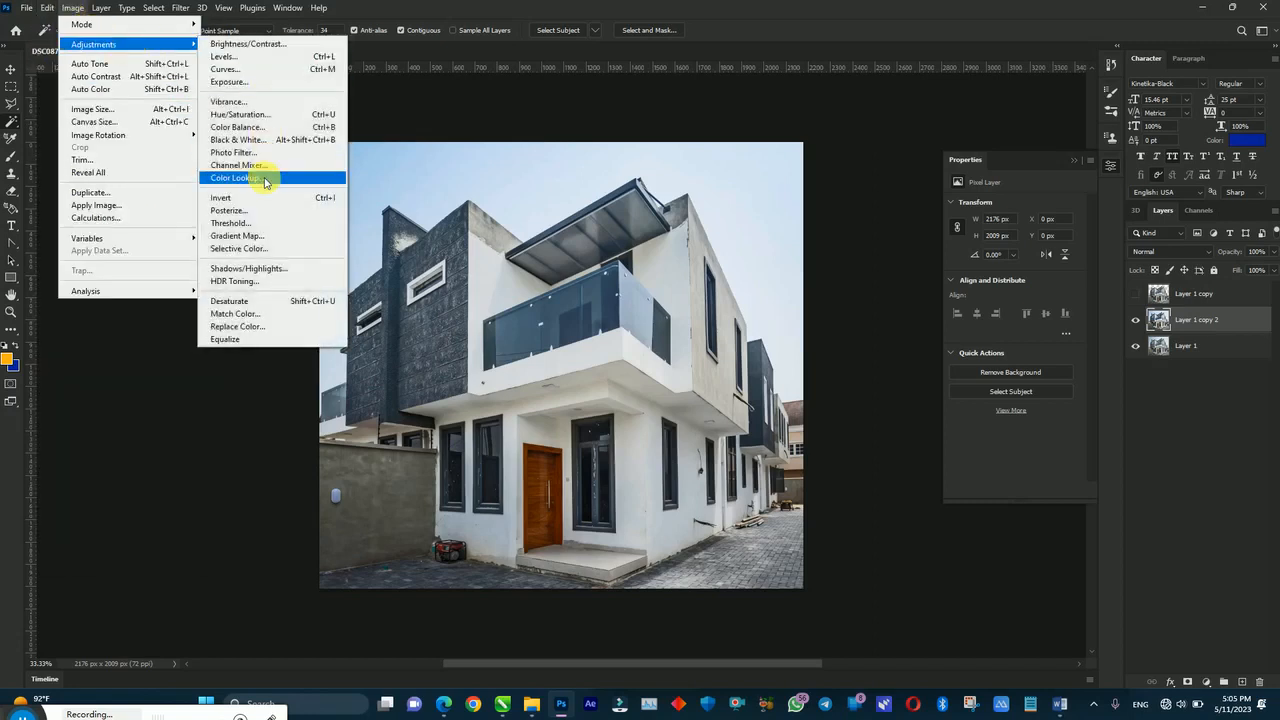
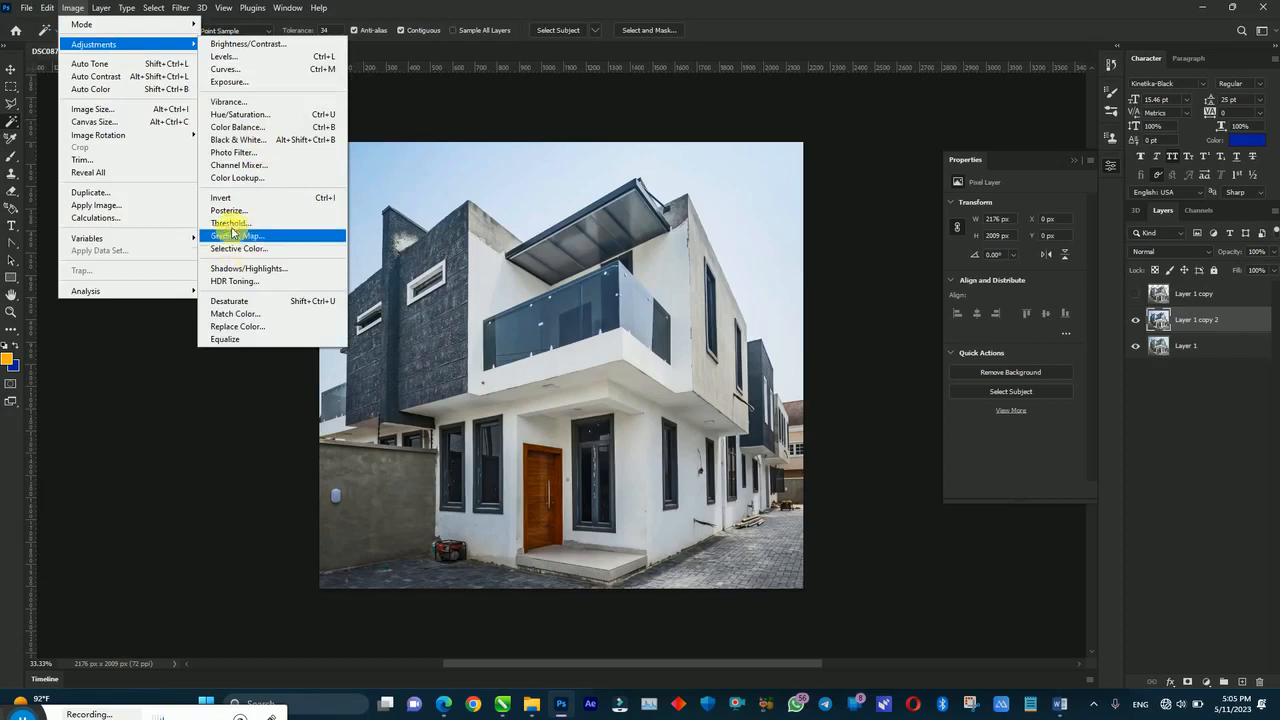
Step: Boost the house photo's vibrance to +39 and saturation to +45
click(238, 101)
drag(651, 180, 766, 77)
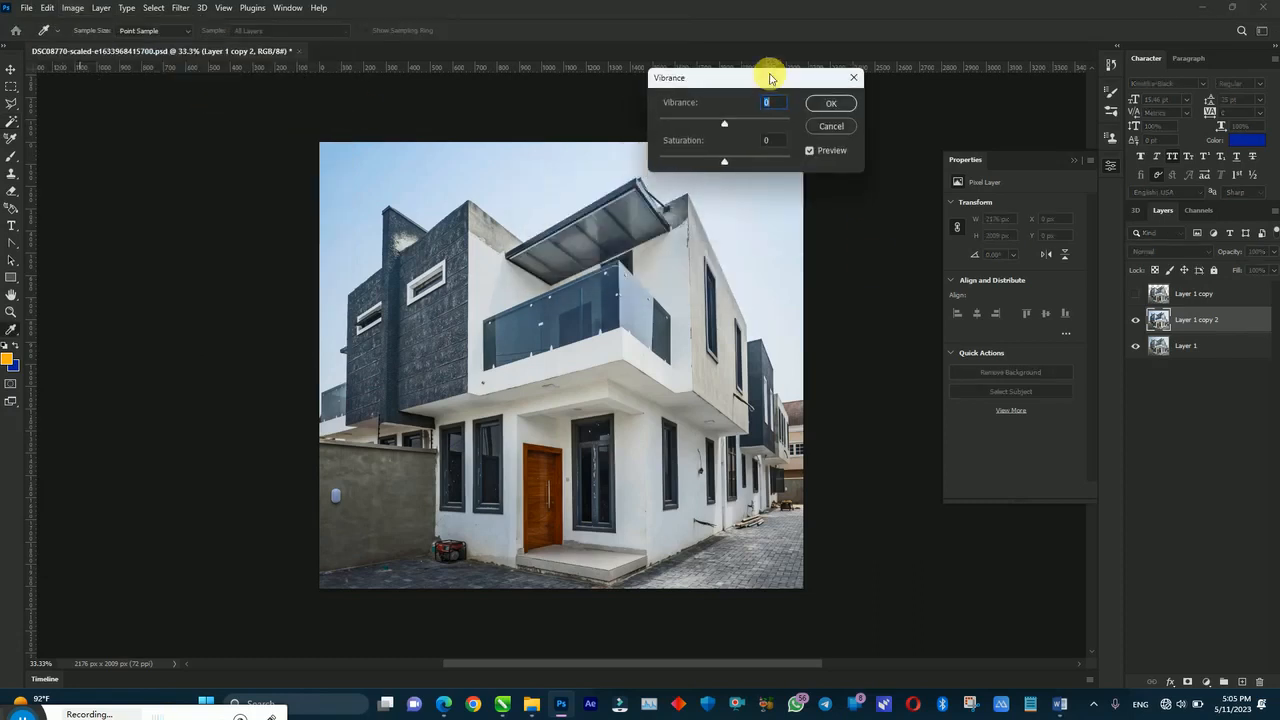
mouse_move(725, 160)
mouse_down()
mouse_move(754, 160)
mouse_move(737, 123)
mouse_up()
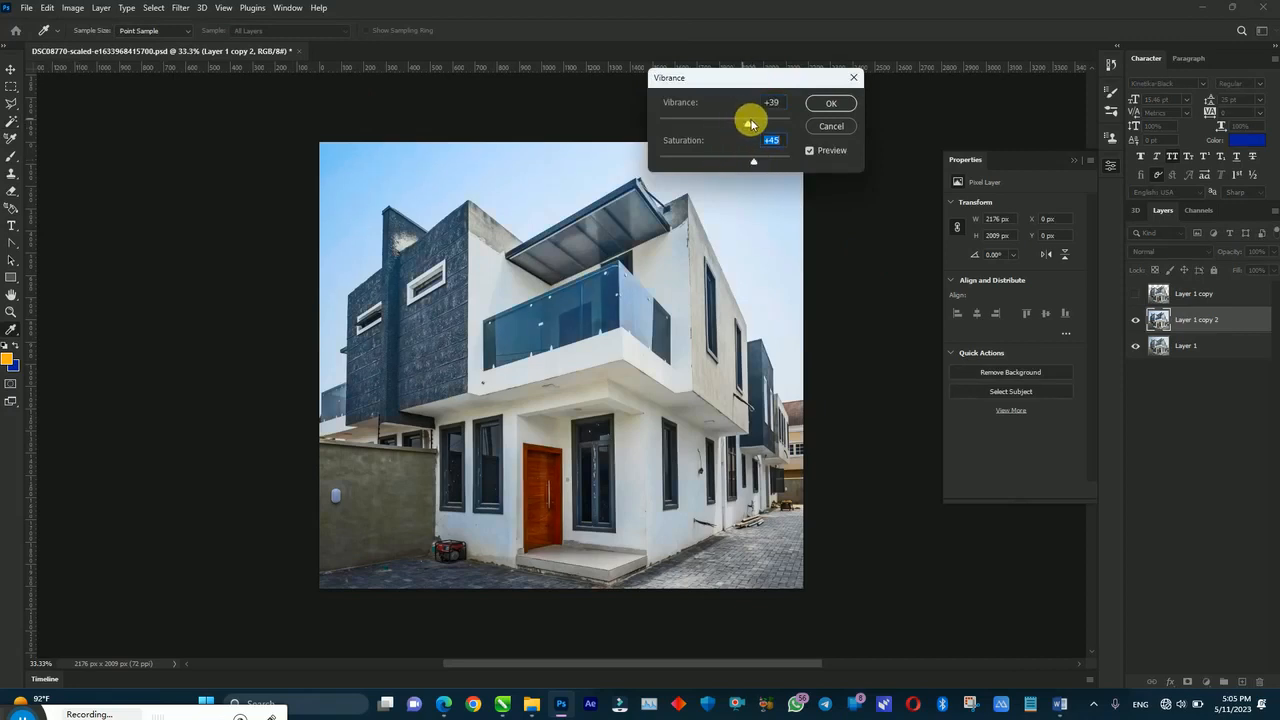
click(830, 101)
Step: Mask the layer to the building outline, apply the mask permanently, and hide Layer 1
ctrl+click(1158, 293)
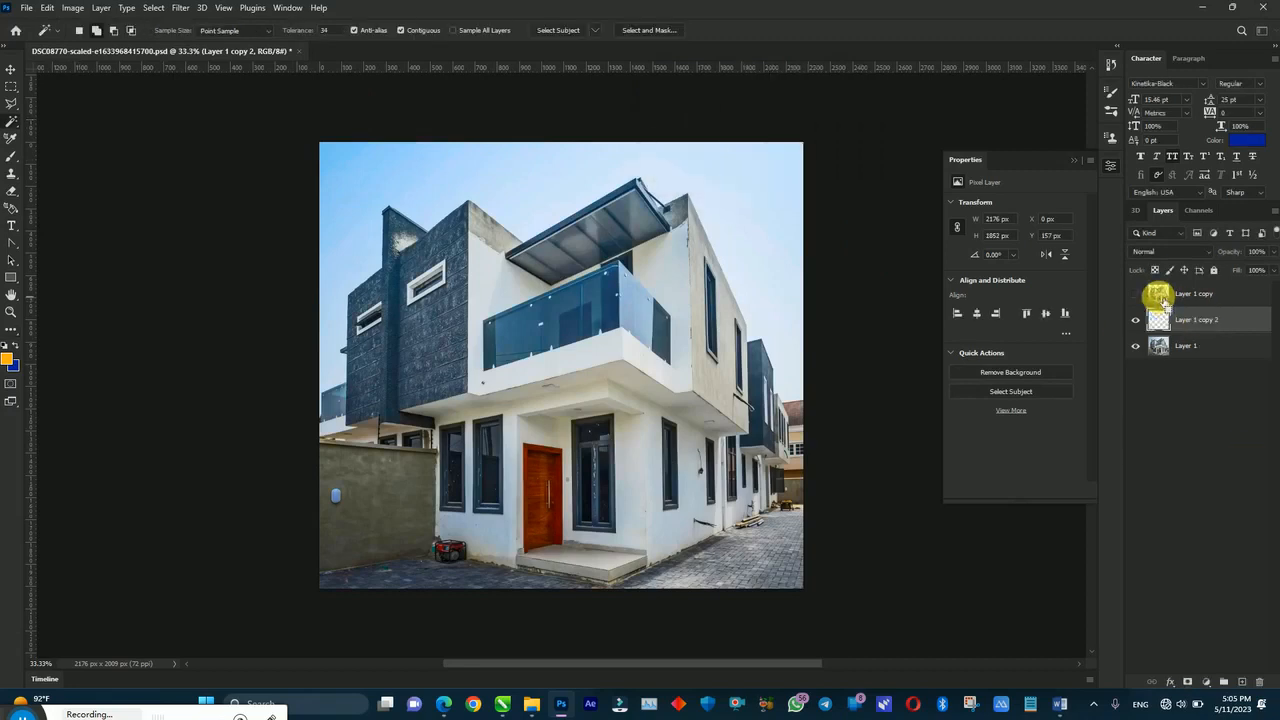
click(1188, 682)
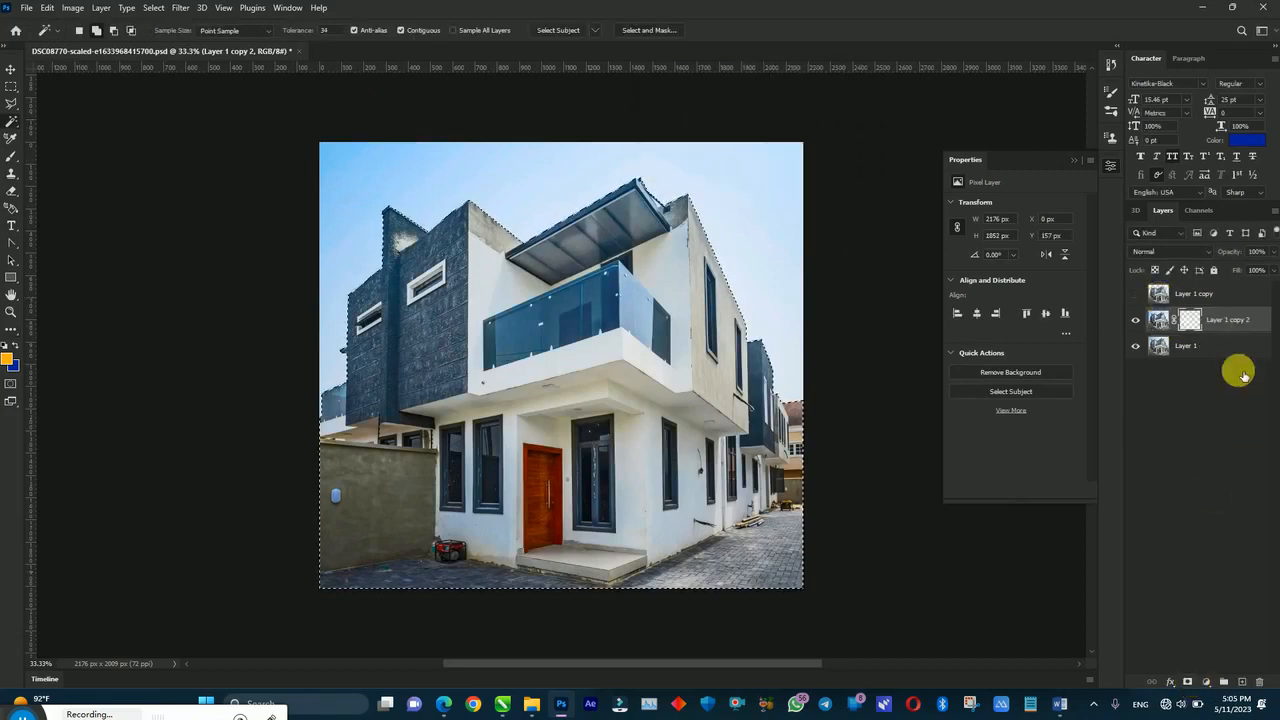
right_click(1188, 321)
click(1164, 362)
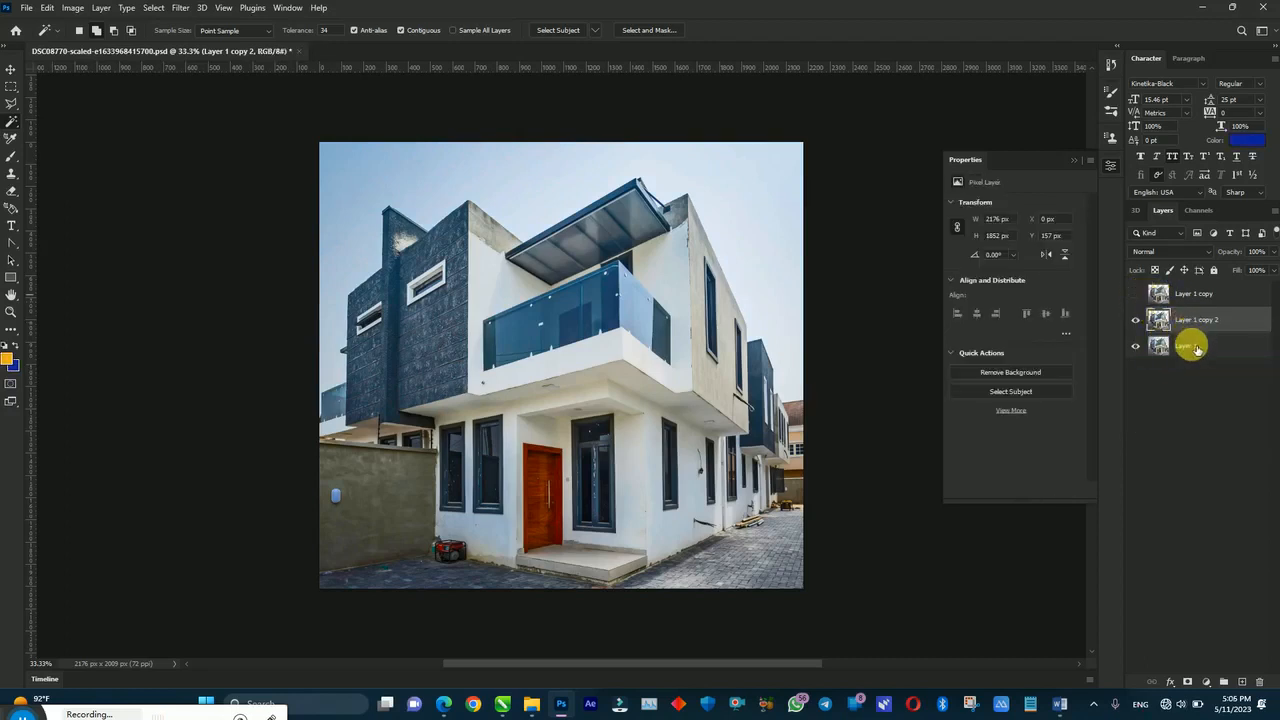
shift+click(1185, 348)
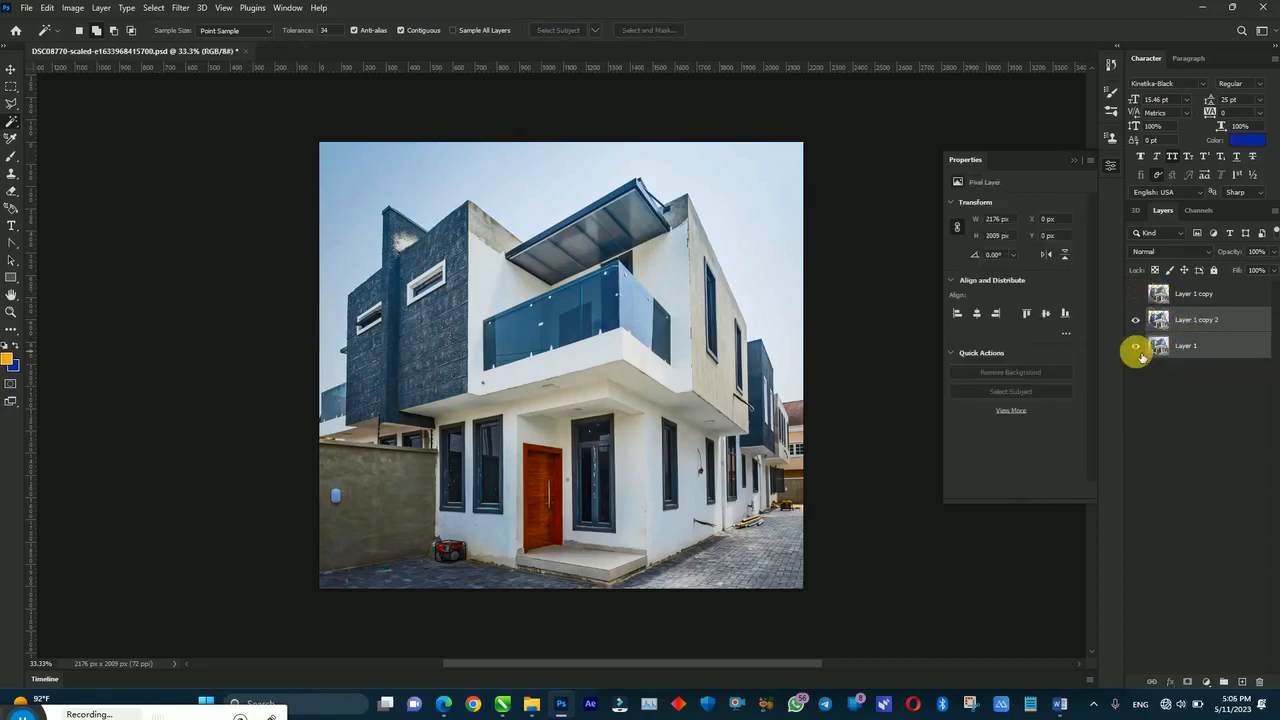
click(1135, 346)
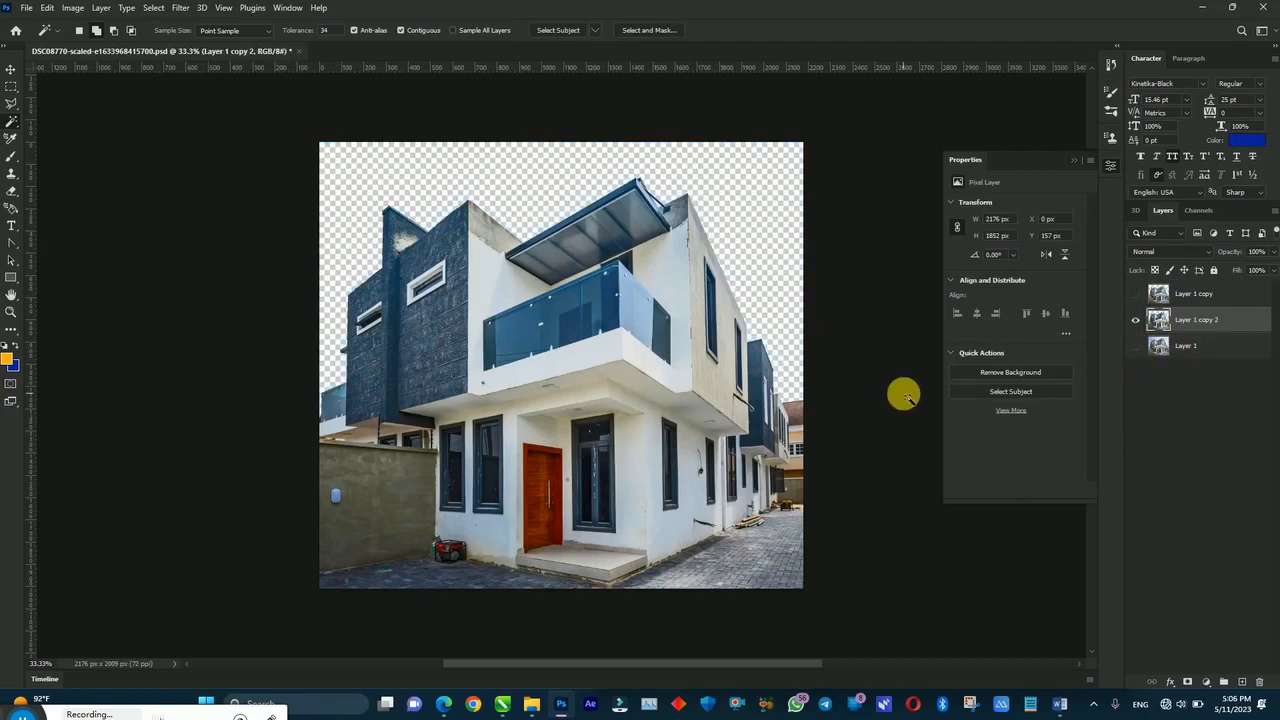
Step: Set the Export As format to PNG for a transparent background
key(ctrl+alt+shift+w)
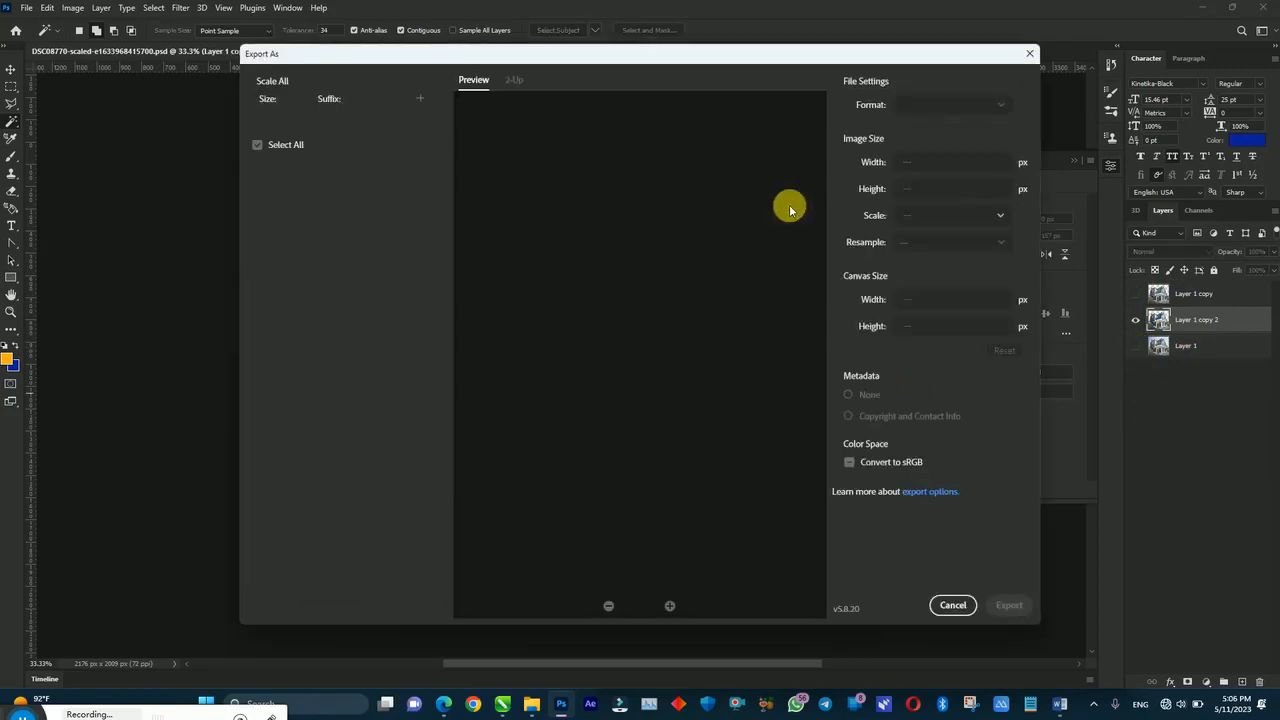
click(1008, 131)
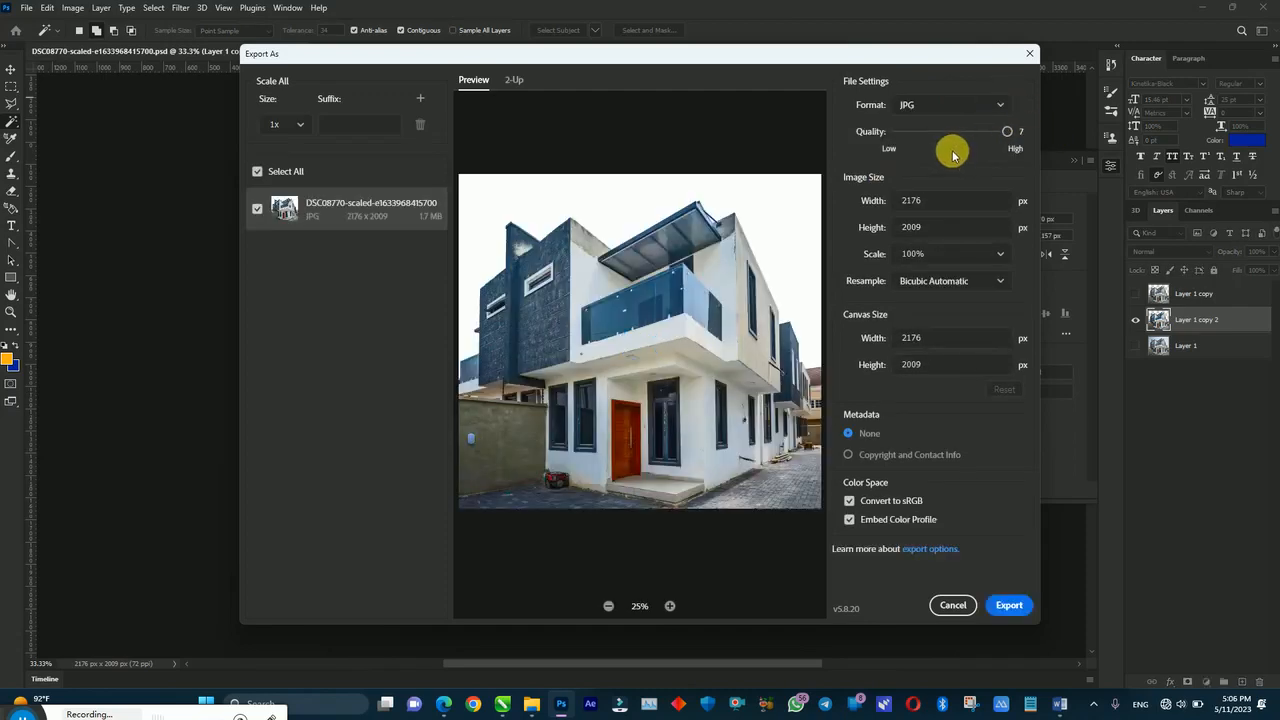
click(1000, 104)
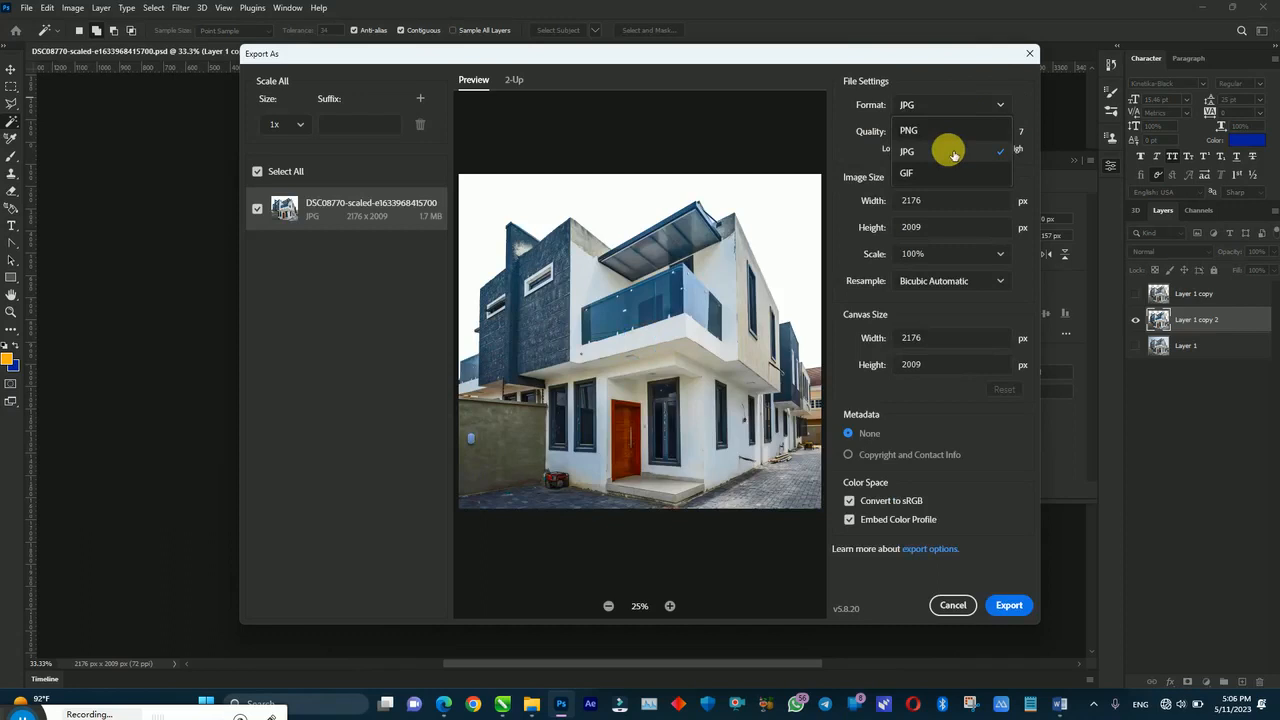
click(908, 131)
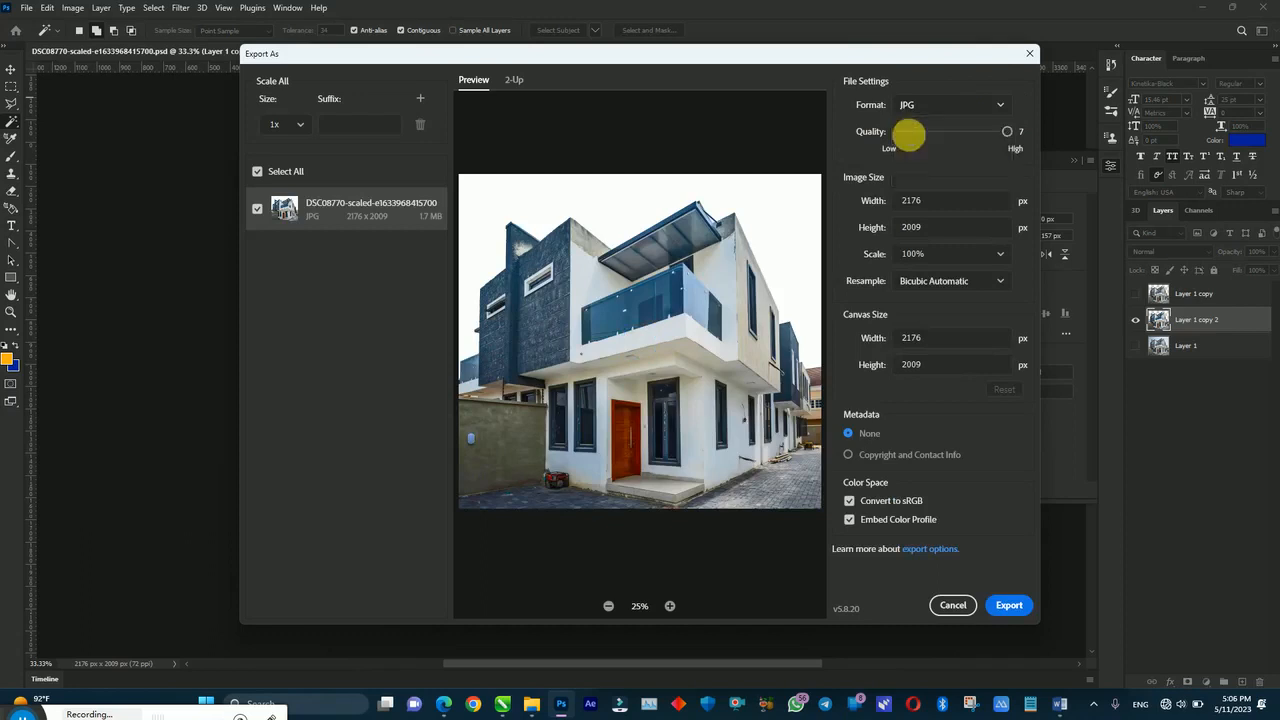
Step: Save the PNG into the Day 02 - Realestate and Hotels folder
click(1009, 608)
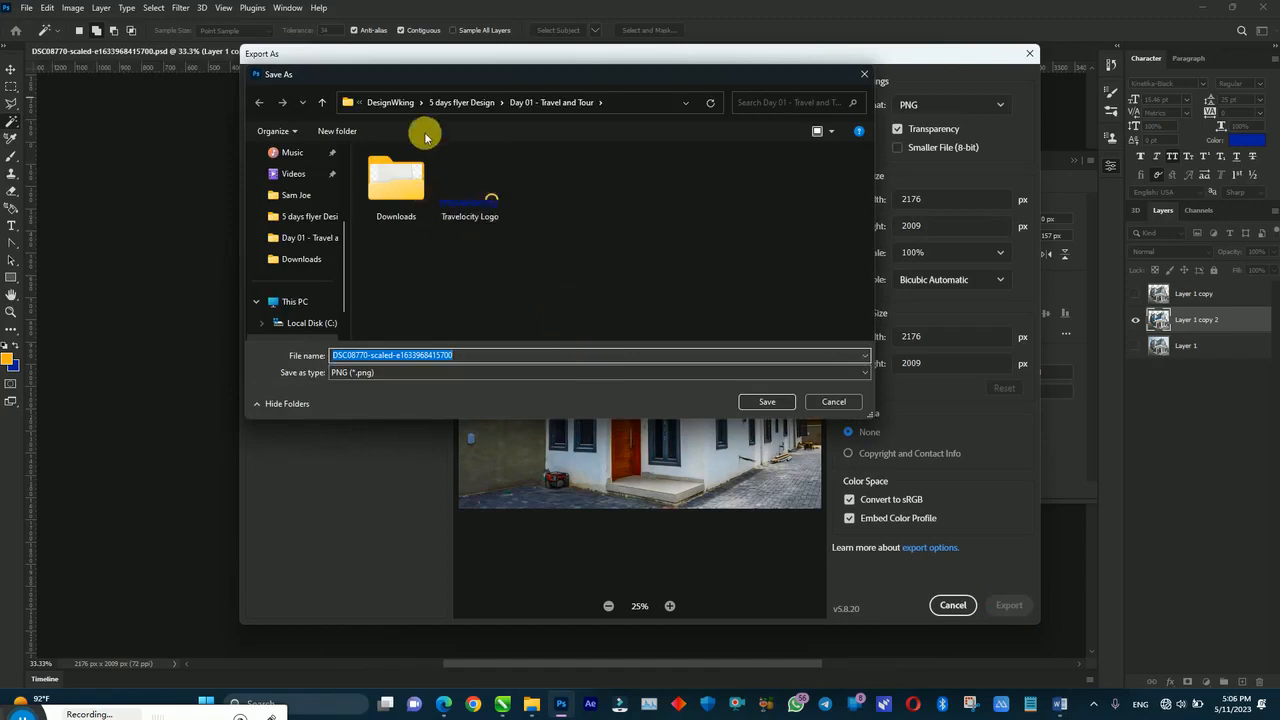
click(480, 102)
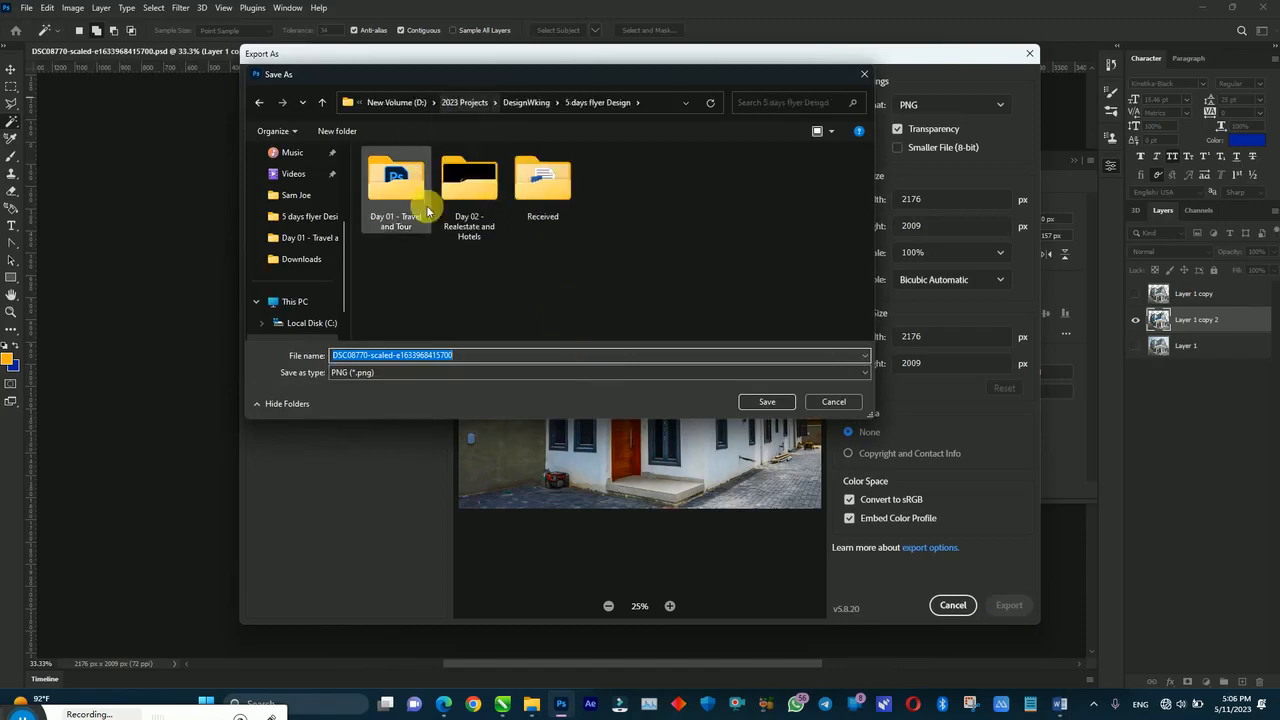
double_click(472, 188)
click(757, 401)
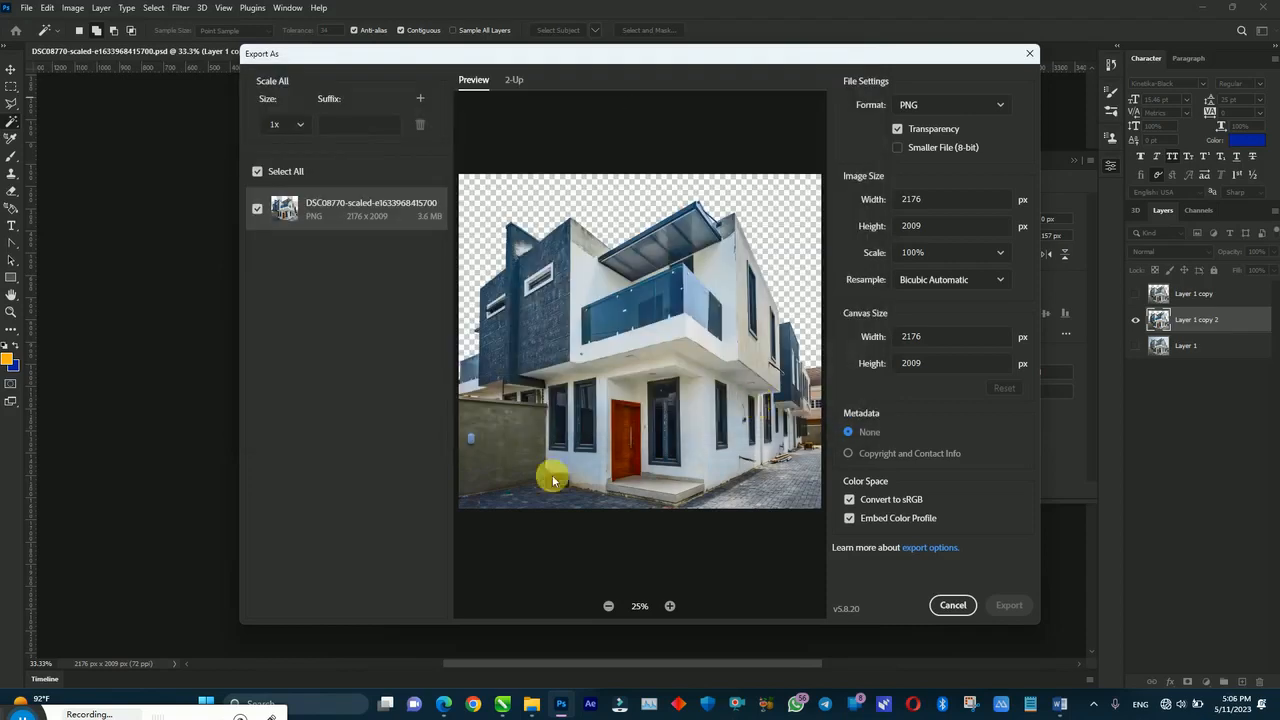
click(16, 704)
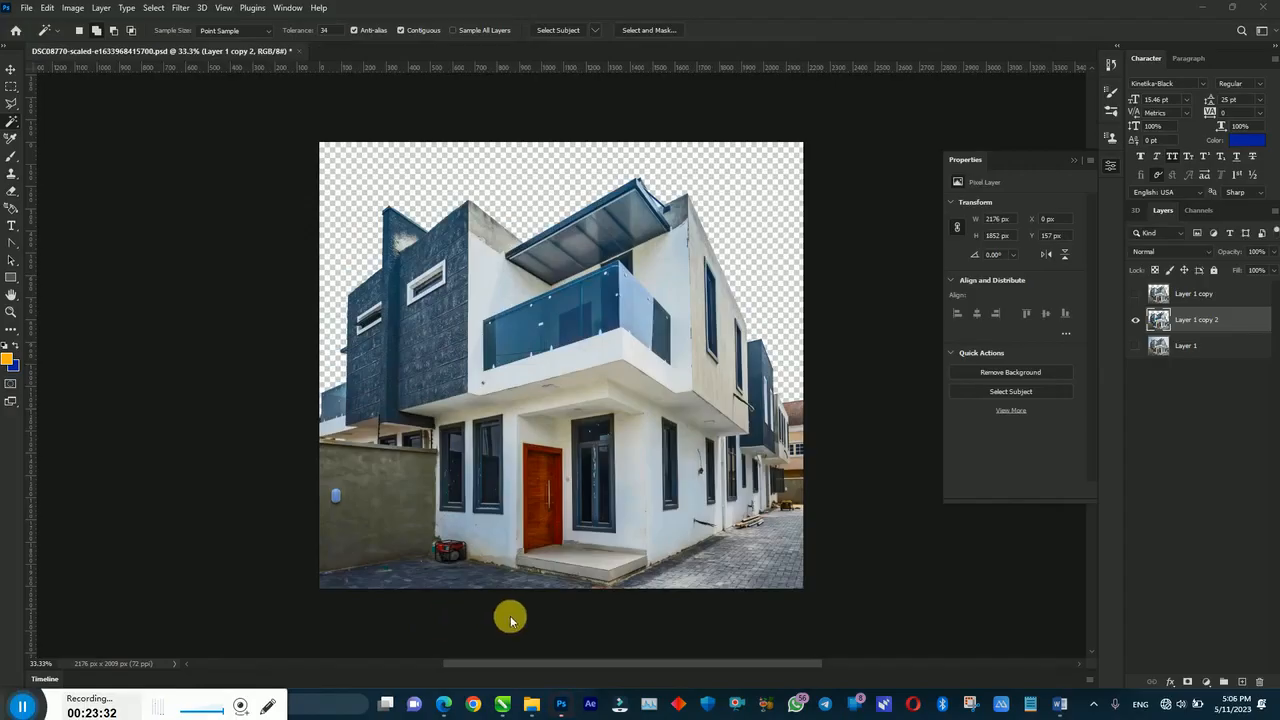
Step: In CorelDRAW, open the house photo's PowerClip and import the house PSD into it
click(502, 704)
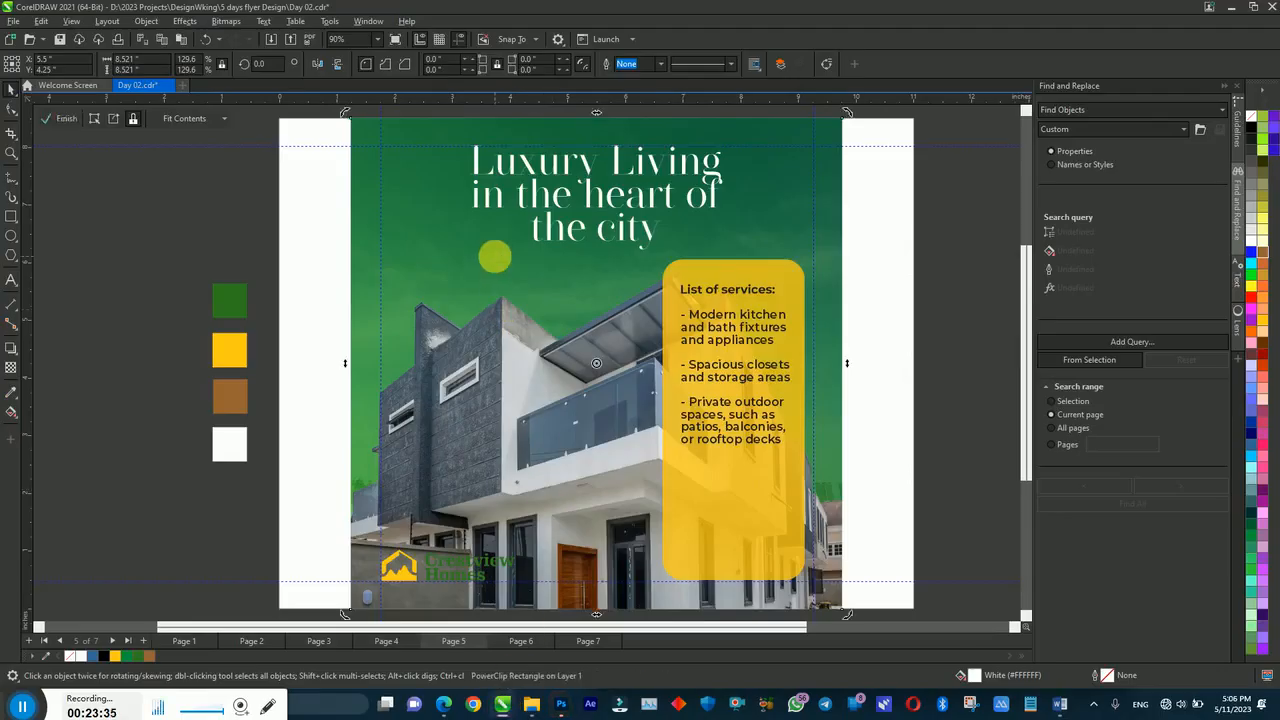
double_click(494, 257)
right_click(52, 298)
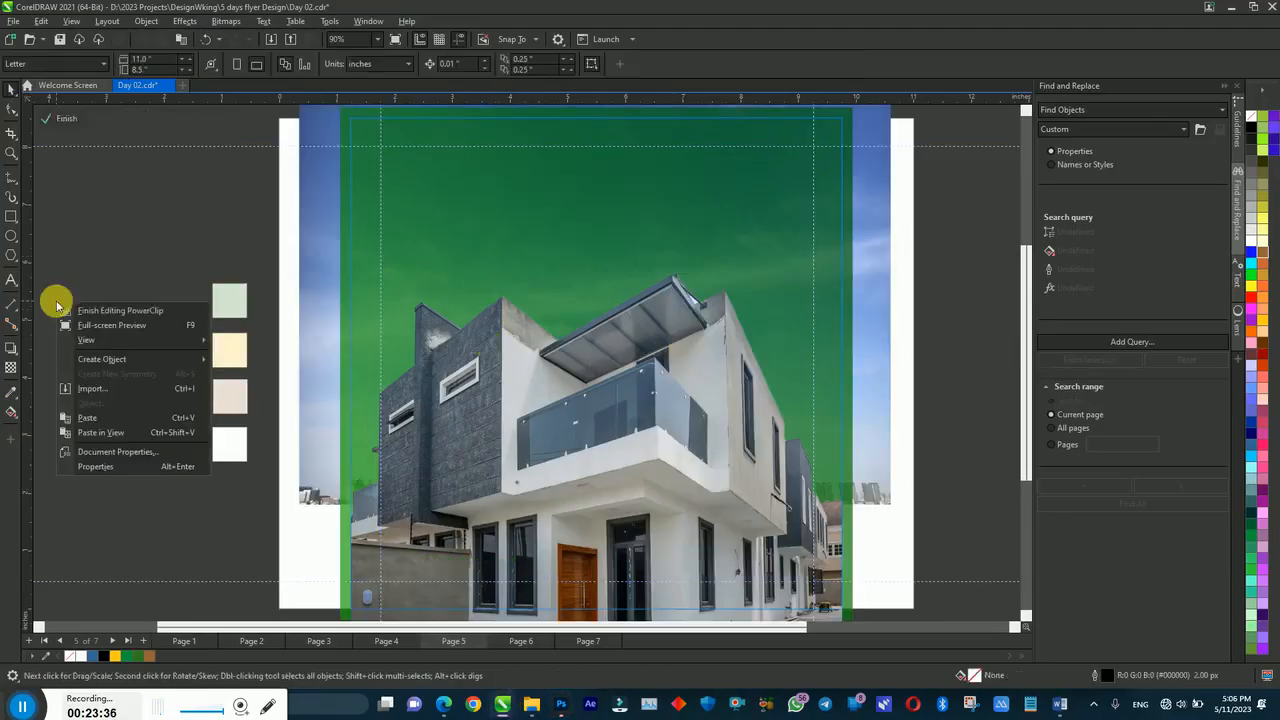
click(91, 388)
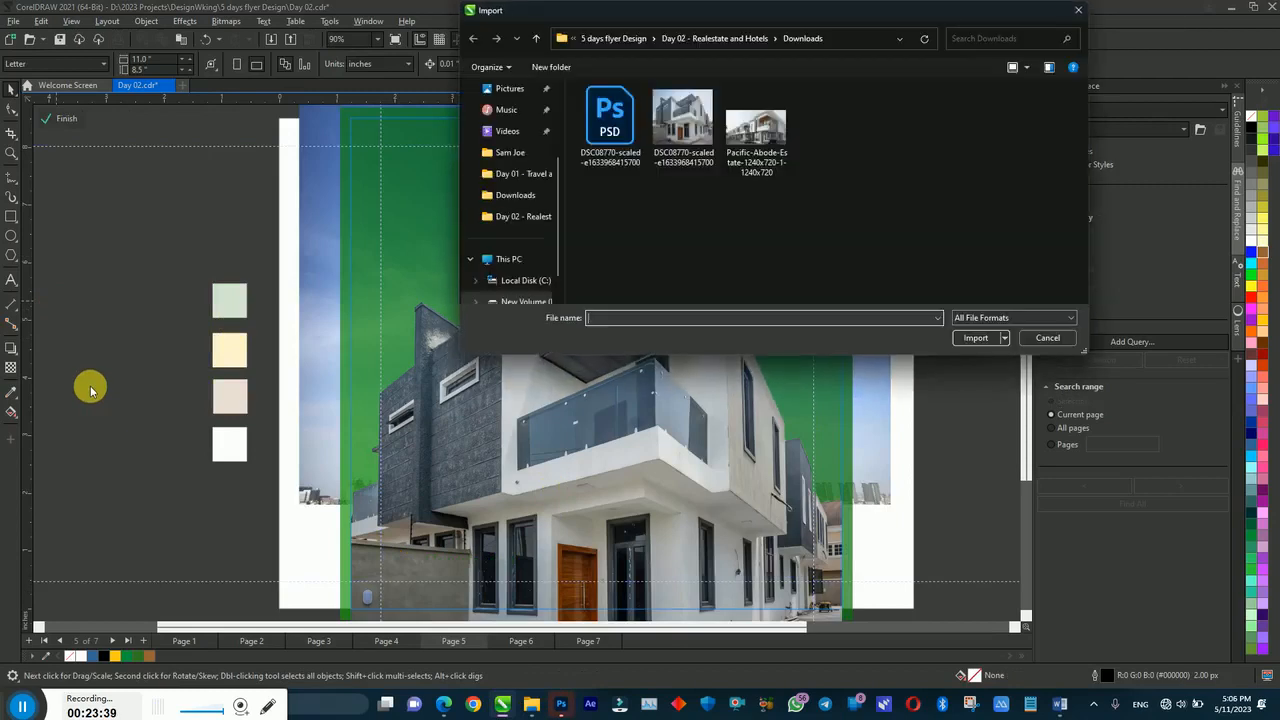
double_click(605, 125)
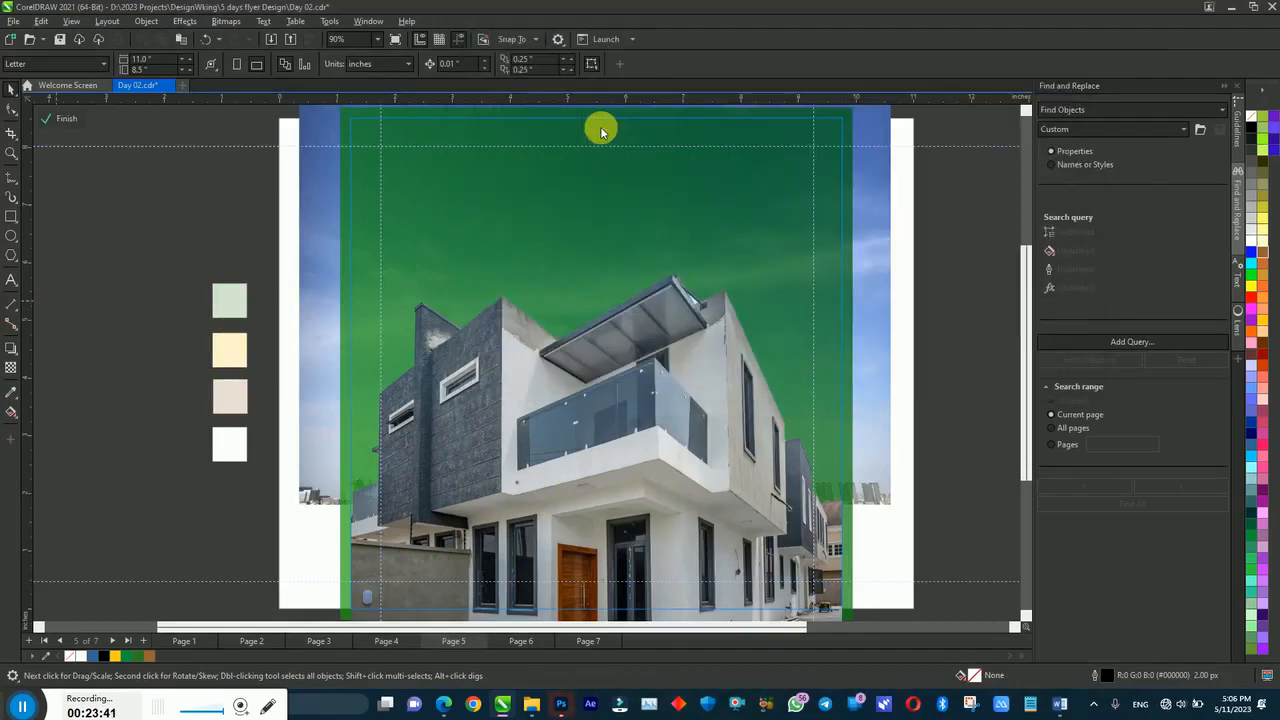
key(Return)
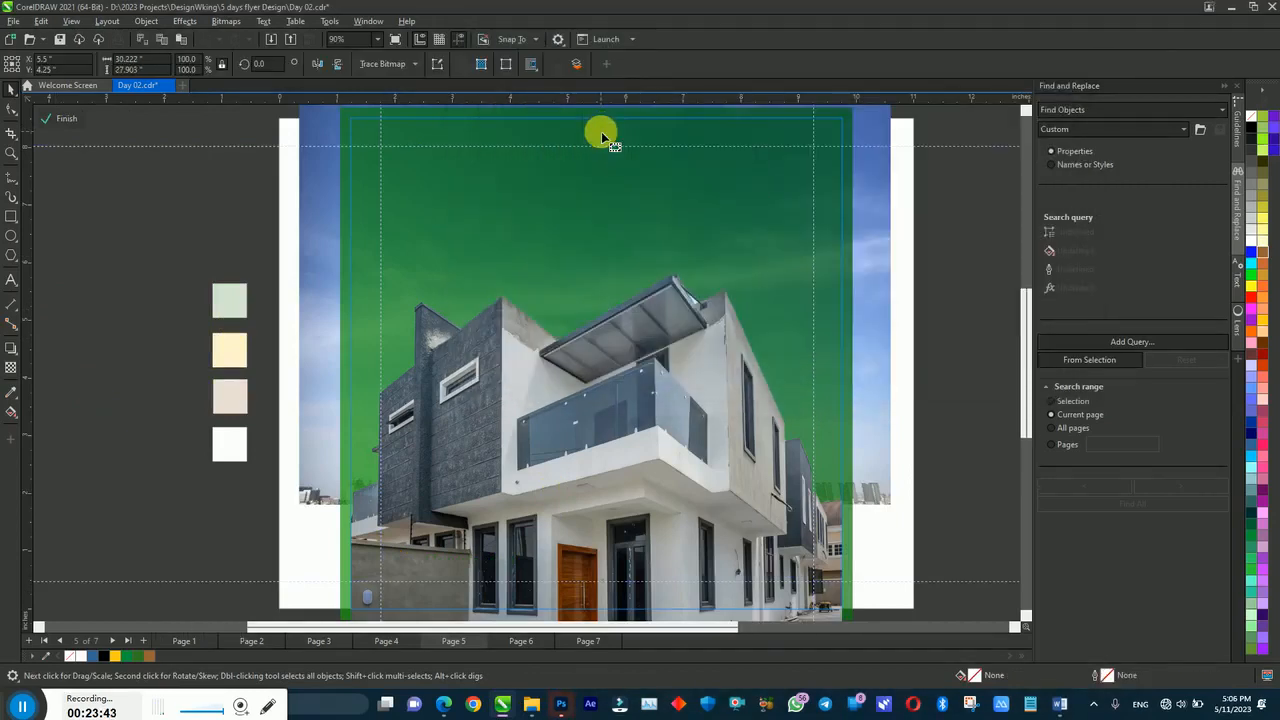
key(Escape)
Step: Open the image import browser again, then go back to Photoshop
right_click(134, 204)
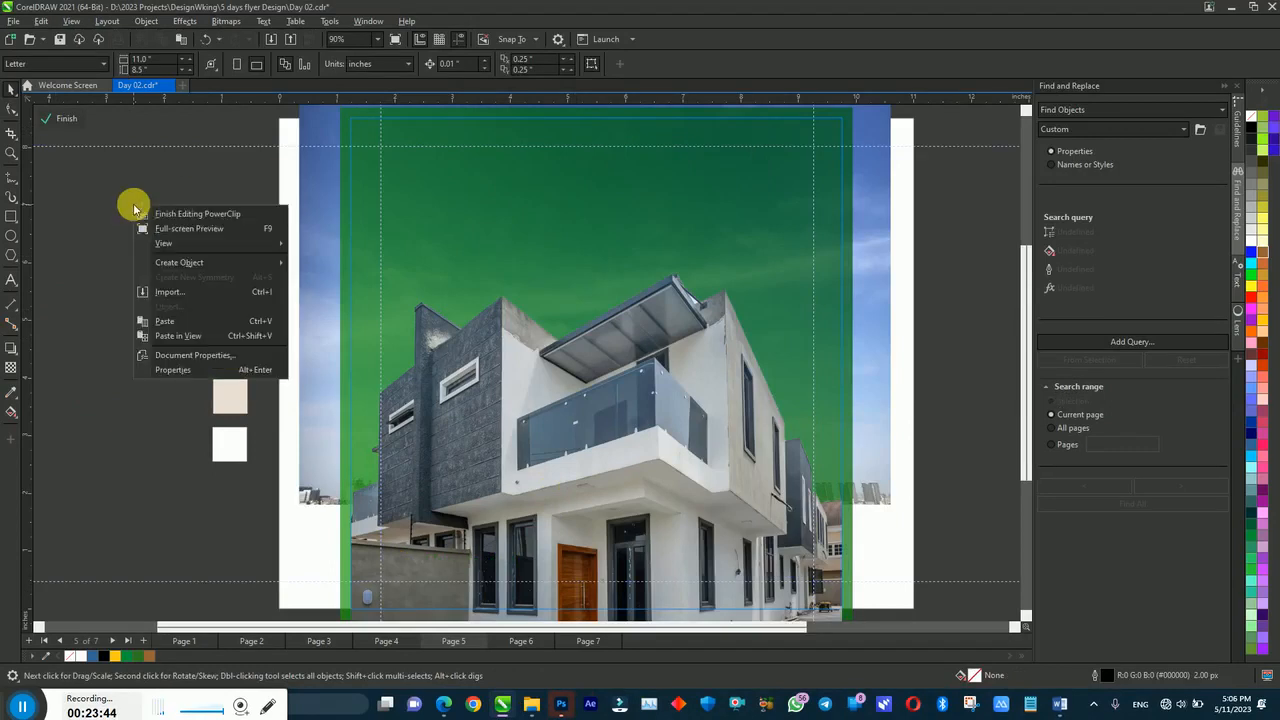
click(171, 295)
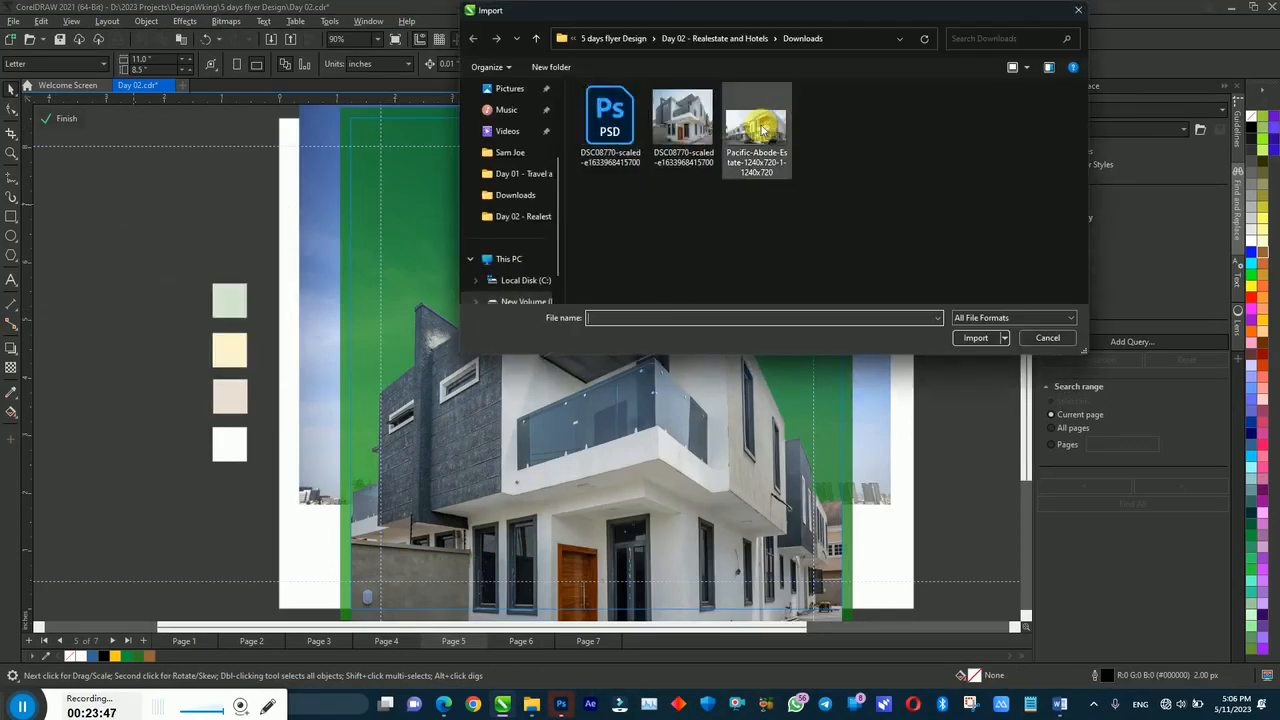
click(561, 704)
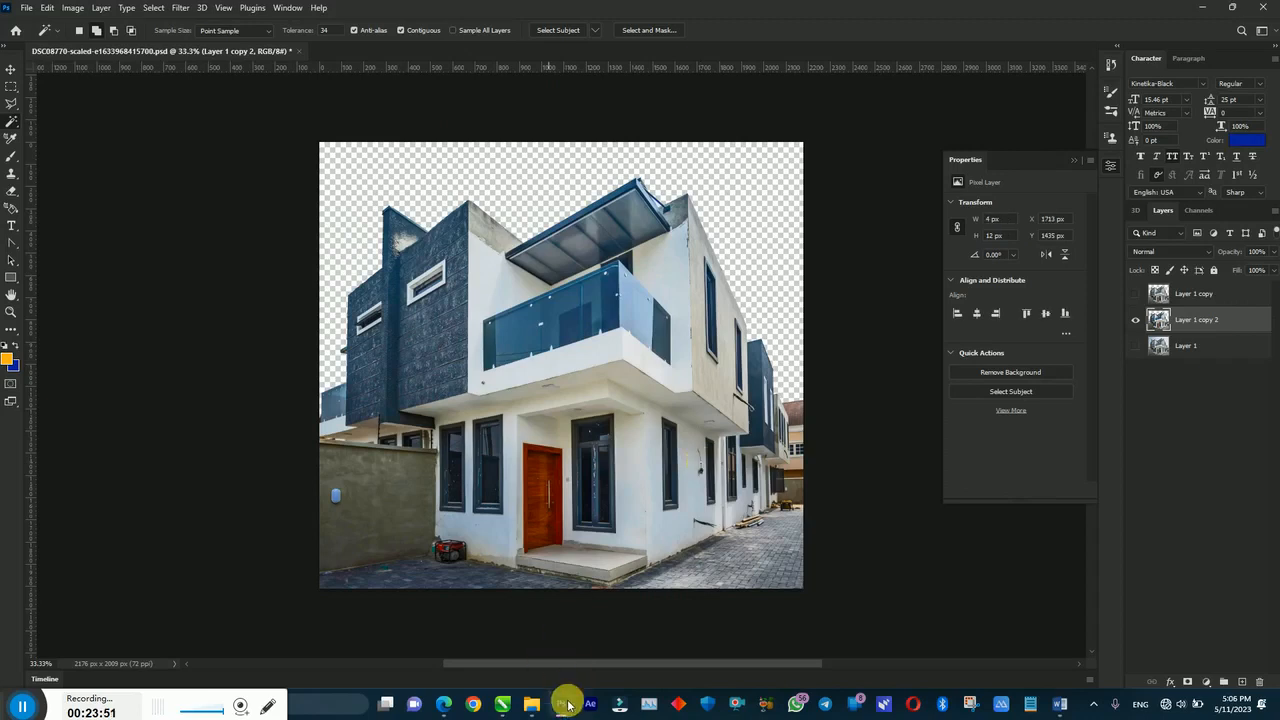
Step: Check the Download folder window and return focus to Photoshop
mouse_move(518, 707)
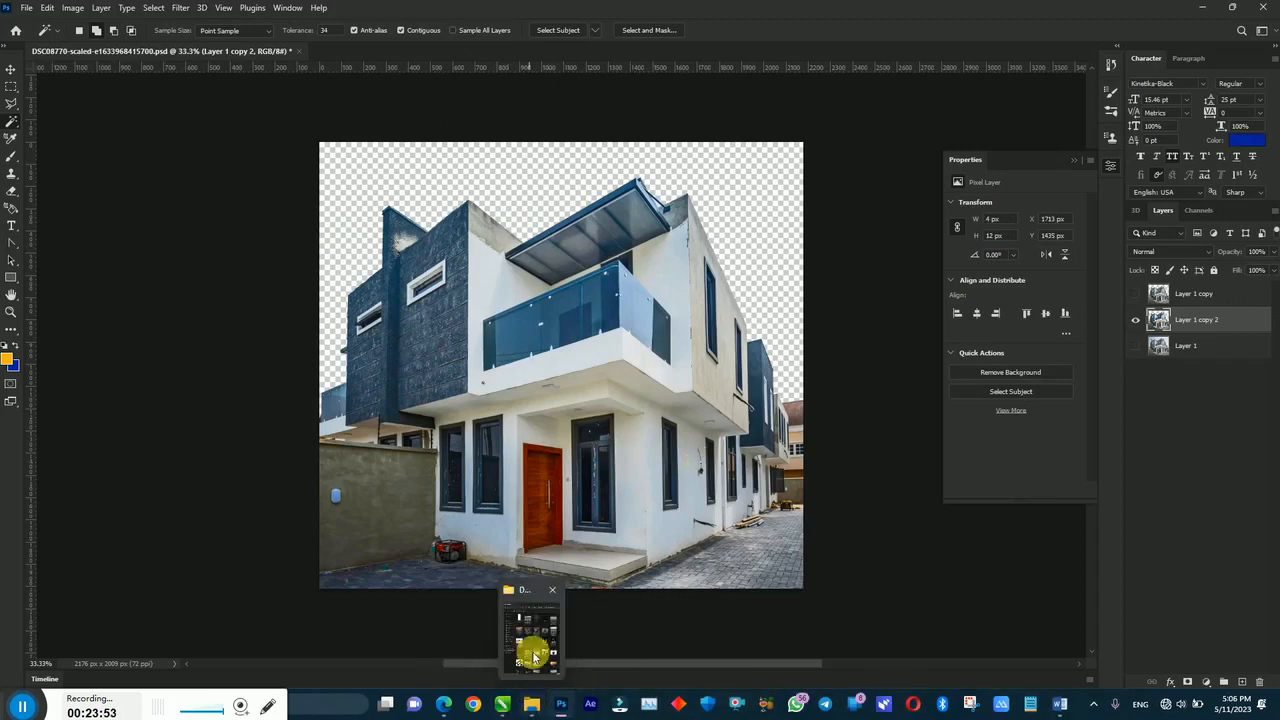
click(531, 651)
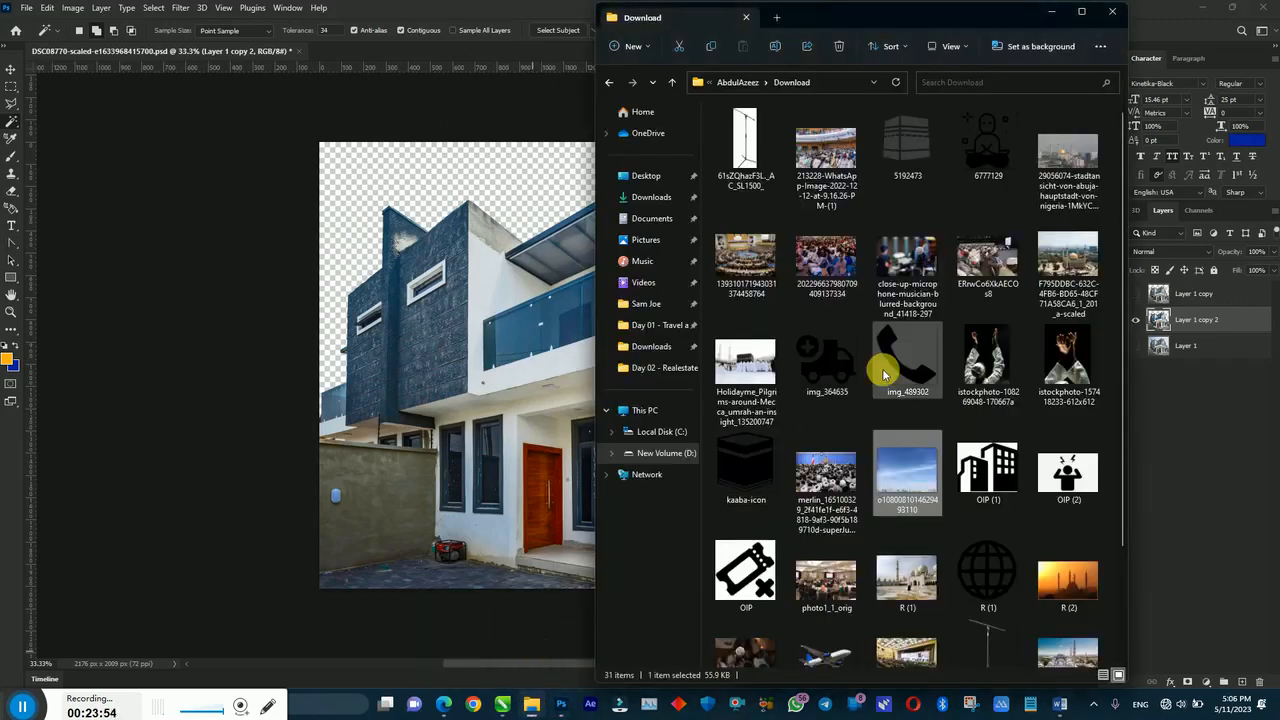
right_click(251, 410)
click(244, 344)
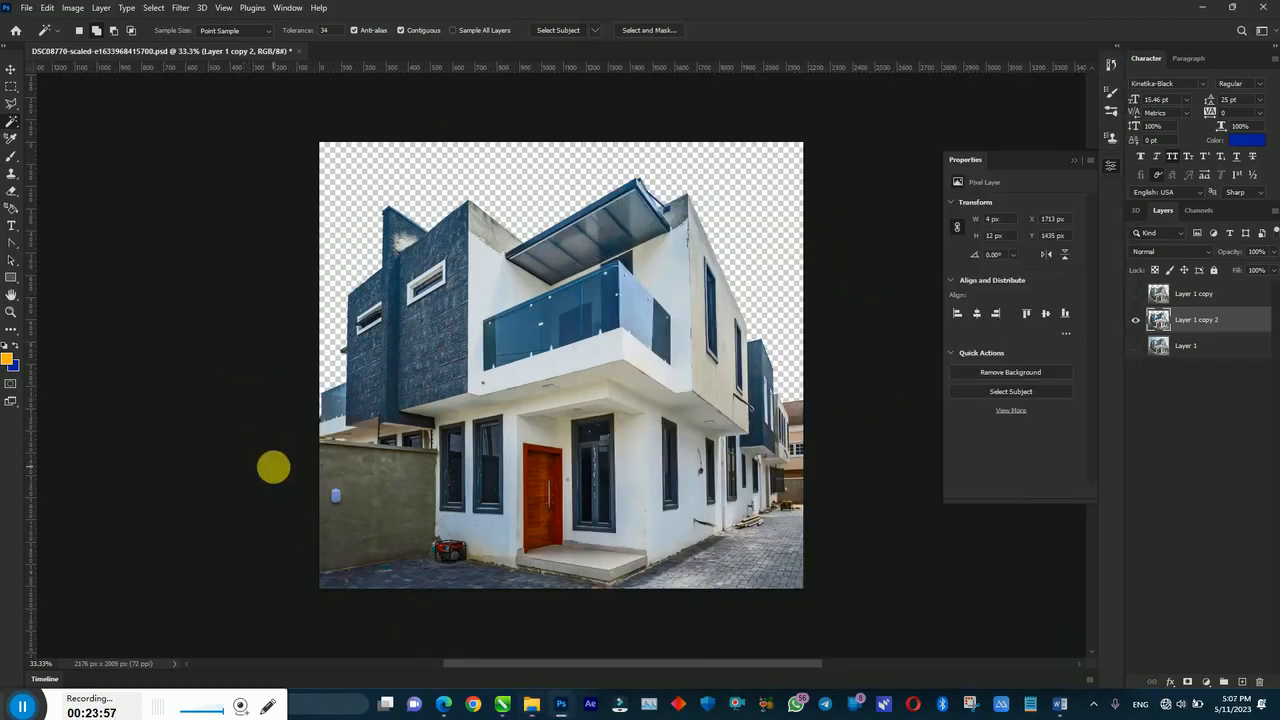
Step: Re-export the house as PNG under its existing name, declining the overwrite, then cancel
key(ctrl+alt+shift+w)
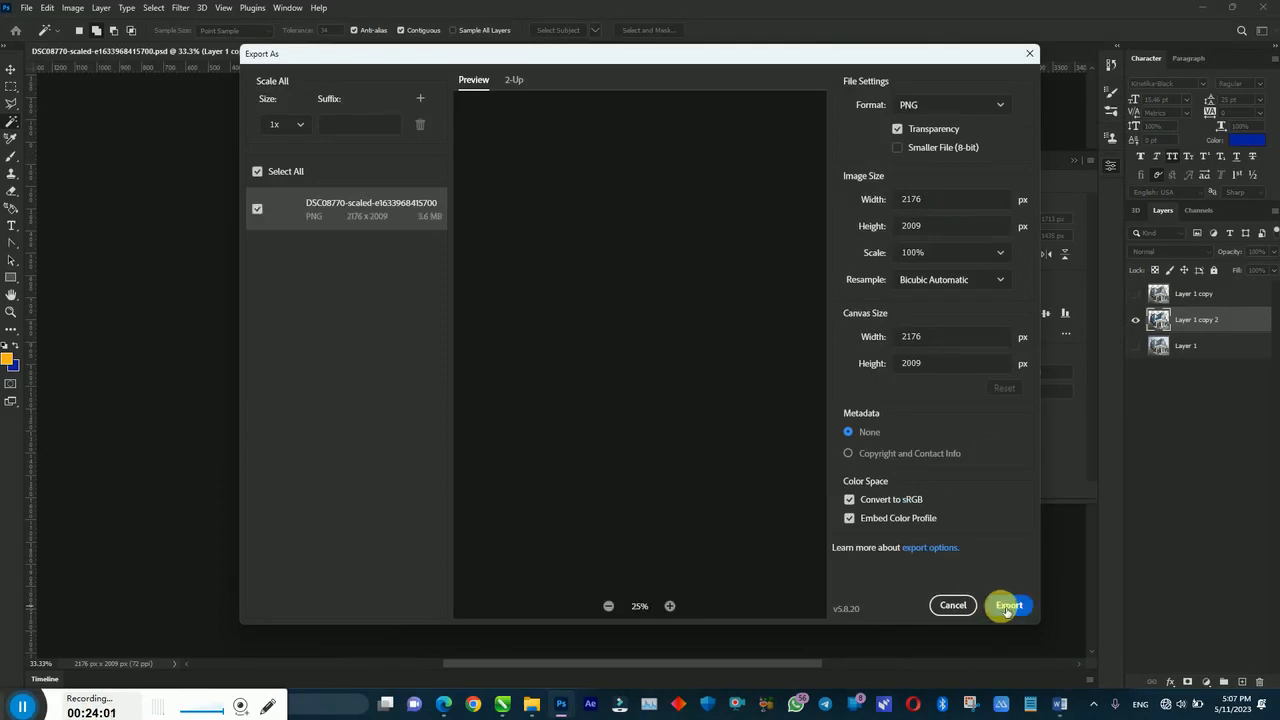
click(1003, 606)
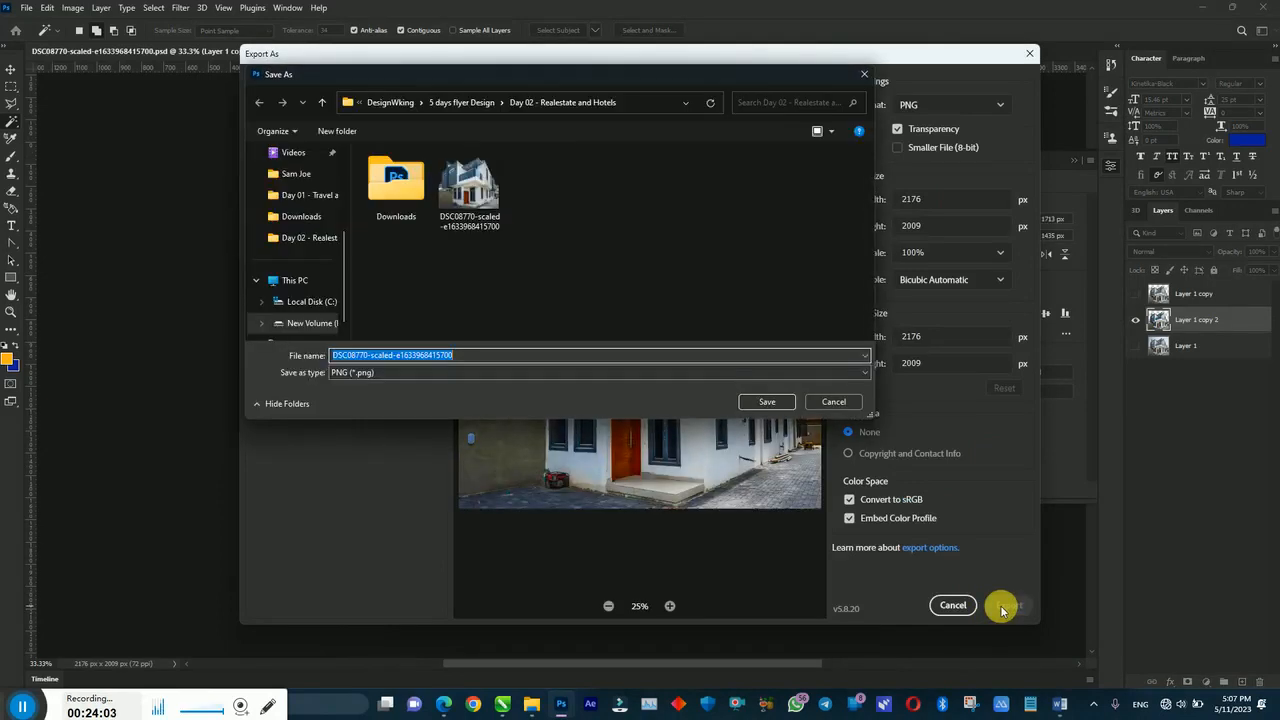
mouse_move(528, 704)
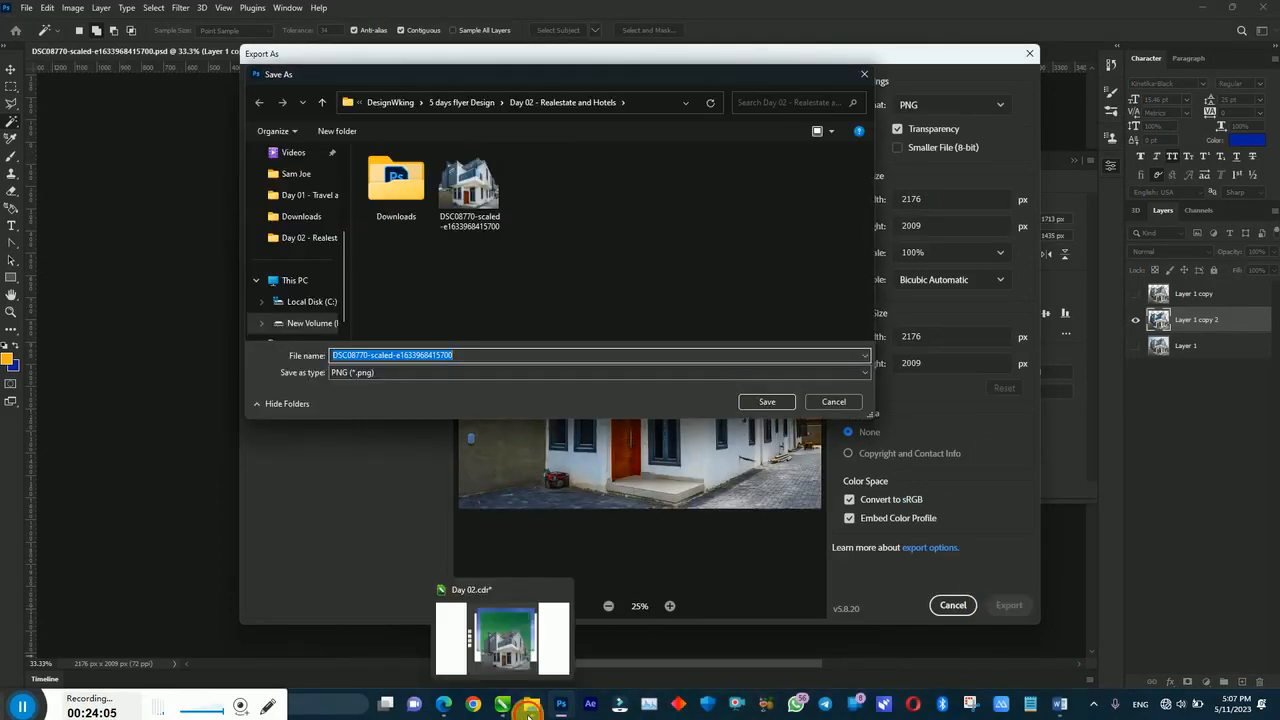
click(515, 650)
click(450, 212)
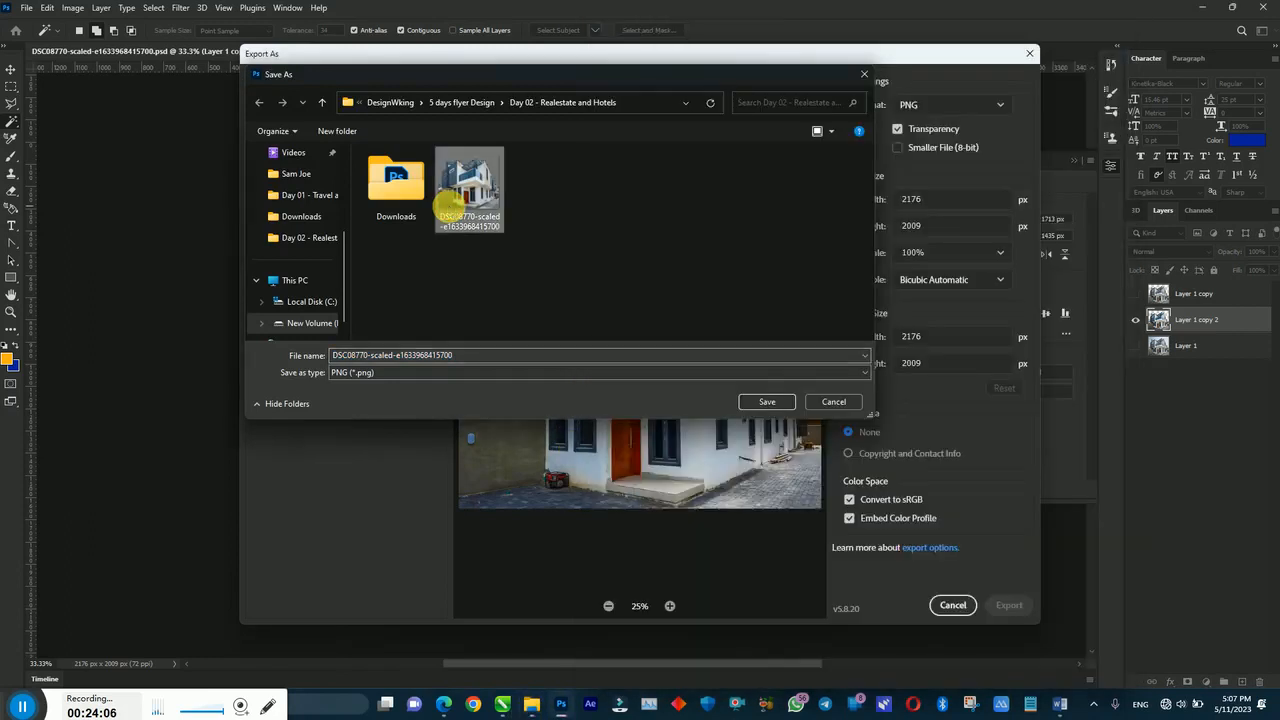
double_click(448, 212)
click(728, 351)
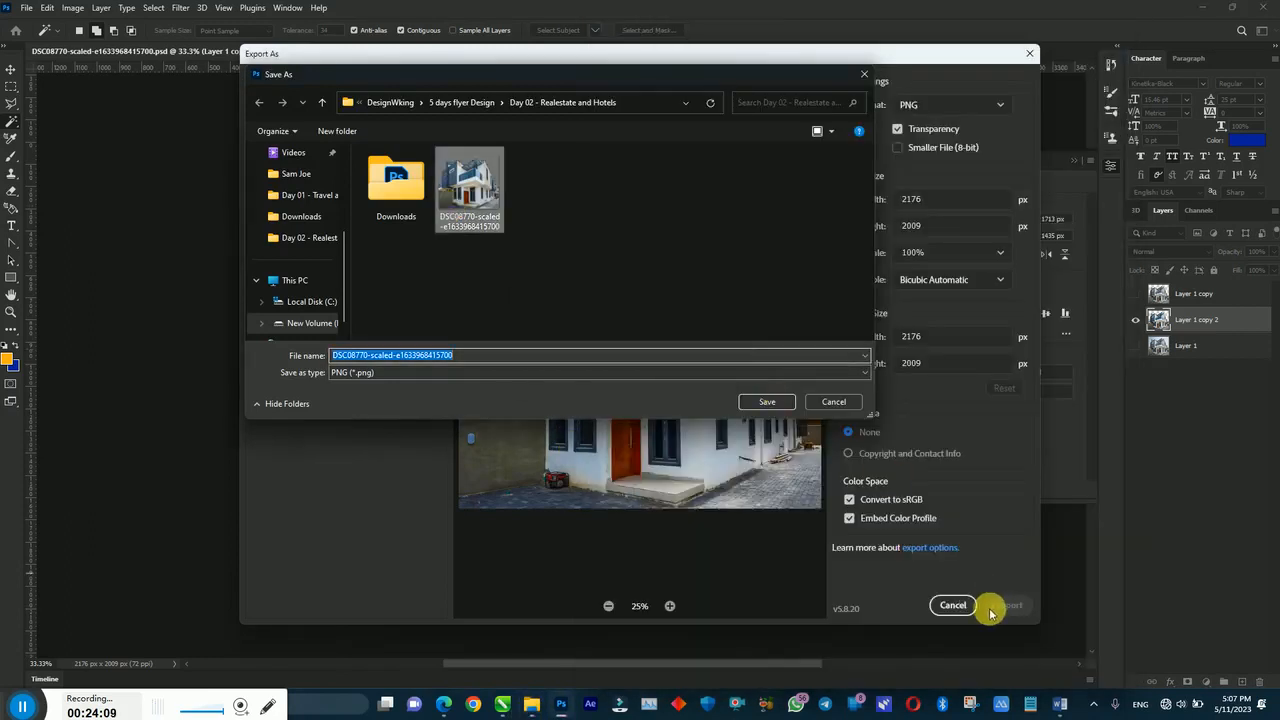
click(947, 604)
click(503, 705)
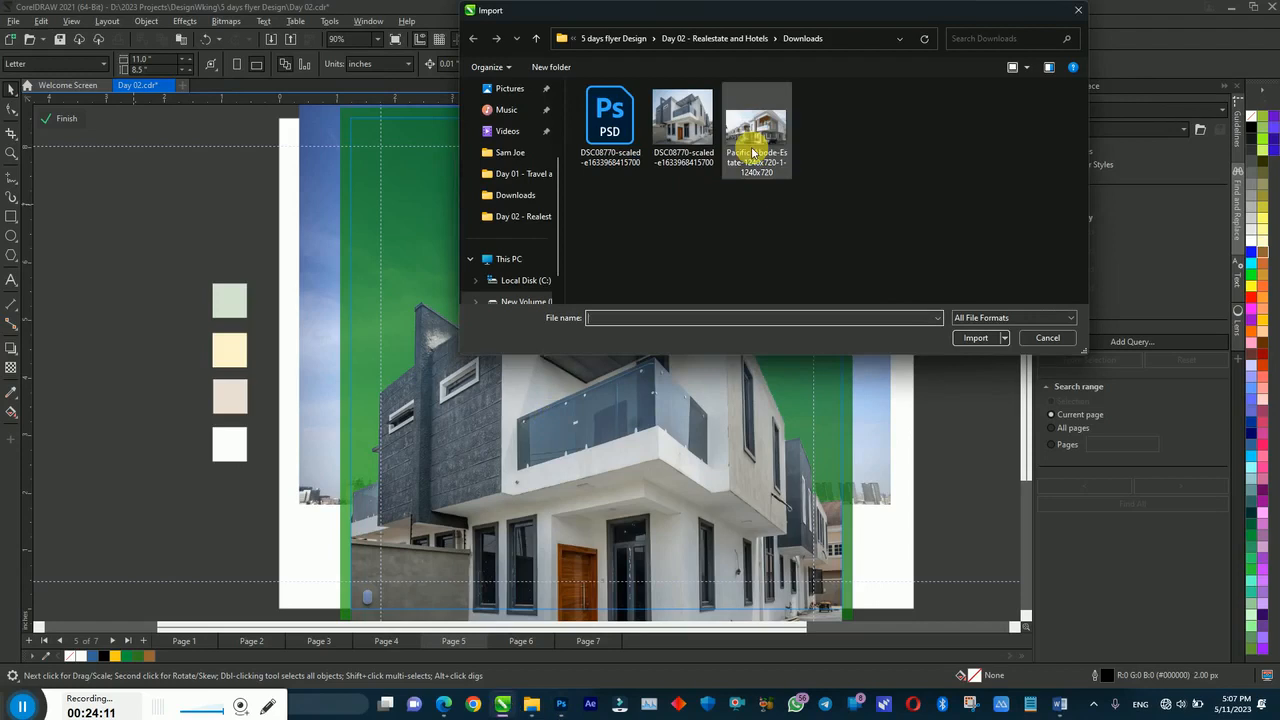
Step: Import the DSC08770 house PNG from the Day 02 folder into the frame
click(694, 38)
double_click(903, 125)
drag(667, 600, 847, 583)
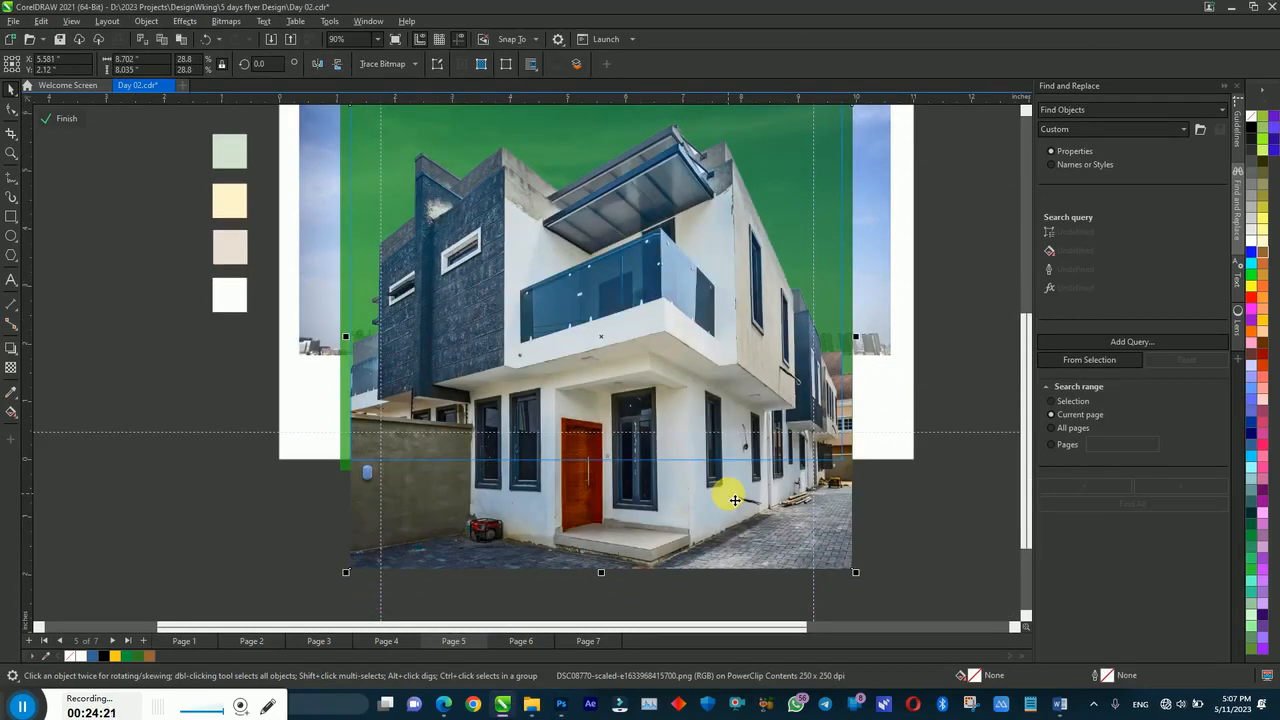
Step: Scale the house image to fill the frame's lower part and finish the PowerClip edit
click(733, 500)
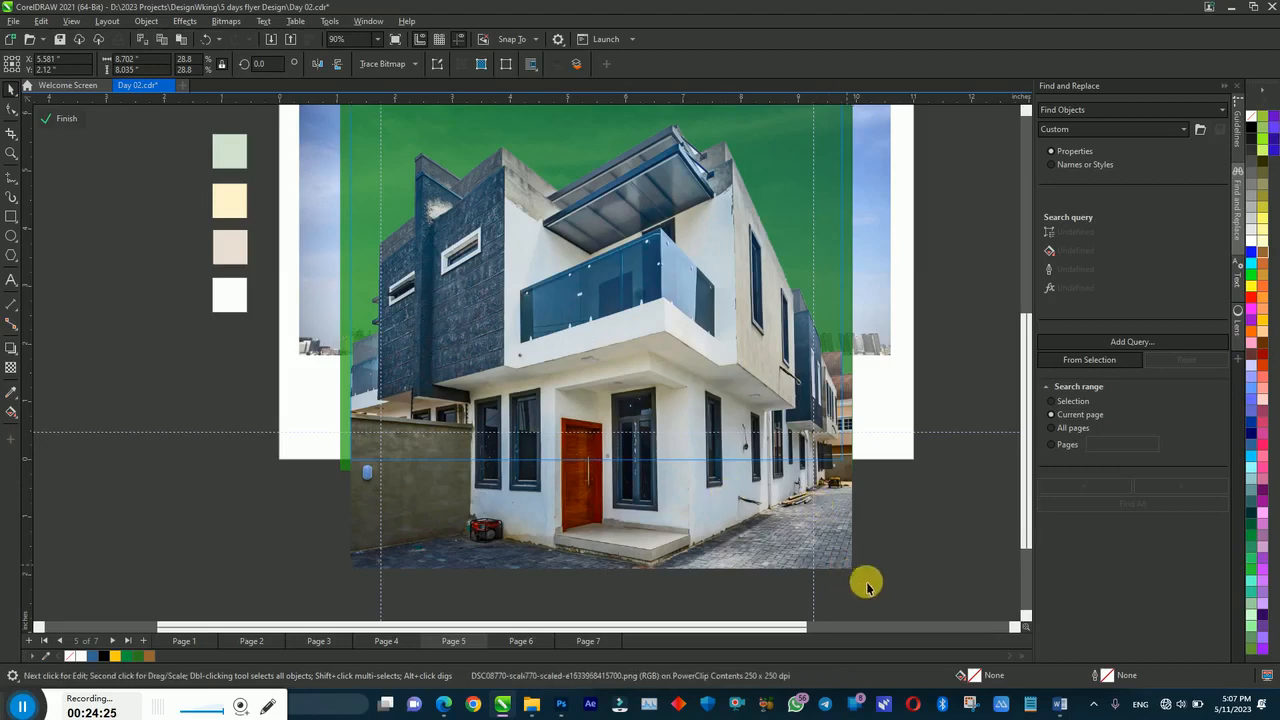
drag(856, 573, 846, 523)
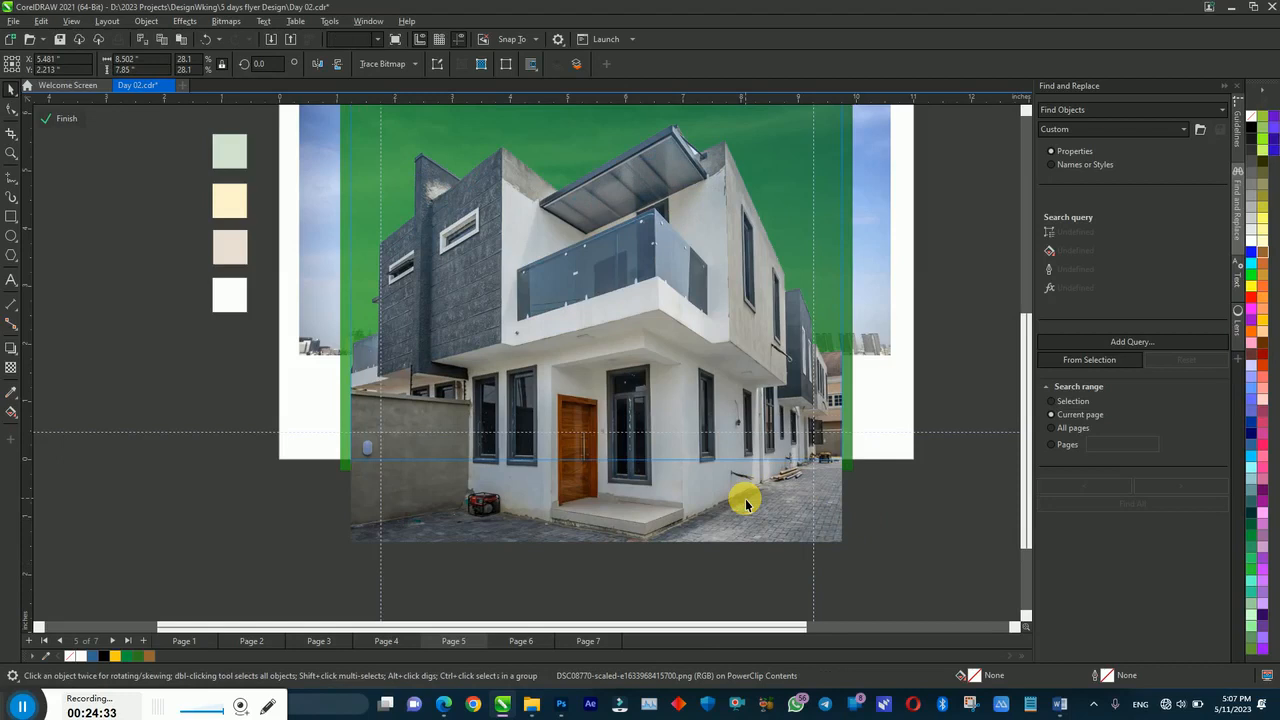
key(Delete)
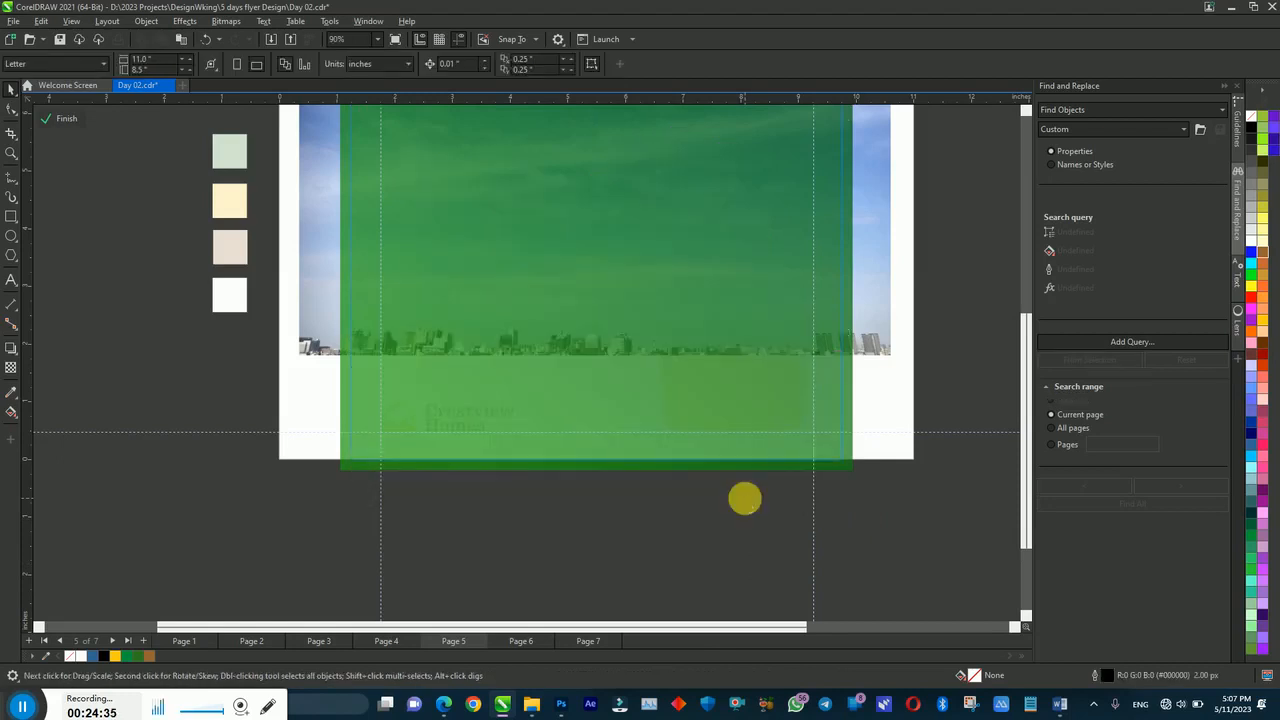
key(ctrl+z)
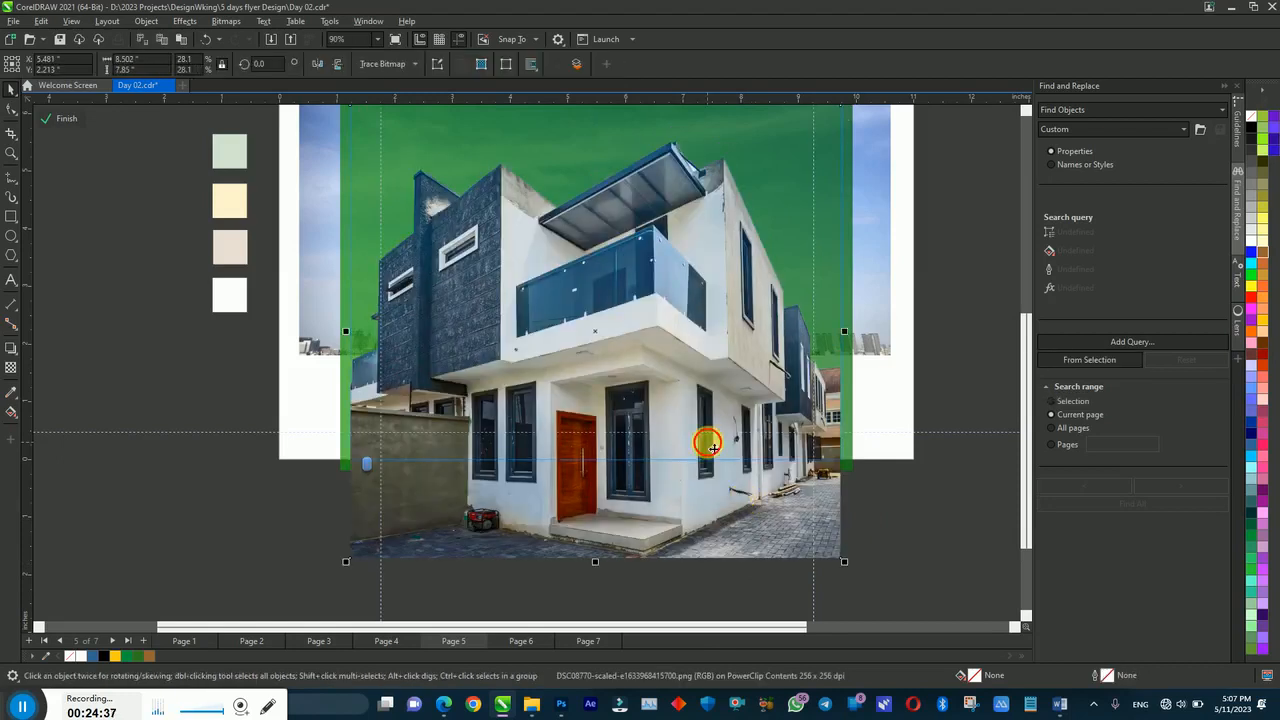
click(708, 447)
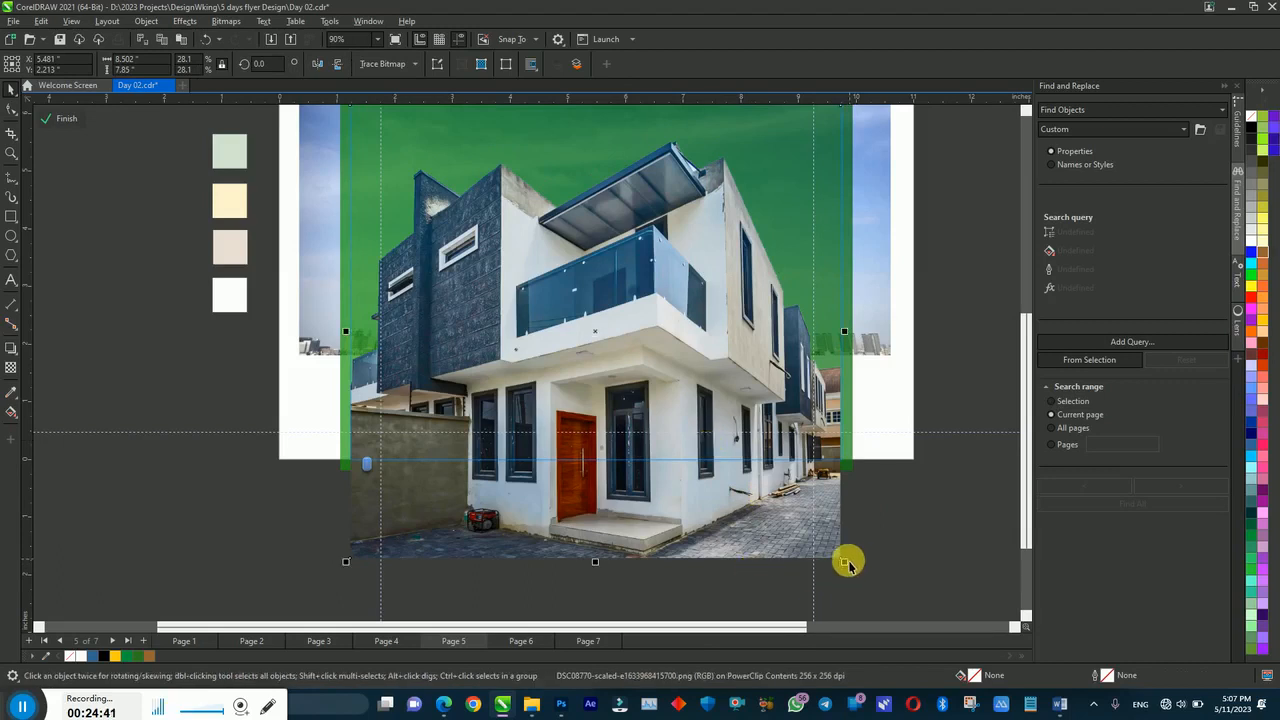
drag(845, 570, 849, 580)
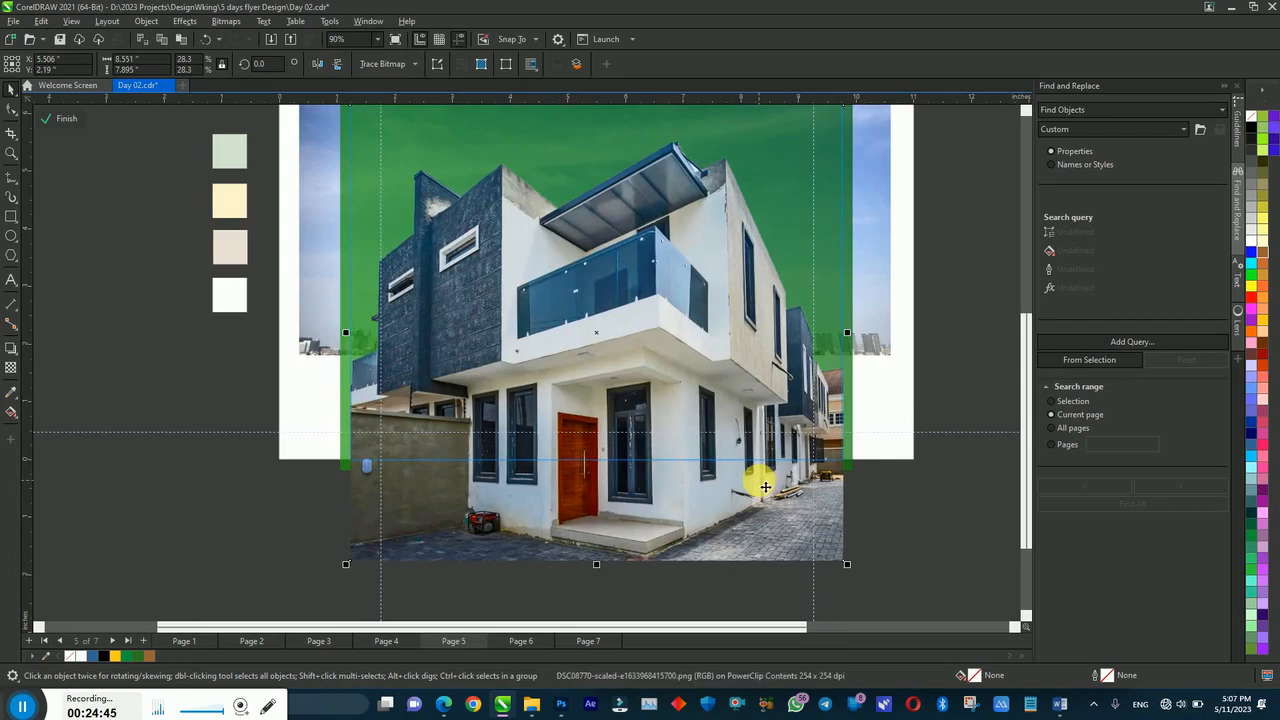
scroll(765, 487, down, 1)
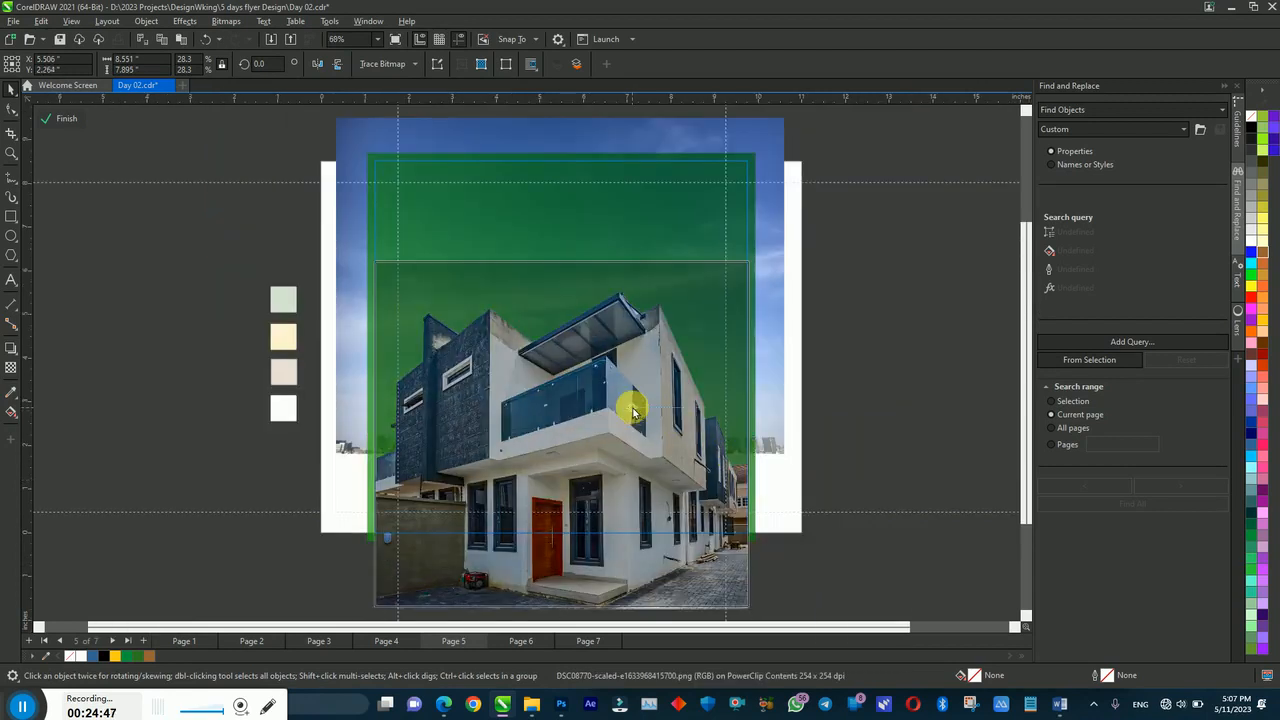
ctrl+click(836, 347)
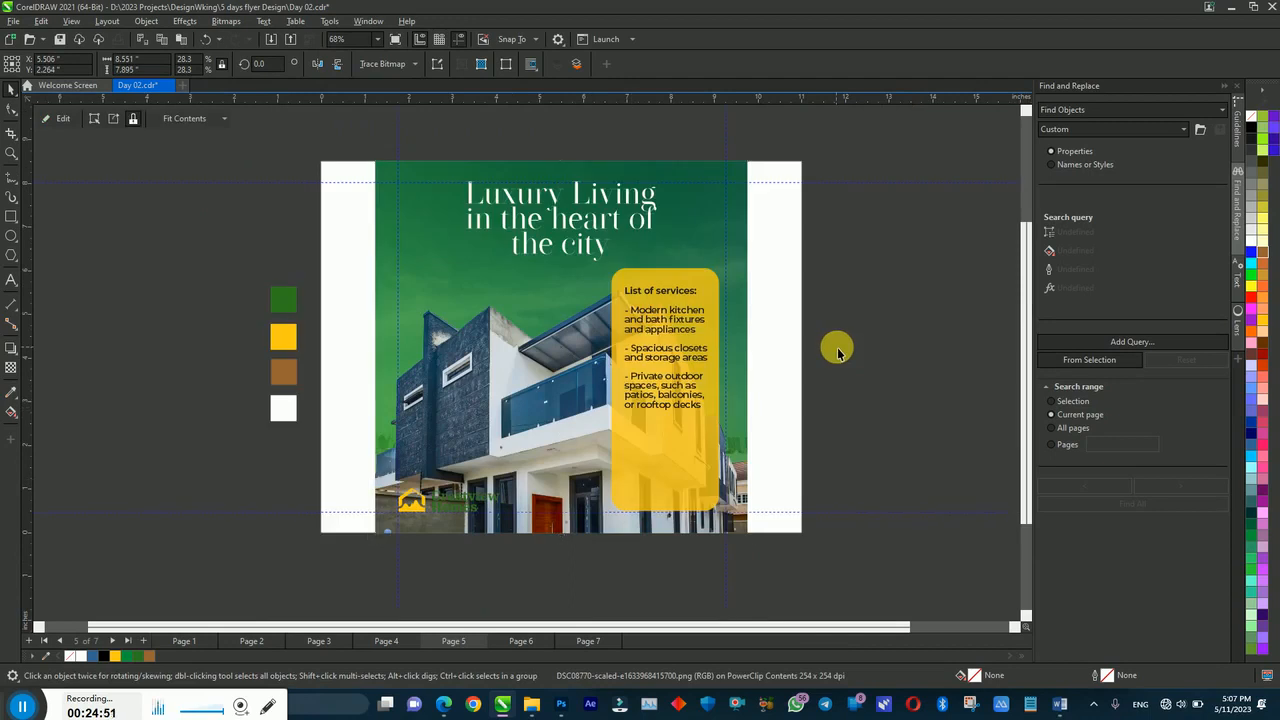
Step: Move the services box and its text to the flyer's left side
click(838, 352)
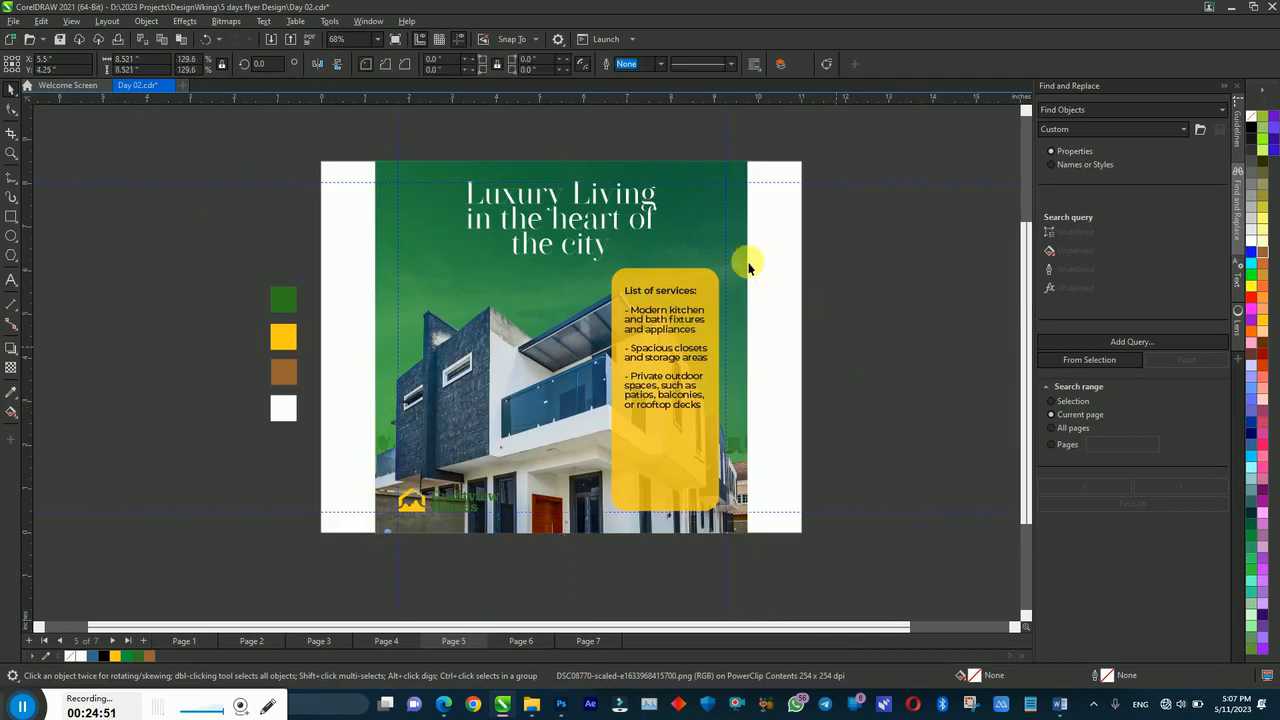
click(603, 223)
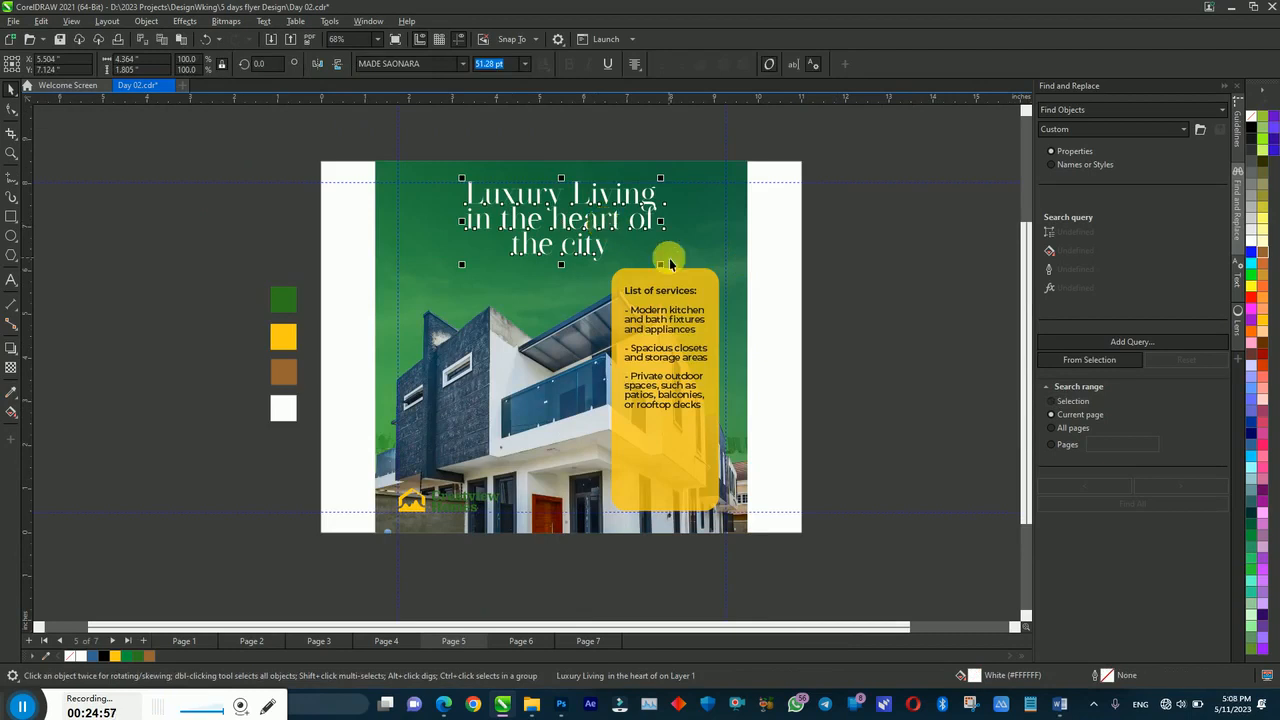
drag(801, 264, 574, 534)
drag(624, 425, 412, 426)
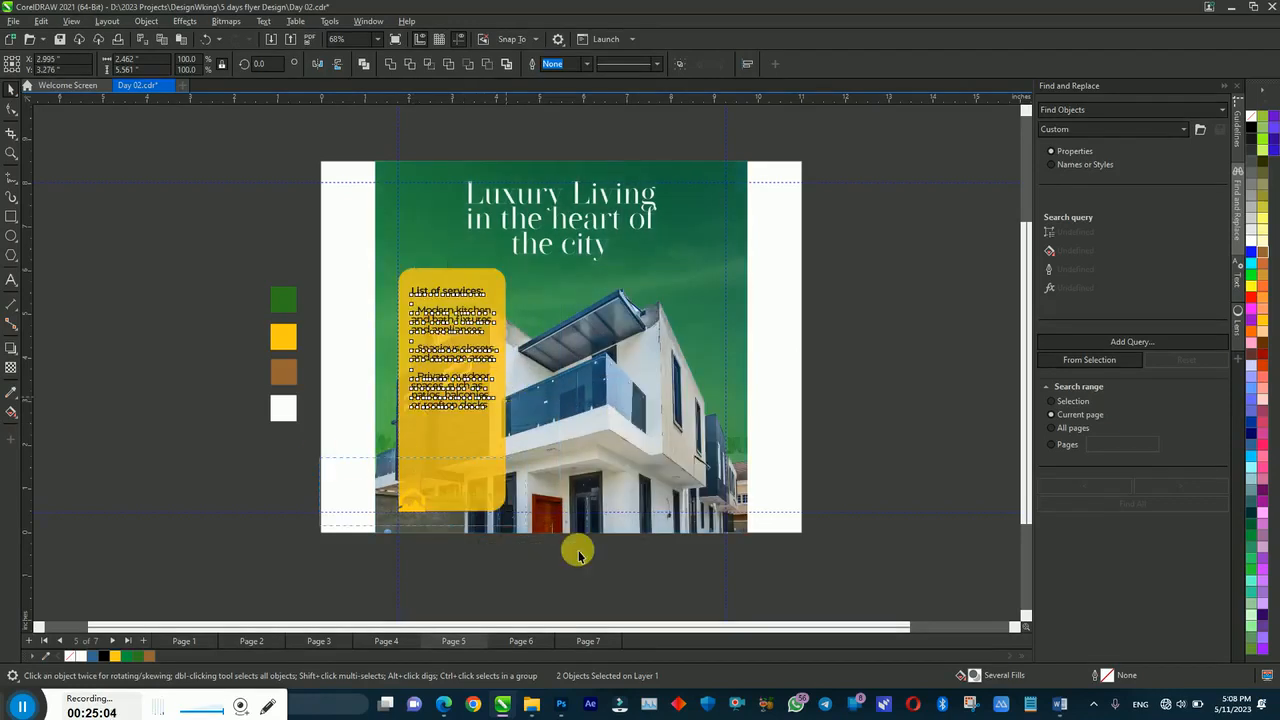
Step: Move the logo group to the photo's bottom right, checking with undo and redo
click(457, 508)
drag(457, 508, 673, 512)
click(823, 443)
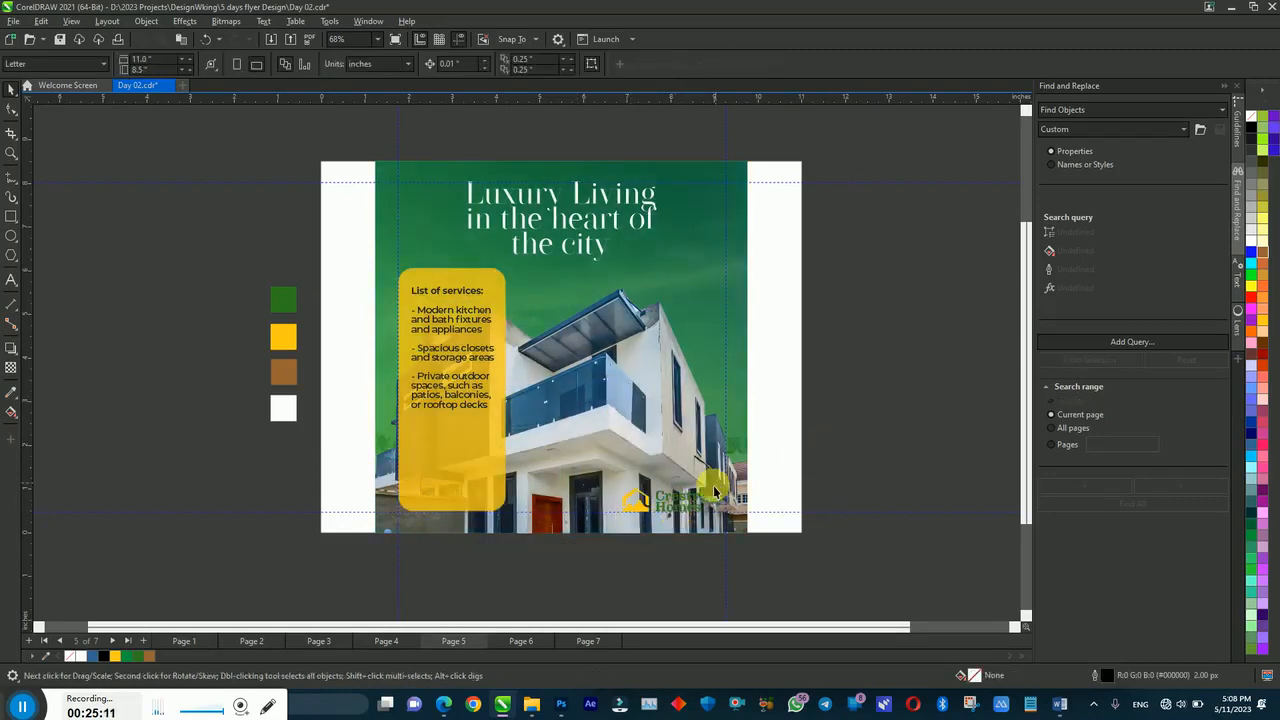
key(ctrl+z)
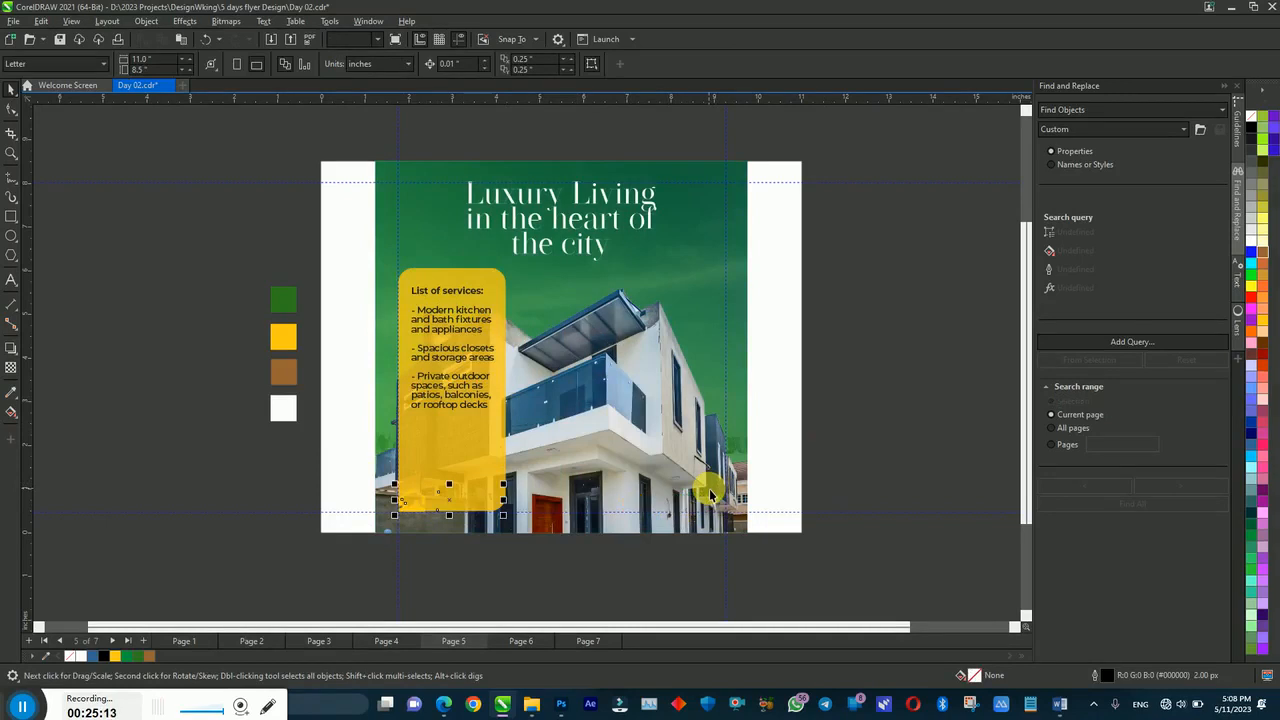
key(ctrl+z)
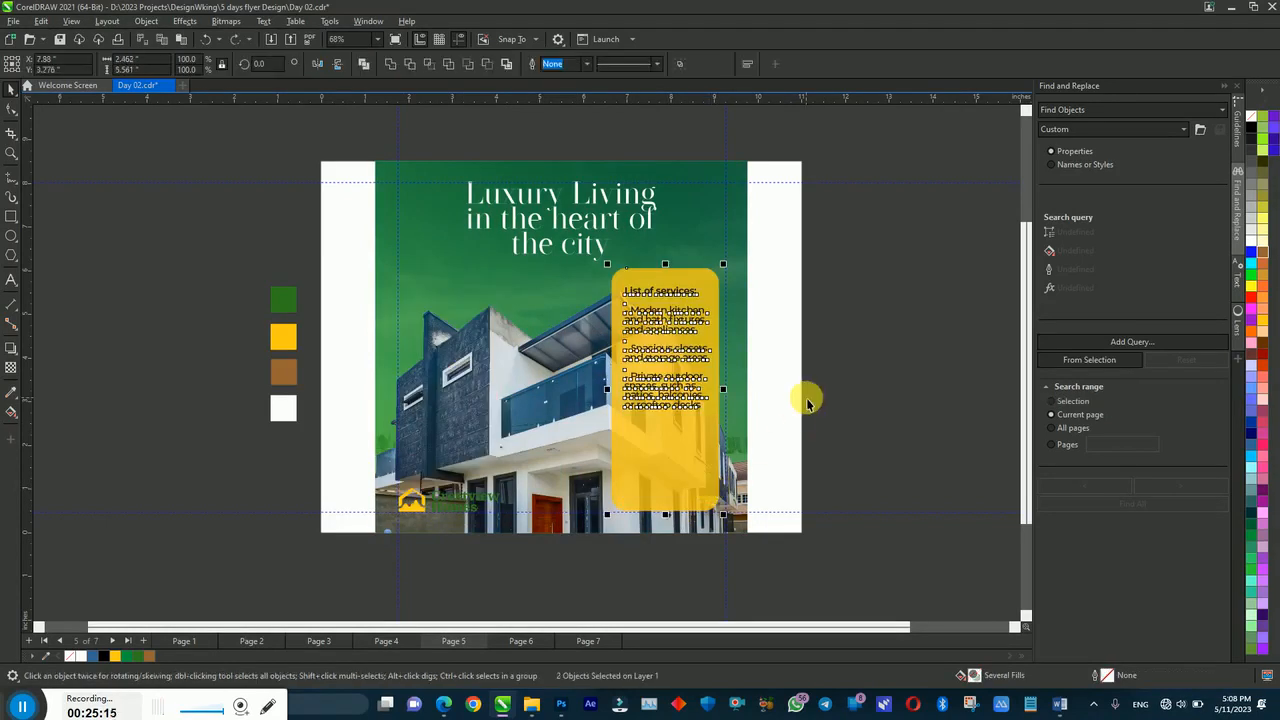
key(ctrl+shift+z)
key(ctrl+shift+z)
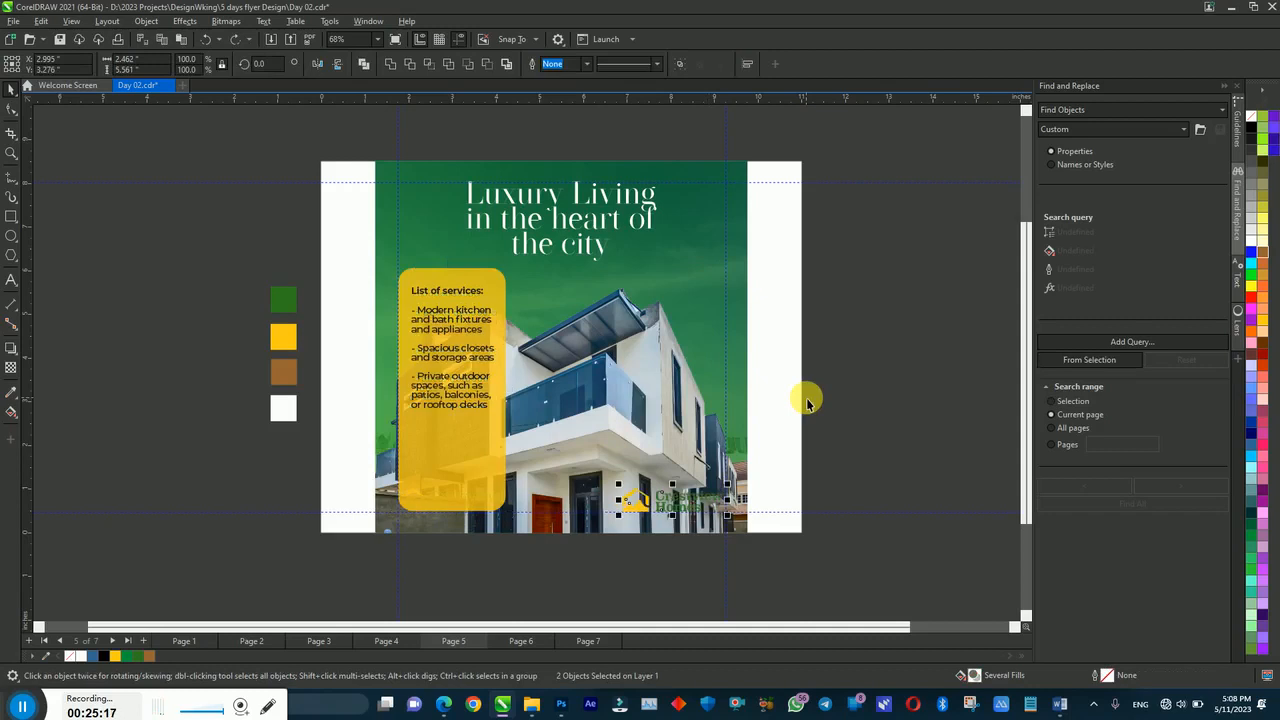
Step: Copy the Pricing and Special offers lines from the Word flyer notes
click(1060, 706)
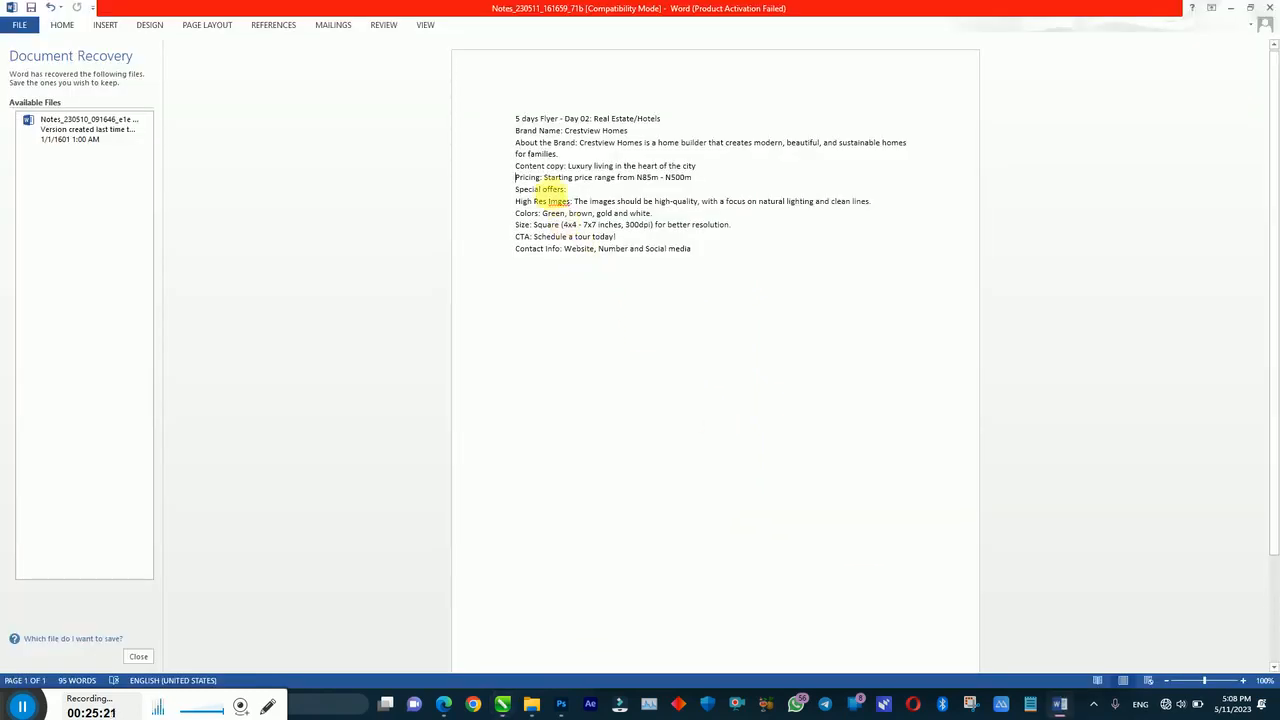
drag(518, 180, 590, 191)
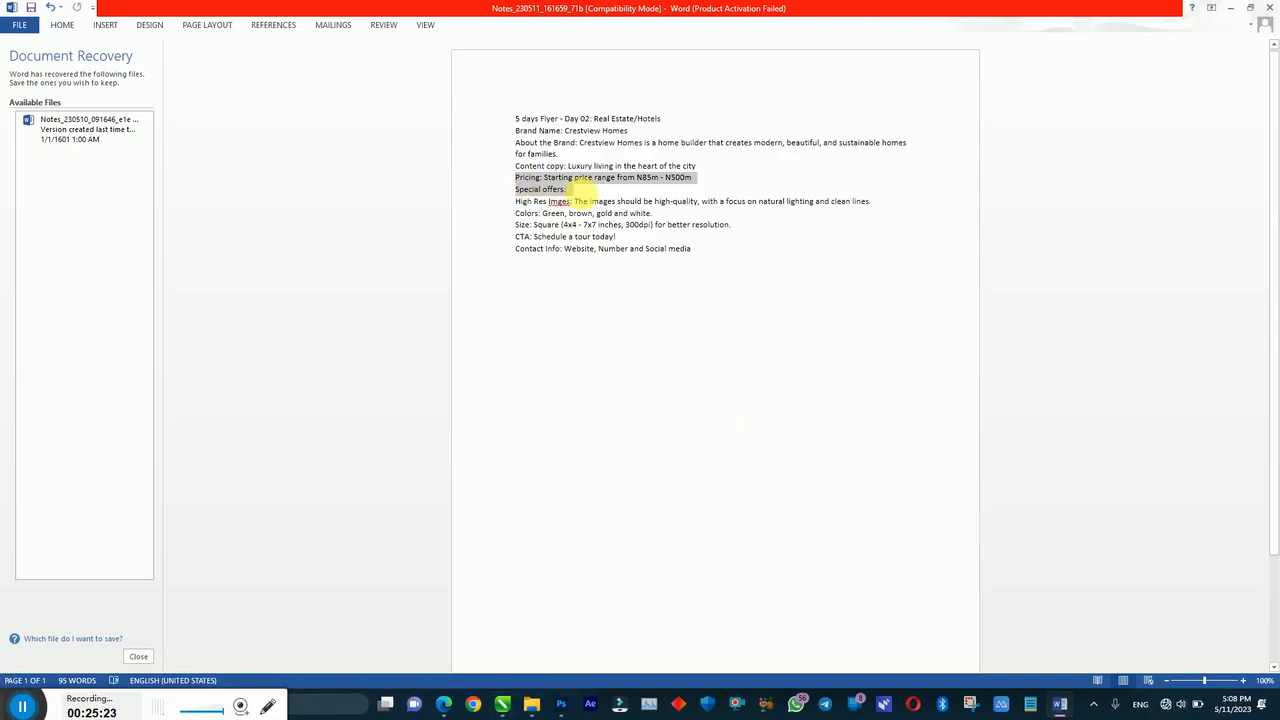
click(503, 704)
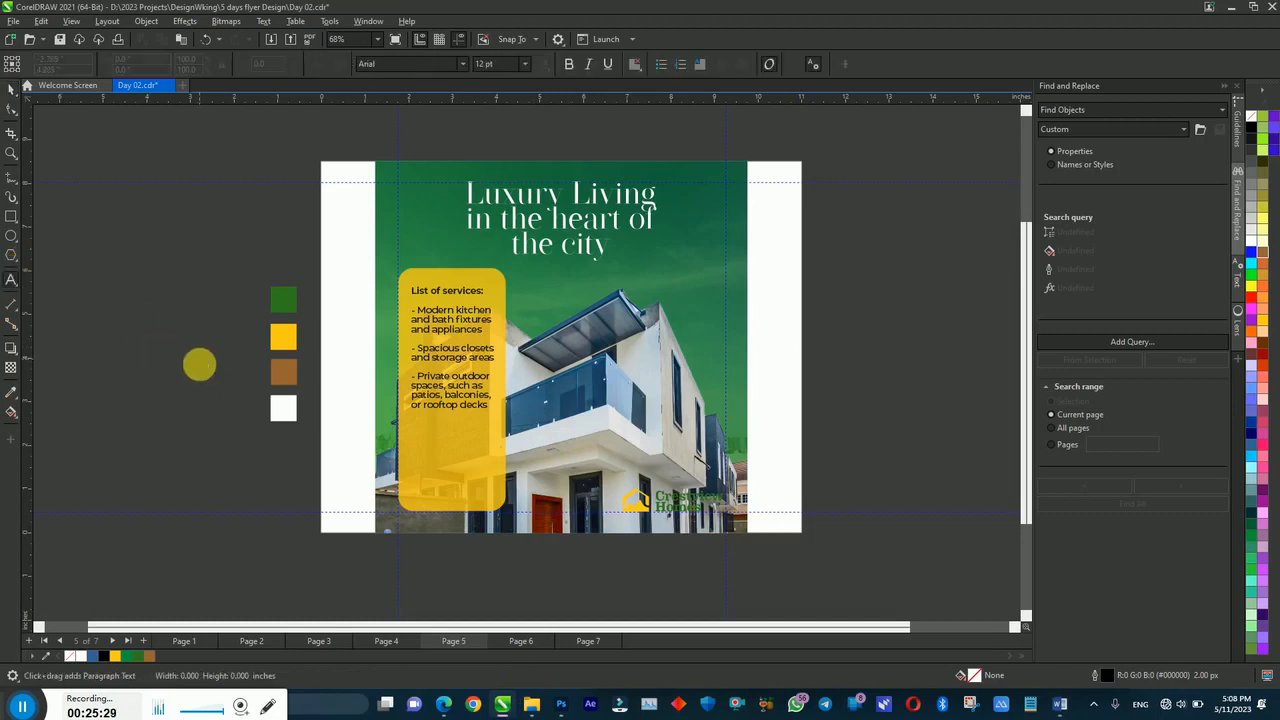
Step: Paste the pricing notes beside the page and enlarge the headline to about 52.857 pt, nudged down
key(ctrl+v)
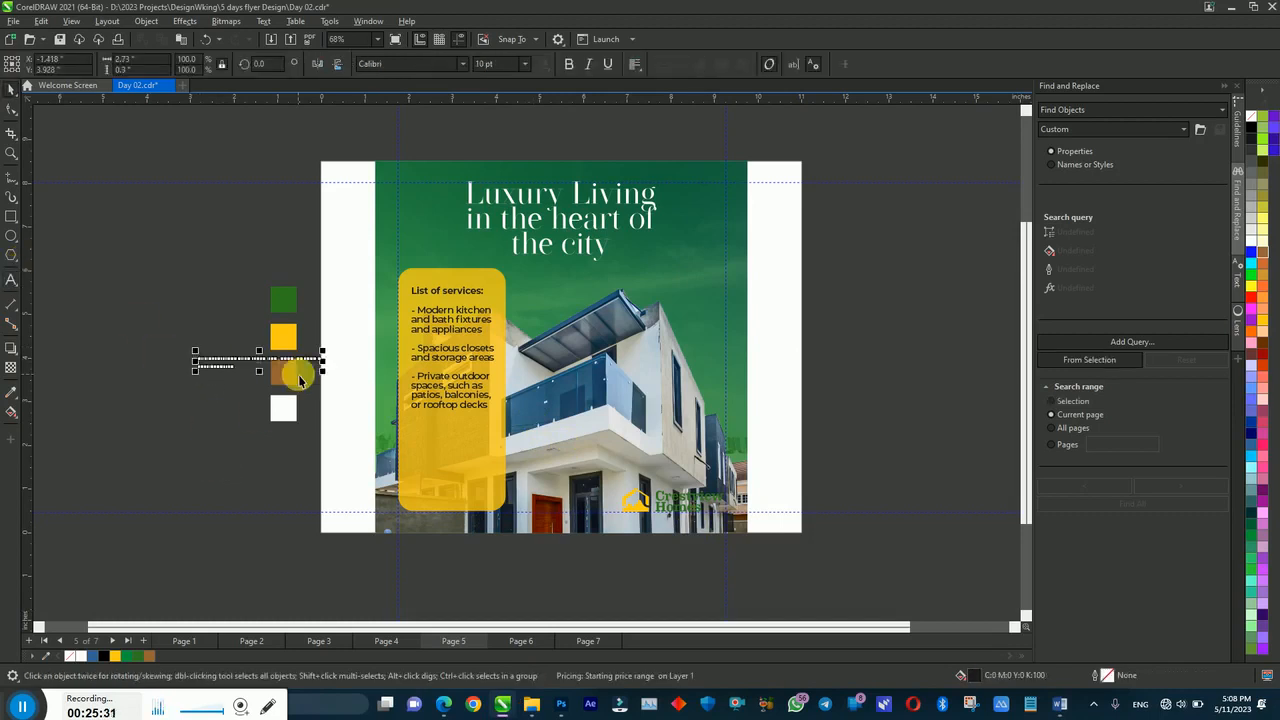
click(605, 232)
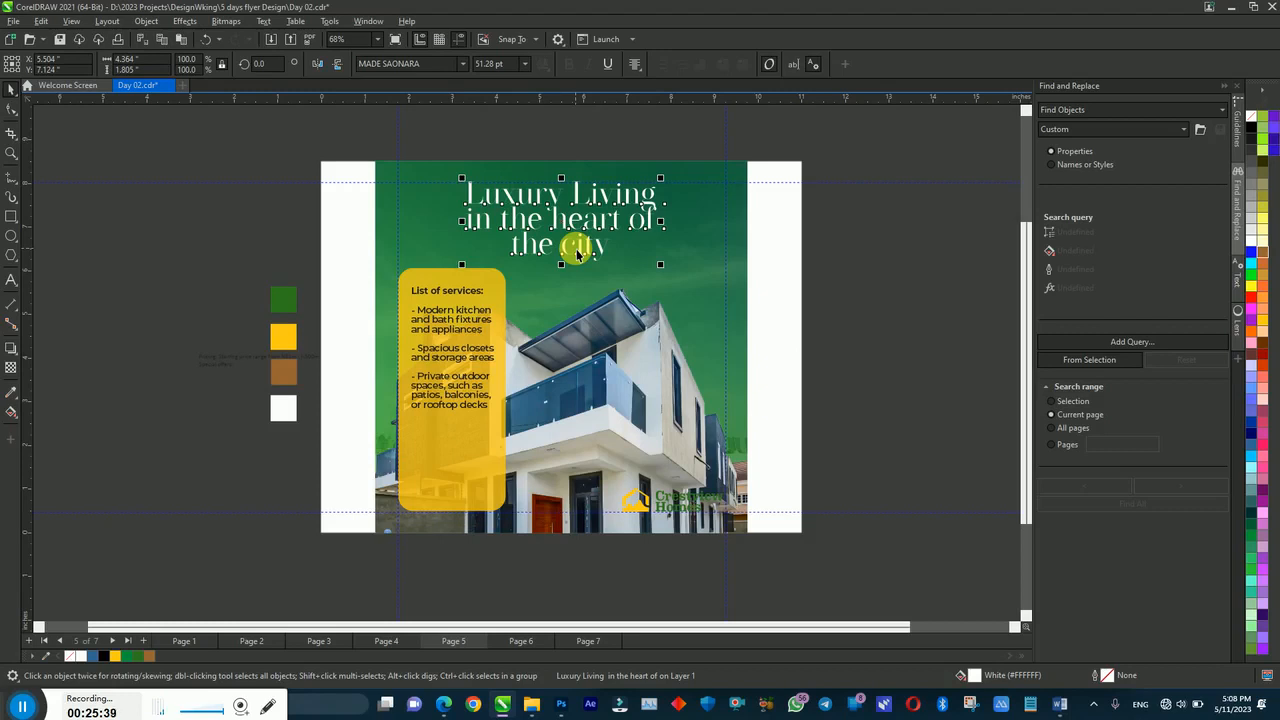
drag(661, 265, 666, 268)
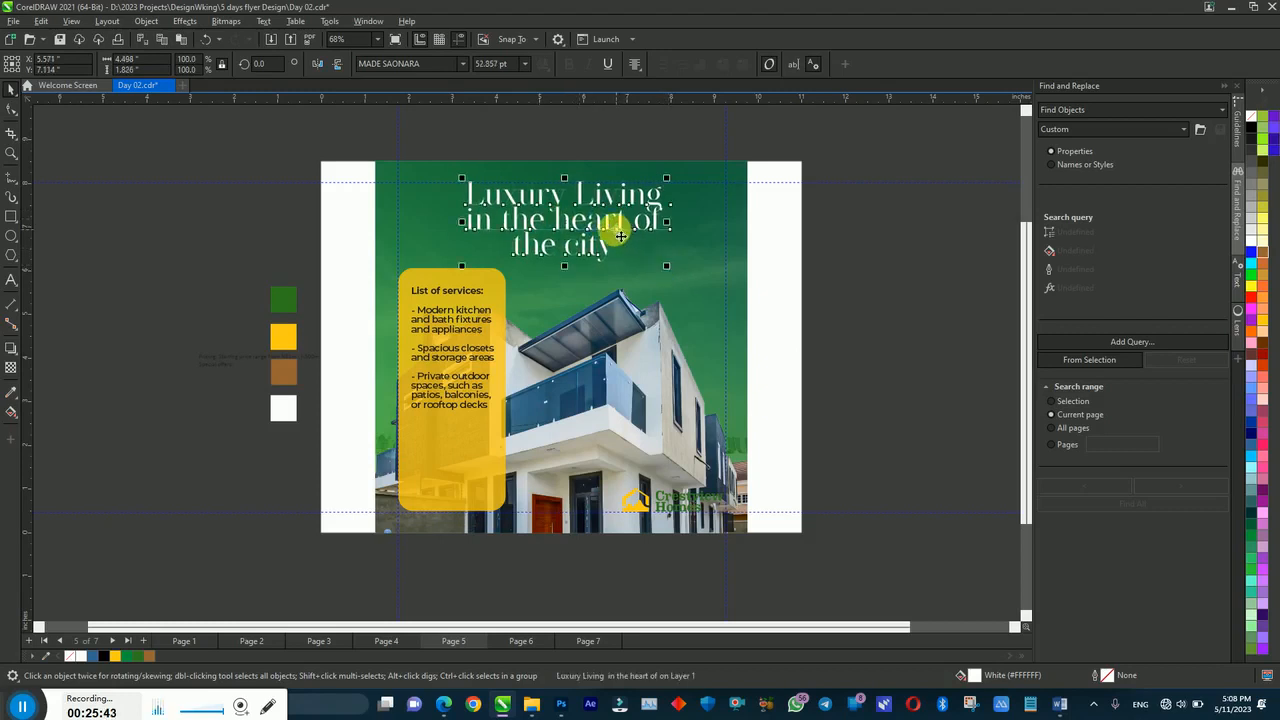
drag(620, 237, 620, 240)
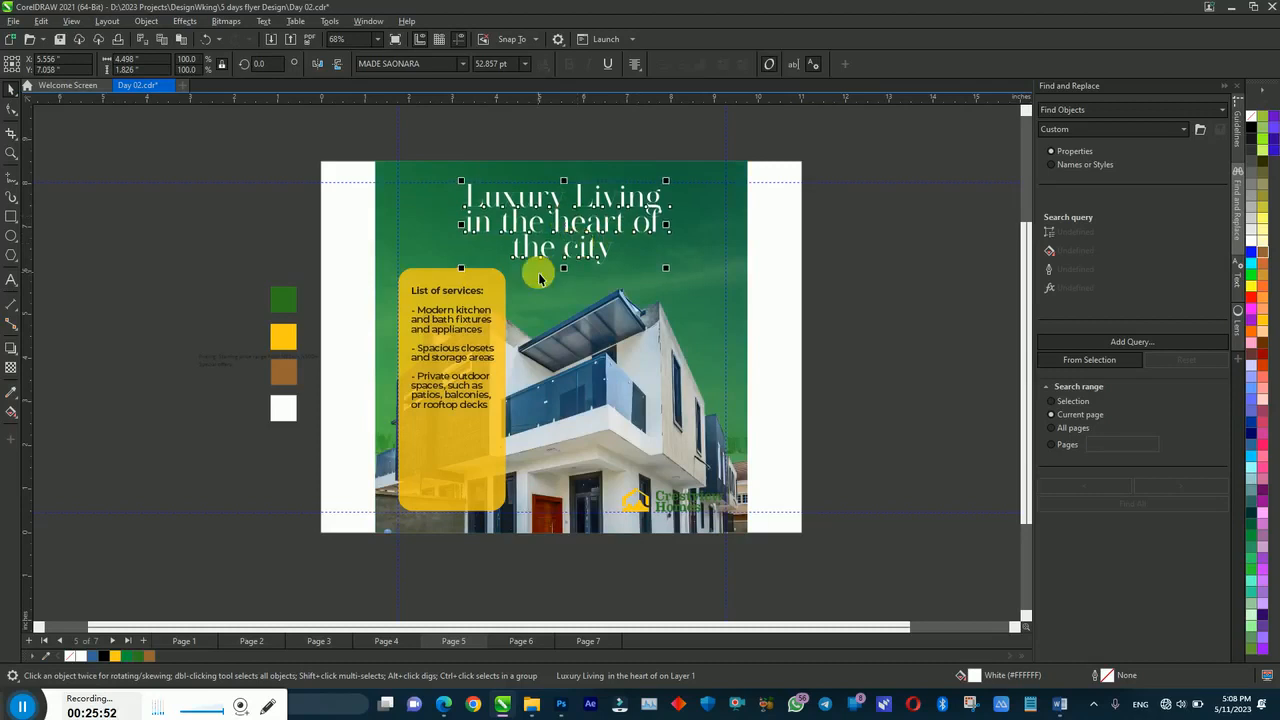
key(F12)
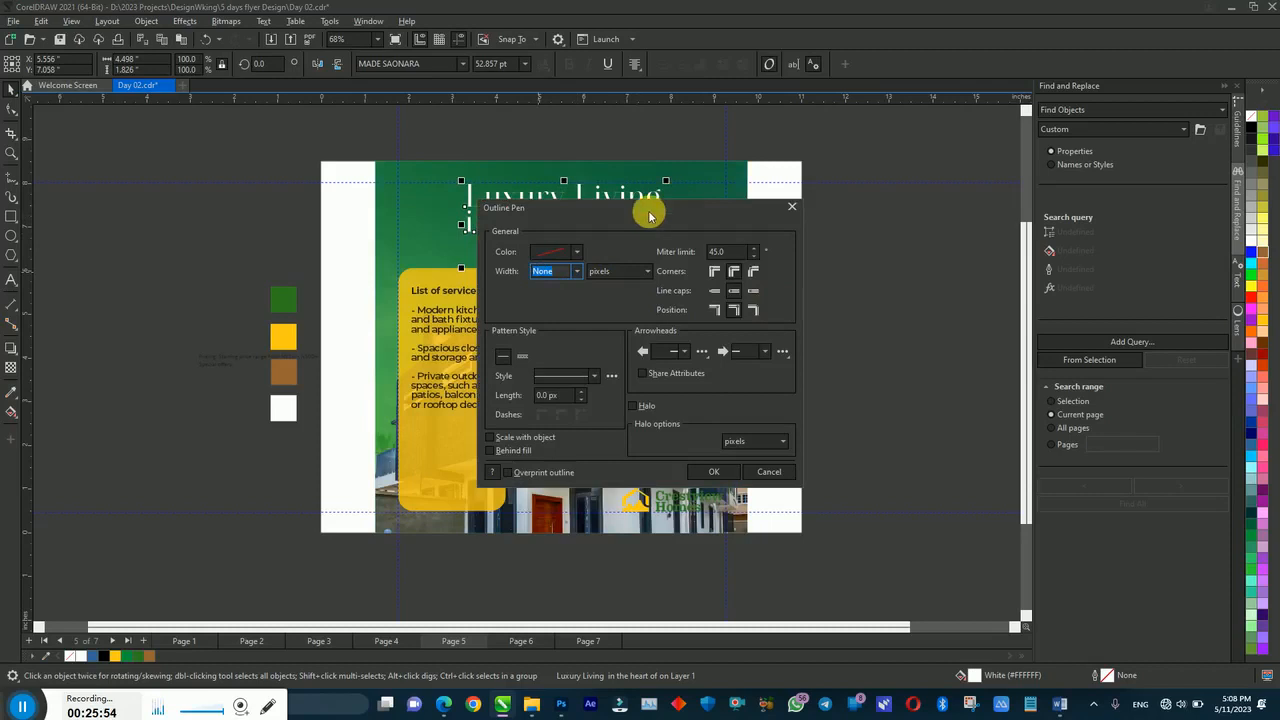
Step: Give the headline a 30 px white outline
drag(648, 214, 827, 181)
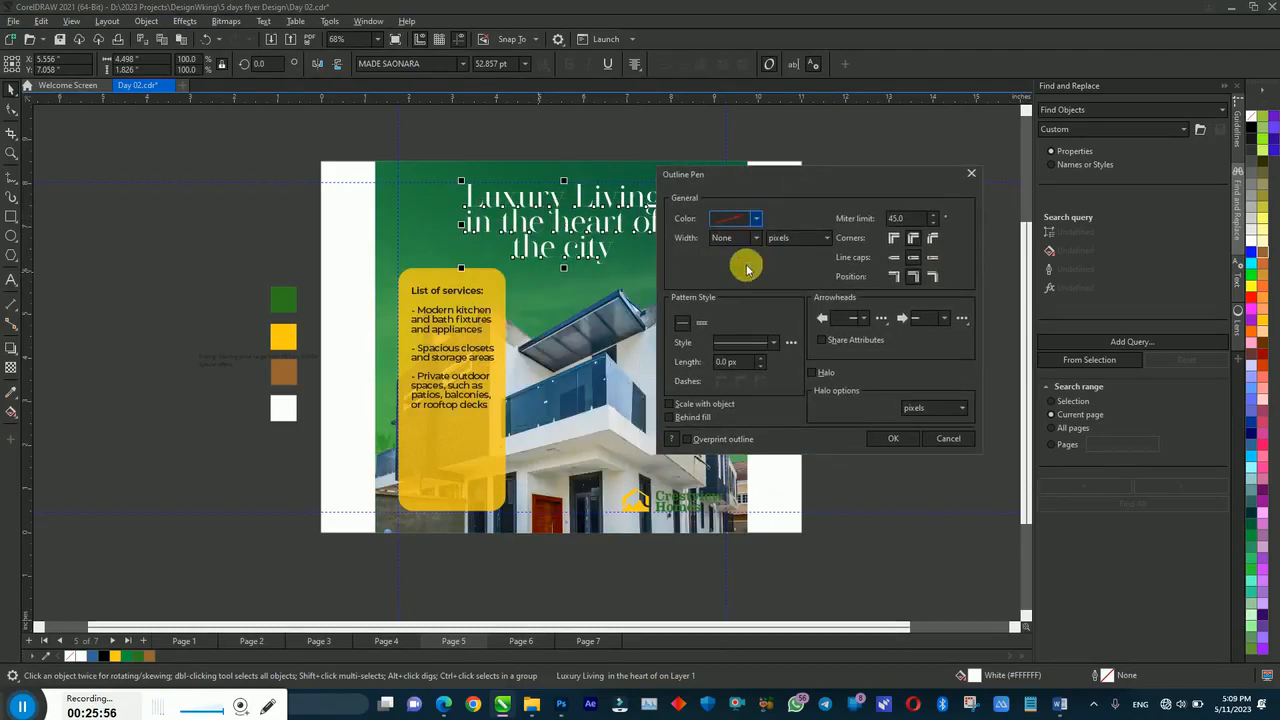
click(755, 220)
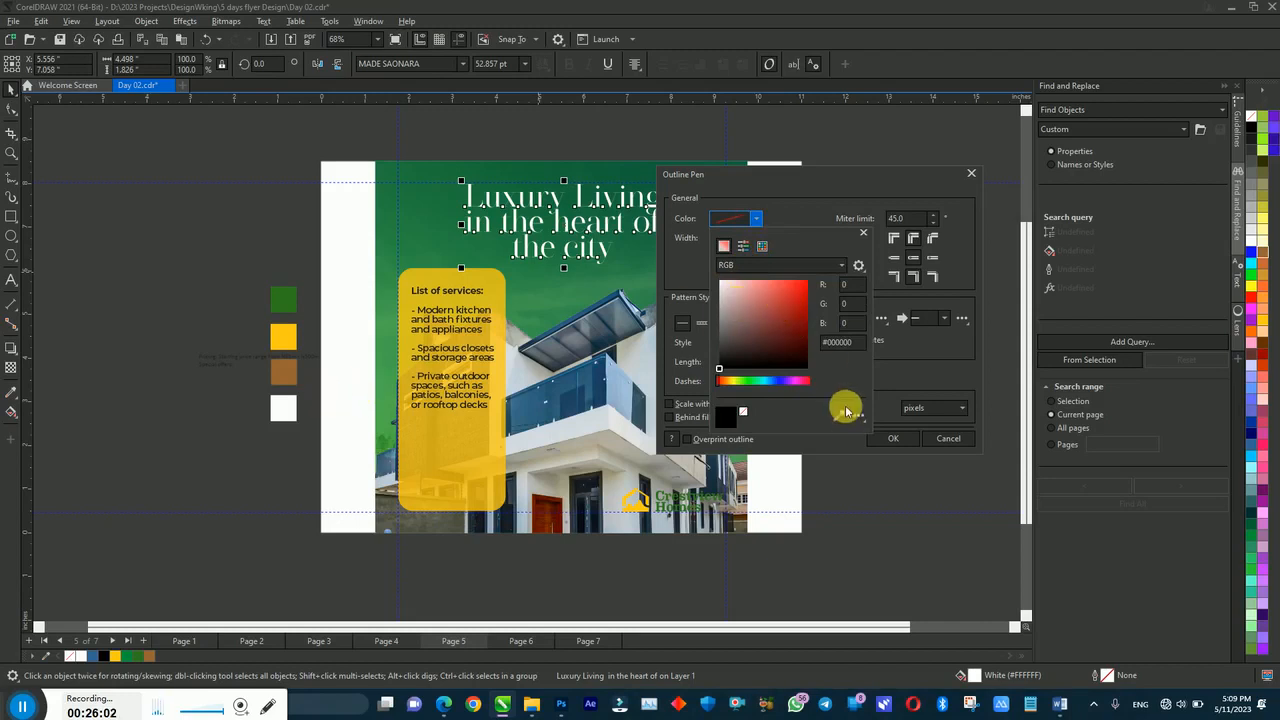
click(734, 297)
click(721, 281)
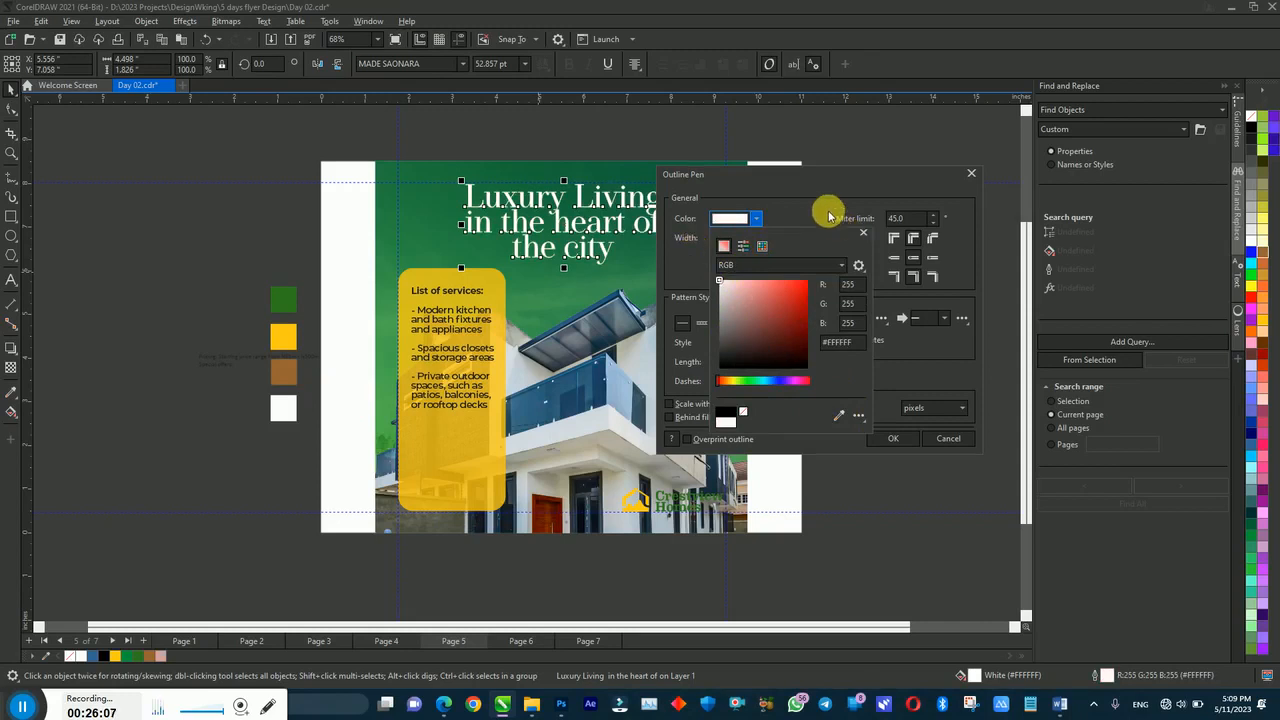
click(891, 368)
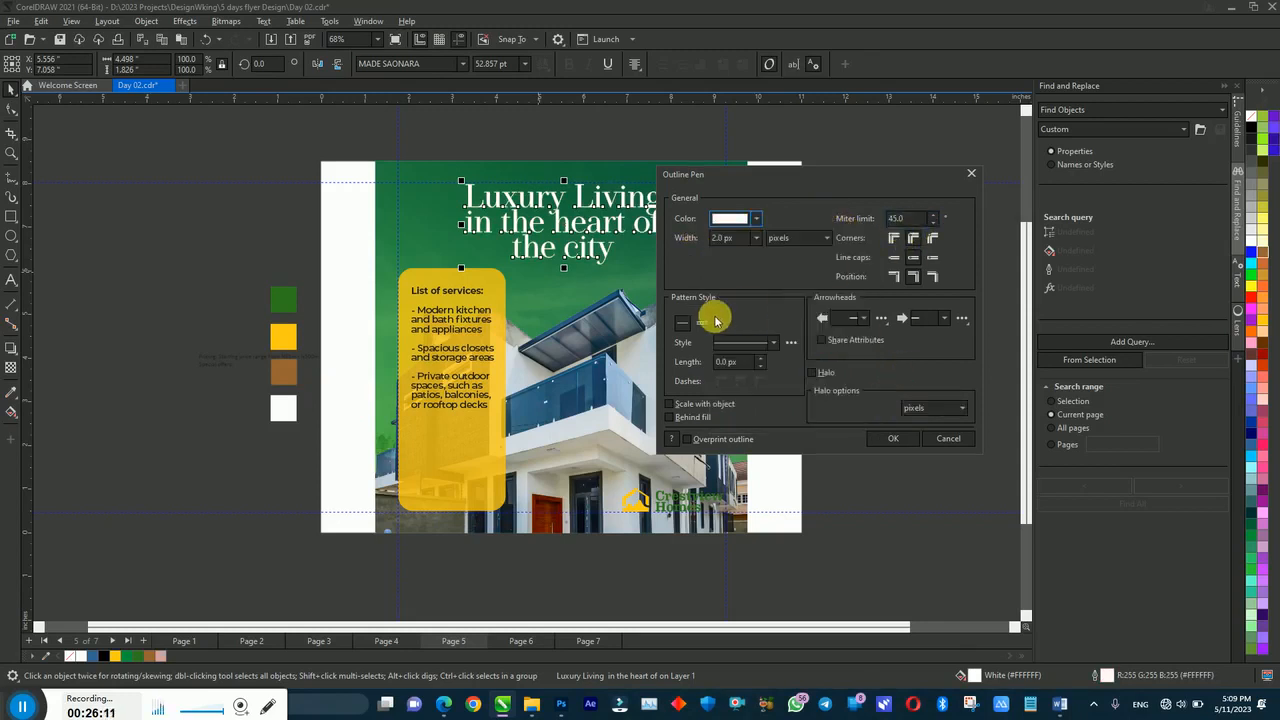
drag(745, 238, 703, 240)
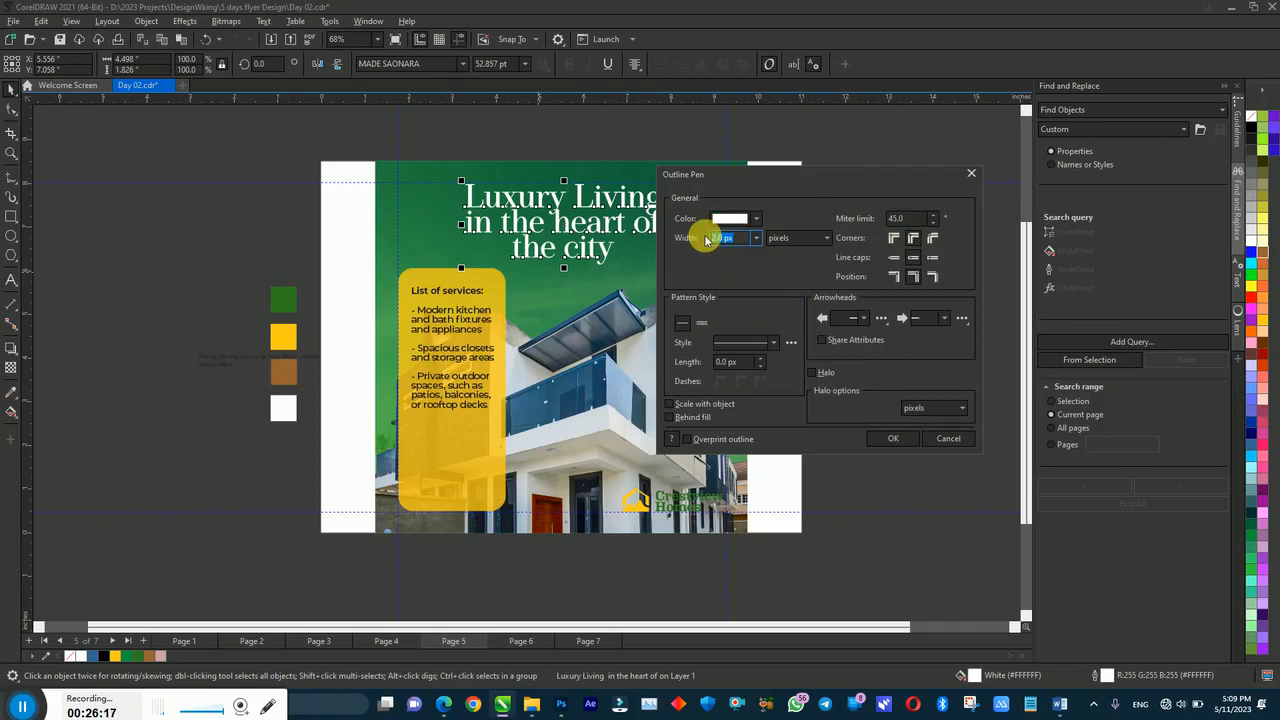
text(30)
key(Return)
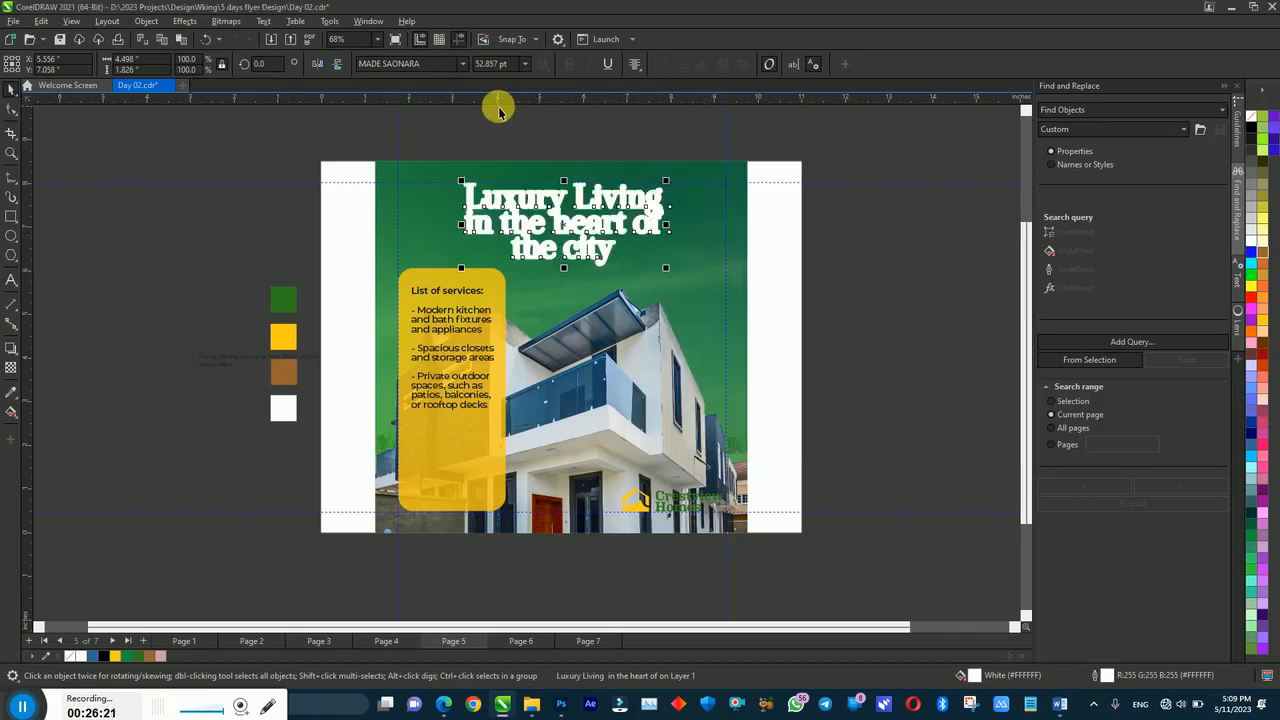
Step: Increase the headline's outline width to 55 px
key(F12)
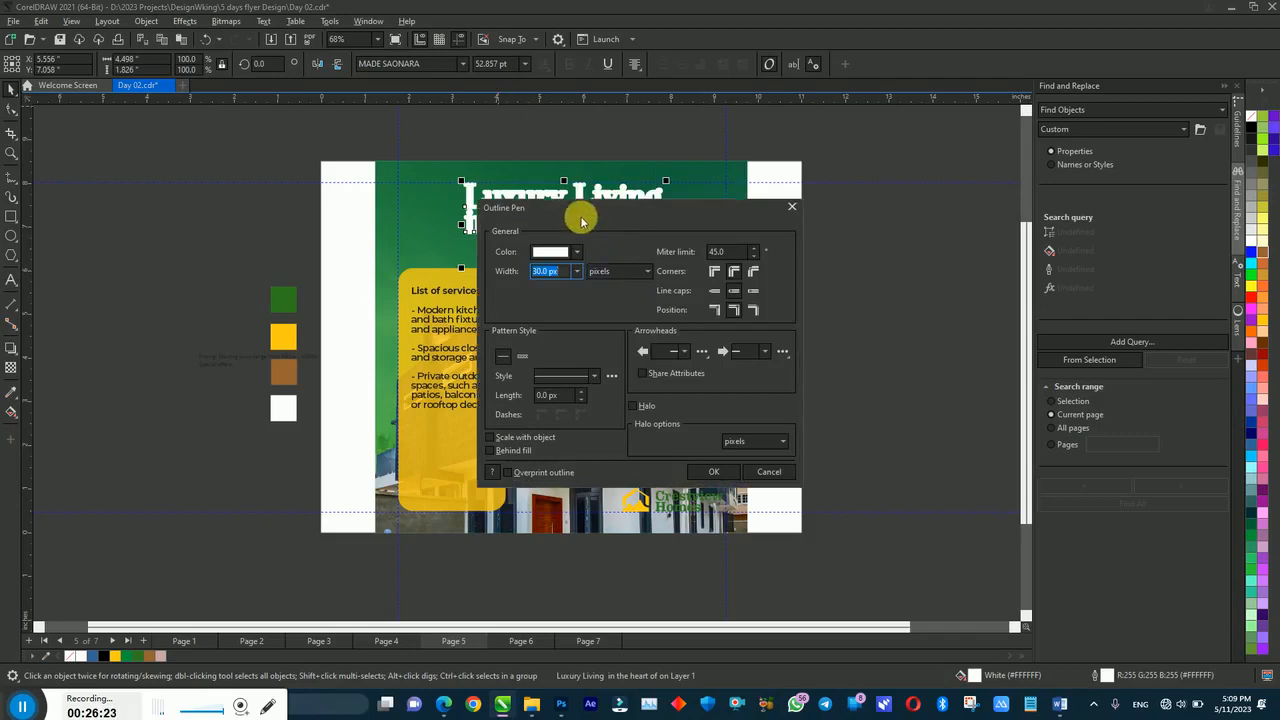
drag(641, 205, 845, 181)
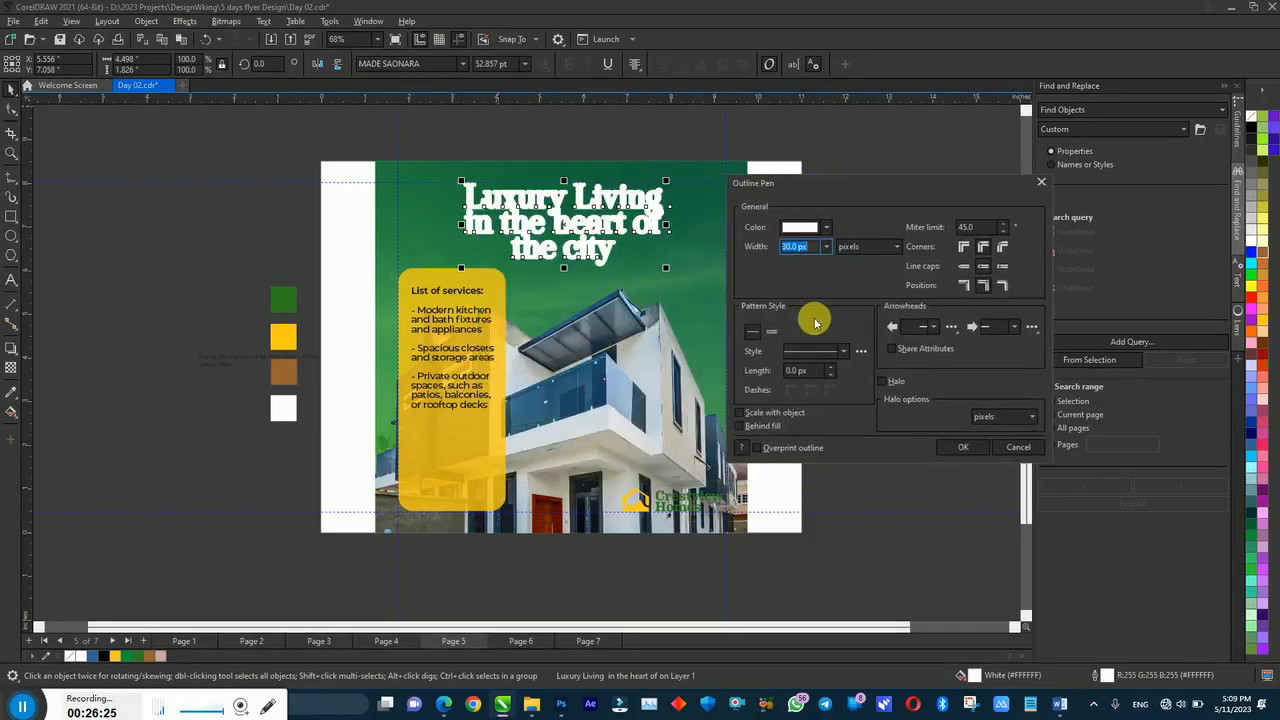
text(5)
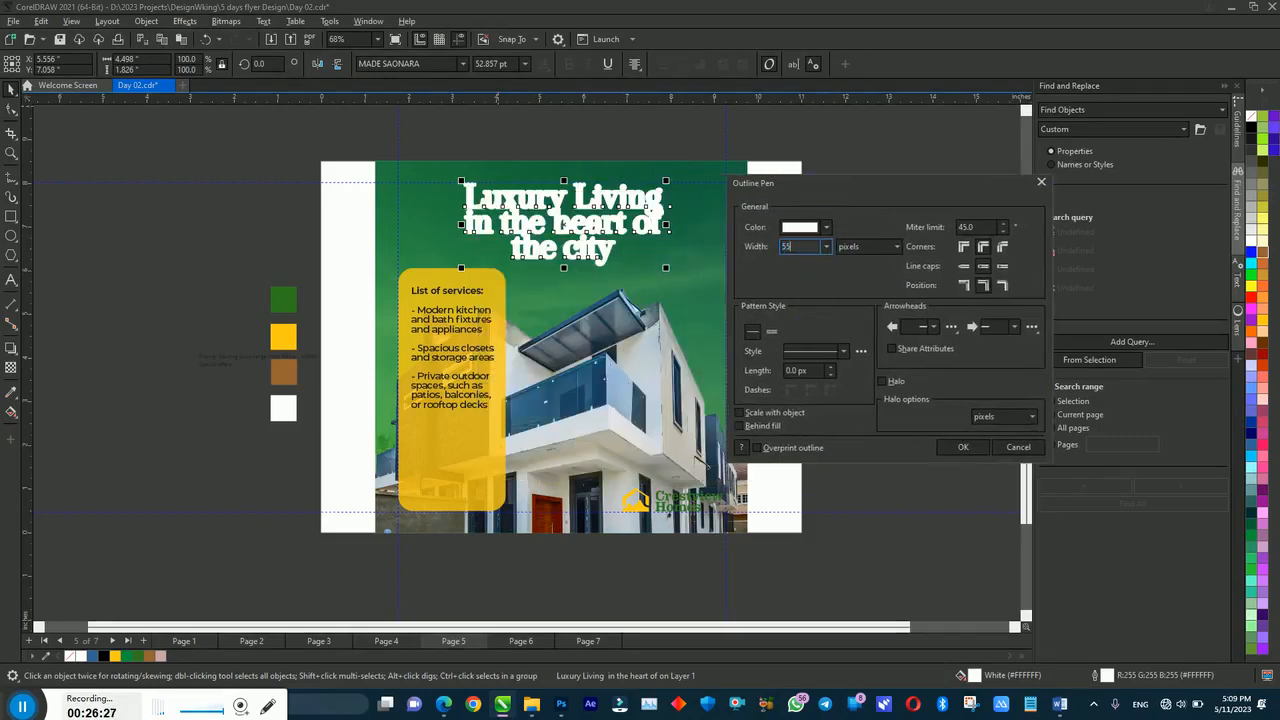
text(5)
key(Return)
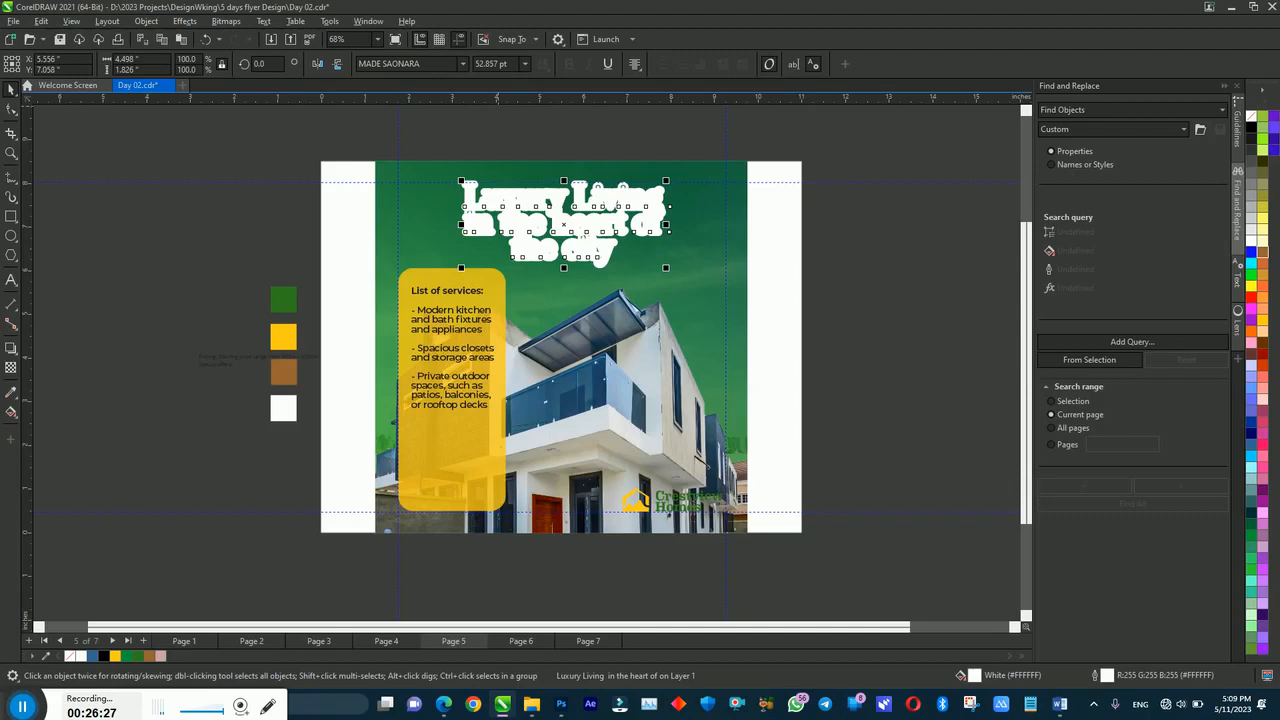
click(148, 657)
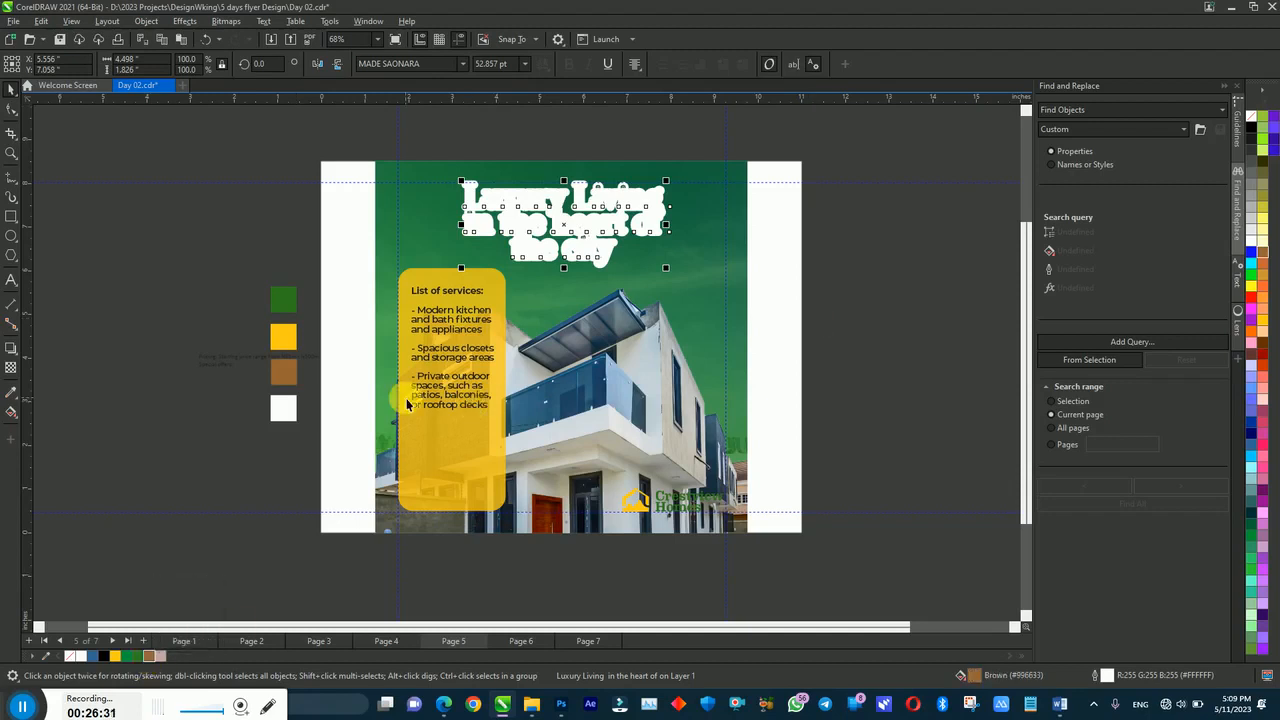
Step: Make the outline scale with the object, sit behind the fill, and use the sampled green
key(F12)
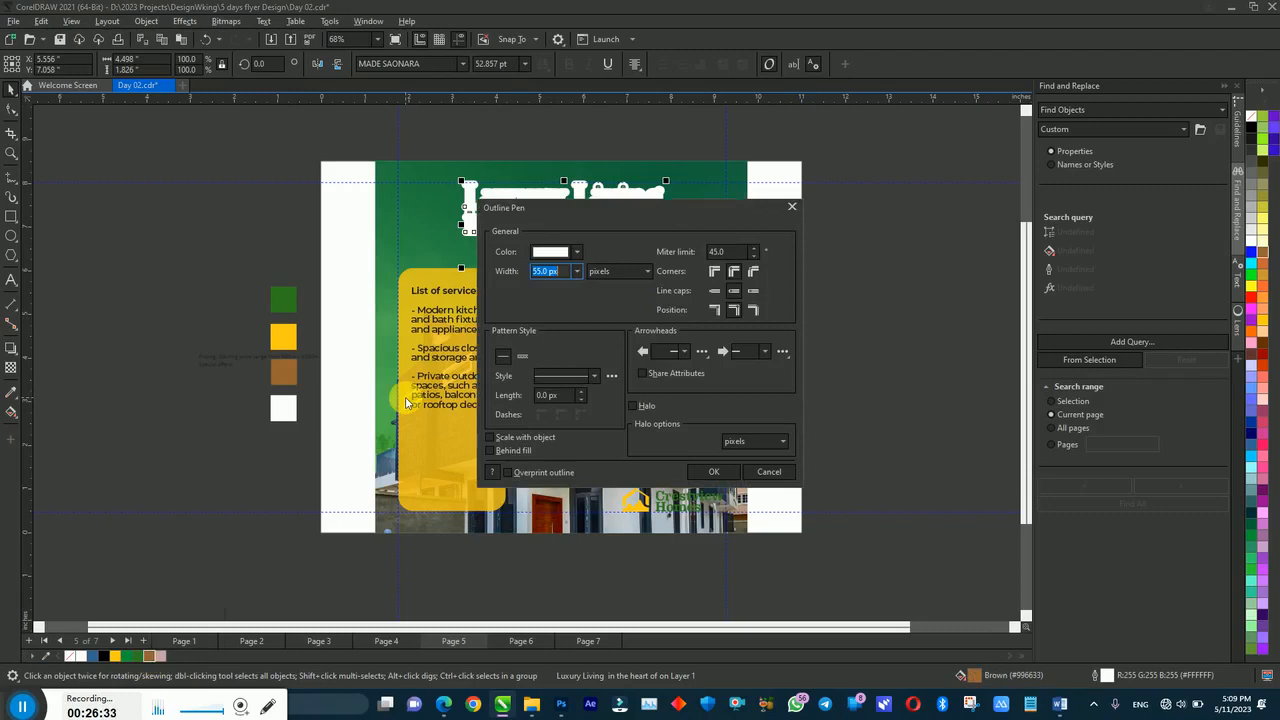
drag(533, 220, 845, 192)
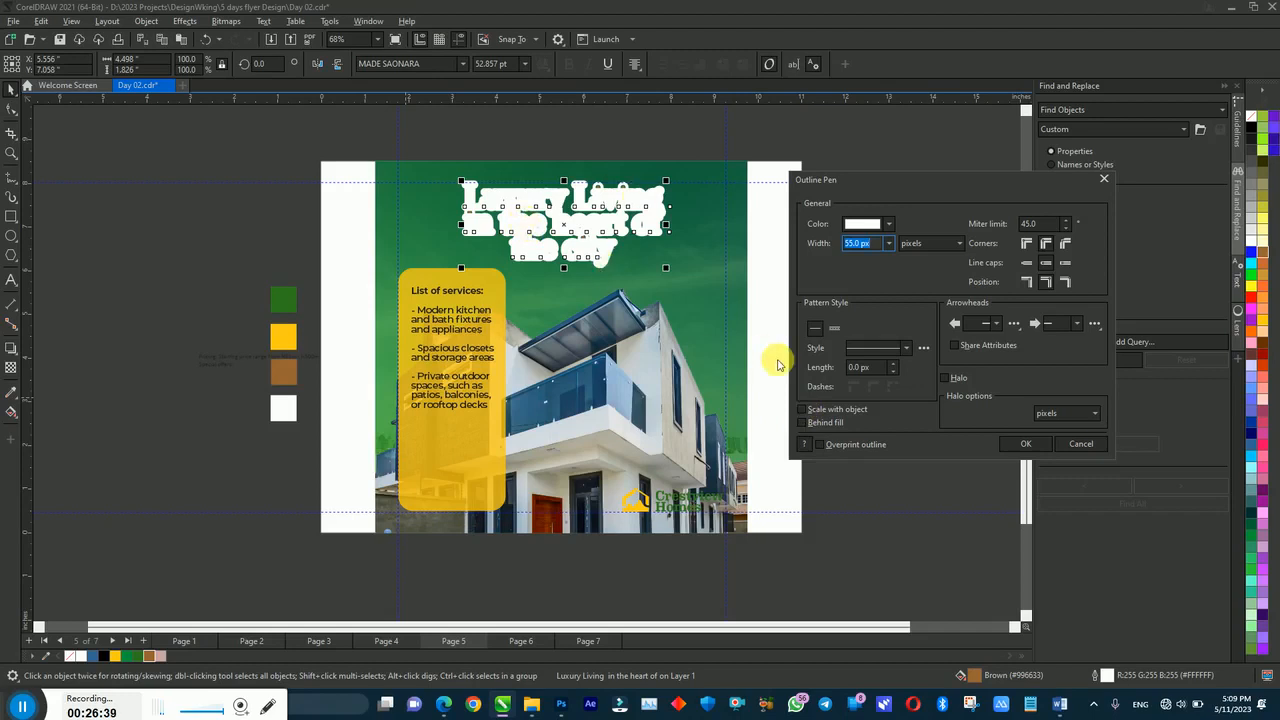
click(798, 410)
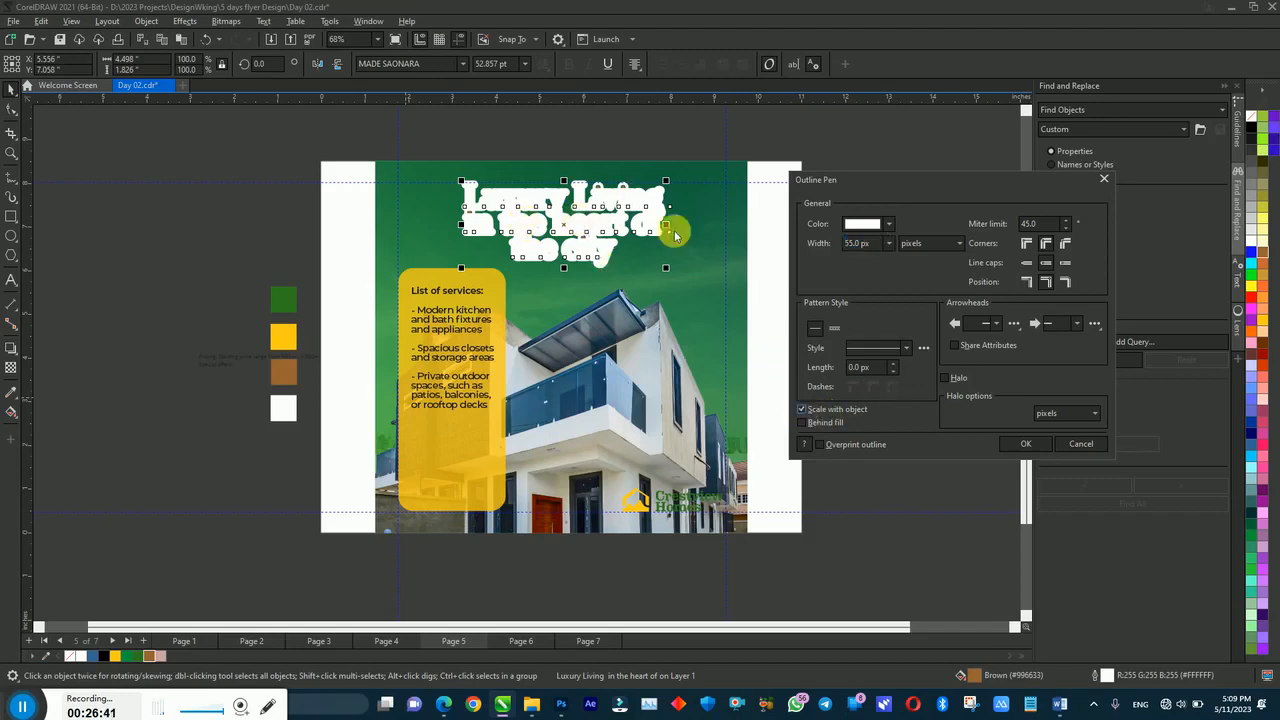
click(805, 425)
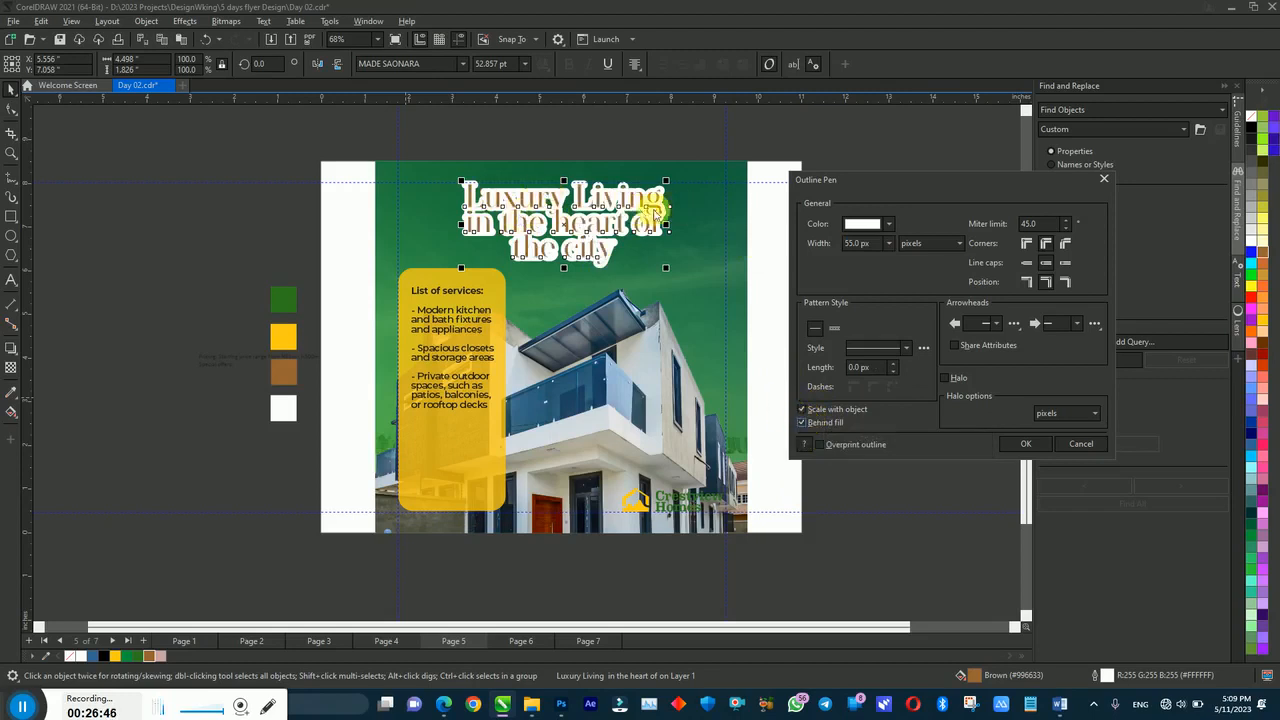
click(886, 247)
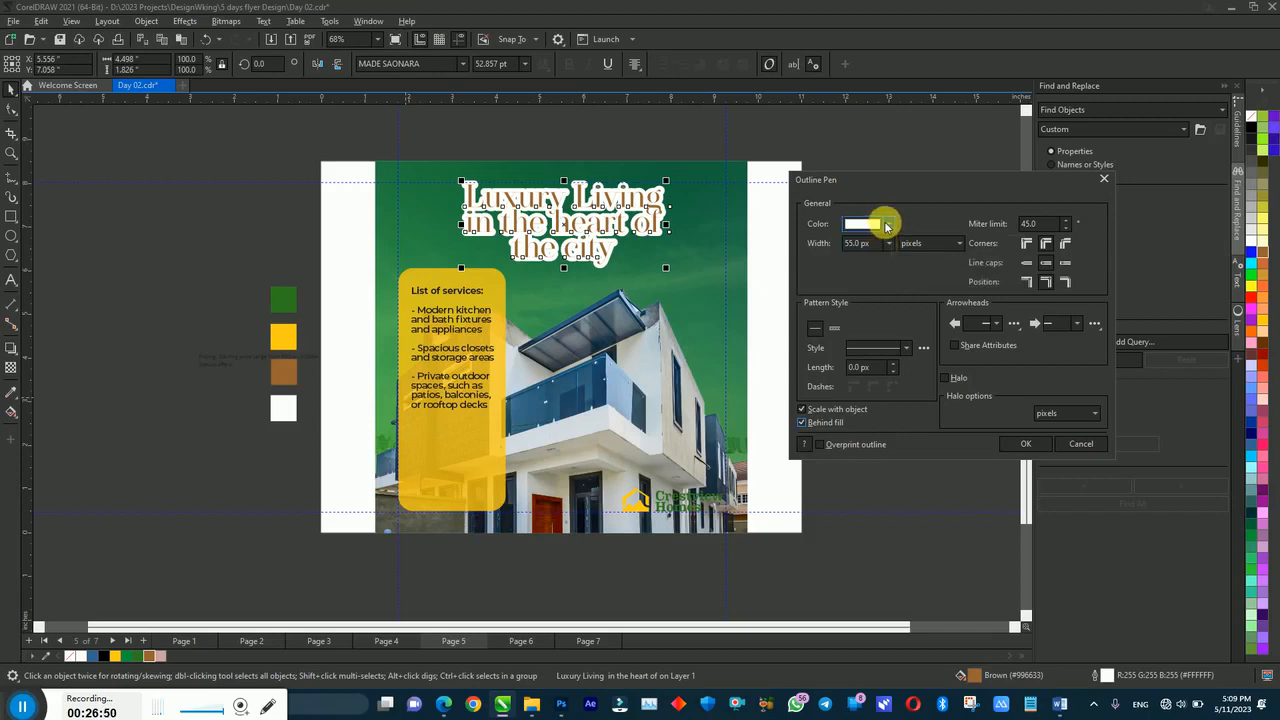
click(886, 225)
click(975, 420)
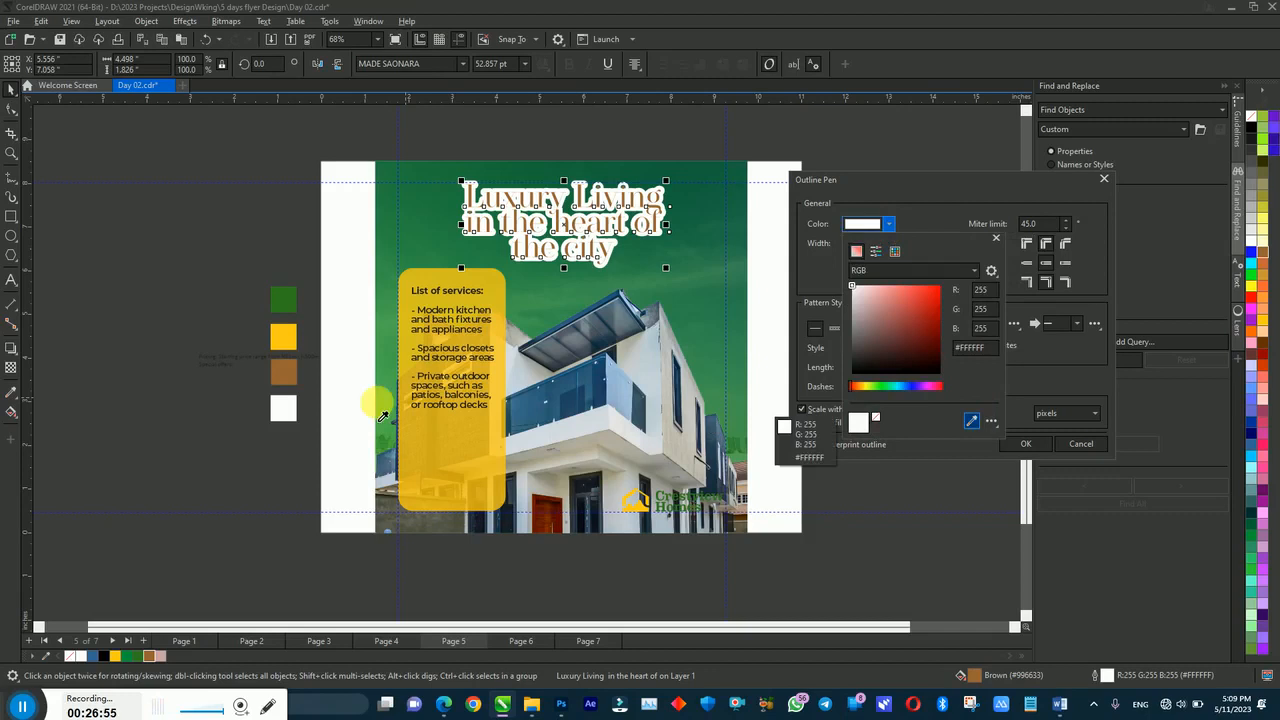
click(285, 304)
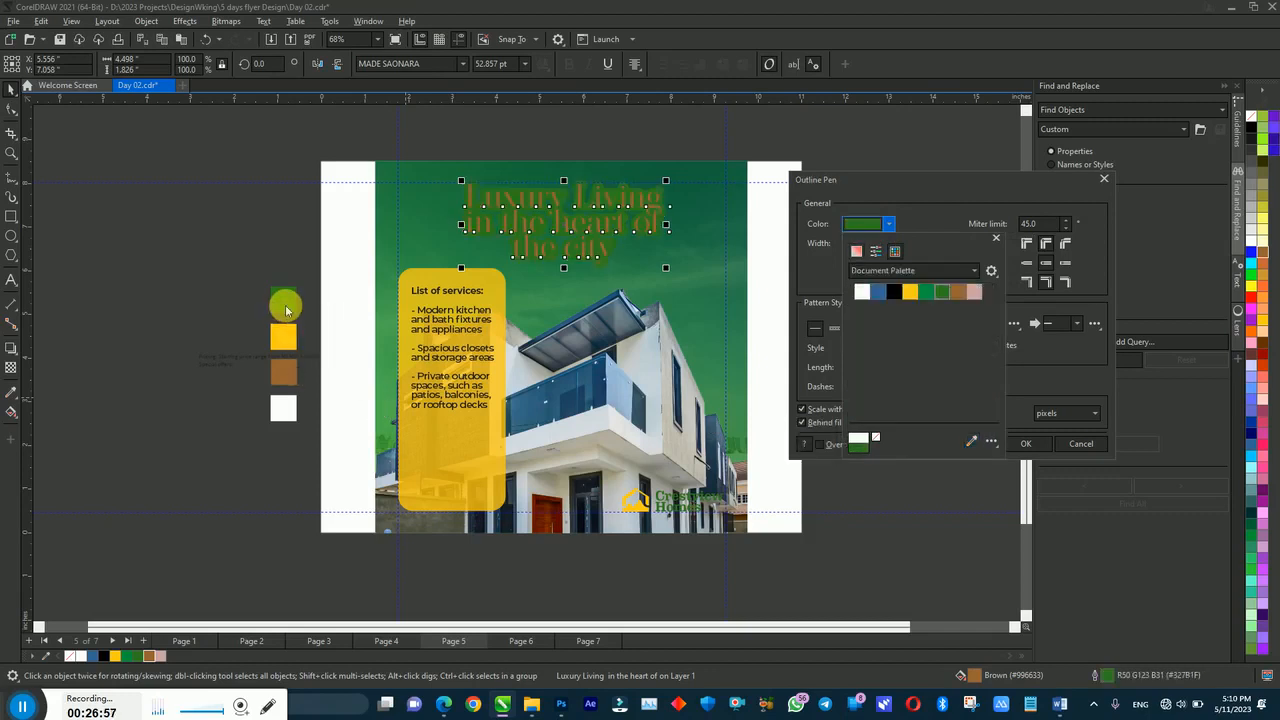
click(916, 221)
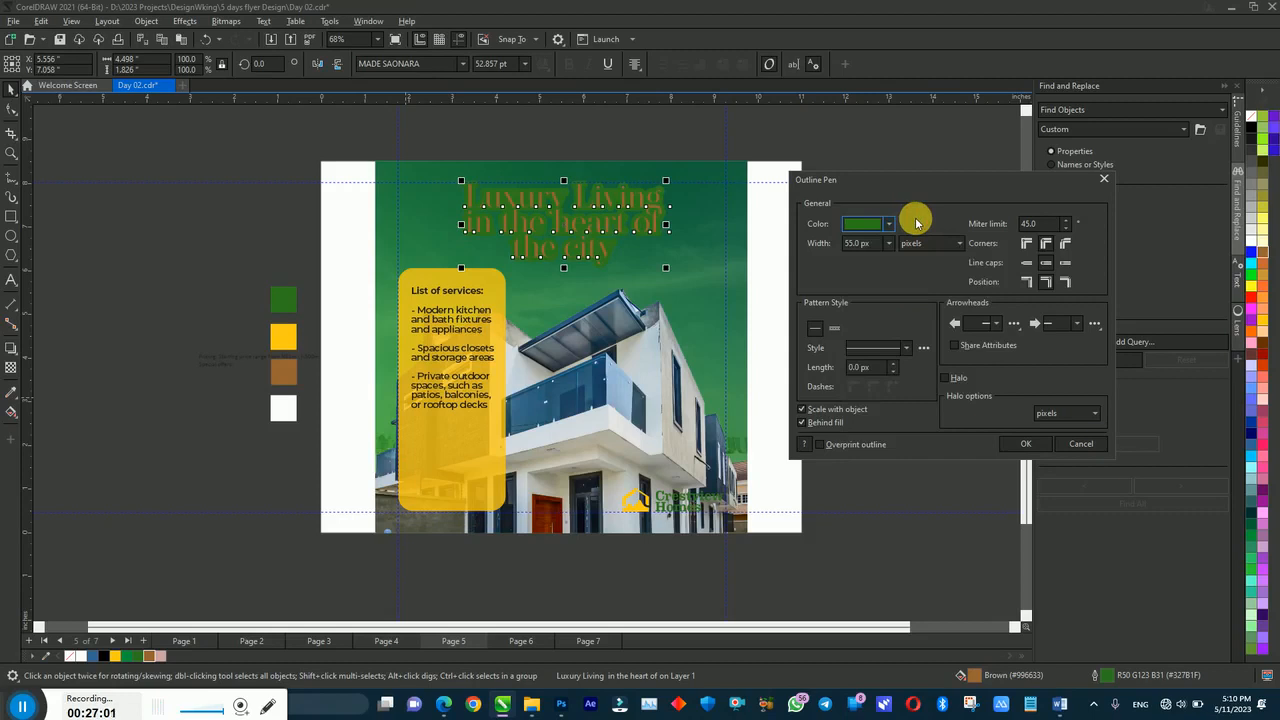
click(1024, 444)
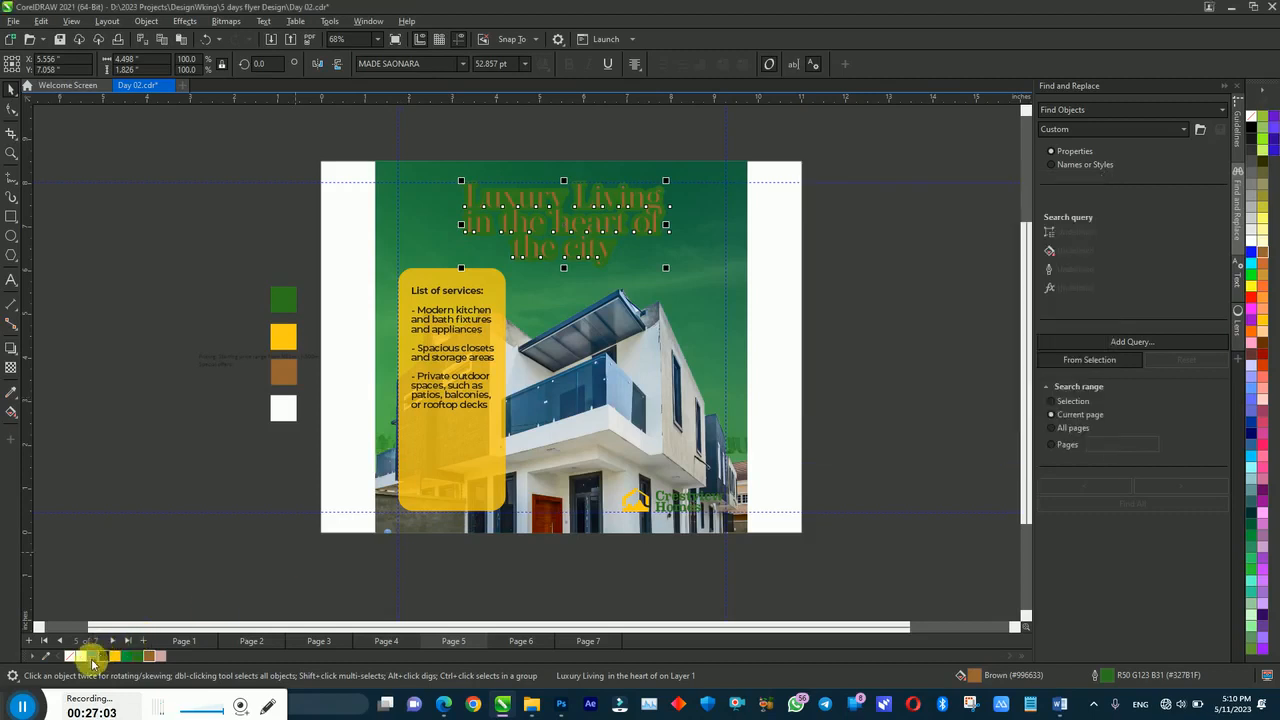
click(157, 507)
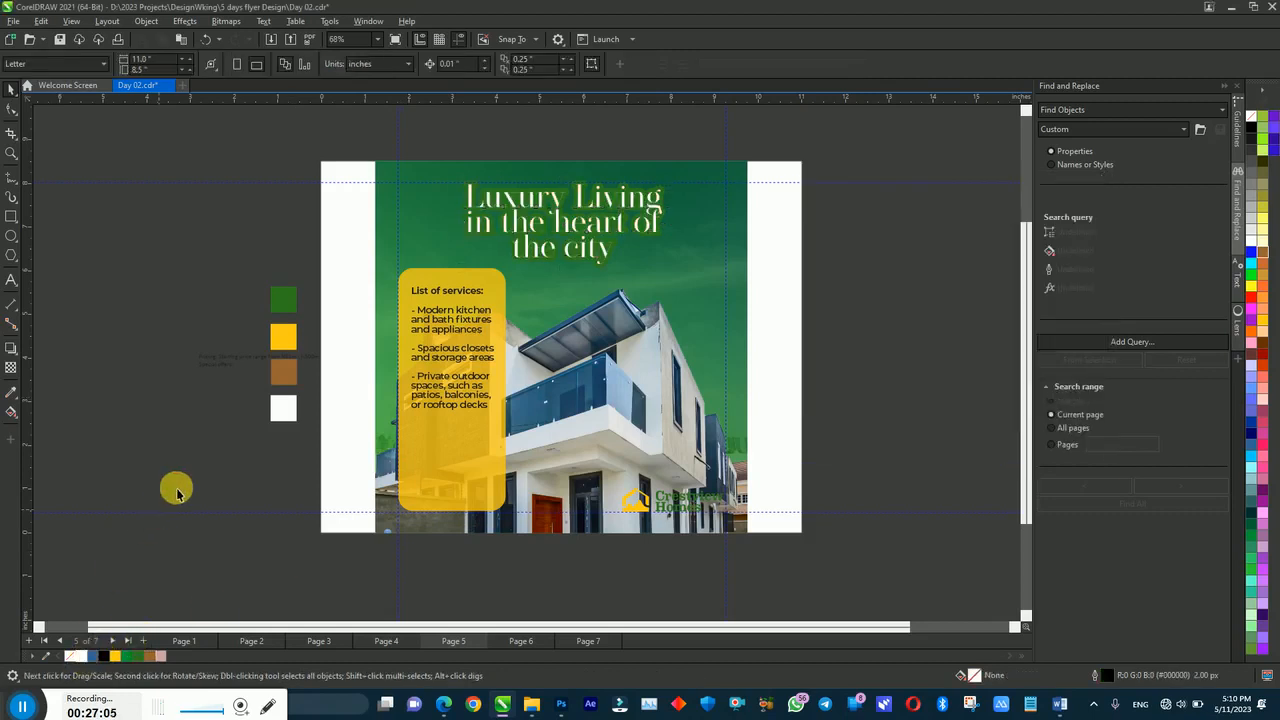
click(576, 229)
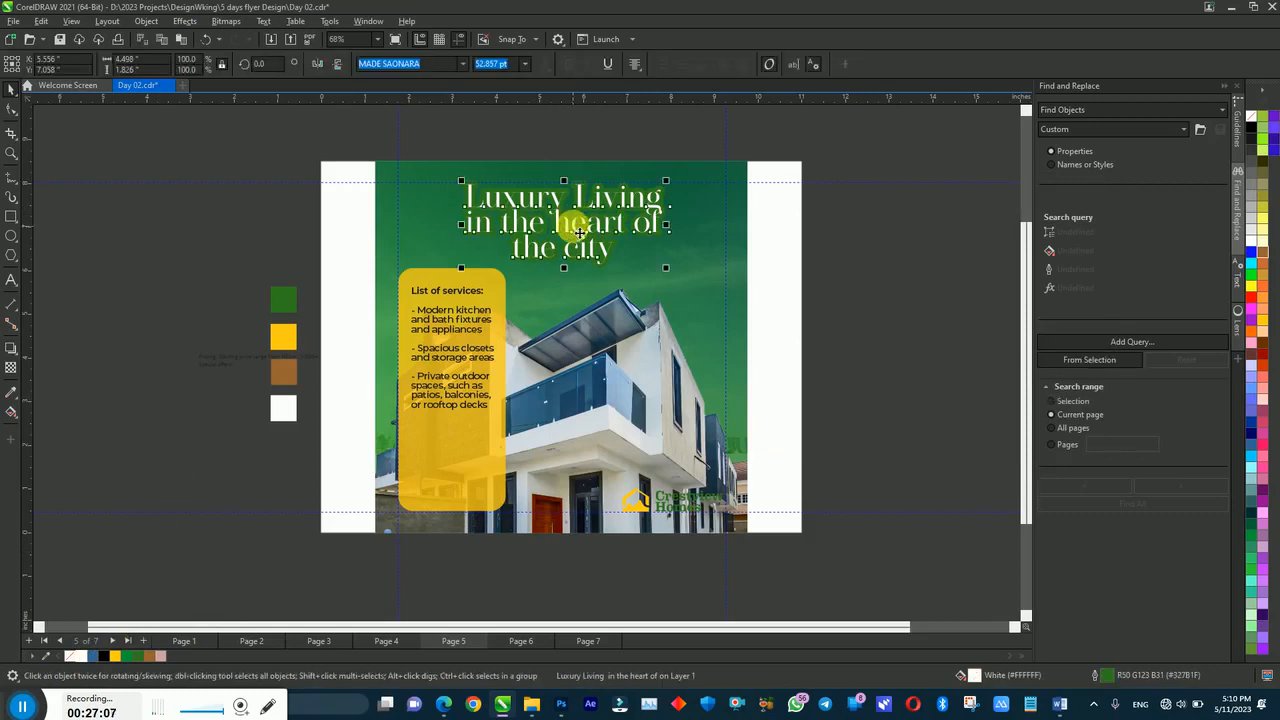
key(F12)
drag(599, 204, 885, 180)
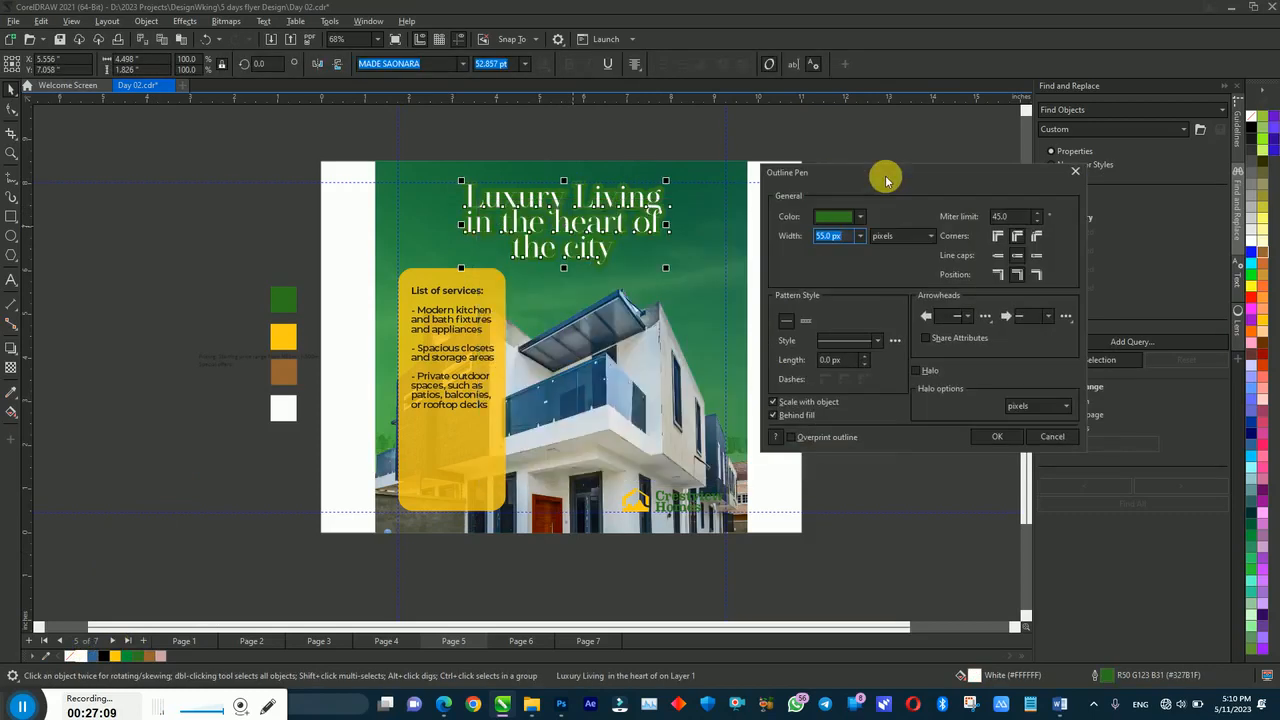
click(984, 435)
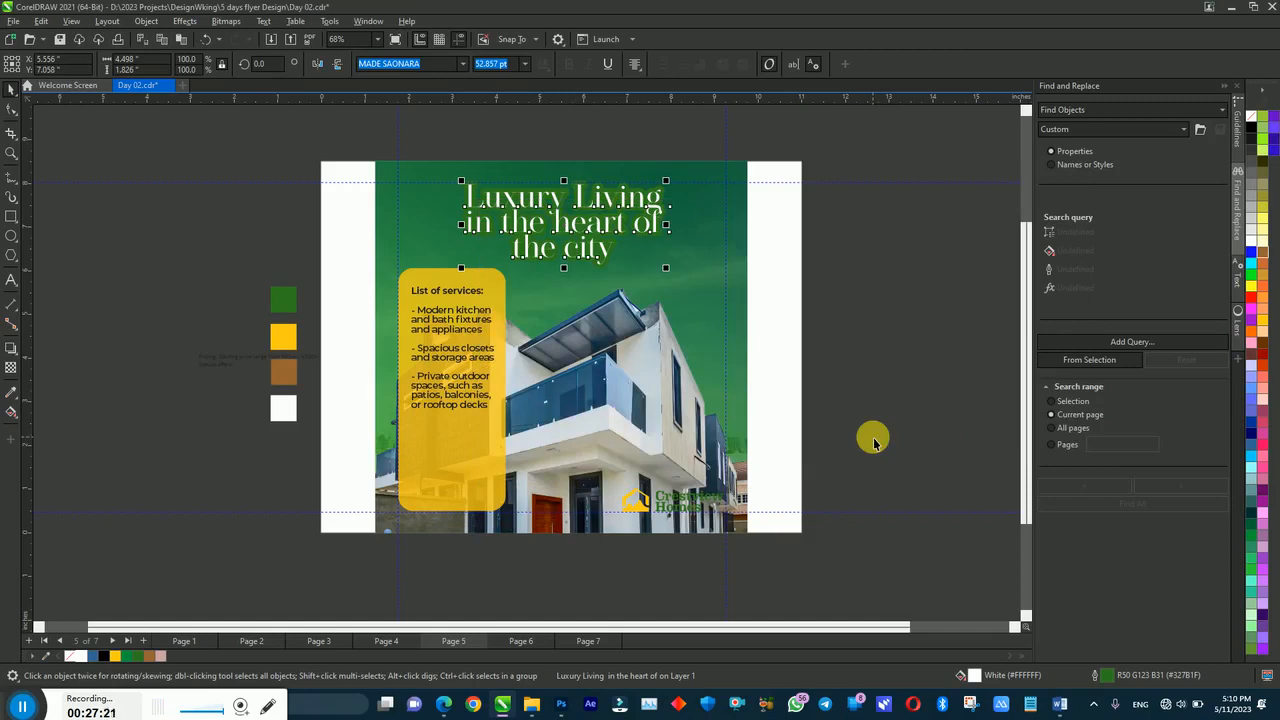
right_click(107, 657)
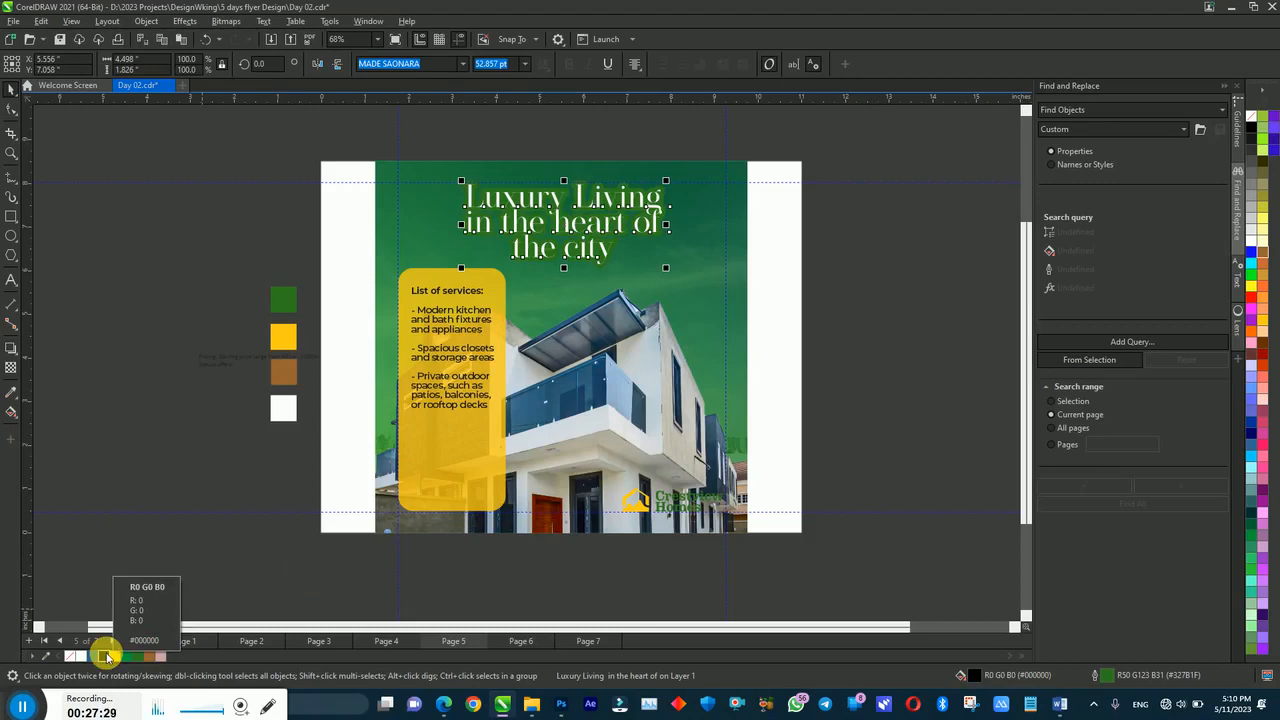
Step: Change the headline's outline width to 1 in Outline Pen
key(F11)
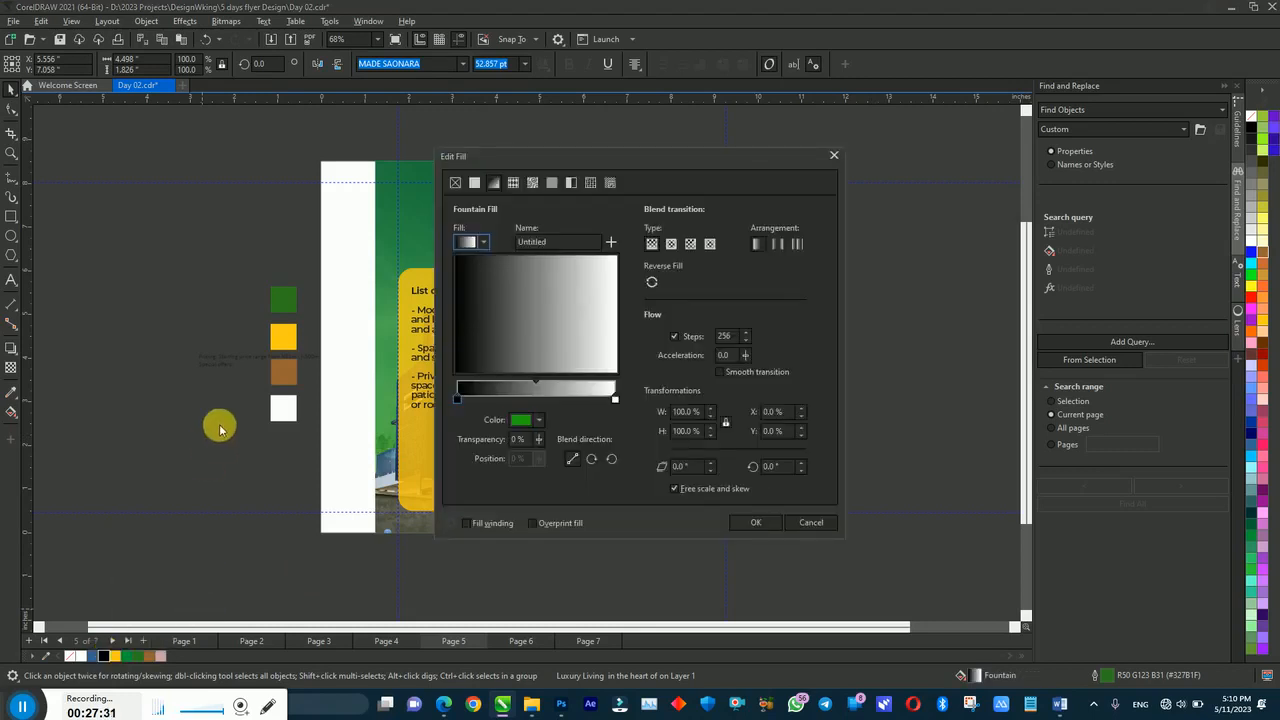
click(792, 527)
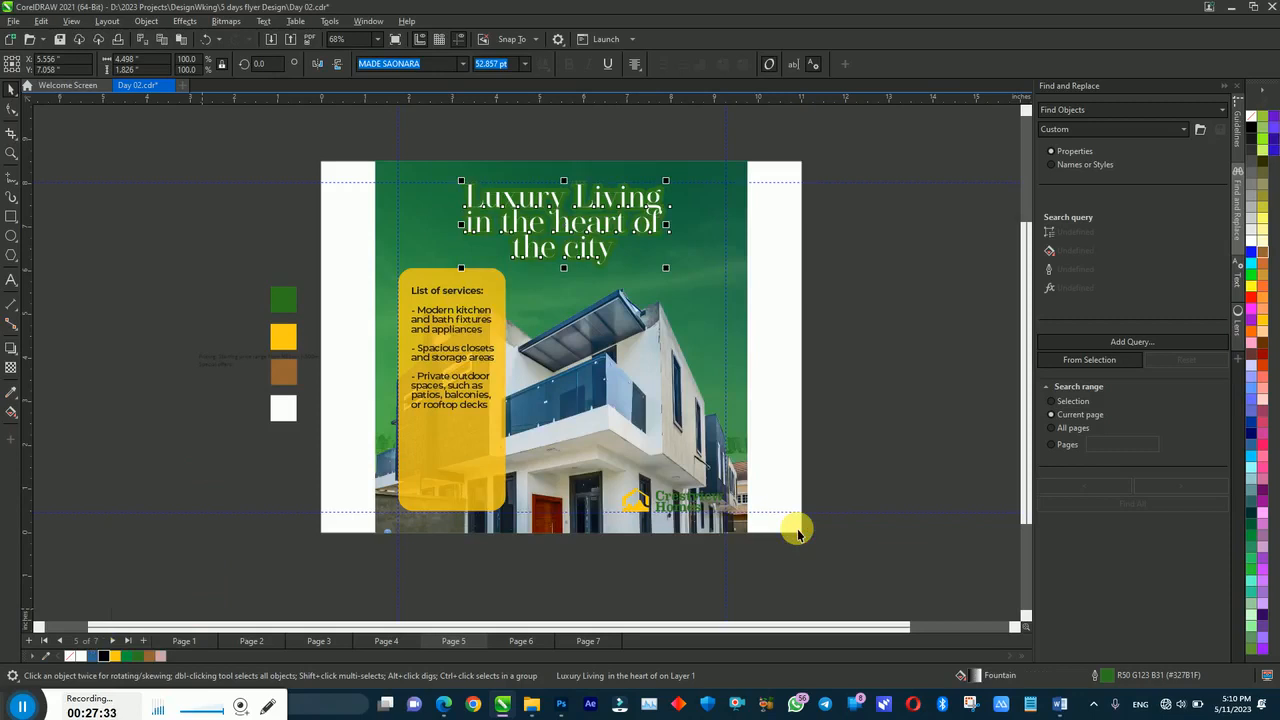
key(F12)
drag(600, 206, 926, 160)
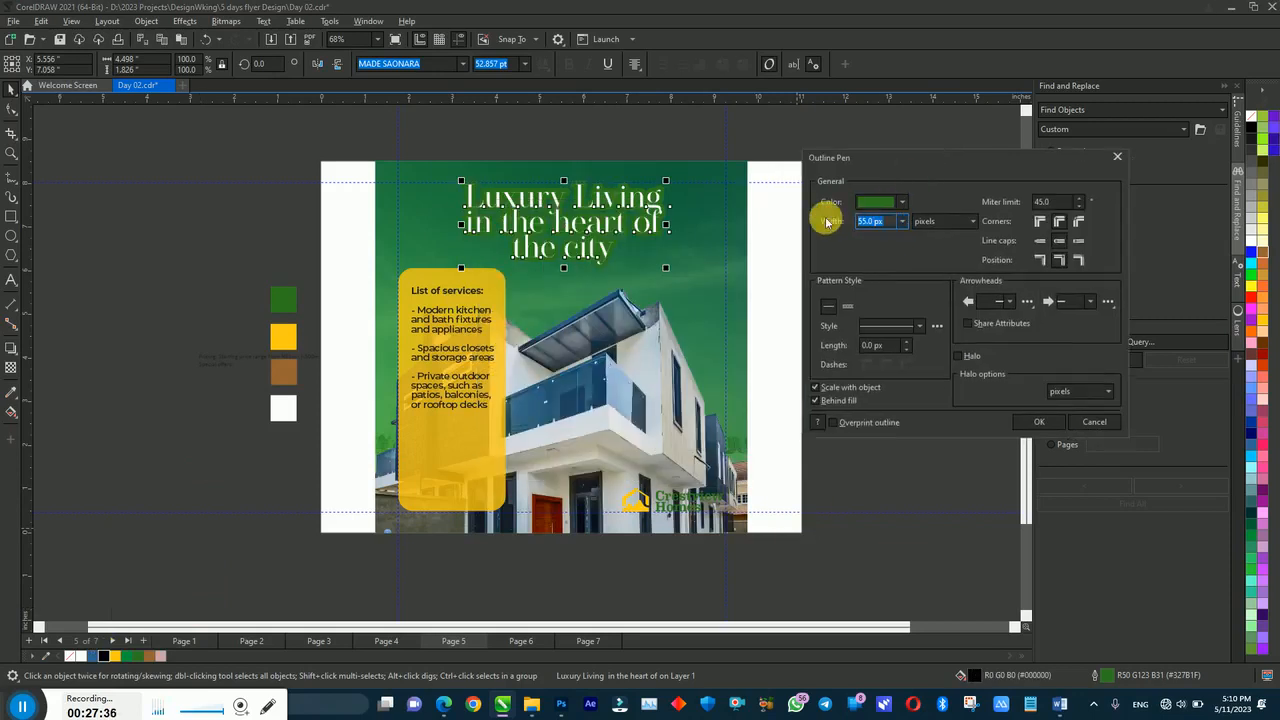
text(18)
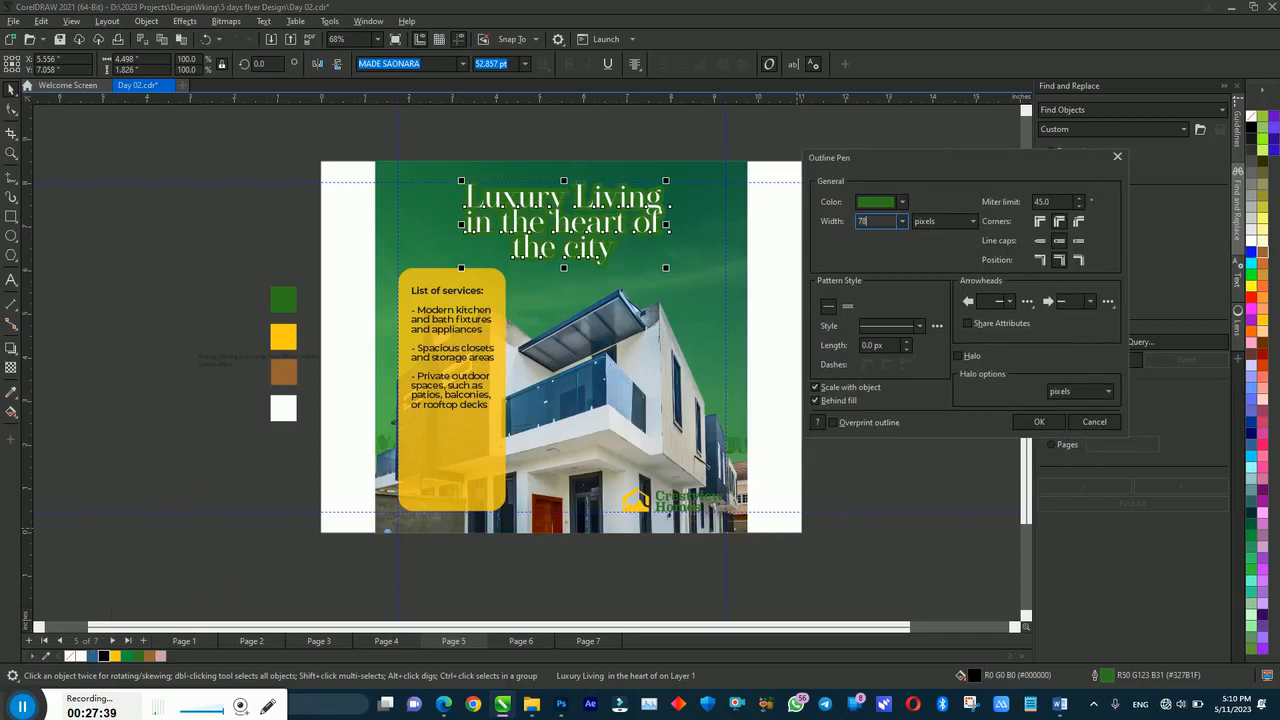
key(Return)
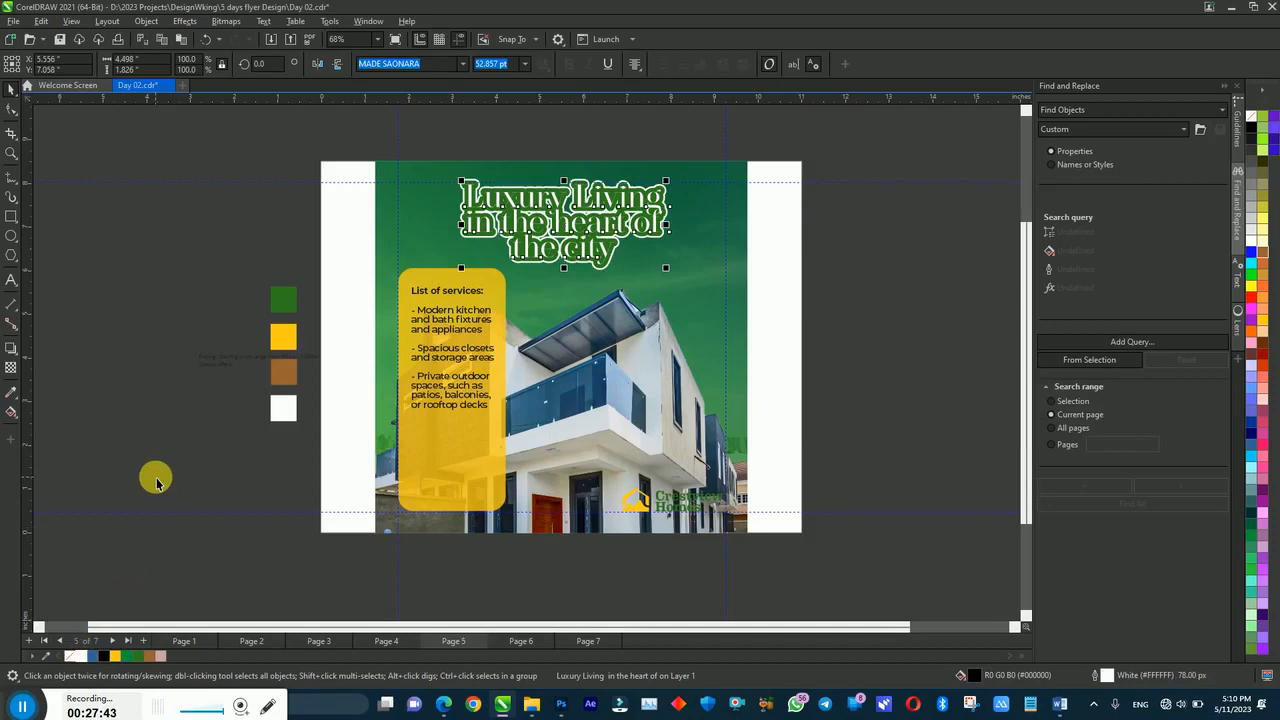
Step: Colour the headline's outline Deep Yellow and widen it to 100 px
right_click(116, 656)
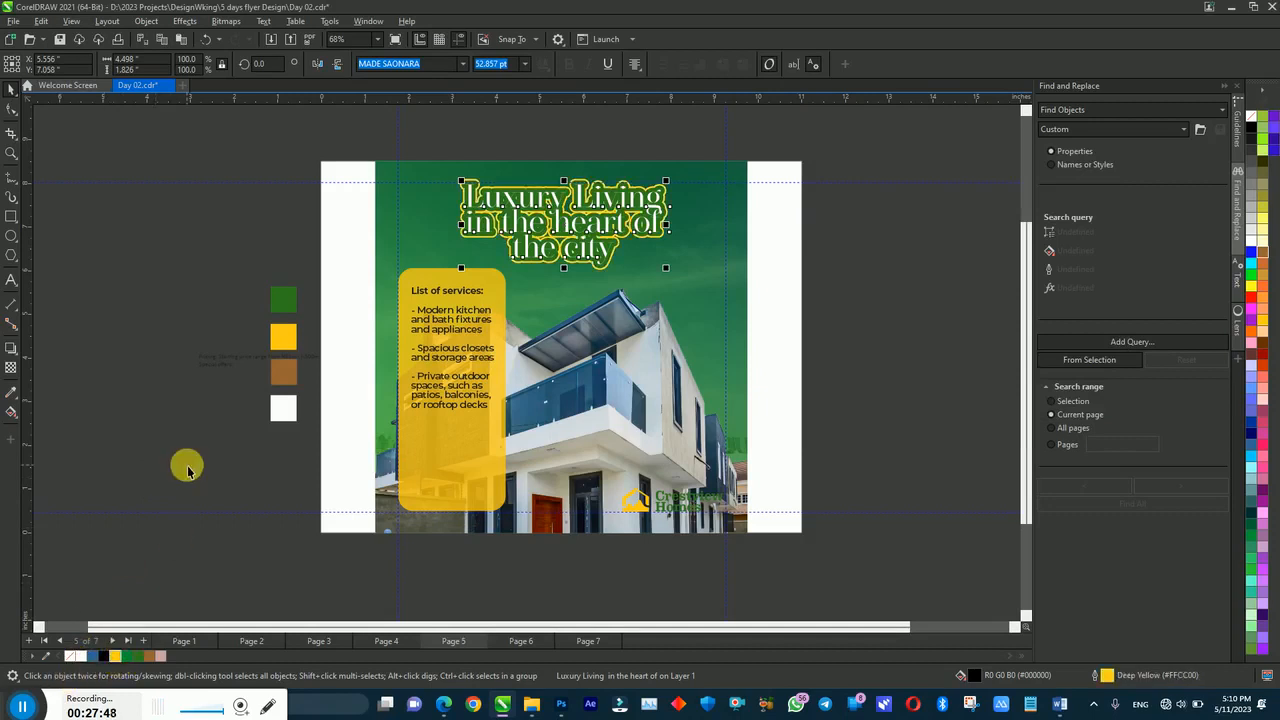
key(F12)
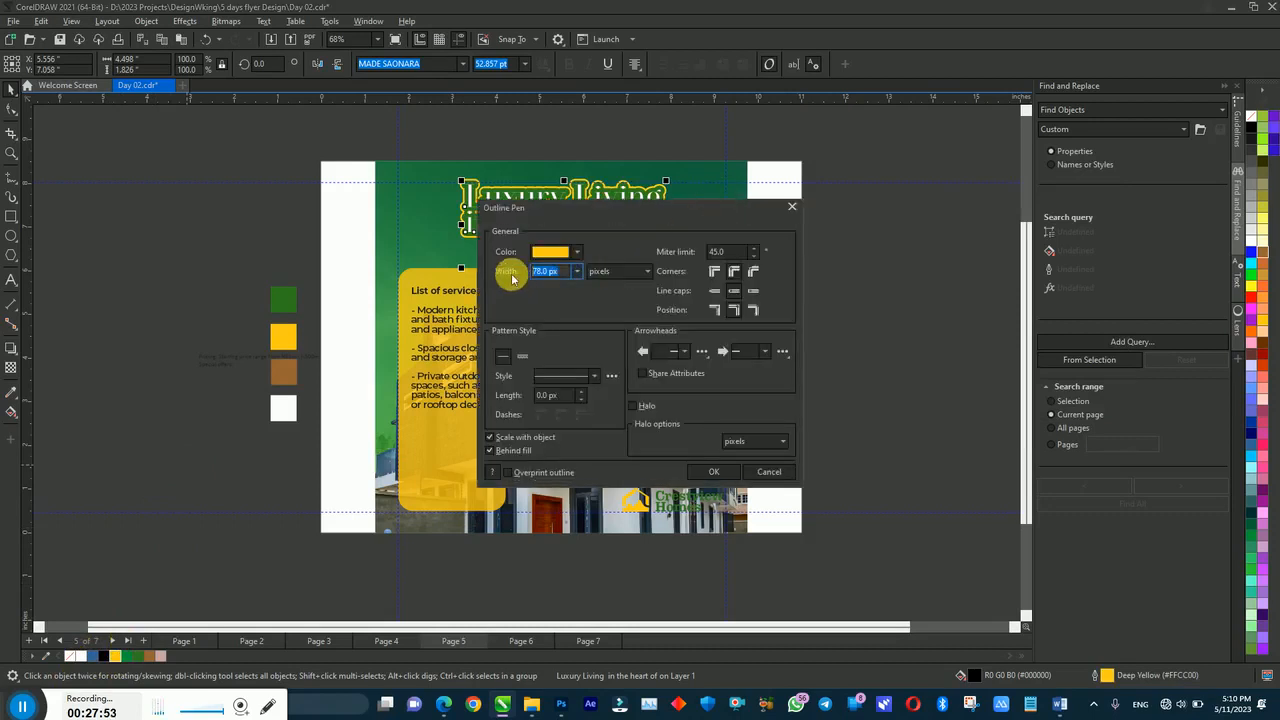
key(Return)
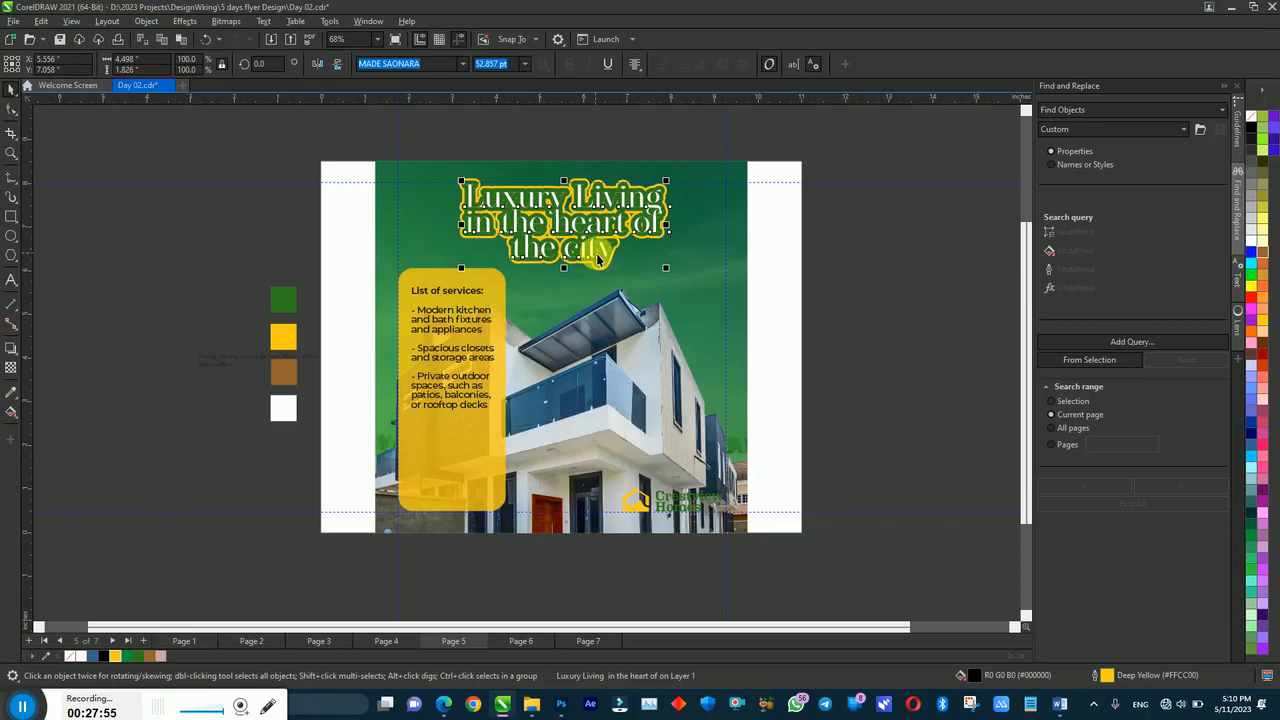
key(F12)
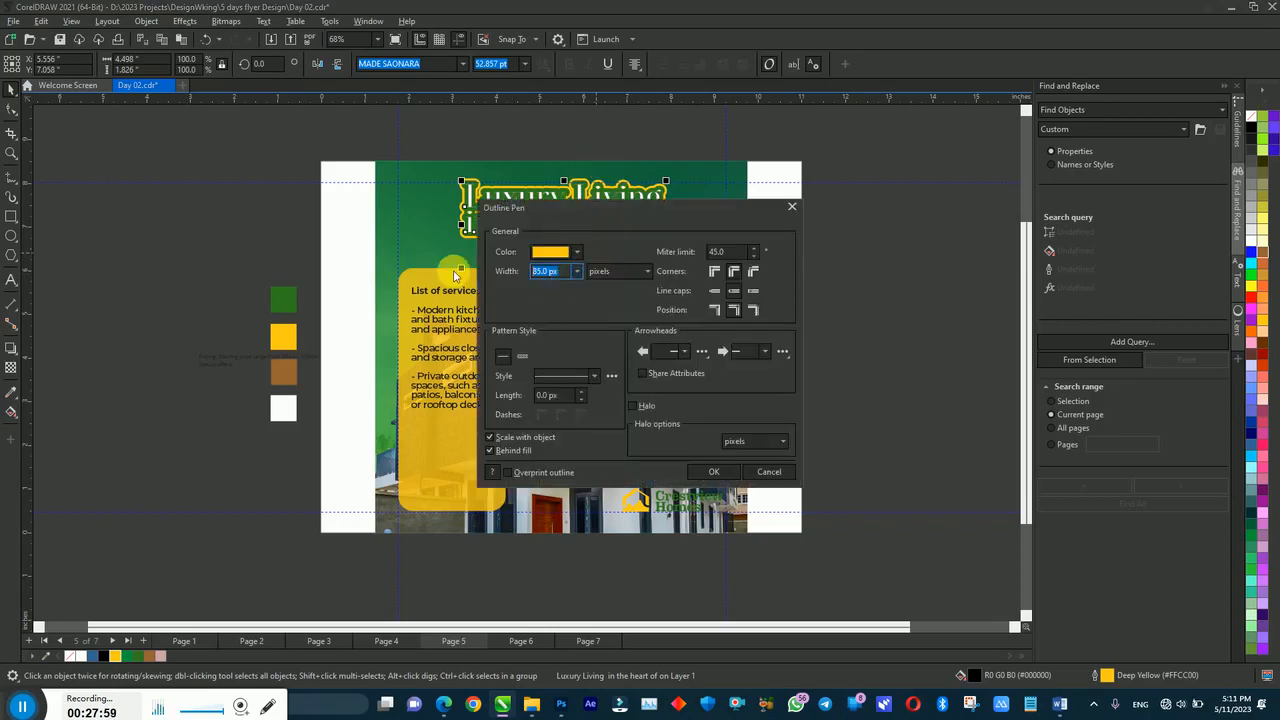
text(100)
key(Return)
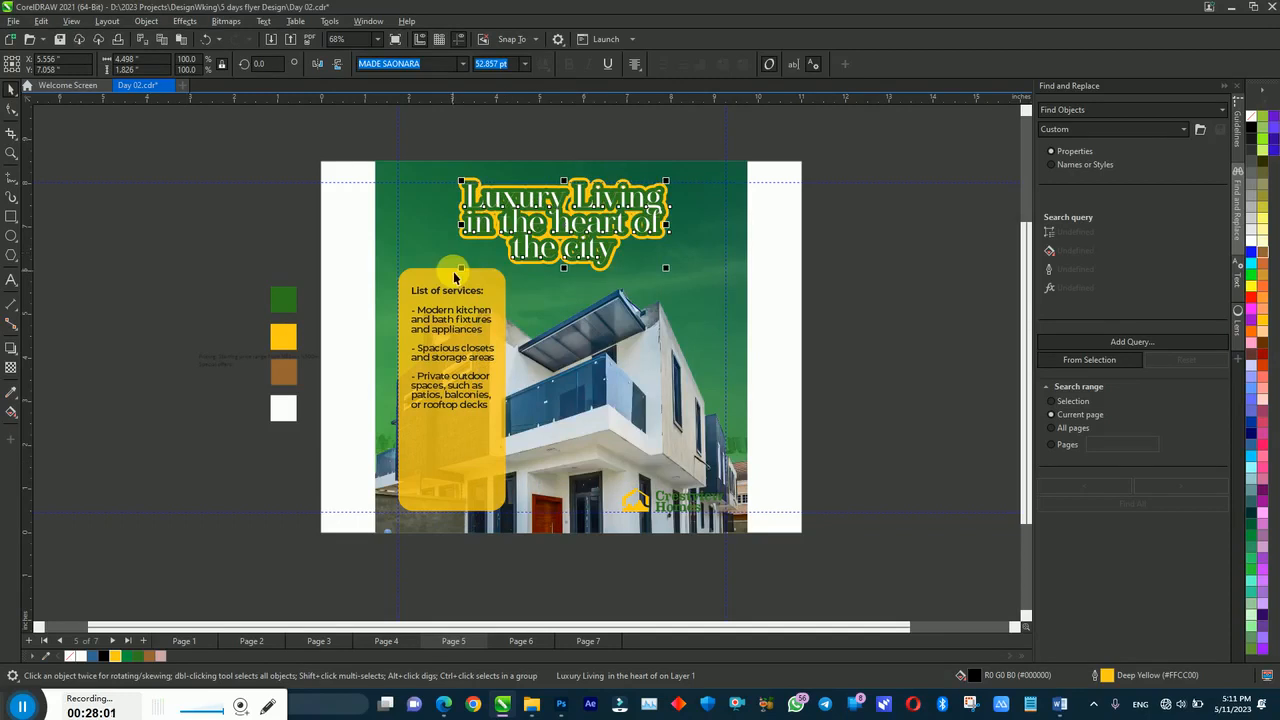
key(z)
drag(385, 143, 719, 309)
Step: Set the title copy's Outline Pen width to 120 px
key(space)
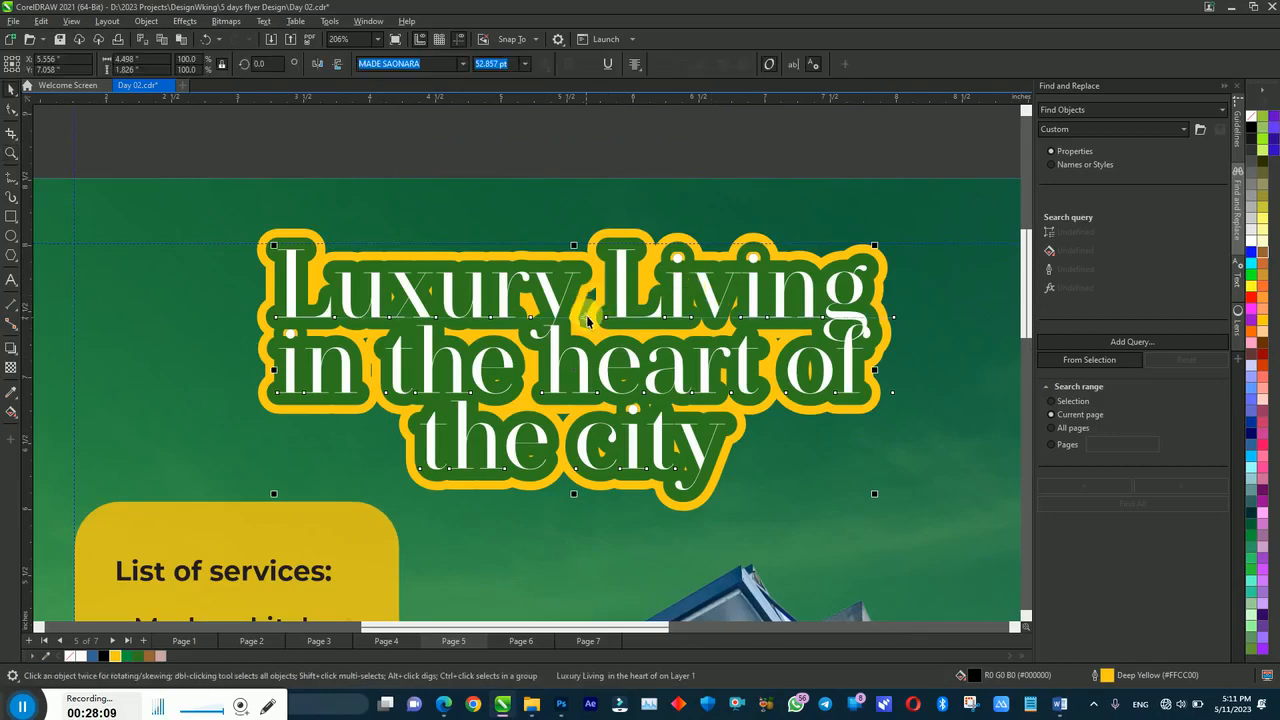
key(F12)
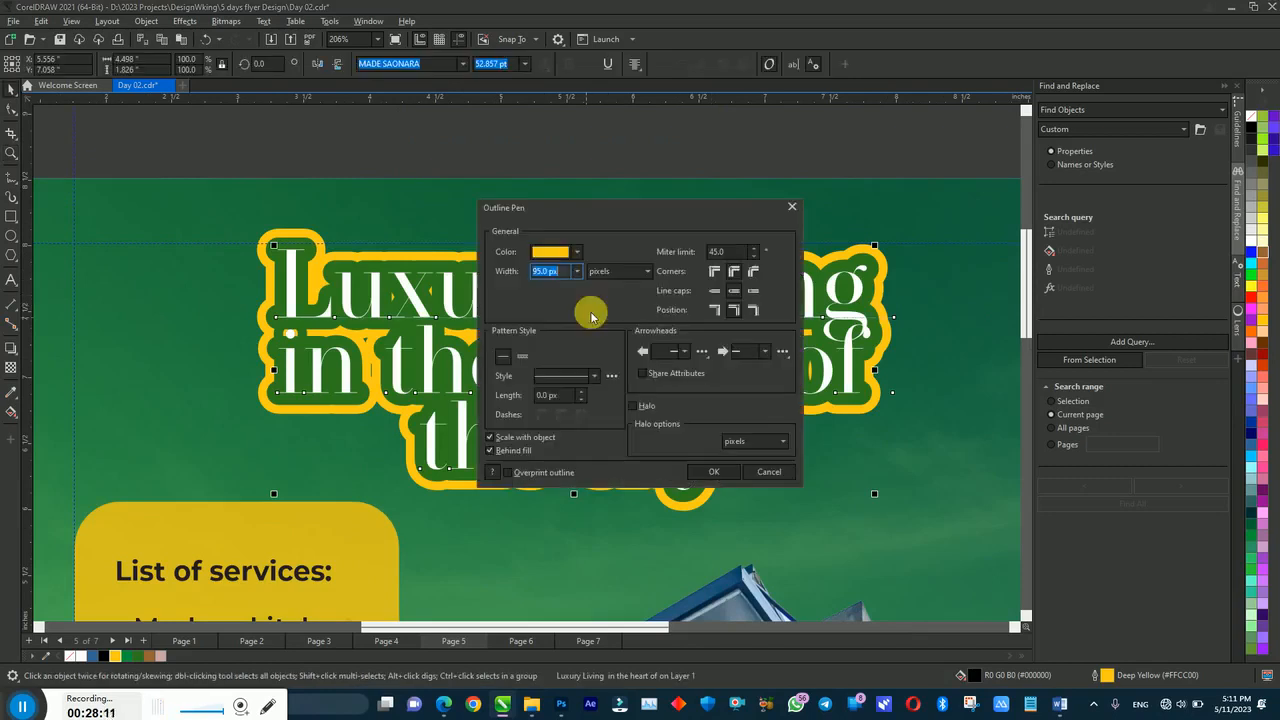
text(120)
key(Return)
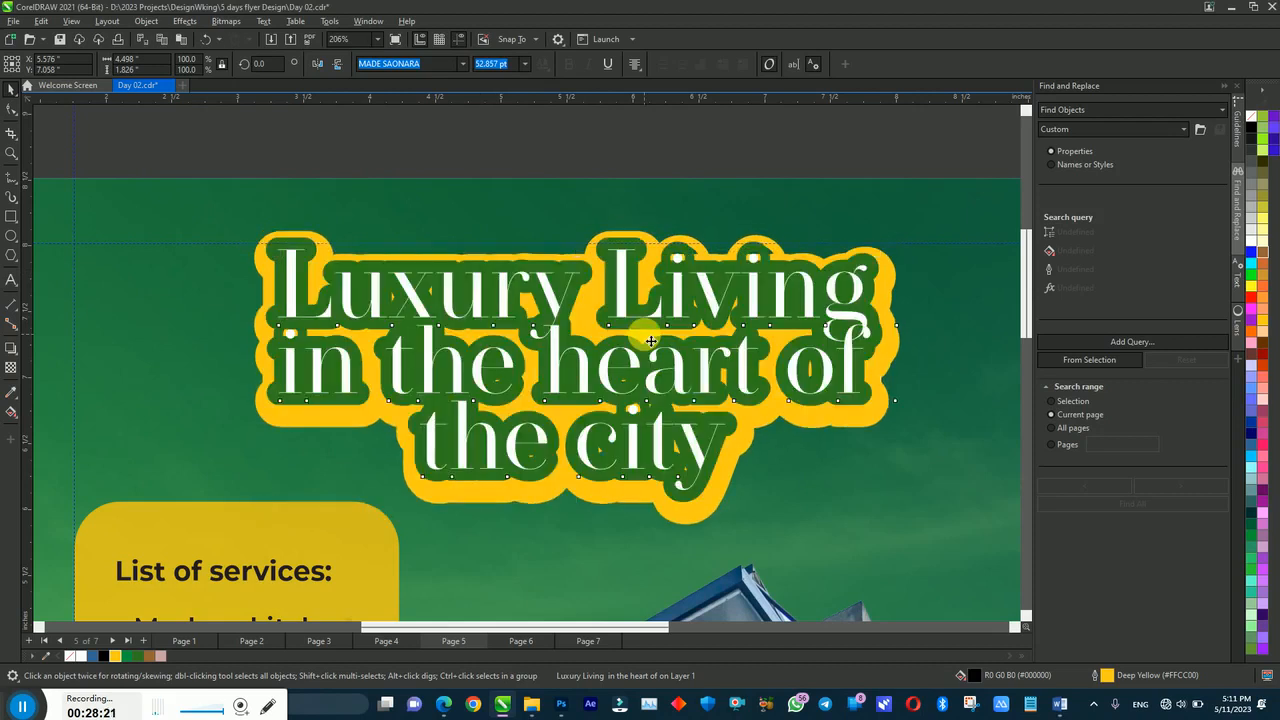
Step: Delete the yellow-outlined title copy and remove the green outline from the white headline
click(752, 401)
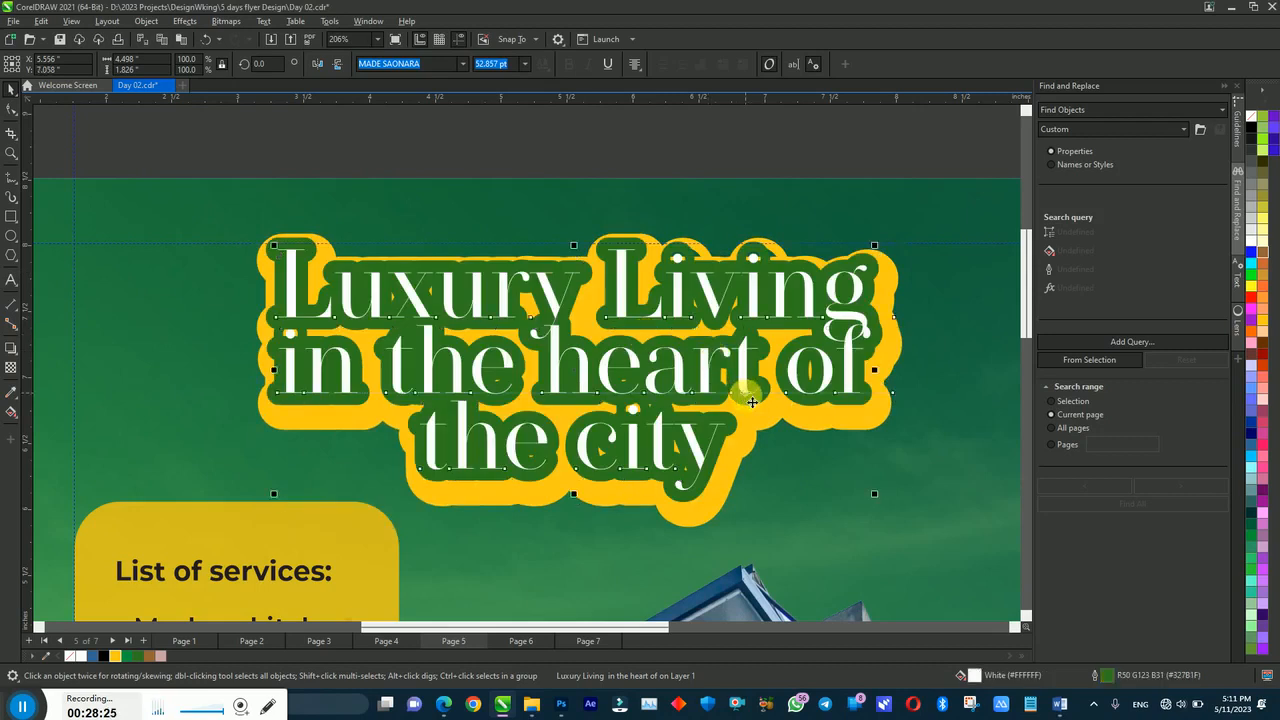
click(748, 456)
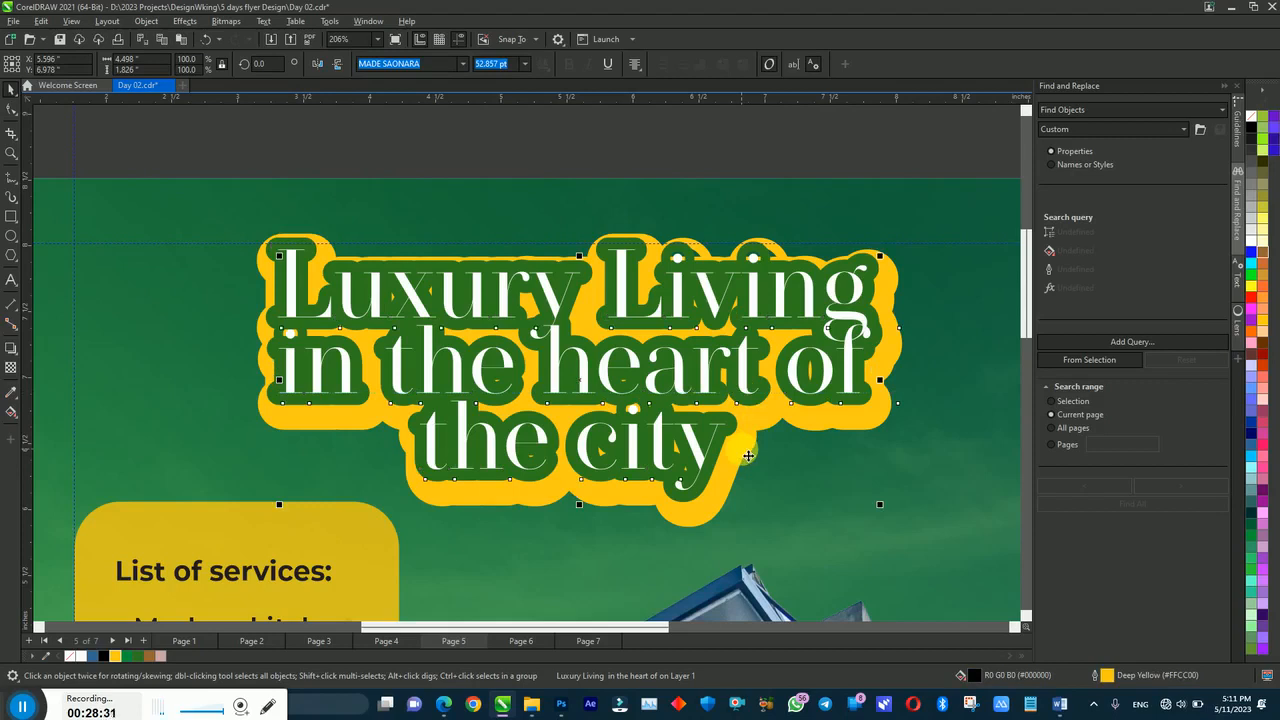
key(Delete)
click(748, 371)
right_click(70, 655)
key(shift+F4)
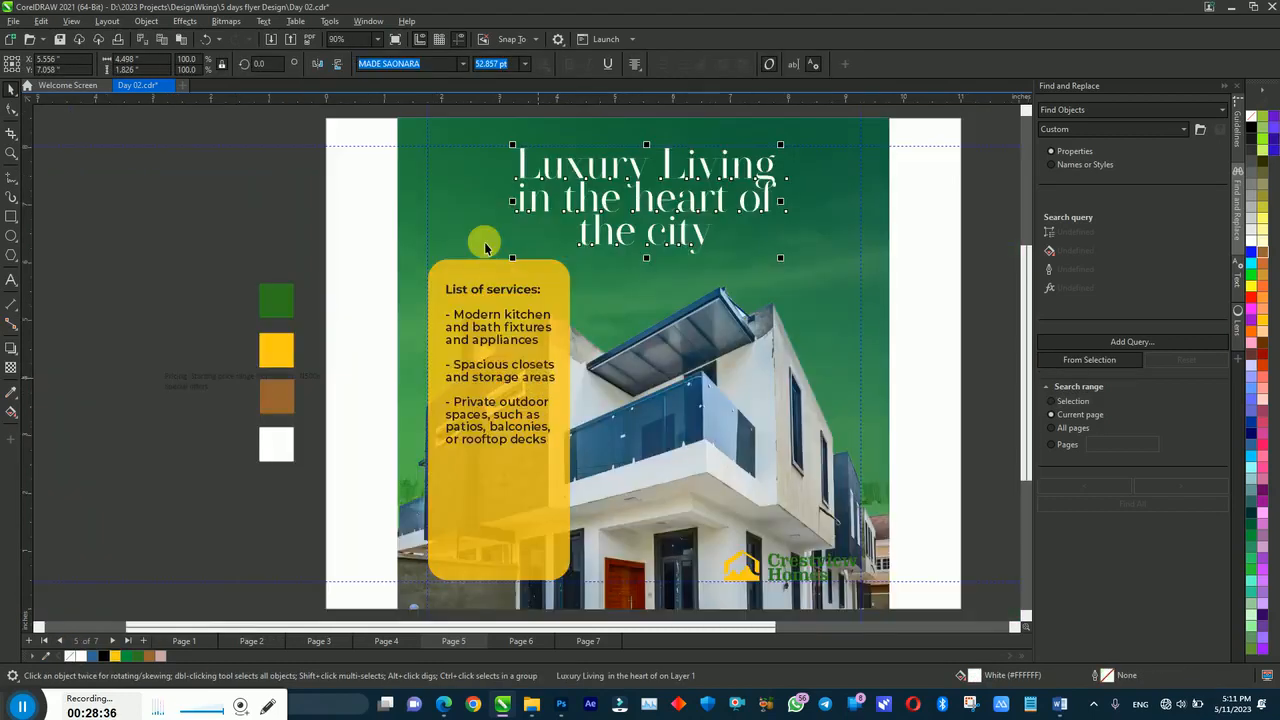
click(306, 218)
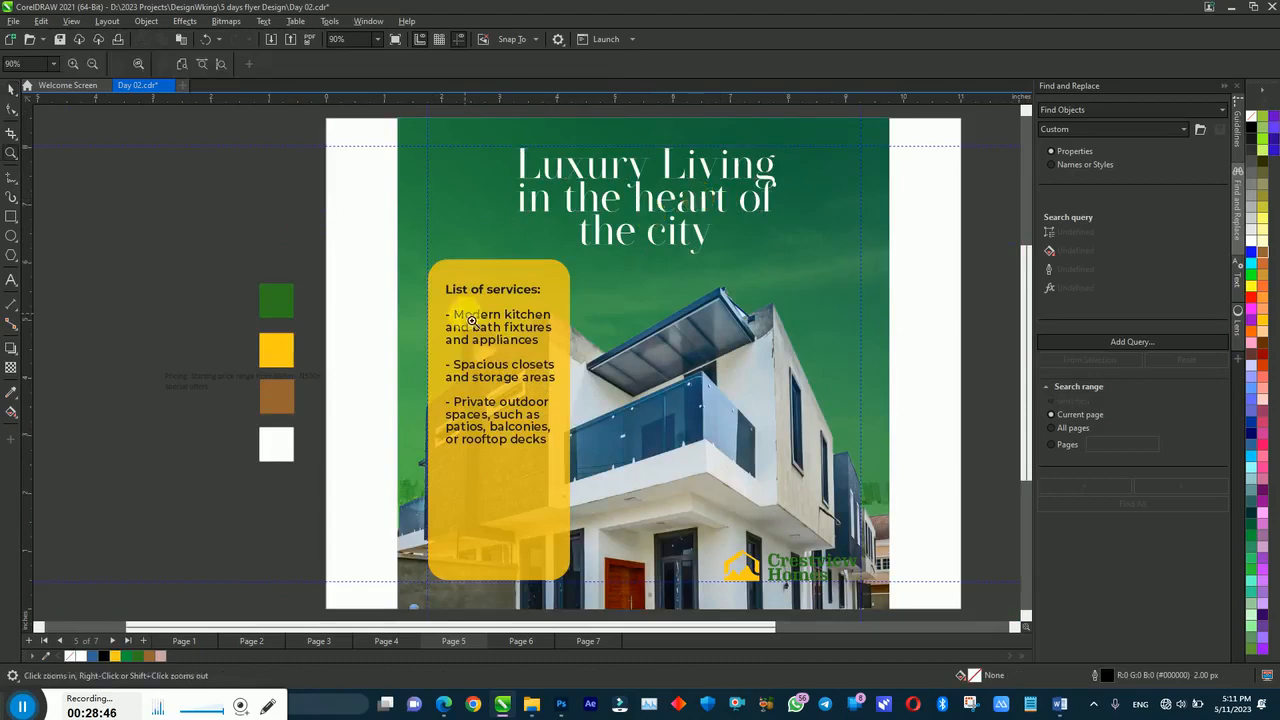
Step: Delete the dashes before Modern kitchen, Spacious closets and Private outdoor in the services text
scroll(575, 482, up, 3)
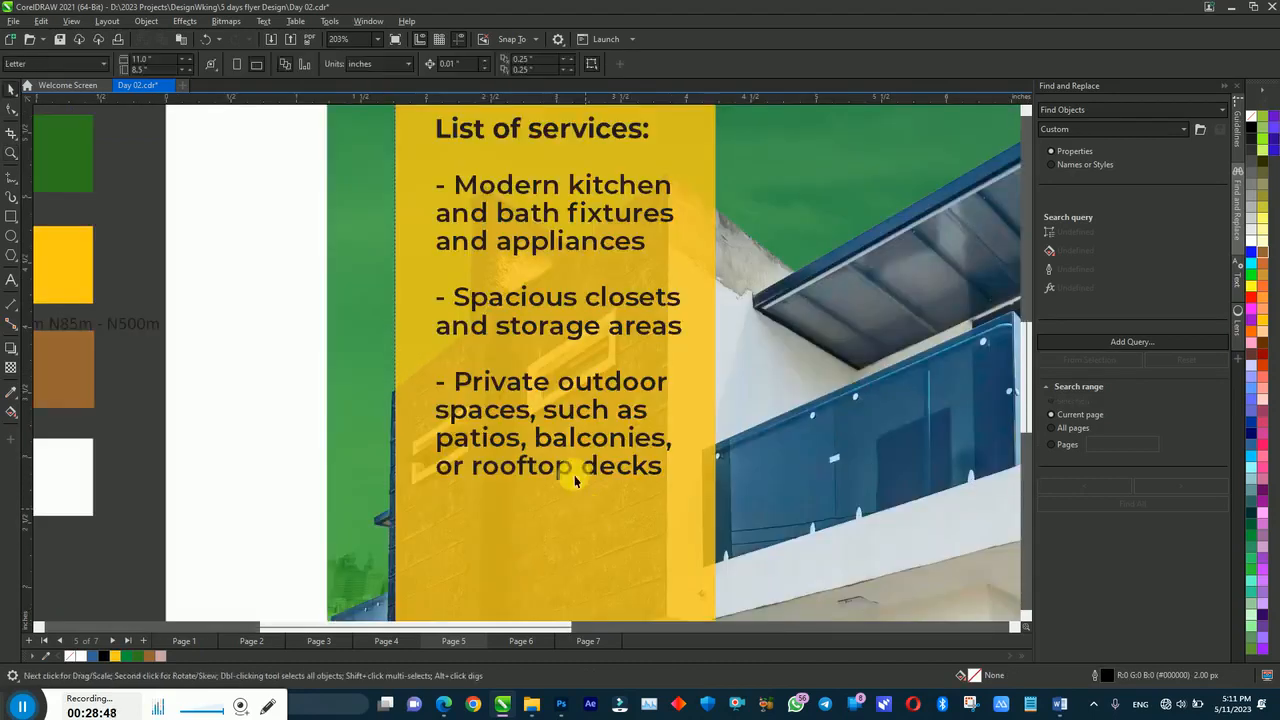
click(463, 206)
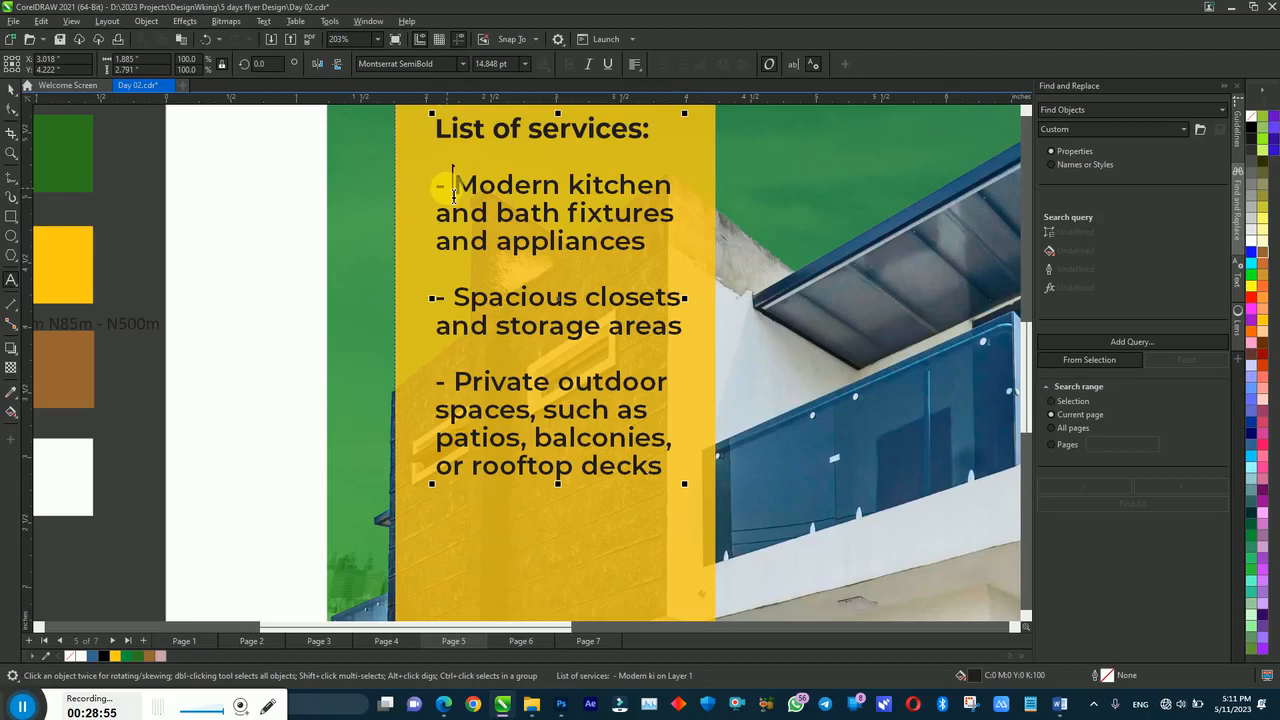
key(BackSpace)
key(BackSpace)
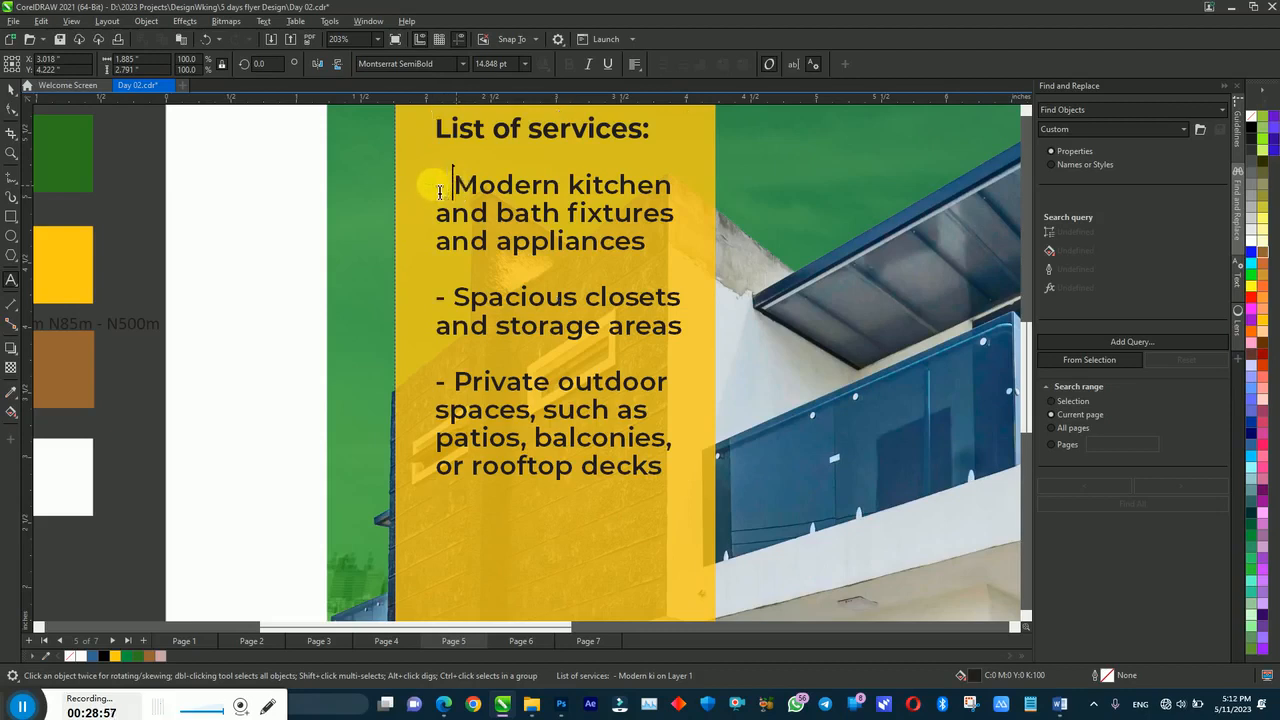
click(437, 296)
key(BackSpace)
key(BackSpace)
click(454, 381)
key(BackSpace)
key(BackSpace)
key(ctrl+space)
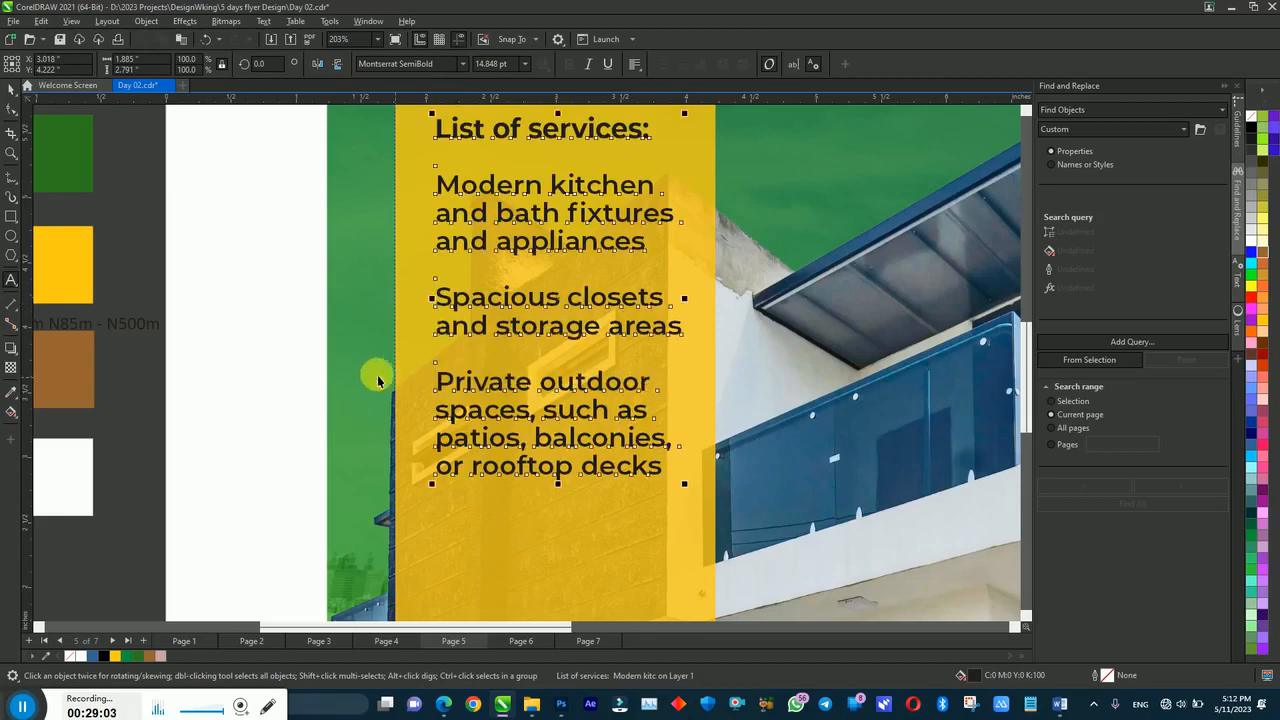
click(11, 177)
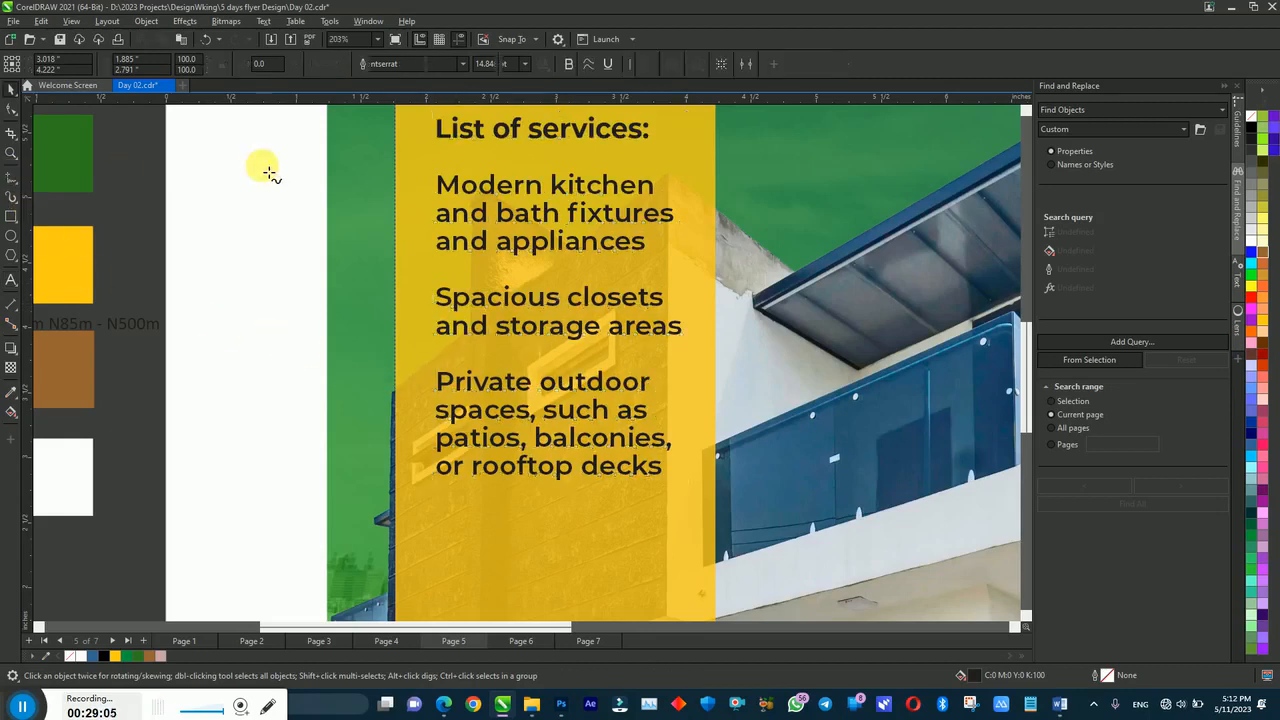
Step: Draw a freehand divider line beneath the first services item
click(445, 277)
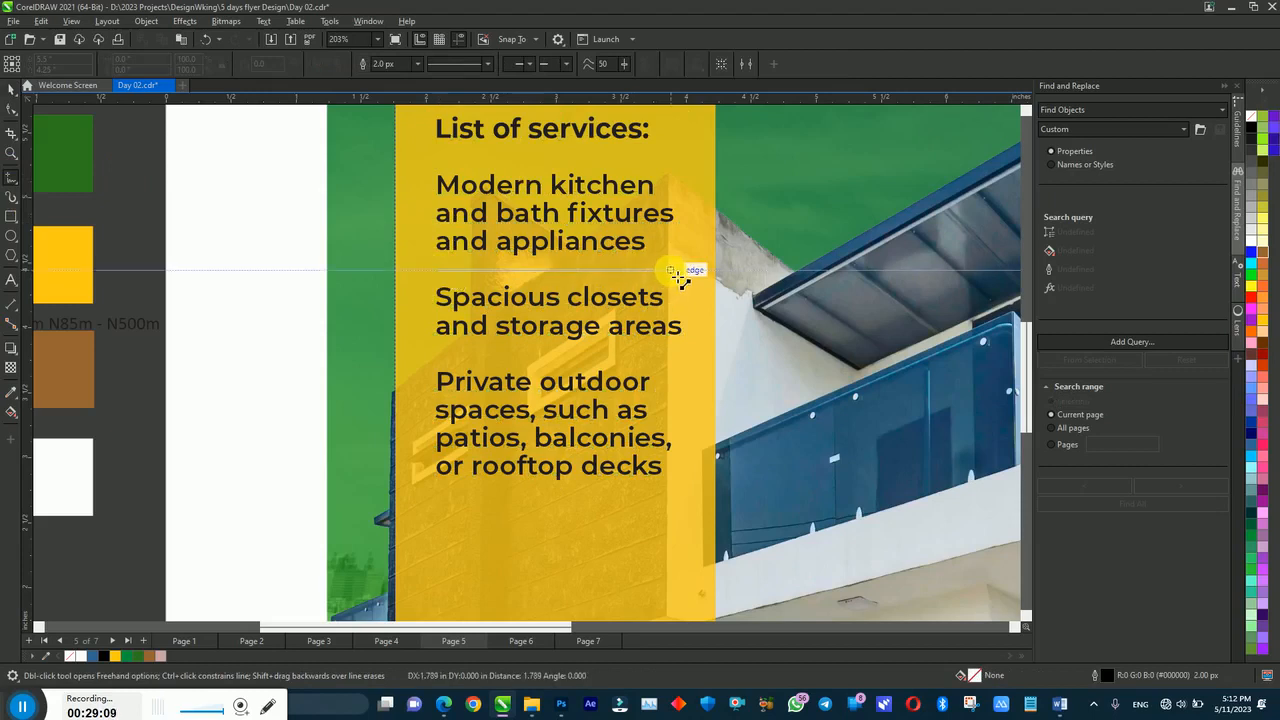
click(676, 270)
key(Delete)
key(space)
key(ctrl+z)
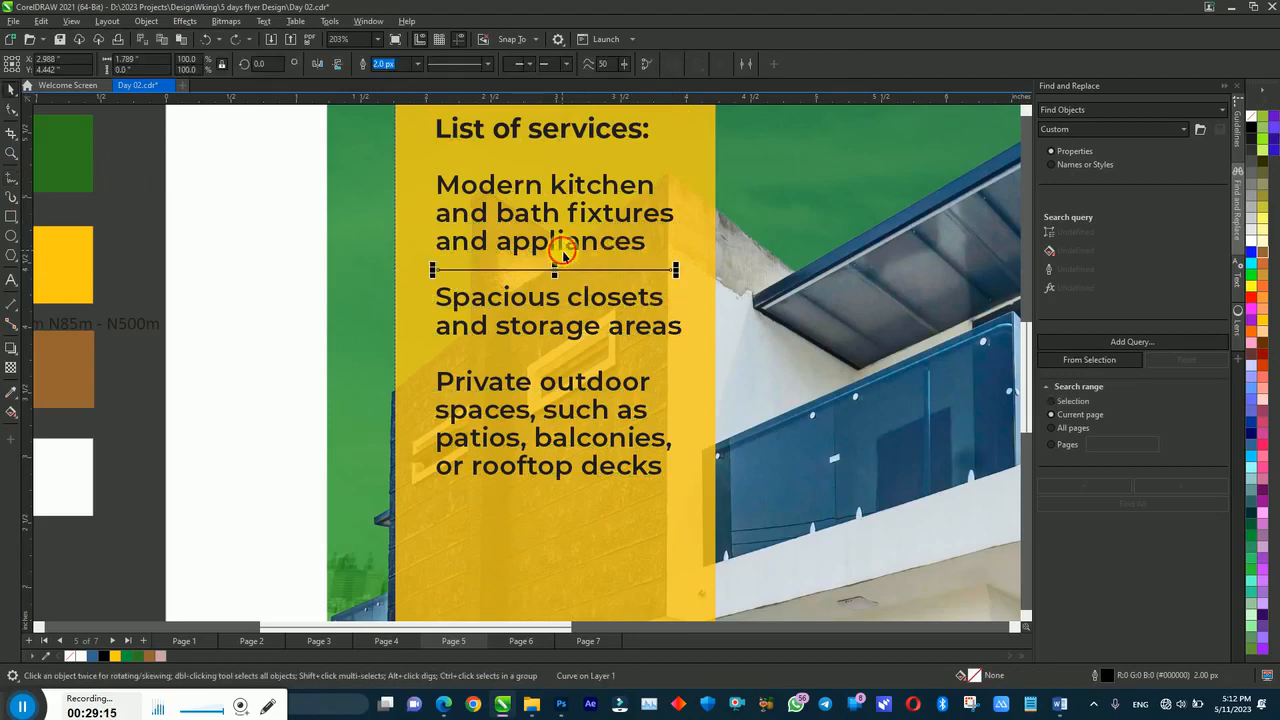
shift+click(566, 256)
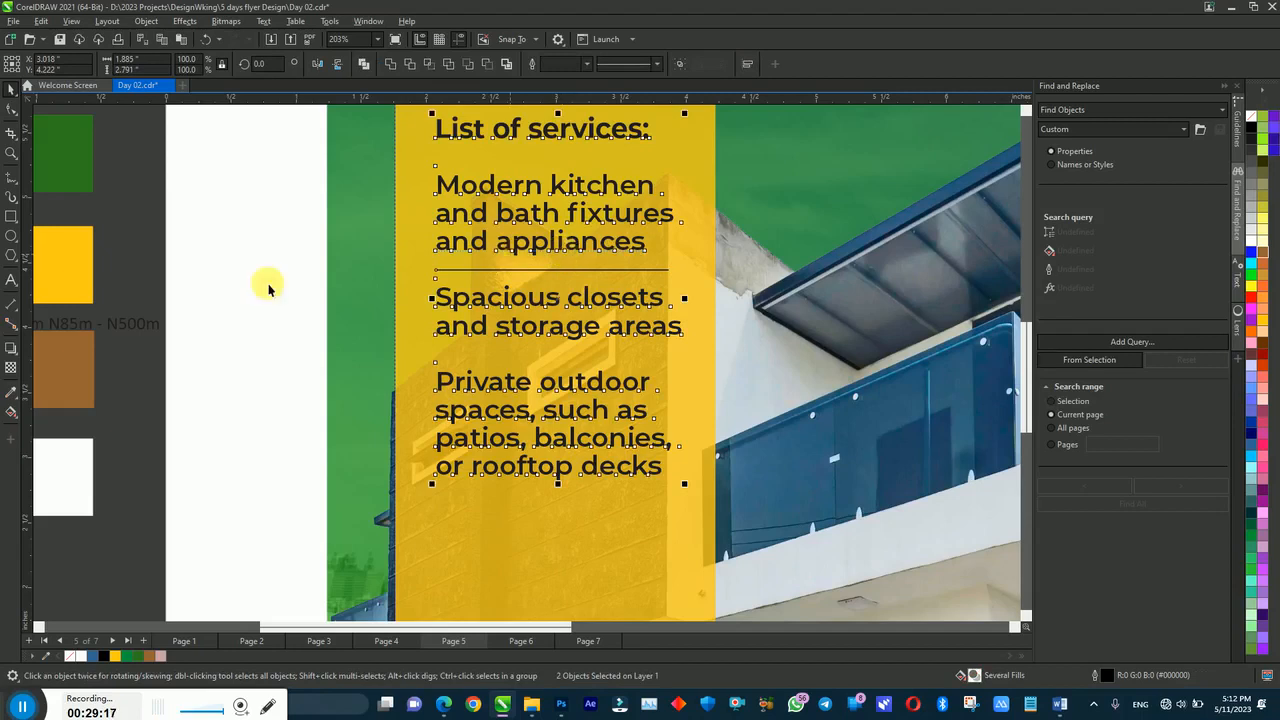
key(Escape)
Step: Copy the divider under the second item and give both lines a 4 px outline
drag(491, 272, 491, 357)
shift+click(503, 277)
click(587, 64)
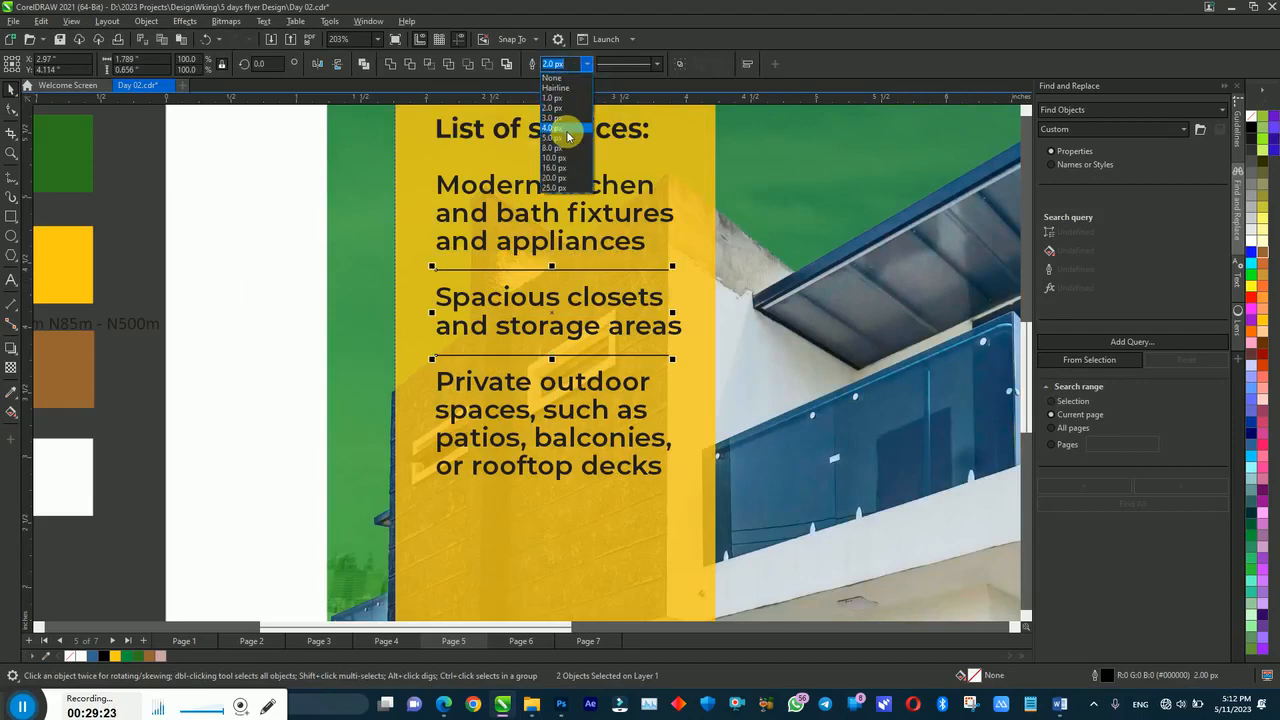
click(567, 130)
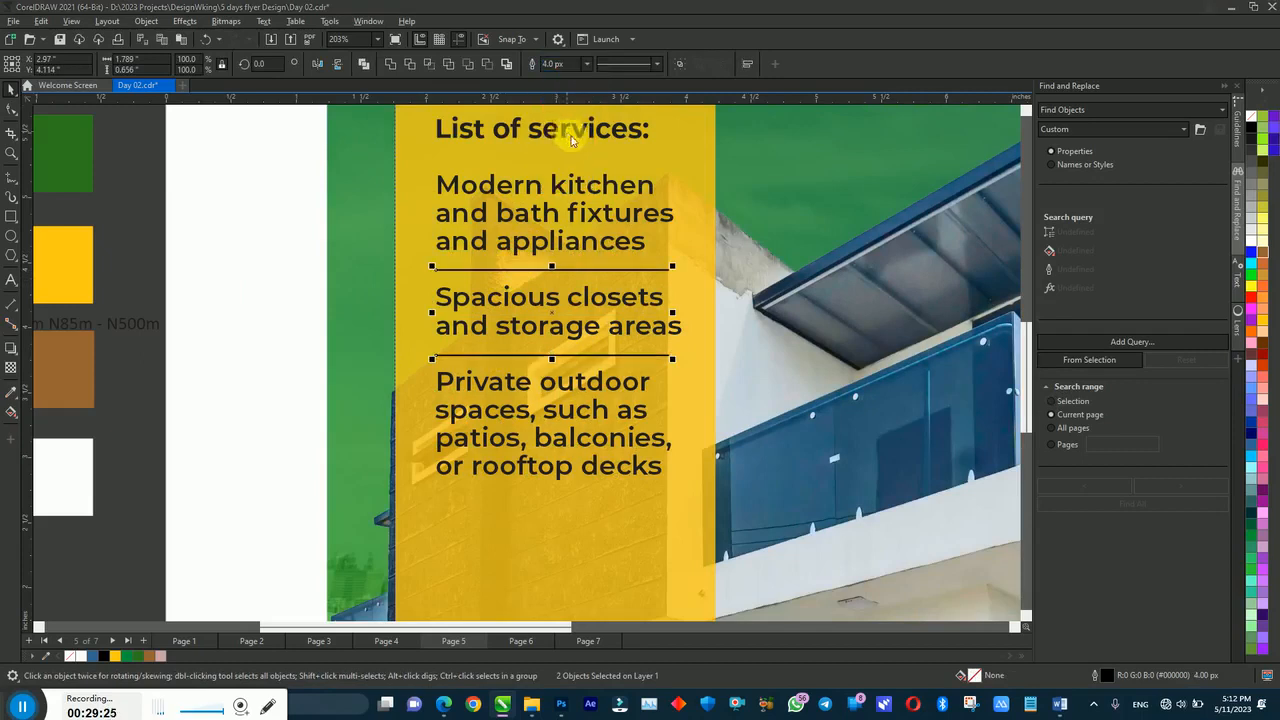
key(F12)
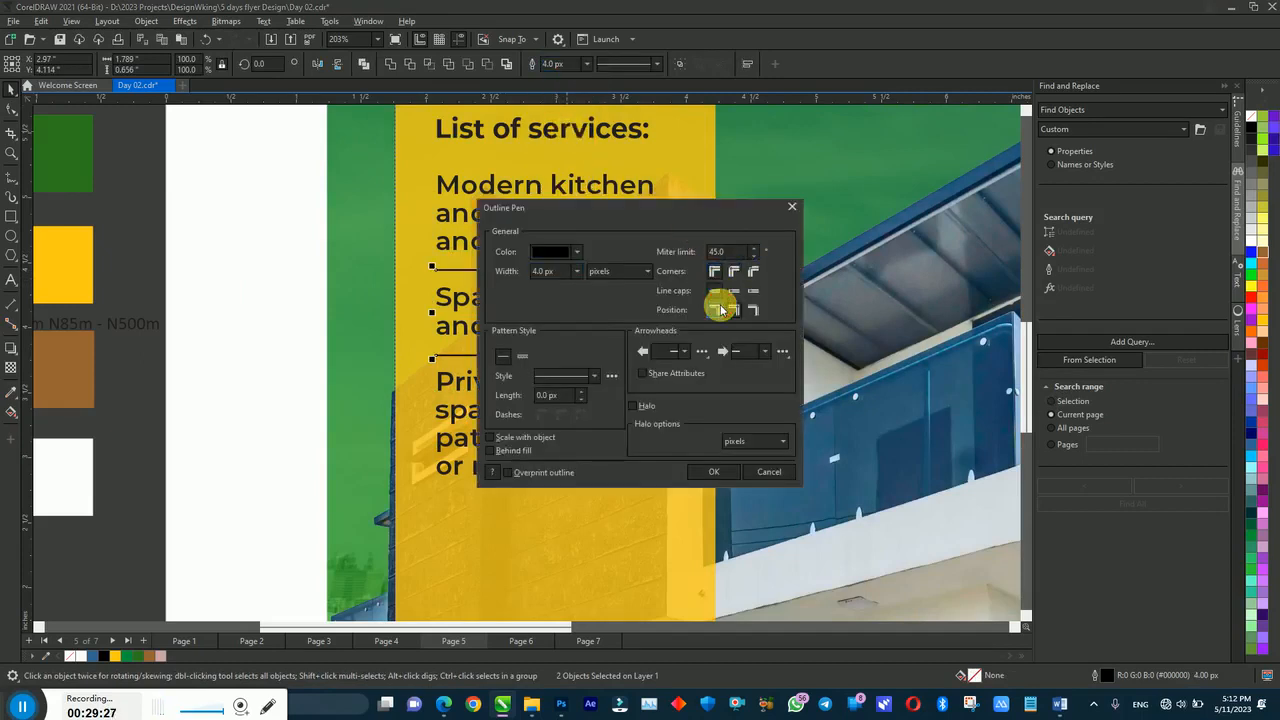
click(710, 469)
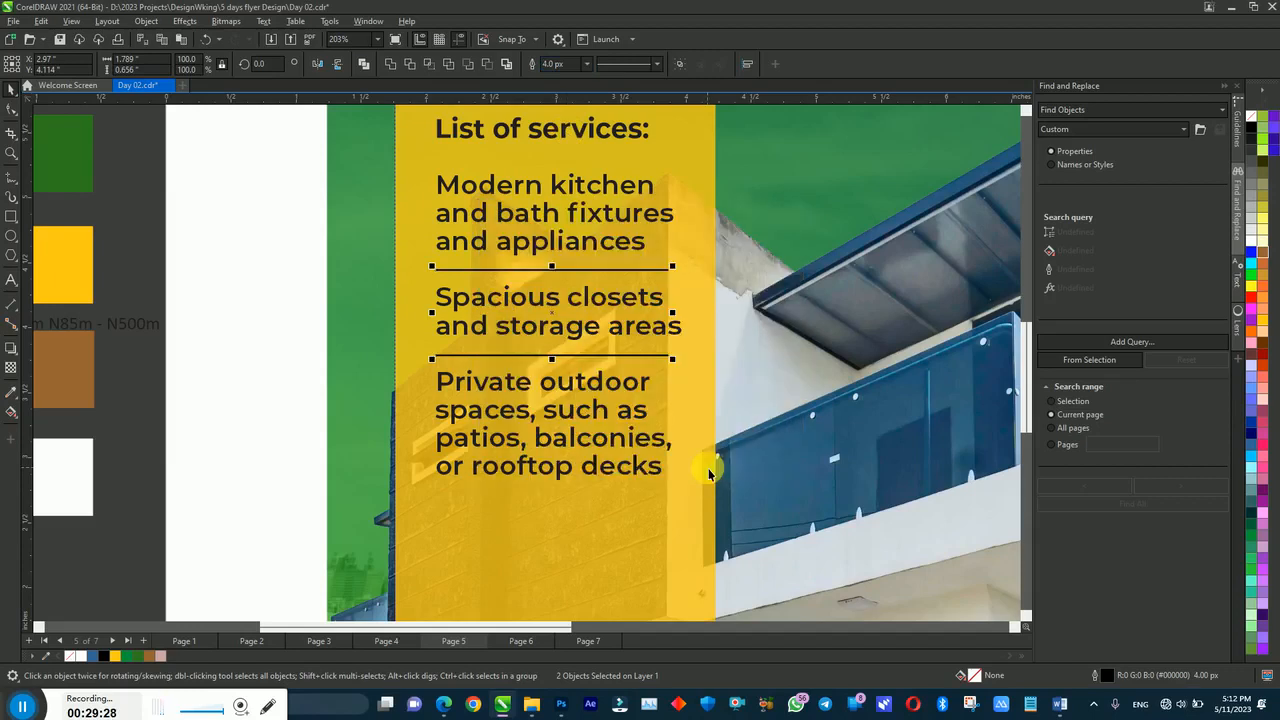
shift+click(530, 252)
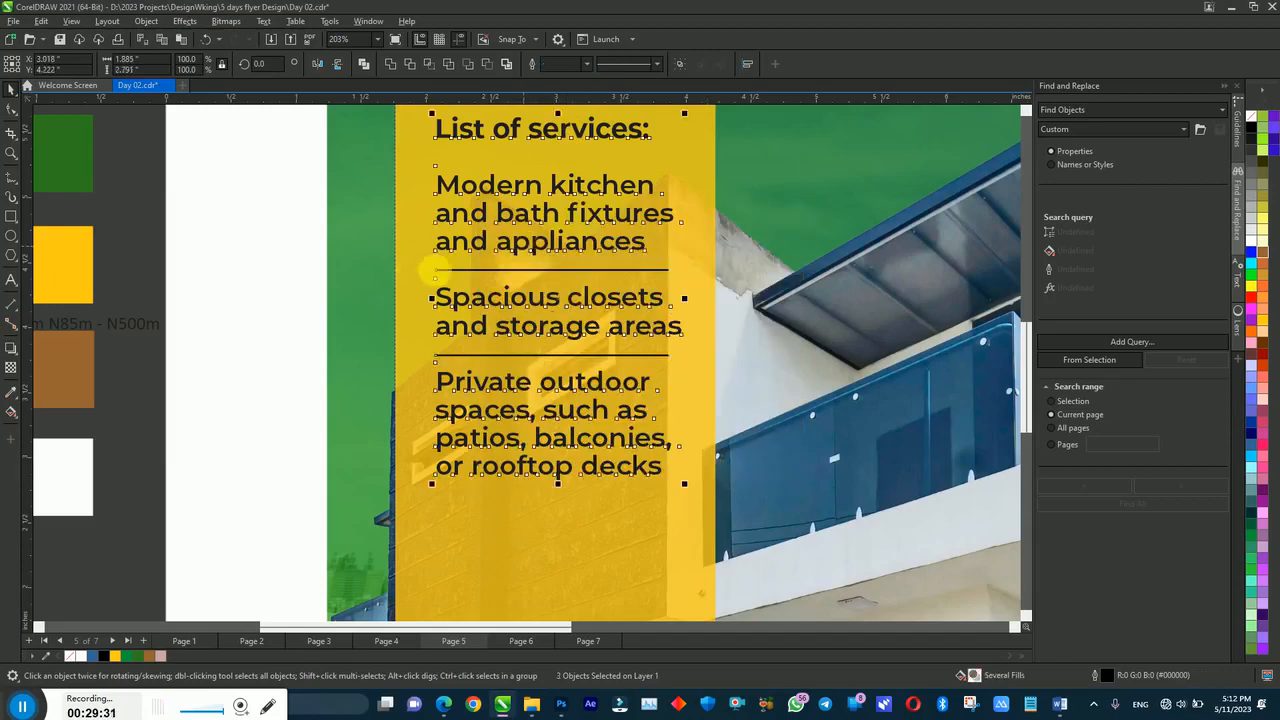
click(248, 294)
key(F4)
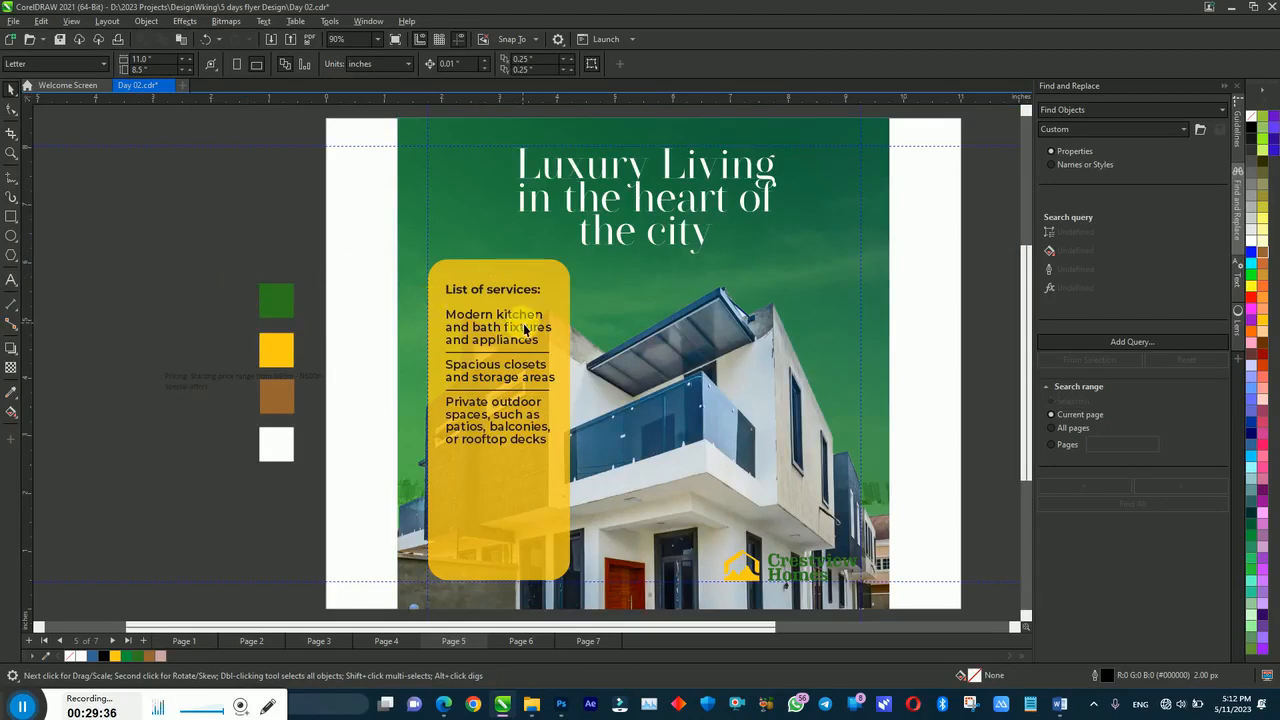
Step: Give the services panel a transparency of 15 and a brown fill
click(558, 290)
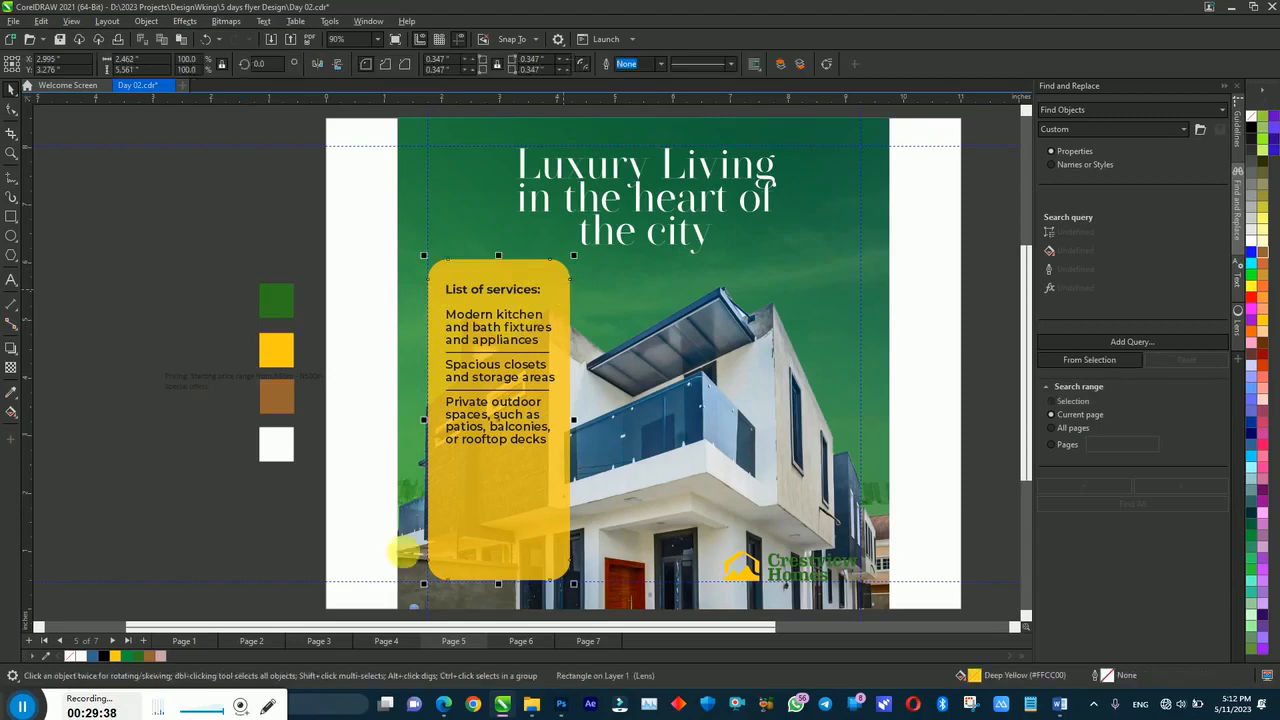
click(152, 661)
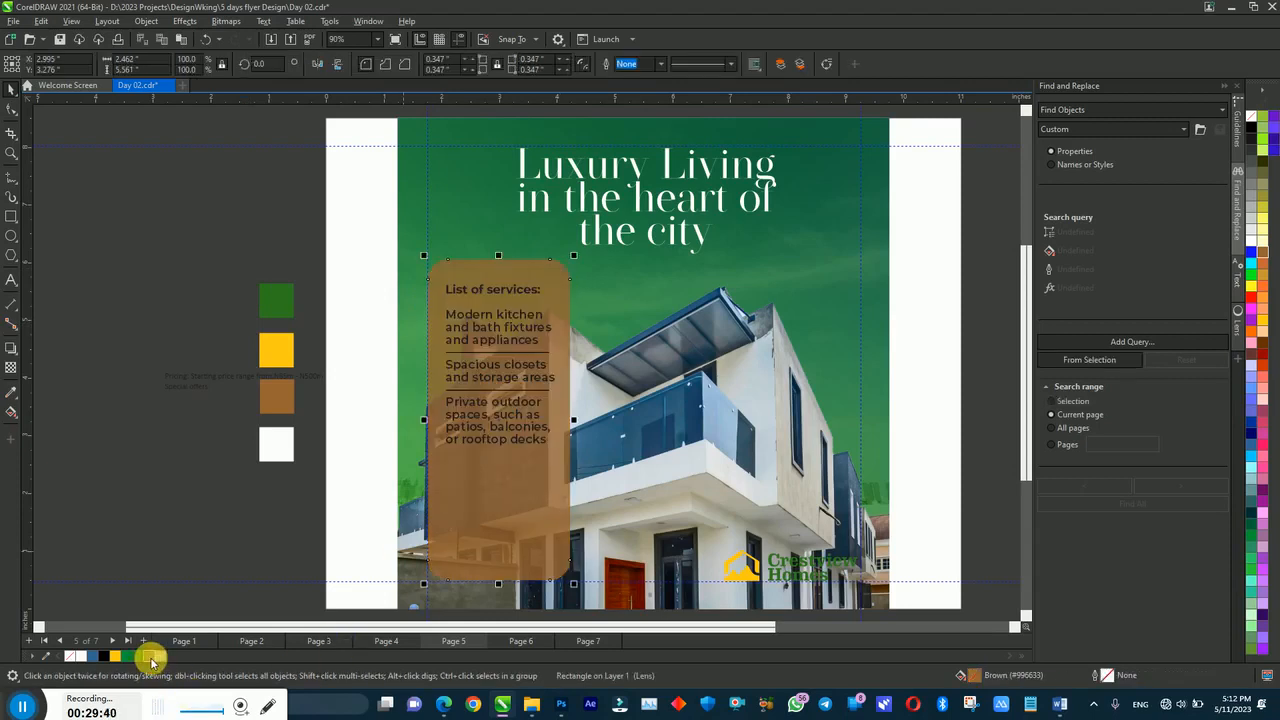
click(116, 657)
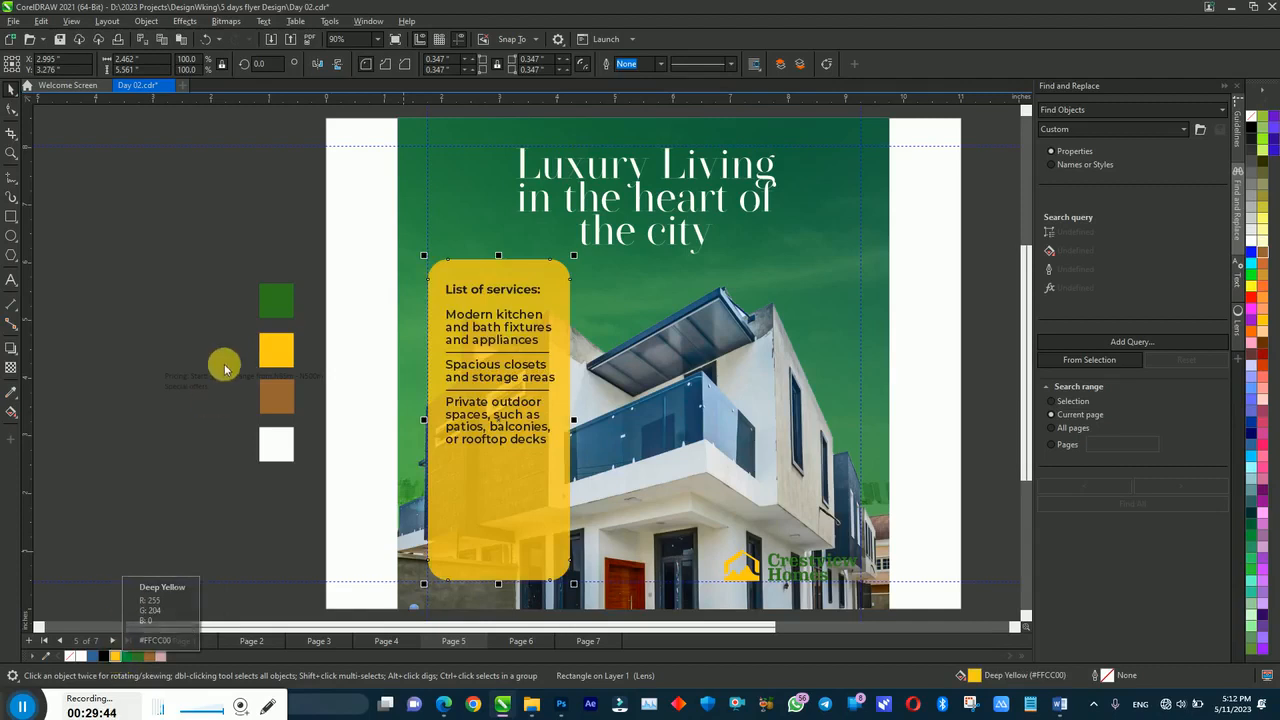
click(11, 367)
click(261, 66)
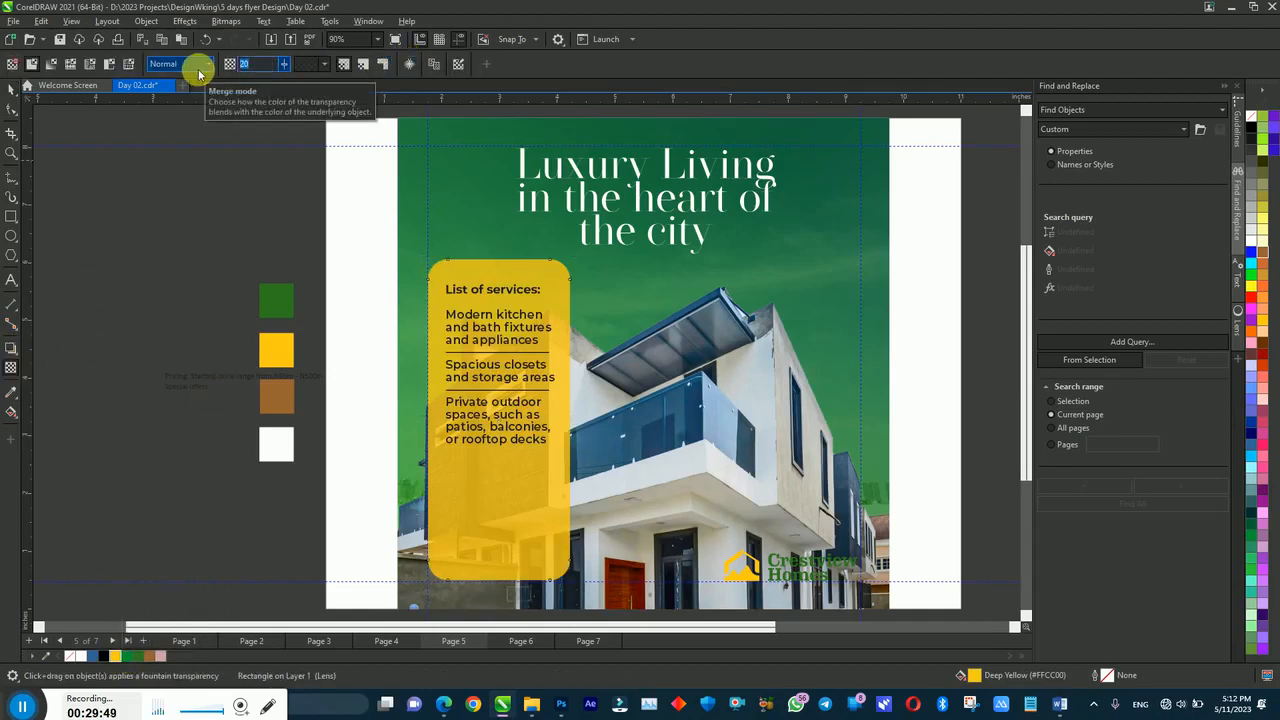
text(15)
key(Return)
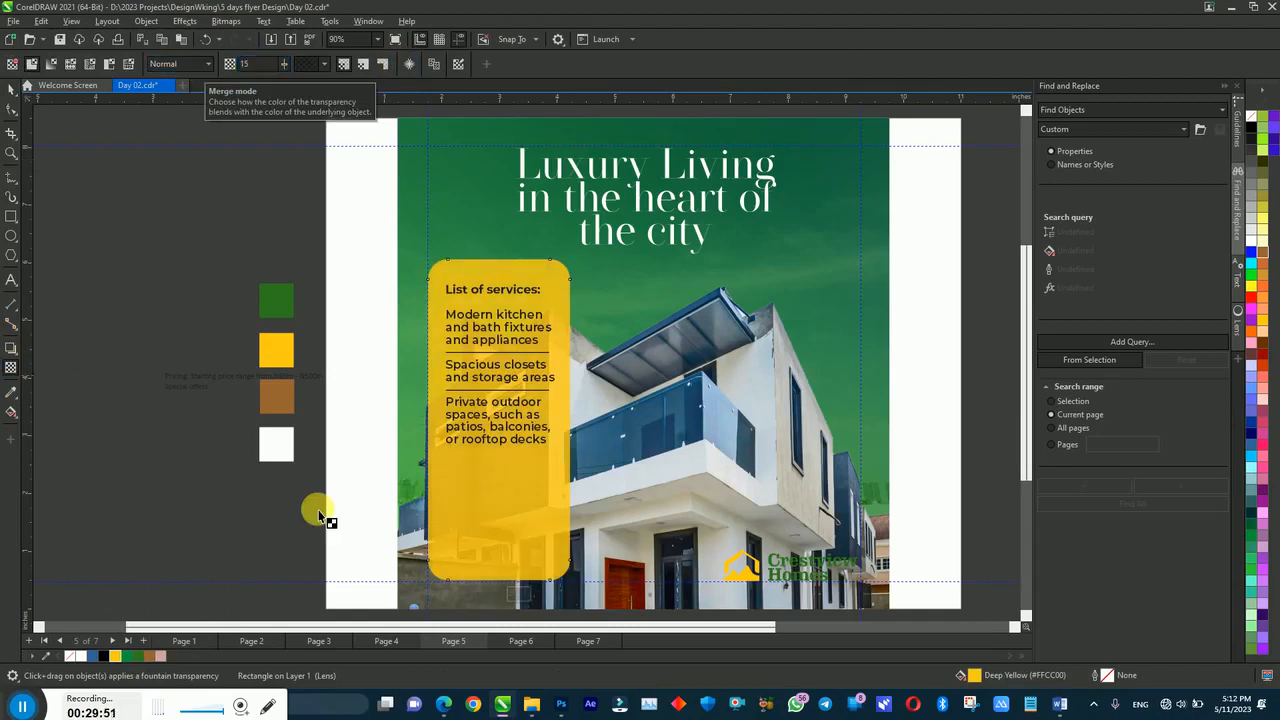
click(148, 656)
key(space)
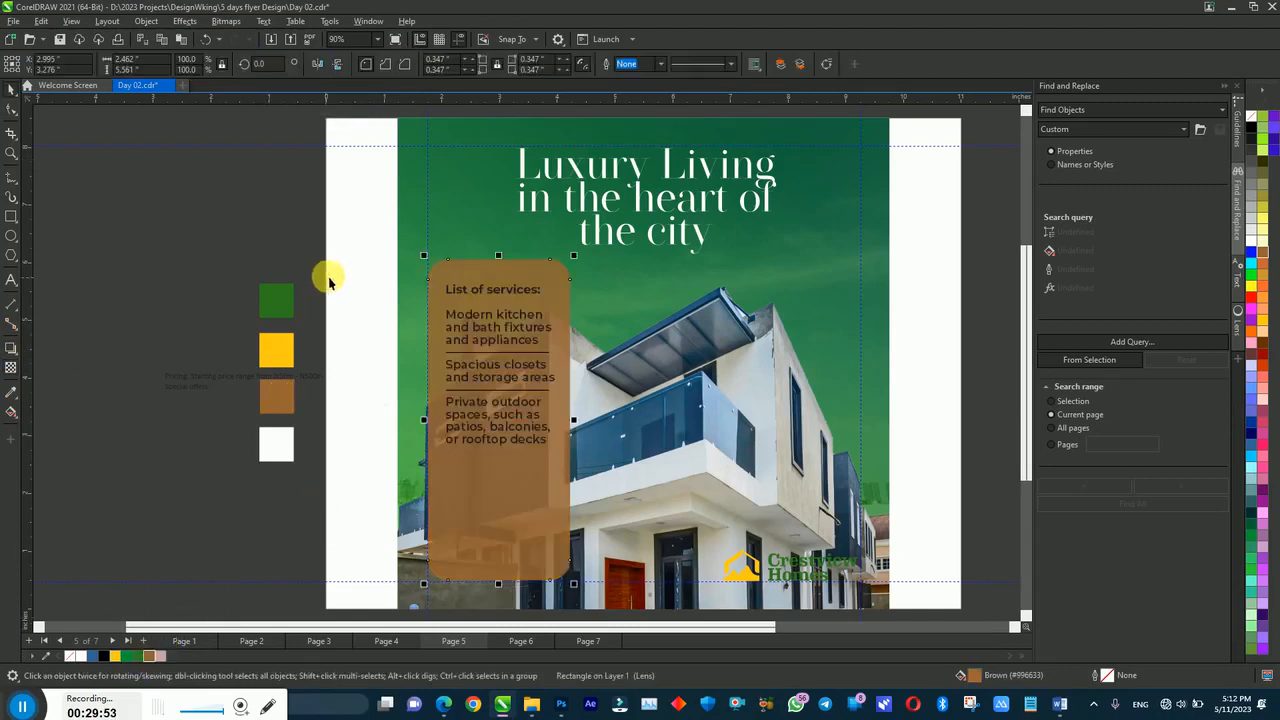
Step: Make the services text white and give both divider lines a yellow outline
click(560, 418)
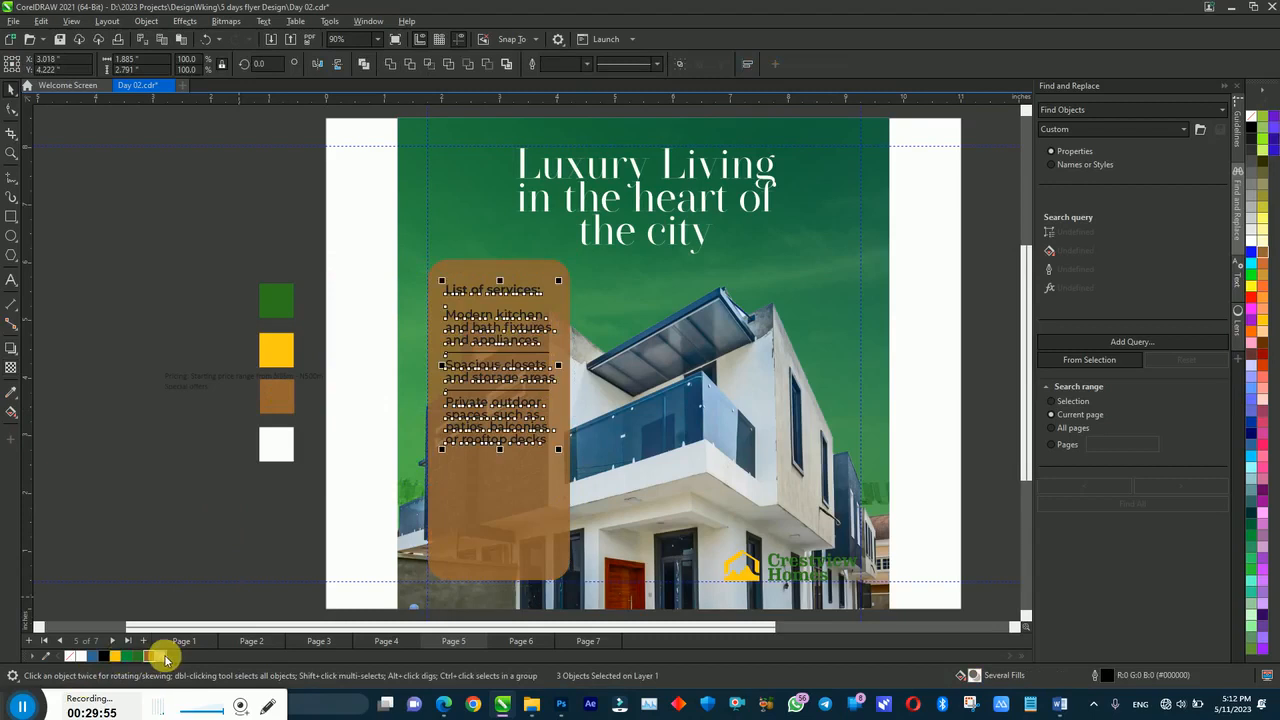
click(86, 656)
key(Escape)
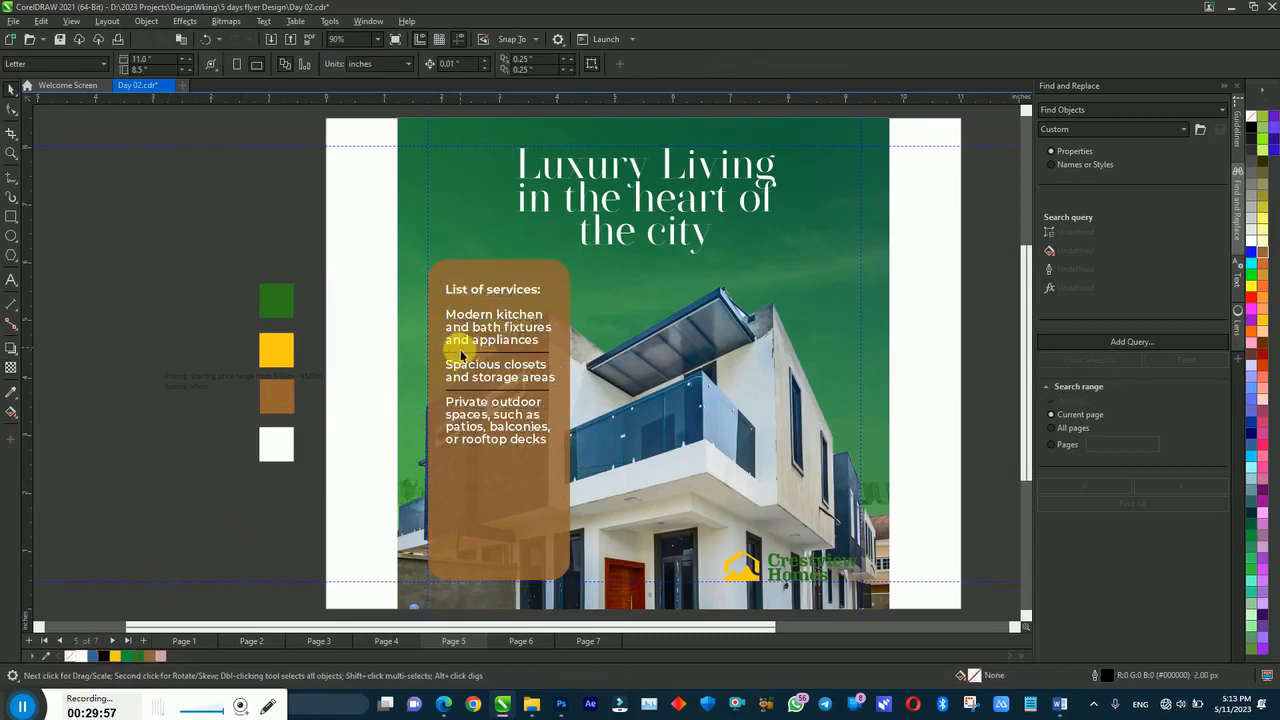
drag(341, 350, 588, 428)
right_click(119, 658)
key(Escape)
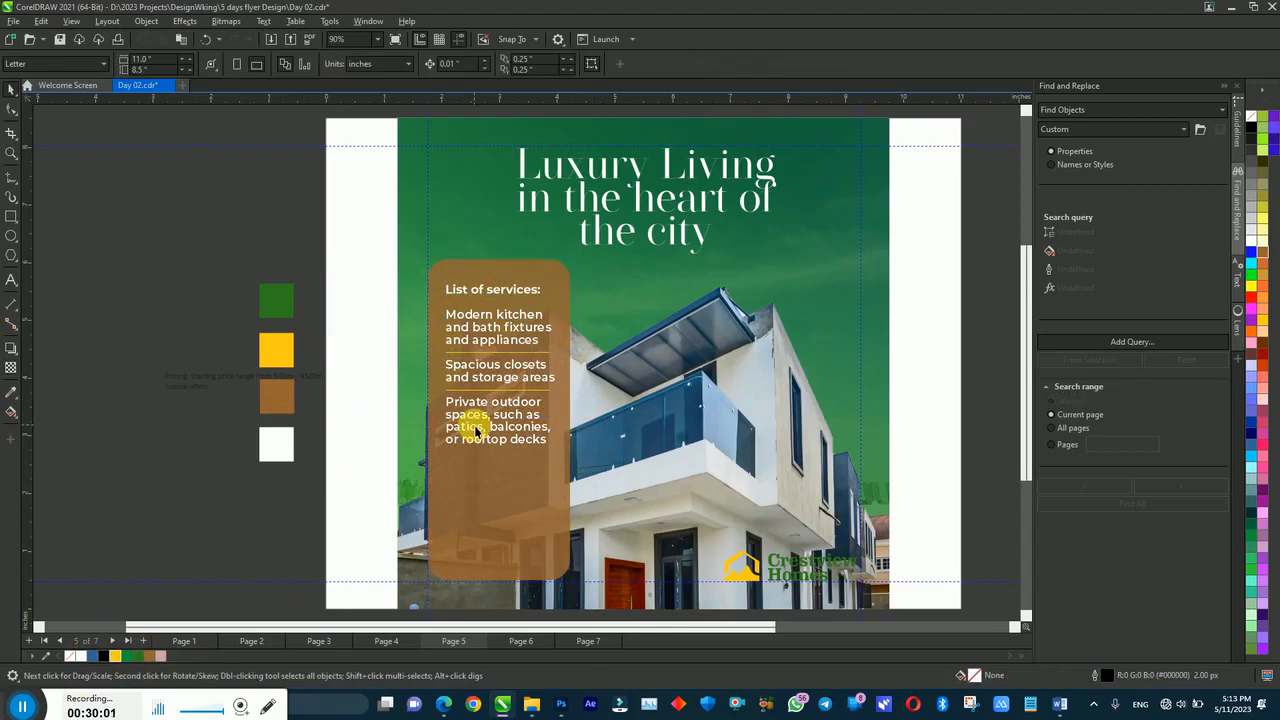
Step: Colour the 'List of services:' heading yellow
click(488, 292)
double_click(492, 296)
drag(543, 291, 413, 316)
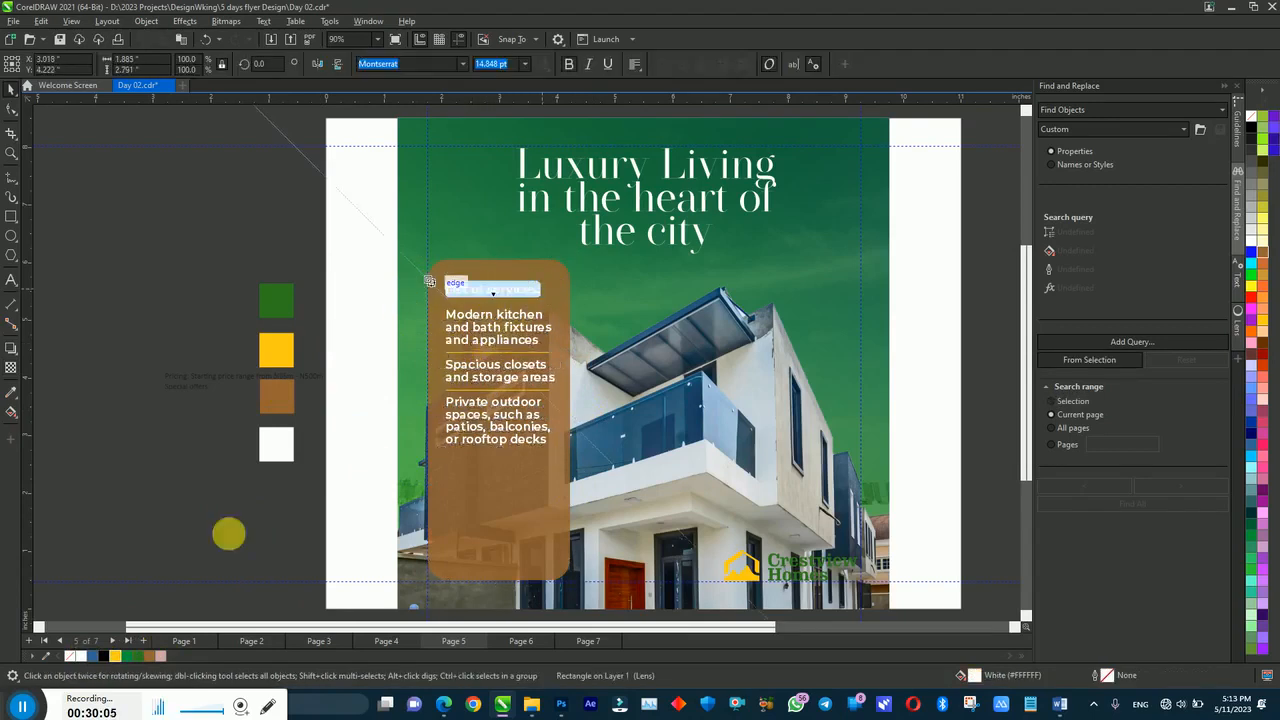
click(115, 656)
click(134, 546)
Step: Nudge the services text block upward and enlarge it slightly
drag(374, 270, 569, 514)
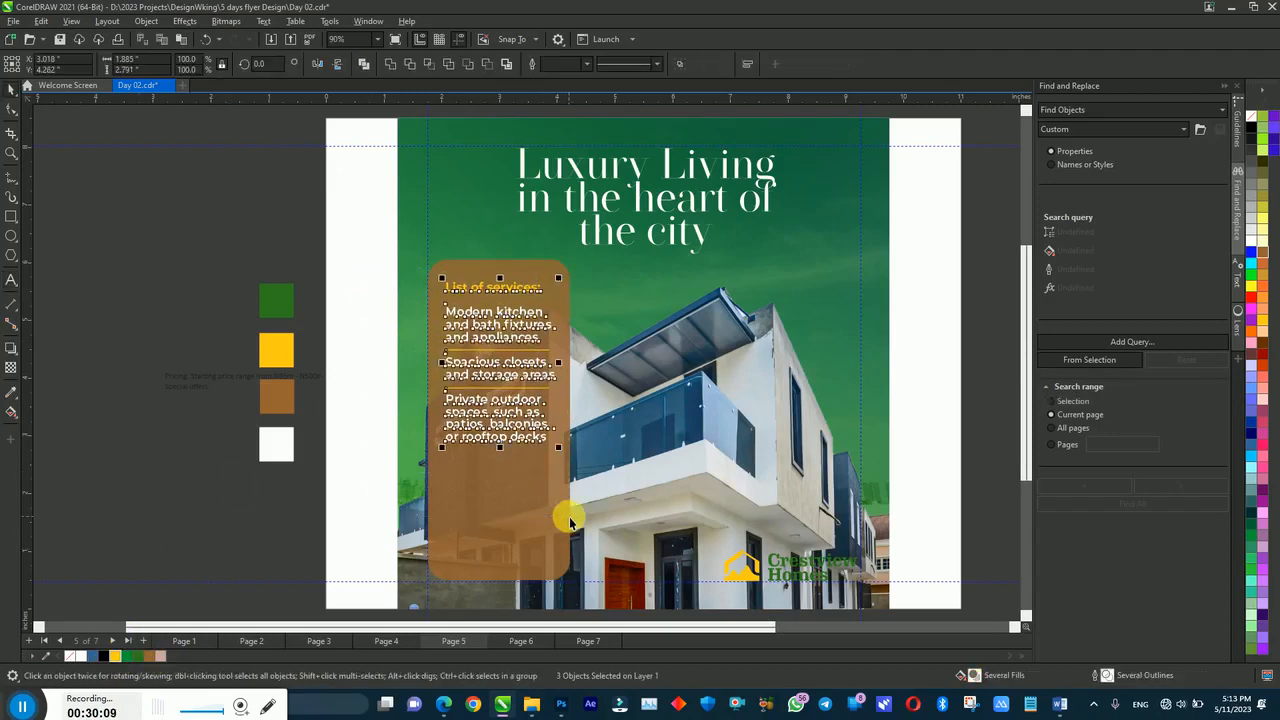
key(Up)
drag(558, 442, 565, 458)
click(376, 375)
Step: Adjust the services list's line spacing with the Shape tool
click(451, 389)
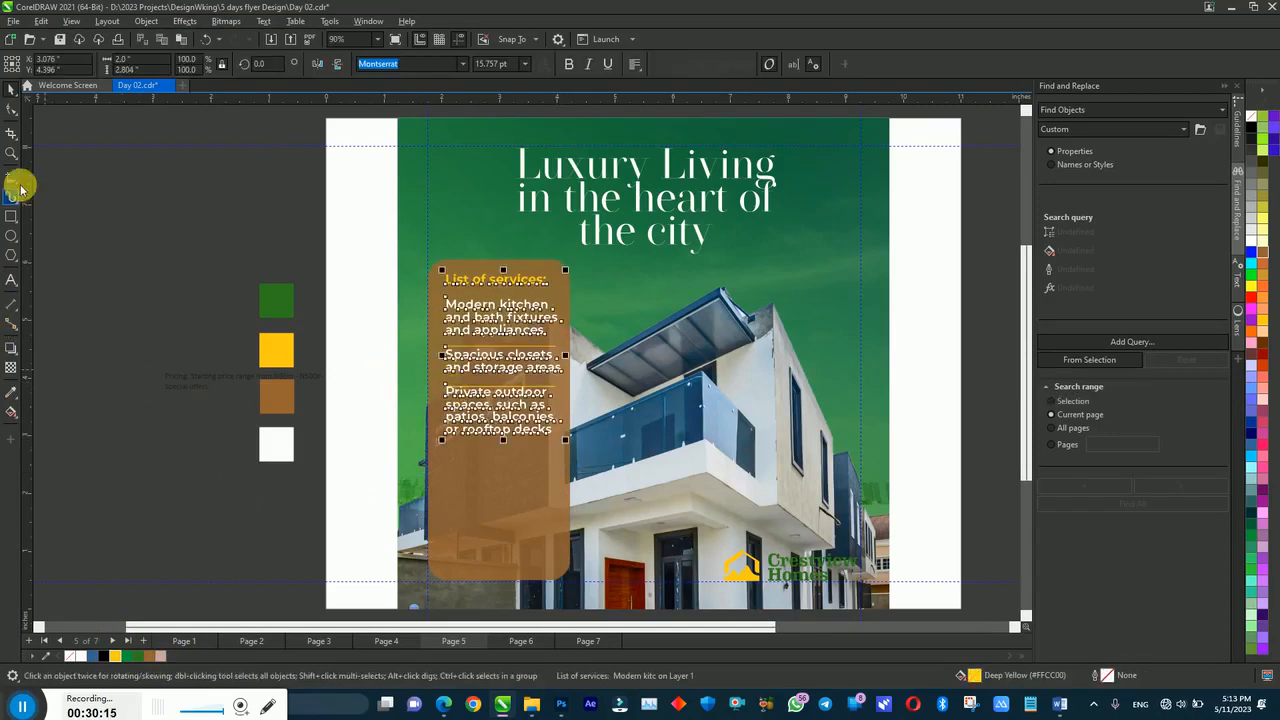
click(10, 113)
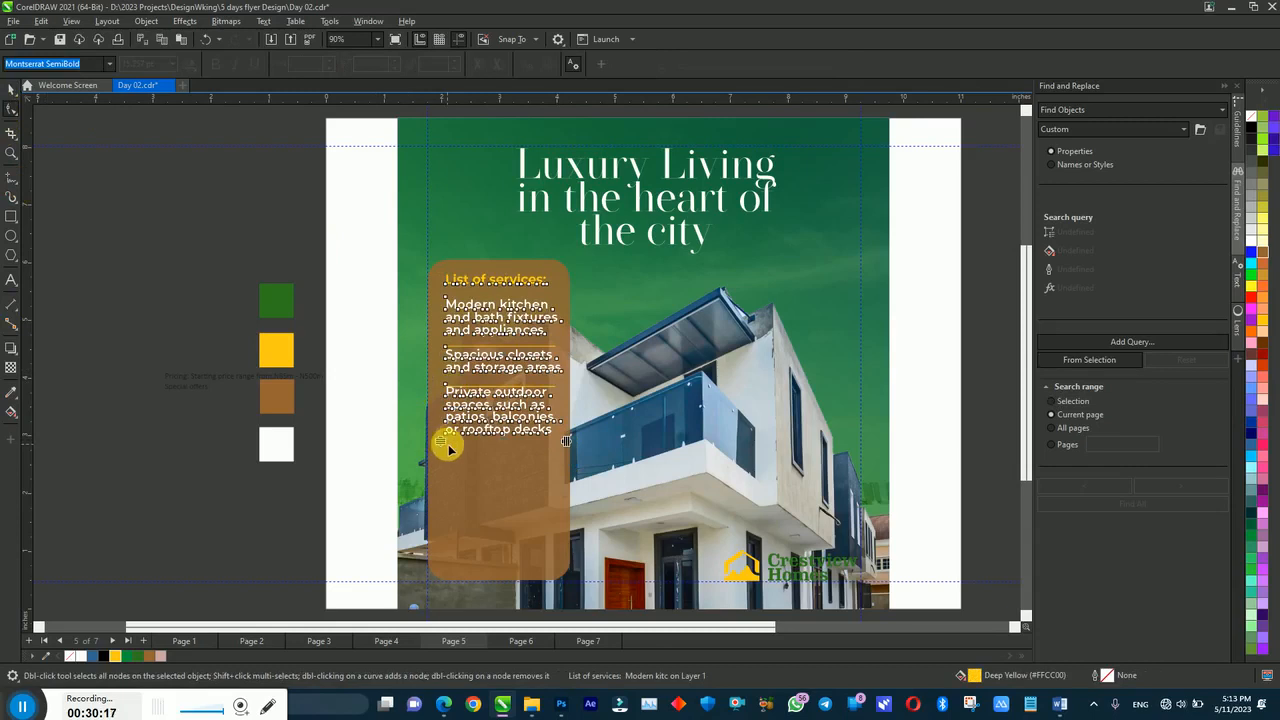
drag(444, 457, 436, 448)
click(372, 365)
key(space)
Step: Draw a rectangle across the lower part of the brown services box
key(Tab)
click(614, 345)
drag(344, 327, 639, 390)
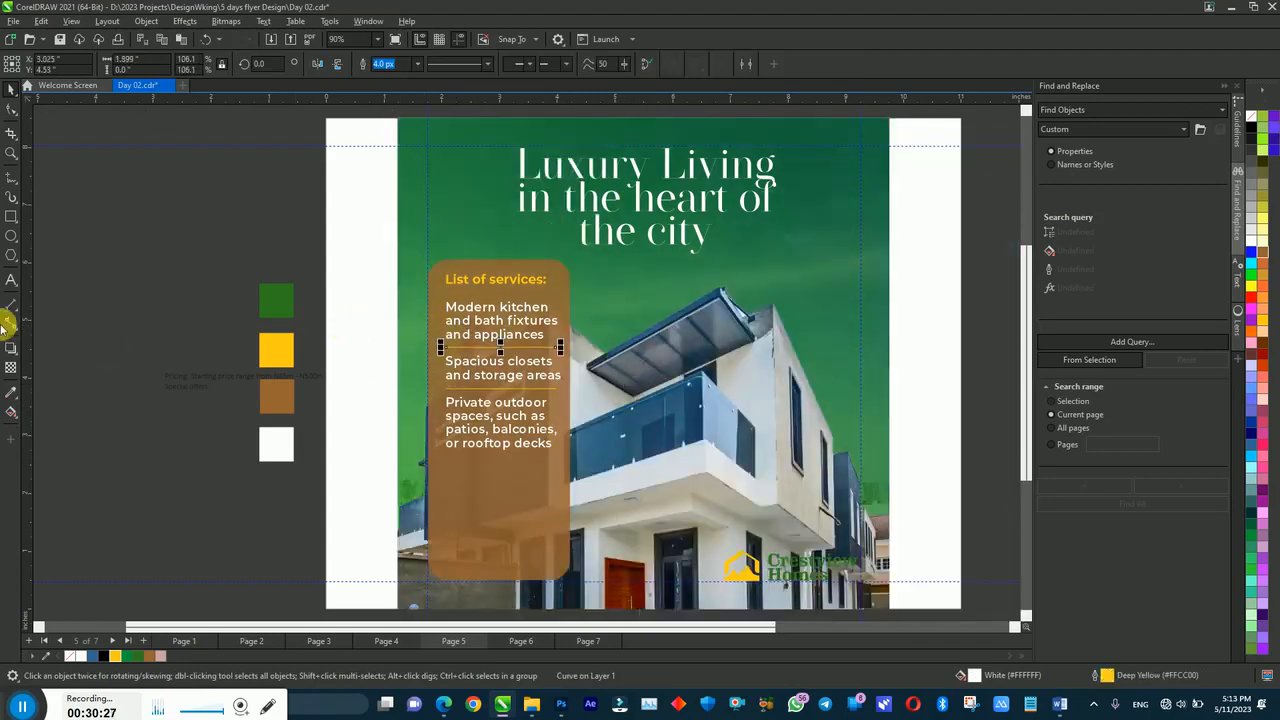
click(10, 217)
drag(438, 462, 668, 540)
key(space)
Step: Make a narrow copy at the rectangle's left end and fill the large rectangle yellow
drag(488, 488, 491, 492)
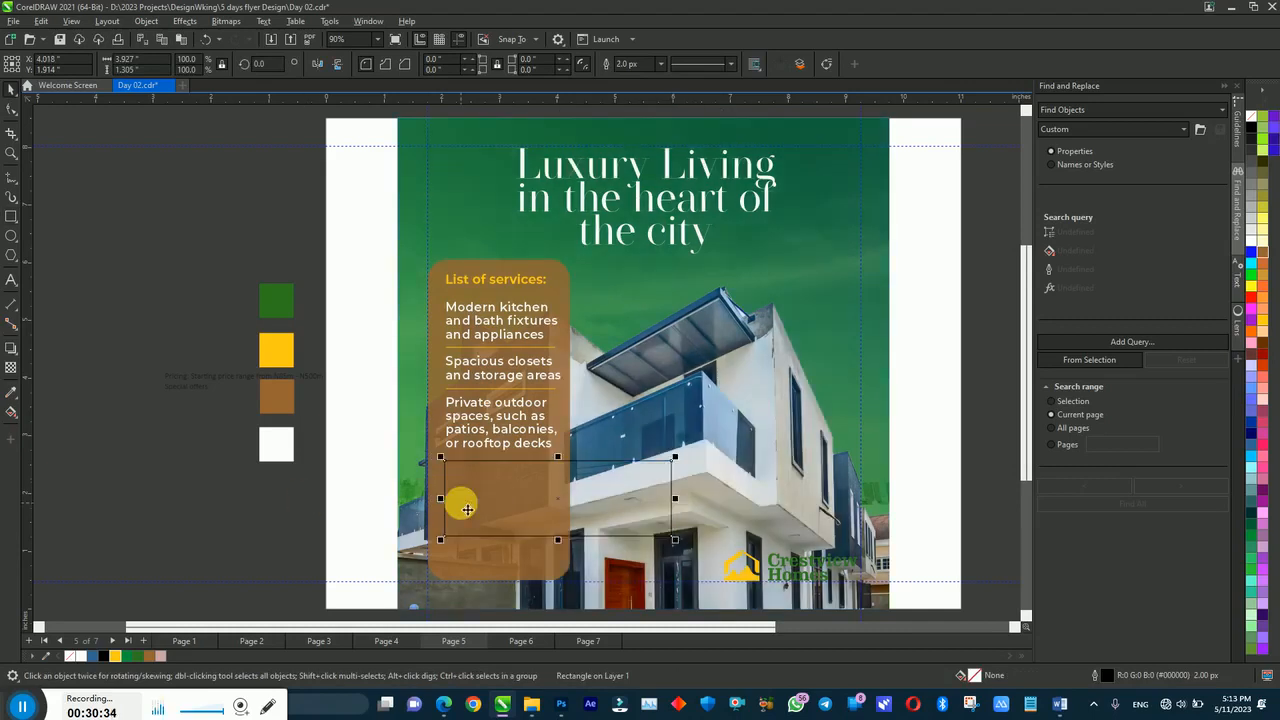
drag(678, 502, 506, 466)
click(538, 490)
click(115, 656)
click(171, 571)
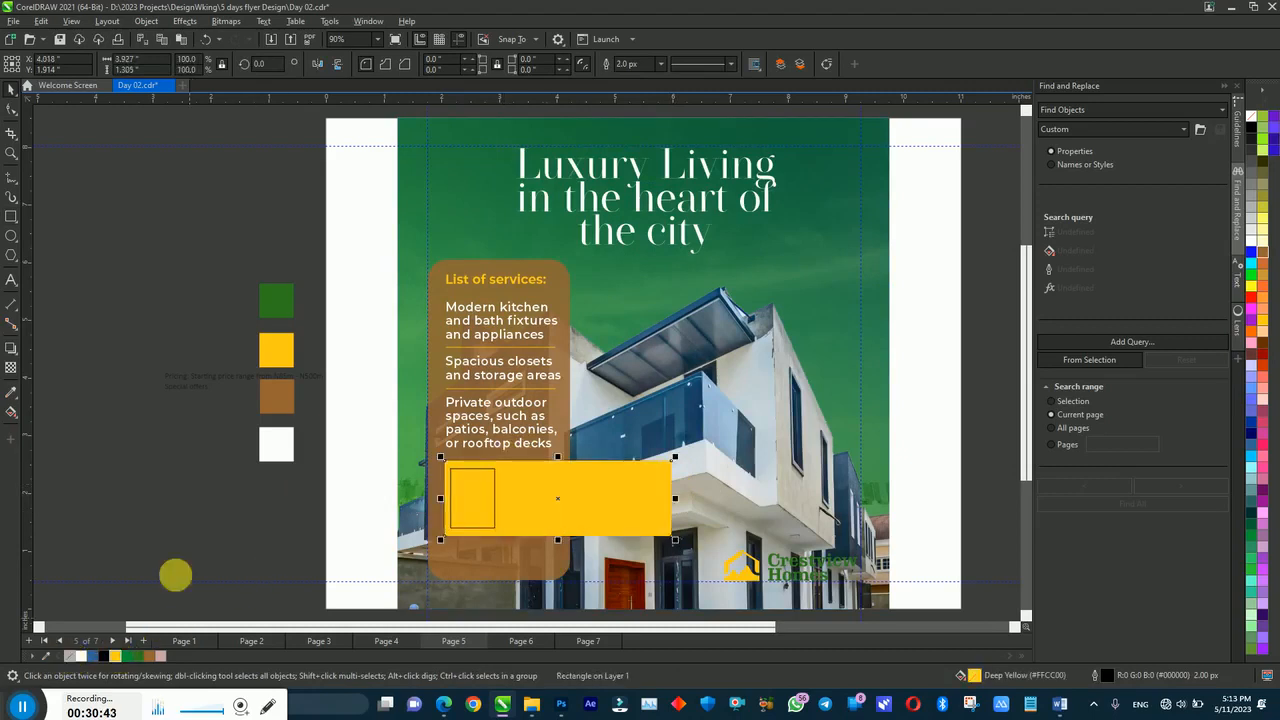
Step: Fill the small rectangle green, remove its outline and widen it into a square
click(478, 487)
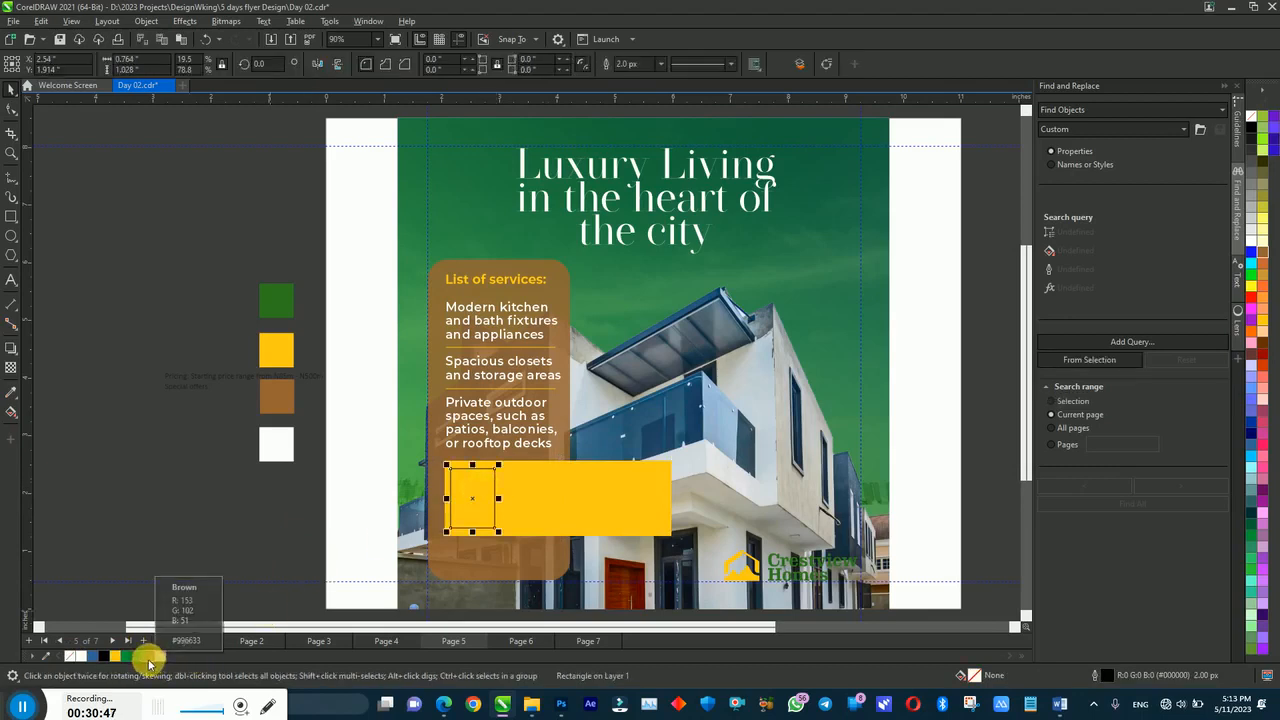
click(127, 657)
right_click(72, 656)
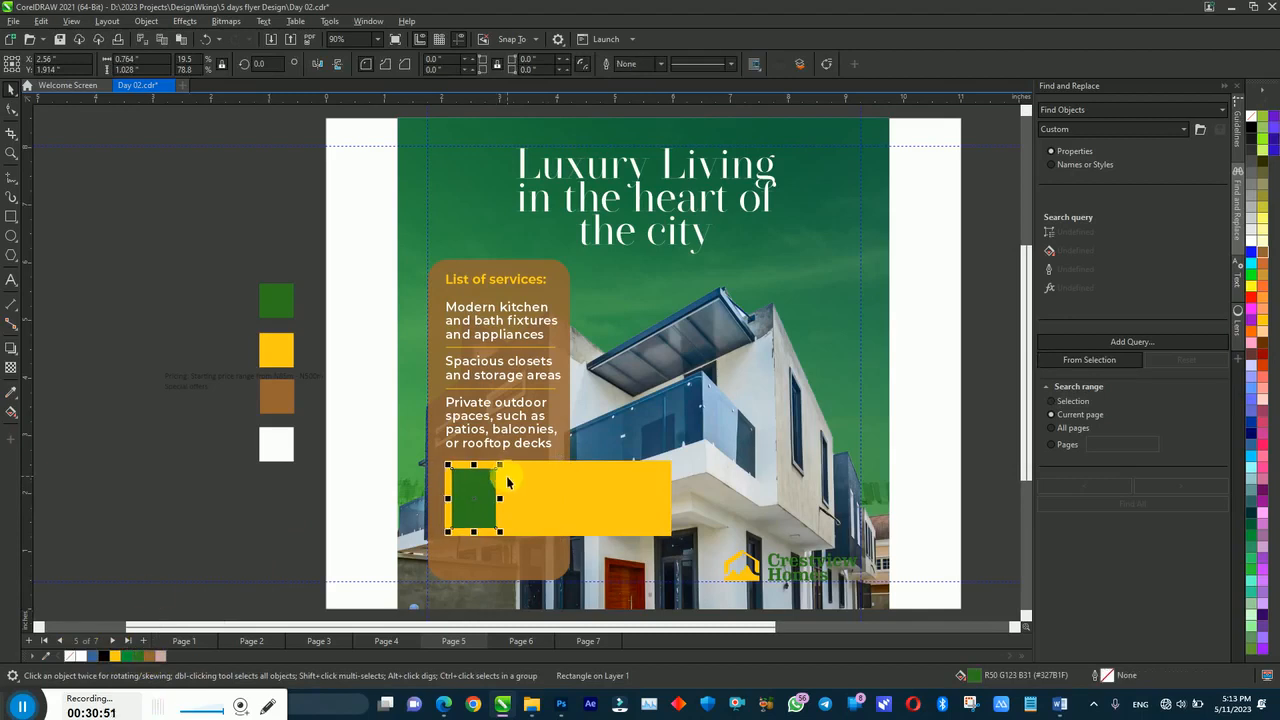
drag(501, 497, 510, 498)
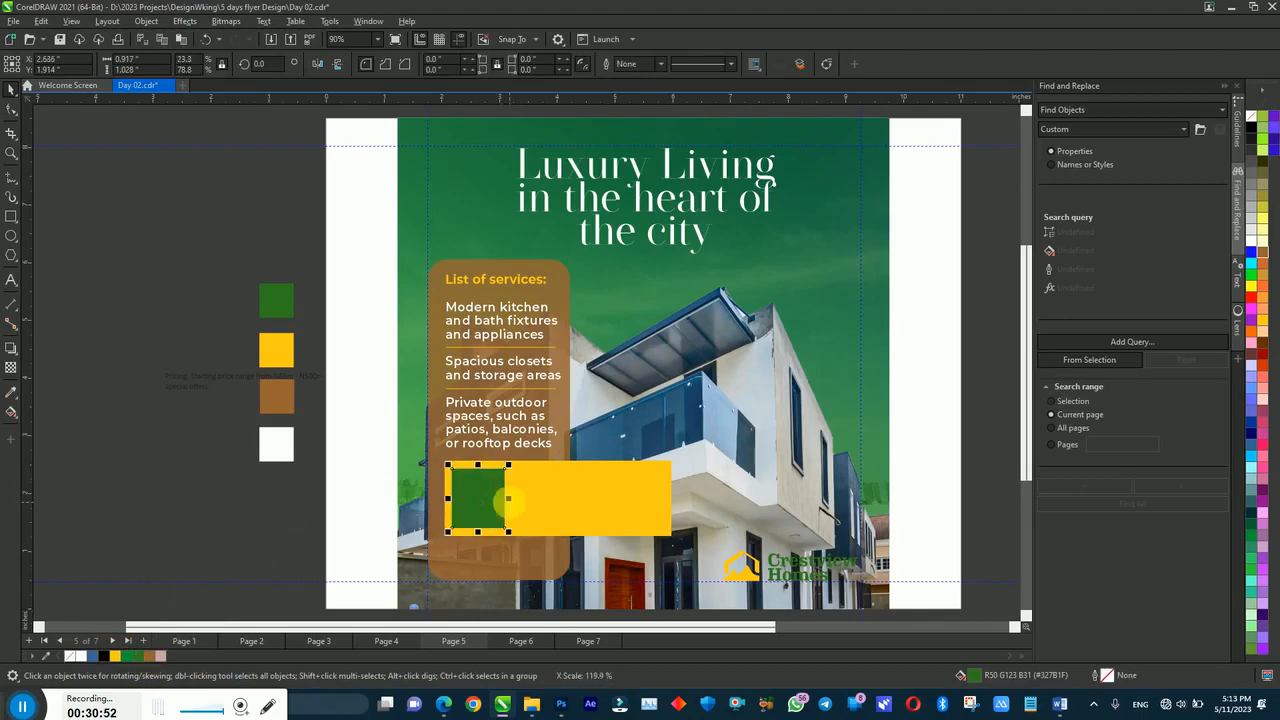
click(345, 503)
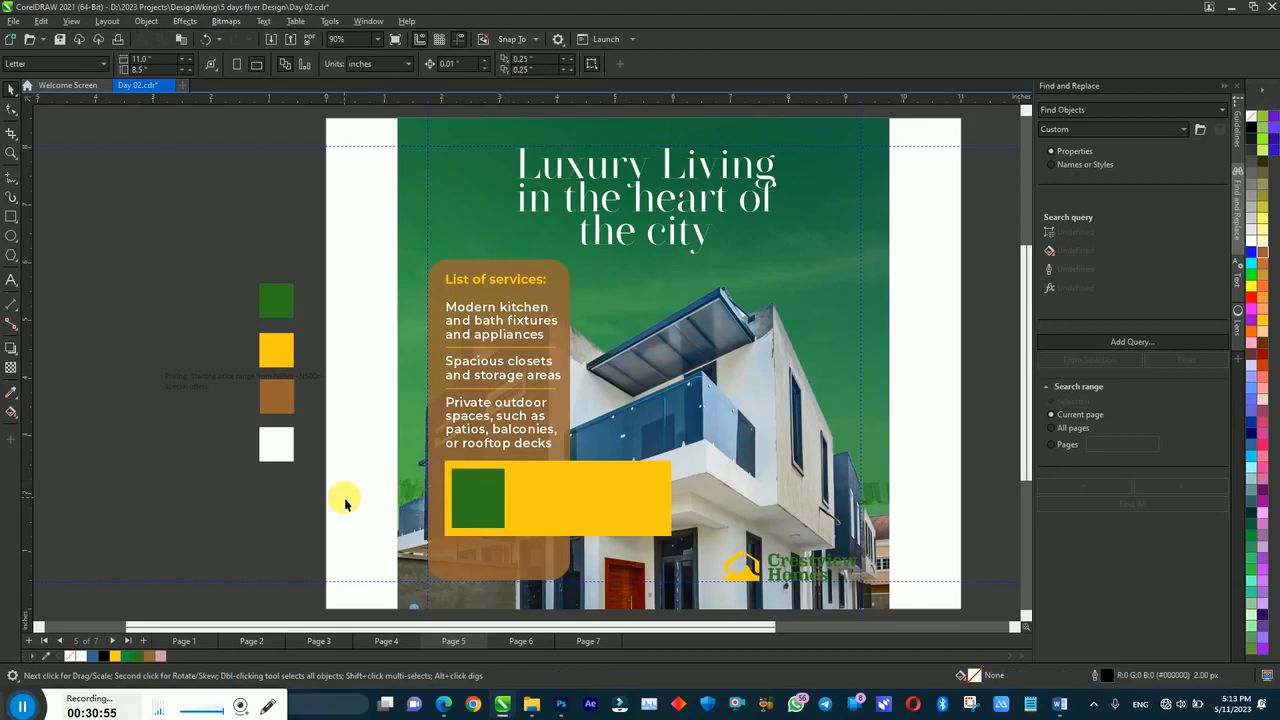
click(500, 587)
Step: Raise the brown services box's bottom edge, keeping the price bar in place
drag(500, 587, 500, 545)
click(345, 452)
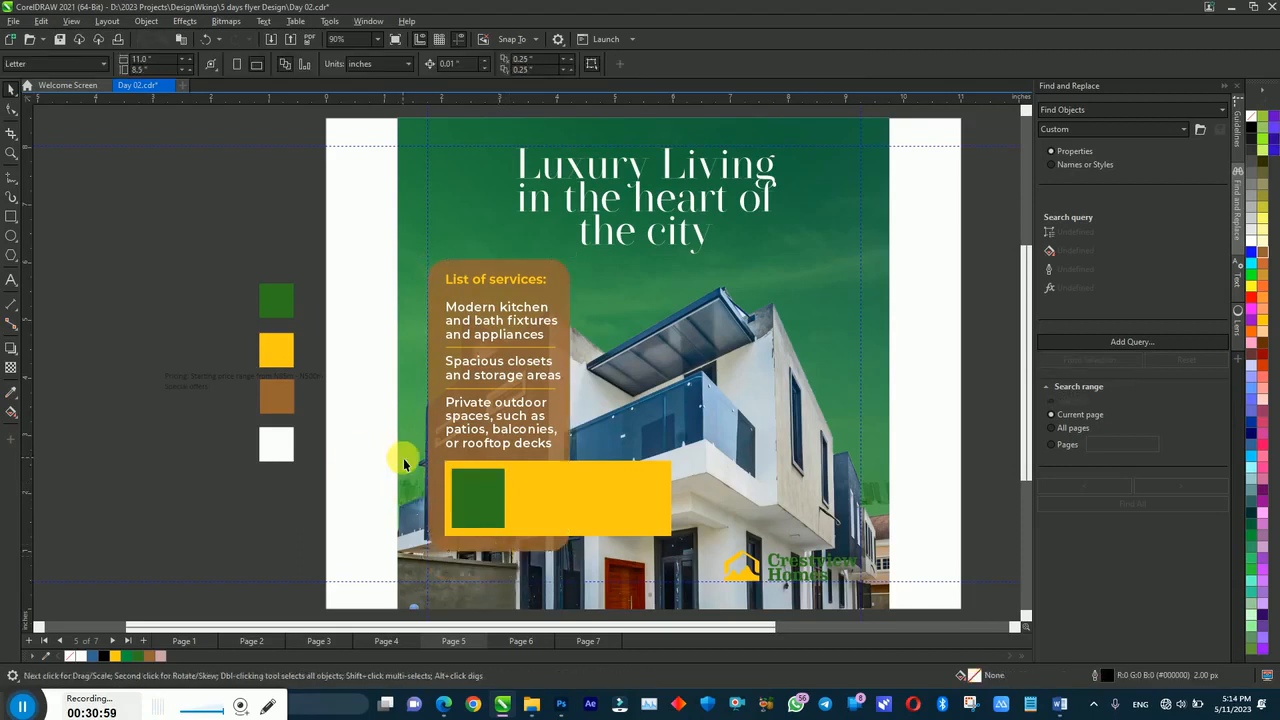
click(640, 522)
drag(640, 522, 648, 571)
key(ctrl+z)
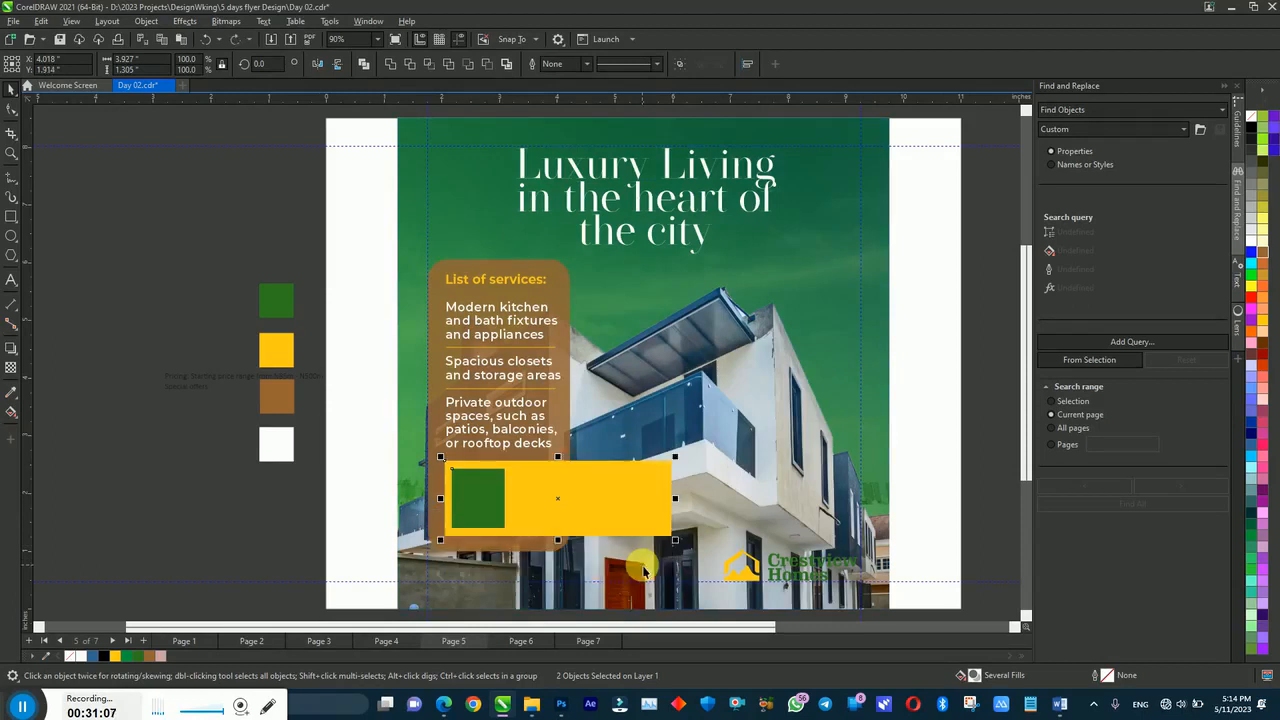
click(505, 557)
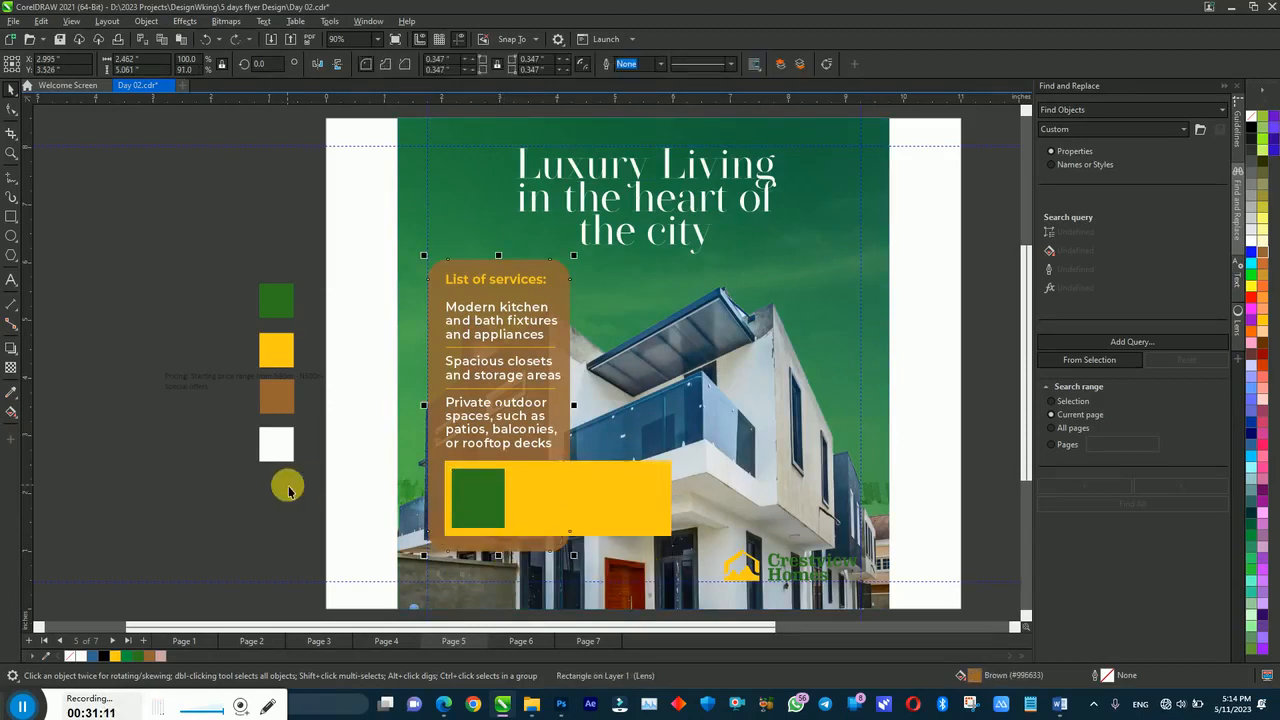
Step: Tighten the services list's line spacing with the Shape tool
drag(347, 212, 660, 543)
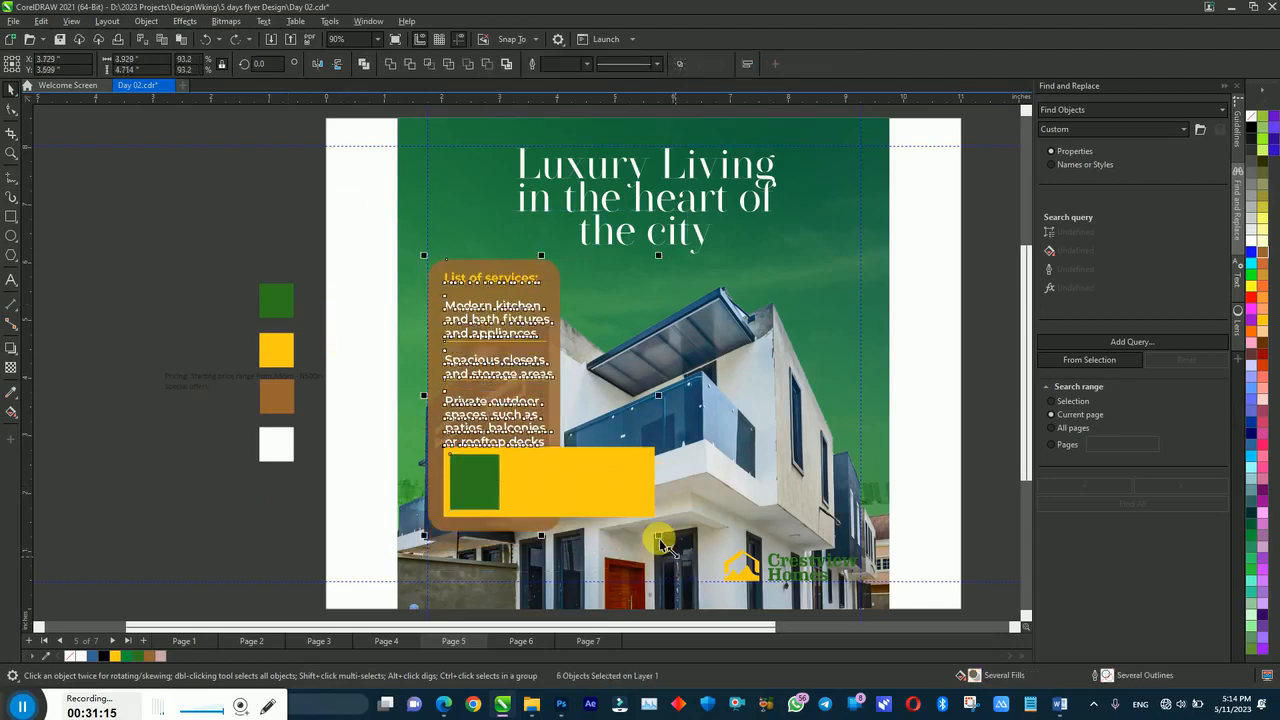
click(474, 422)
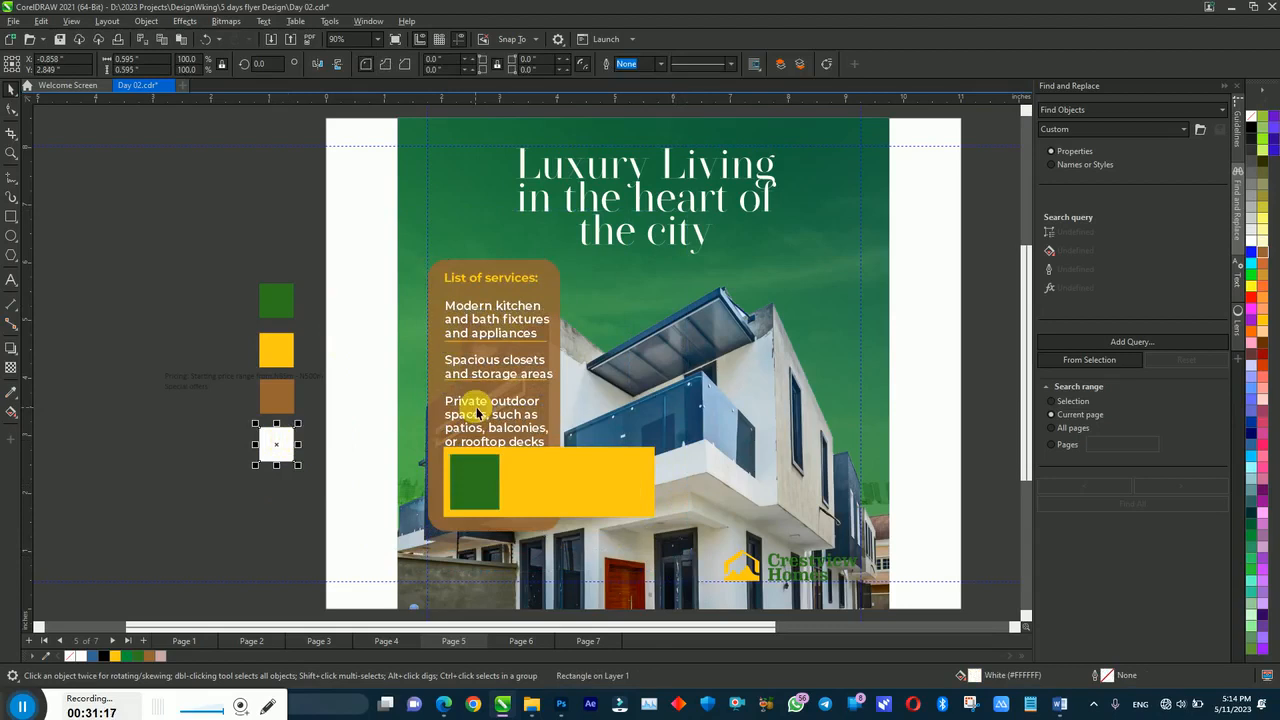
click(11, 108)
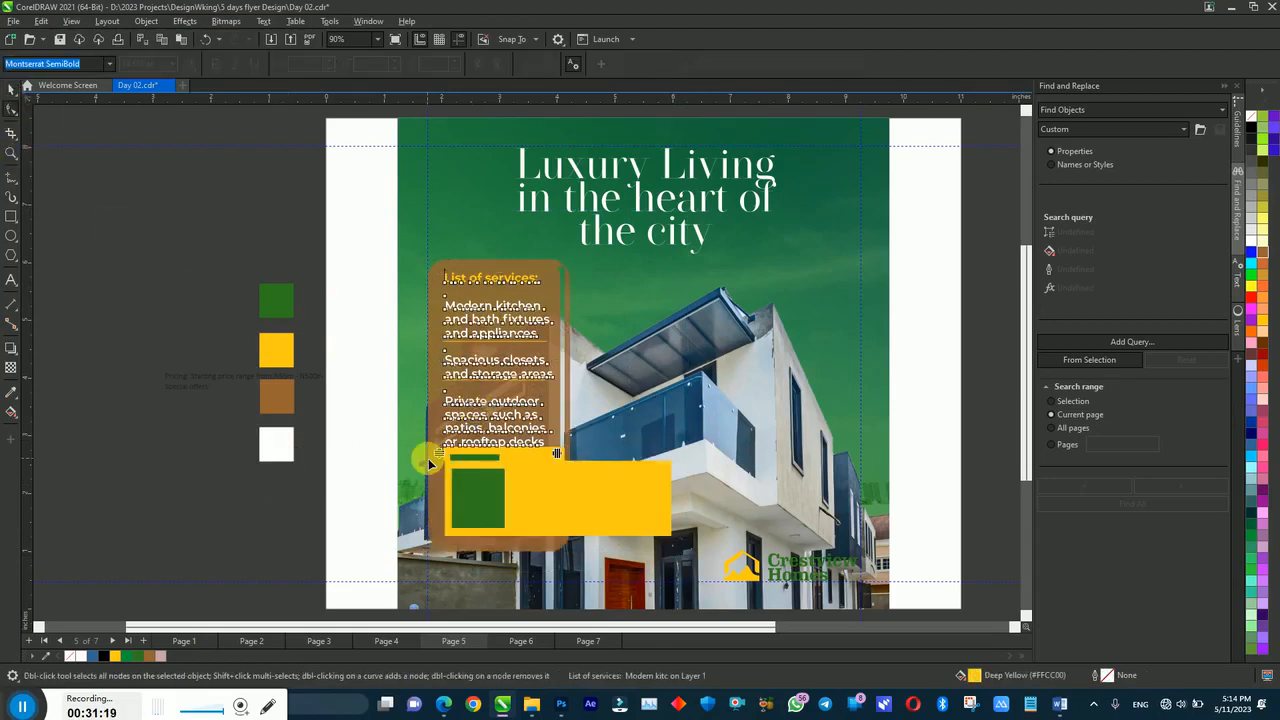
drag(438, 453, 441, 441)
click(362, 372)
key(space)
Step: Group the services text with the divider lines and centre the group on the brown box
click(463, 263)
drag(359, 258, 576, 478)
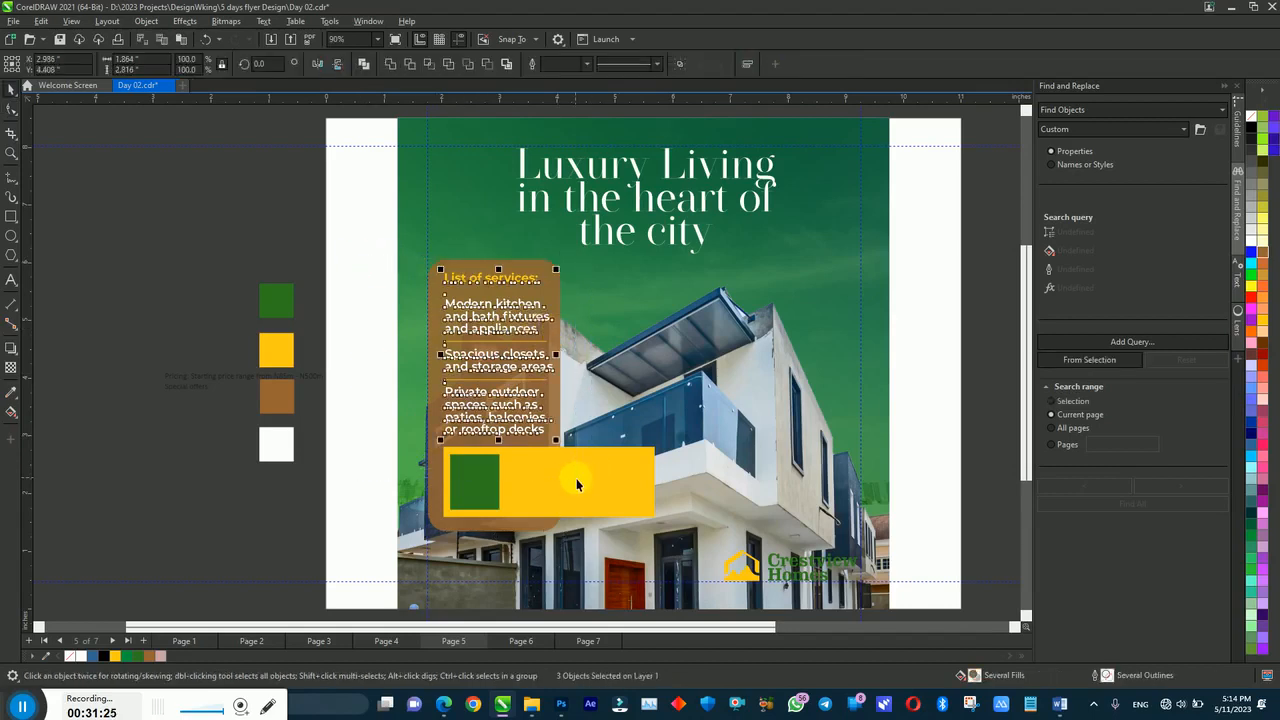
key(ctrl+g)
shift+click(435, 386)
key(c)
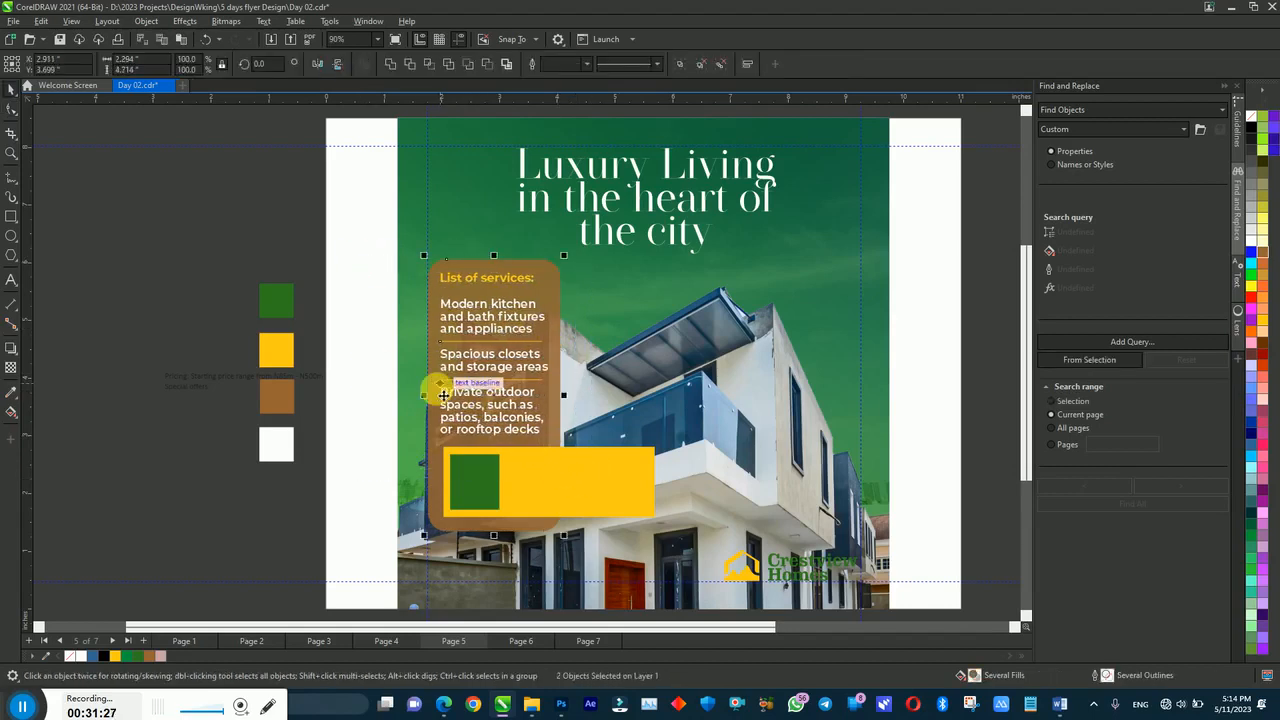
click(370, 355)
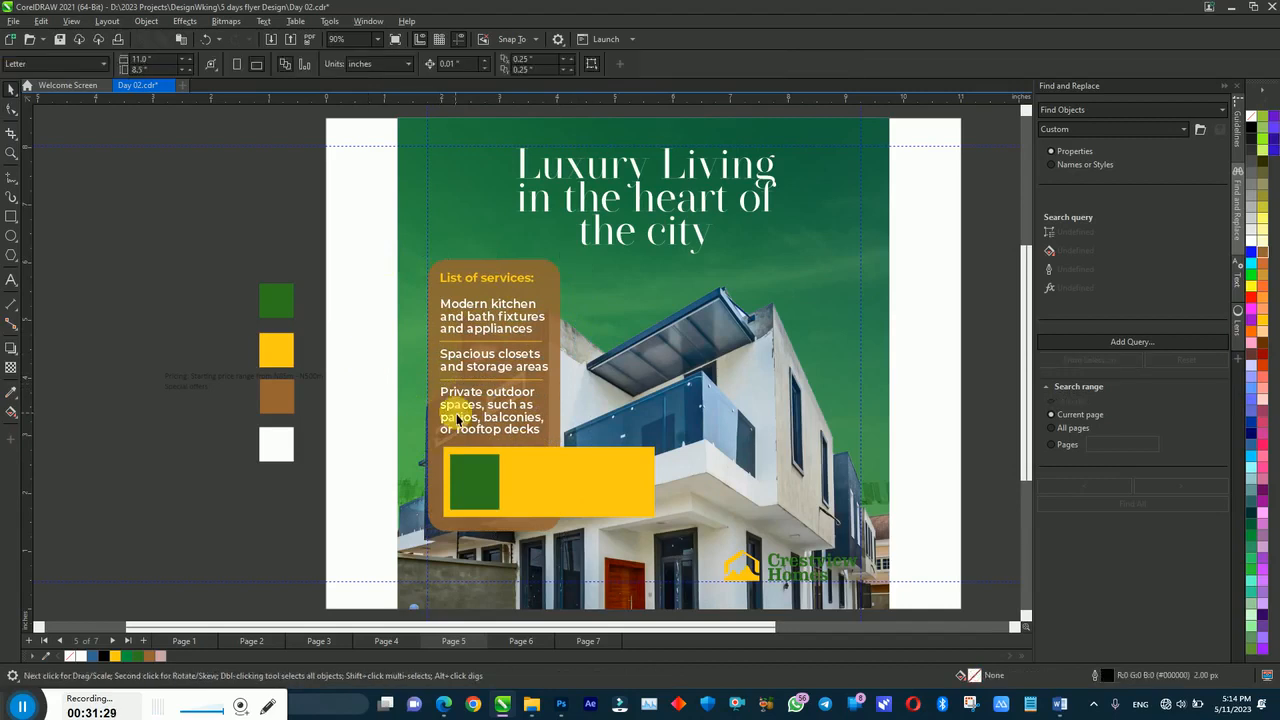
click(1060, 704)
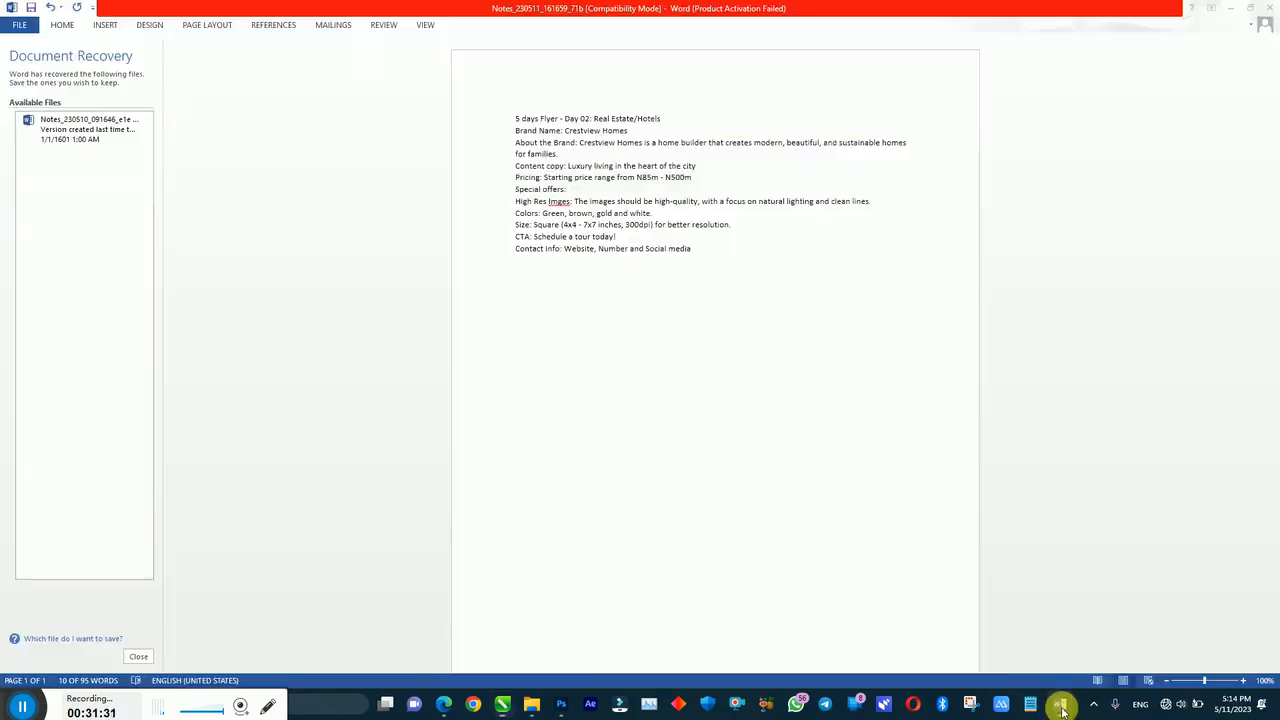
click(502, 704)
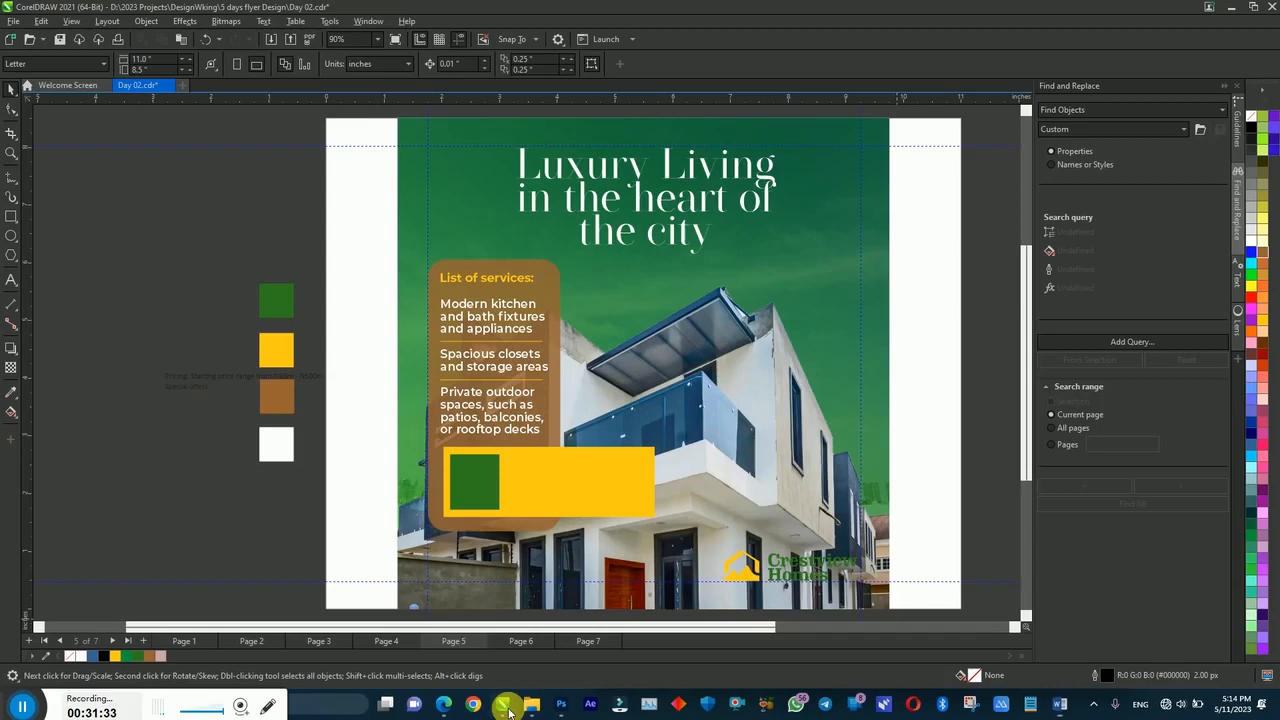
Step: Move the pricing text onto the yellow price bar and zoom in on it
drag(187, 374, 493, 478)
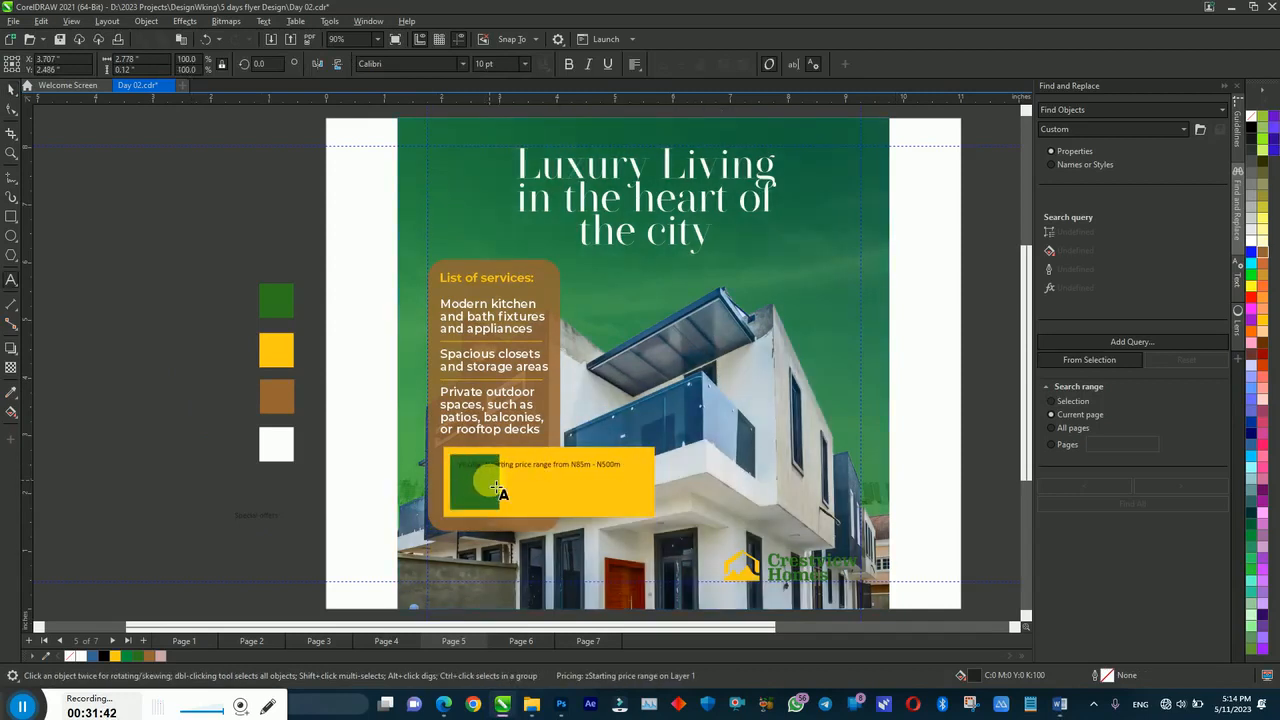
click(463, 467)
drag(397, 446, 699, 542)
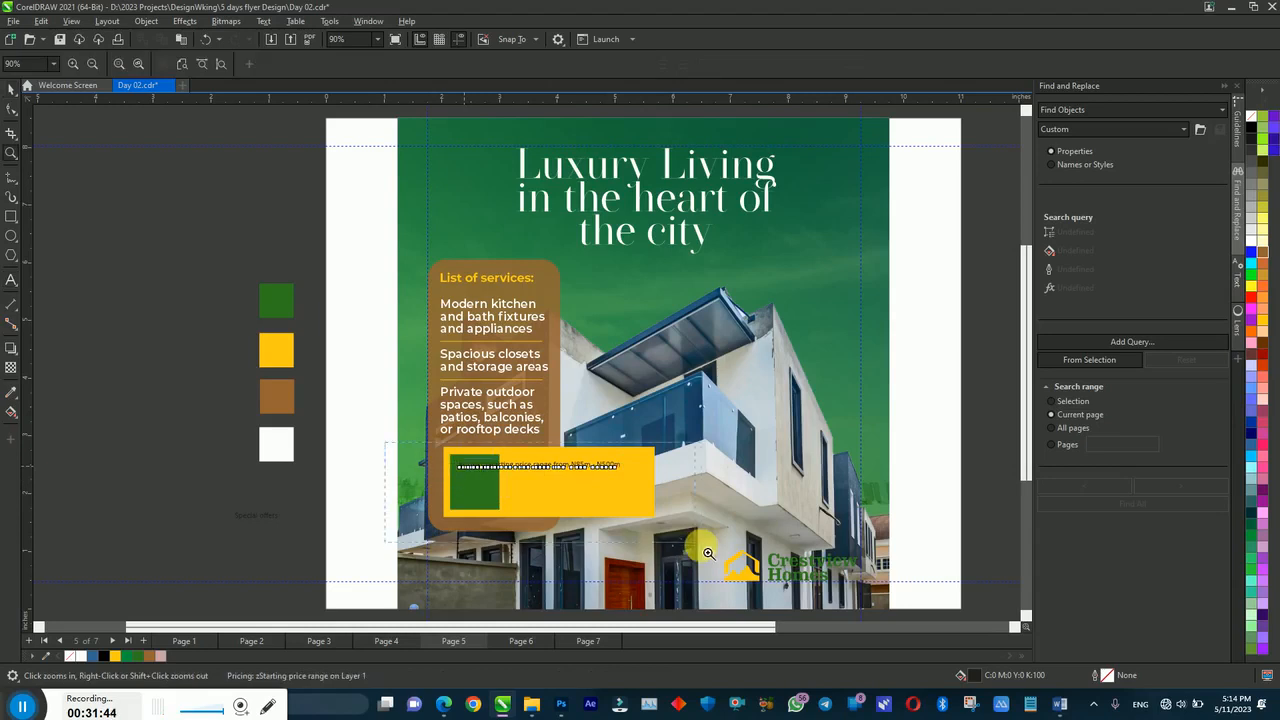
Step: Delete 'Pricing: z' and replace 'range from' with a line break, leaving 'Starting price' over 'N85m - N500m'
double_click(355, 273)
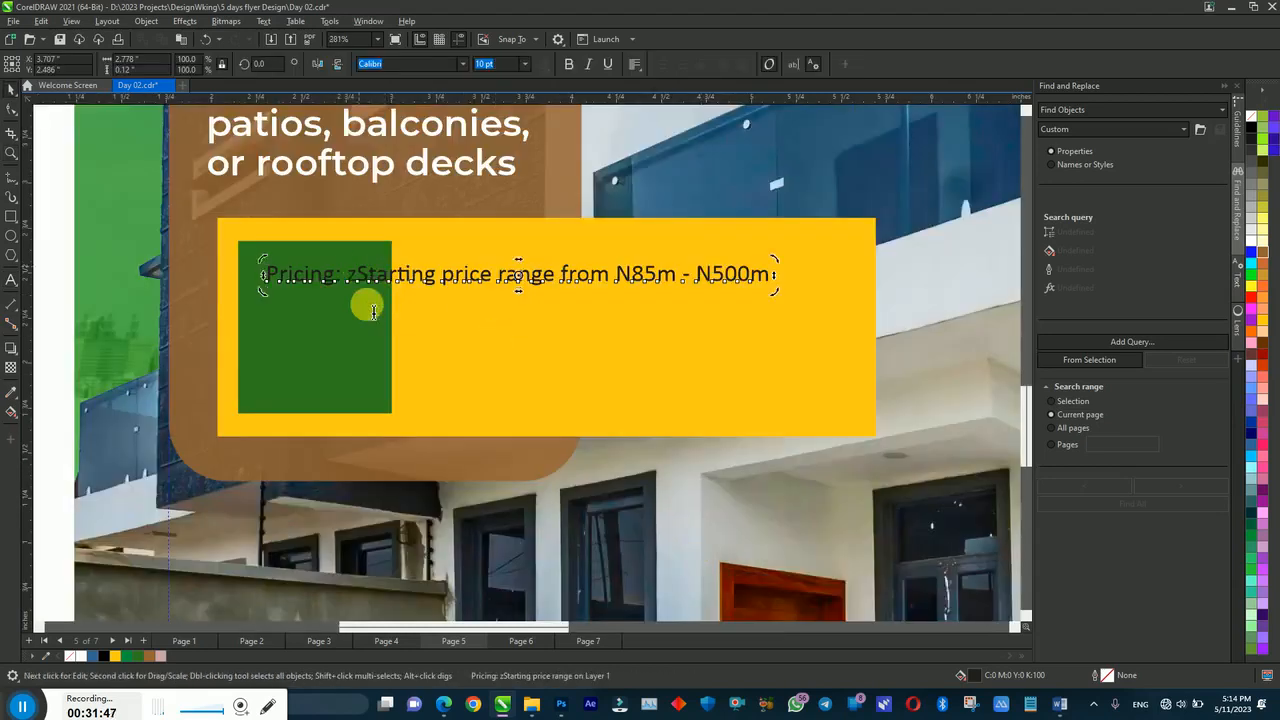
key(Return)
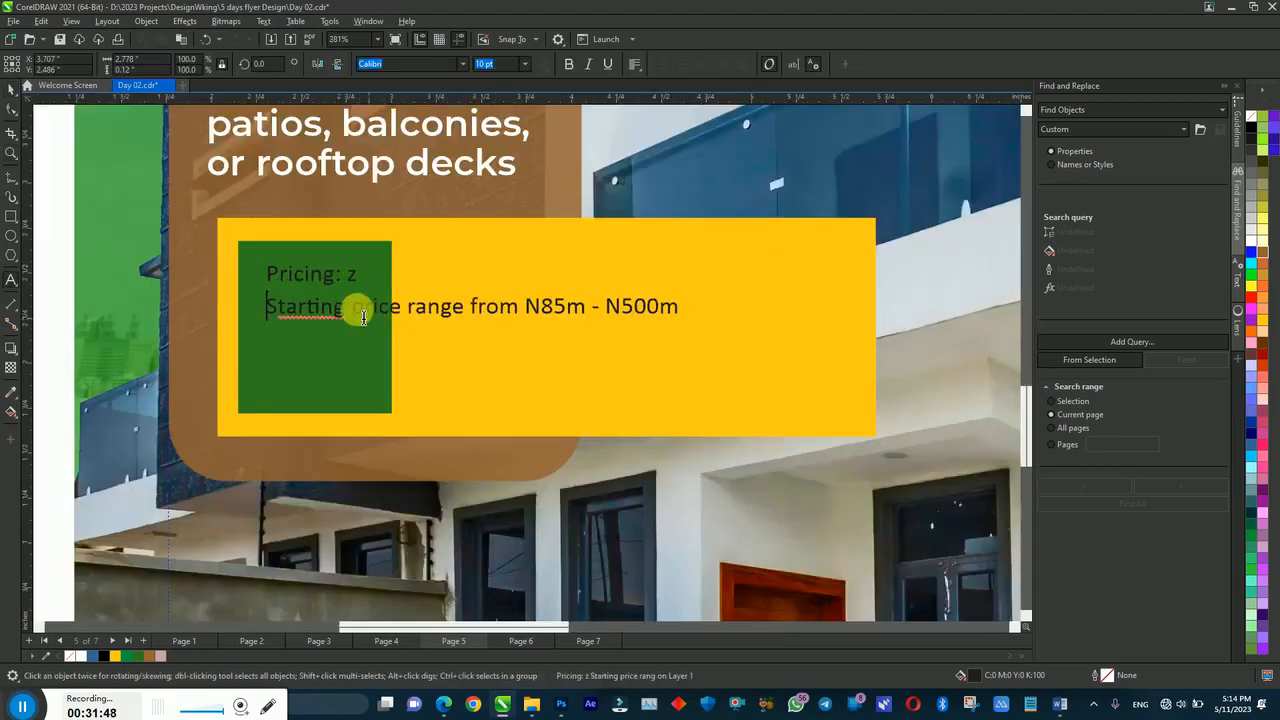
drag(357, 271, 260, 268)
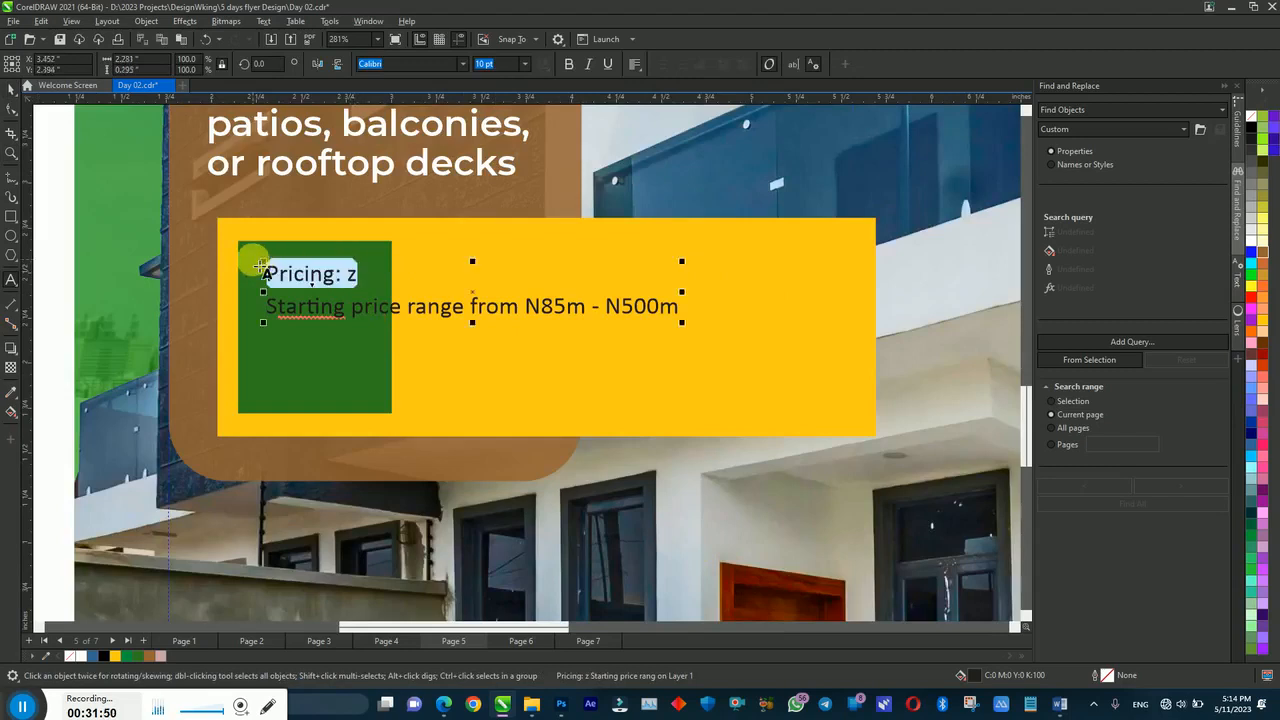
key(Delete)
key(Delete)
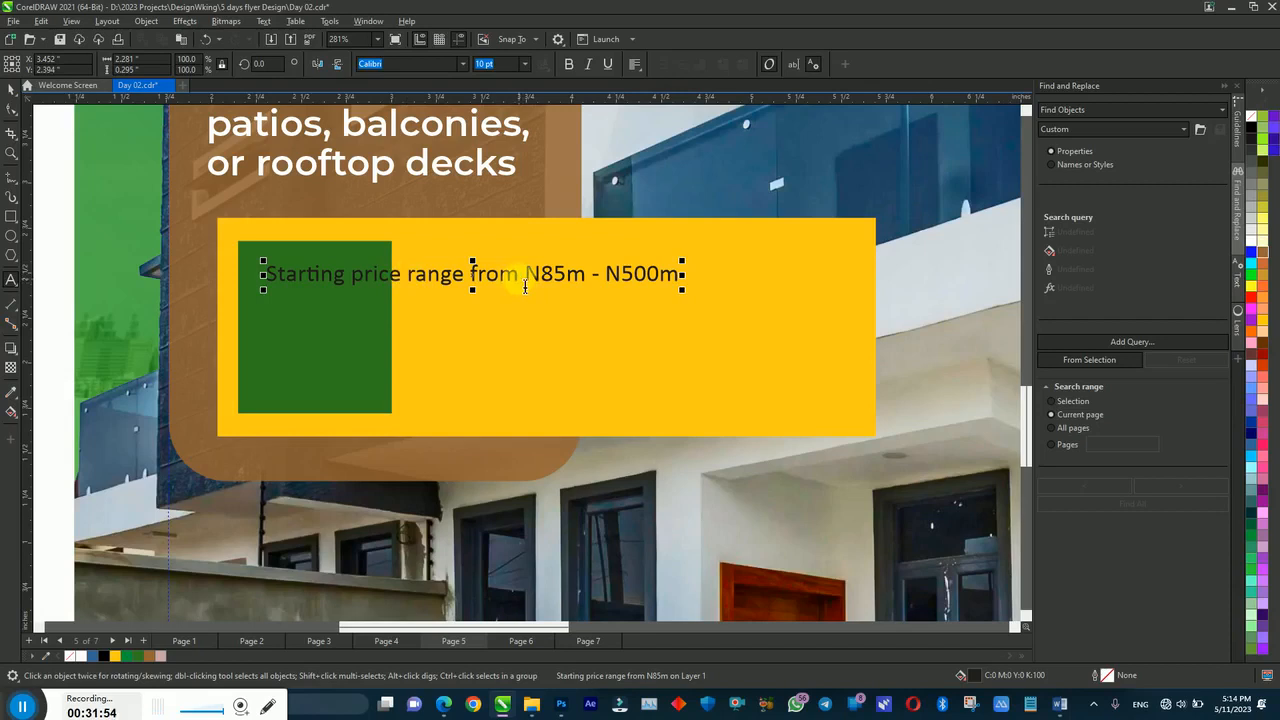
drag(519, 280, 405, 282)
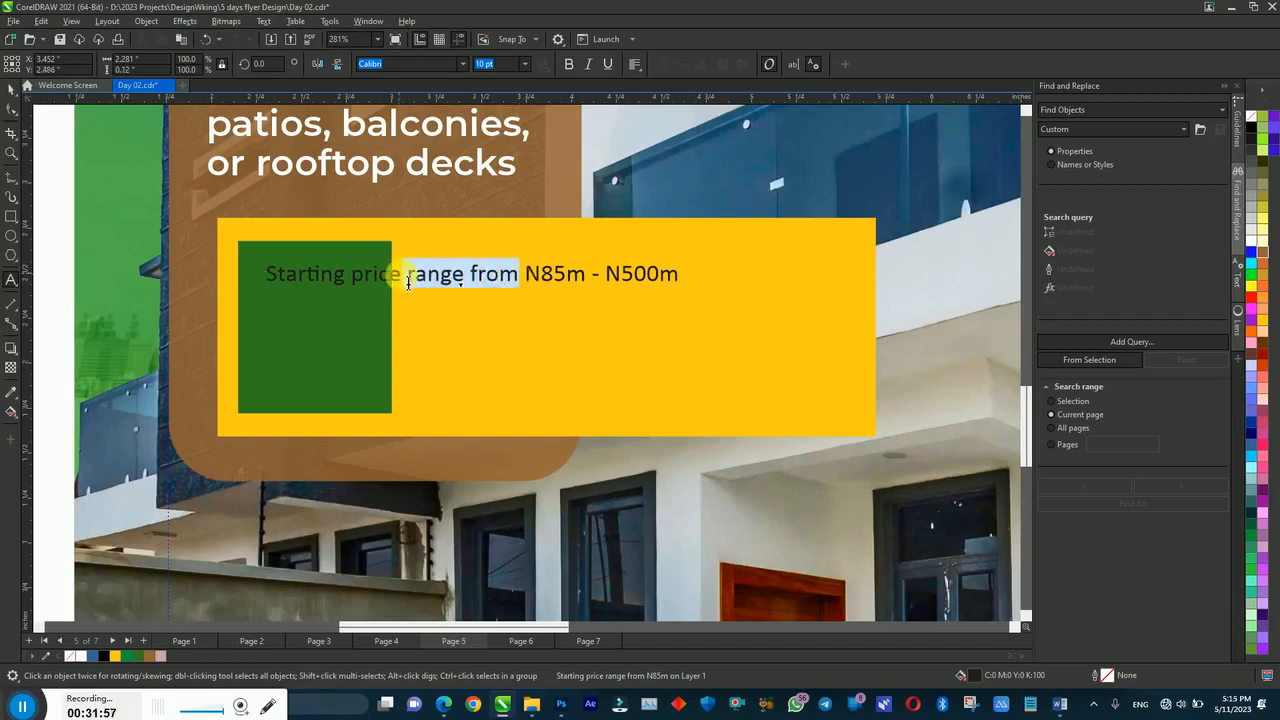
key(Return)
key(ctrl+space)
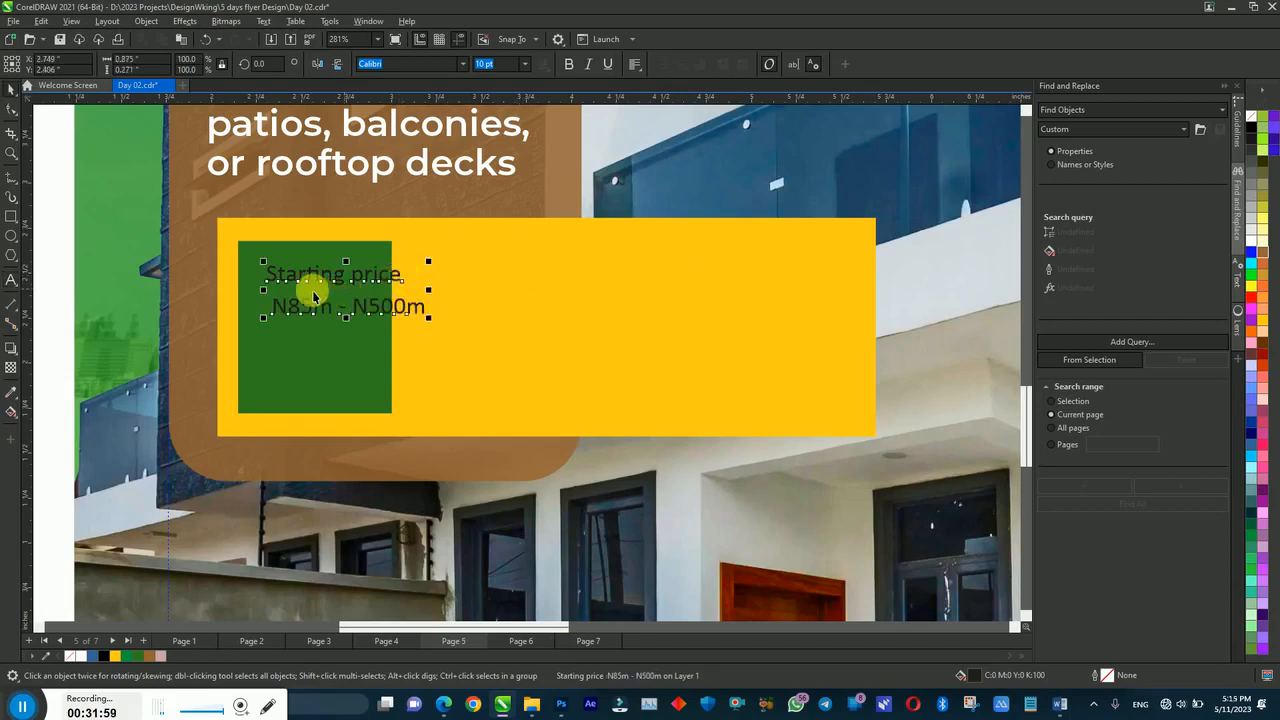
click(283, 312)
click(283, 312)
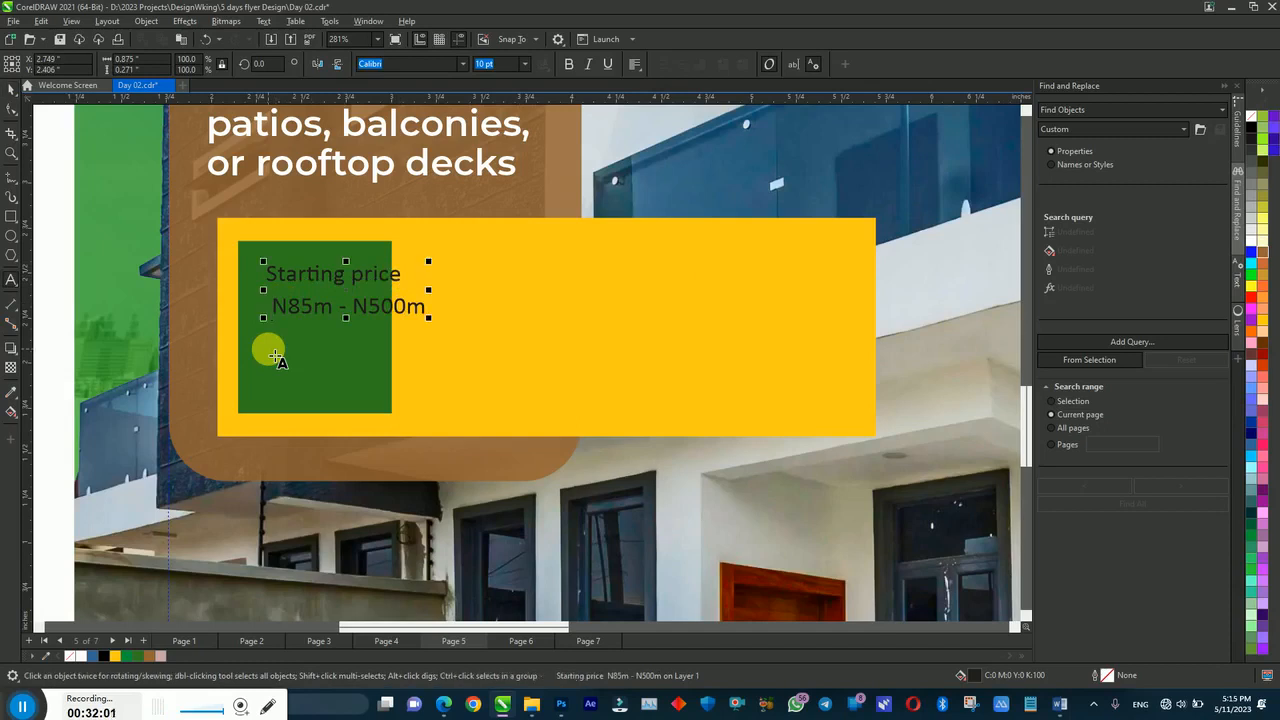
Step: Set the pricing text to Montserrat, with the N85m - N500m line in Montserrat ExtraBold
click(362, 292)
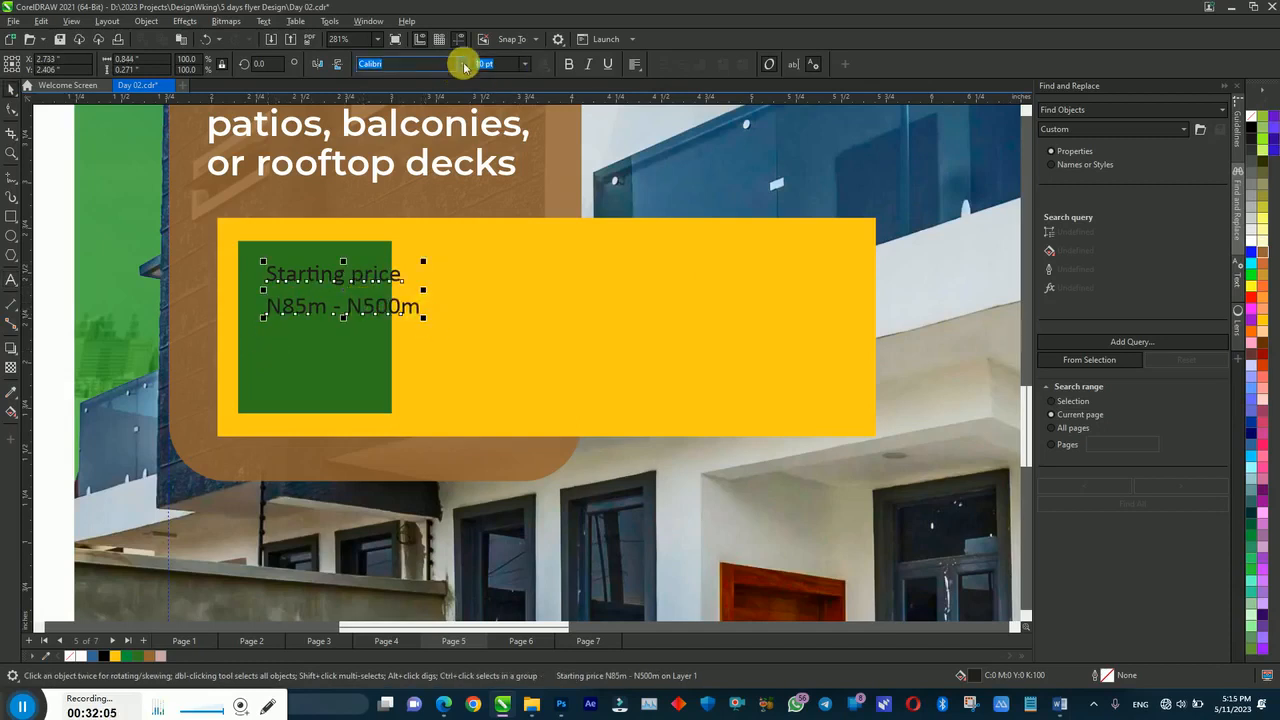
text(Mo)
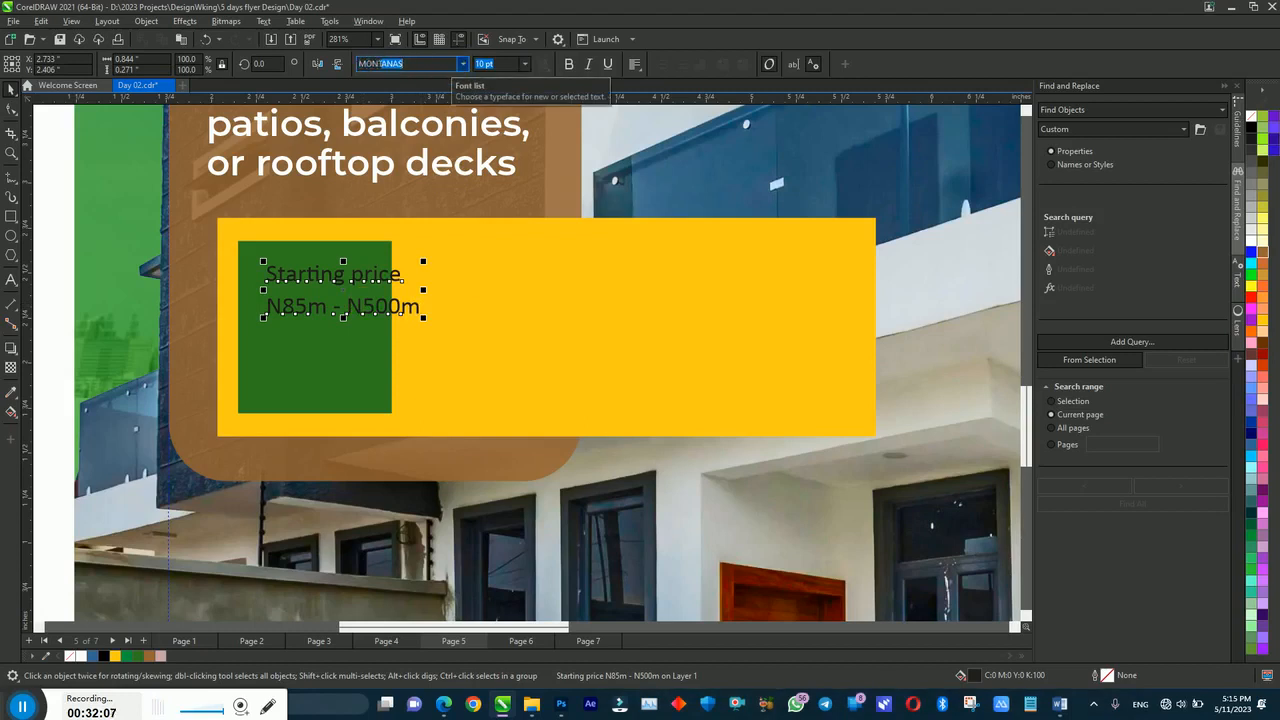
key(Return)
click(375, 318)
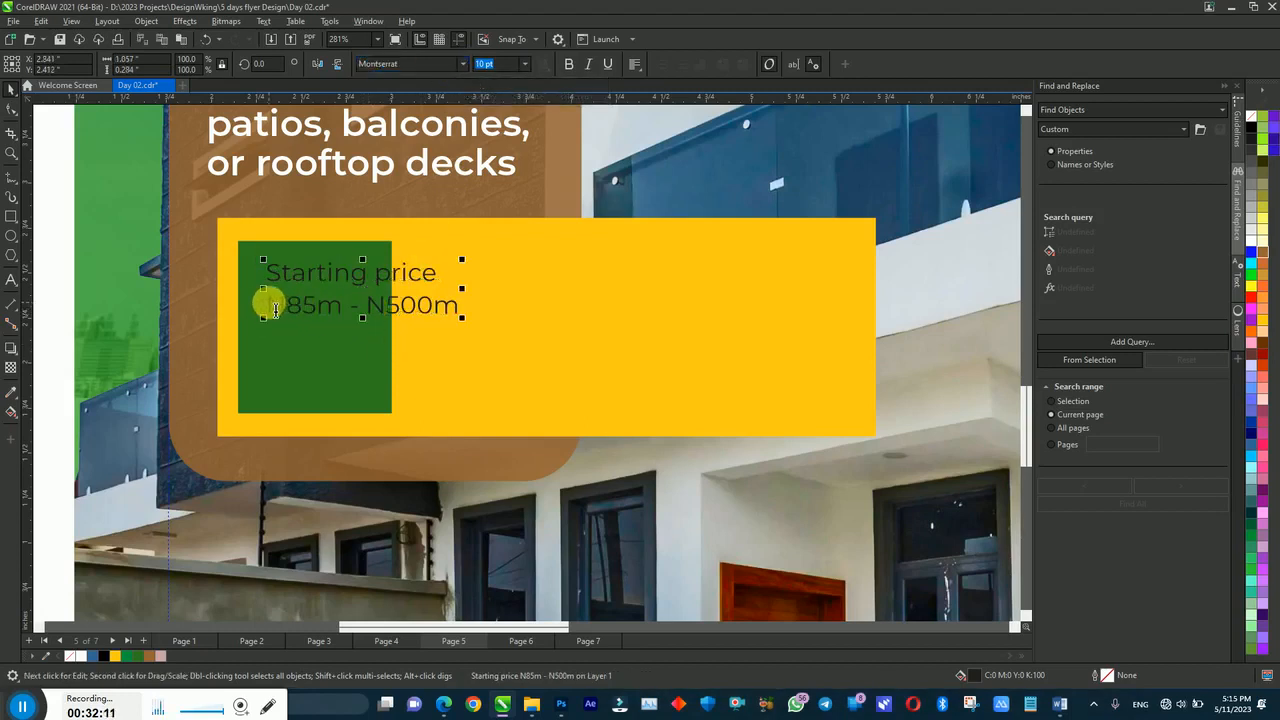
drag(270, 306, 494, 309)
click(463, 63)
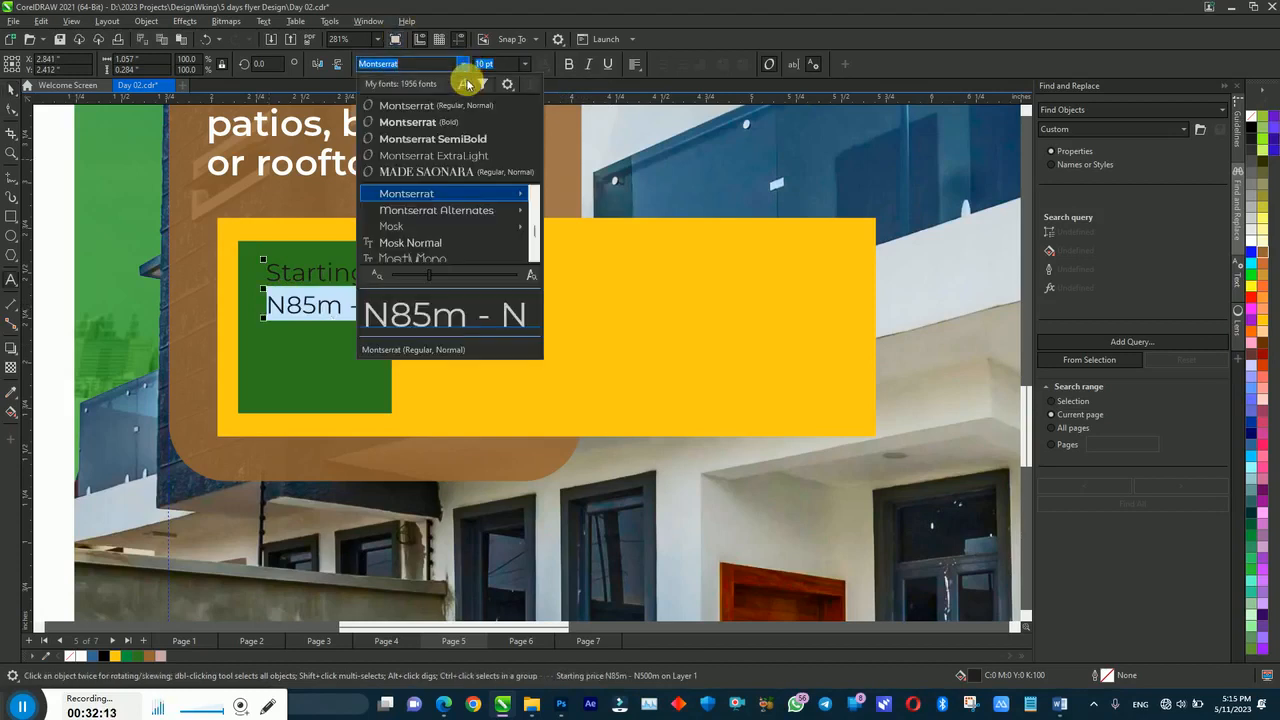
mouse_move(494, 203)
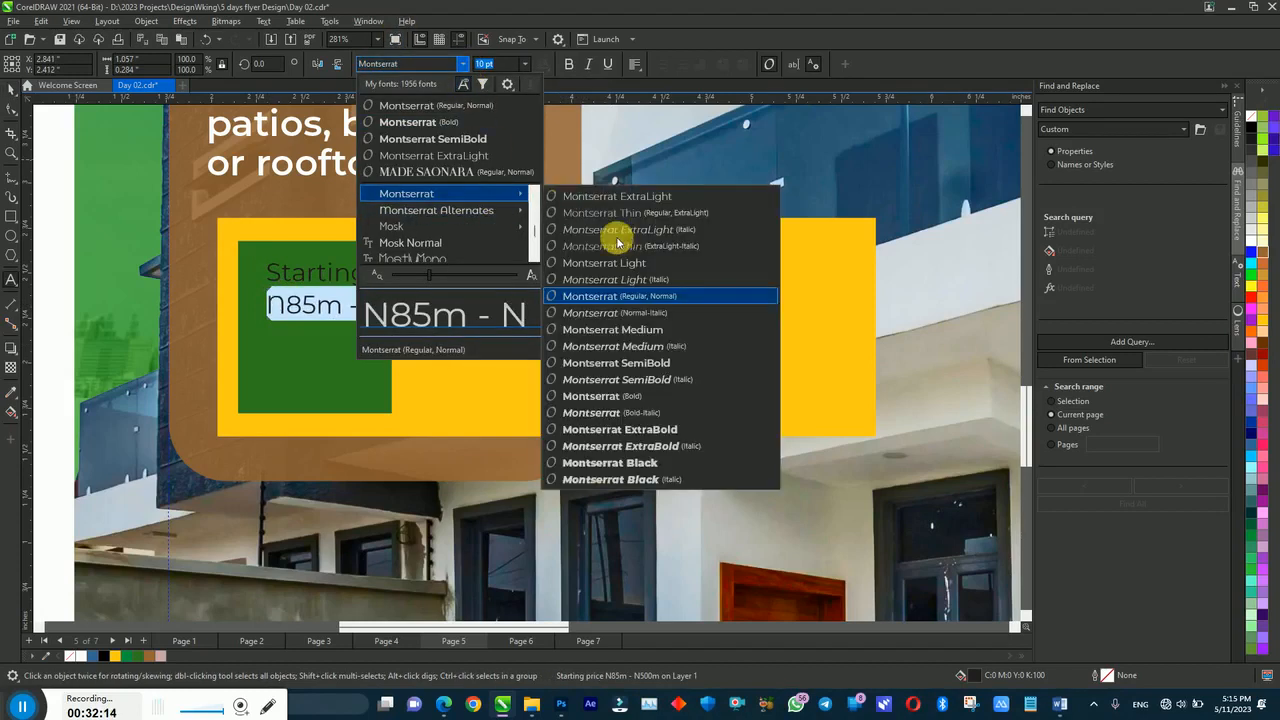
click(632, 428)
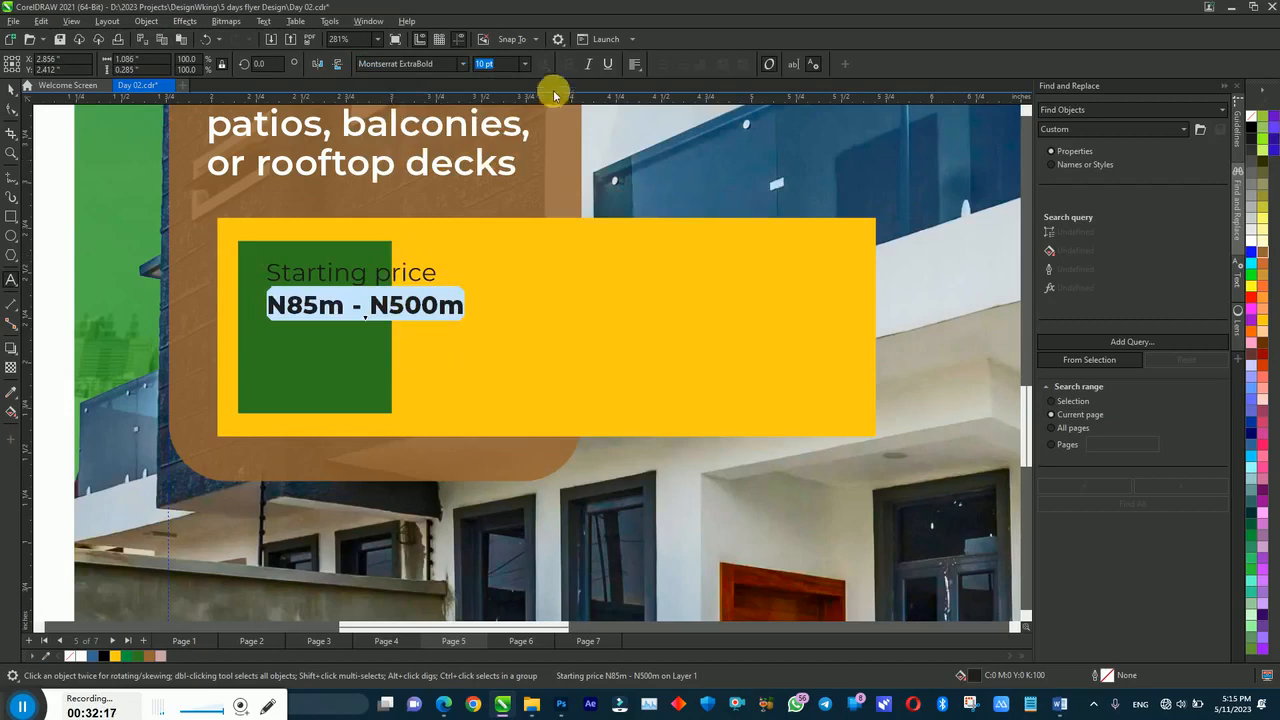
key(ctrl+space)
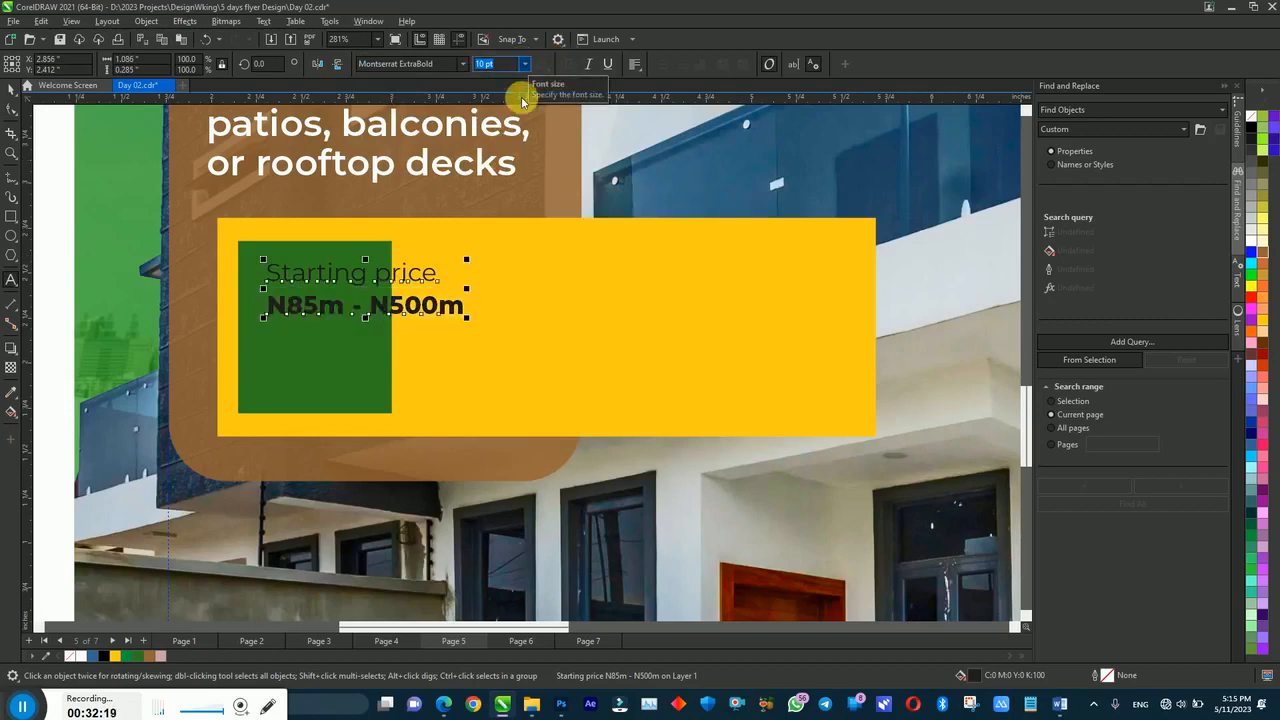
Step: Enlarge the price to about 163%, break it before the hyphen, and widen the green rectangle
click(441, 311)
drag(468, 325, 593, 366)
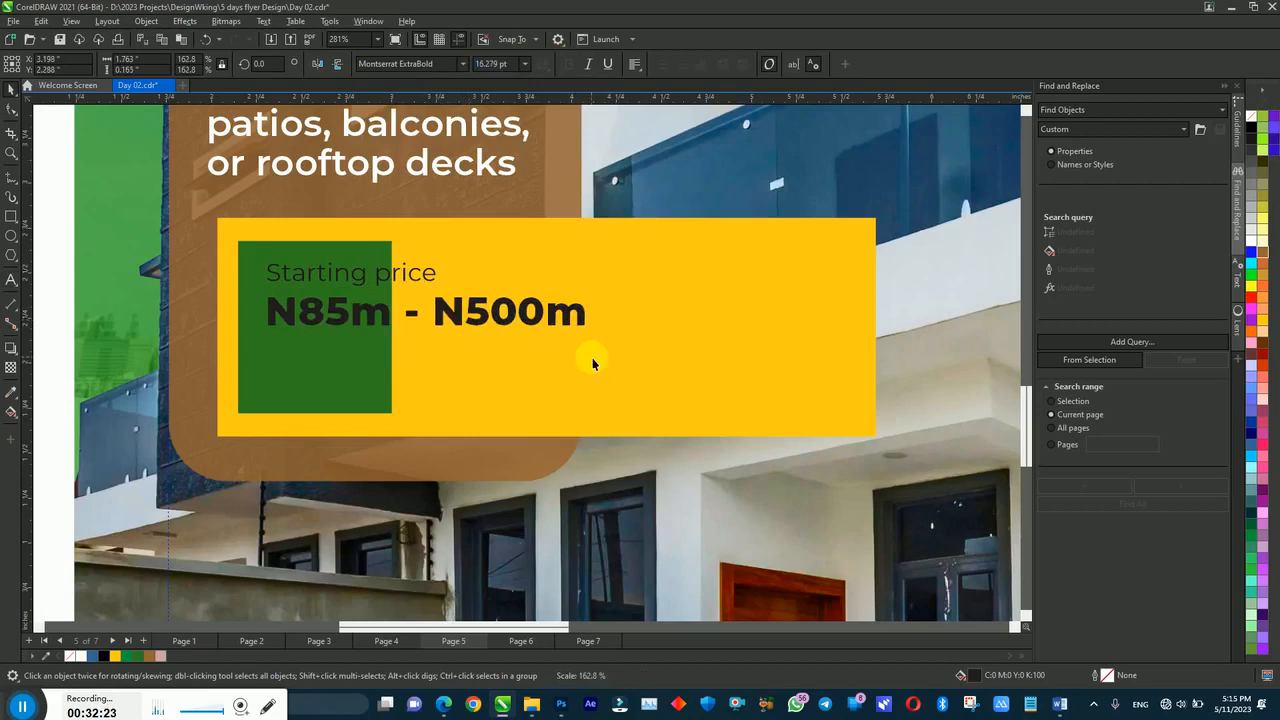
double_click(411, 312)
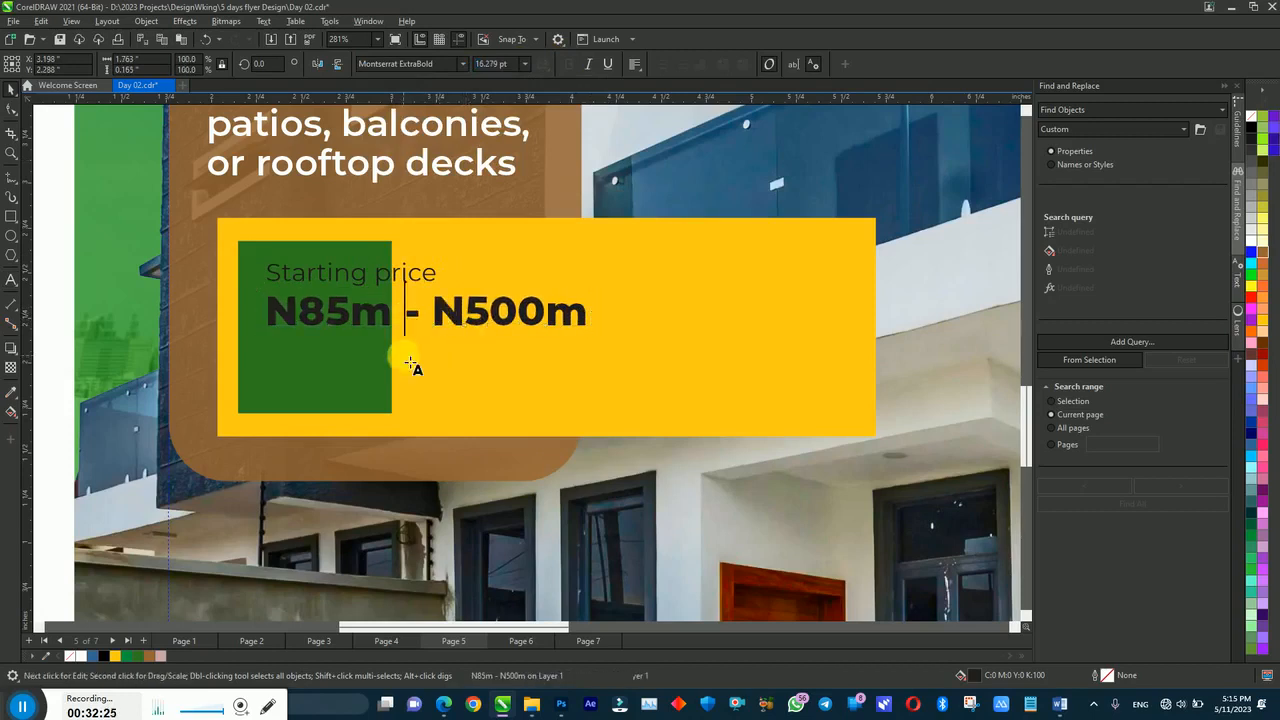
key(Return)
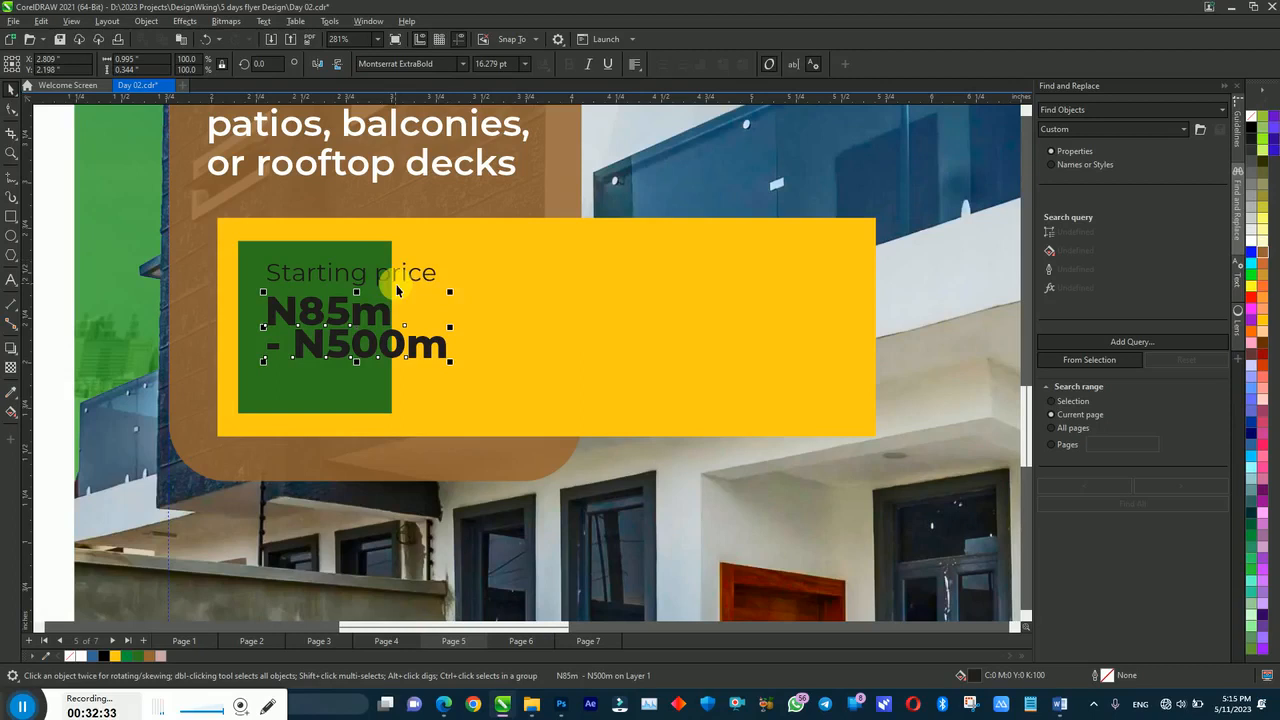
click(326, 262)
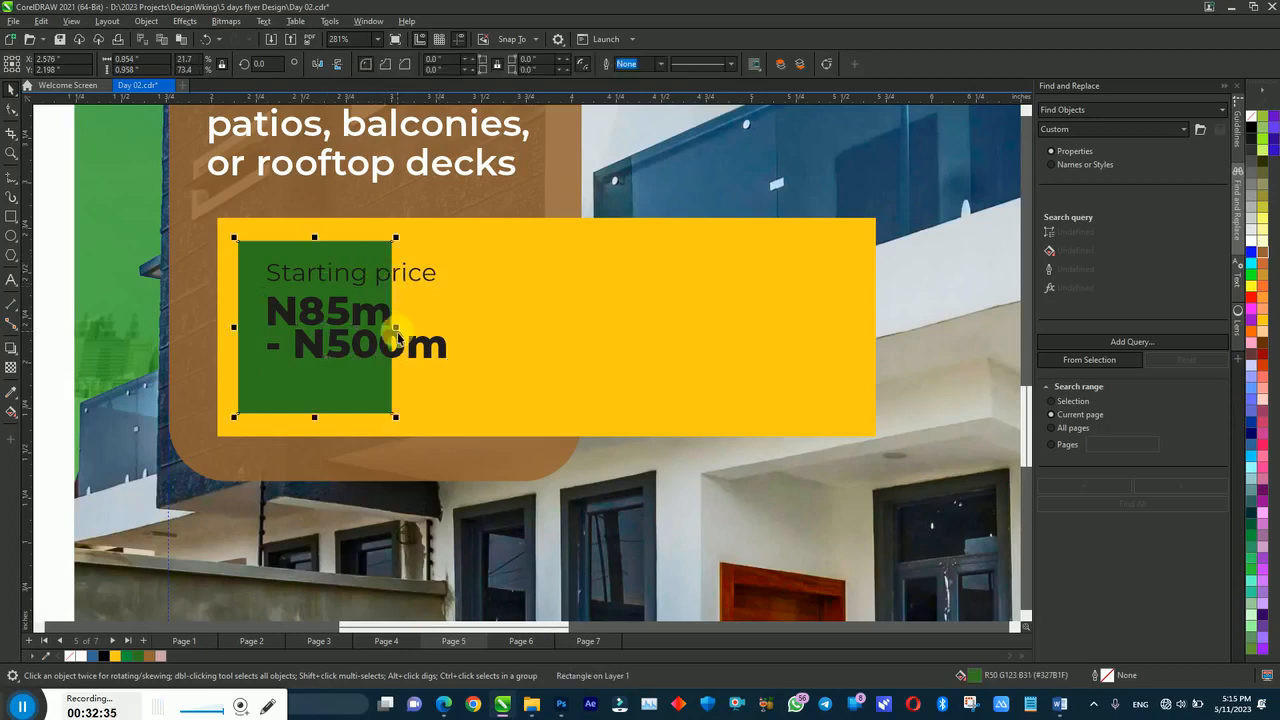
drag(397, 331, 491, 337)
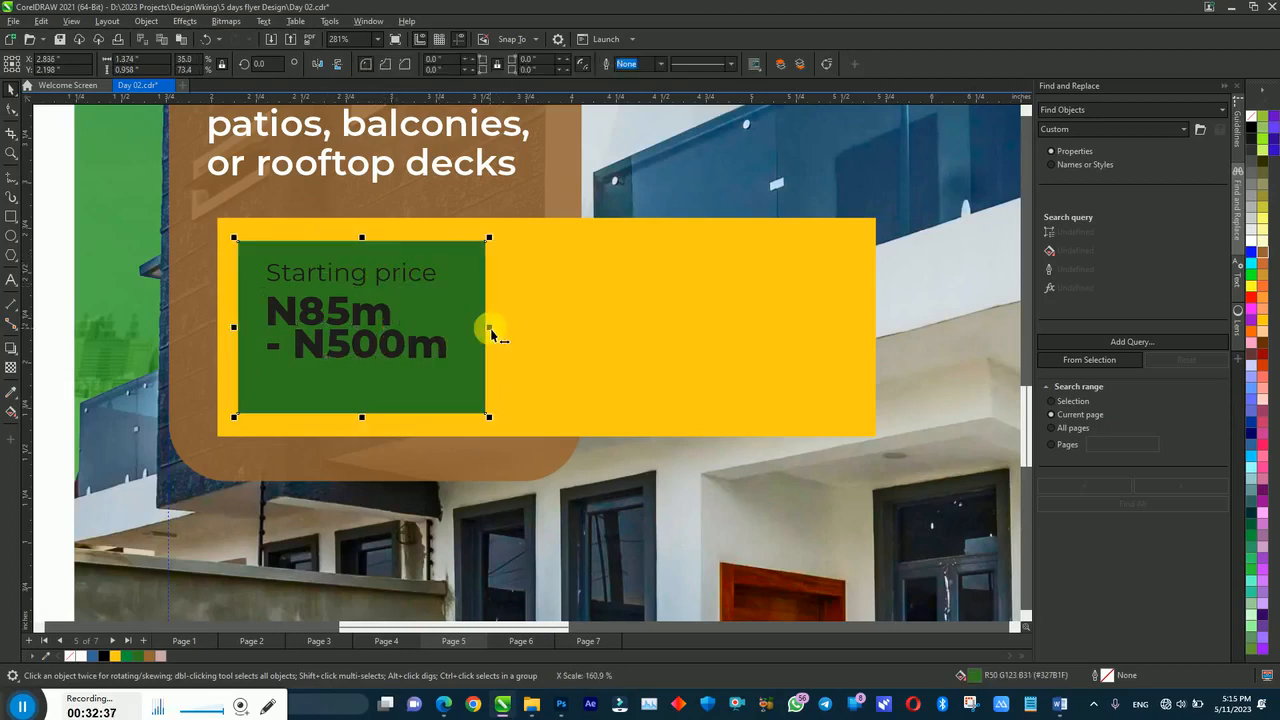
Step: Make both price texts white and shorten the green and yellow rectangles from the bottom
drag(125, 250, 480, 378)
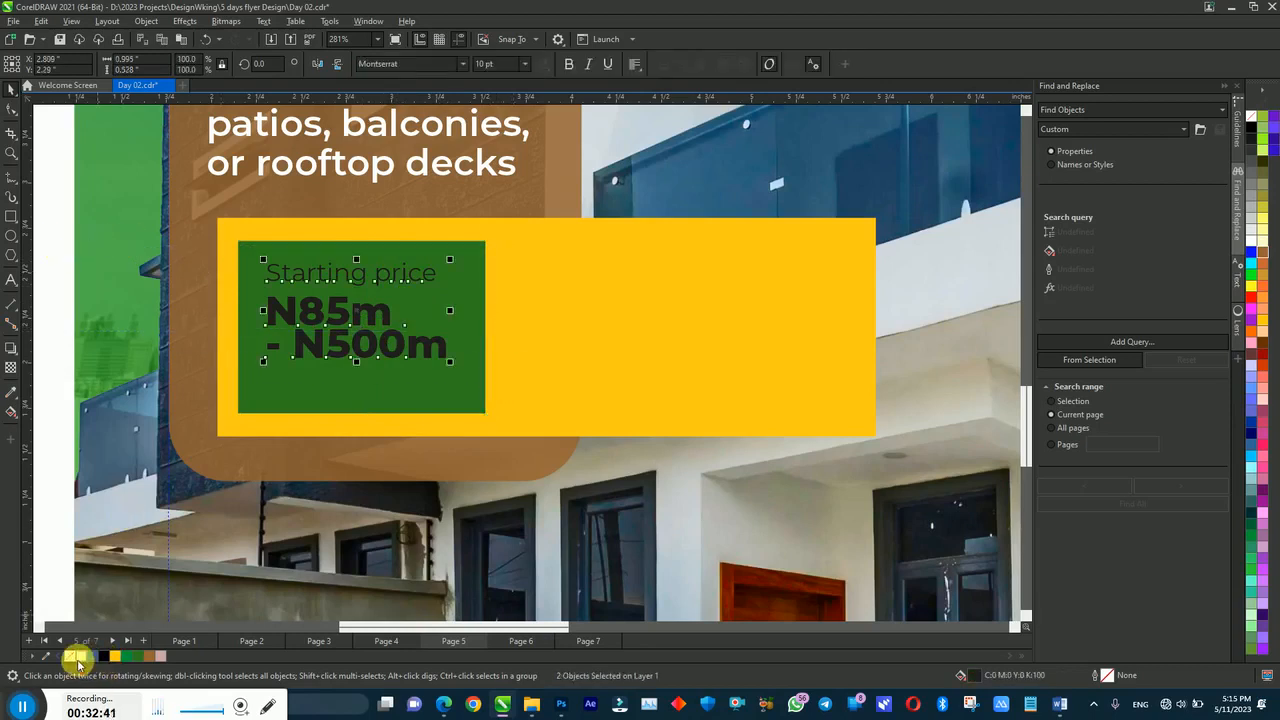
click(78, 662)
click(364, 398)
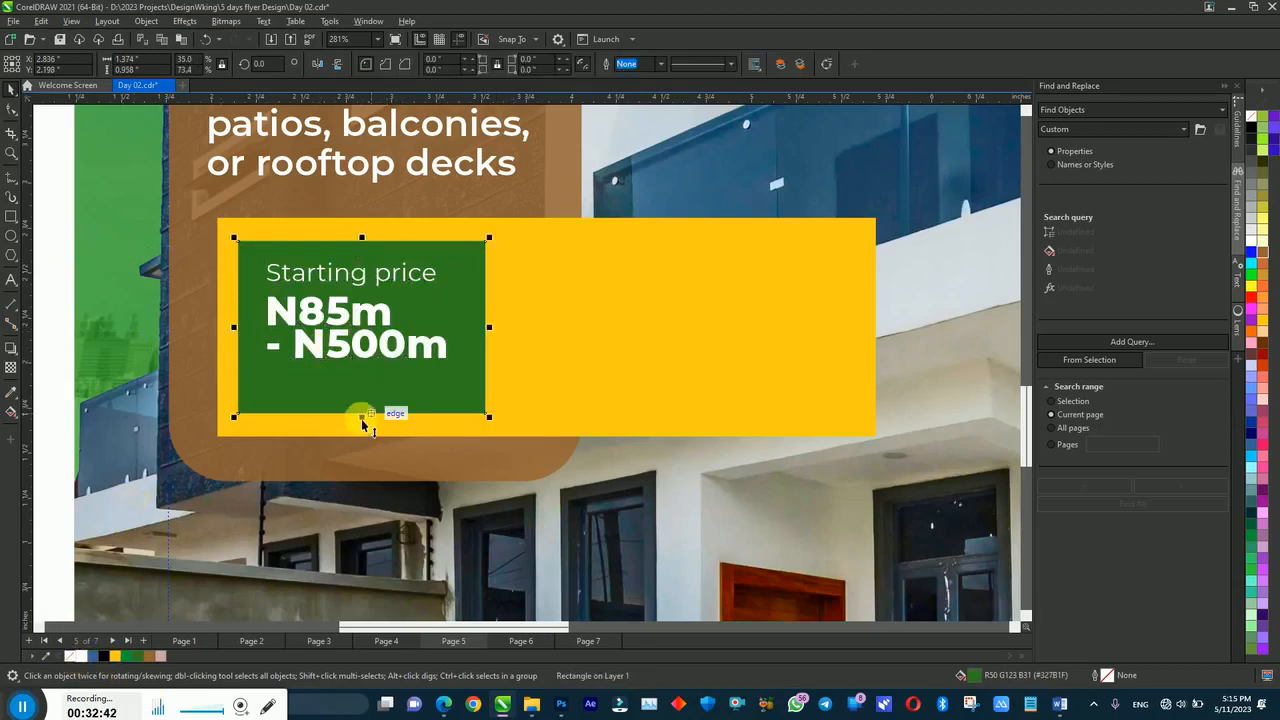
drag(362, 420, 363, 393)
click(533, 375)
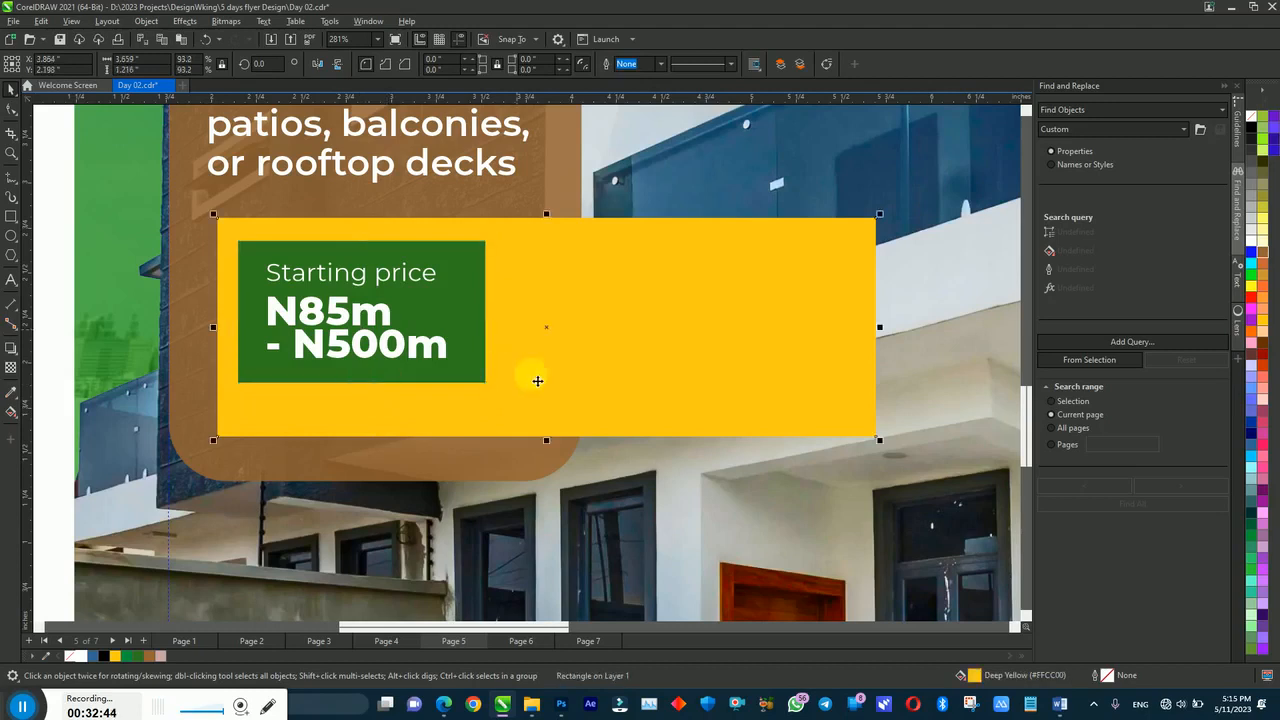
drag(550, 446, 547, 410)
Step: Round the corners of the yellow box and the green rectangle with the Shape tool
click(452, 316)
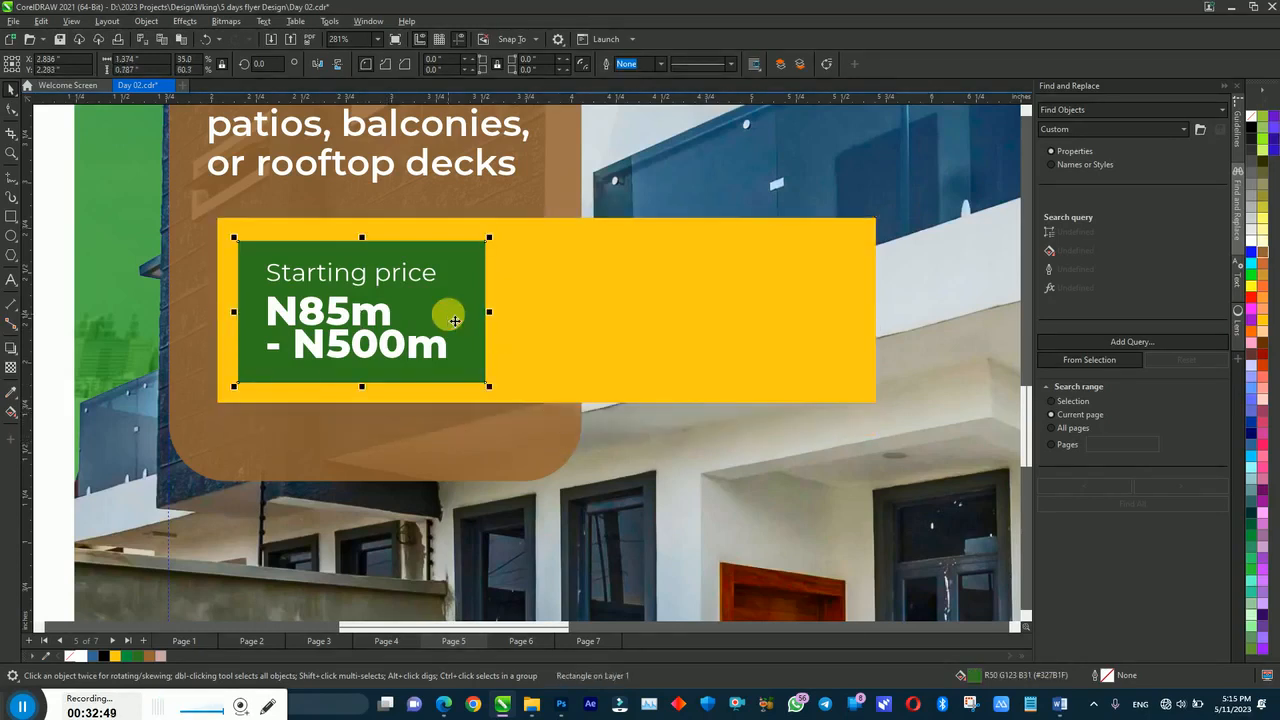
click(275, 219)
click(9, 111)
click(216, 219)
drag(217, 217, 253, 229)
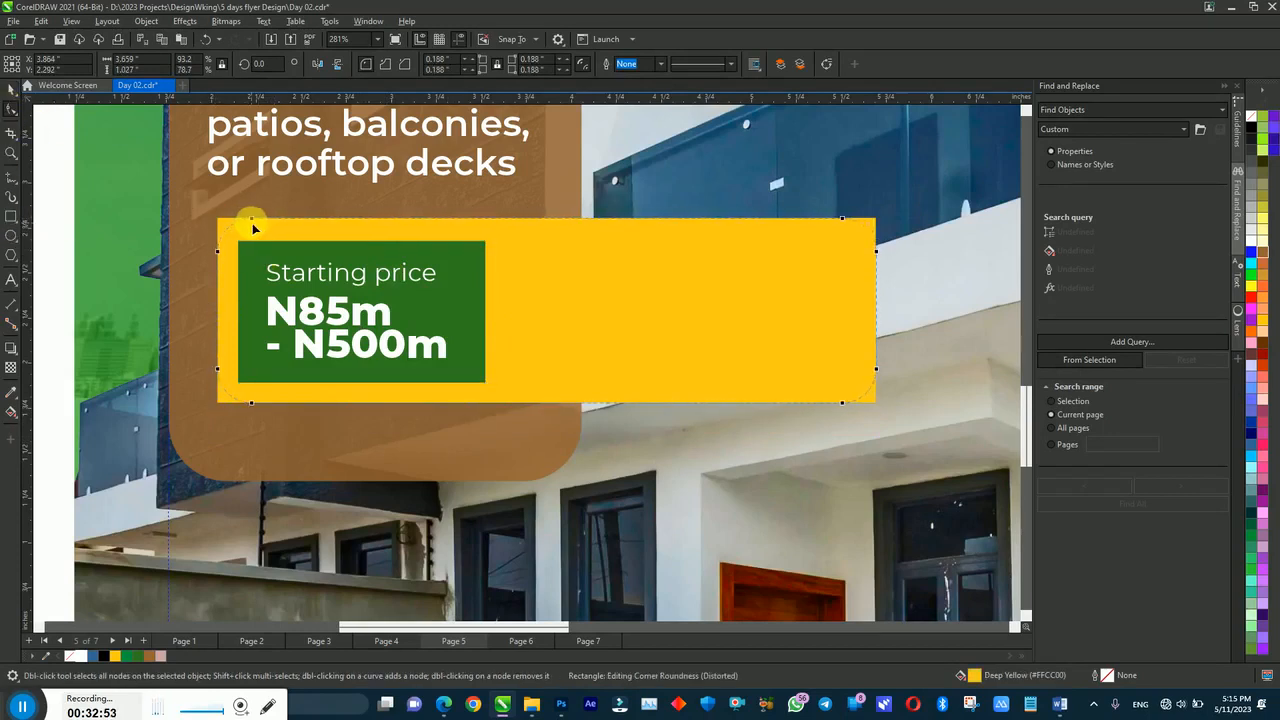
click(245, 247)
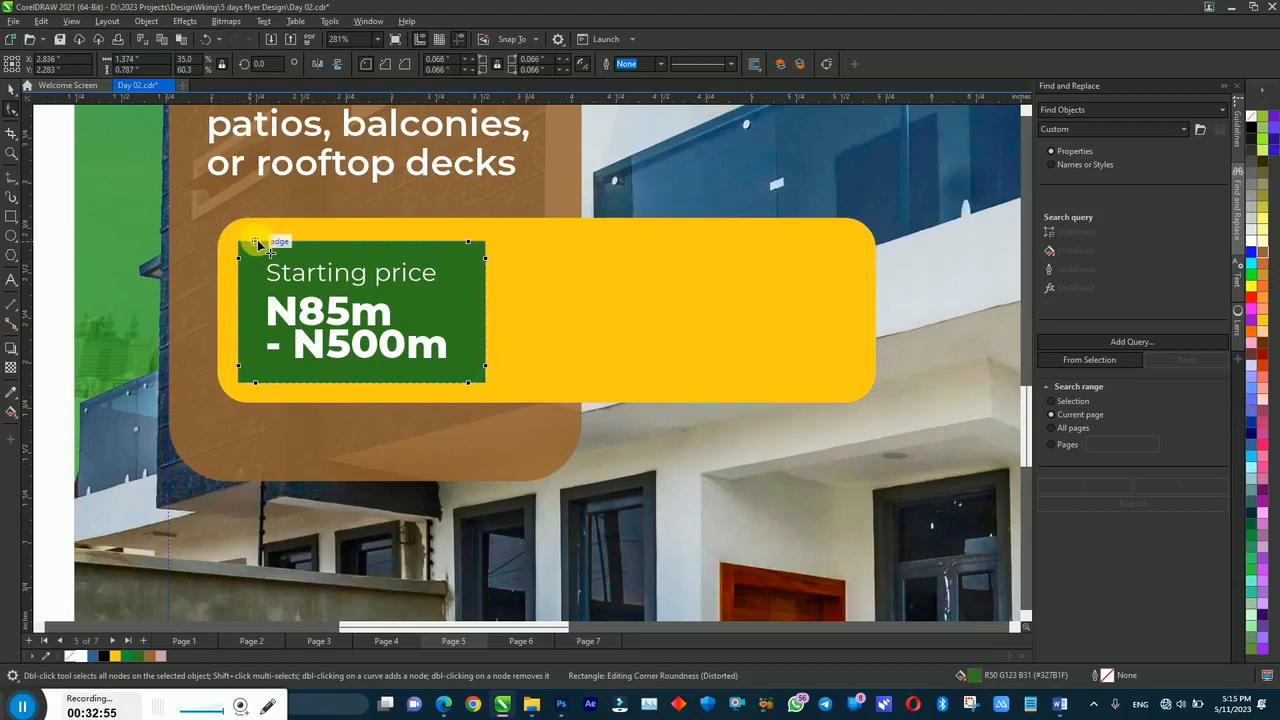
key(space)
Step: Narrow the green tag from the right and centre both texts on it (C)
shift+click(329, 310)
click(473, 310)
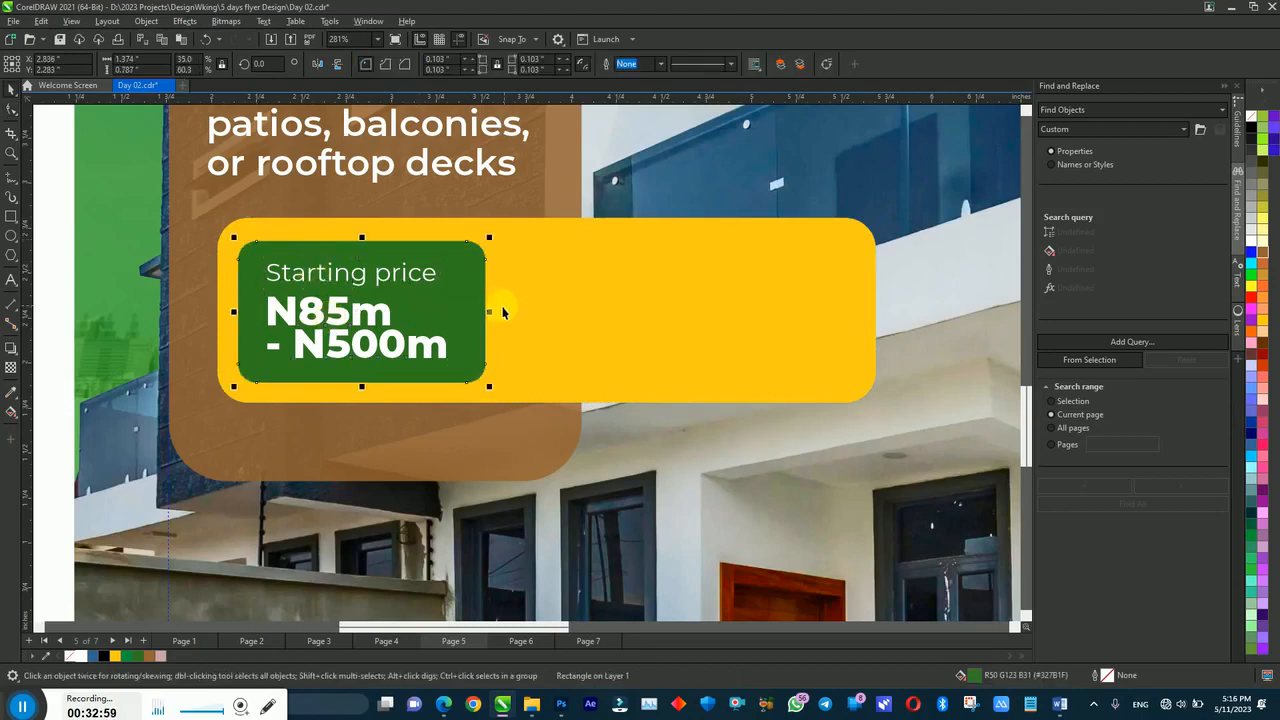
drag(489, 316, 461, 312)
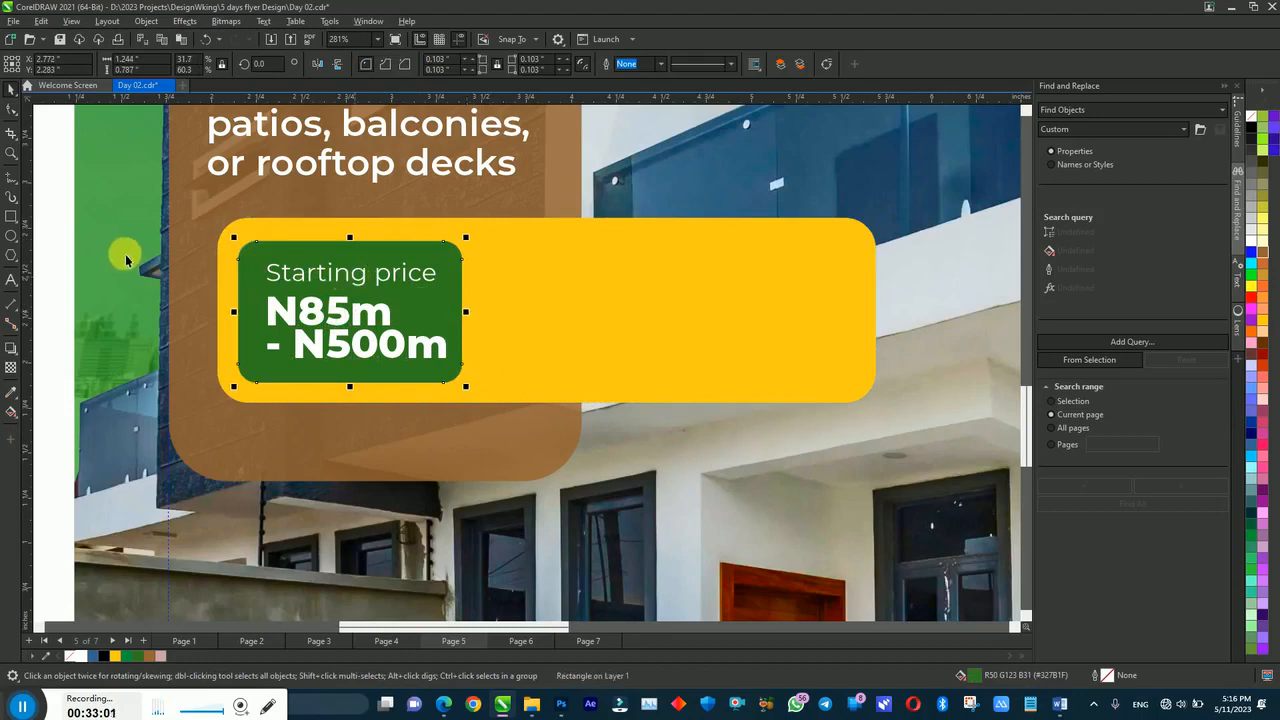
drag(271, 314, 464, 386)
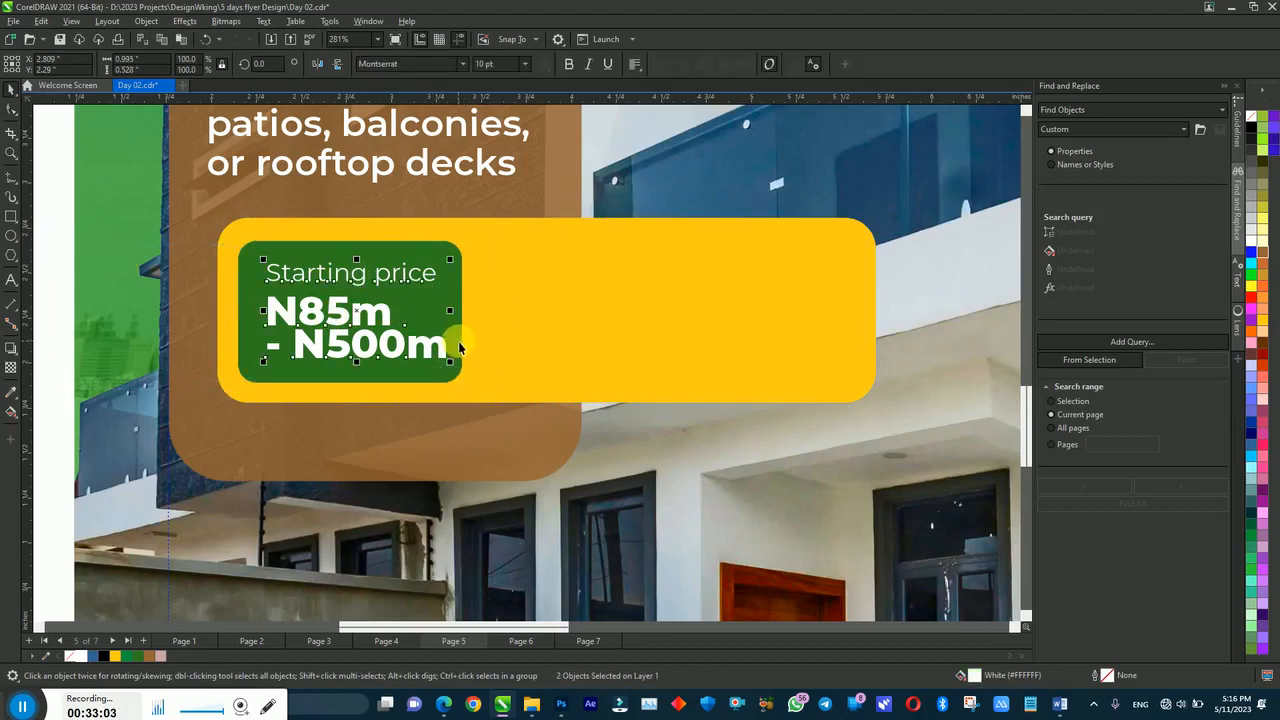
shift+click(459, 346)
key(c)
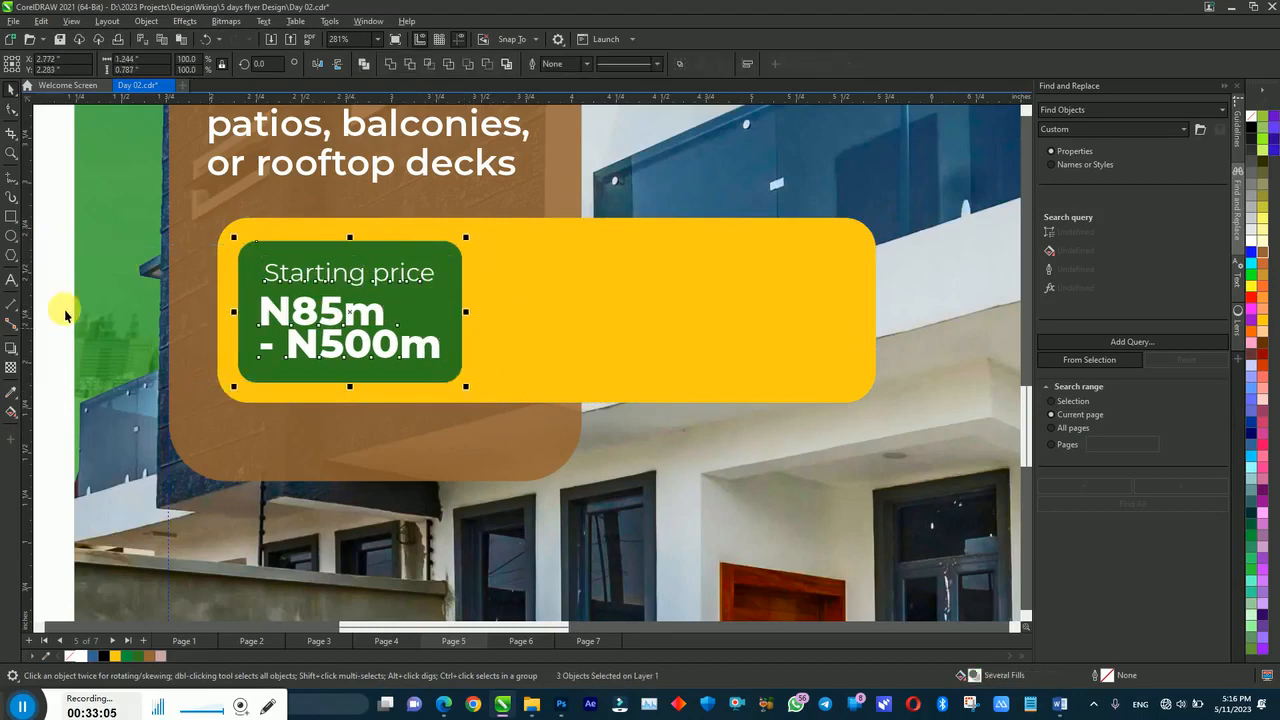
drag(52, 263, 477, 397)
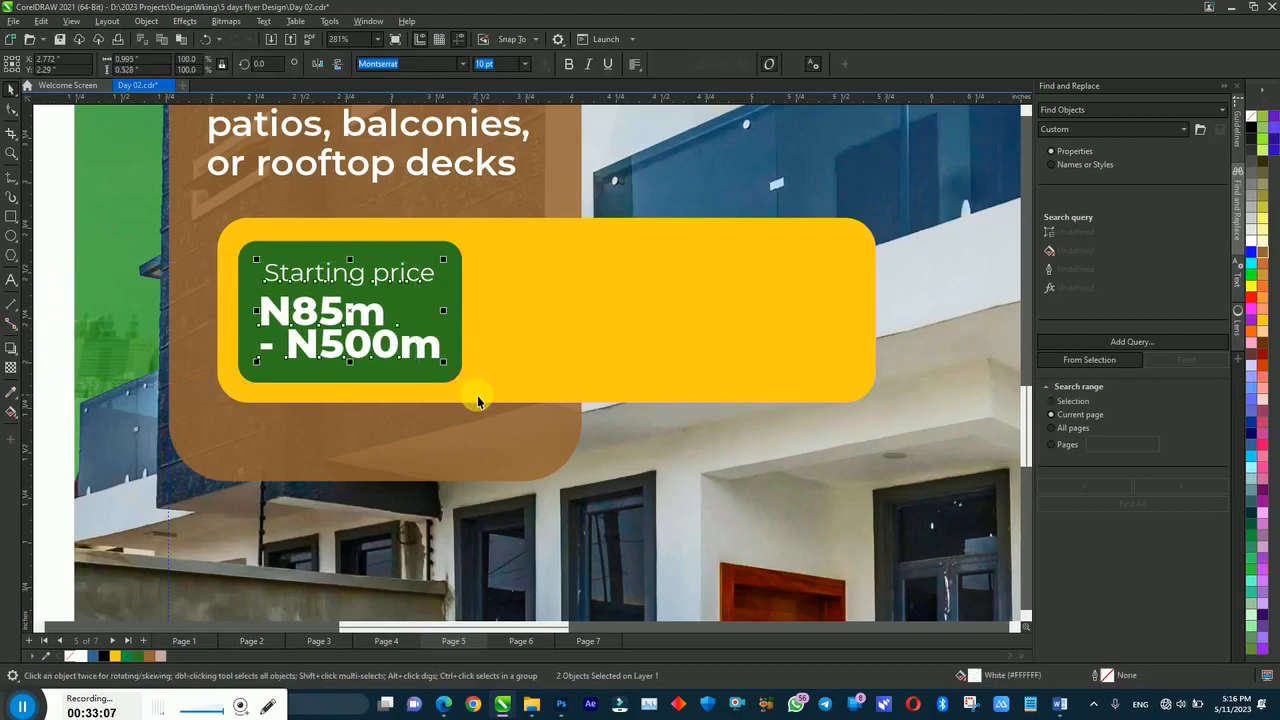
click(51, 265)
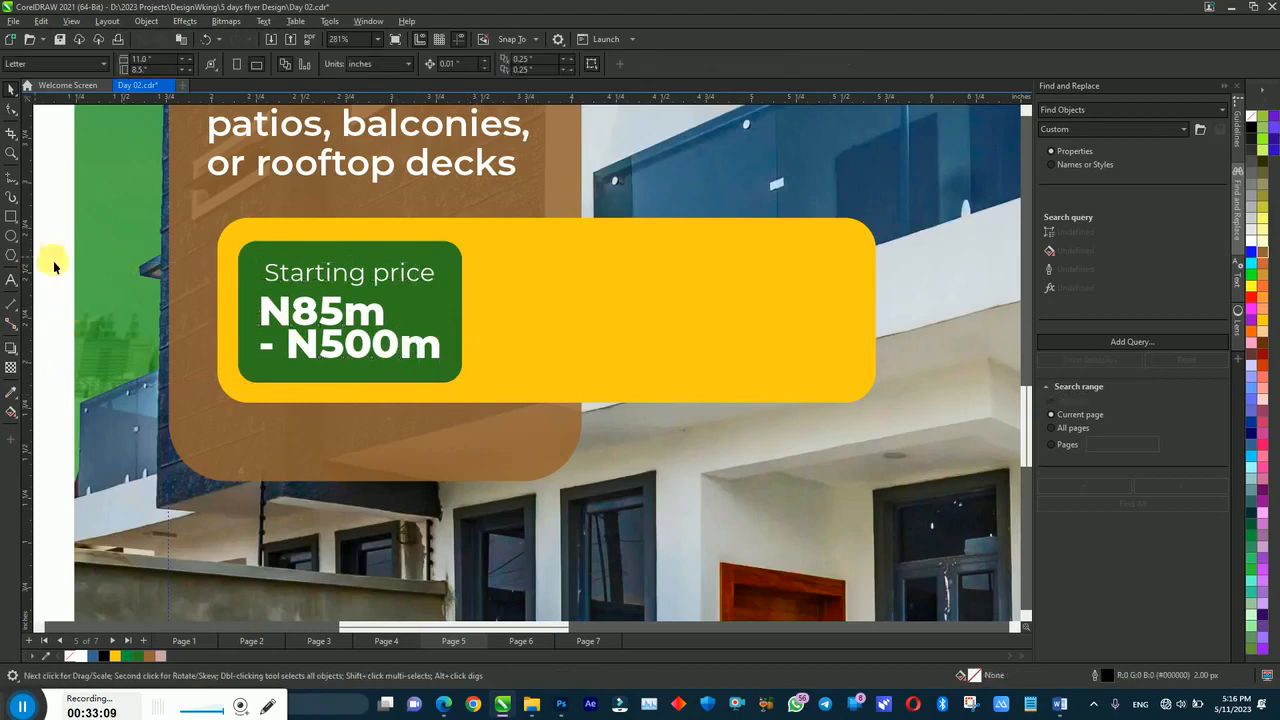
Step: Change 'Starting price' to UPPERCASE and shrink it to about 7 pt
click(356, 287)
click(264, 21)
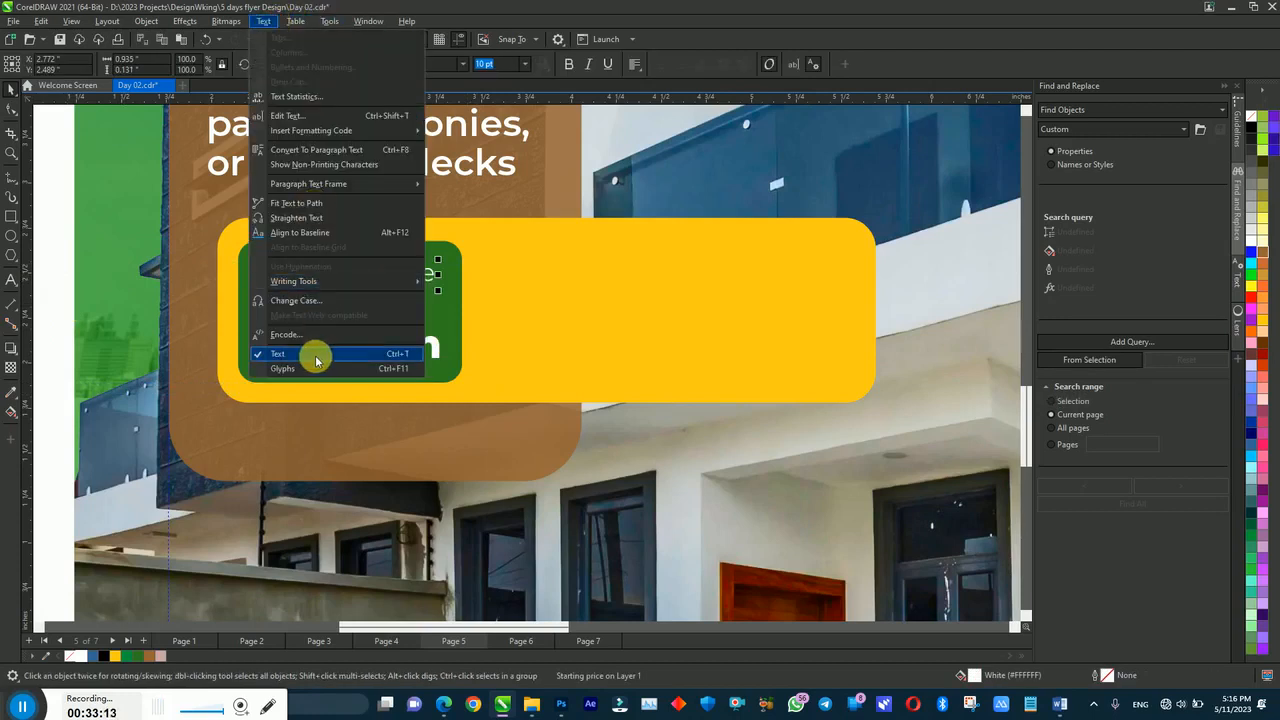
click(296, 300)
click(604, 336)
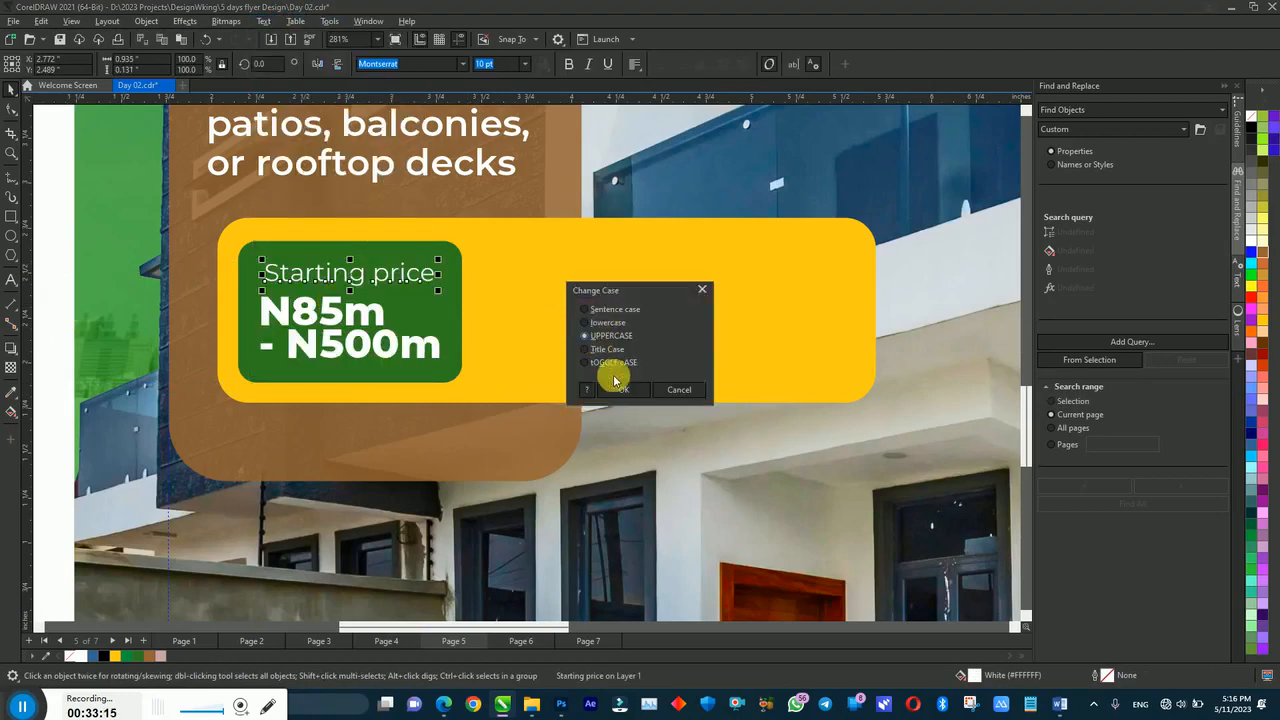
click(616, 390)
drag(478, 290, 372, 291)
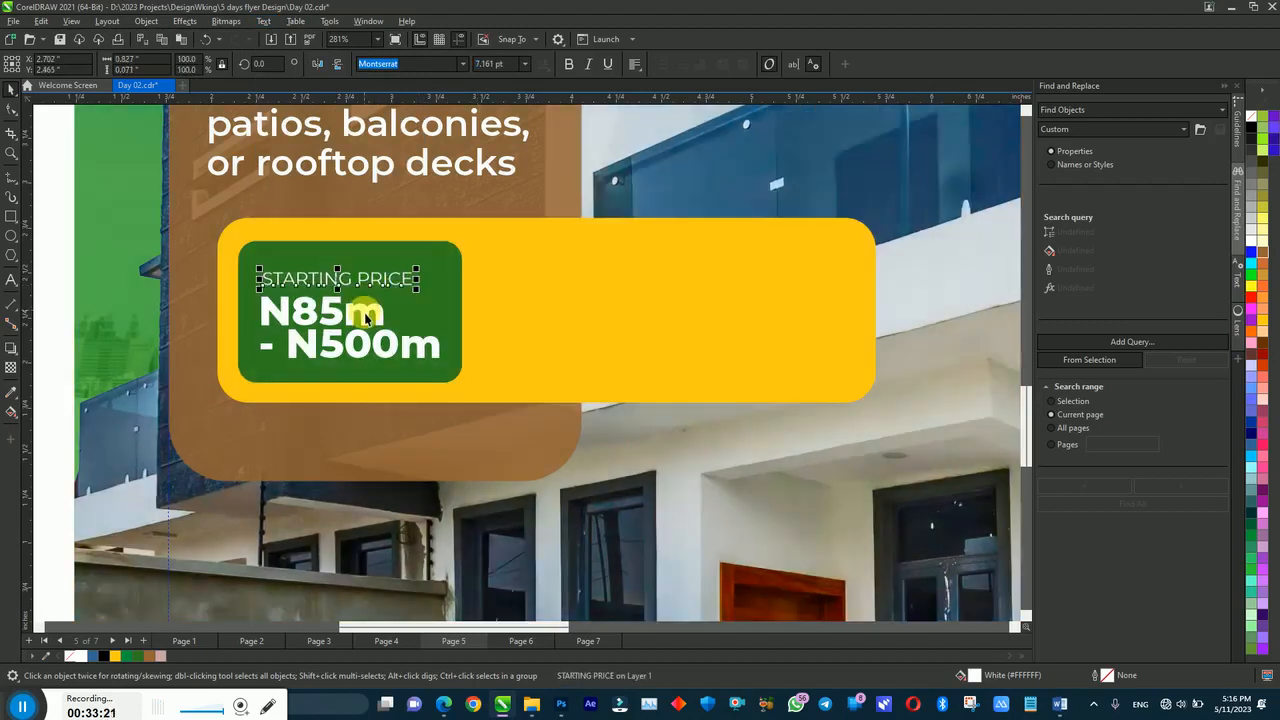
Step: Break STARTING PRICE before PRICE and move the price text beside it
shift+click(368, 314)
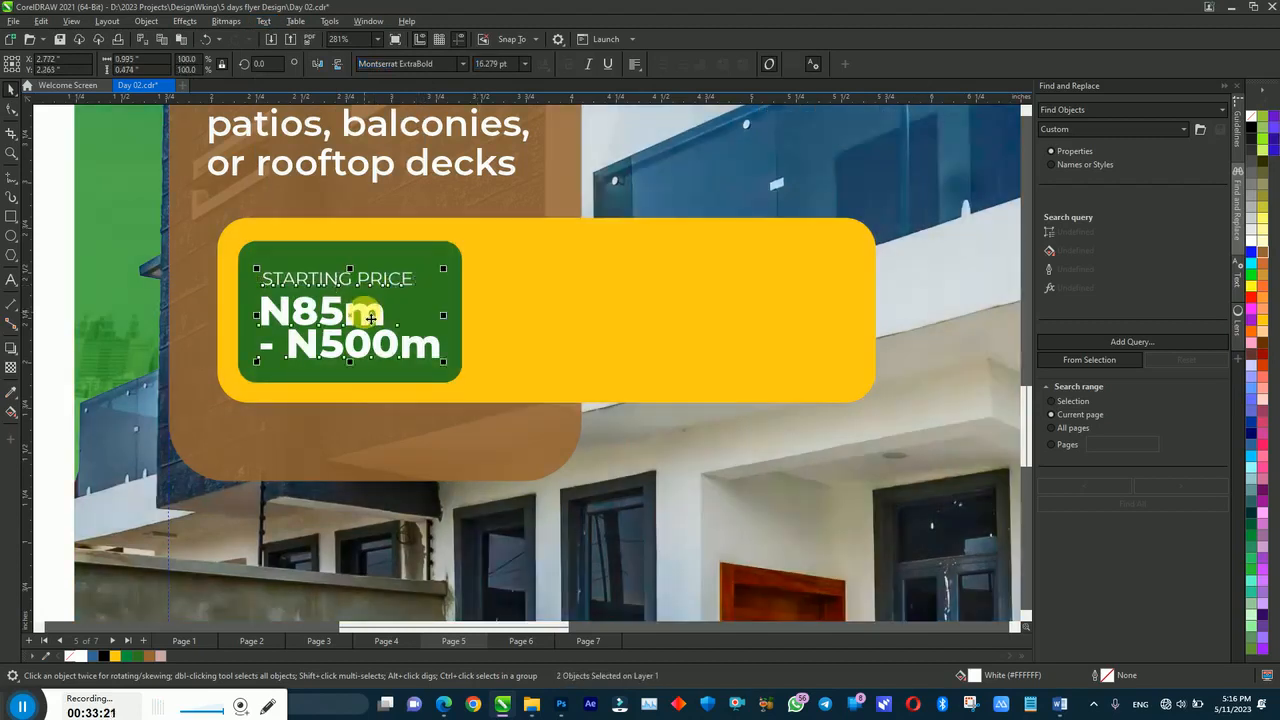
click(96, 266)
click(43, 256)
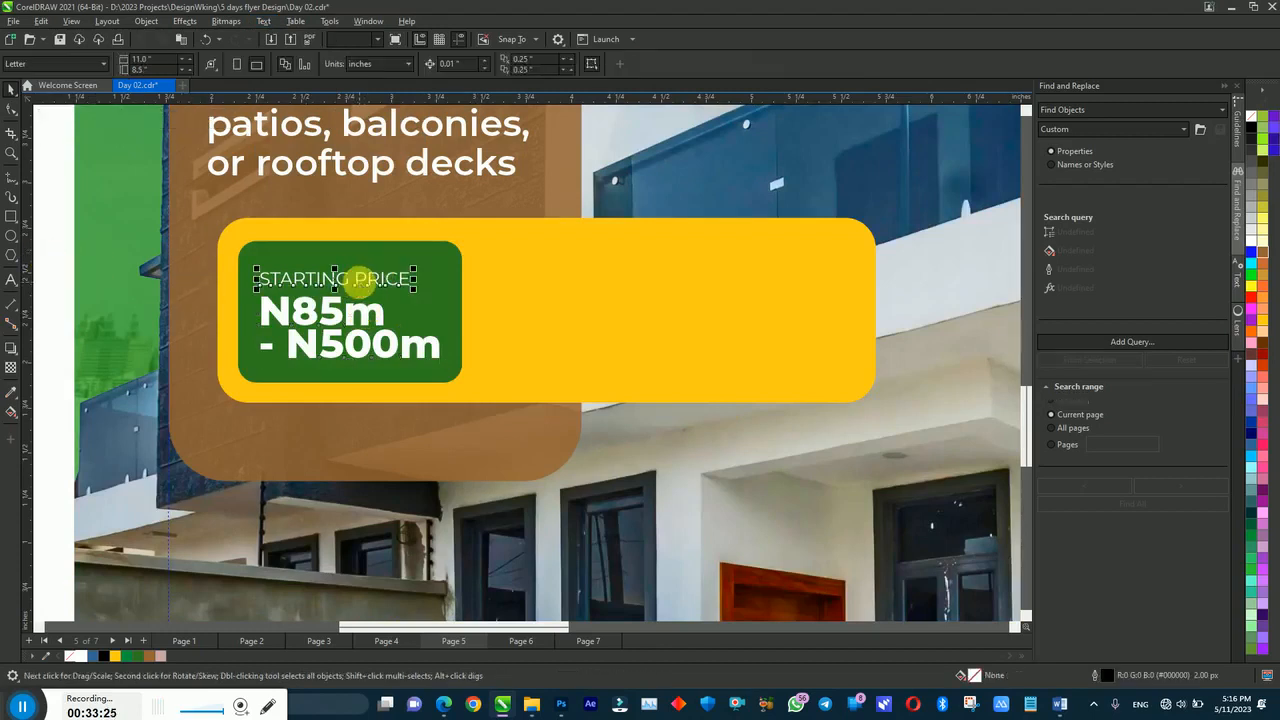
double_click(360, 281)
click(11, 107)
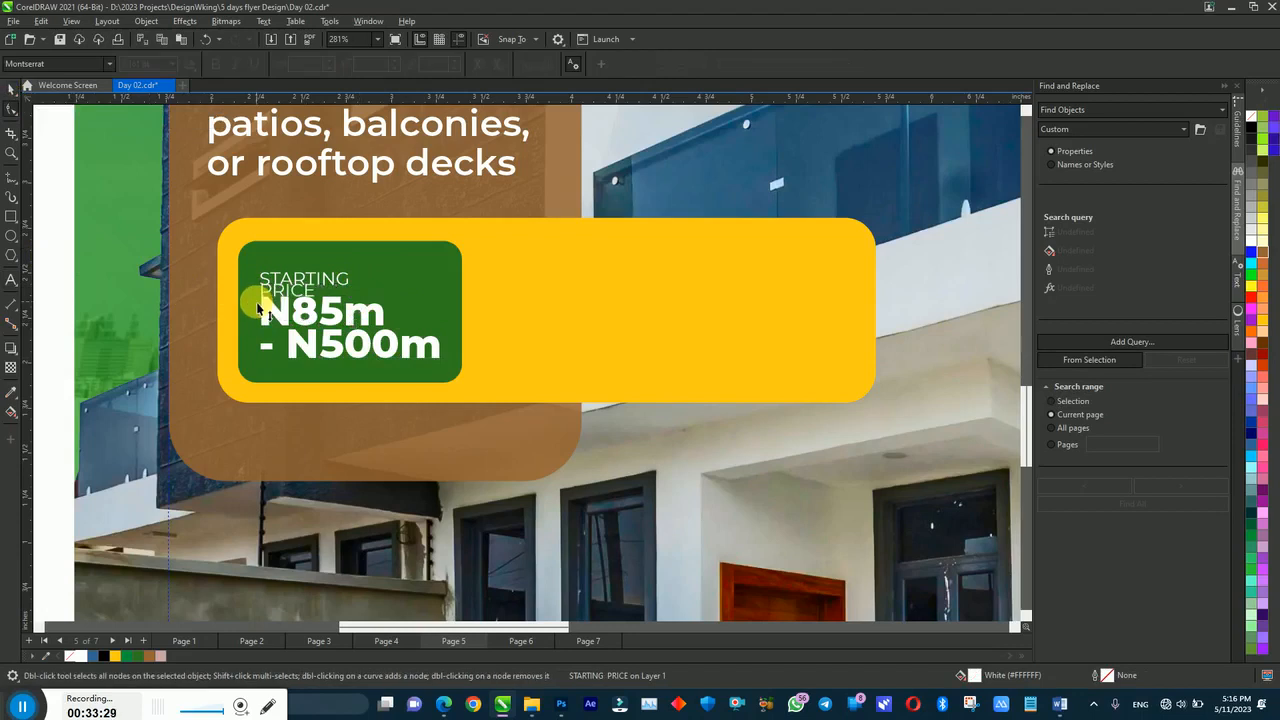
drag(308, 330, 454, 286)
Step: Right-align STARTING PRICE and nudge the price text slightly right
click(299, 284)
click(633, 64)
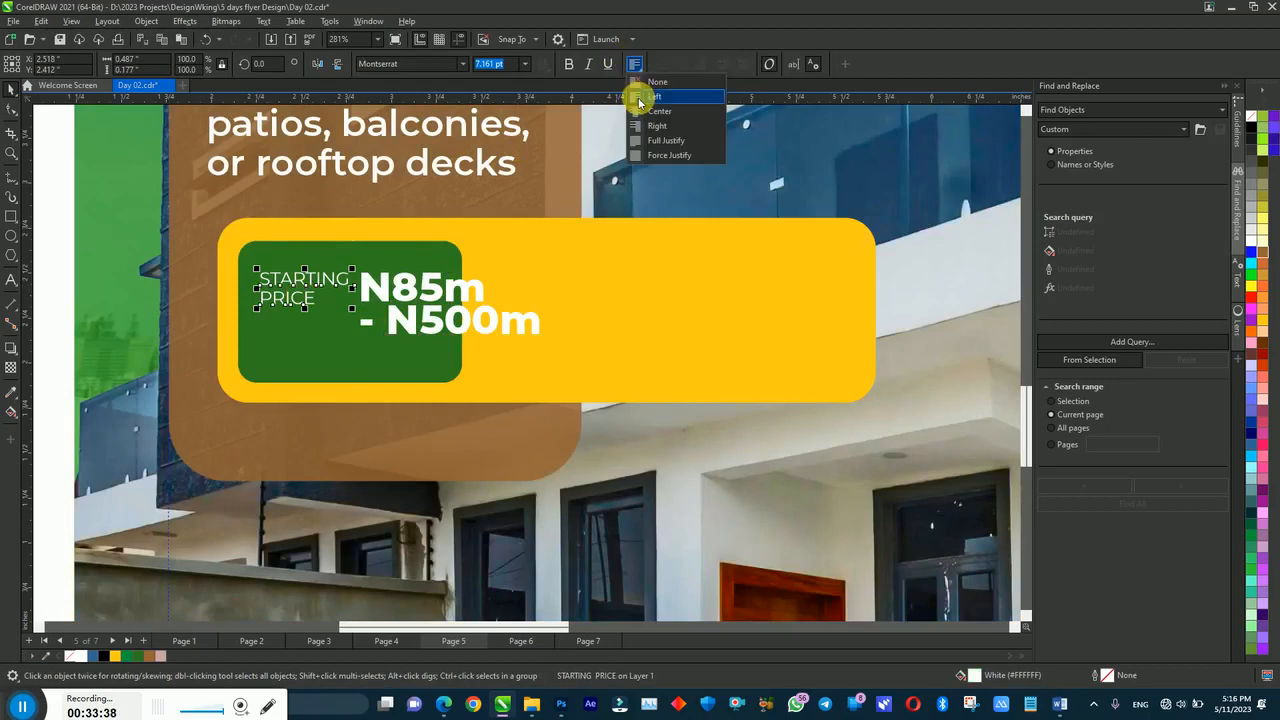
click(651, 130)
drag(385, 286, 386, 267)
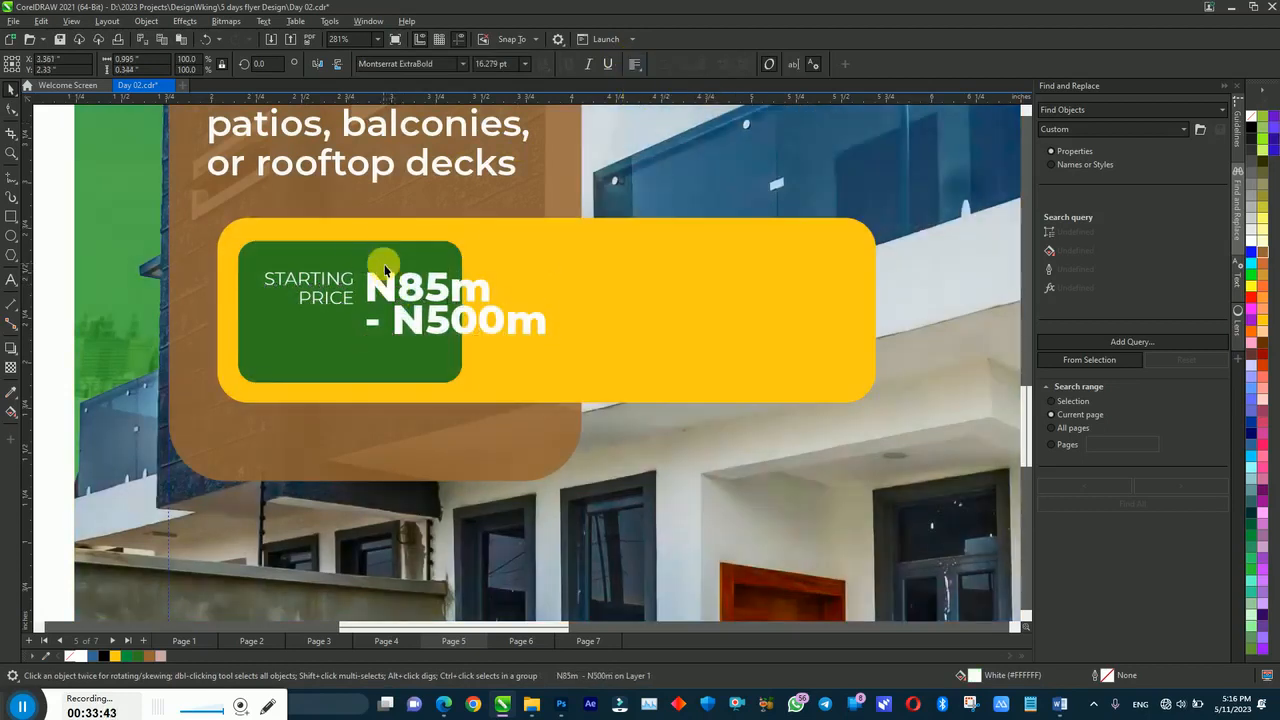
click(440, 350)
Step: Widen and shorten the green tag, then replace the price's dash with 'to'
drag(466, 318, 575, 323)
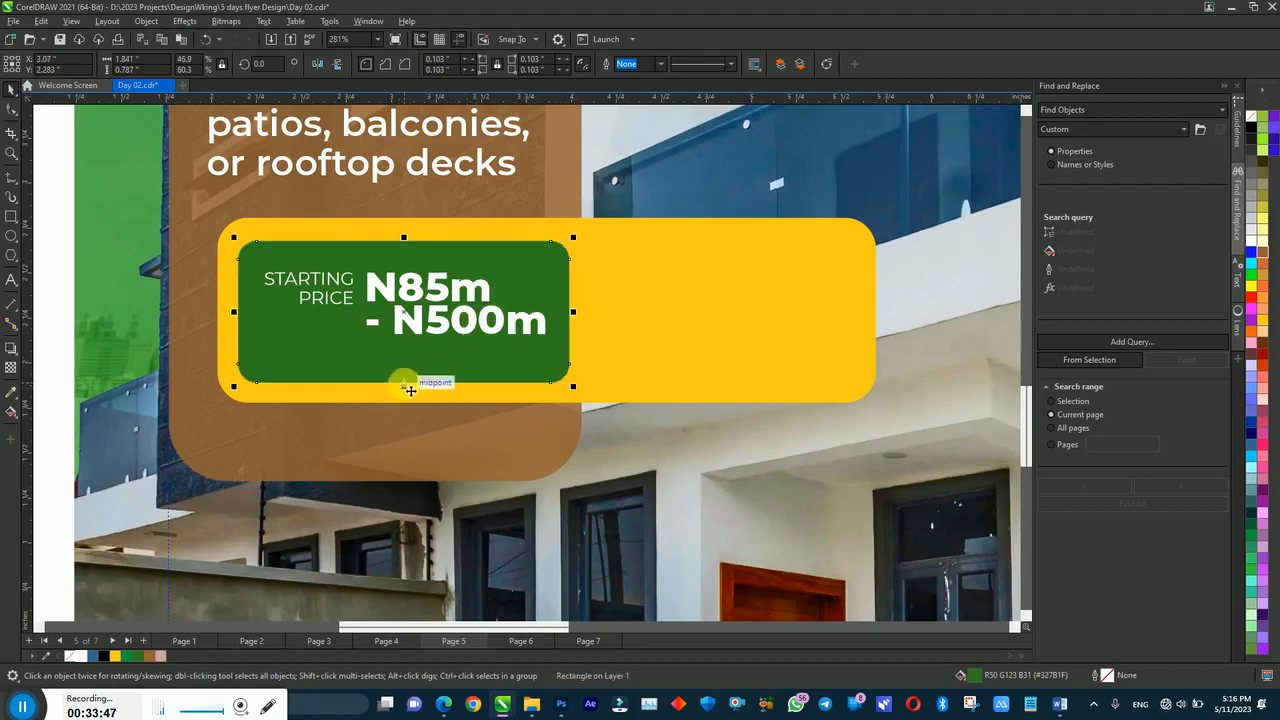
drag(404, 386, 401, 350)
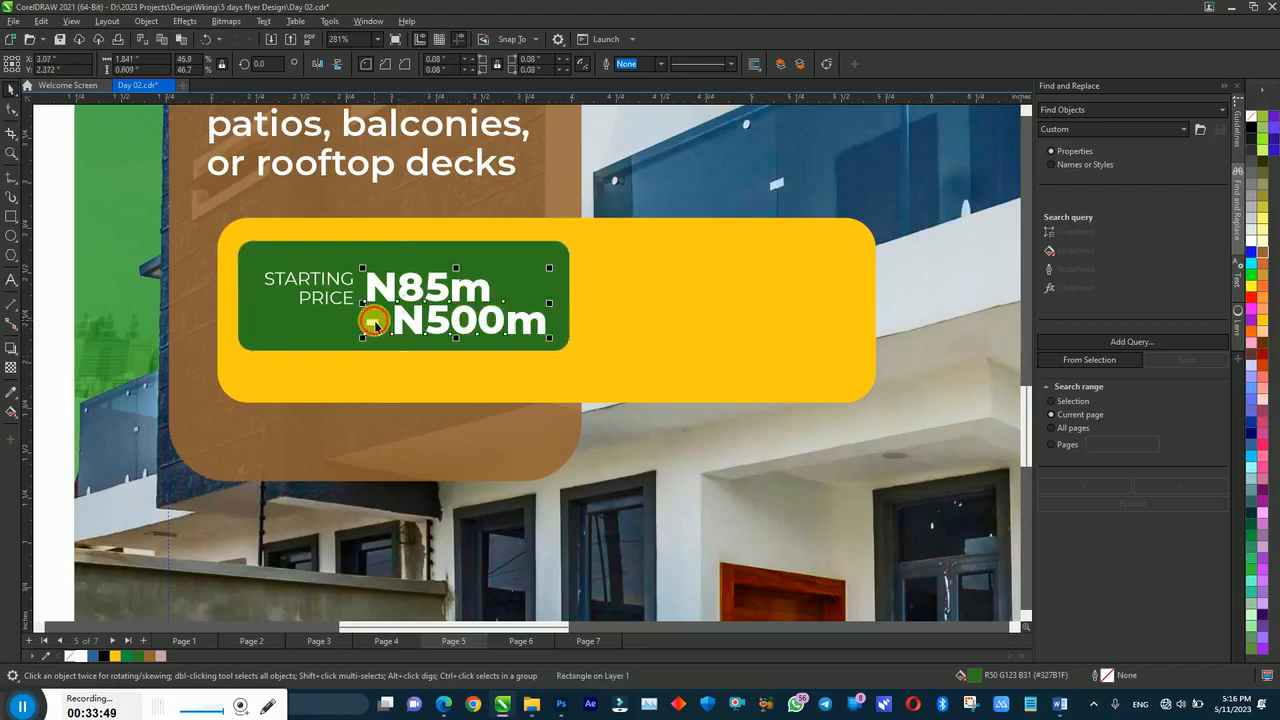
double_click(373, 322)
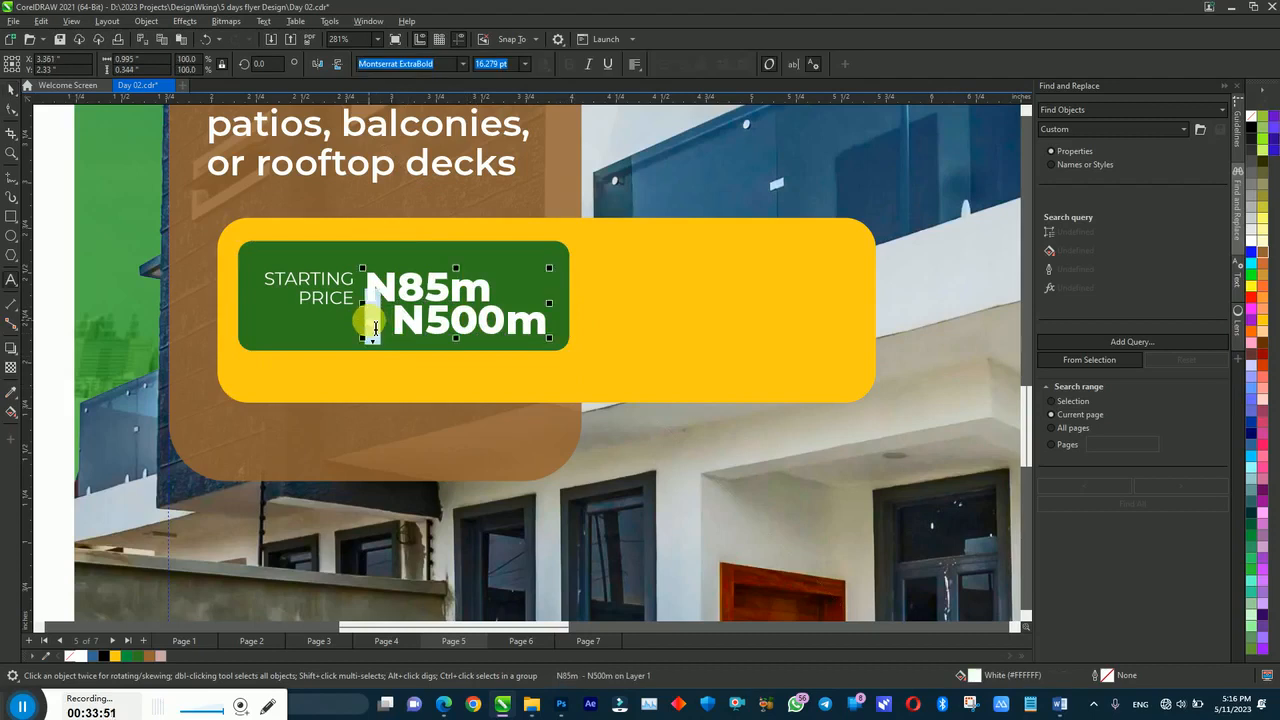
text(to)
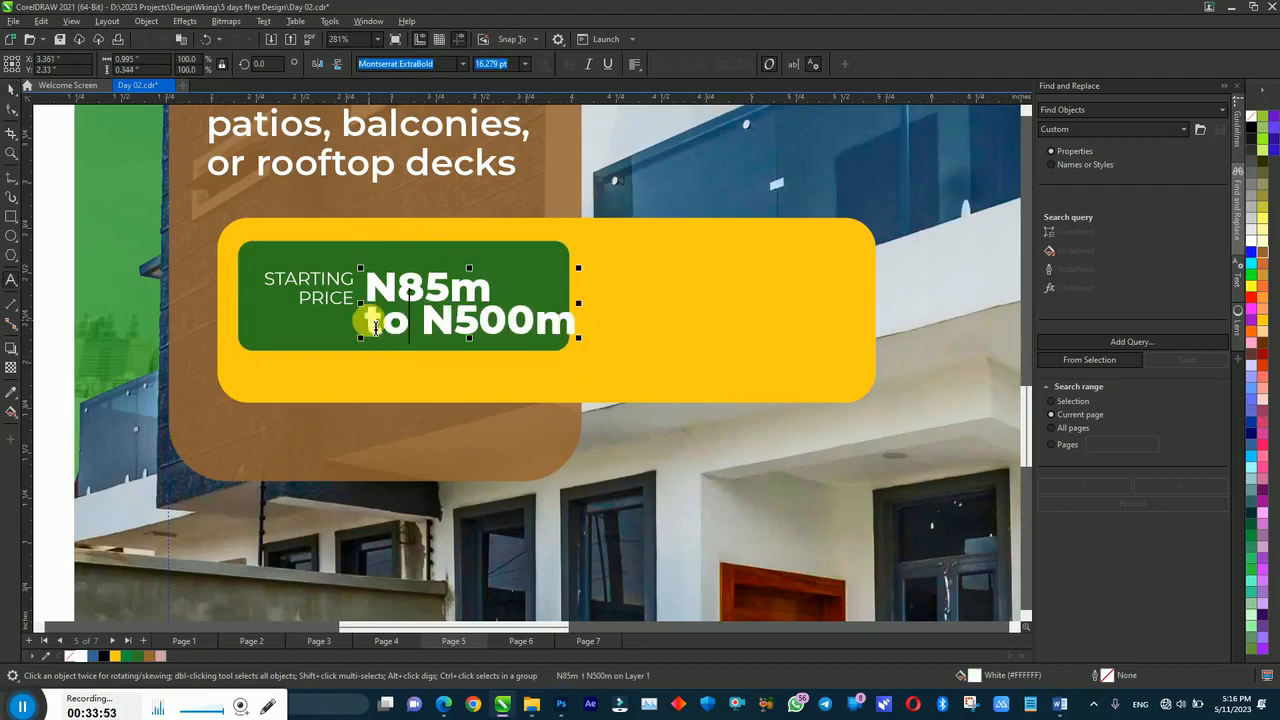
Step: Set the word 'to' to 8 pt and type 'from' after PRICE
double_click(375, 327)
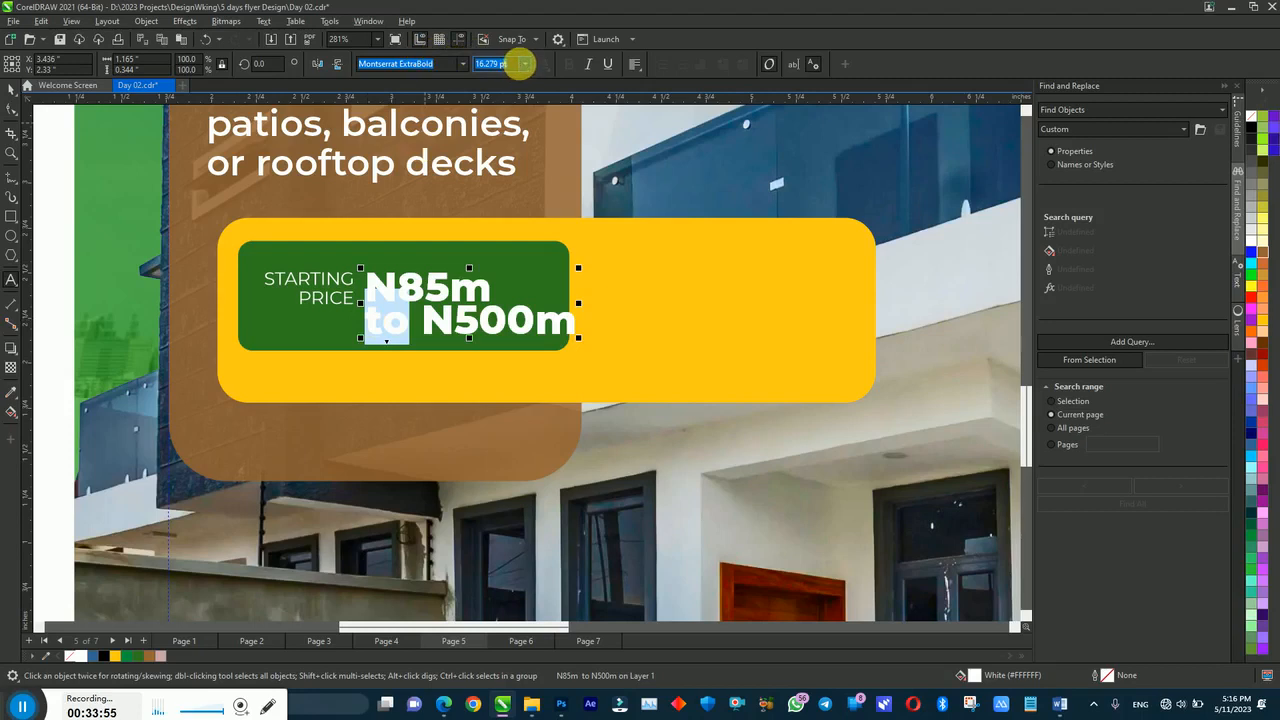
click(524, 63)
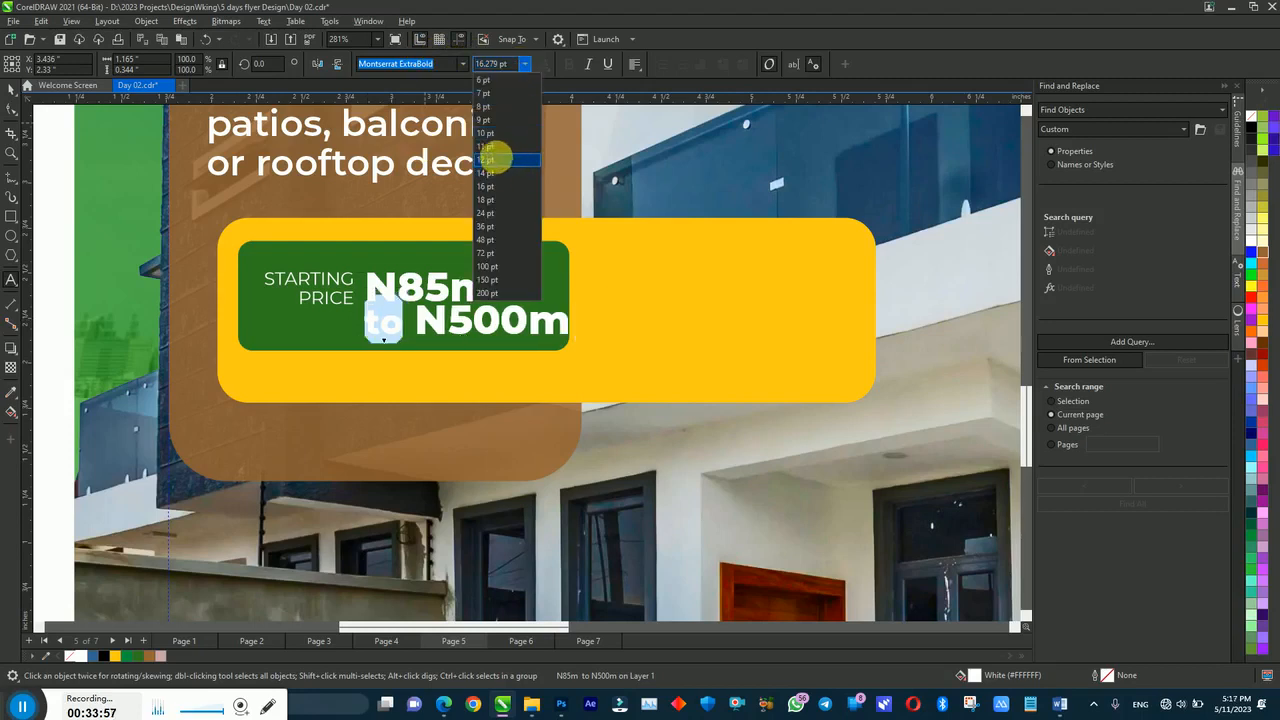
click(489, 106)
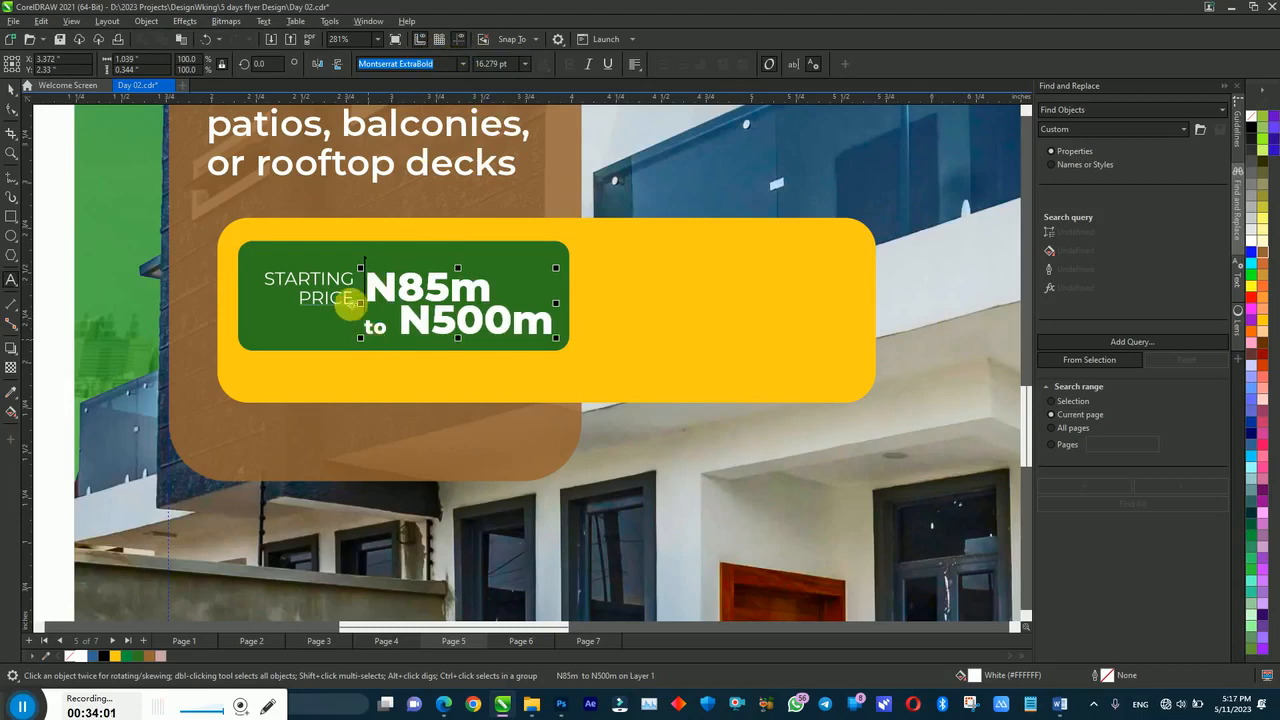
click(355, 302)
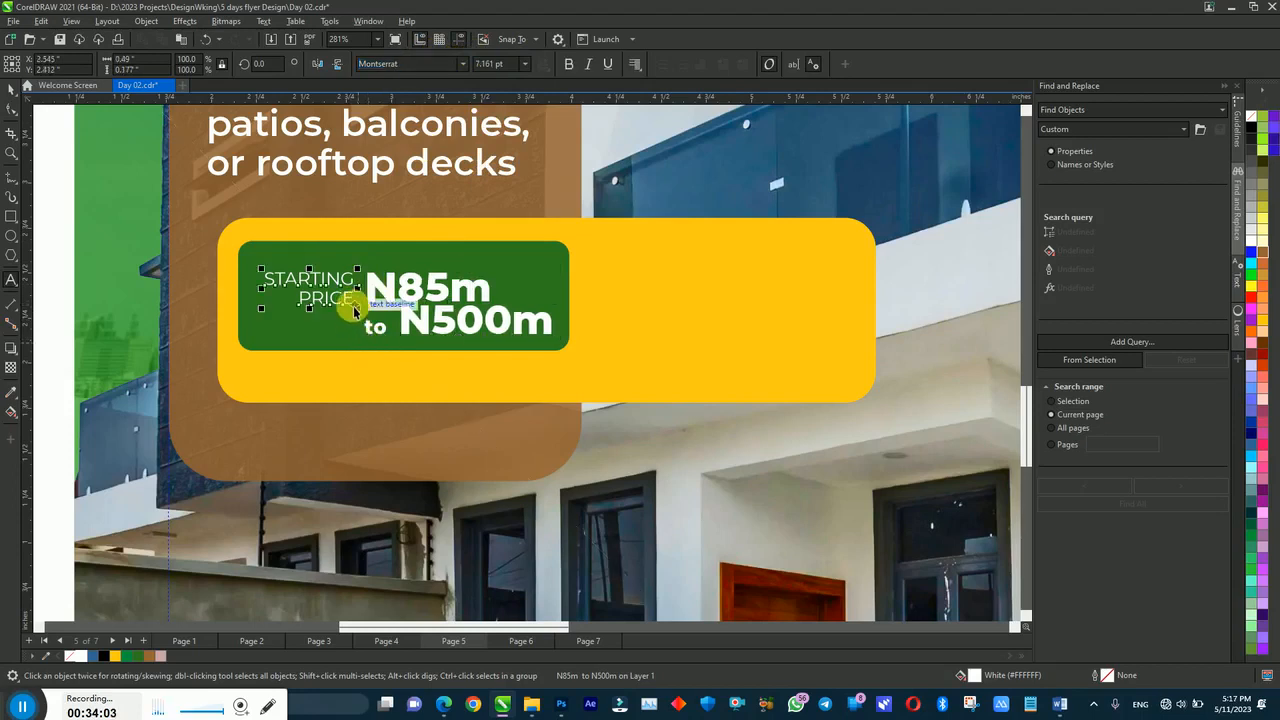
text(fro,)
text(m)
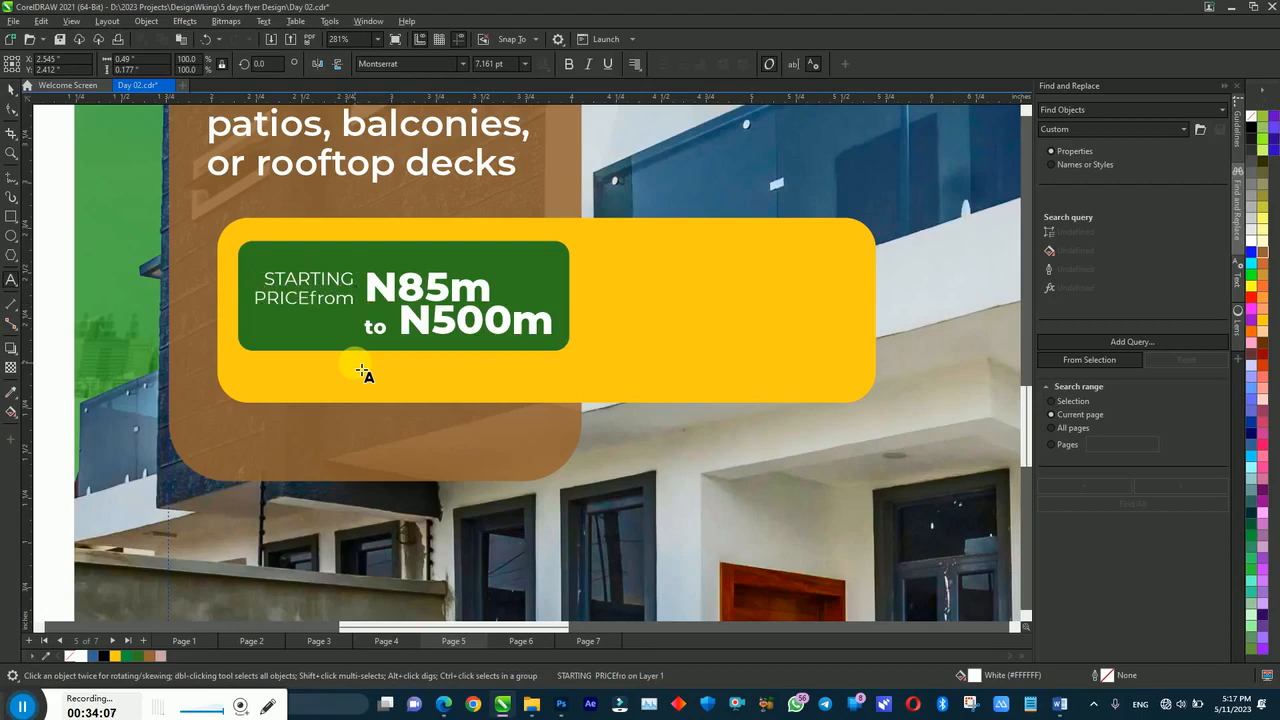
Step: Change the word 'from' to UPPERCASE via Text > Change Case
drag(311, 297, 369, 310)
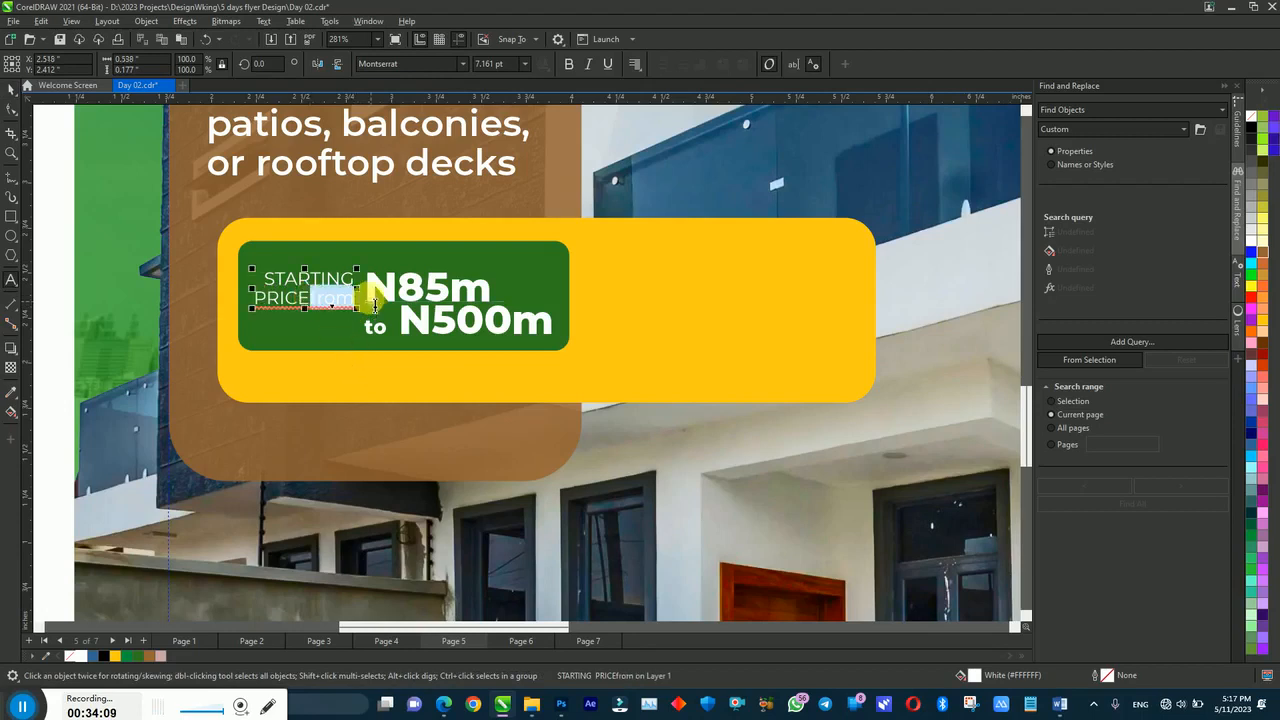
click(264, 21)
click(312, 300)
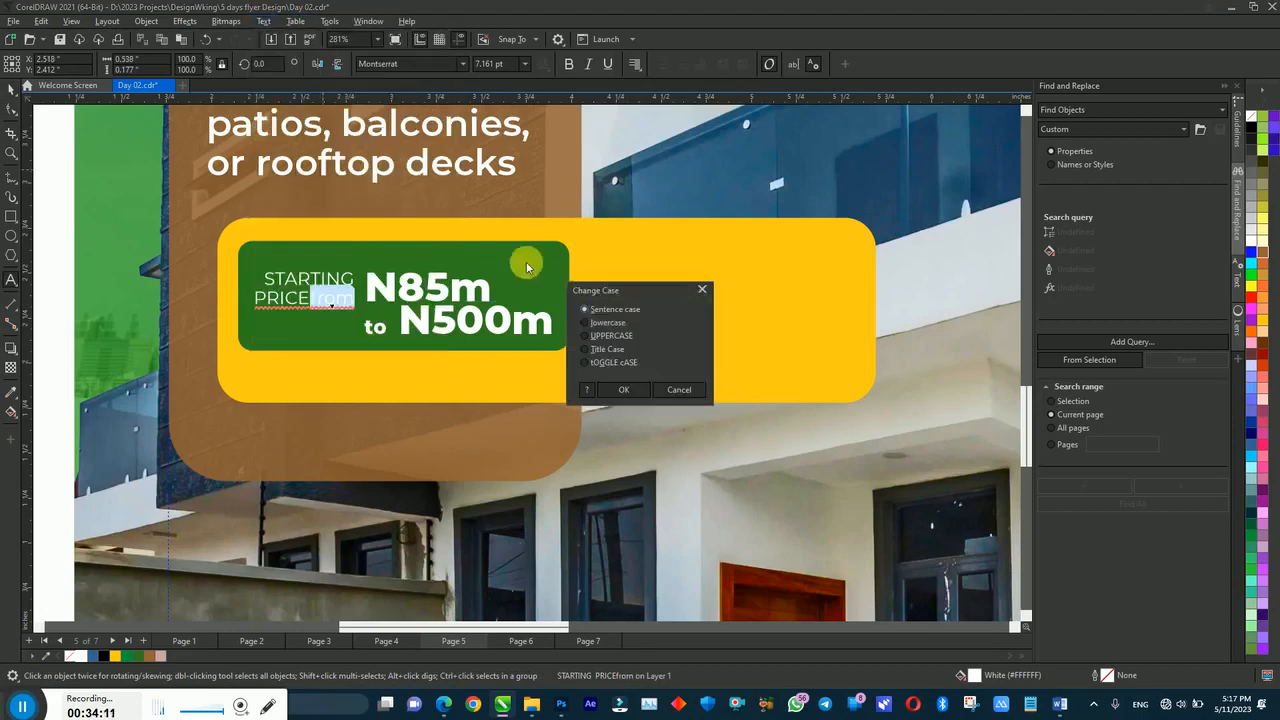
click(585, 325)
click(617, 392)
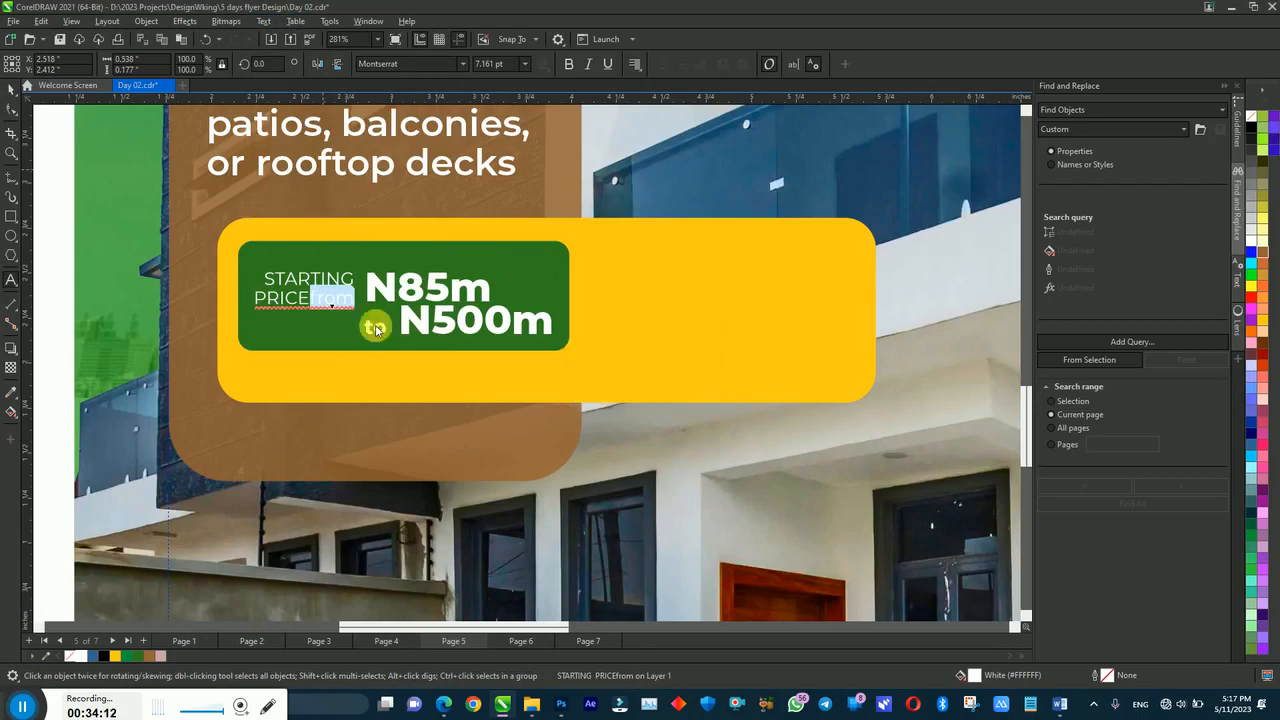
click(305, 306)
Step: Shrink the STARTING PRICE FROM label and tighten its line spacing
click(233, 331)
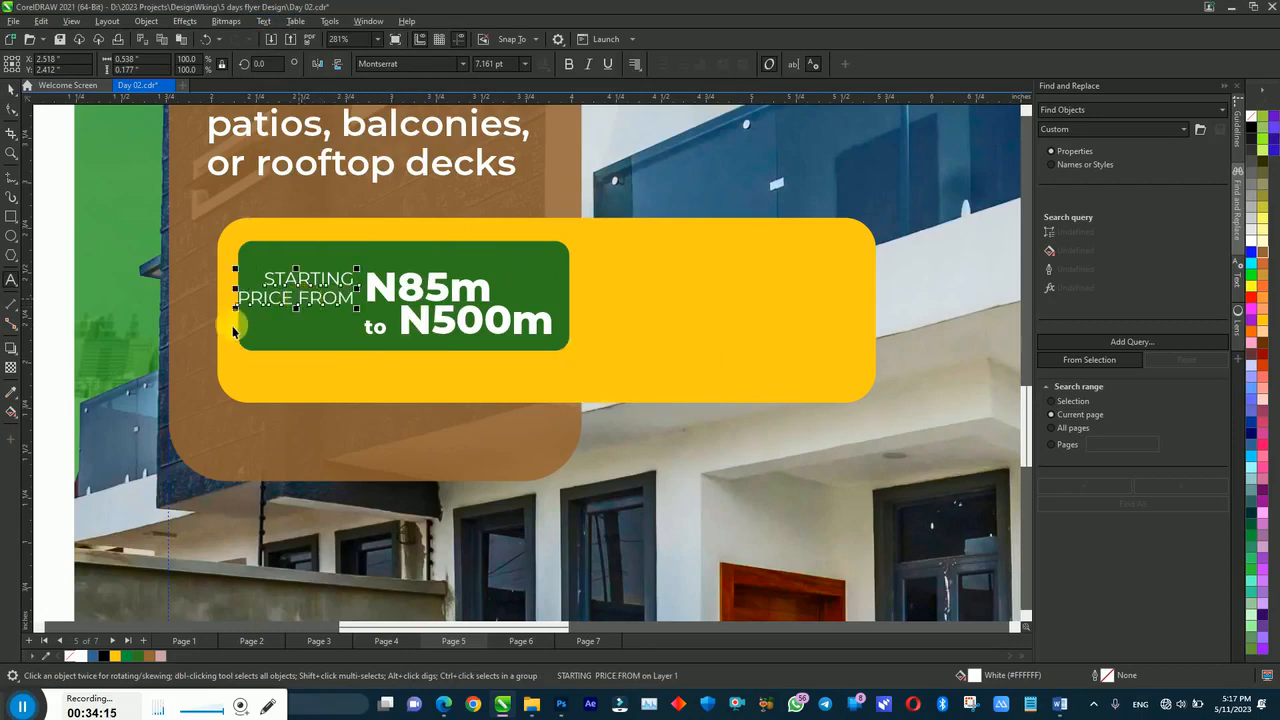
drag(237, 311, 262, 313)
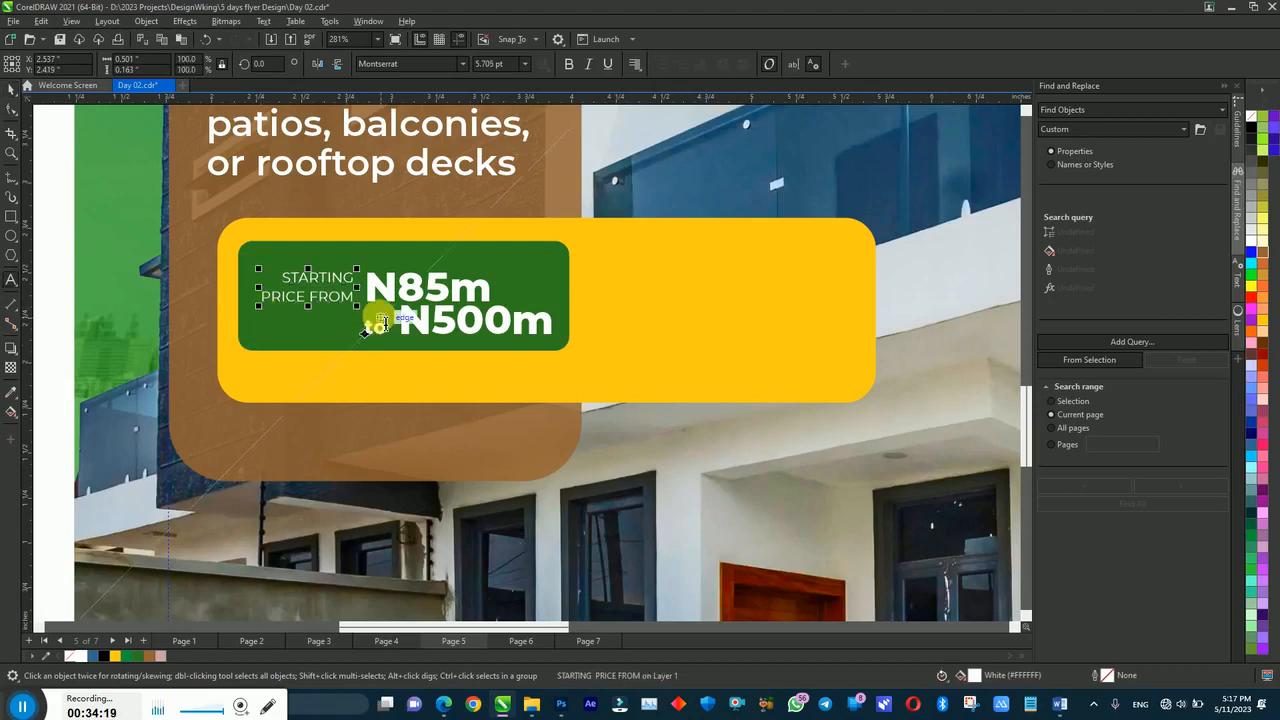
click(10, 108)
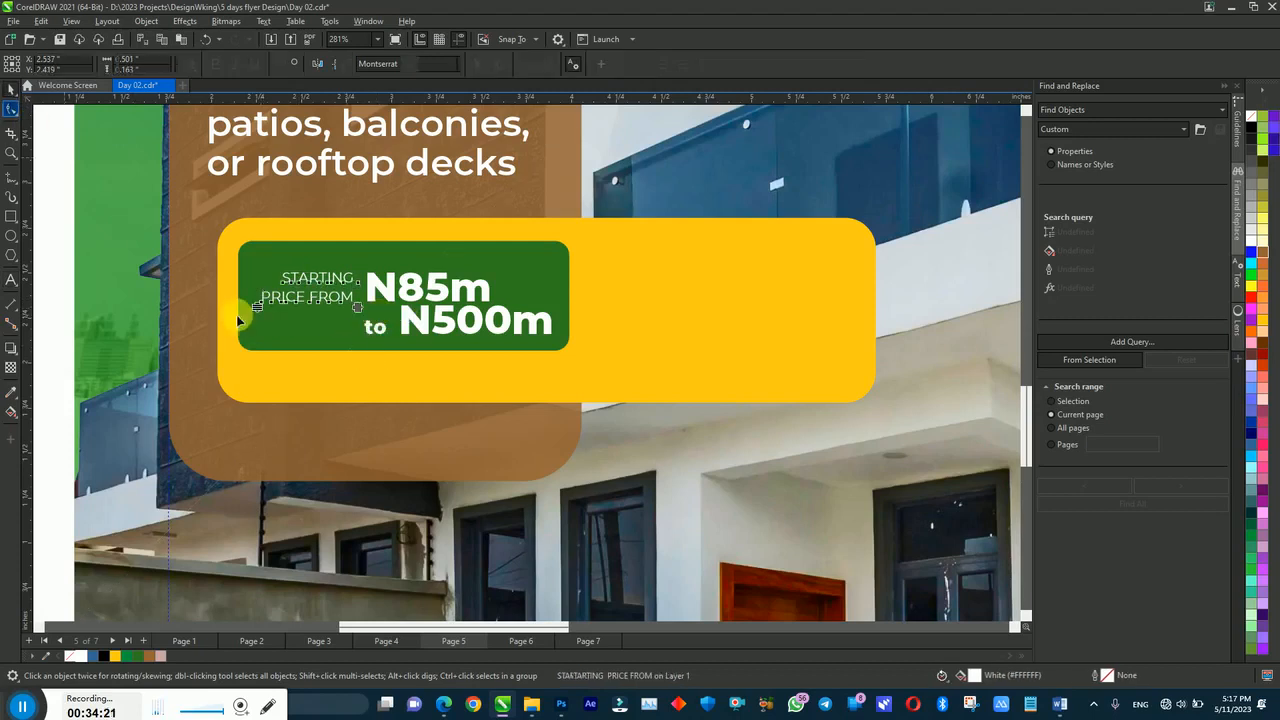
drag(257, 304, 257, 301)
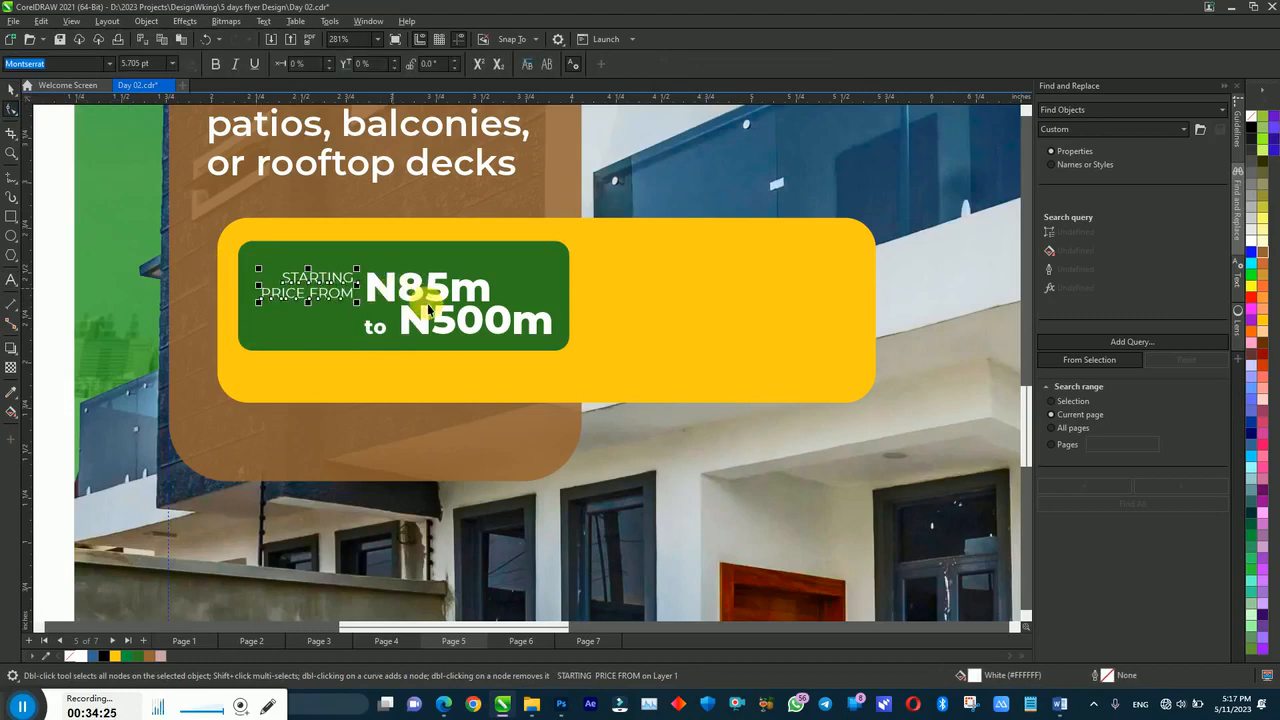
key(space)
Step: Raise the small 'to' between N85m and N500m and remove the extra space
click(423, 296)
double_click(385, 326)
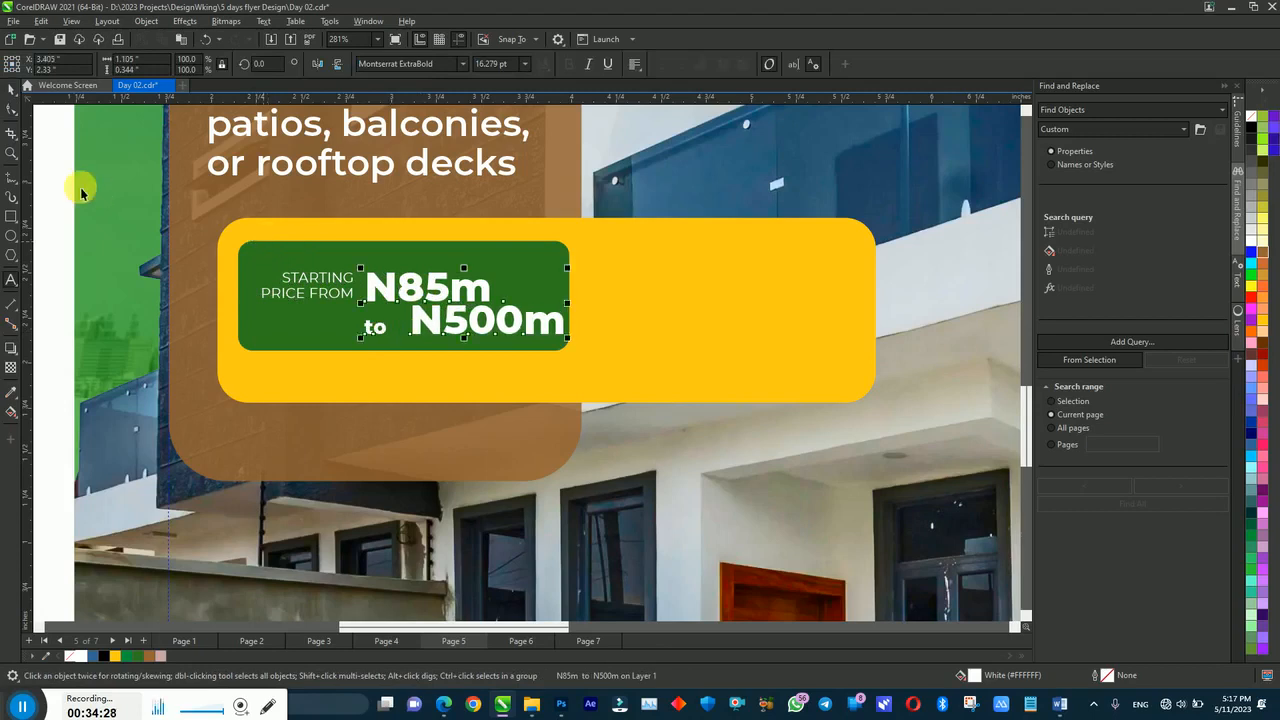
click(12, 107)
drag(392, 350, 394, 352)
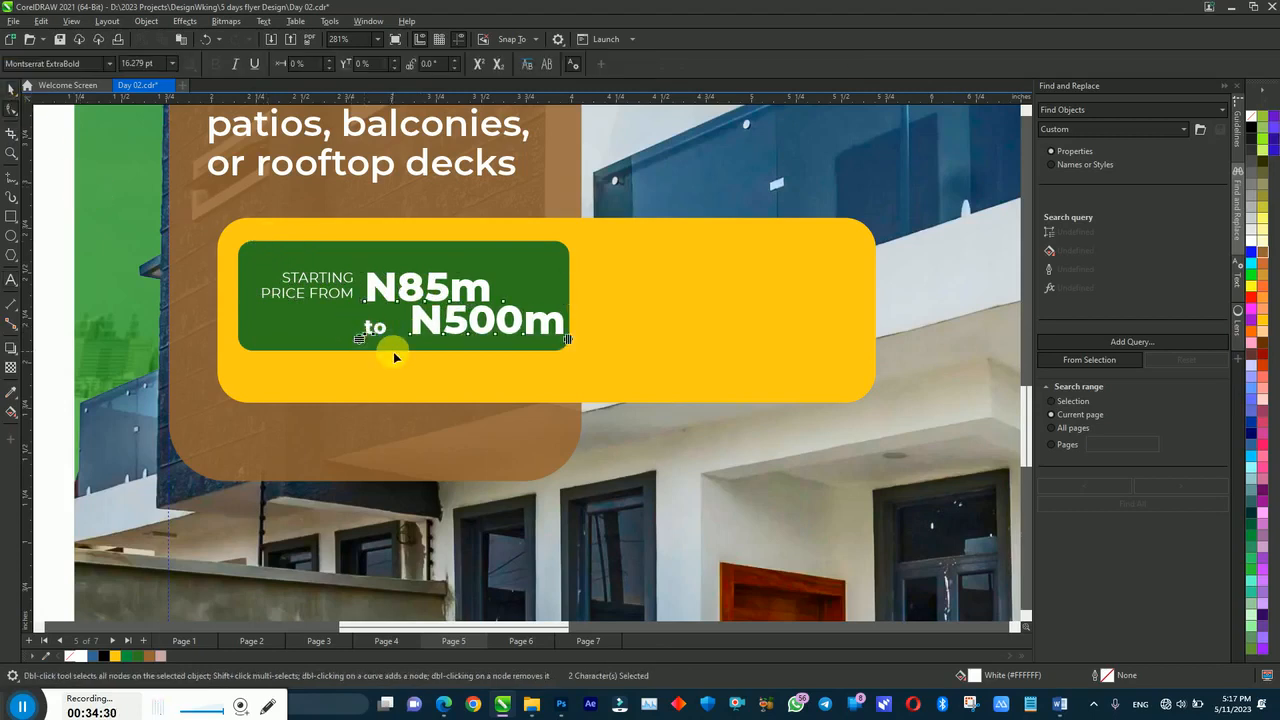
key(Up)
key(Up)
key(Up)
key(ctrl+z)
key(space)
double_click(408, 330)
key(BackSpace)
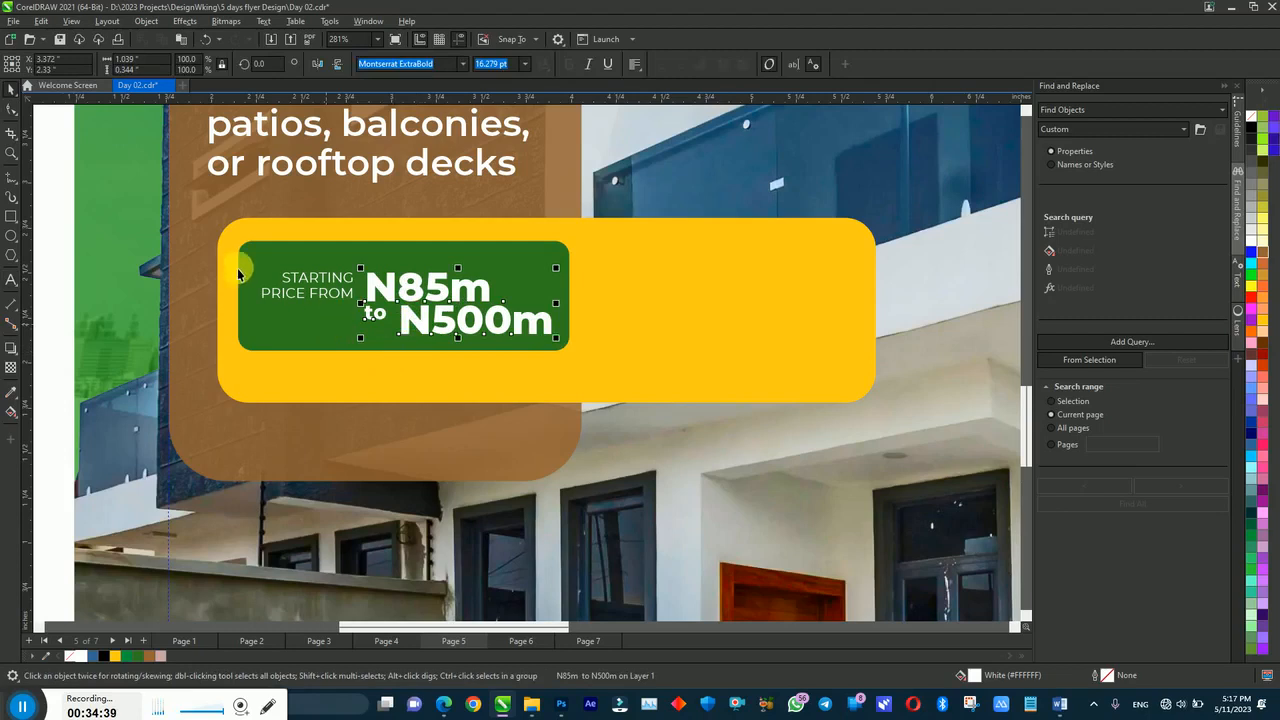
drag(51, 236, 441, 378)
drag(567, 371, 563, 377)
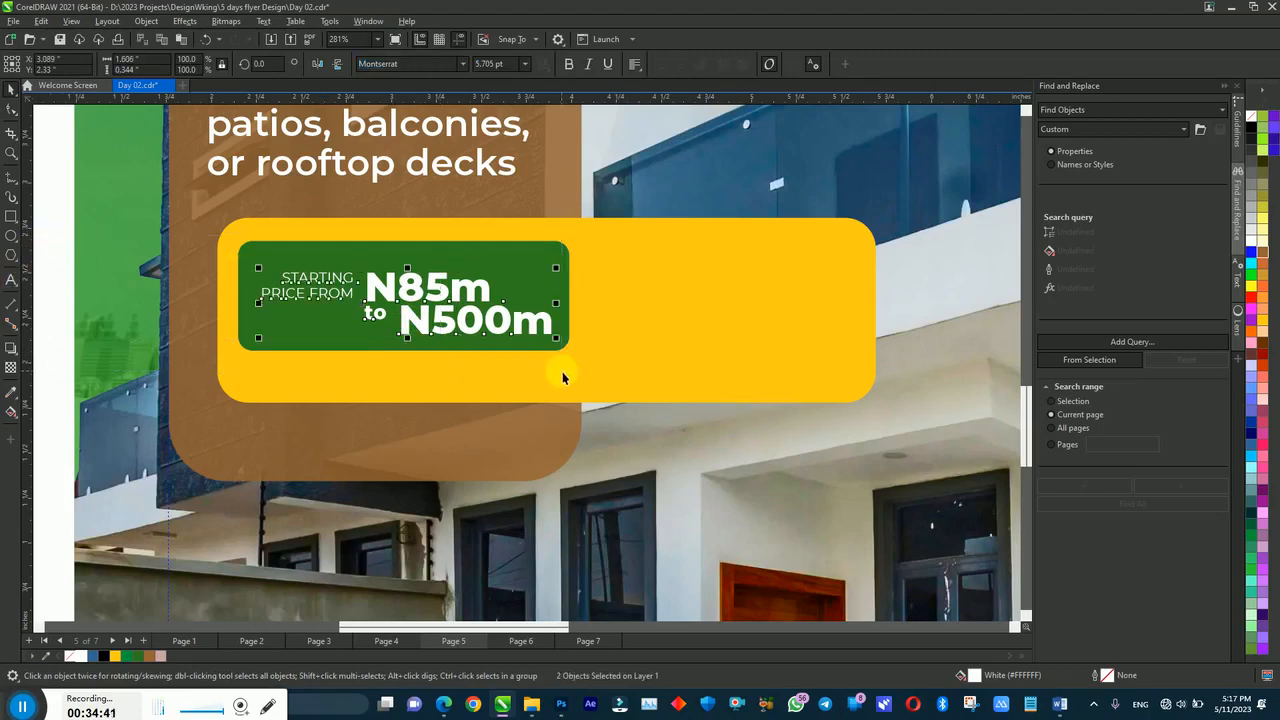
Step: Centre the price text in the green tag (E, C) and duplicate the tag to the right
key(e)
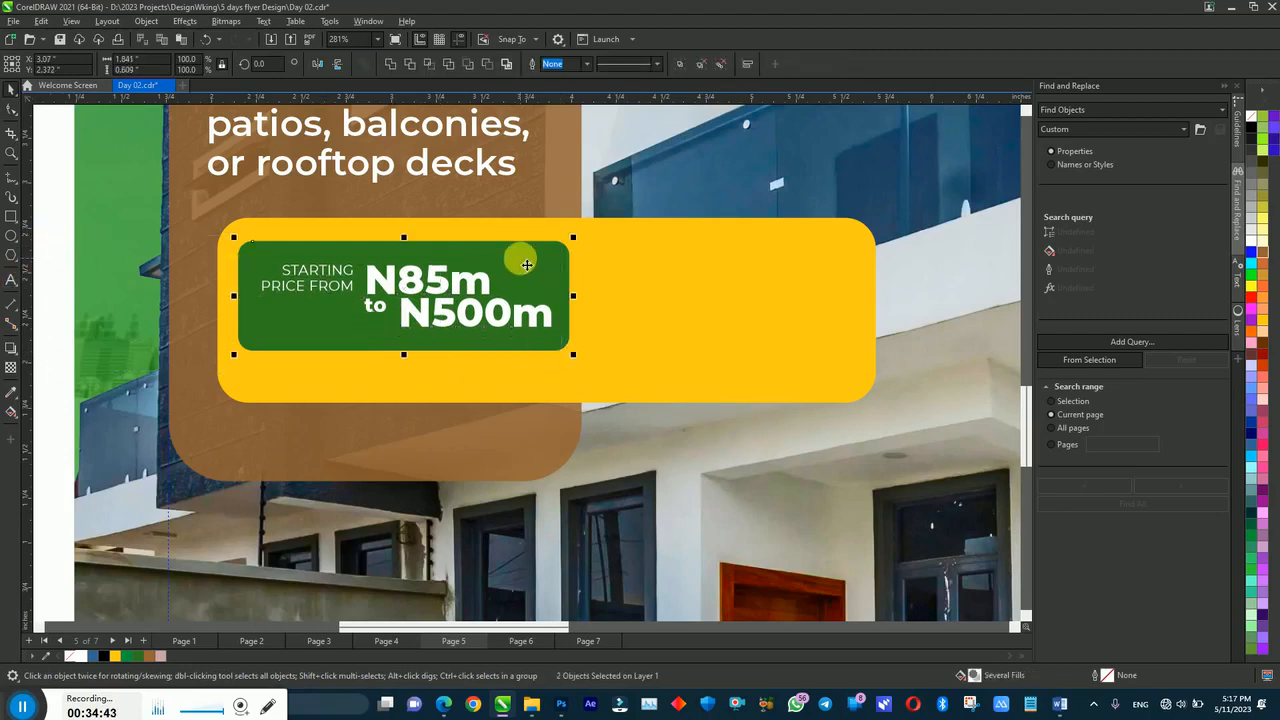
key(c)
click(116, 299)
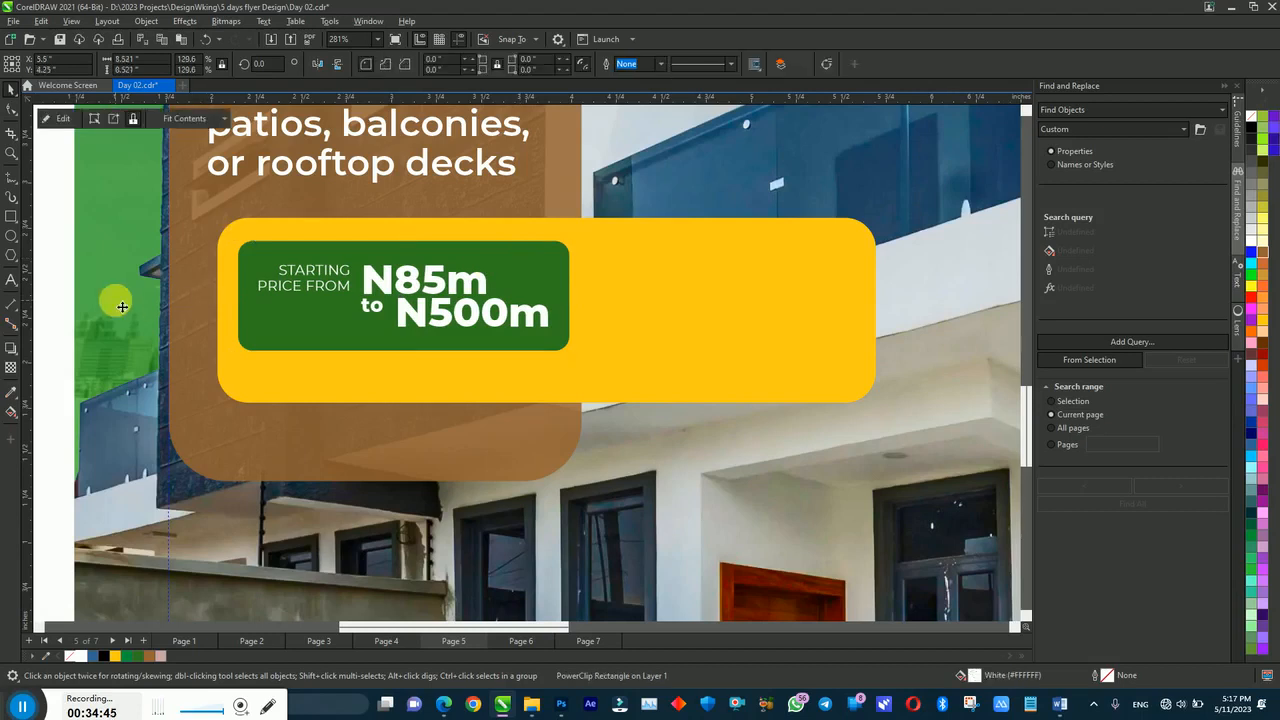
click(527, 288)
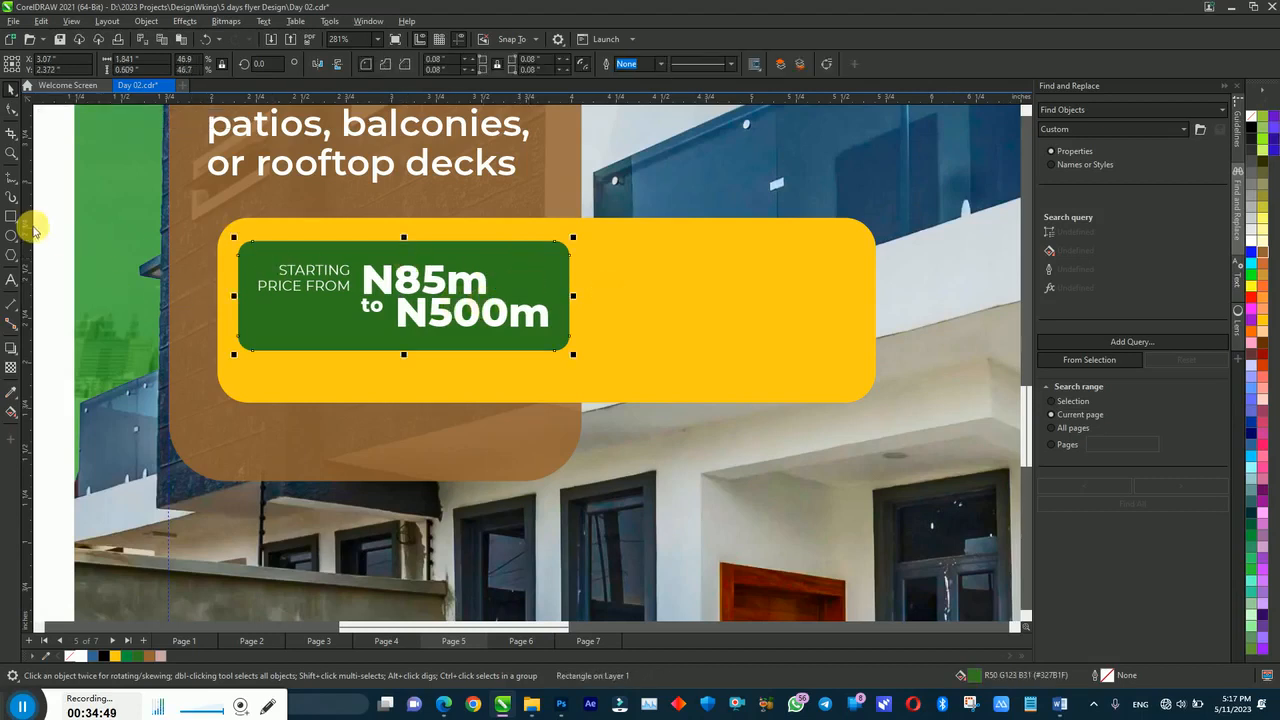
drag(503, 311, 841, 342)
Step: Make the yellow box taller and stack the copied tag left-aligned below the first
click(590, 400)
drag(548, 394, 566, 571)
click(642, 262)
drag(735, 298, 443, 472)
key(ctrl+z)
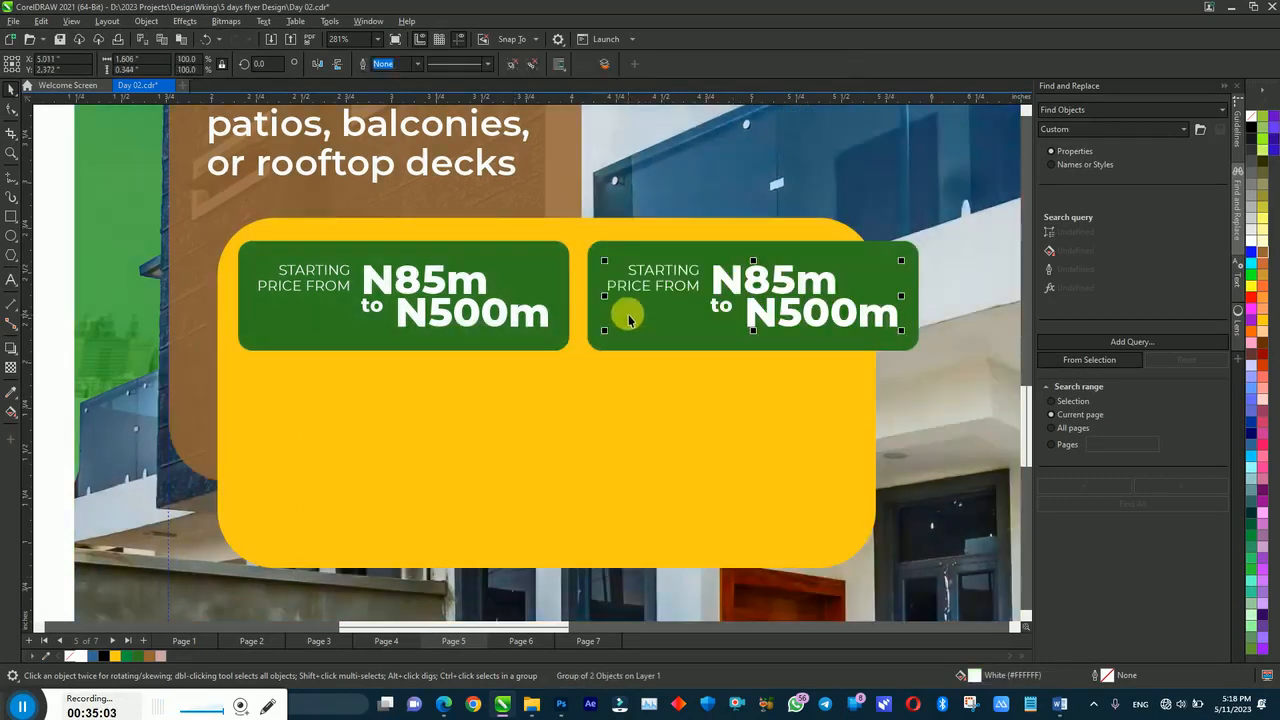
shift+click(605, 259)
drag(687, 277, 340, 399)
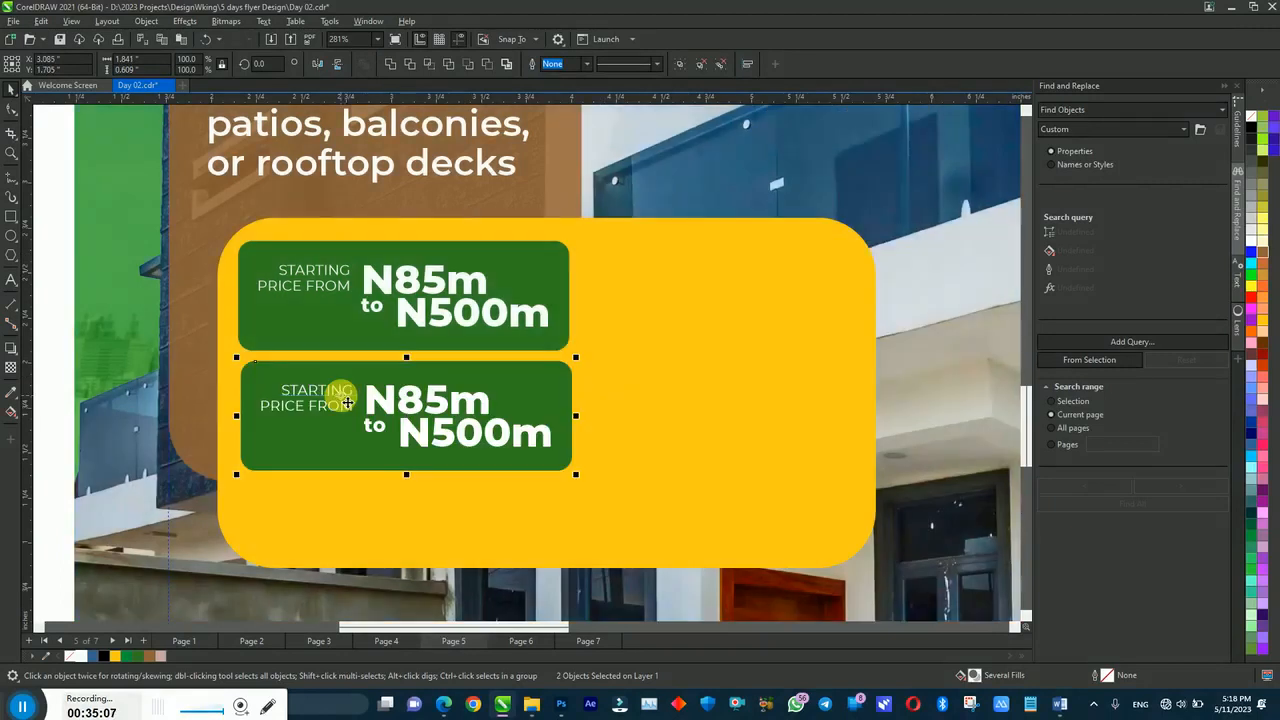
shift+click(323, 326)
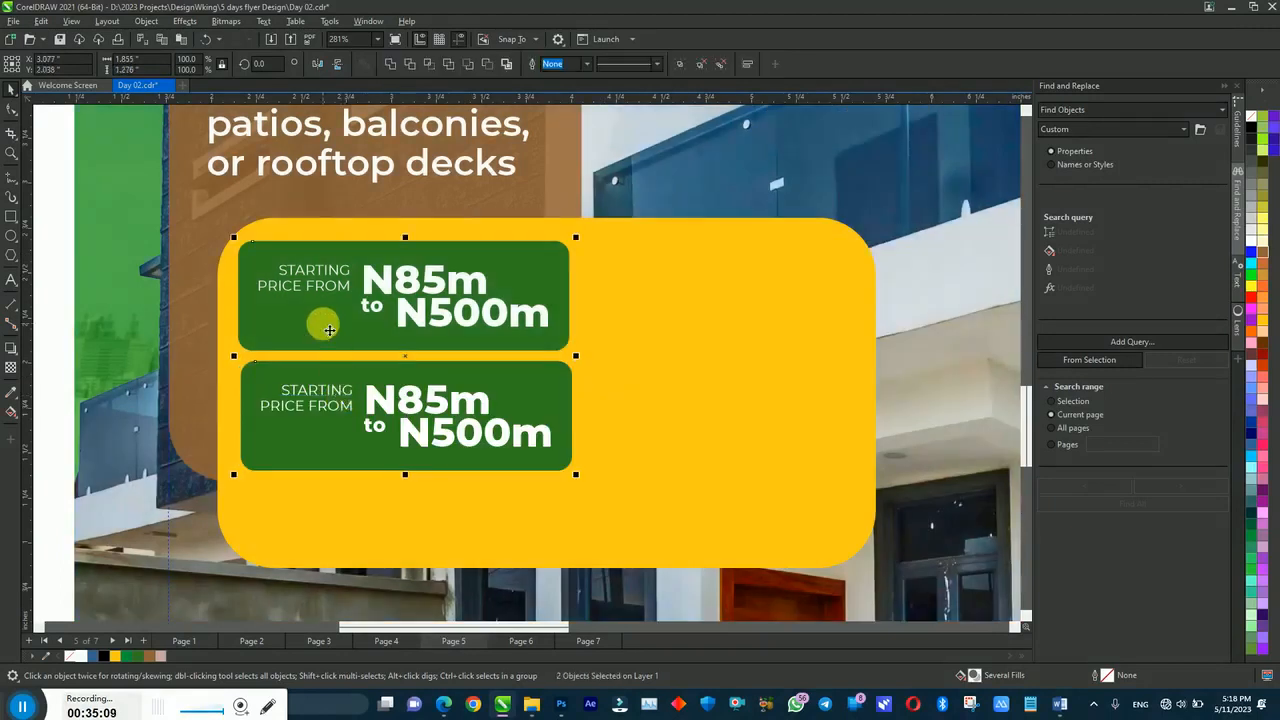
key(l)
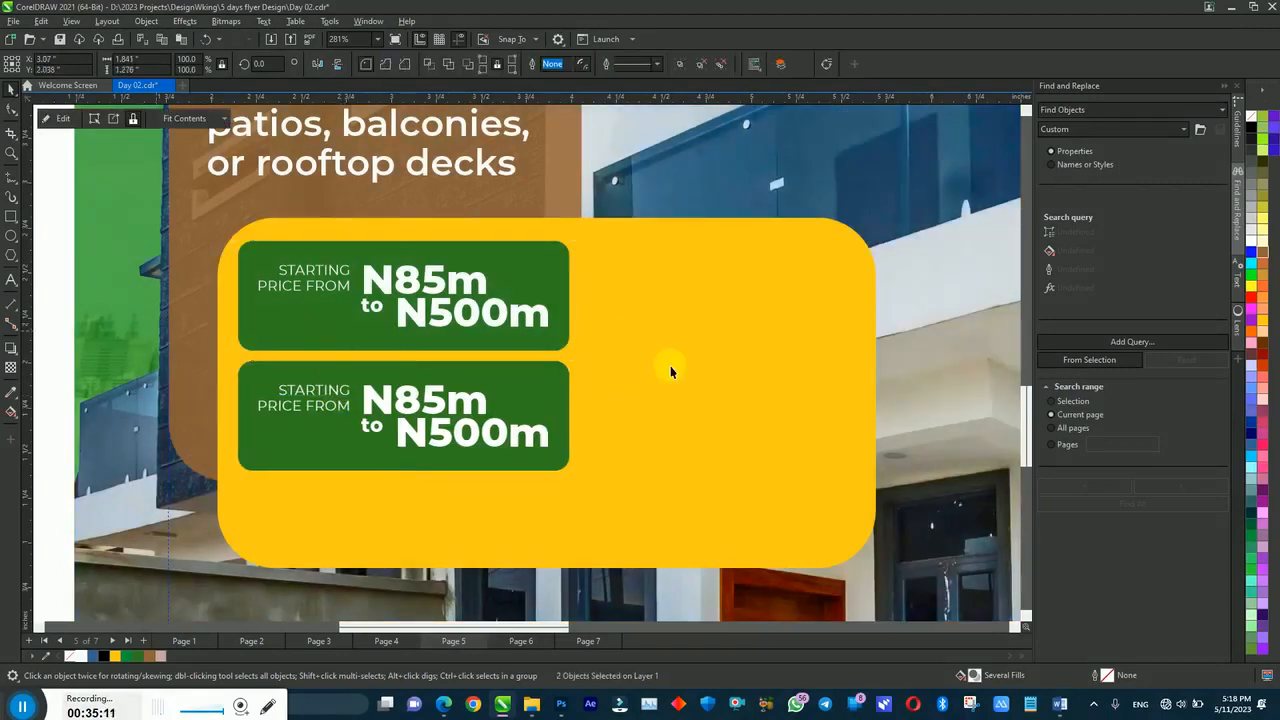
Step: Narrow the yellow box around both tags and make its corners less rounded
click(675, 365)
drag(881, 389, 697, 383)
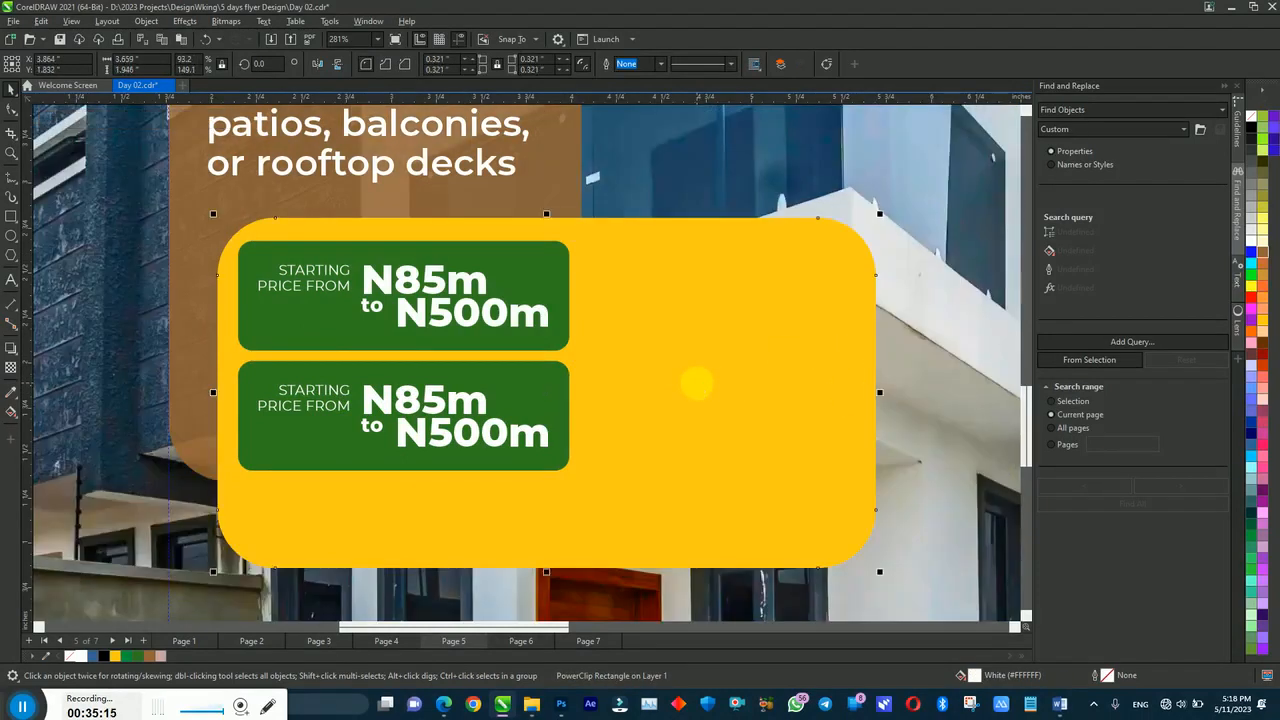
key(ctrl+z)
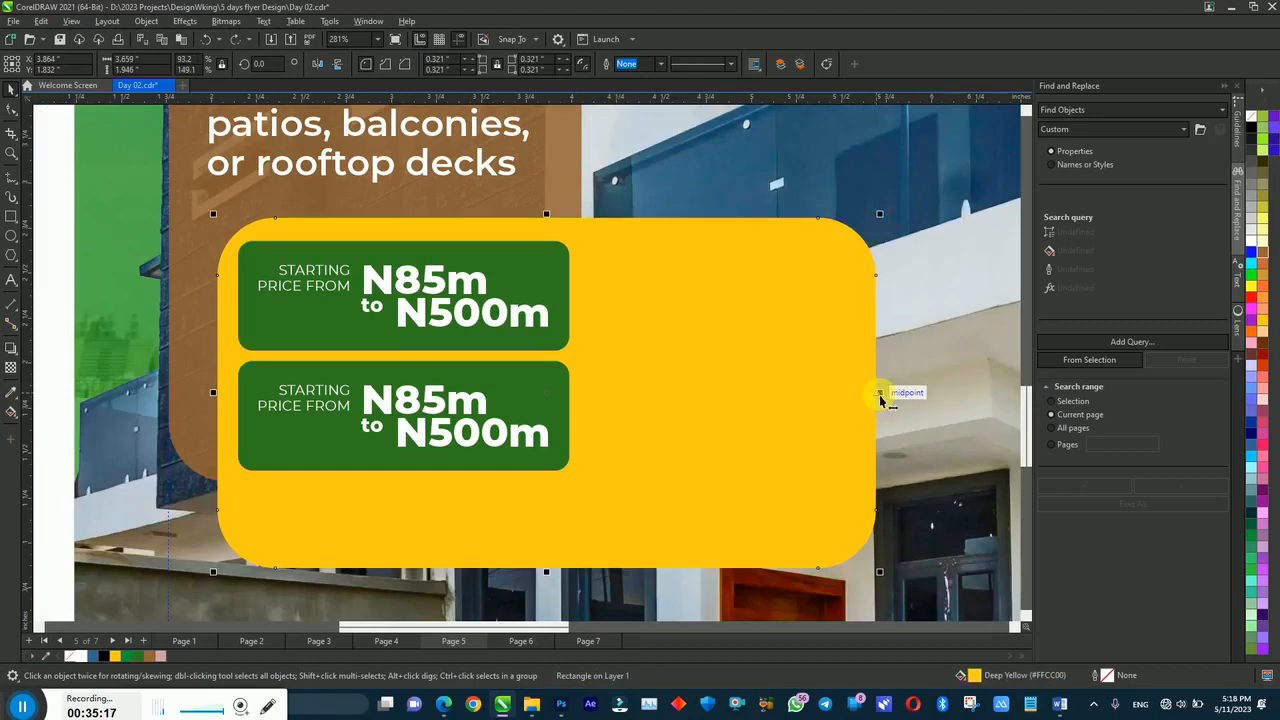
drag(879, 393, 621, 432)
click(10, 110)
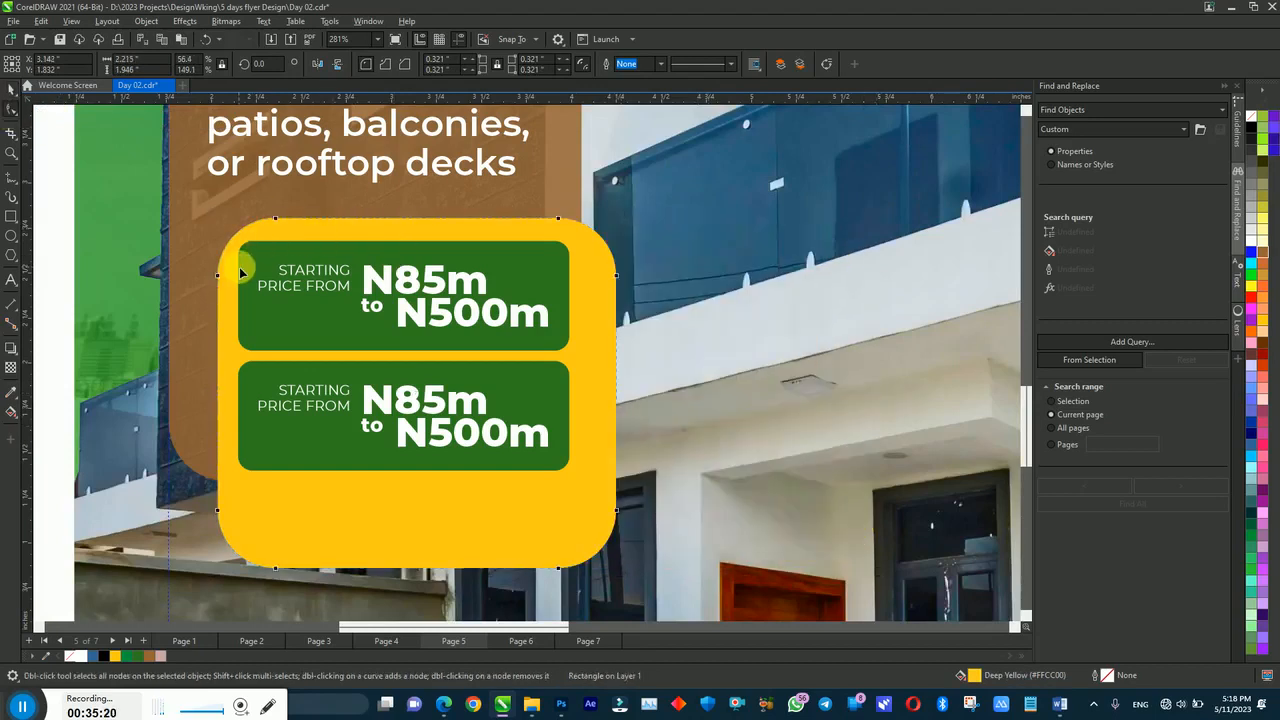
drag(221, 278, 212, 250)
key(space)
key(shift+F4)
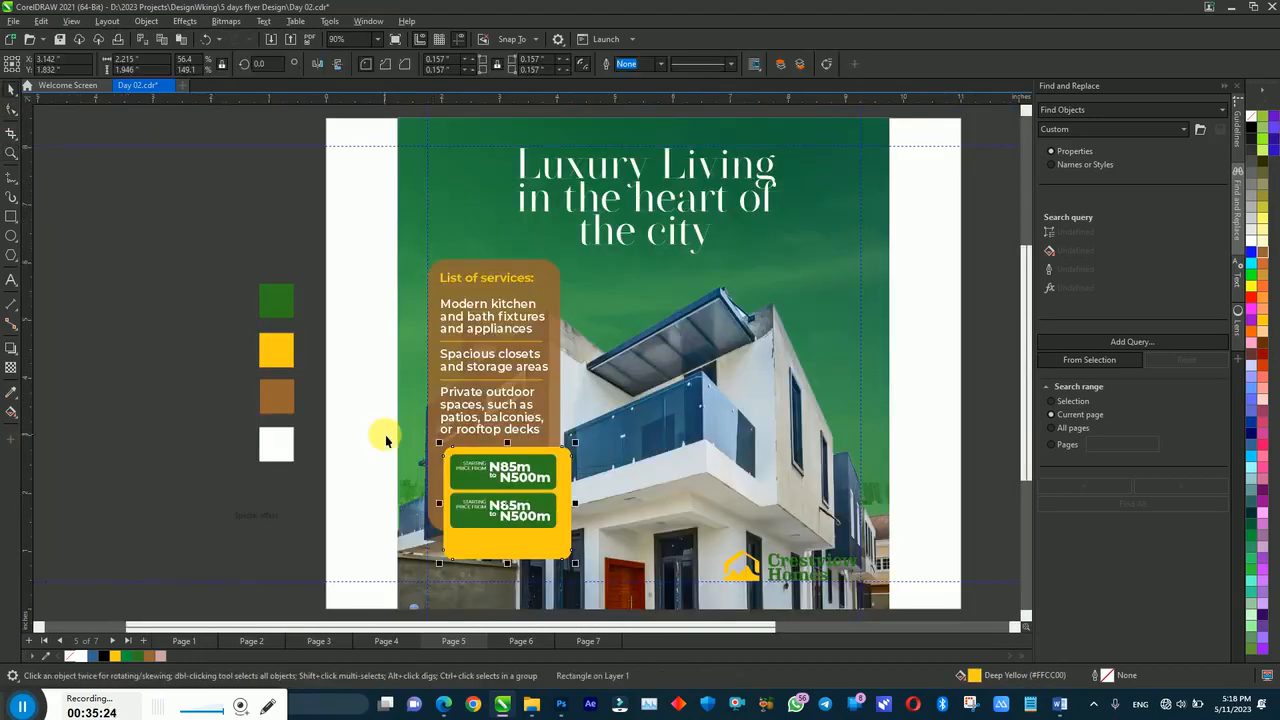
Step: Move the green price tags so one sits beside each of the three services
click(375, 433)
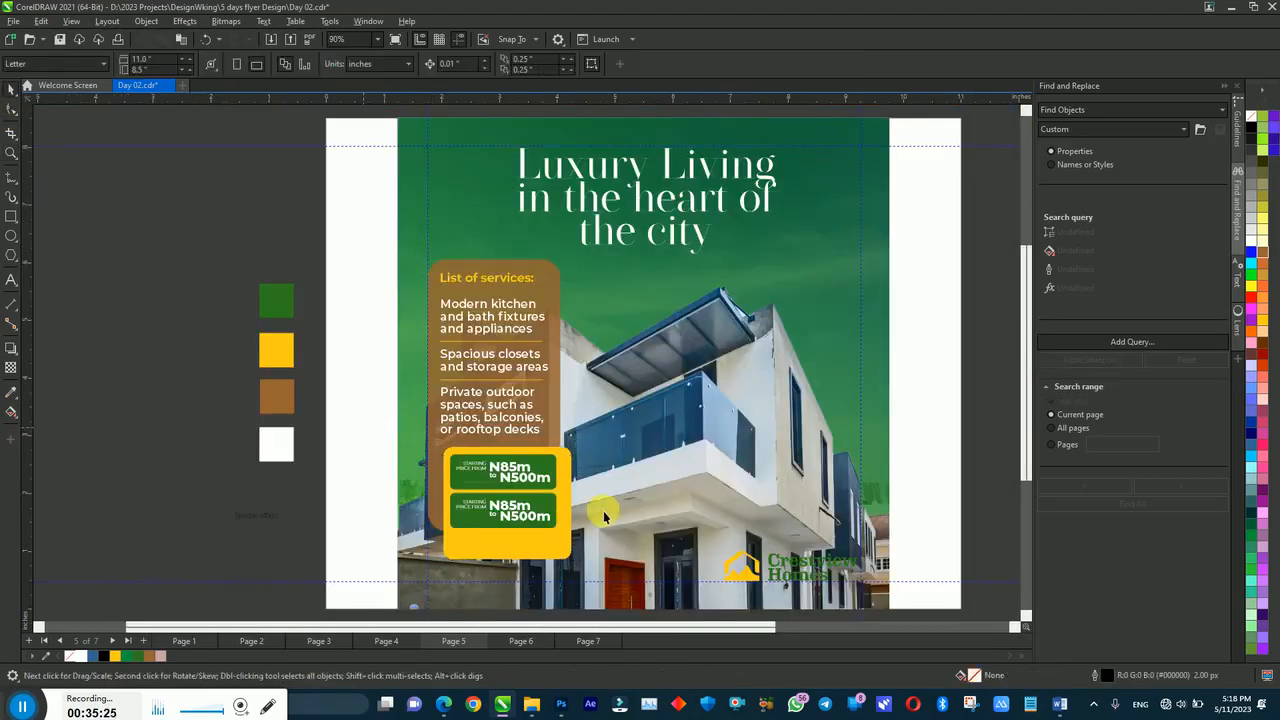
click(531, 487)
drag(531, 487, 628, 329)
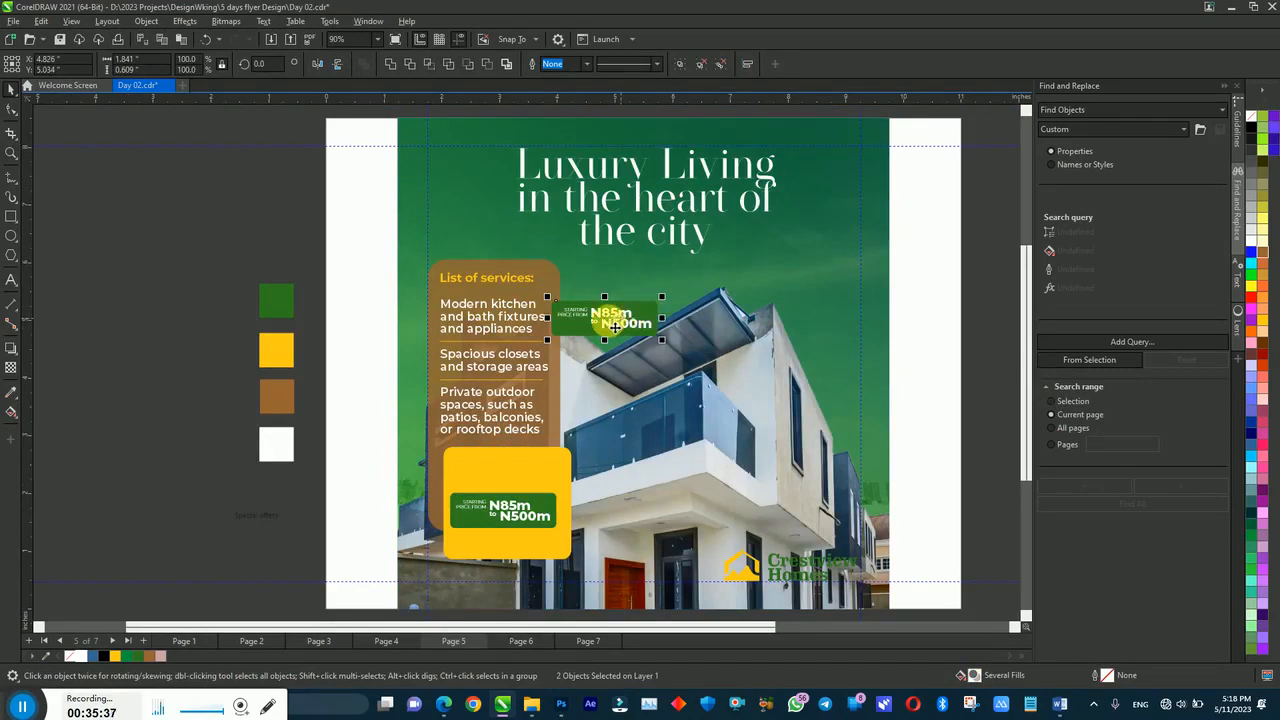
drag(611, 326, 606, 407)
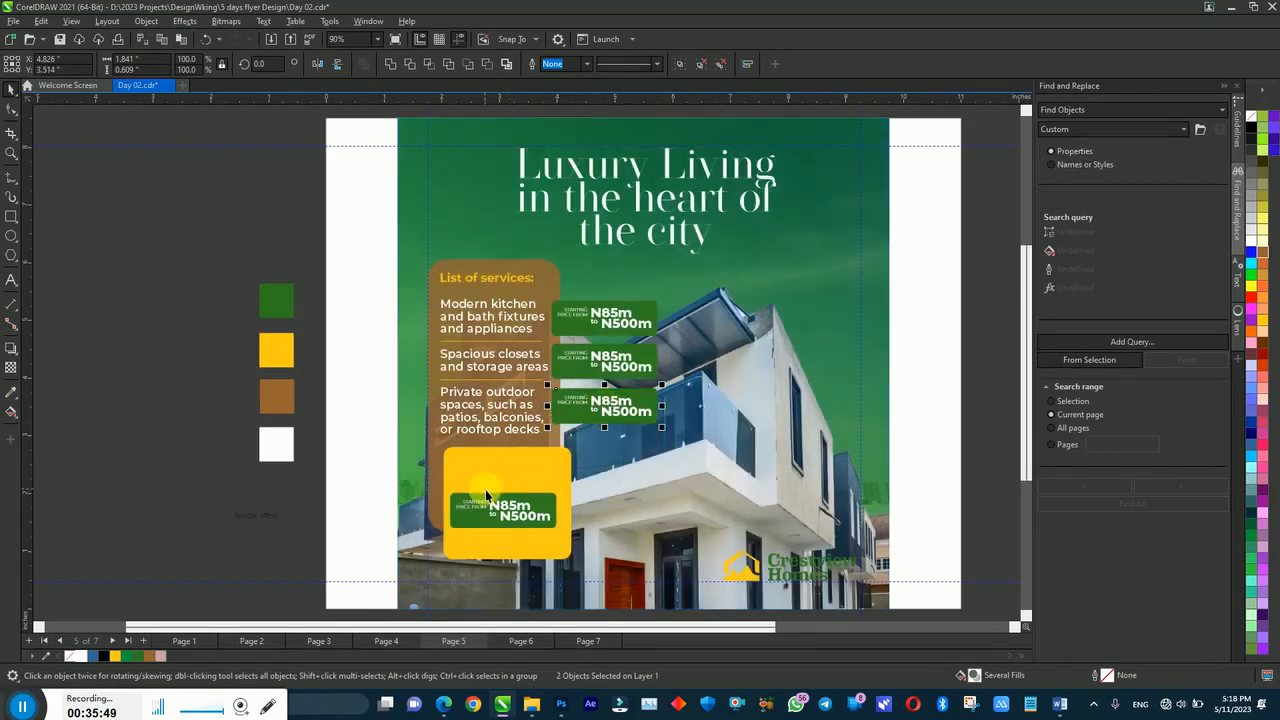
Step: Move the yellow-box price tag up and shorten the yellow box to fit it
click(532, 519)
drag(532, 519, 525, 482)
click(553, 515)
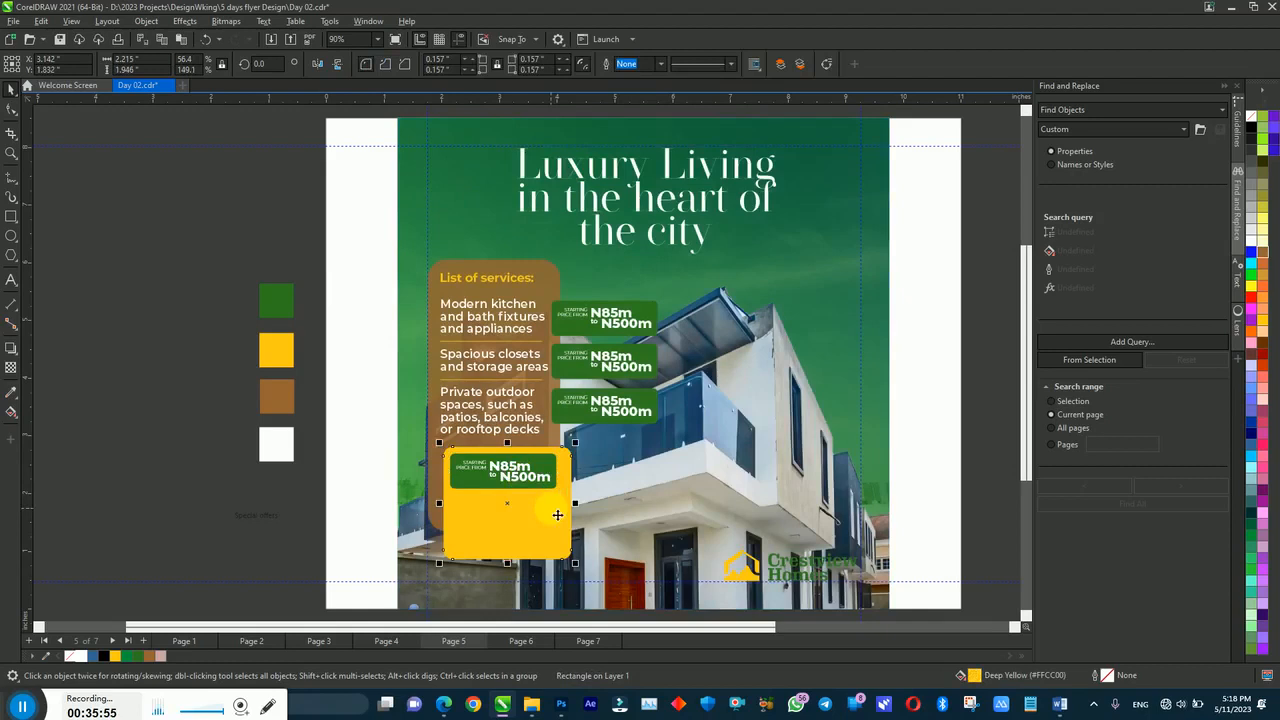
drag(510, 562, 507, 498)
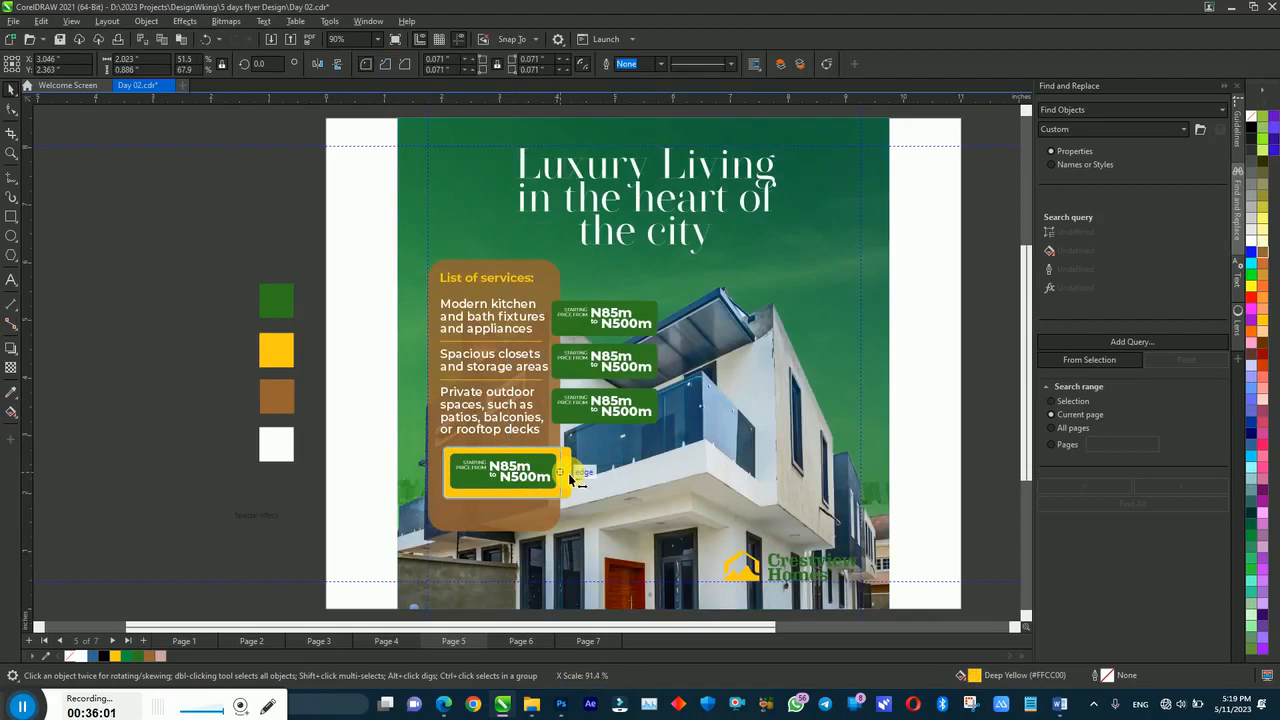
Step: Pull in the yellow box's right edge and round its corners with the Shape tool
drag(575, 482, 566, 478)
shift+click(557, 467)
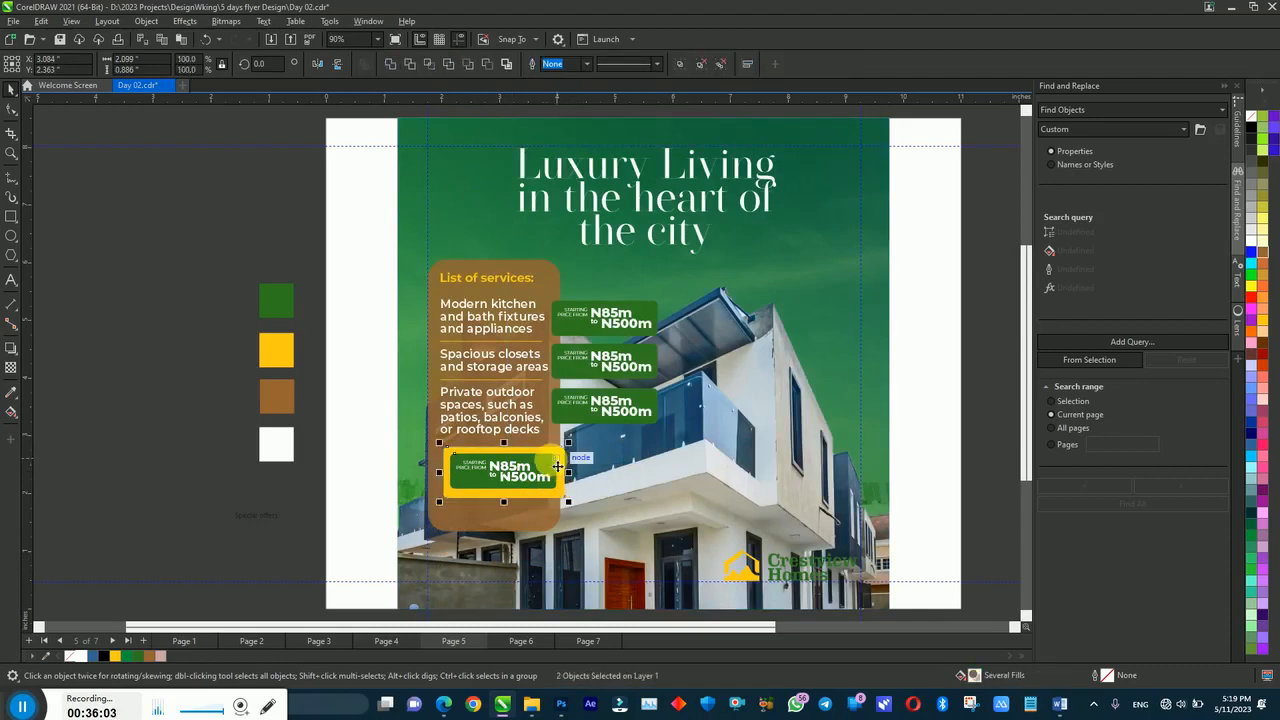
click(357, 457)
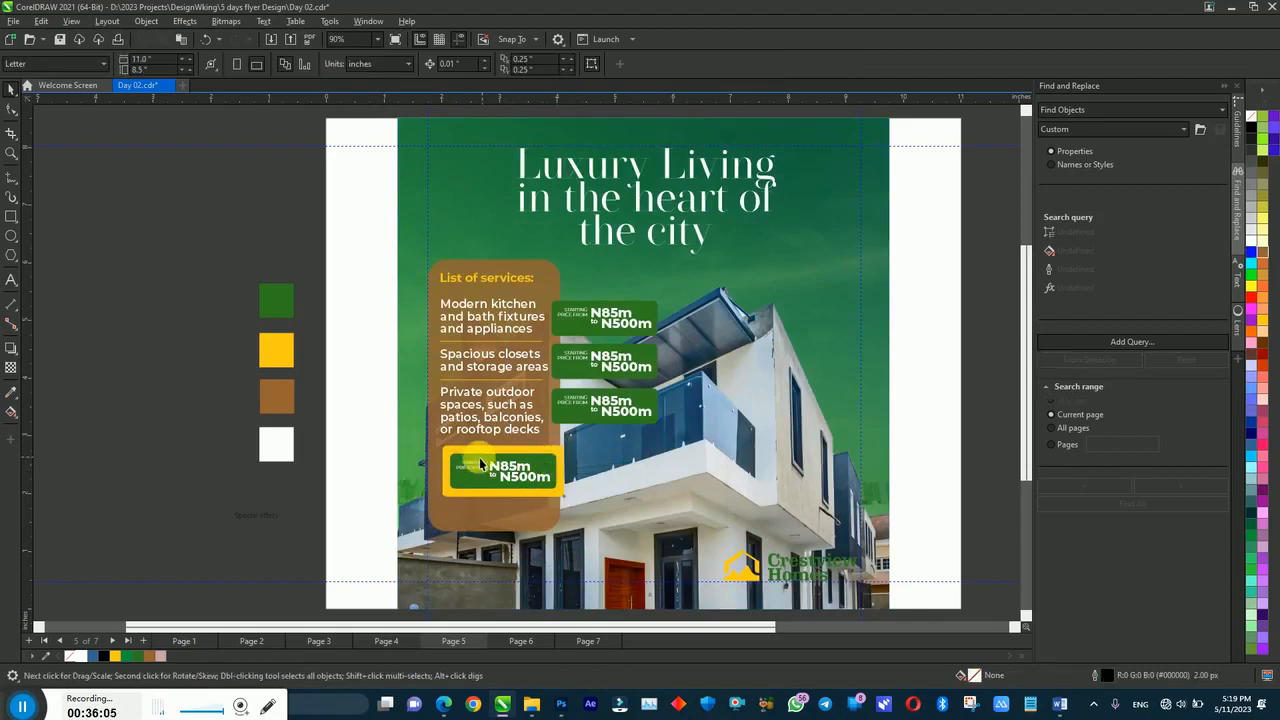
click(471, 455)
click(12, 109)
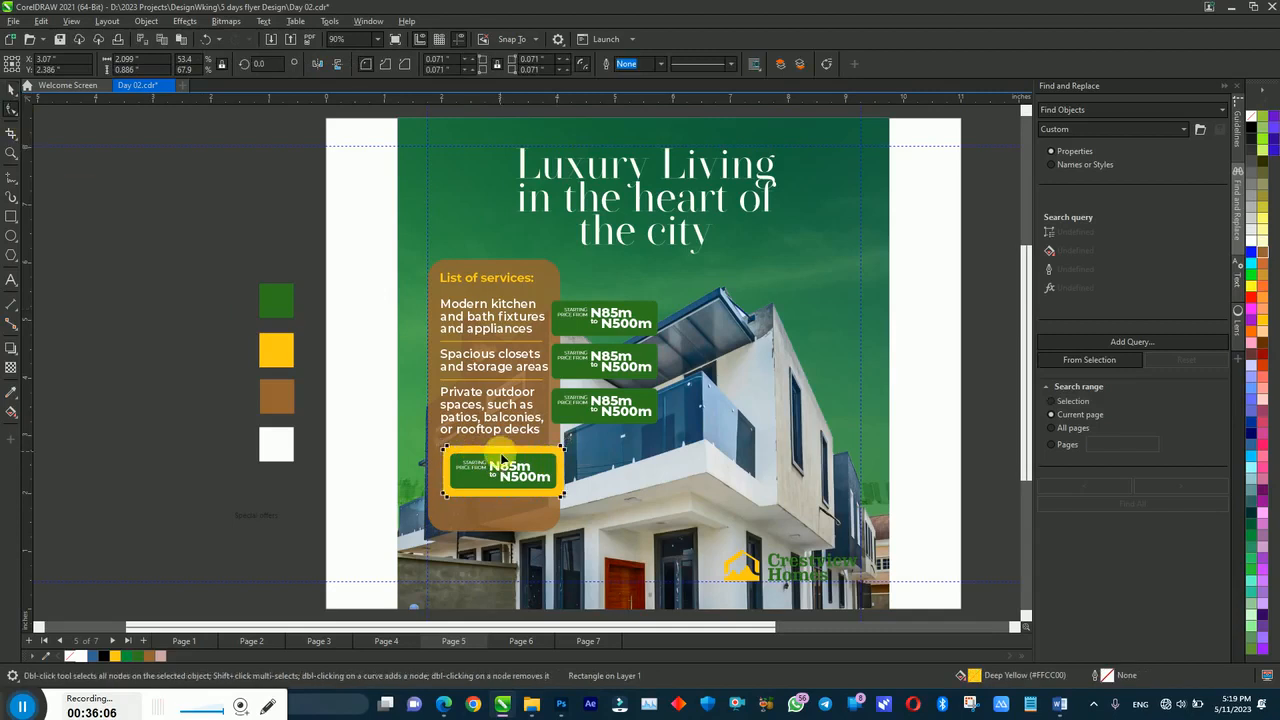
drag(450, 454, 456, 456)
key(space)
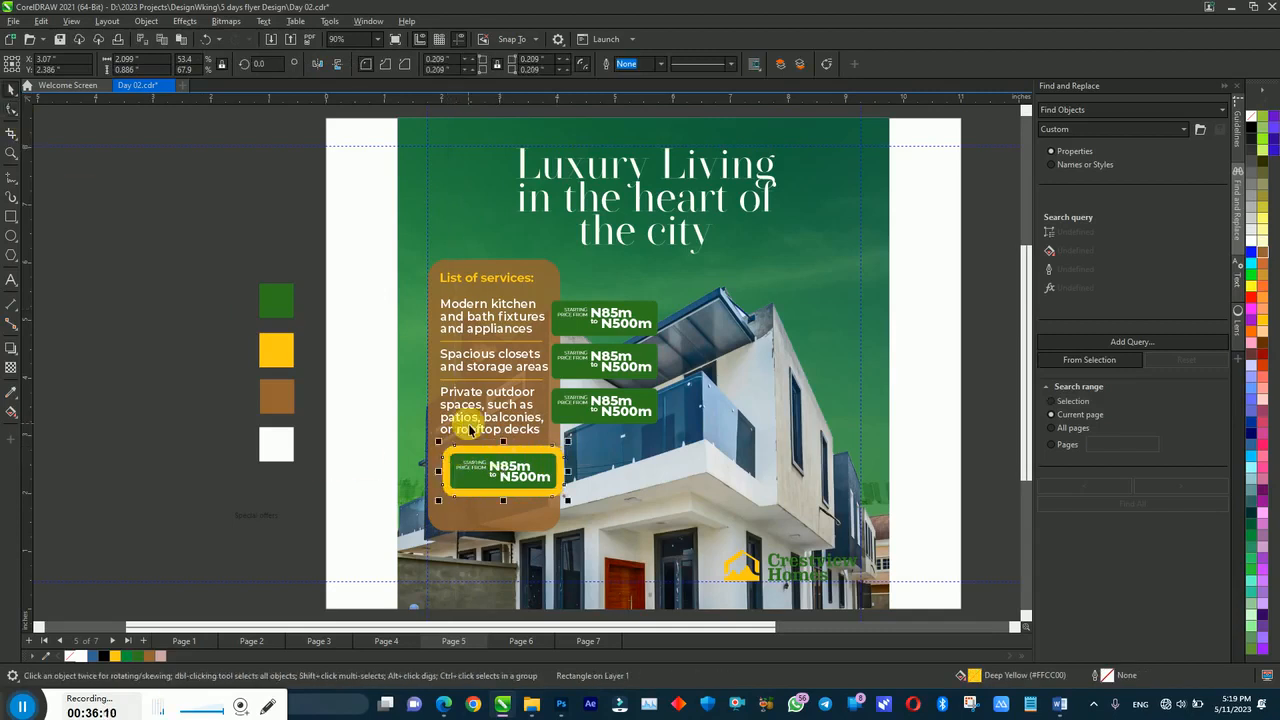
Step: Adjust the framed price tag onto the house photo and shorten the brown services box
mouse_move(512, 474)
mouse_down()
mouse_move(490, 485)
mouse_move(506, 480)
mouse_up()
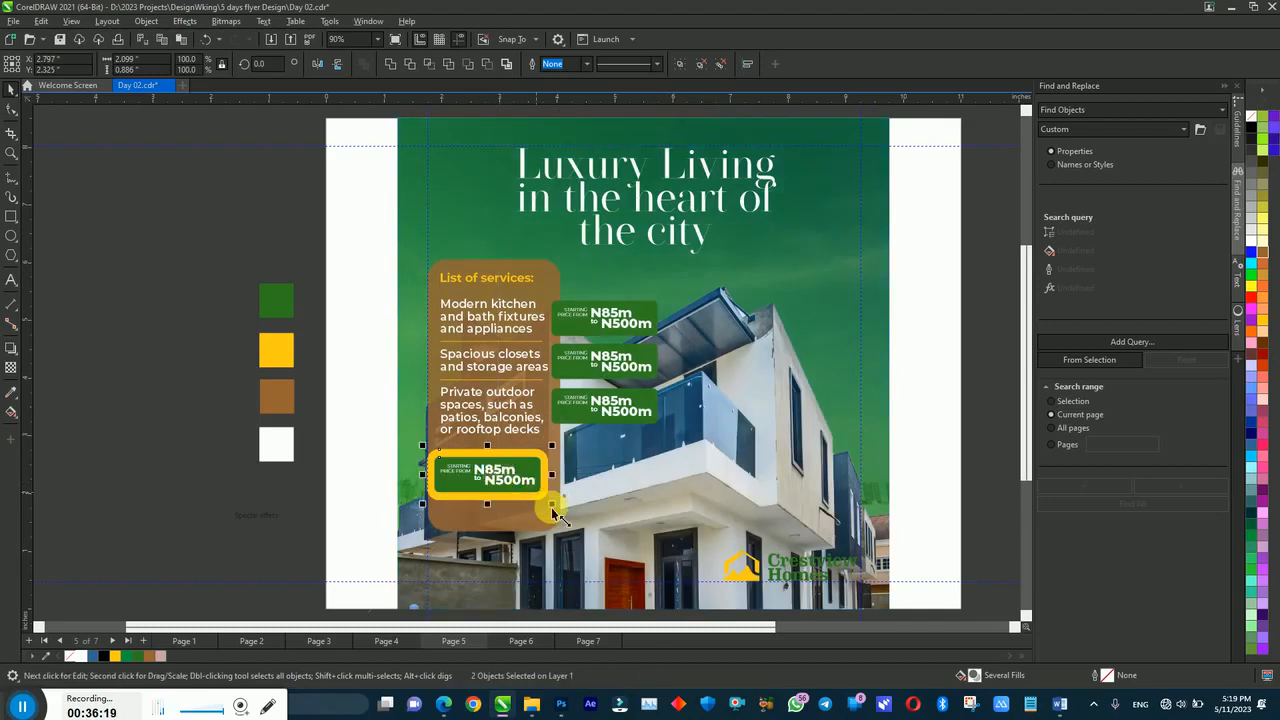
drag(556, 516, 563, 531)
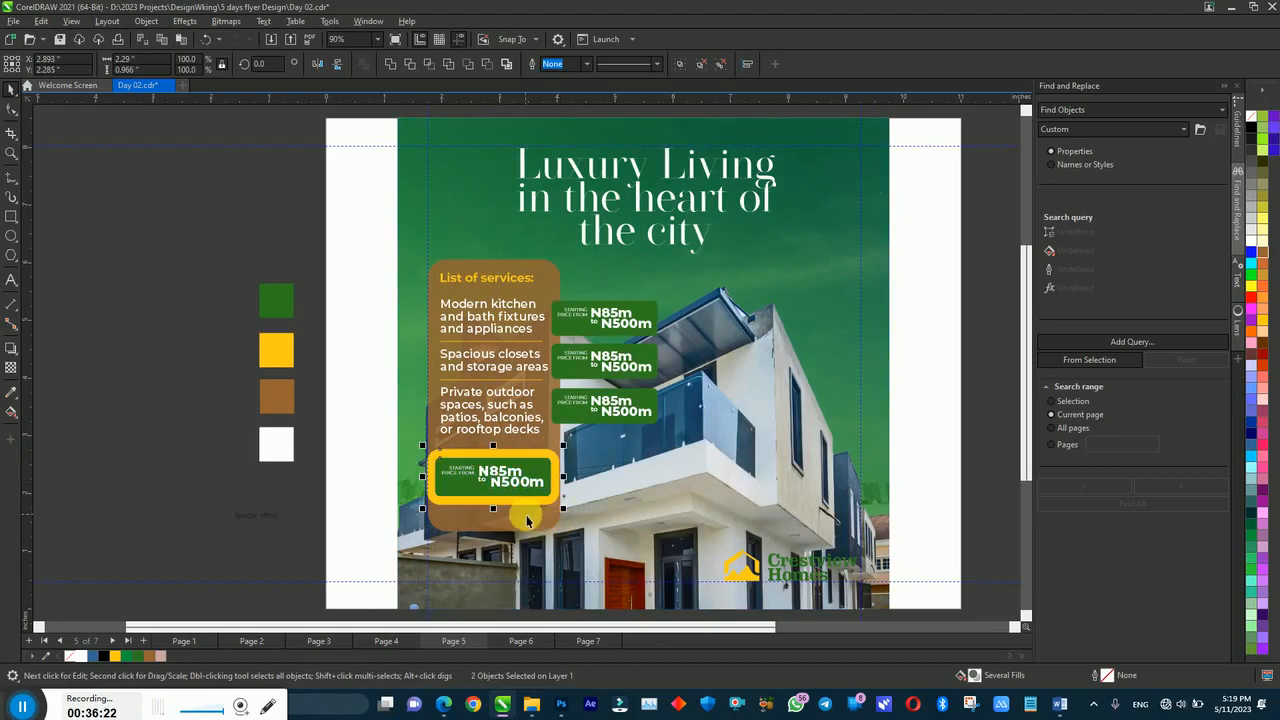
key(Left)
key(Left)
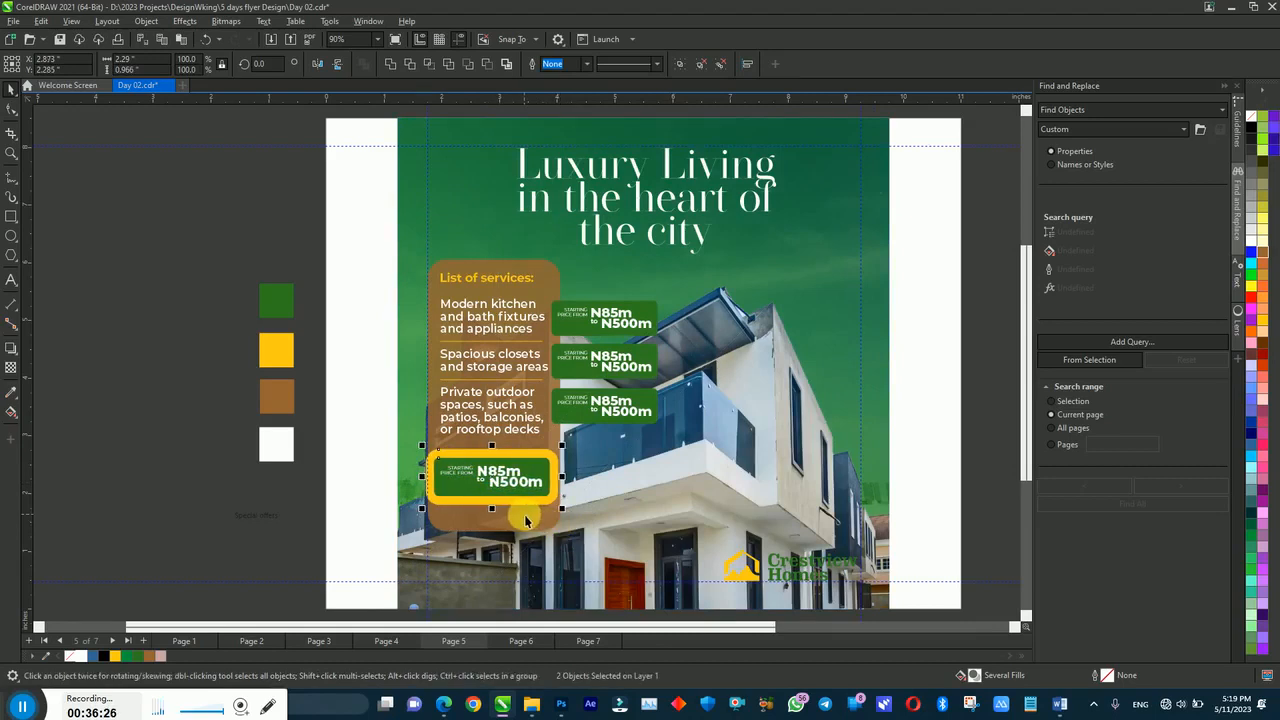
drag(544, 492, 645, 492)
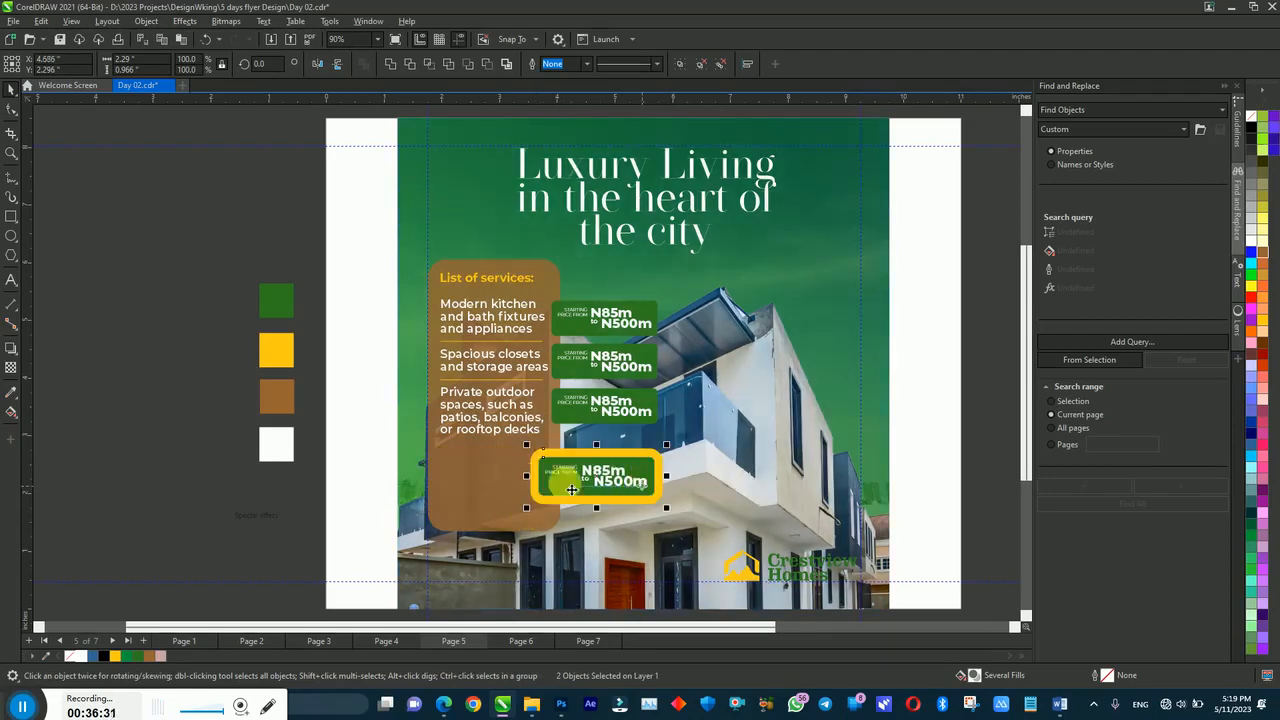
click(491, 486)
drag(494, 529, 488, 464)
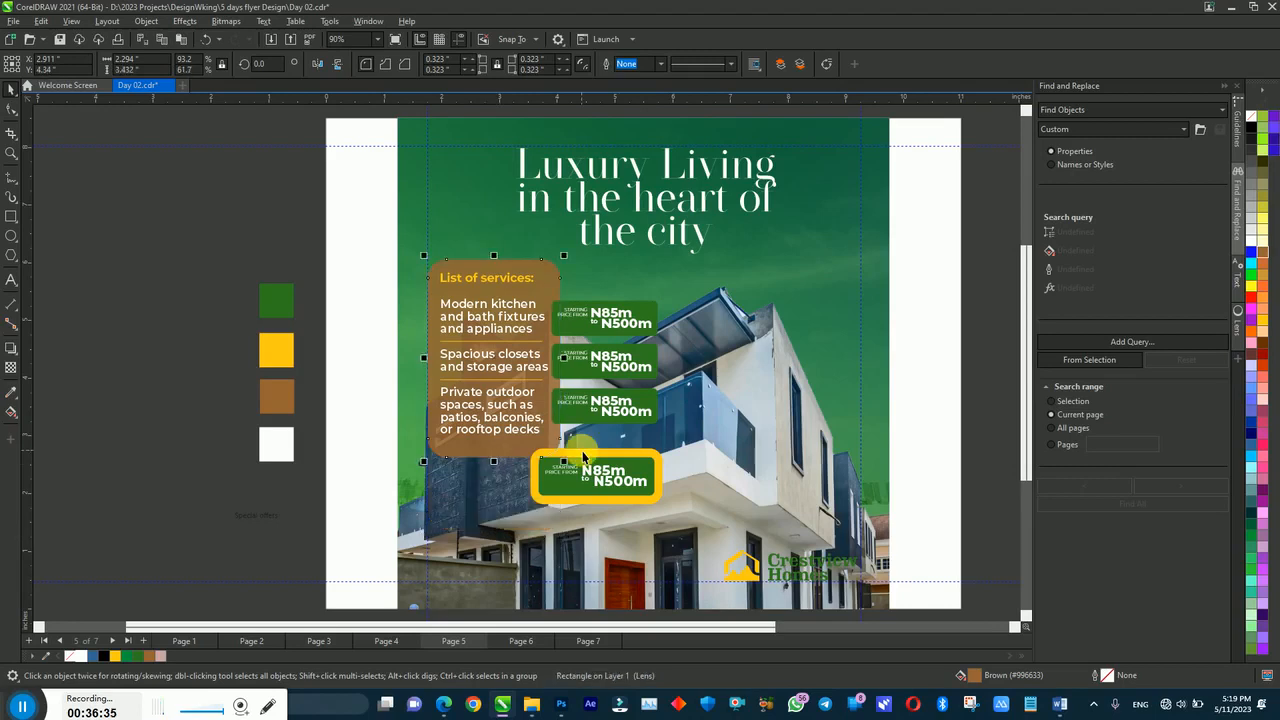
Step: Move the framed tag to the flyer's bottom-left and delete its green price tag
drag(945, 425, 505, 518)
drag(600, 463, 485, 538)
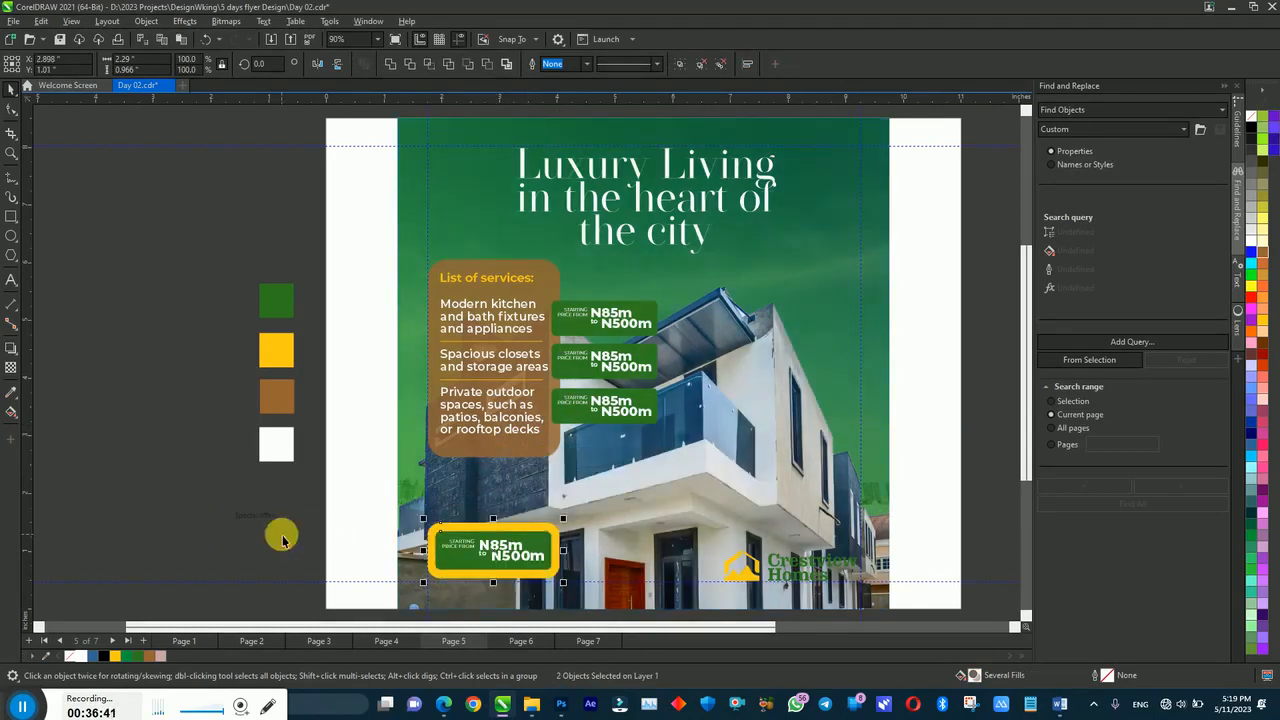
click(337, 517)
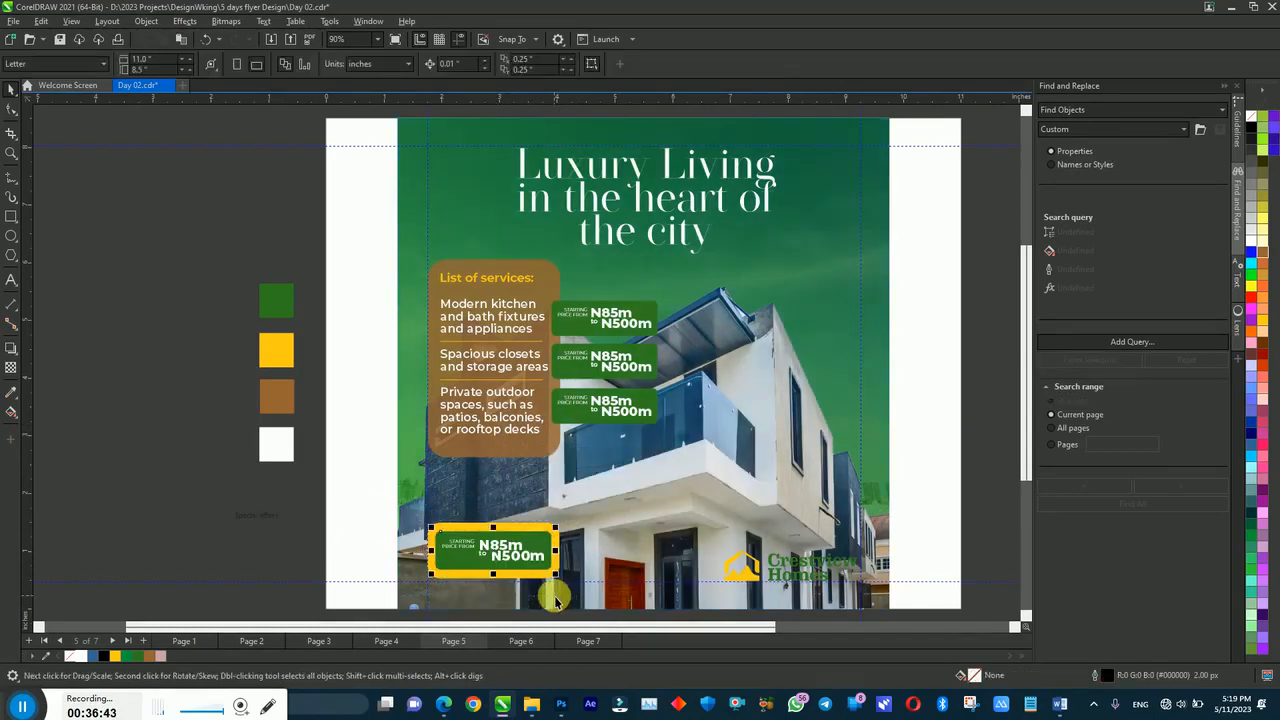
key(Delete)
click(538, 565)
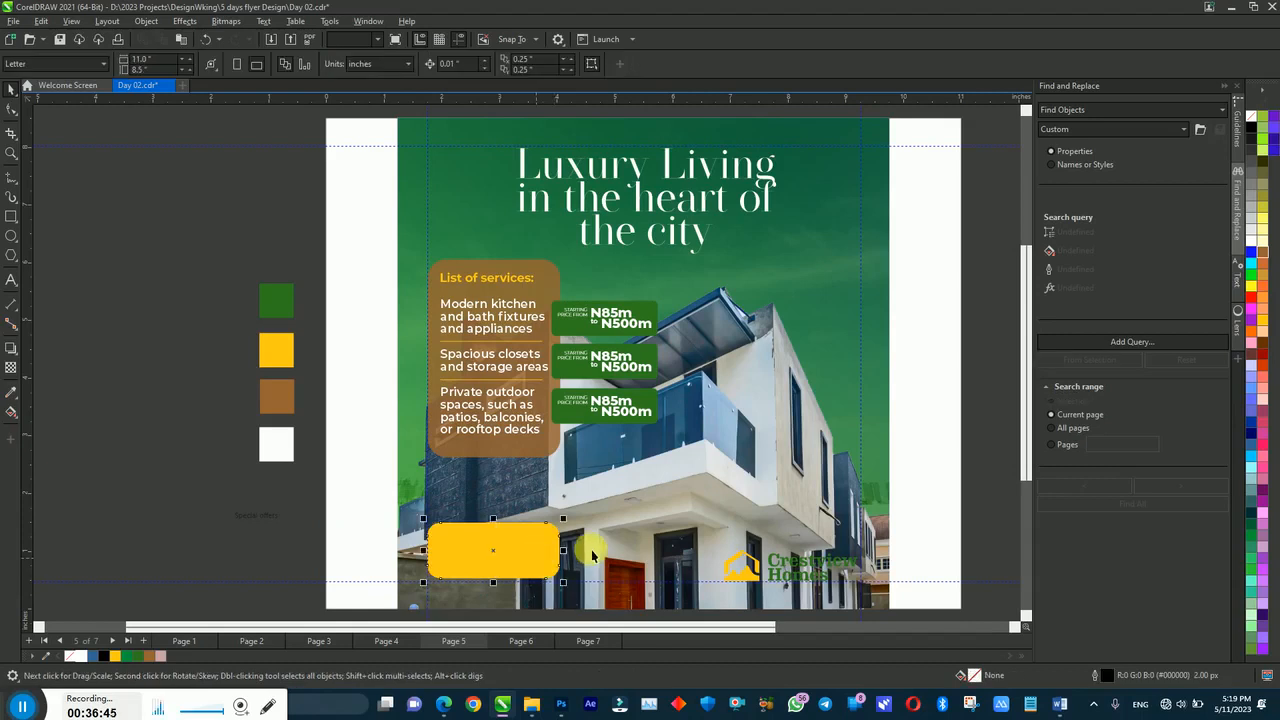
Step: Stretch the yellow bar across the bottom and bring the Crestview Homes logo to front, slightly smaller
drag(563, 550, 717, 550)
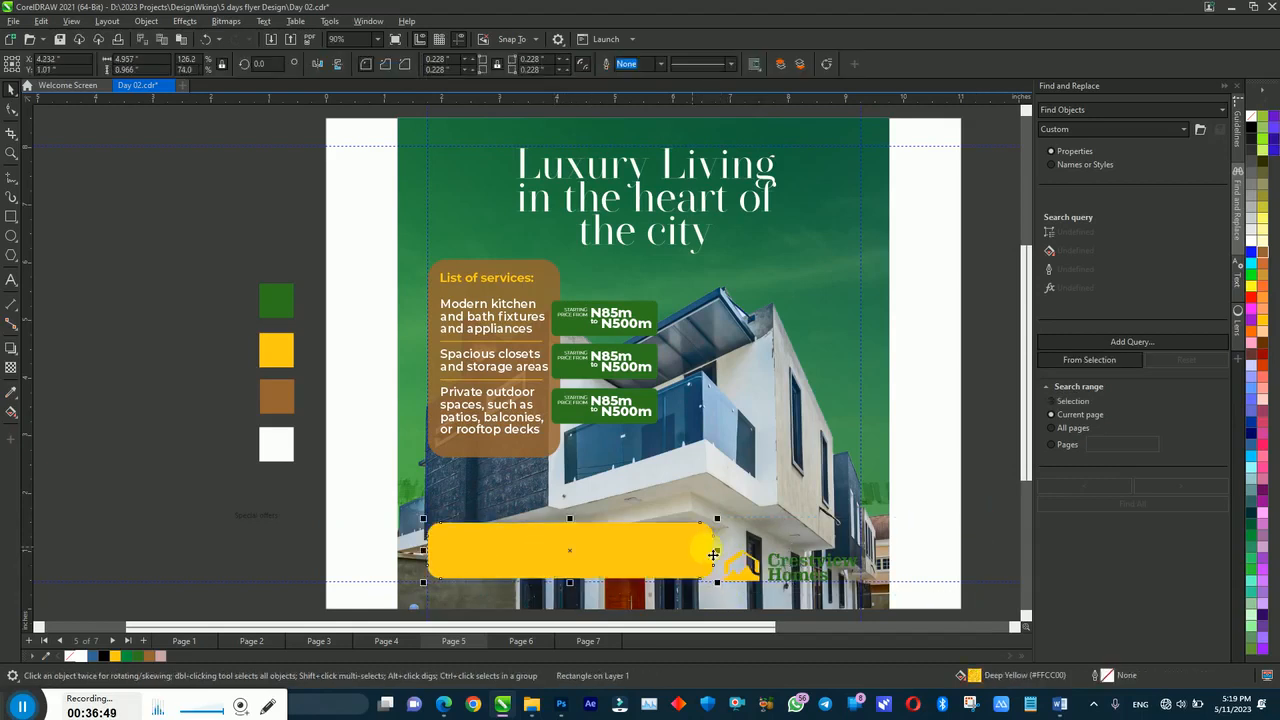
drag(832, 566, 868, 577)
drag(993, 515, 711, 603)
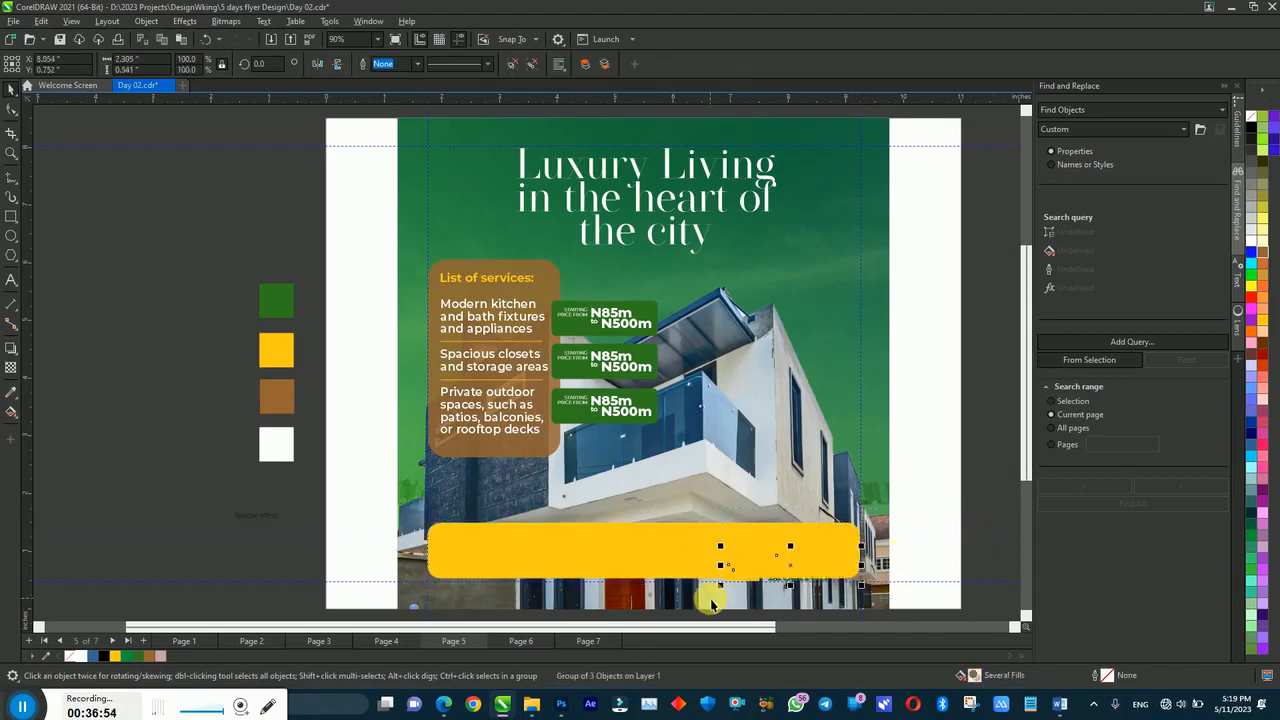
shift+click(733, 544)
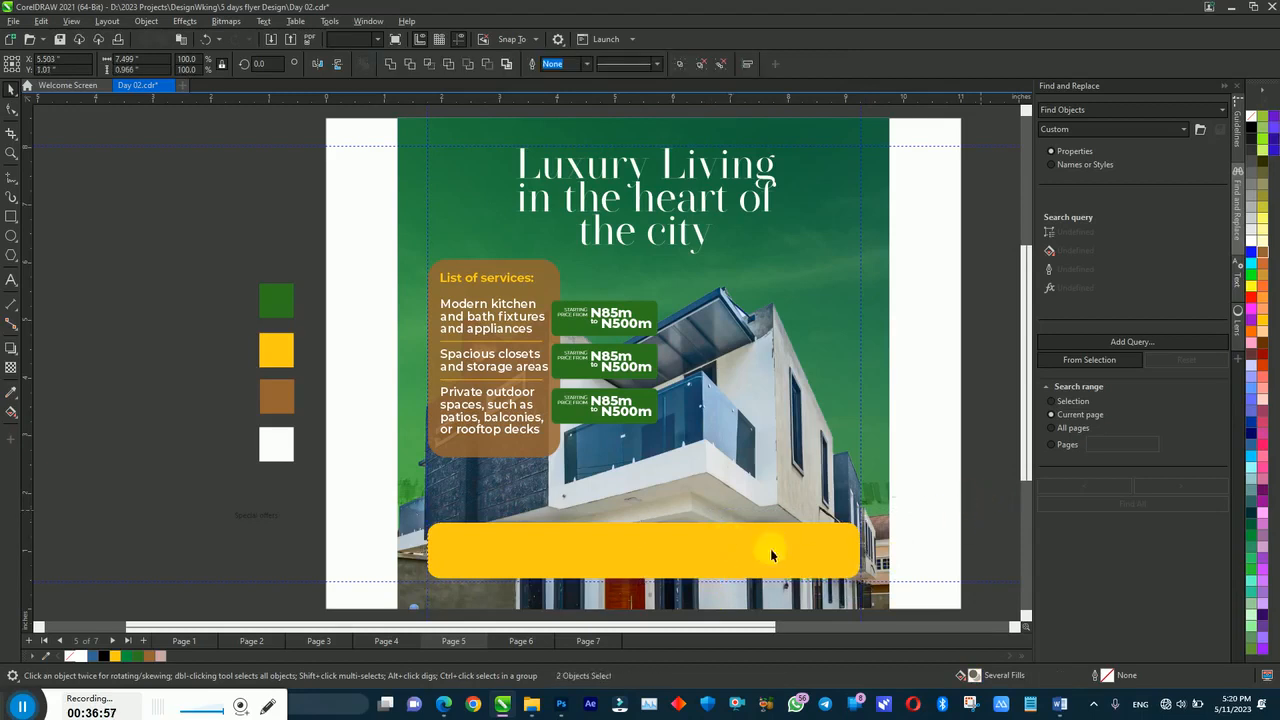
drag(957, 497, 636, 599)
key(shift+Page_Up)
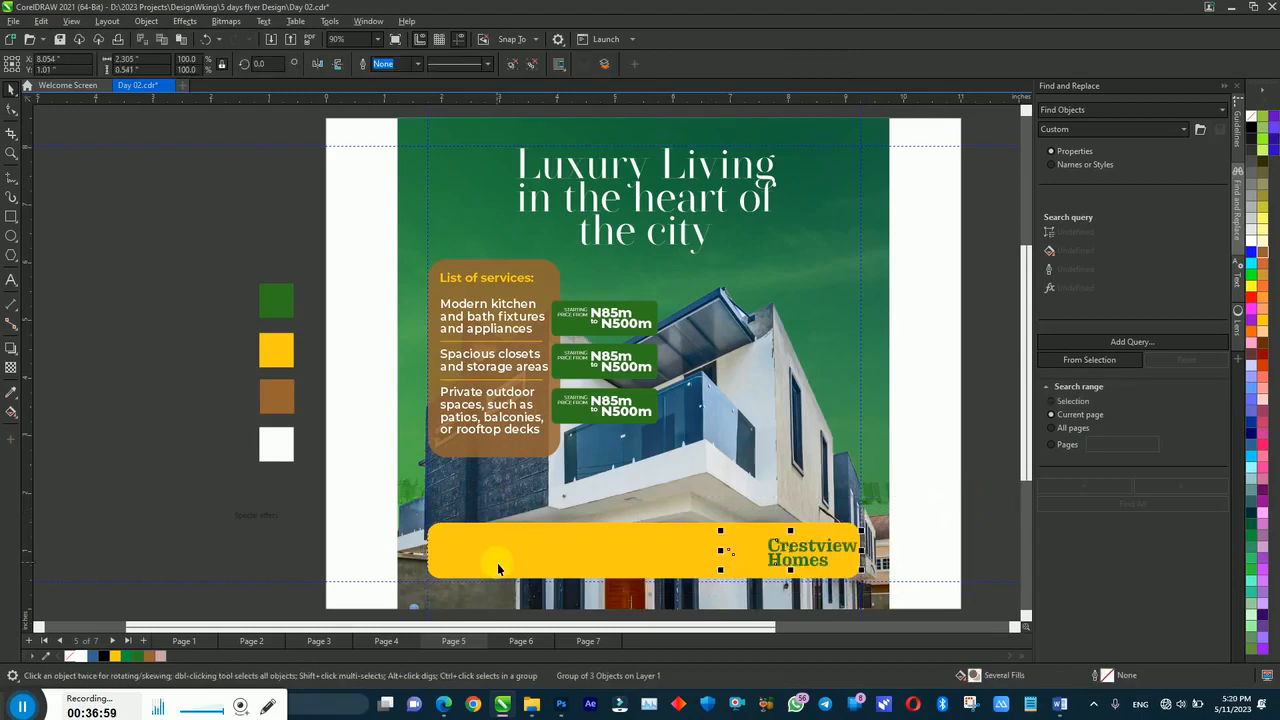
mouse_move(861, 569)
mouse_down()
mouse_move(846, 584)
mouse_move(838, 564)
mouse_up()
Step: Place a green rounded box under the logo at the bar's right end and zoom in
drag(639, 308, 830, 541)
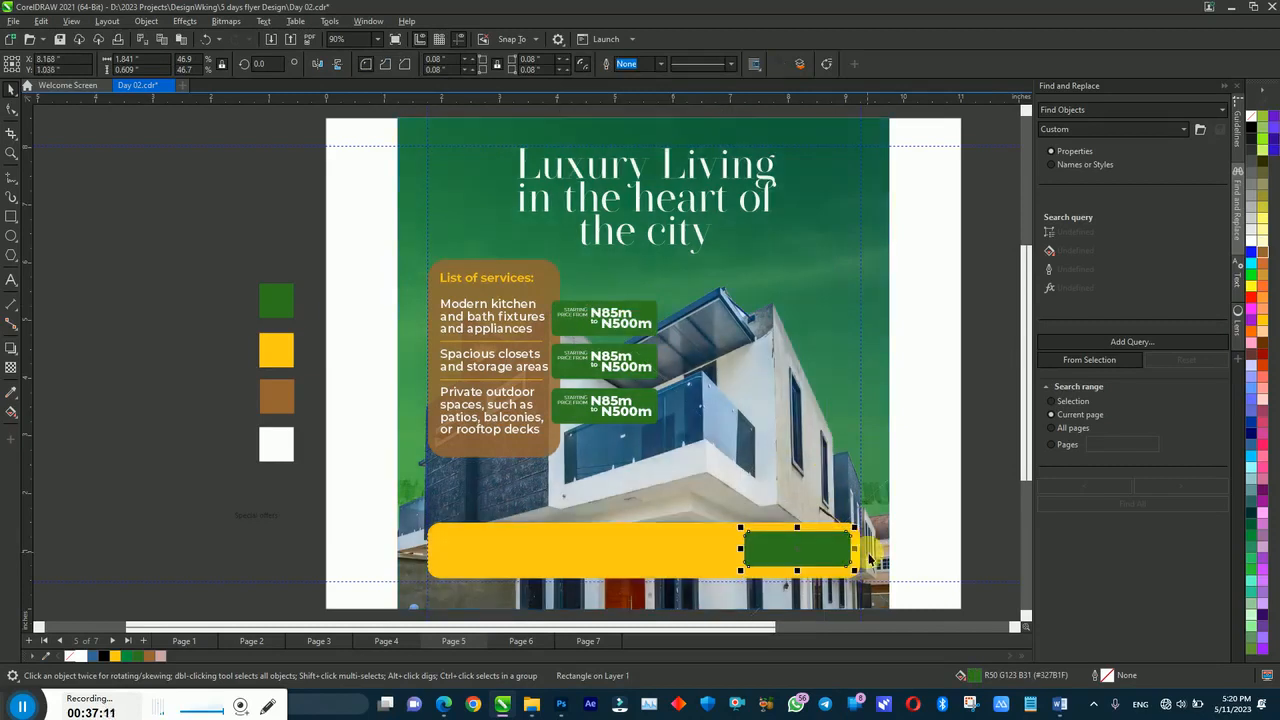
key(shift+Page_Down)
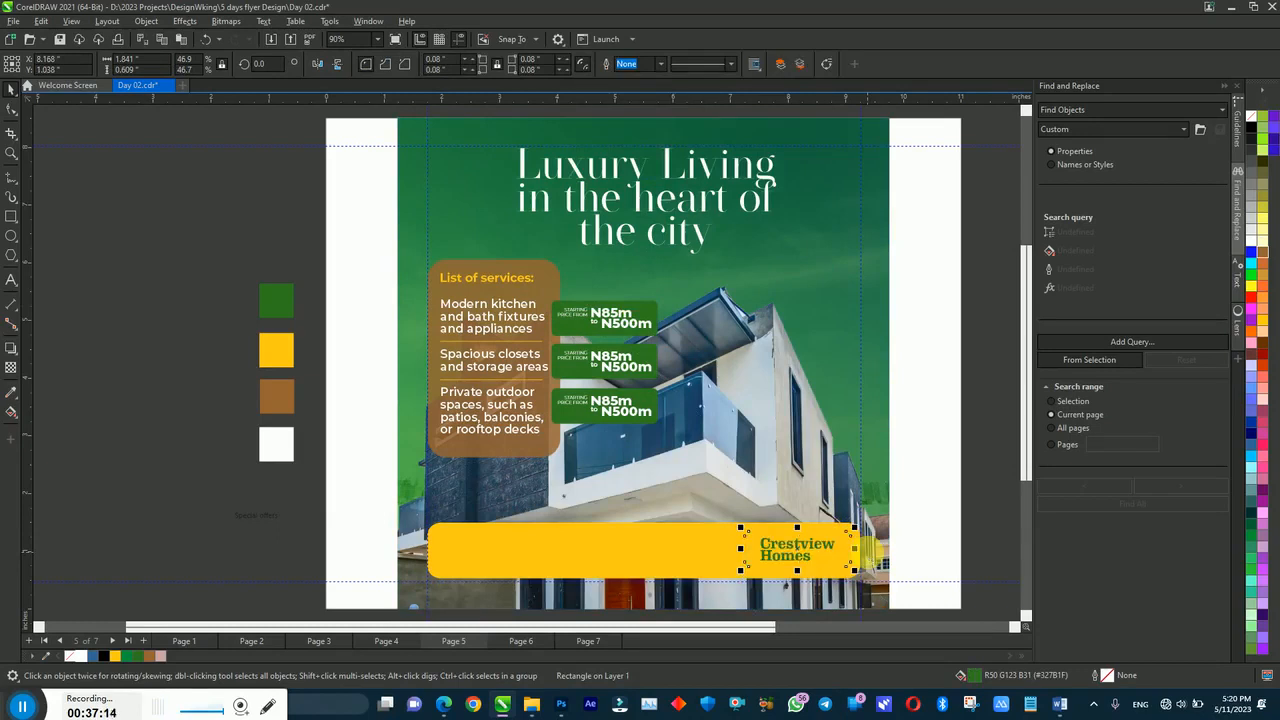
key(ctrl+z)
click(744, 568)
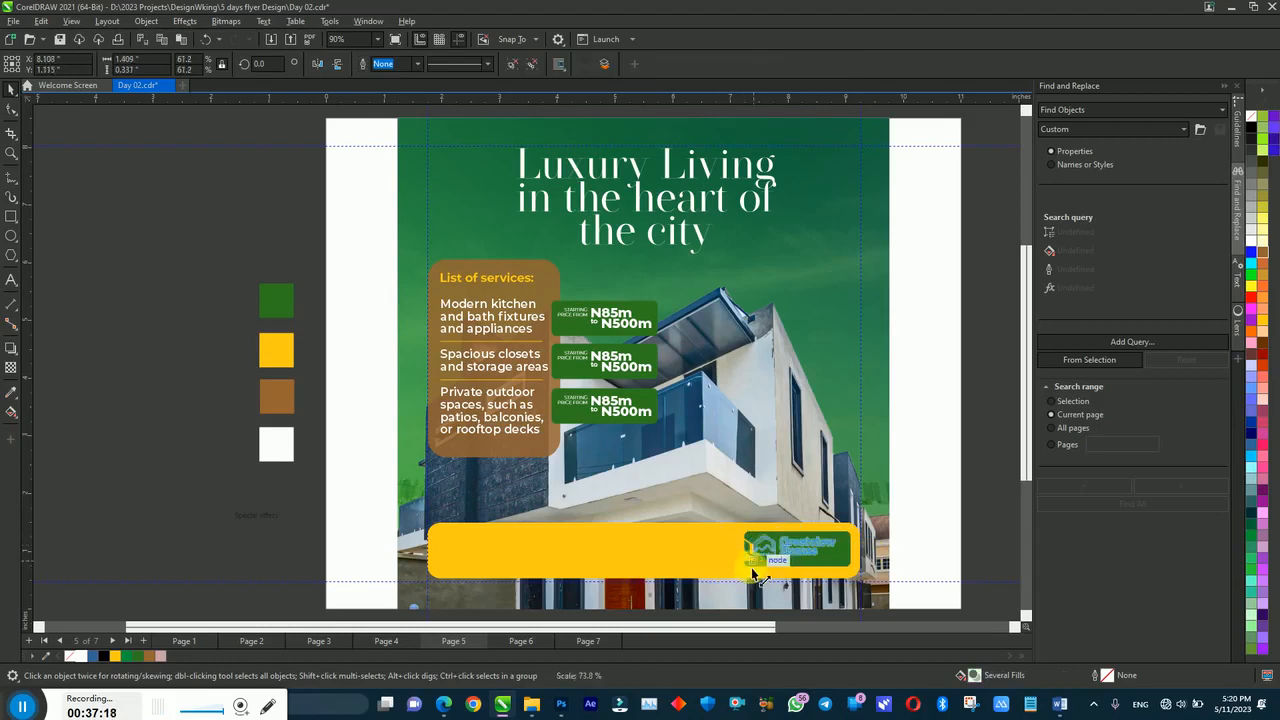
key(z)
drag(680, 488, 909, 606)
key(space)
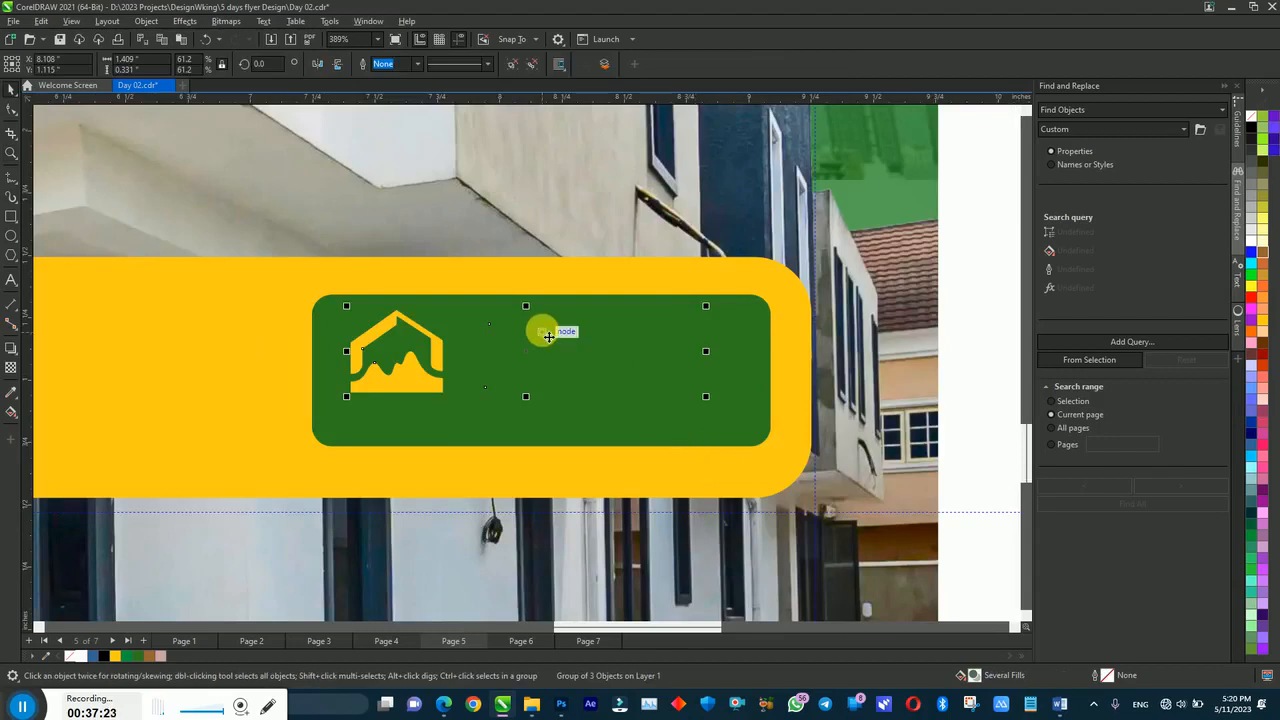
shift+click(321, 324)
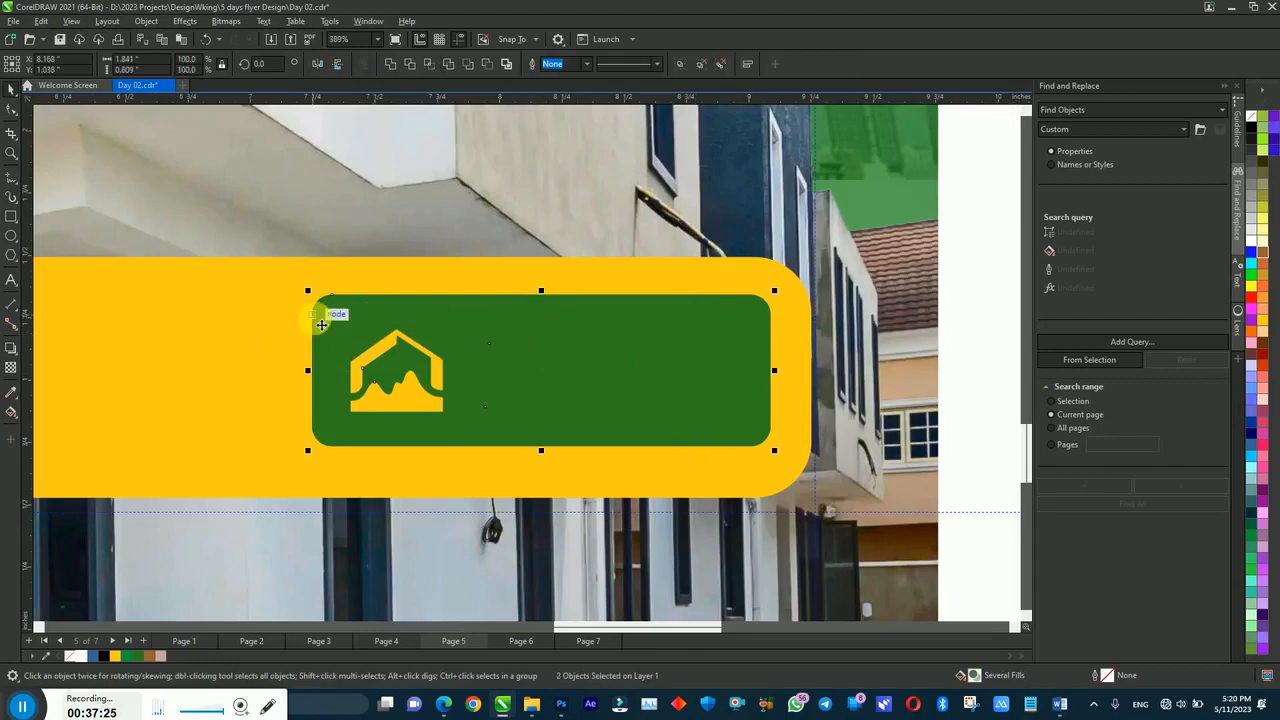
click(1057, 359)
click(652, 383)
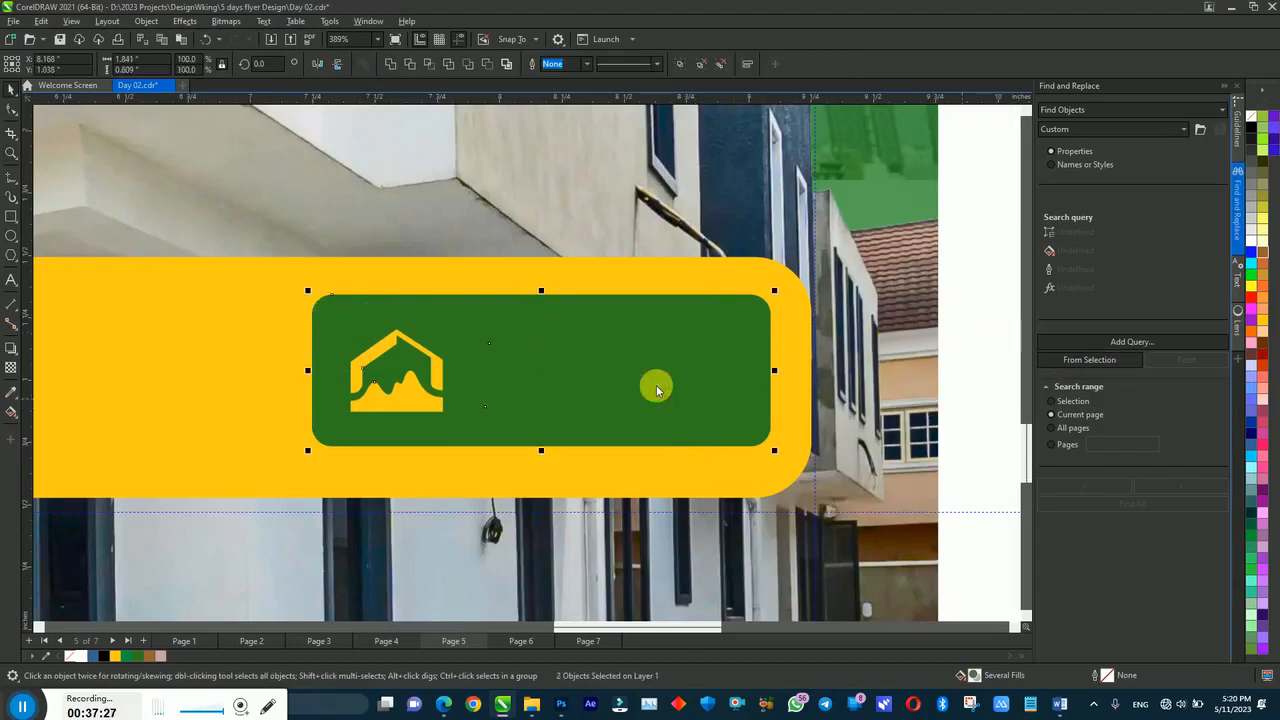
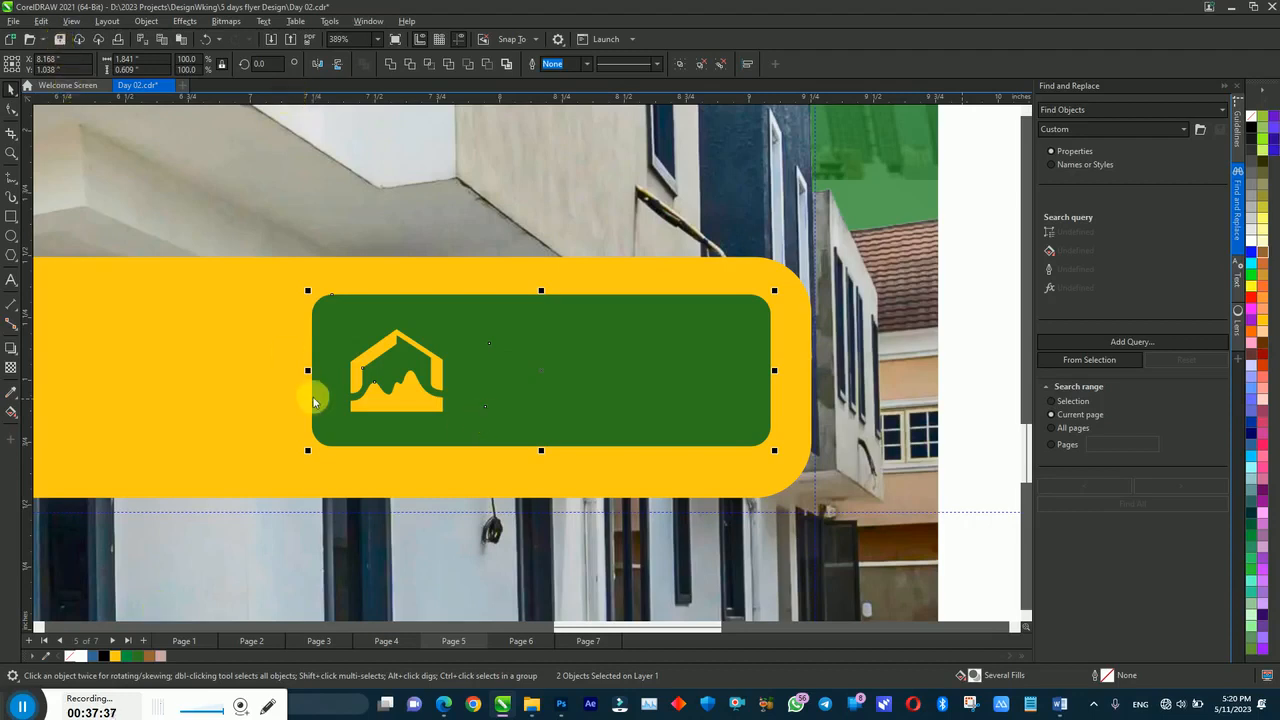
Step: Turn the hidden Crestview Homes name beside the badge's house logo white
click(491, 418)
key(z)
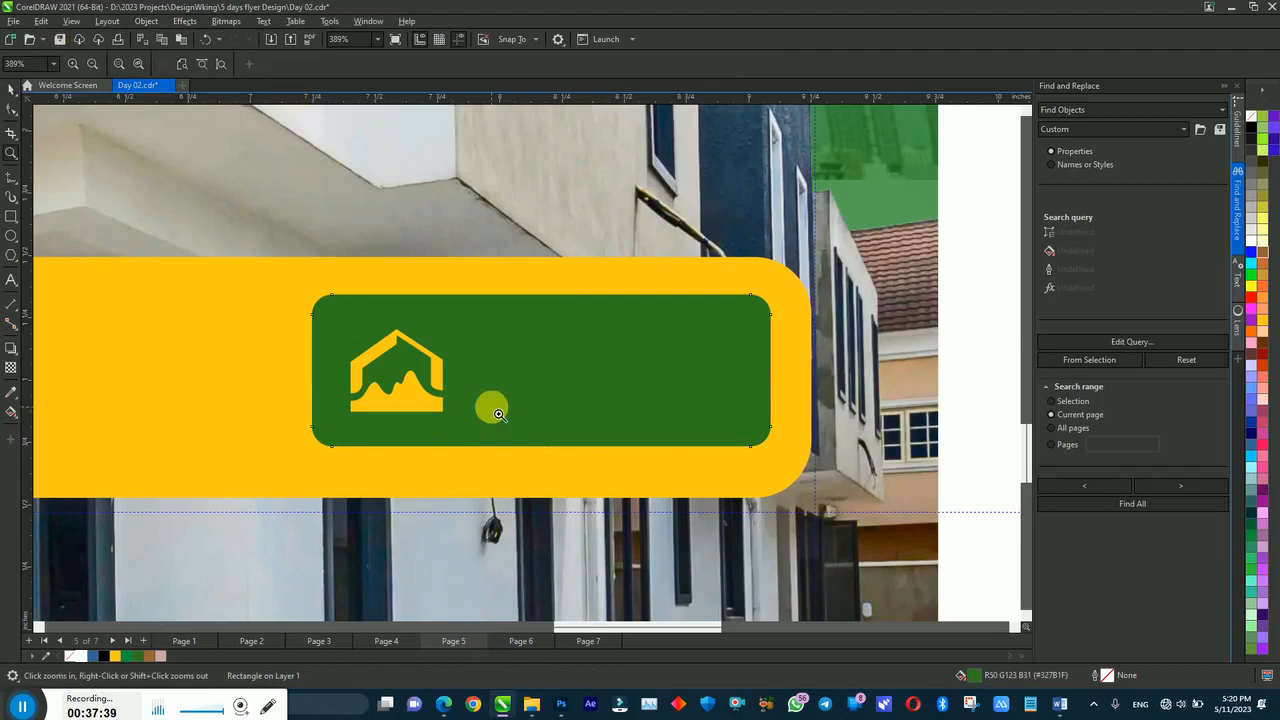
click(492, 390)
right_click(502, 396)
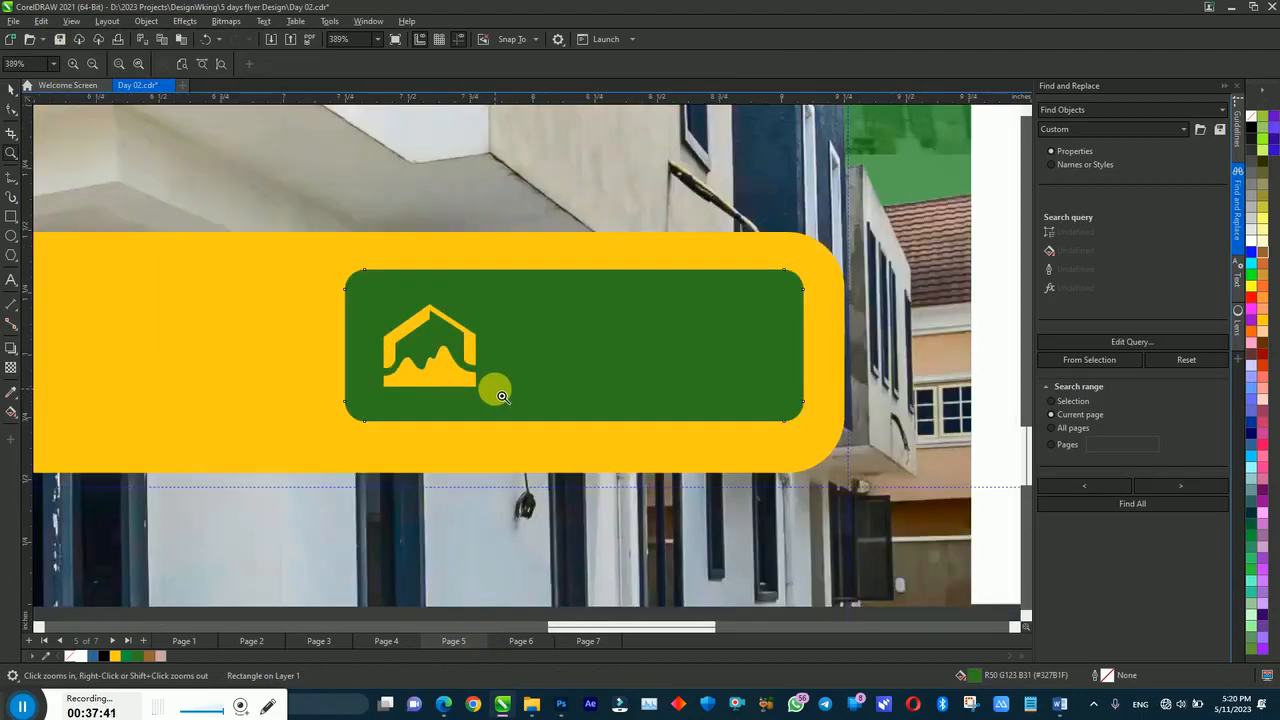
right_click(495, 389)
key(space)
click(559, 372)
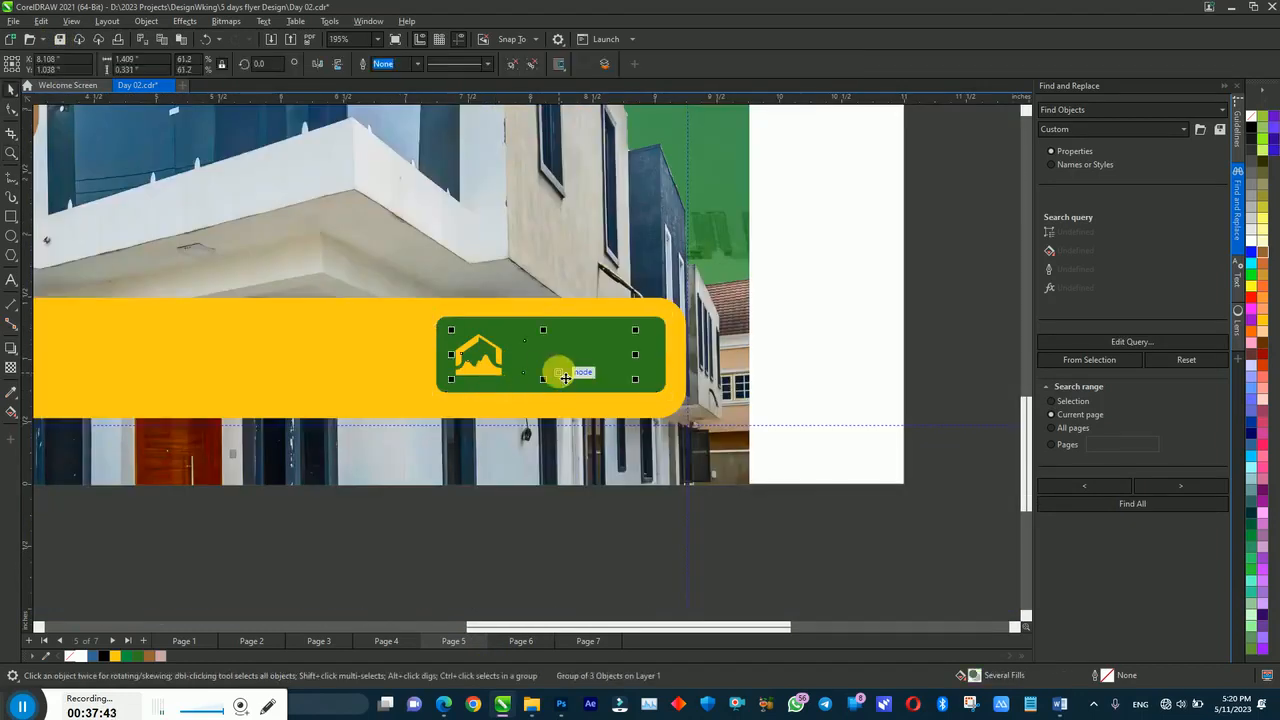
drag(943, 226, 505, 430)
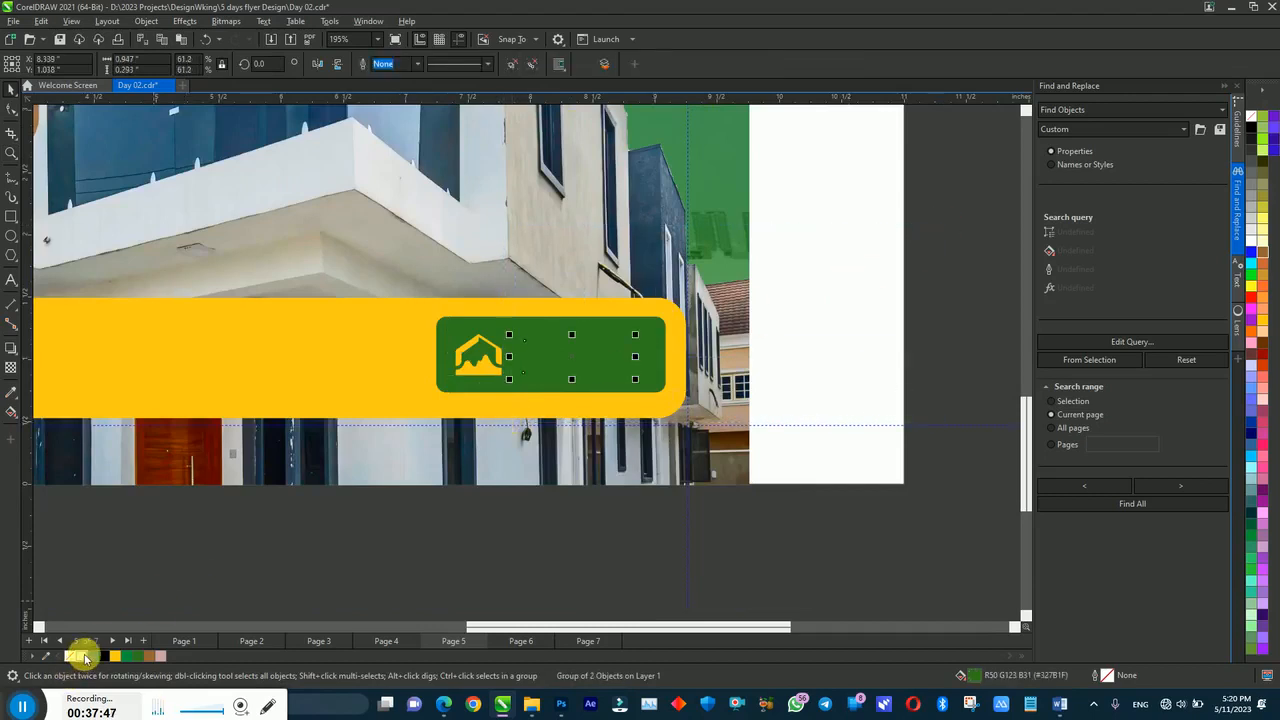
click(78, 656)
Step: Enlarge the logo with its name to about 108 percent, then view the whole flyer
drag(938, 265, 441, 414)
drag(635, 329, 651, 324)
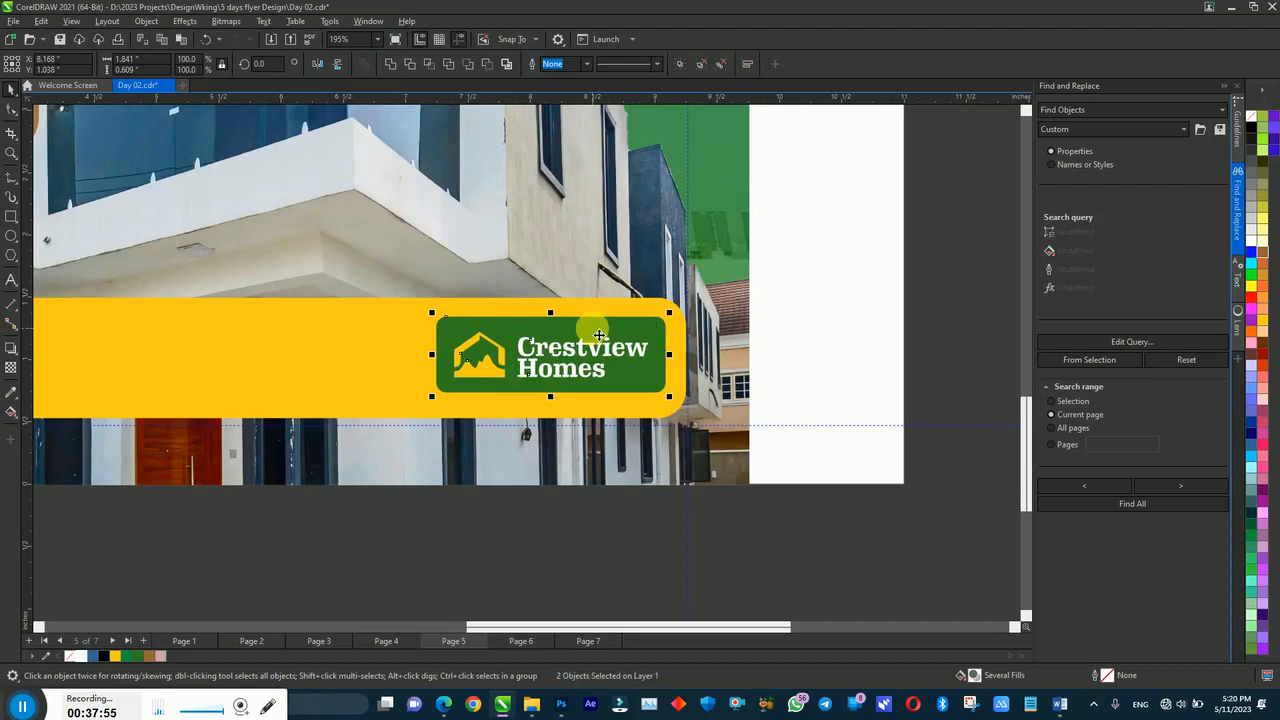
key(F4)
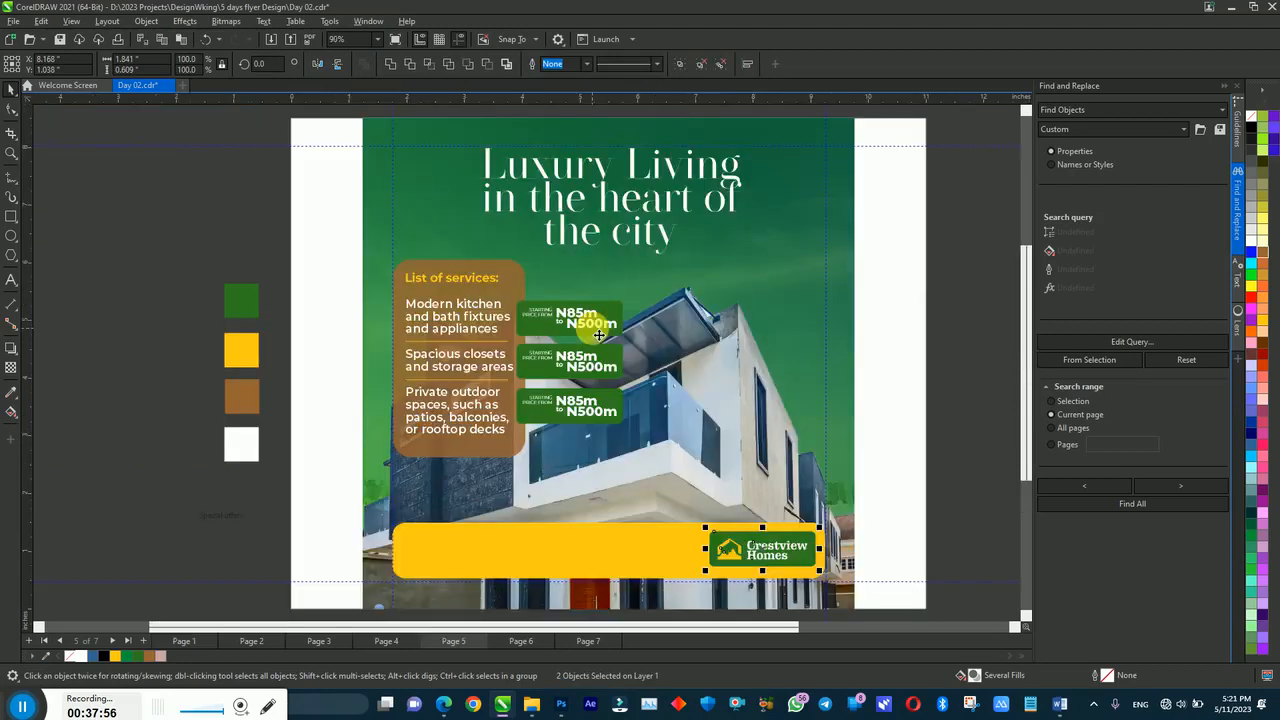
Step: Shift the three green price tags slightly and nudge the middle tag up
click(954, 522)
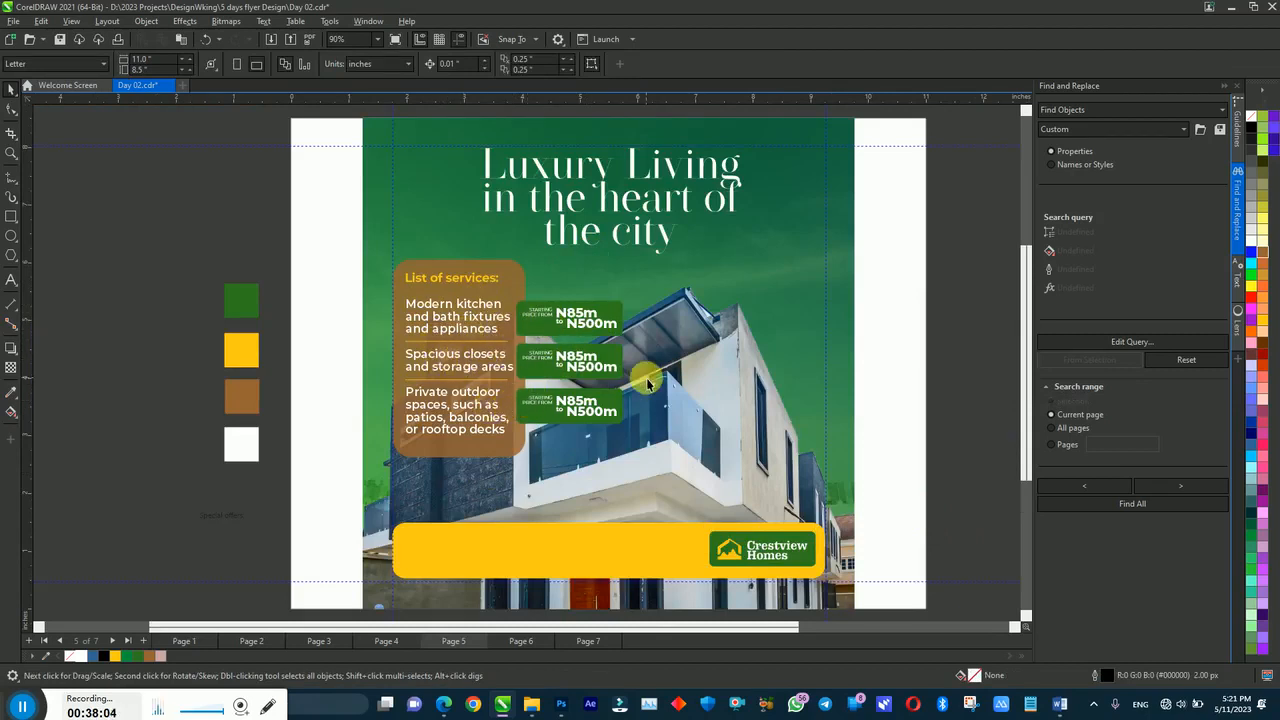
drag(938, 265, 493, 443)
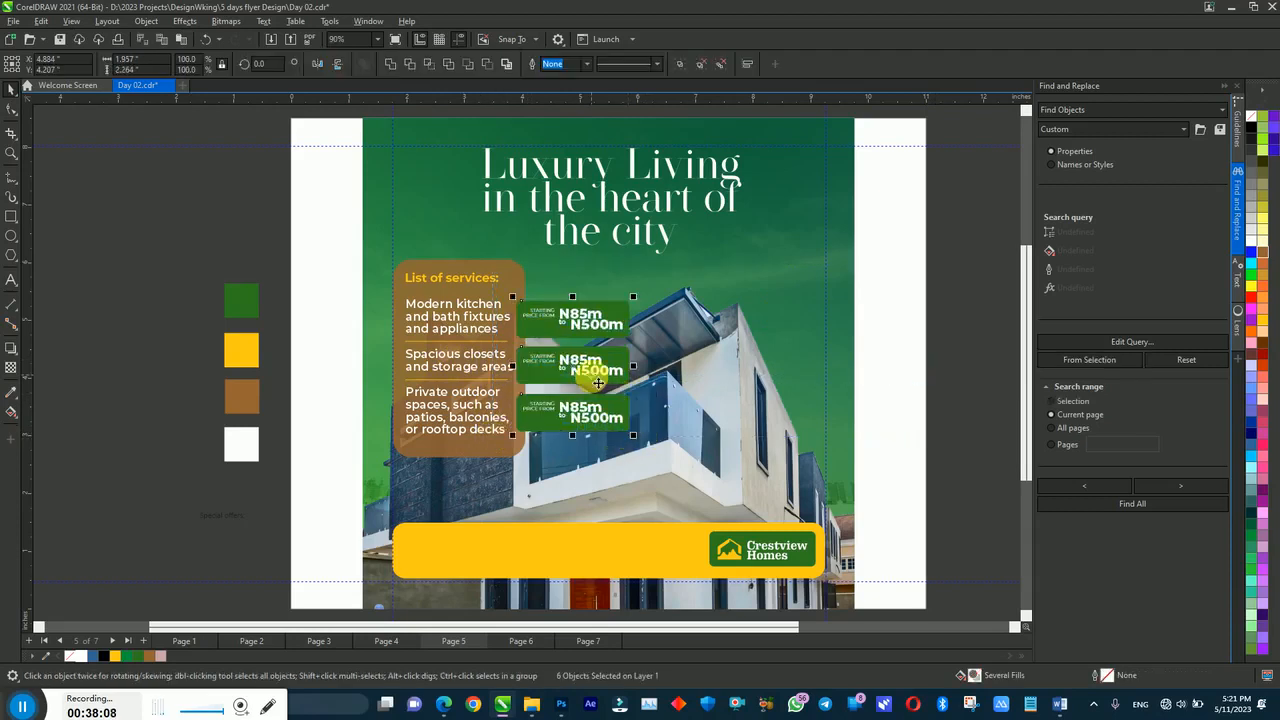
drag(589, 372, 589, 375)
drag(912, 329, 479, 398)
key(Up)
key(Up)
key(Up)
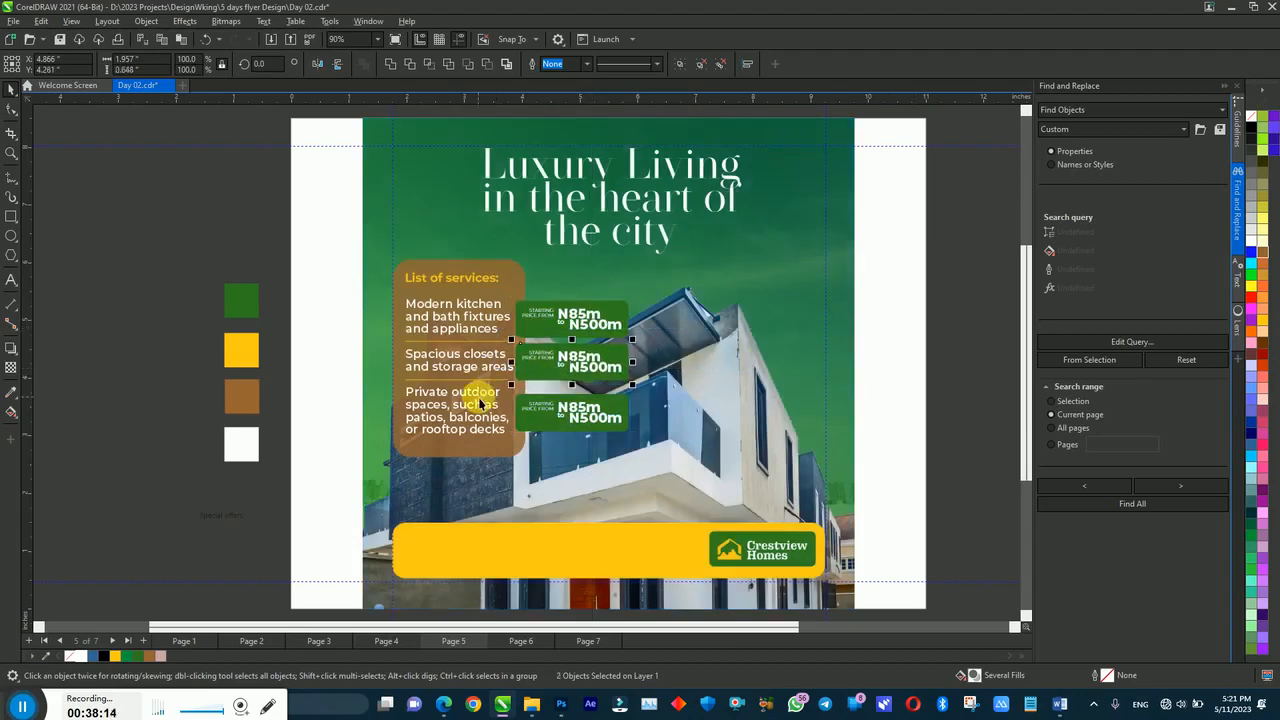
Step: Select the divider line inside the brown services panel
click(517, 350)
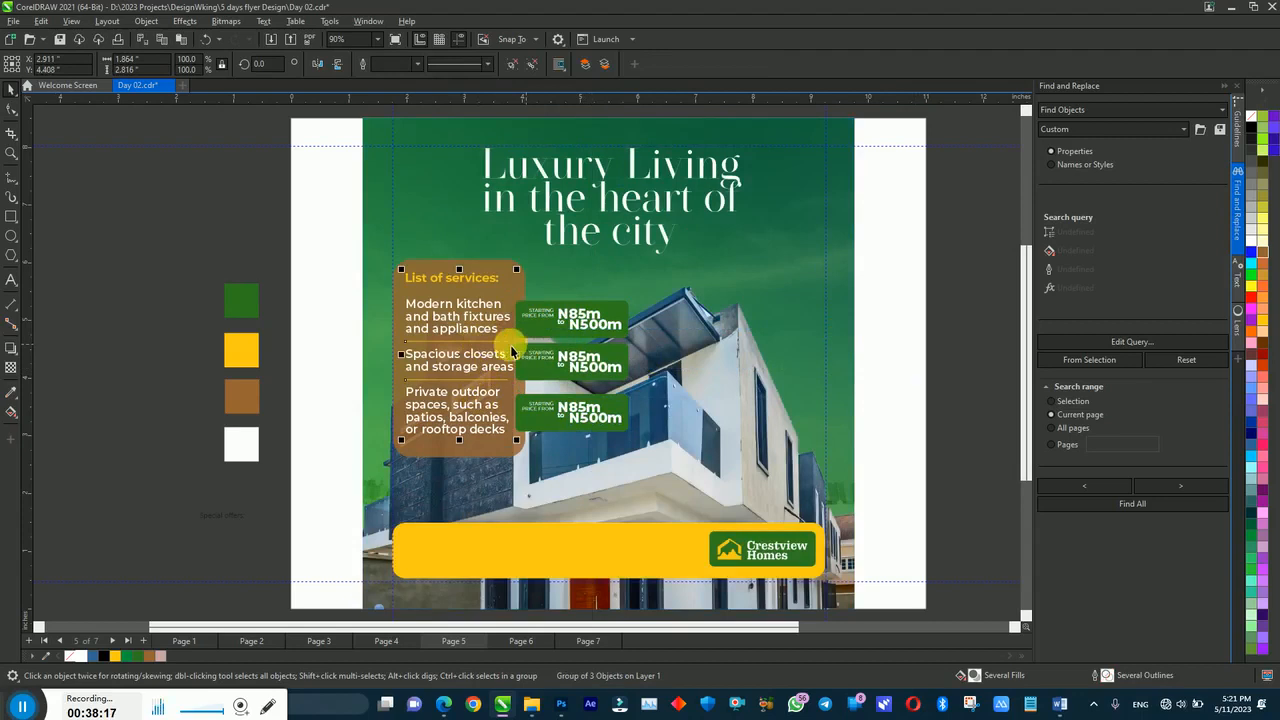
click(343, 214)
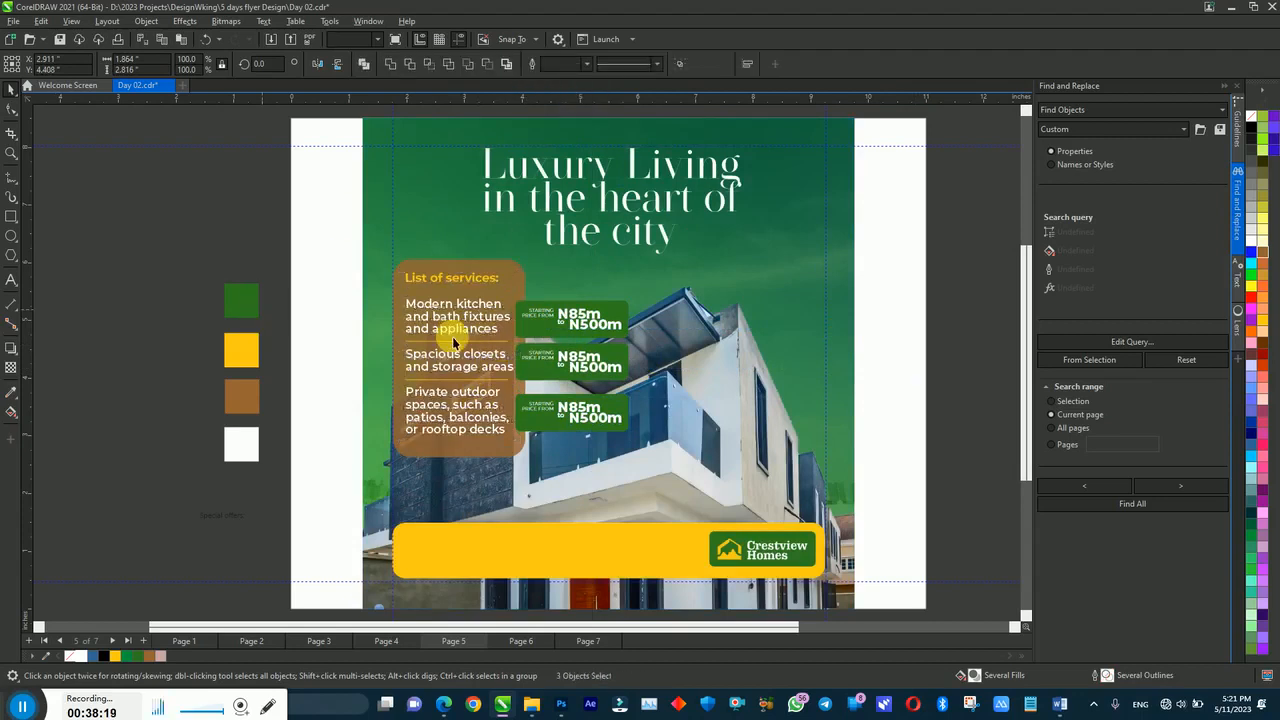
click(444, 345)
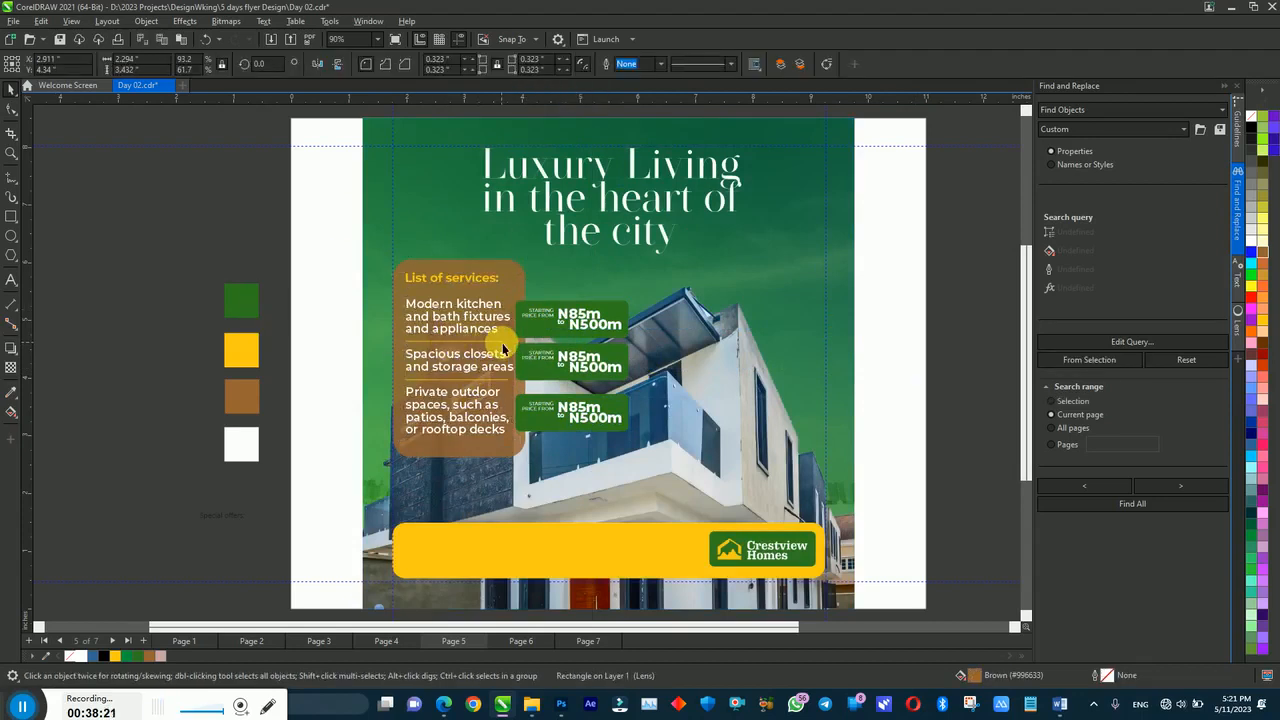
Step: Stretch the divider under the price tags, nudge the next divider down, and lower the outdoor-spaces text
drag(517, 345, 637, 348)
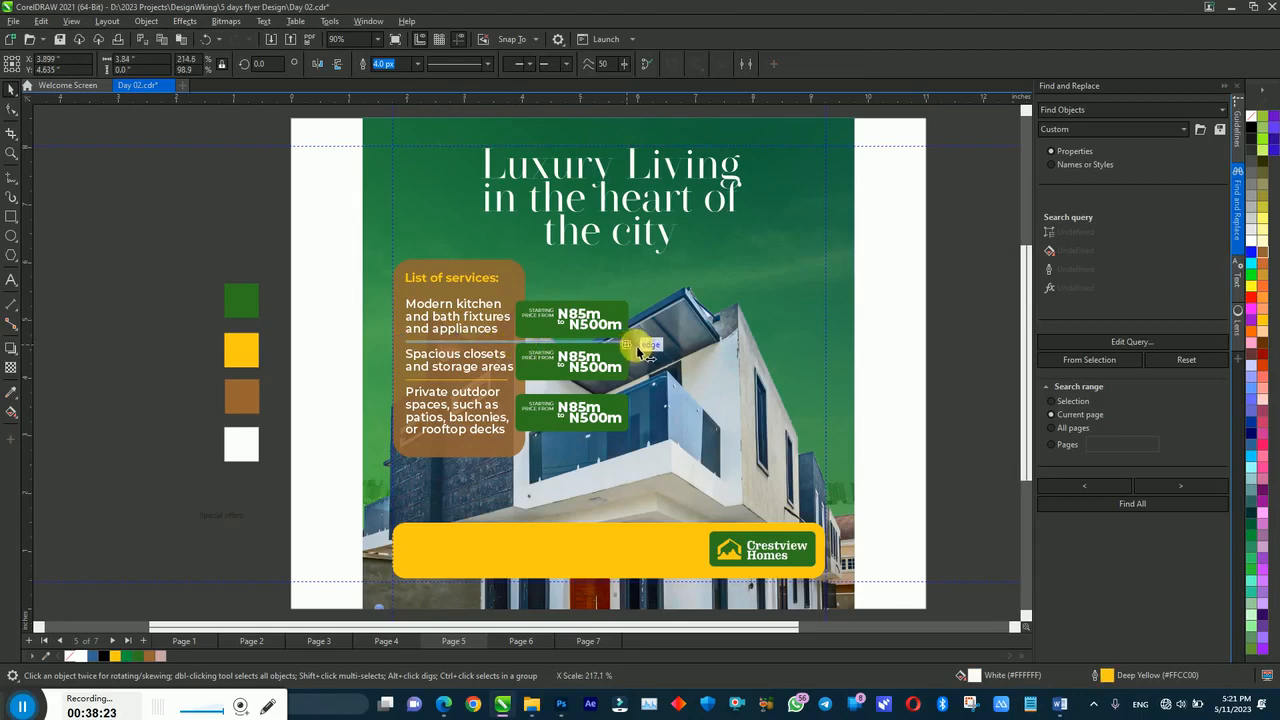
drag(864, 334, 634, 383)
key(Down)
key(Down)
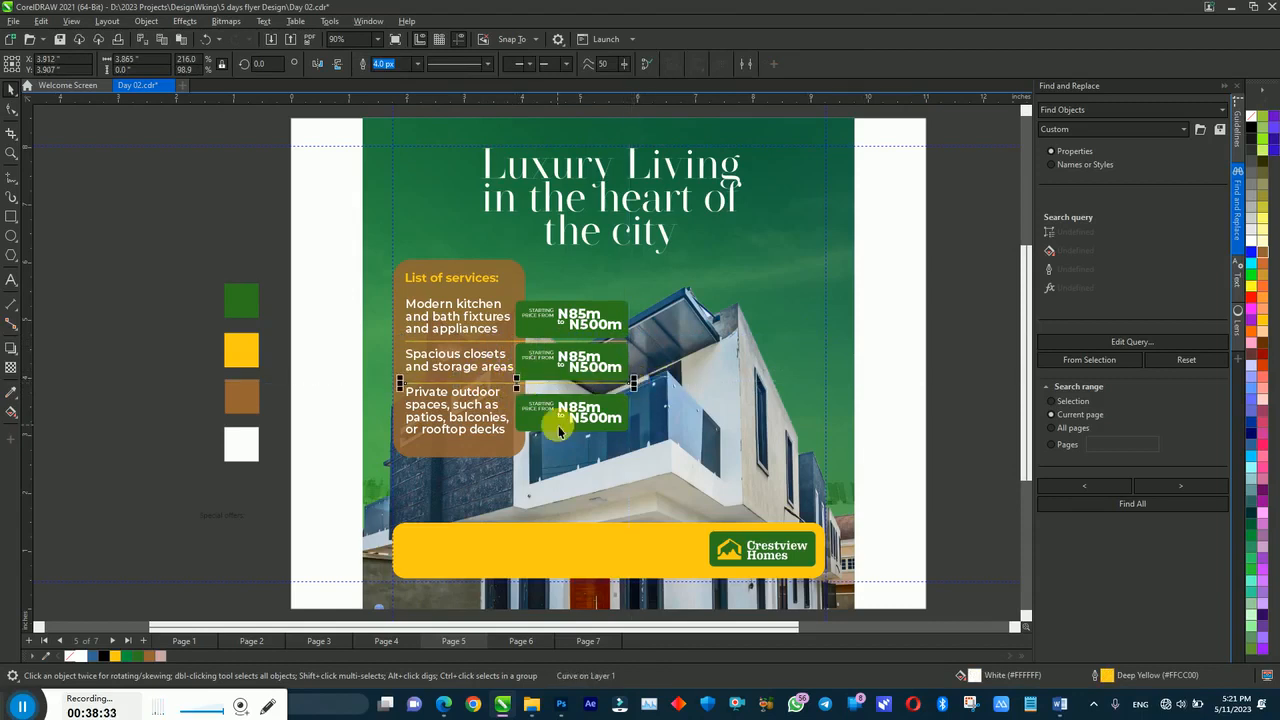
click(415, 403)
drag(415, 403, 415, 445)
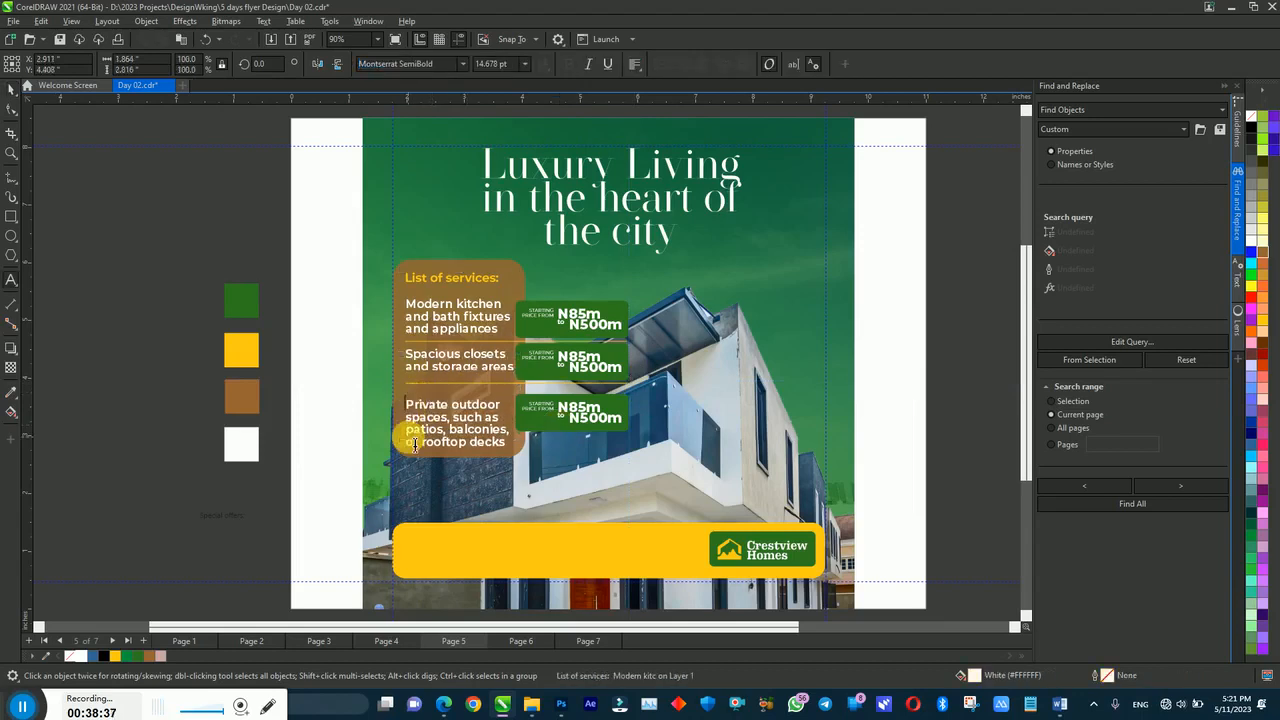
Step: Remove the blank line and delete the lower two entries from the services text block
key(BackSpace)
key(ctrl+space)
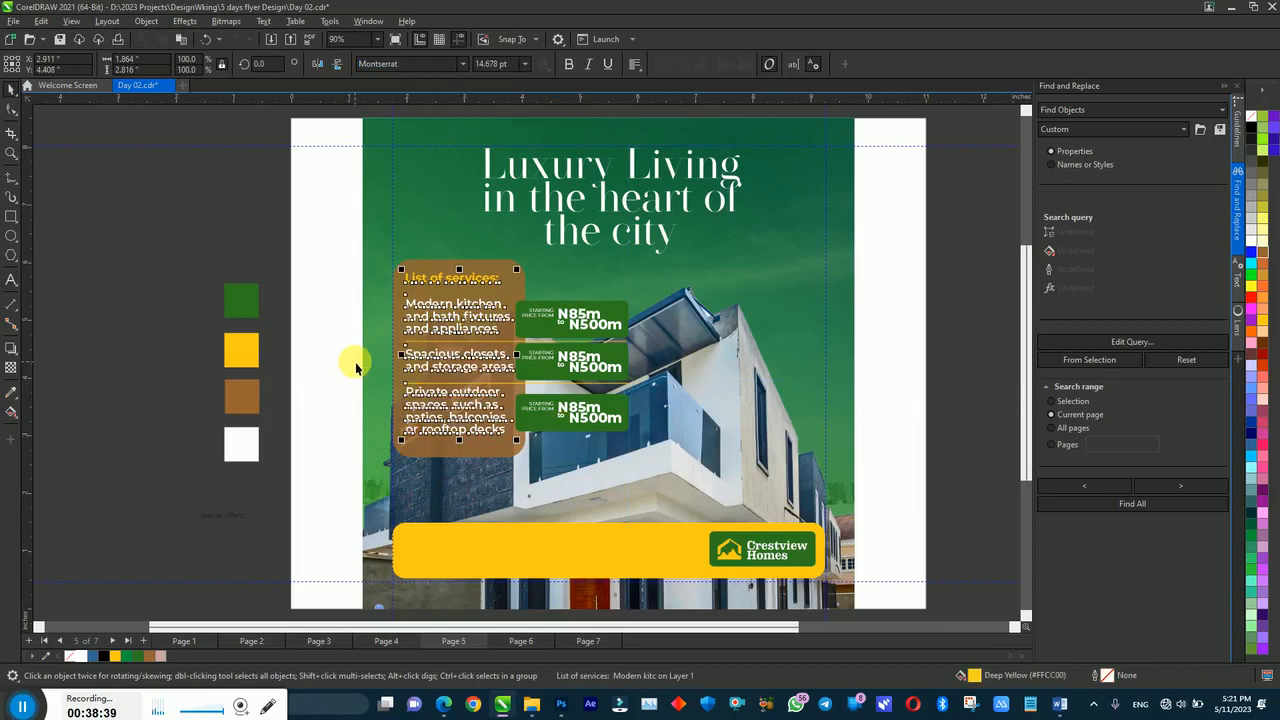
click(355, 360)
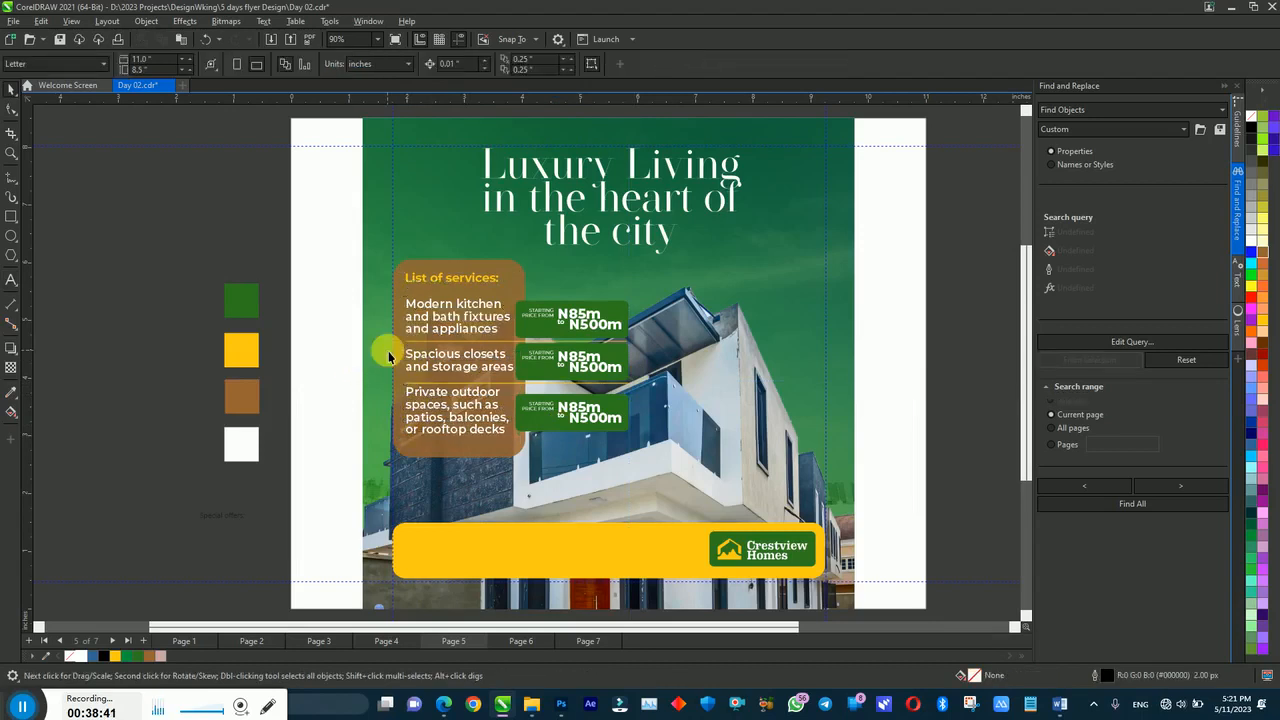
click(457, 401)
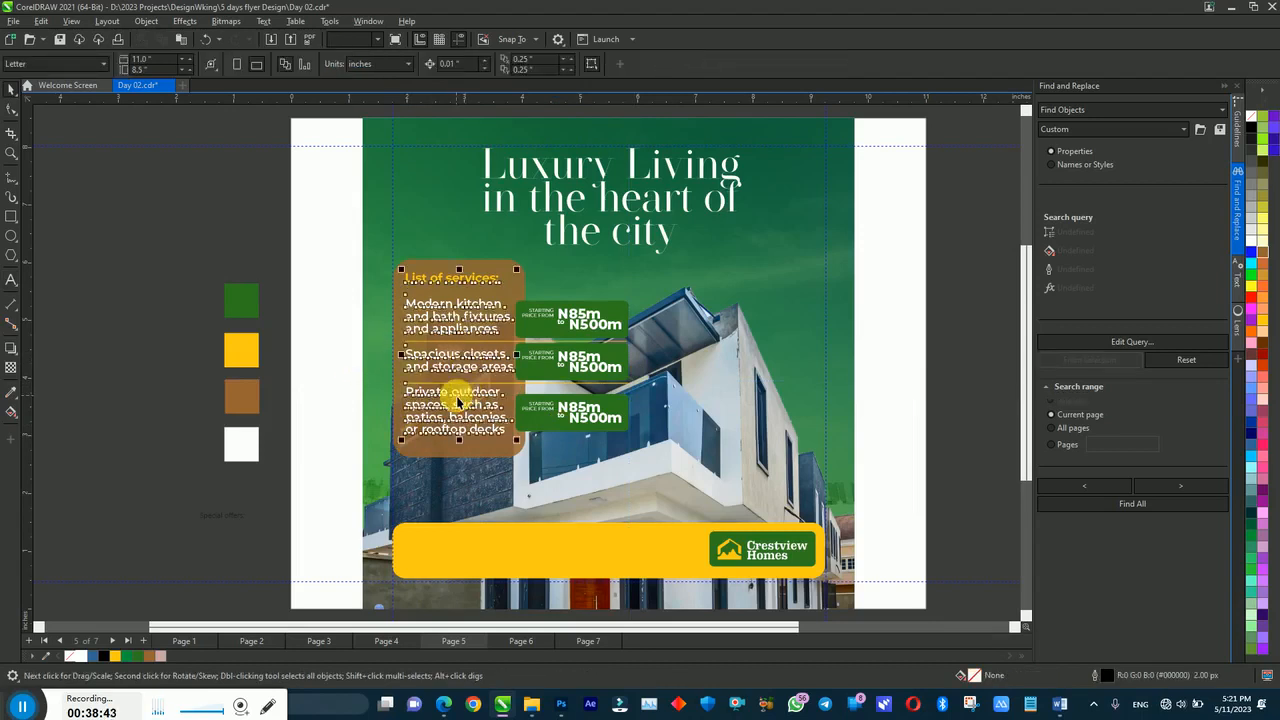
double_click(457, 401)
drag(404, 389, 512, 420)
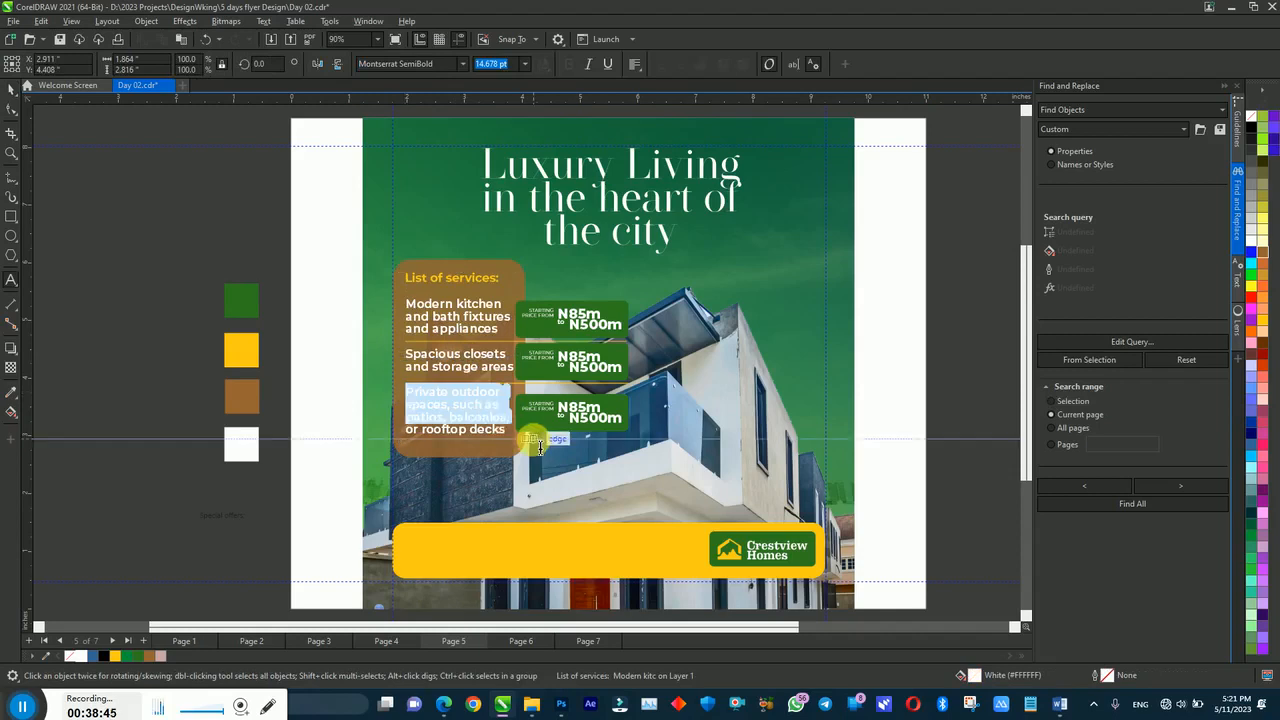
drag(407, 354, 516, 445)
key(Delete)
click(436, 314)
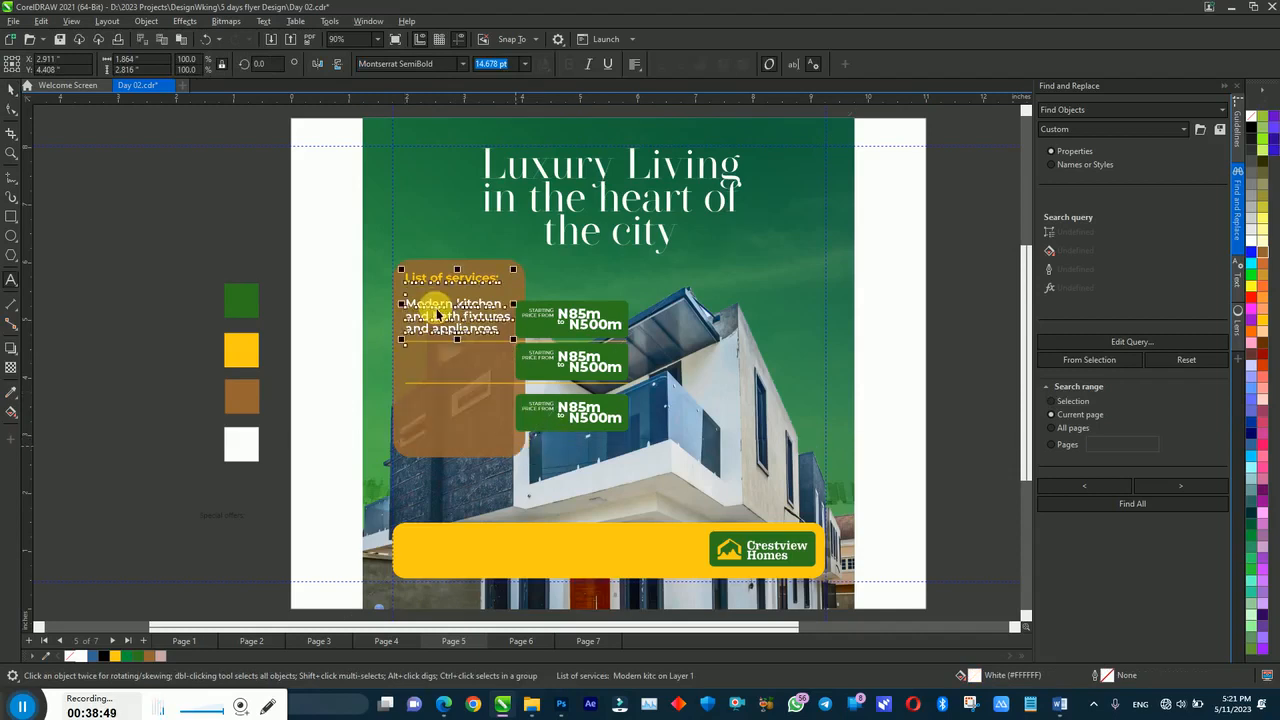
Step: Copy the text block downward and make the copy hold only the Spacious closets entry
drag(441, 314, 440, 386)
right_click(447, 383)
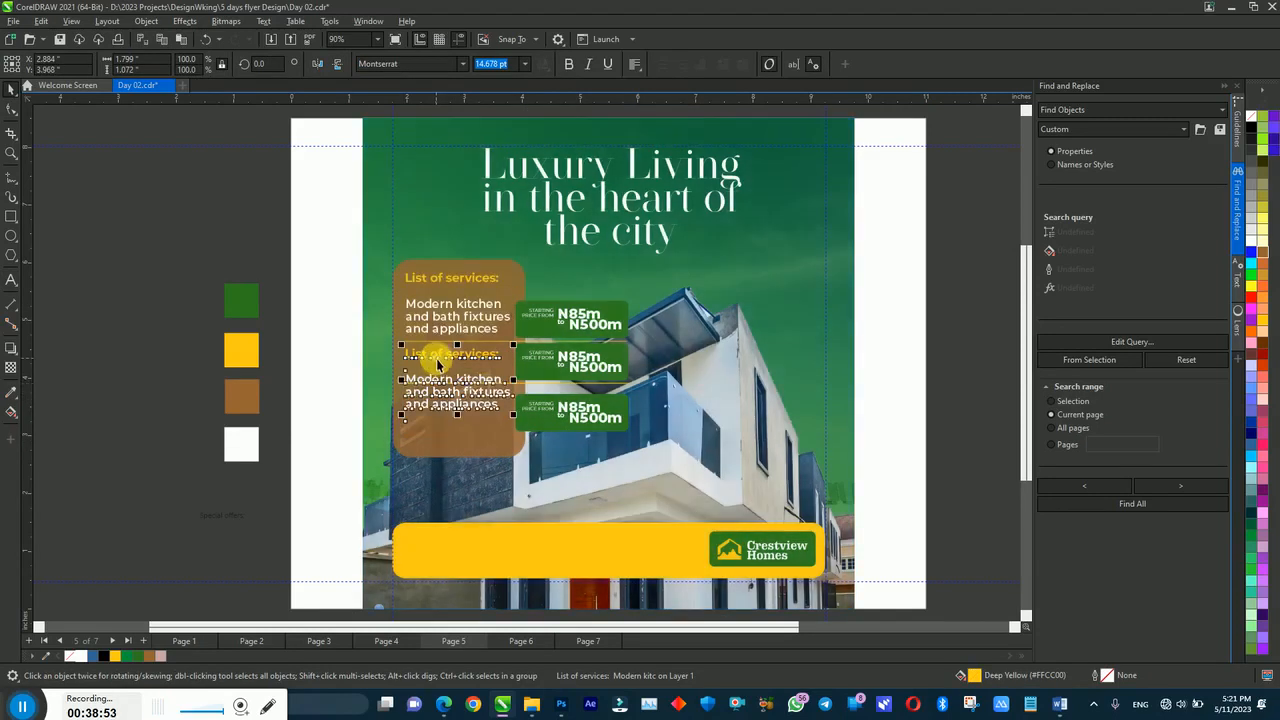
double_click(435, 356)
key(ctrl+a)
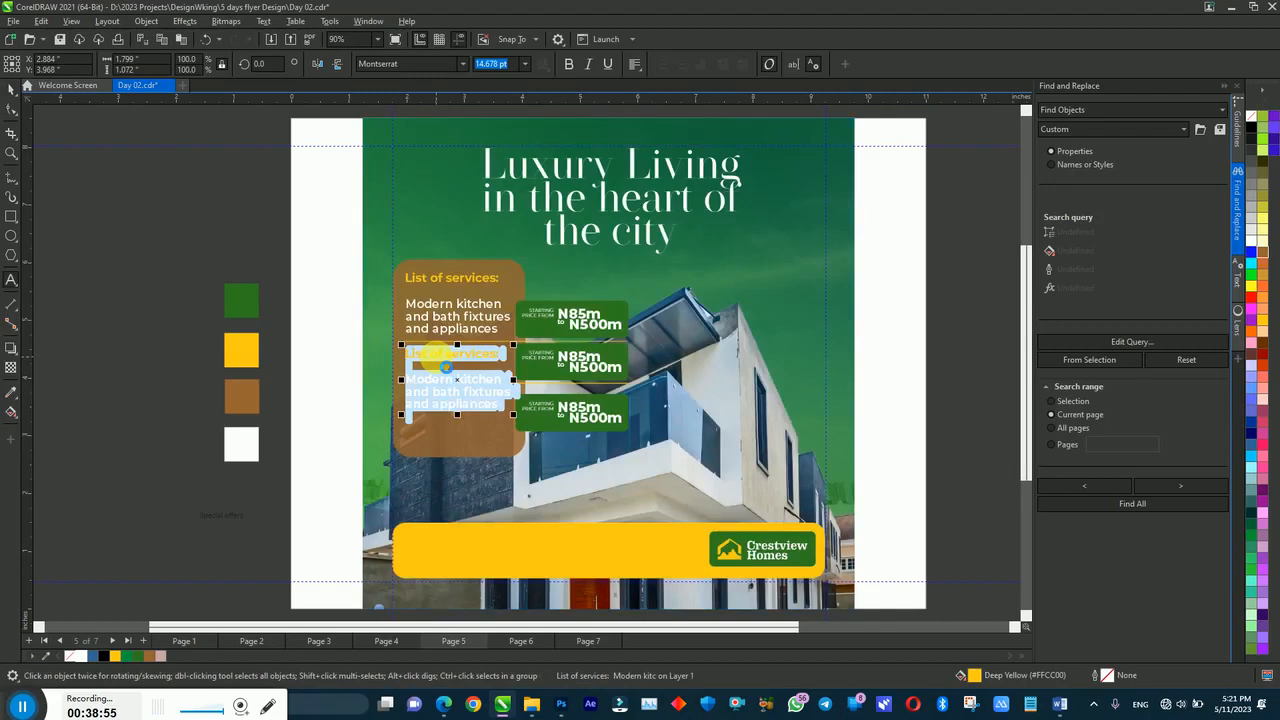
text(Spacious closets and storage areas Private outdoor spaces, such as patios, balconies, or rooftop decks)
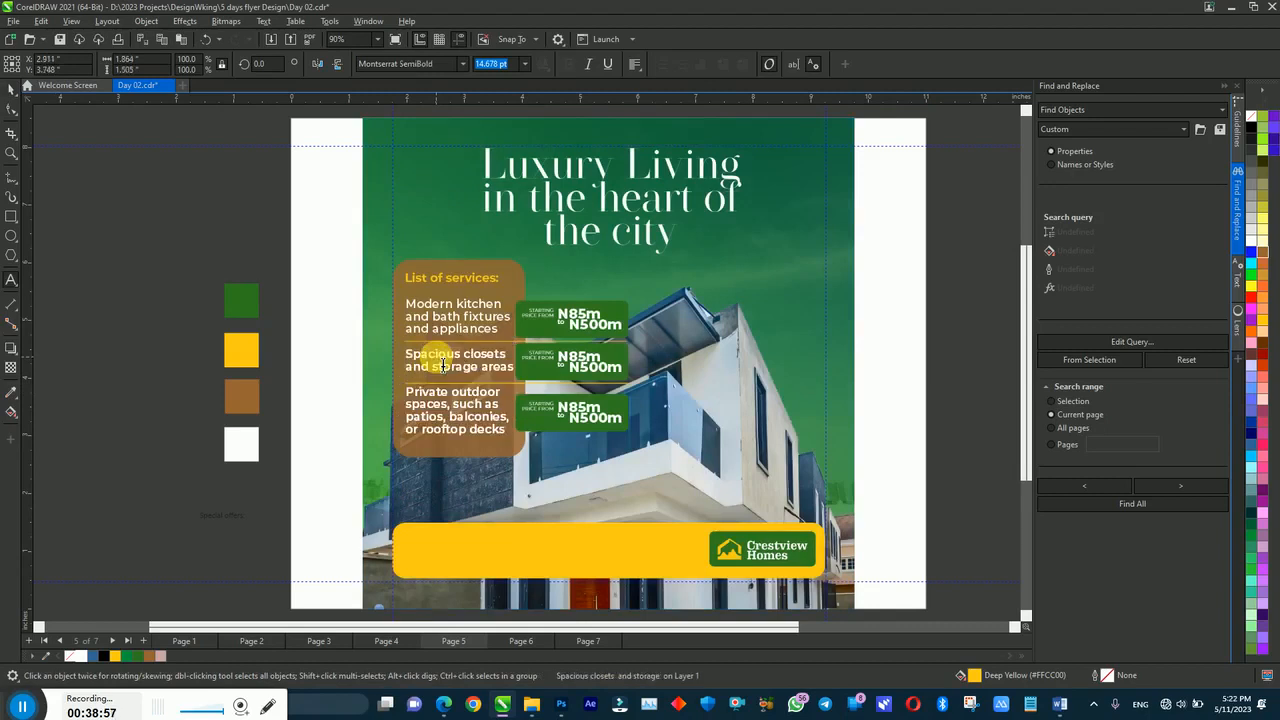
key(ctrl+a)
key(ctrl+c)
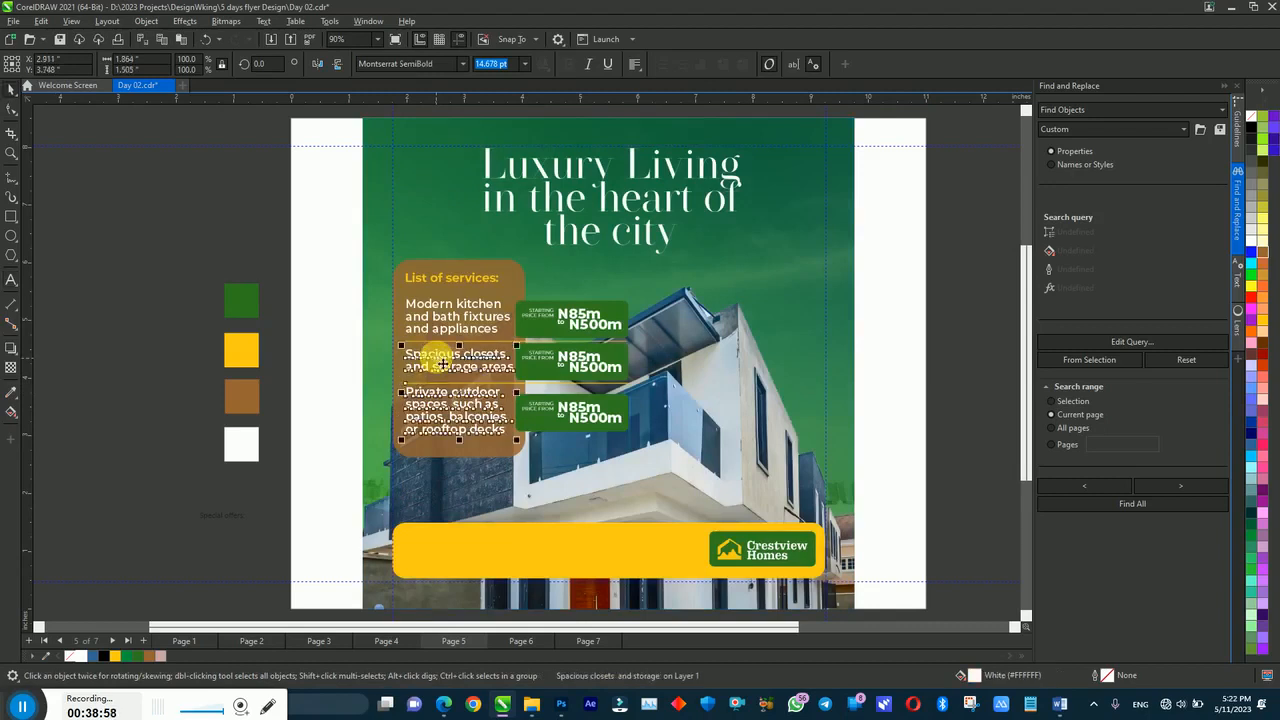
click(422, 392)
drag(405, 391, 557, 440)
key(Delete)
key(BackSpace)
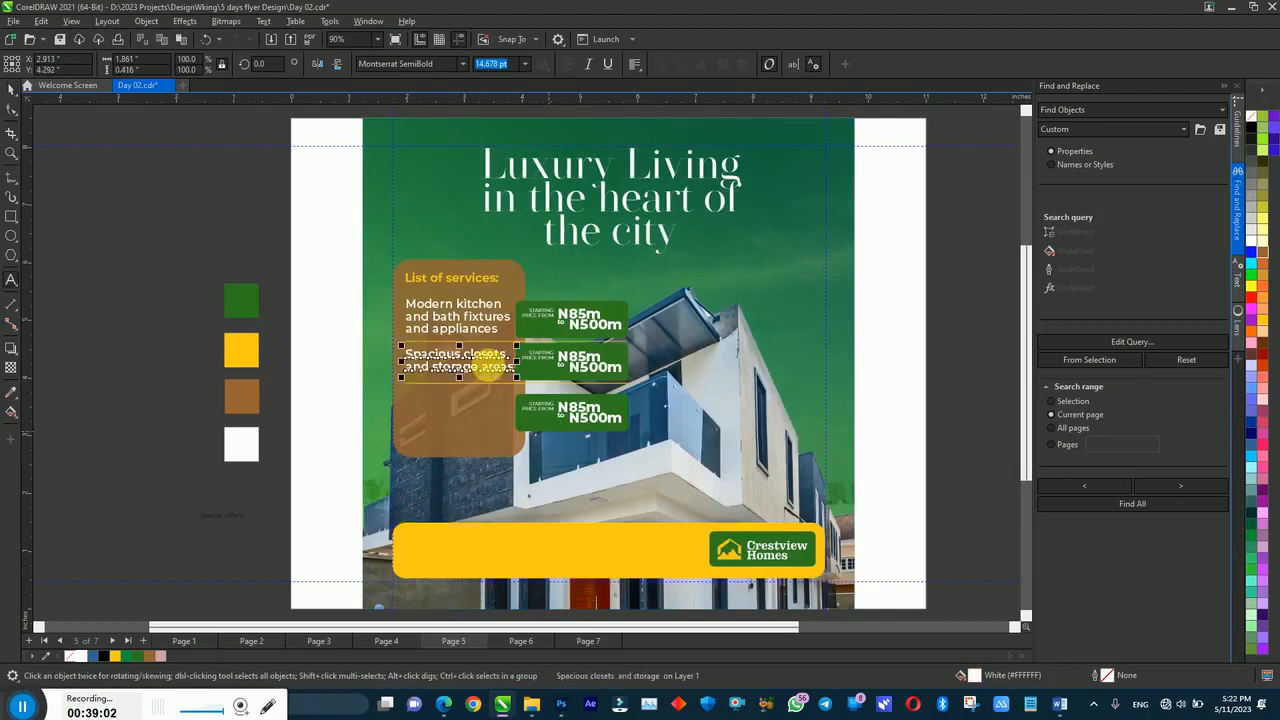
Step: Make a third block with only the outdoor-spaces entry, nudged down into row three
drag(493, 374, 487, 414)
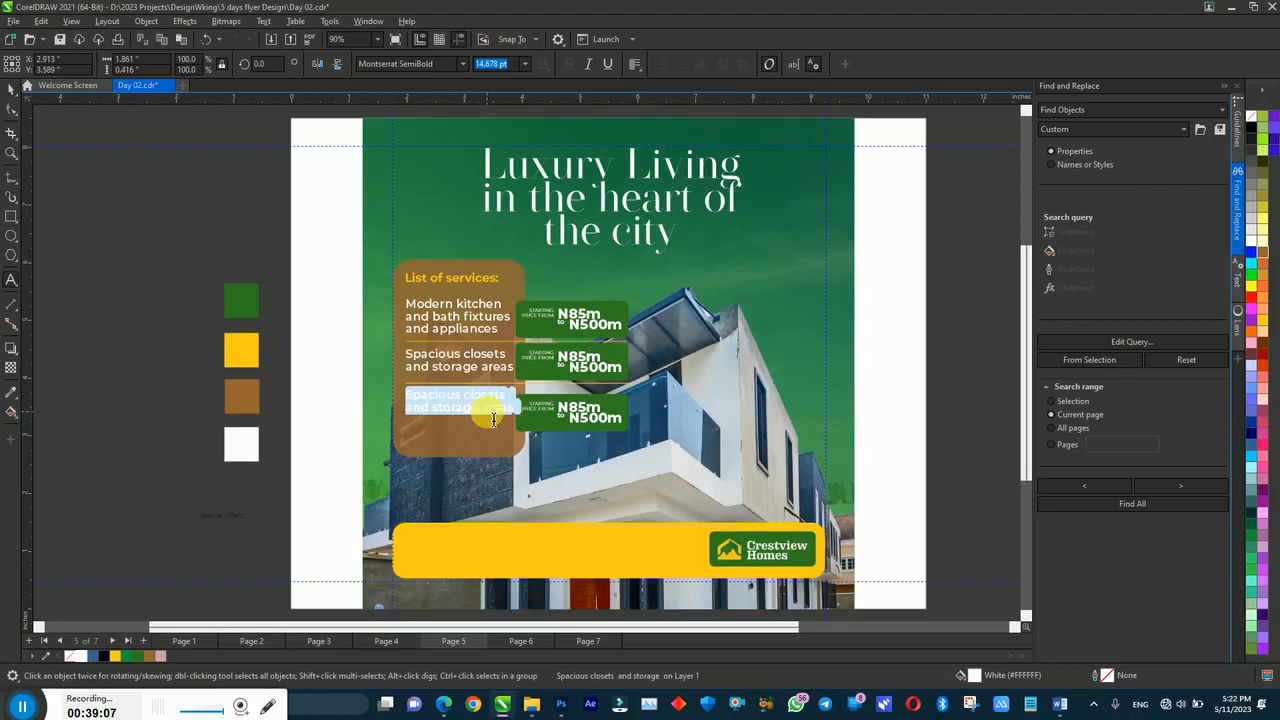
key(ctrl+v)
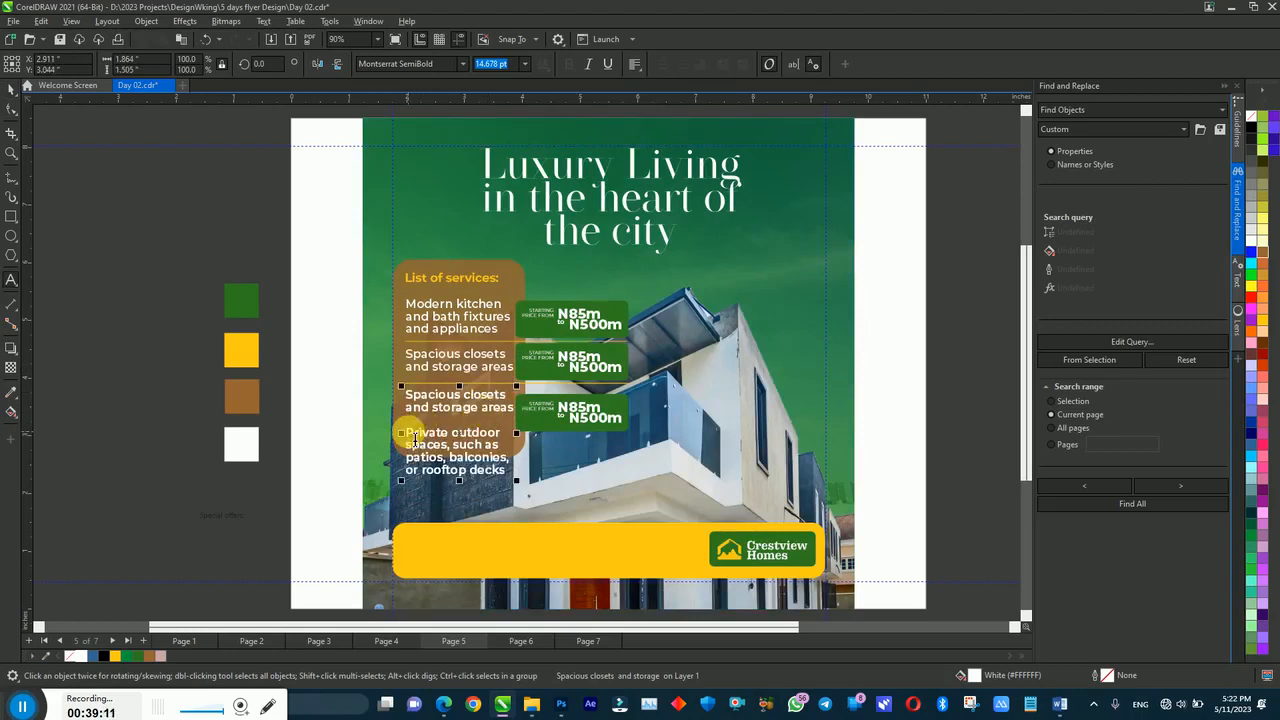
drag(406, 432, 386, 395)
key(BackSpace)
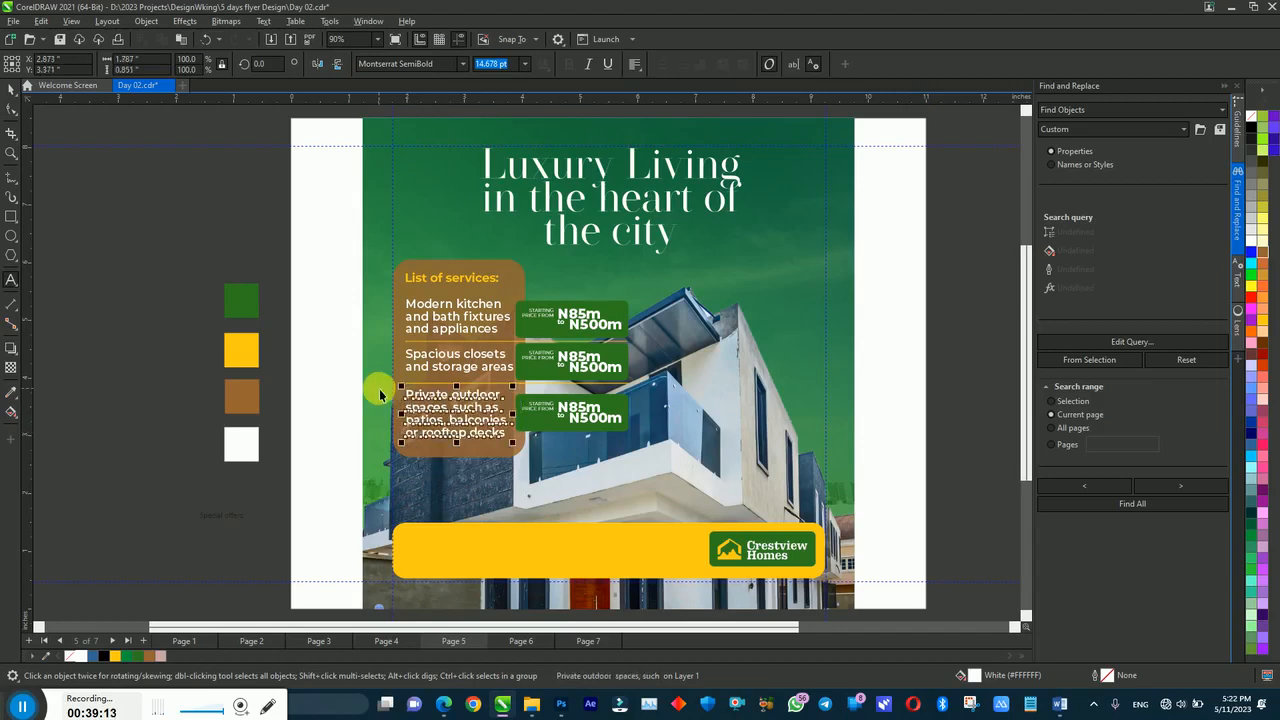
click(490, 395)
key(Down)
key(Down)
key(Down)
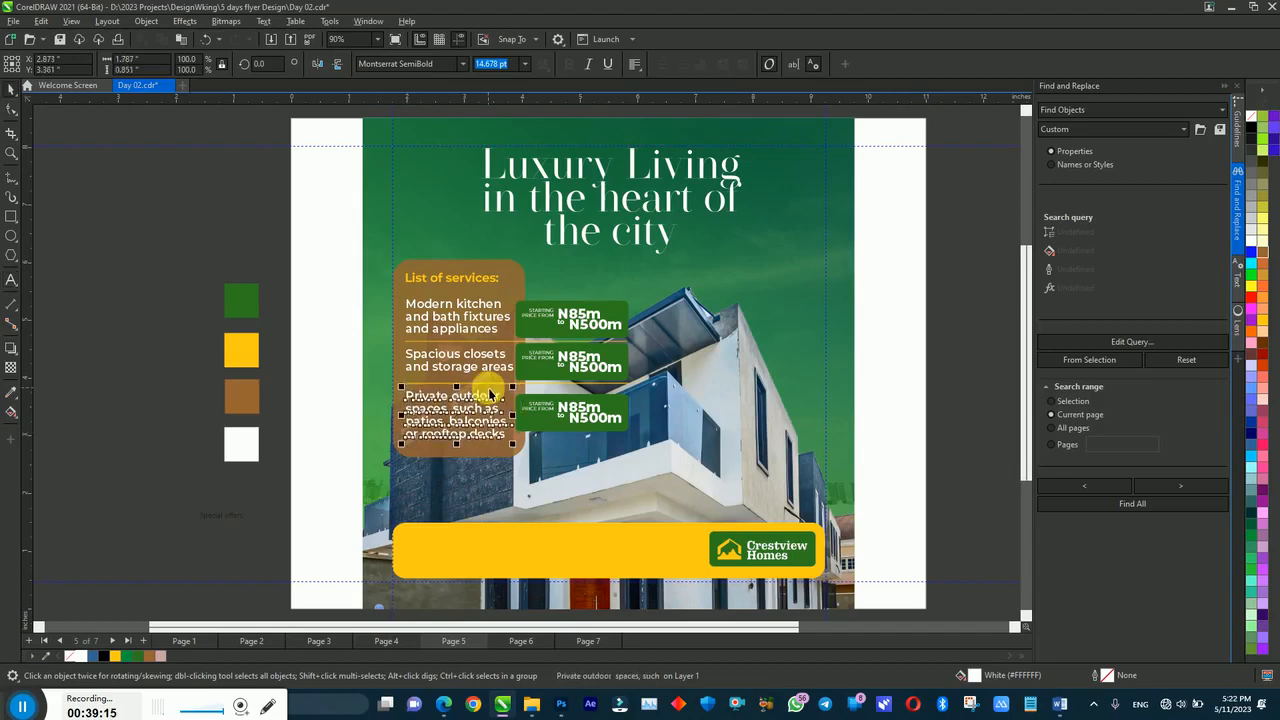
drag(350, 377, 745, 473)
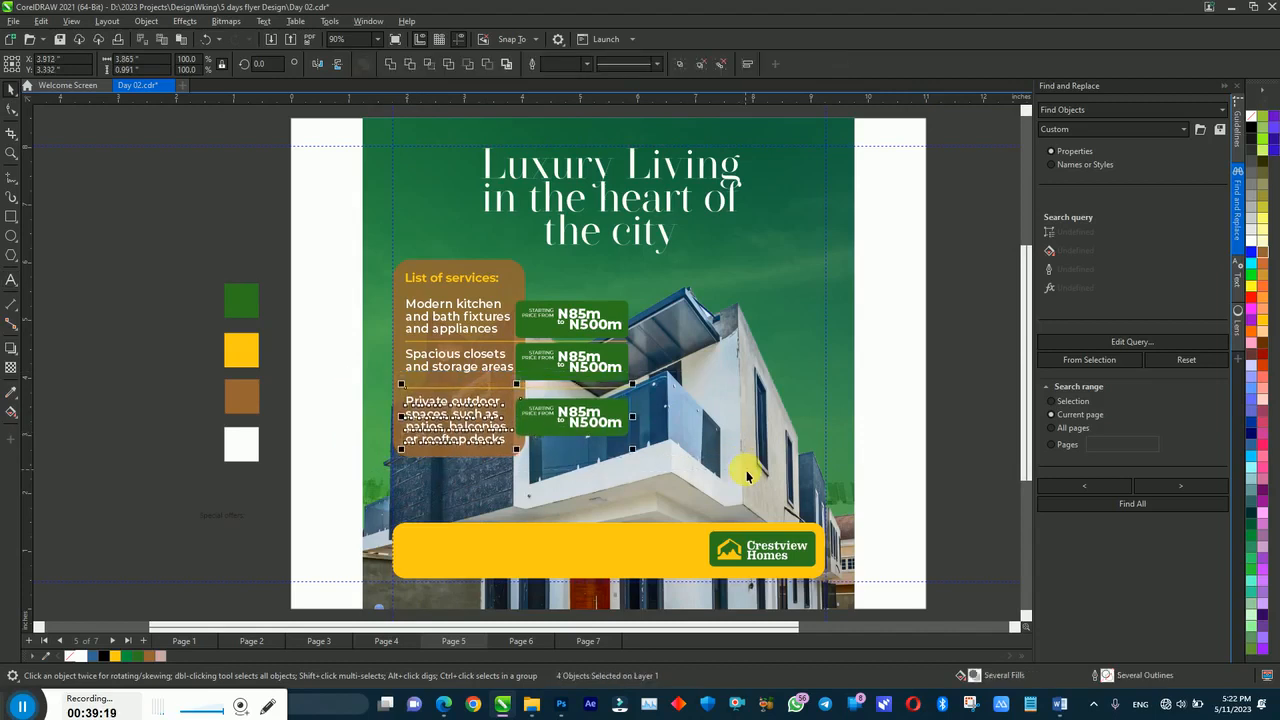
Step: Cut the Modern kitchen and bath fixtures line into its own text inside the box
click(348, 333)
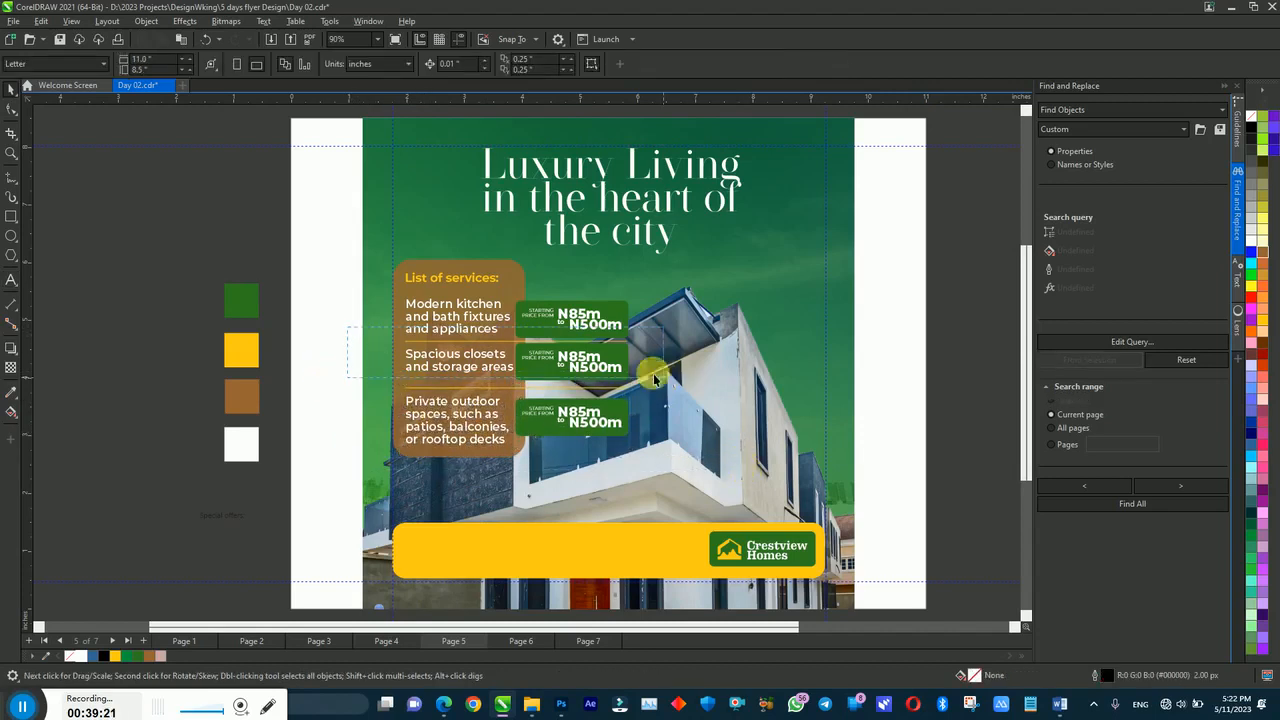
drag(333, 266, 567, 337)
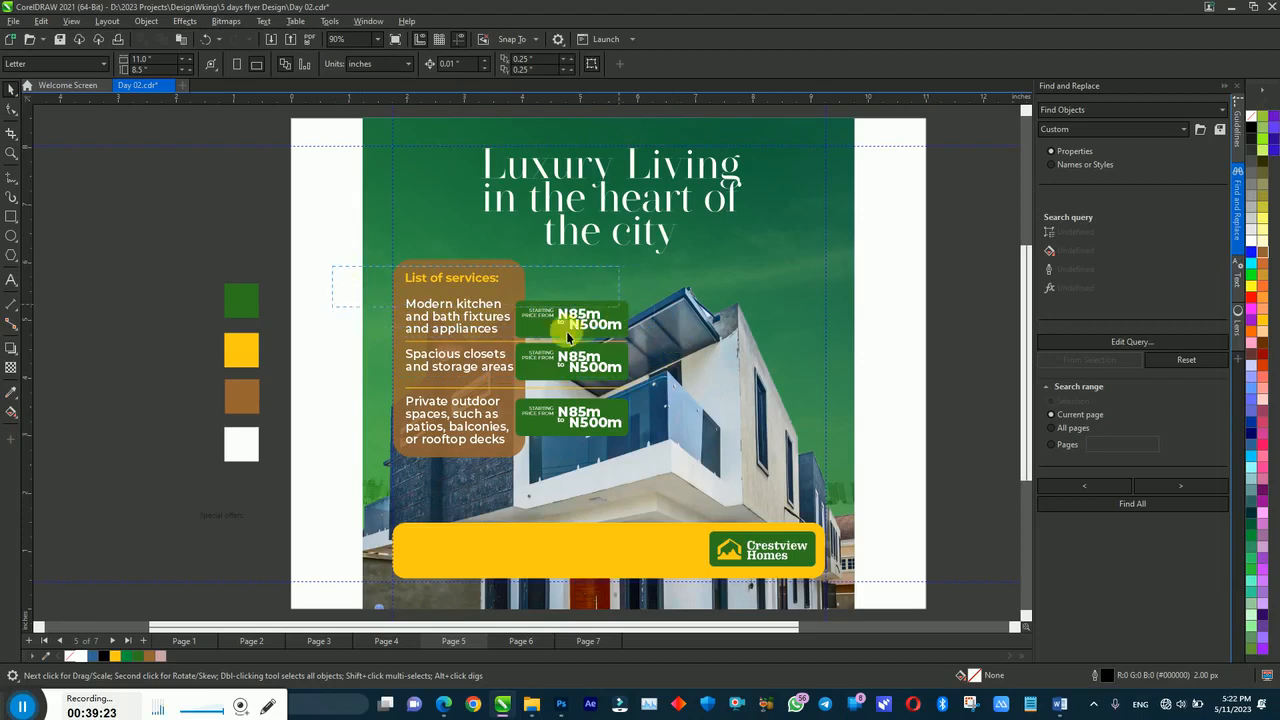
click(481, 311)
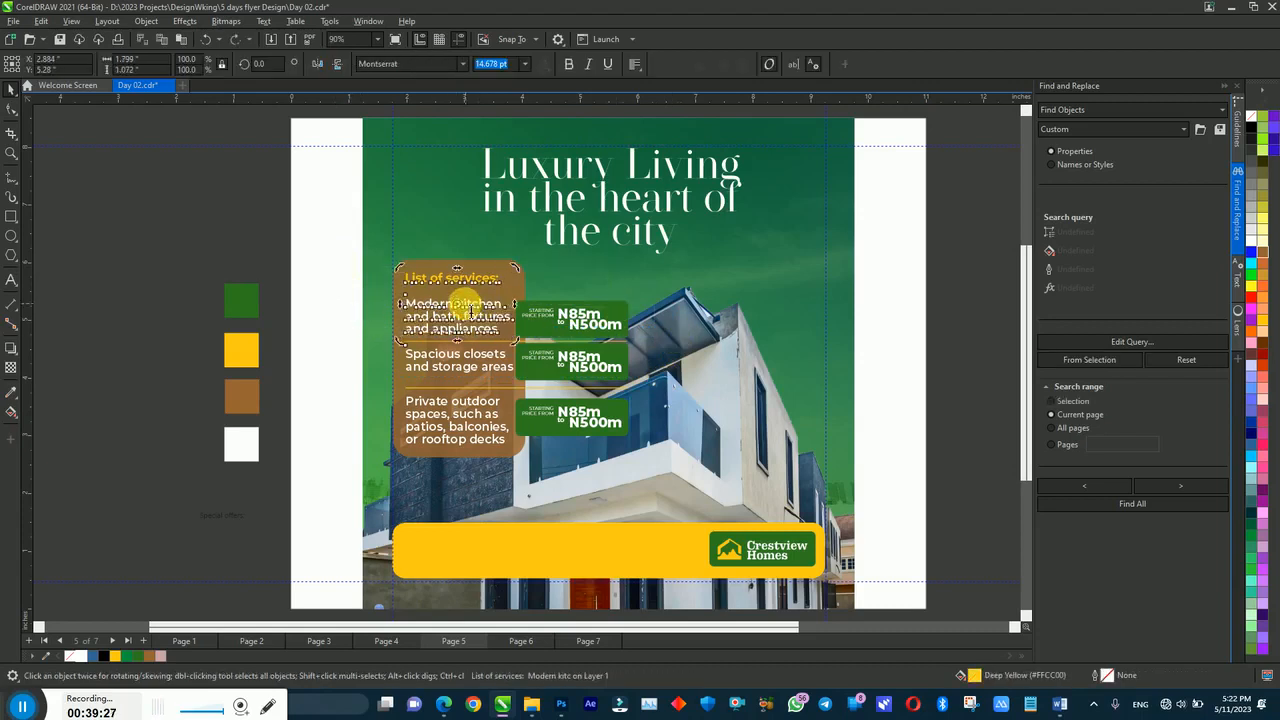
click(411, 302)
drag(413, 307, 539, 337)
key(ctrl+c)
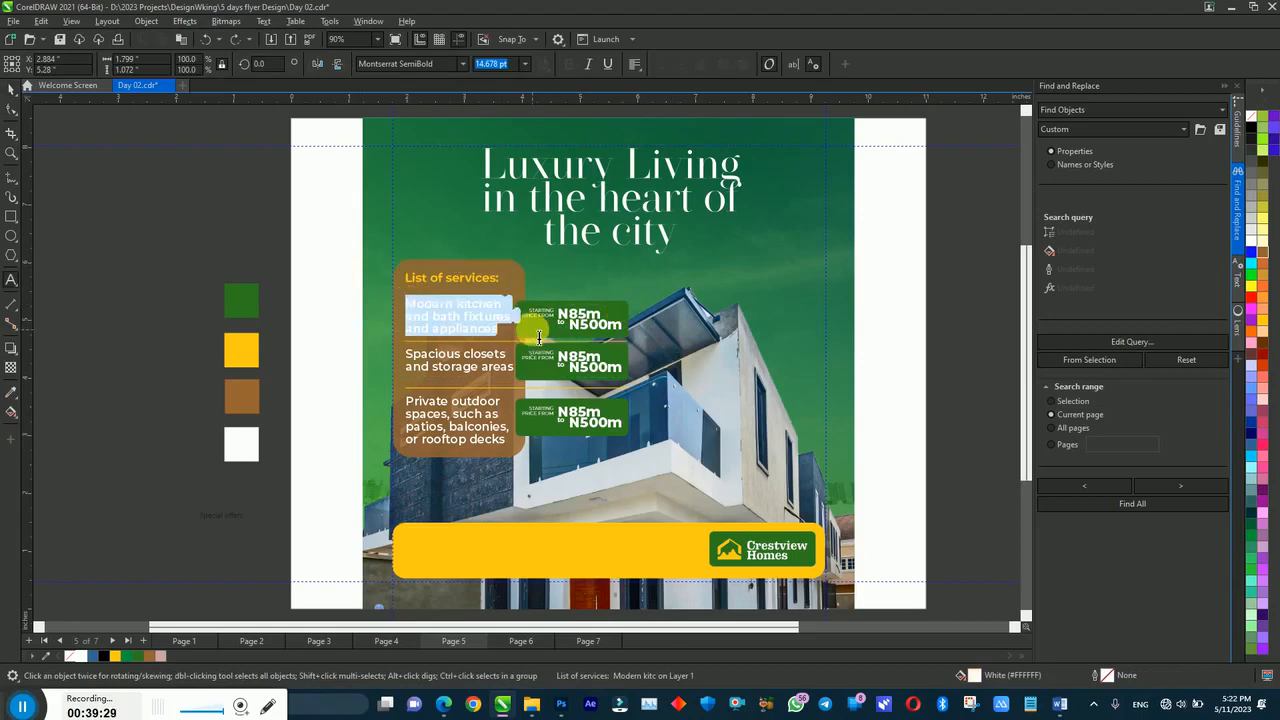
key(Delete)
key(ctrl+space)
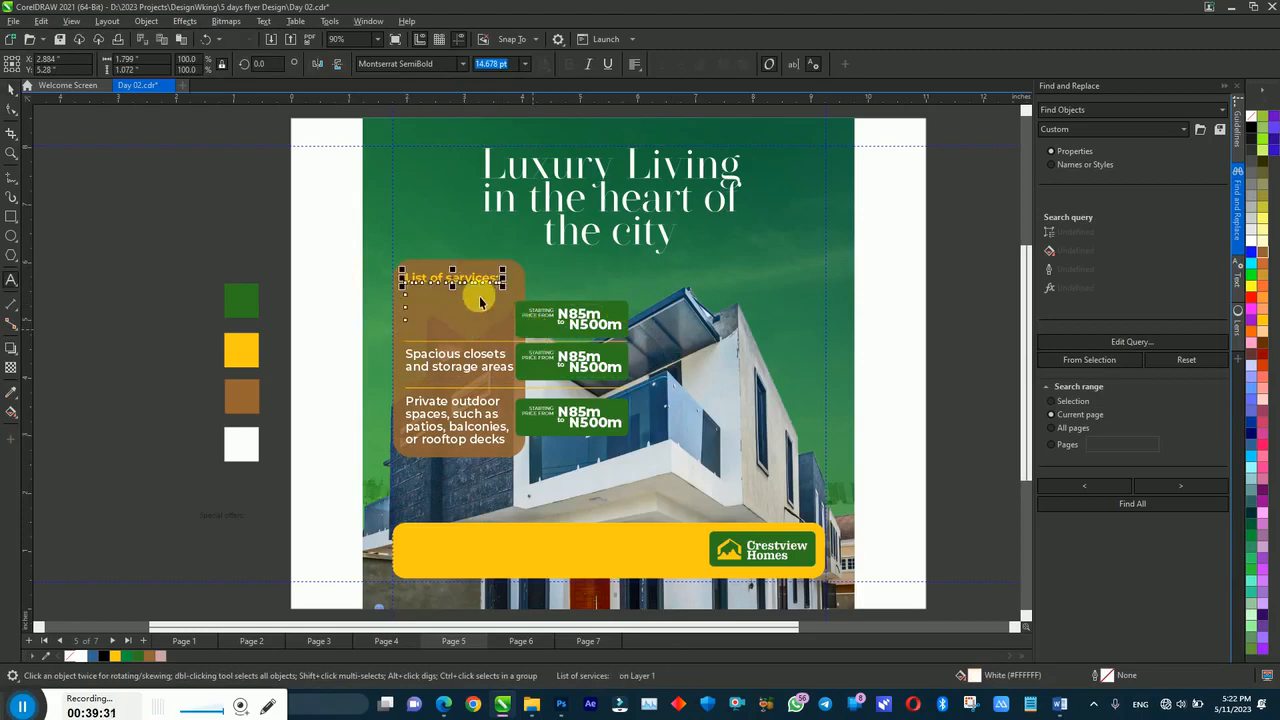
key(ctrl+v)
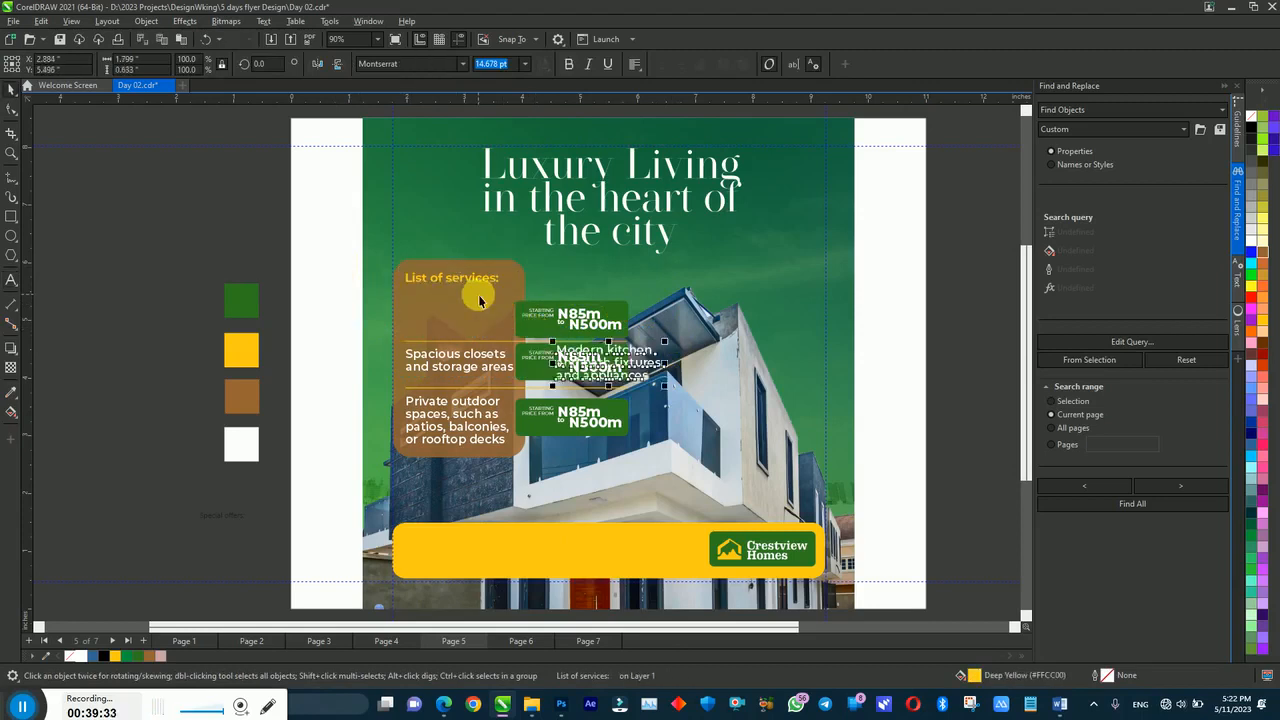
drag(578, 352, 453, 299)
Step: Center the top price tag vertically on the Modern kitchen text
drag(316, 247, 522, 480)
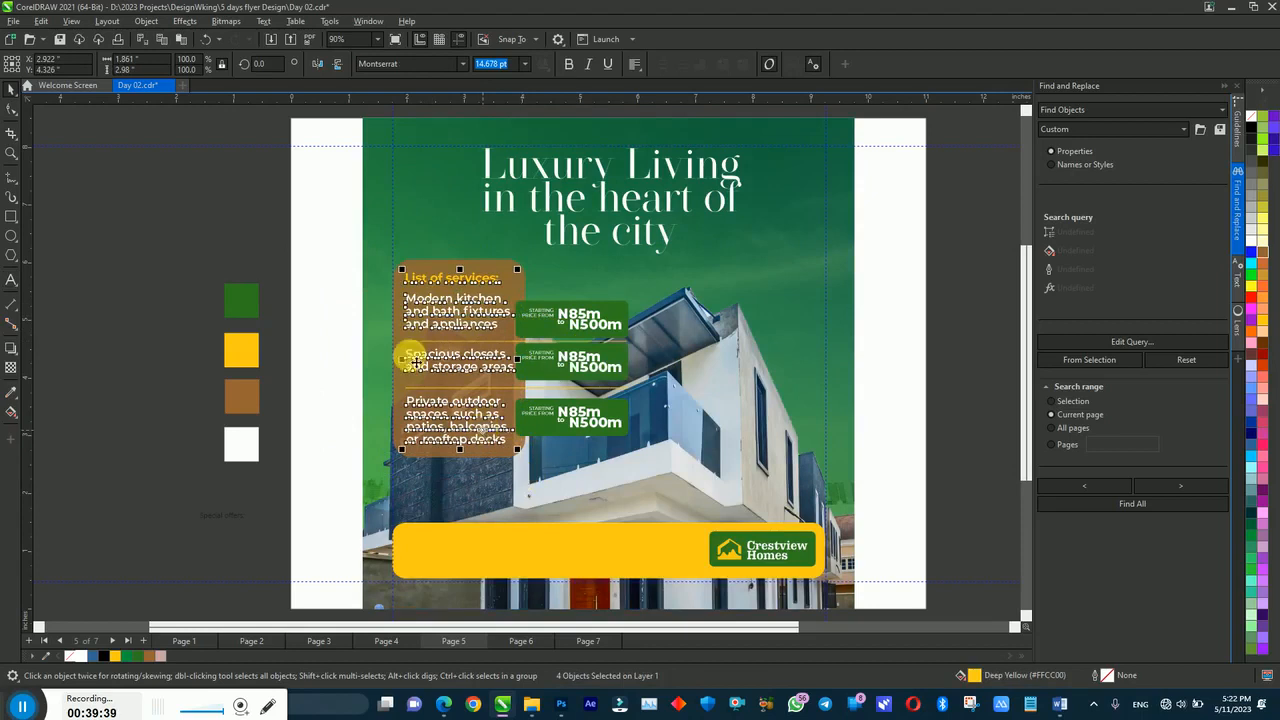
click(402, 278)
click(12, 108)
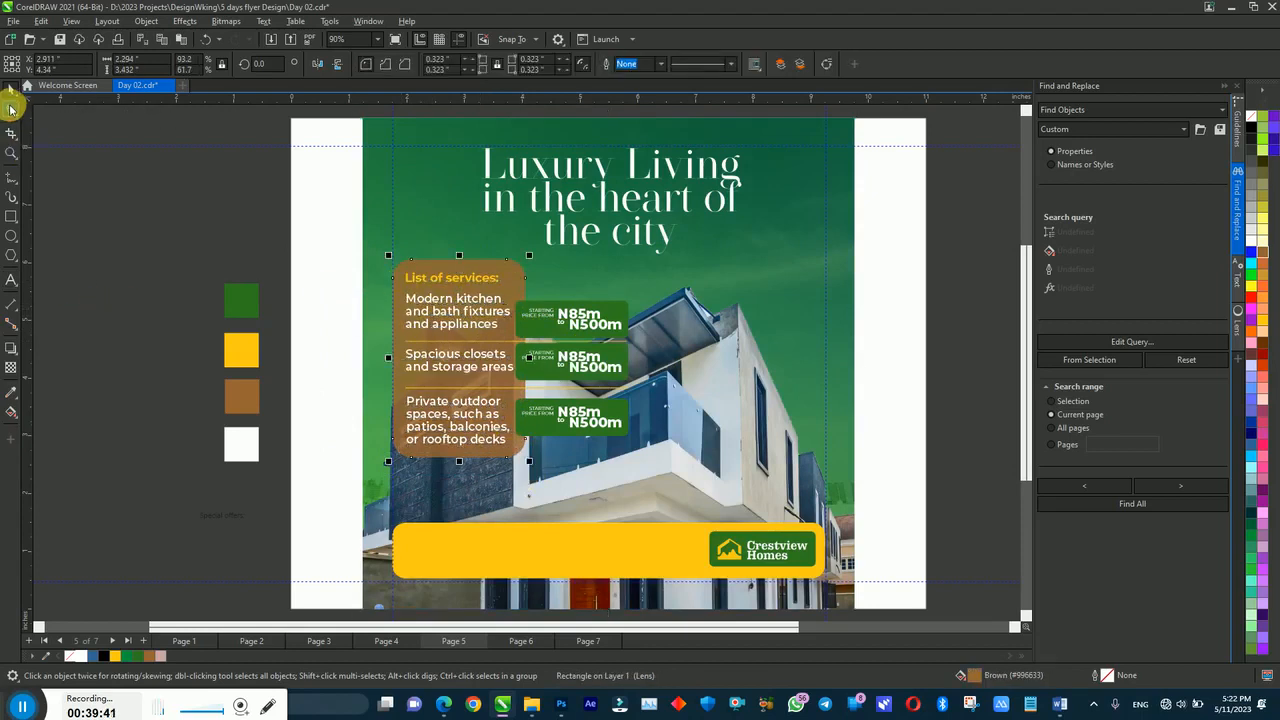
key(space)
click(332, 277)
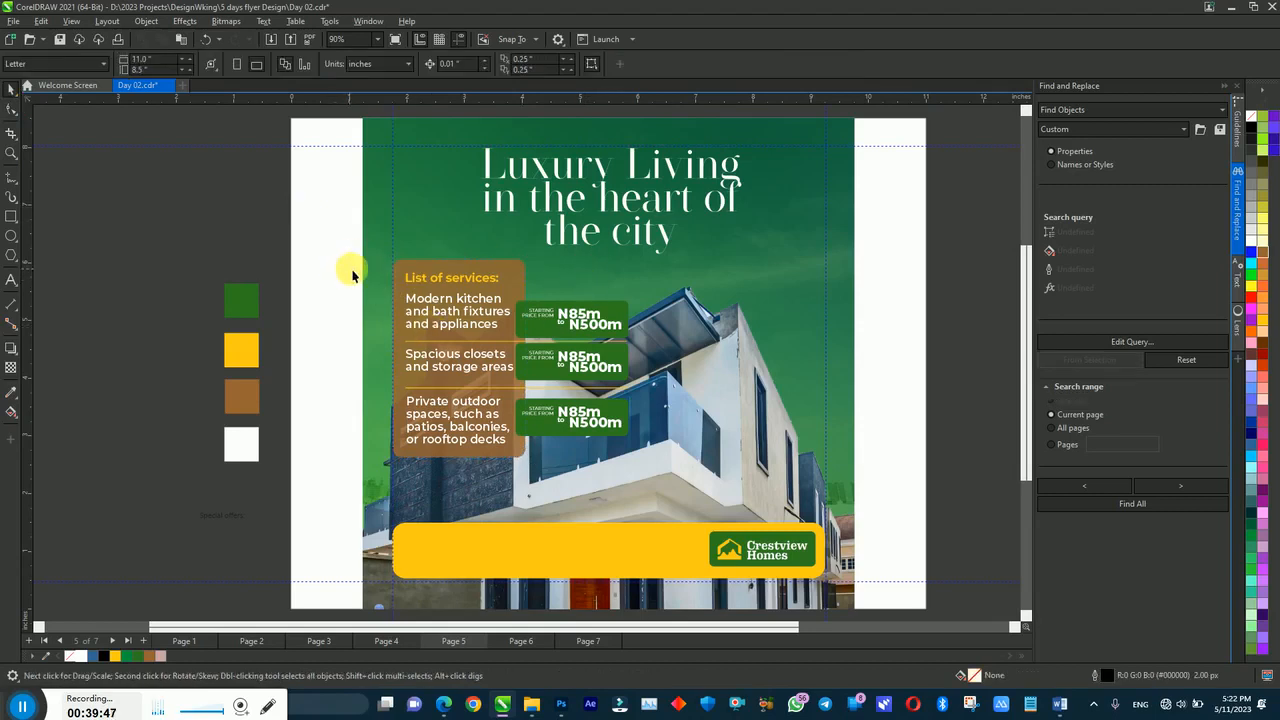
drag(348, 292, 606, 340)
drag(964, 246, 508, 355)
key(ctrl+g)
shift+click(492, 314)
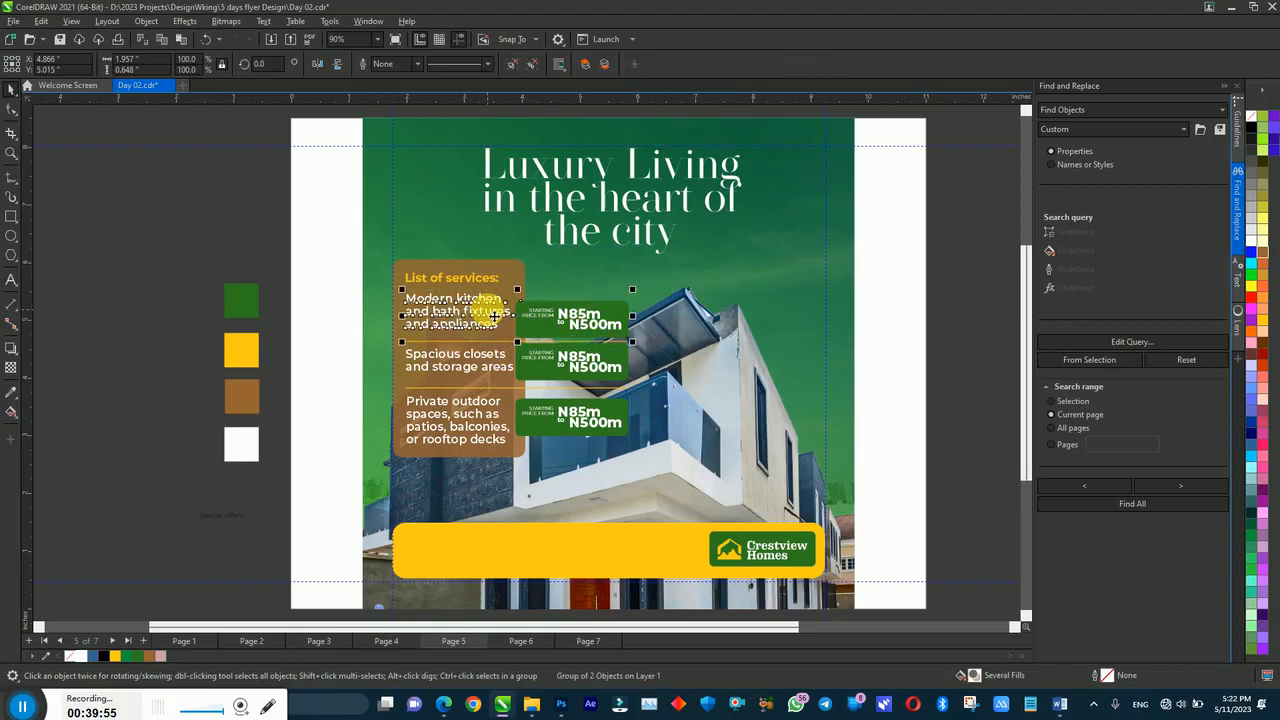
key(e)
click(929, 303)
Step: Center the middle price tag vertically on the Spacious closets text
click(582, 366)
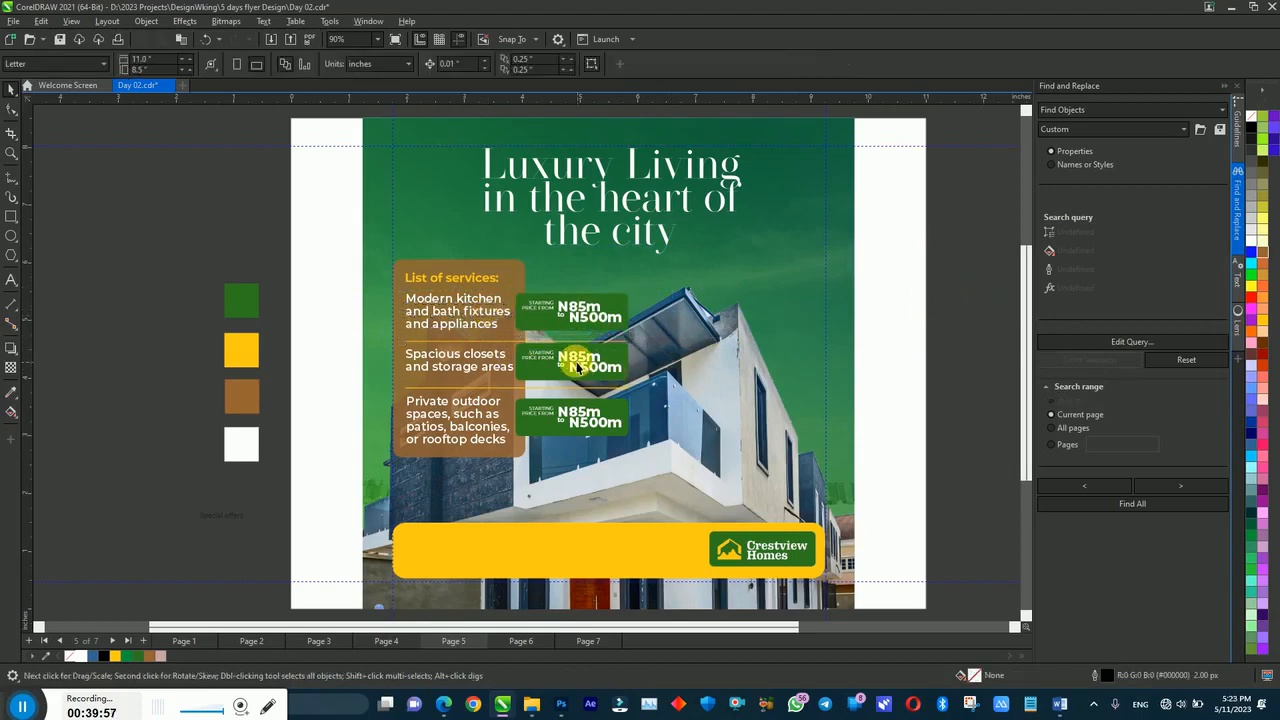
shift+click(508, 358)
key(e)
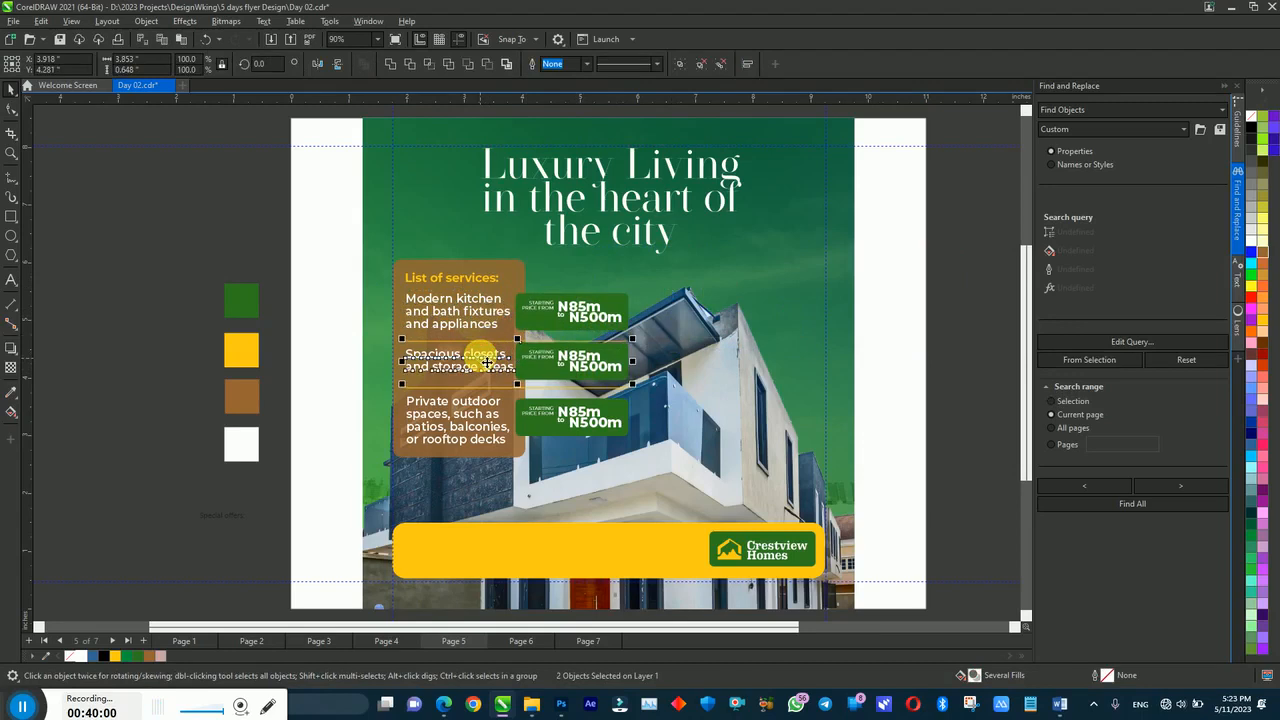
click(474, 343)
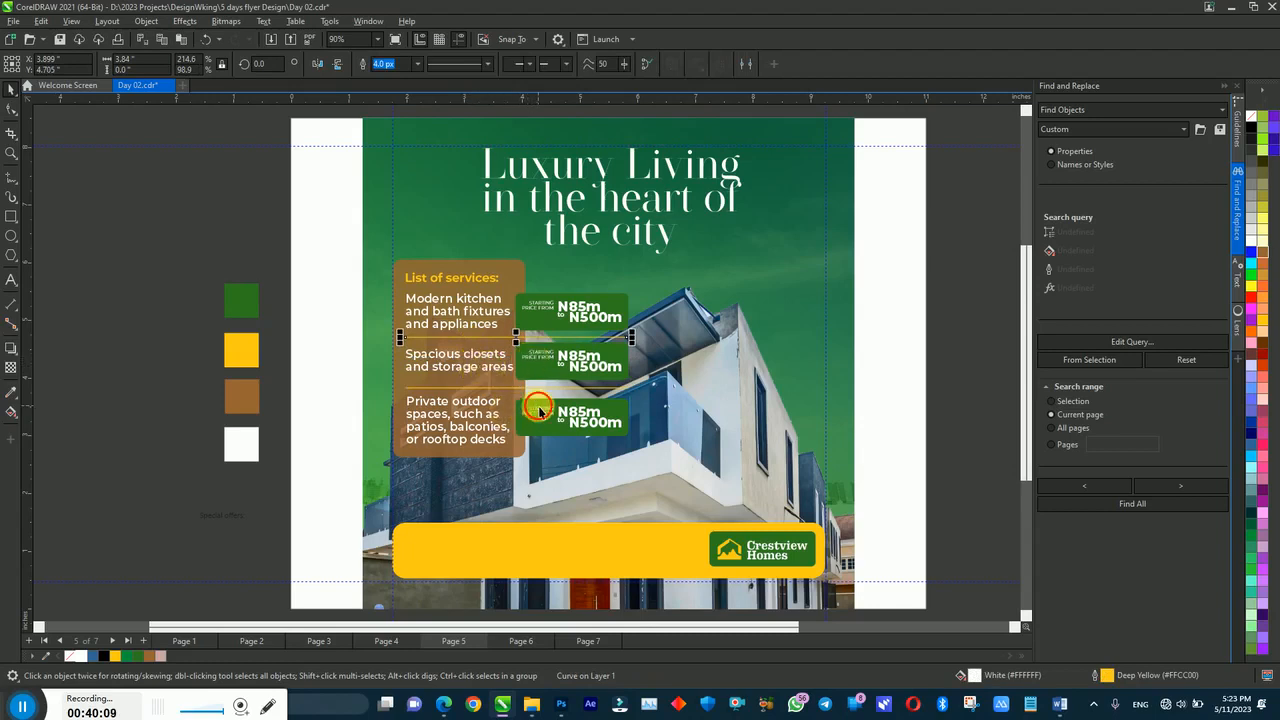
click(545, 412)
click(533, 390)
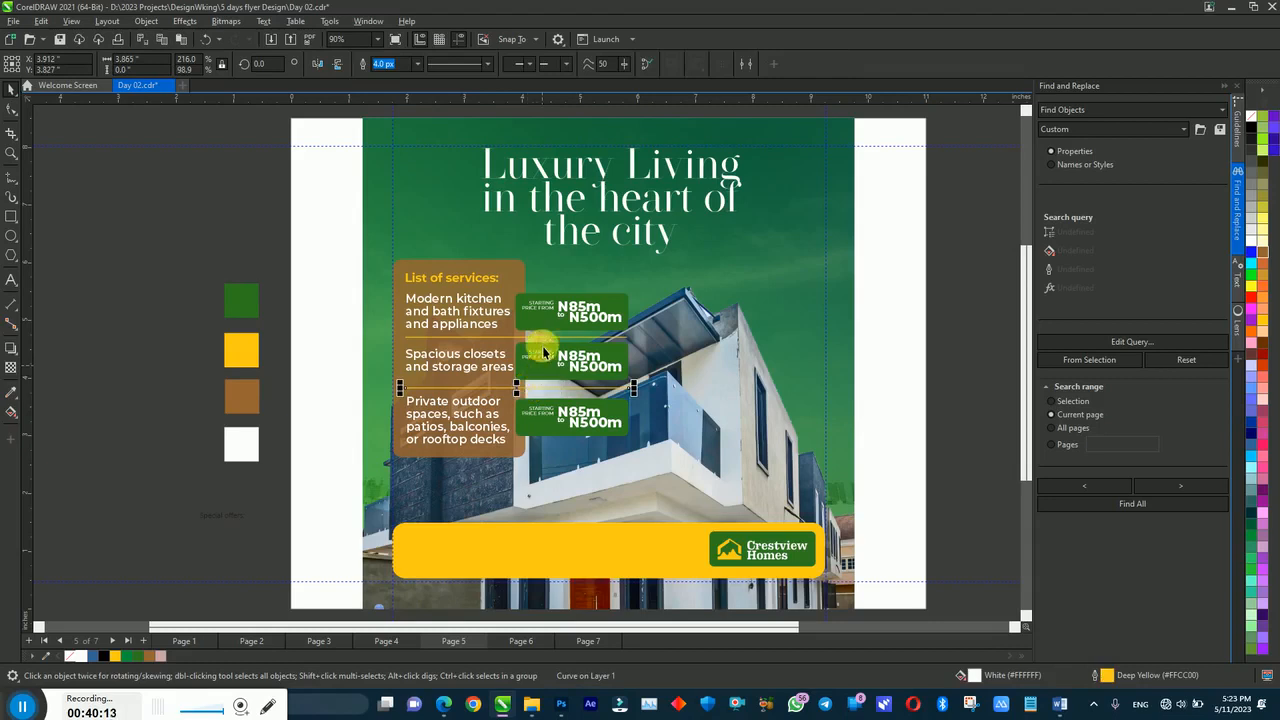
click(312, 405)
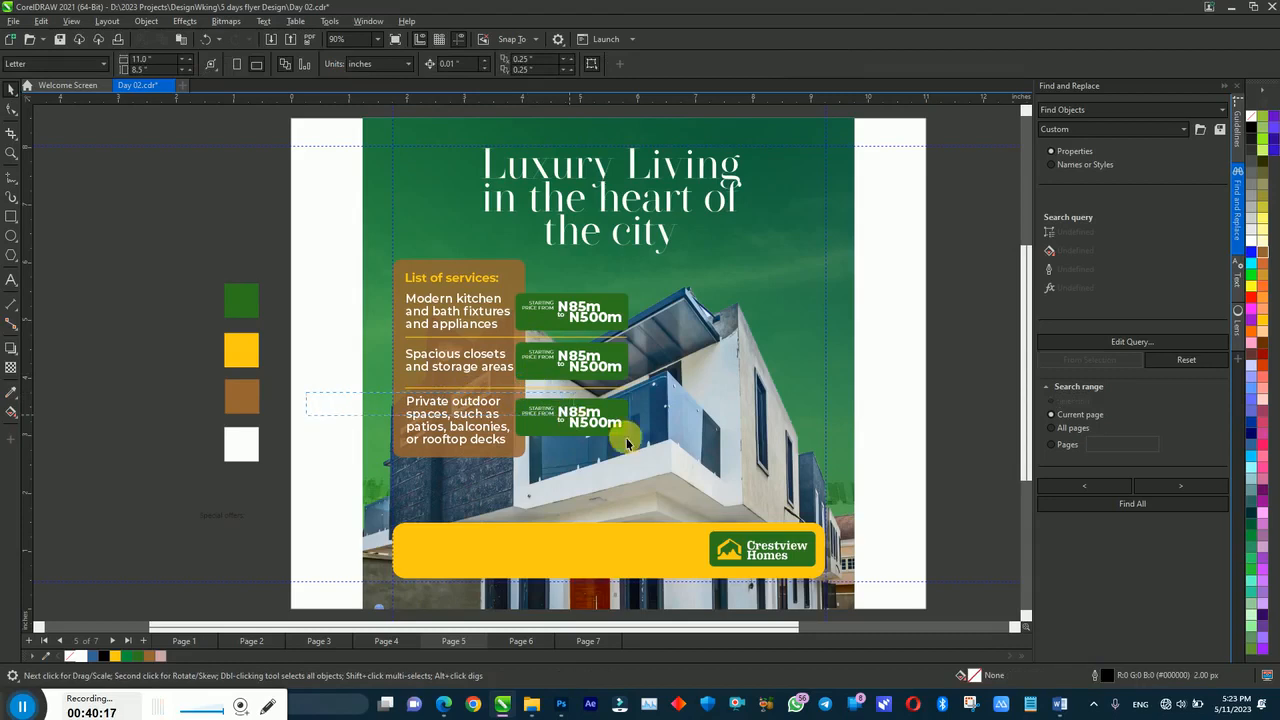
Step: Group the bottom tag, raise it with the outdoor-spaces text, and shorten the brown box
click(565, 412)
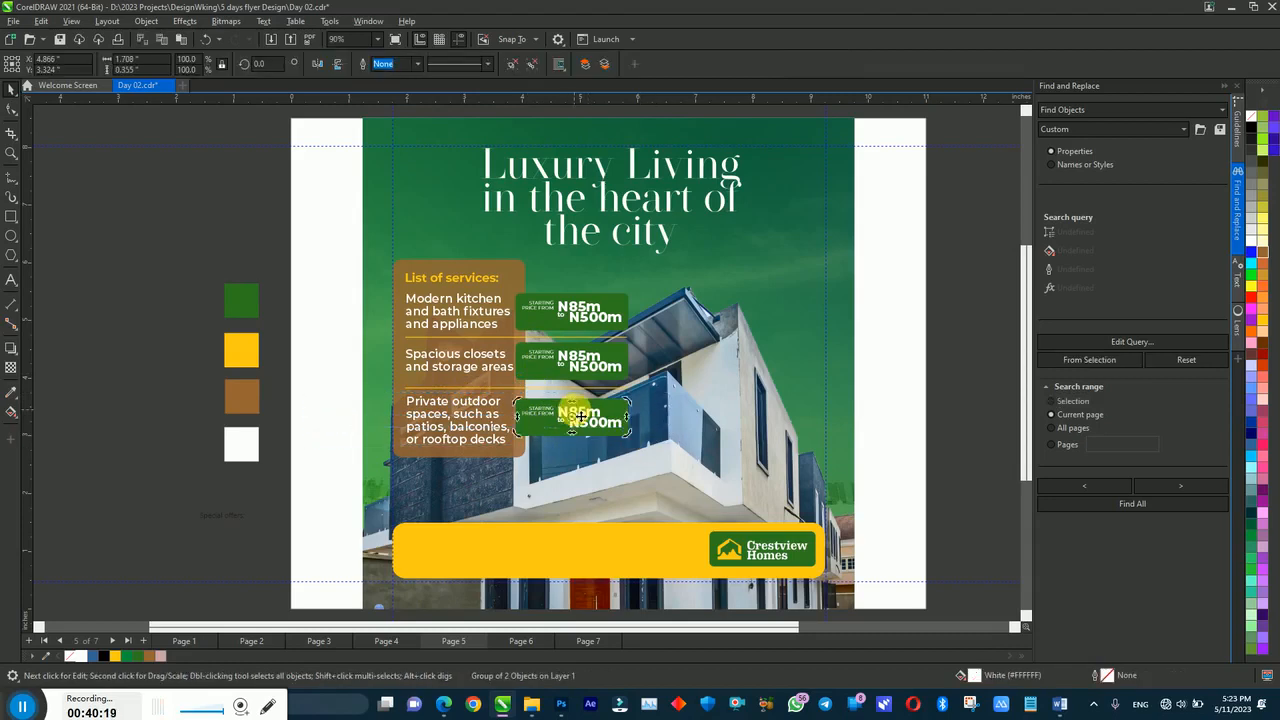
drag(540, 418, 502, 473)
key(ctrl+g)
key(Up)
key(Up)
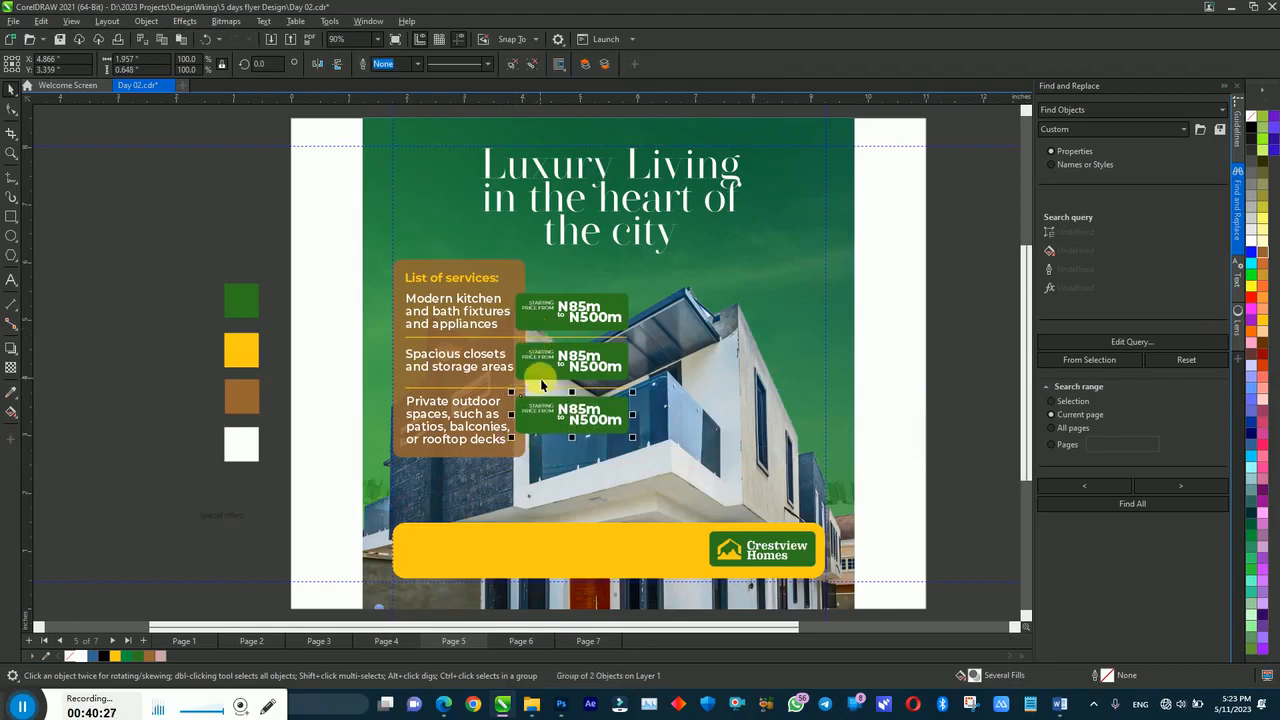
shift+click(433, 405)
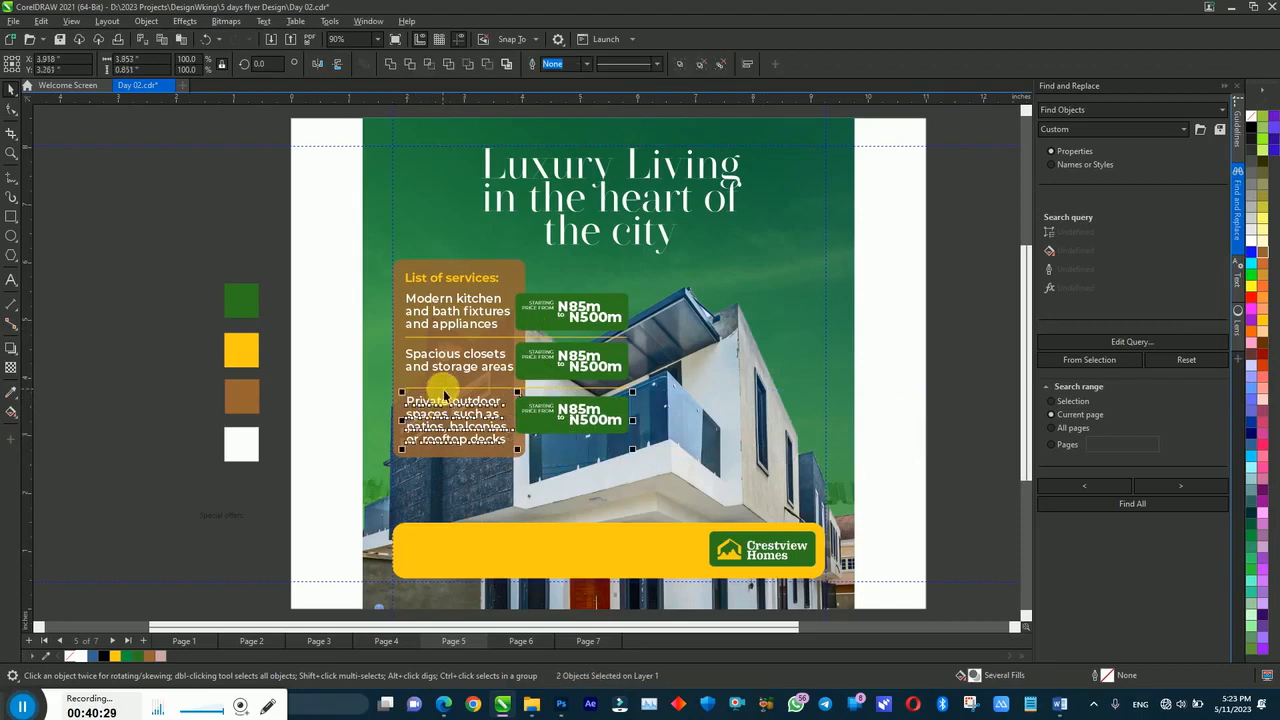
drag(449, 394, 449, 391)
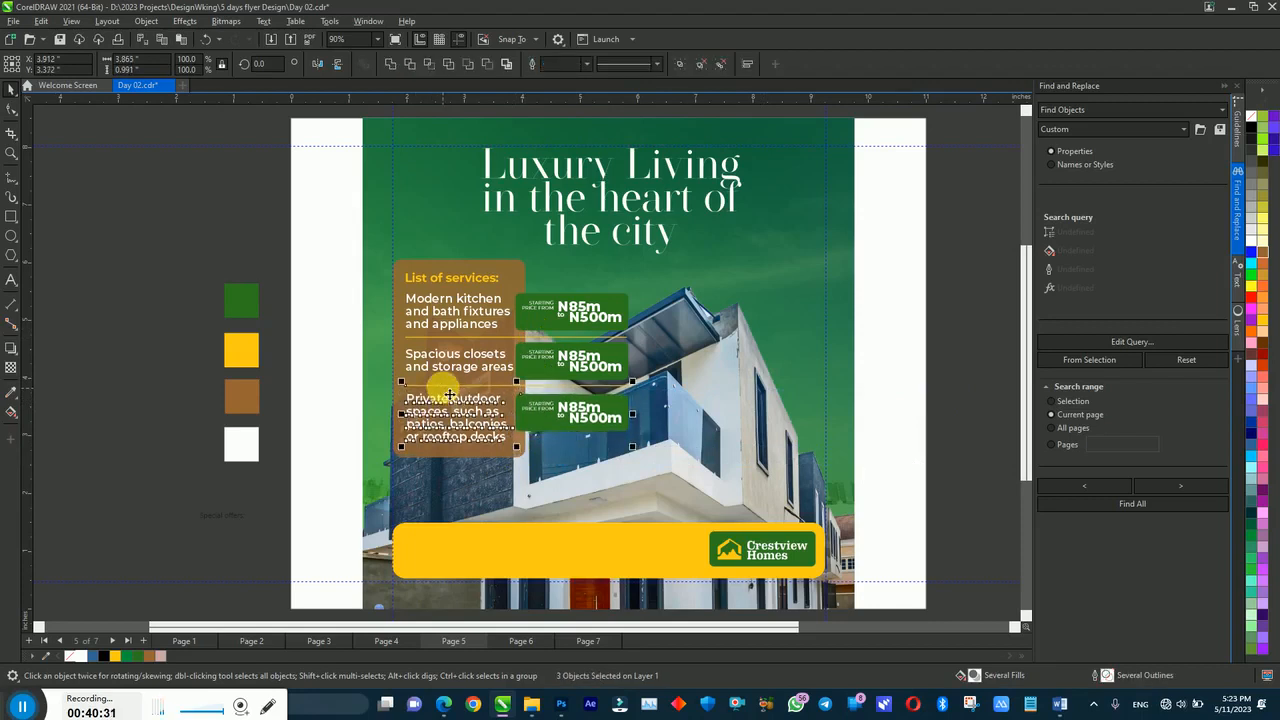
drag(903, 385, 398, 477)
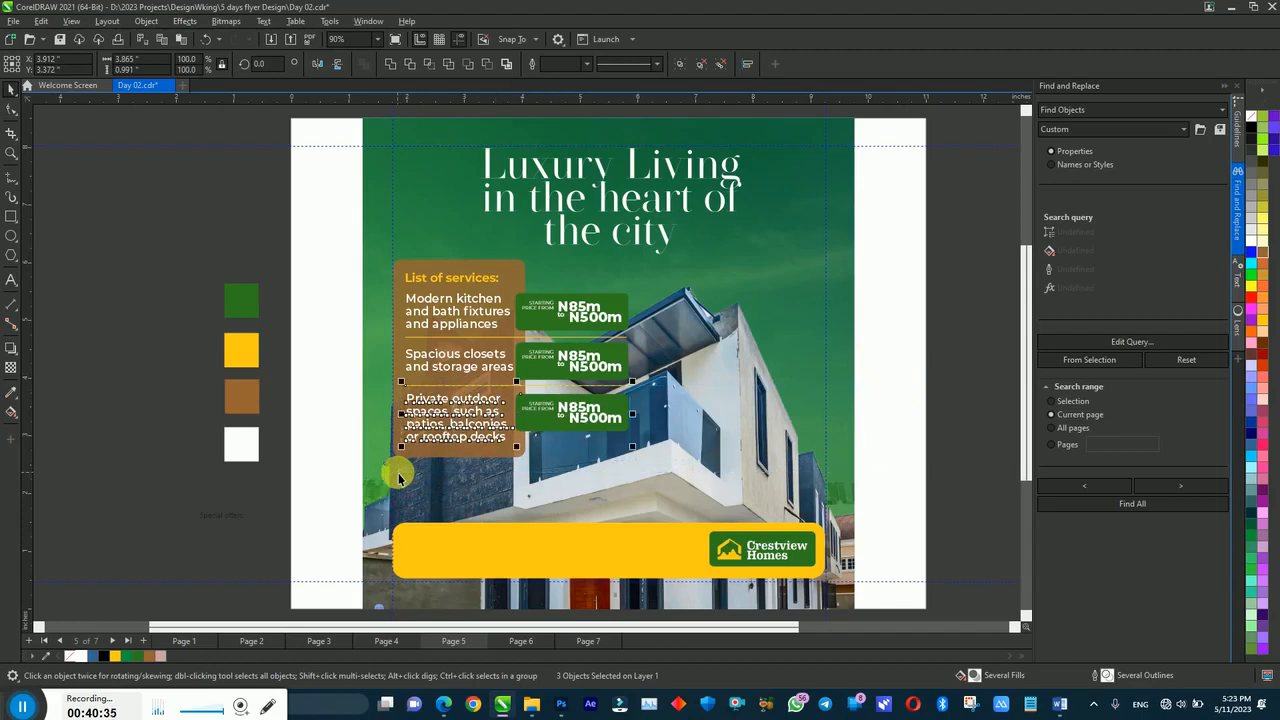
shift+click(450, 388)
key(Up)
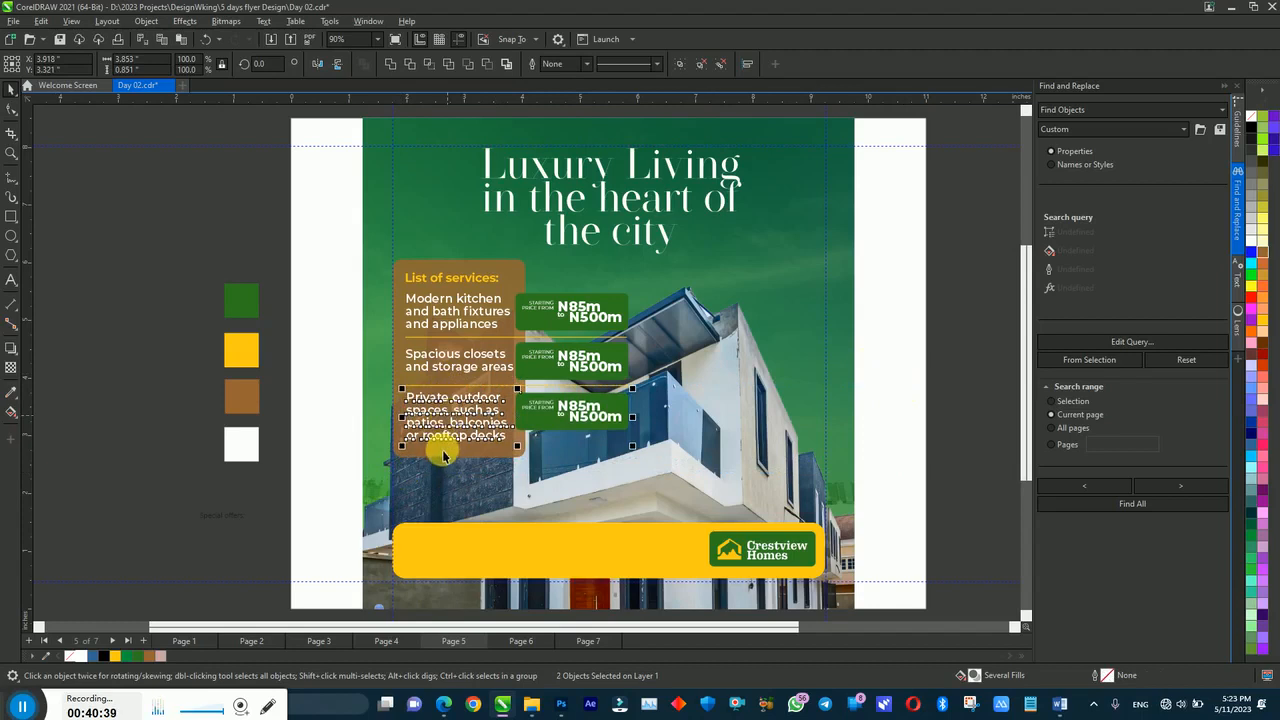
click(466, 454)
drag(458, 461, 462, 466)
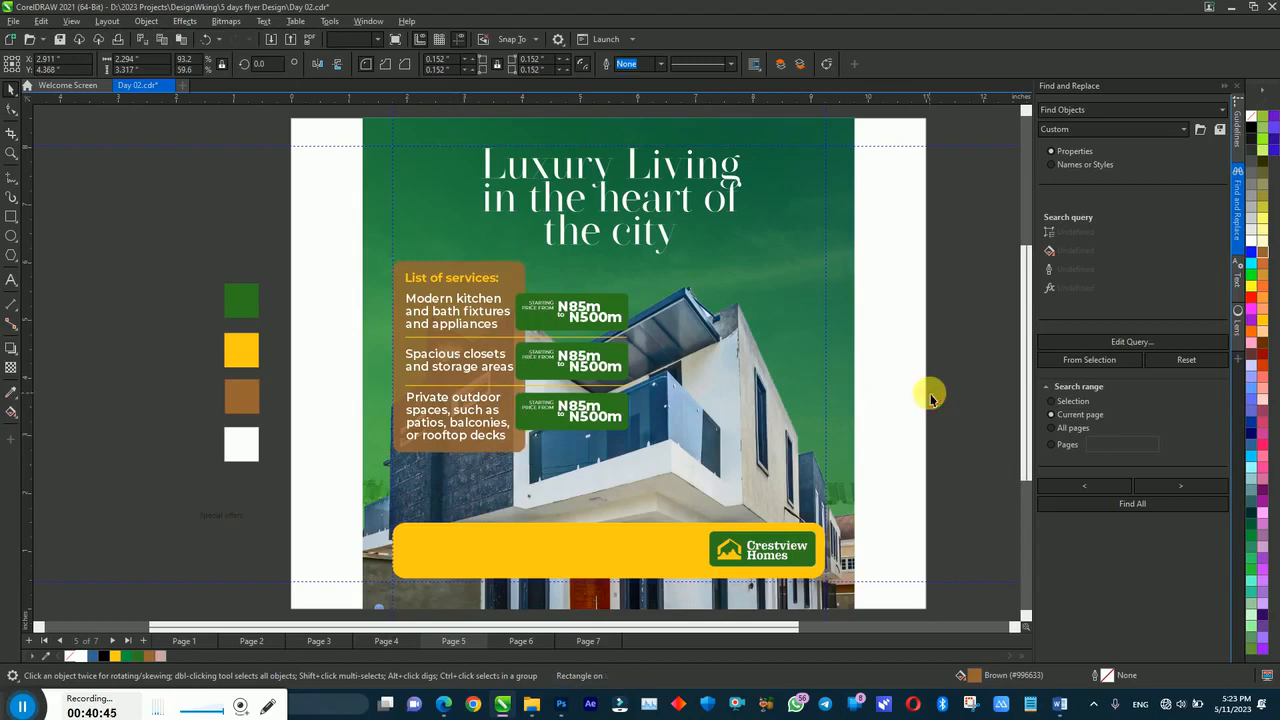
Step: Delete the leftover Special offers text beside the page
click(860, 398)
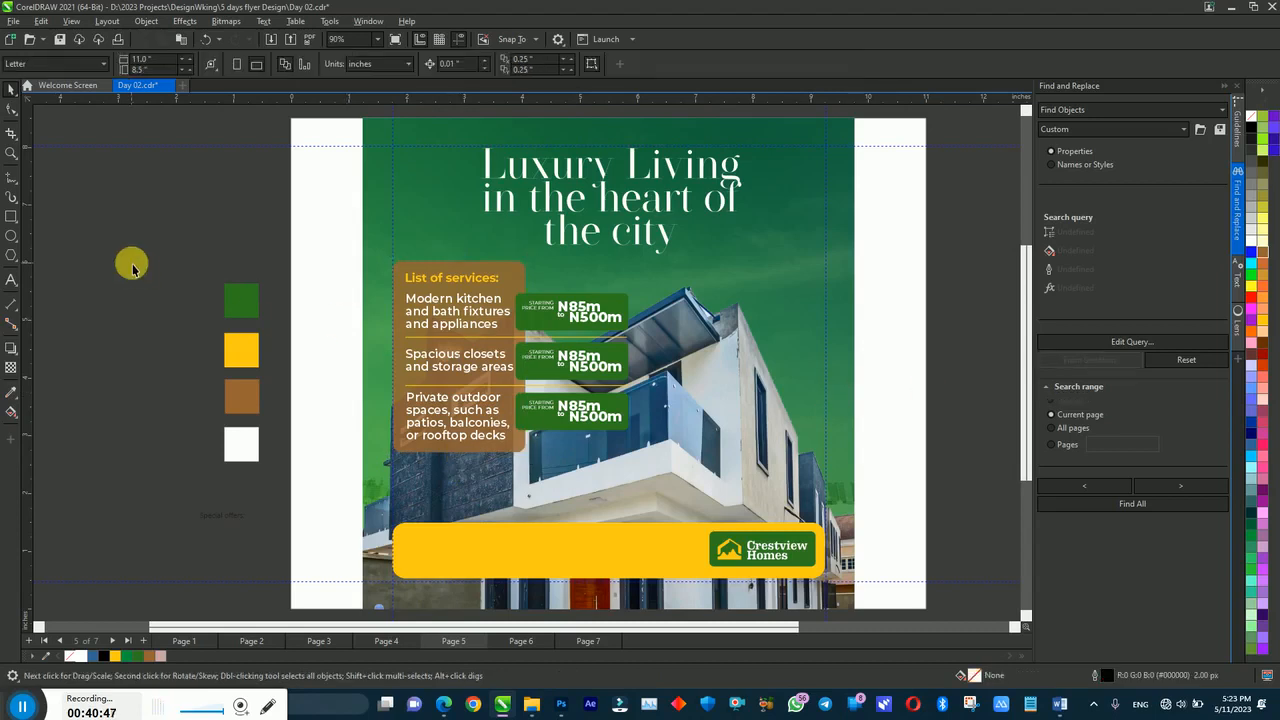
click(229, 519)
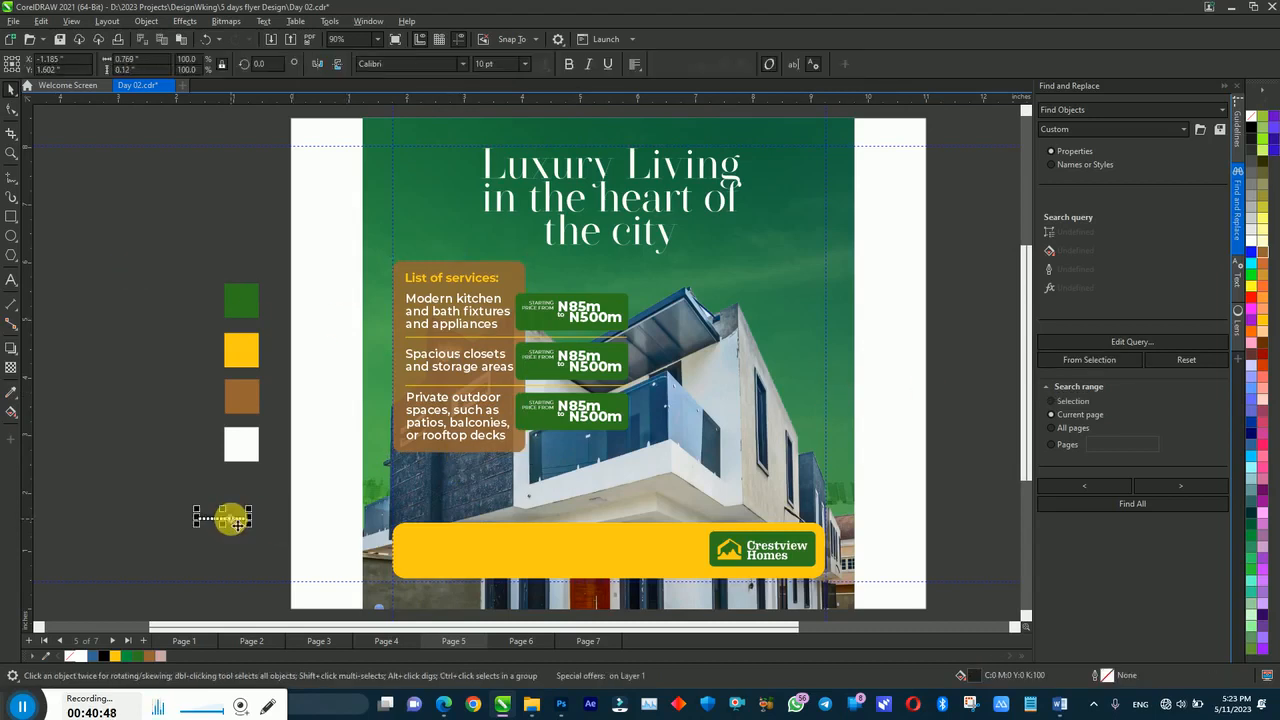
key(Delete)
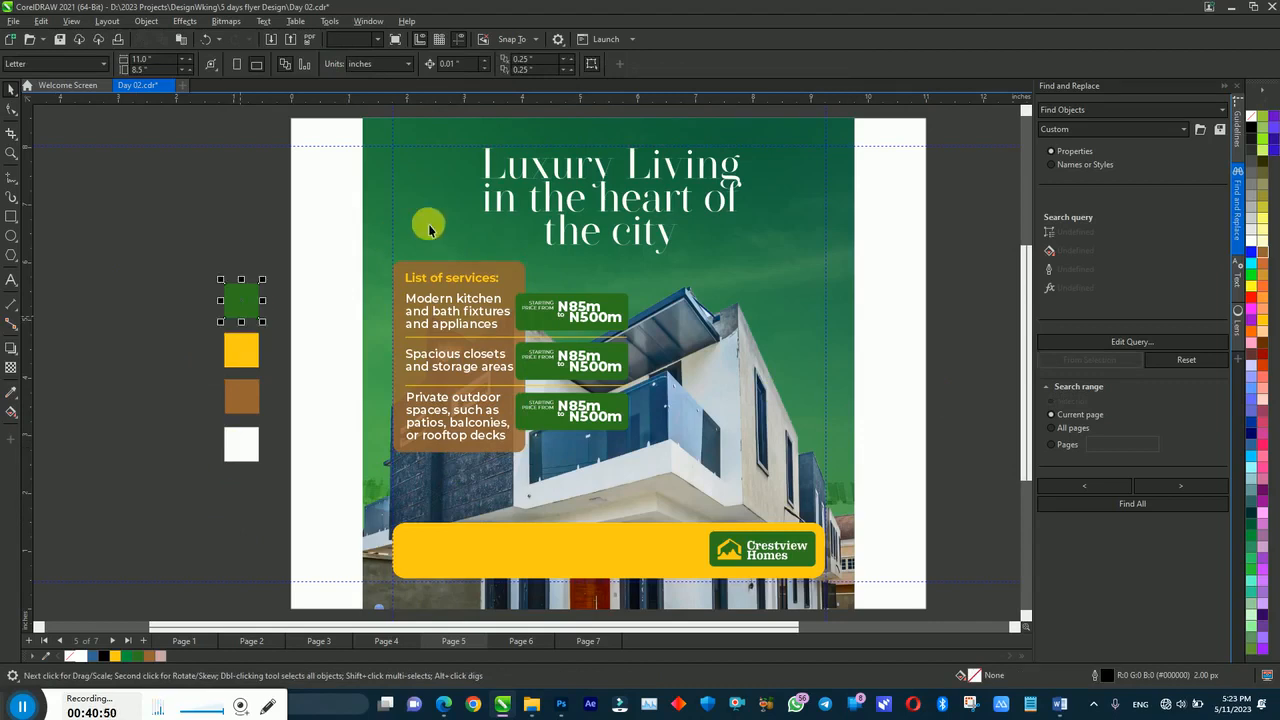
Step: Delete the green, yellow, brown and white colour squares left of the page
click(398, 238)
click(252, 349)
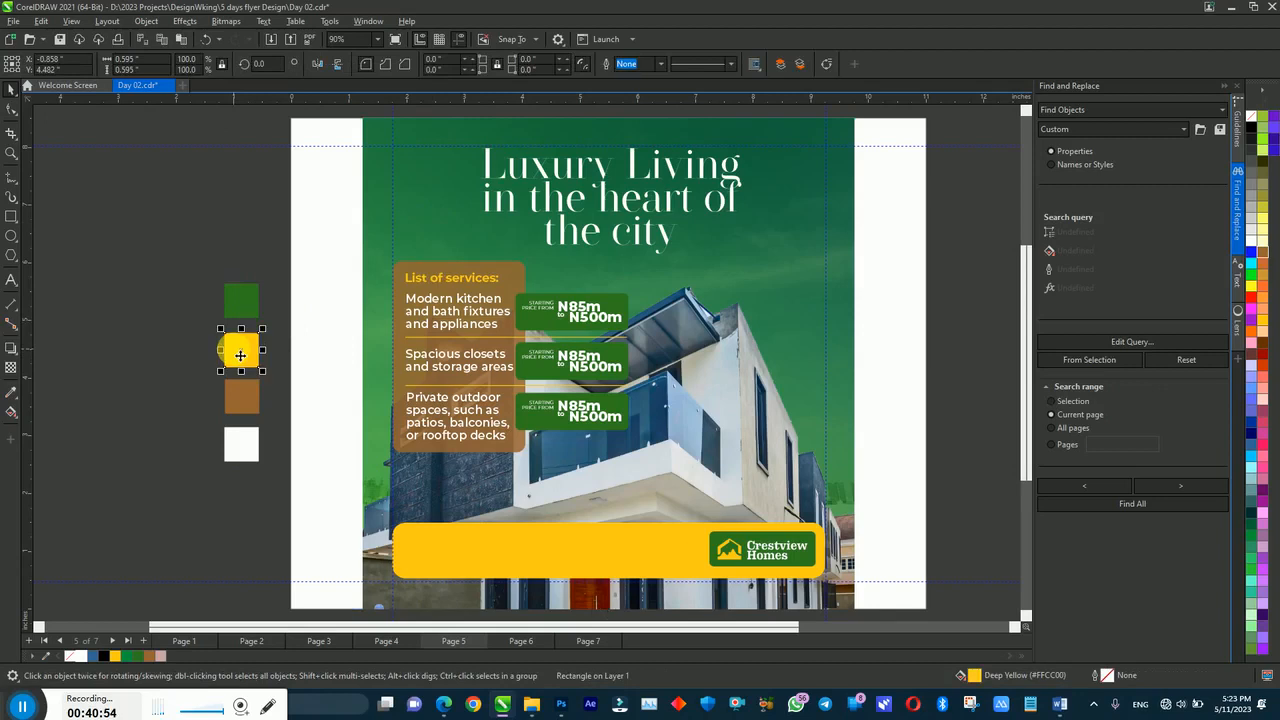
click(241, 395)
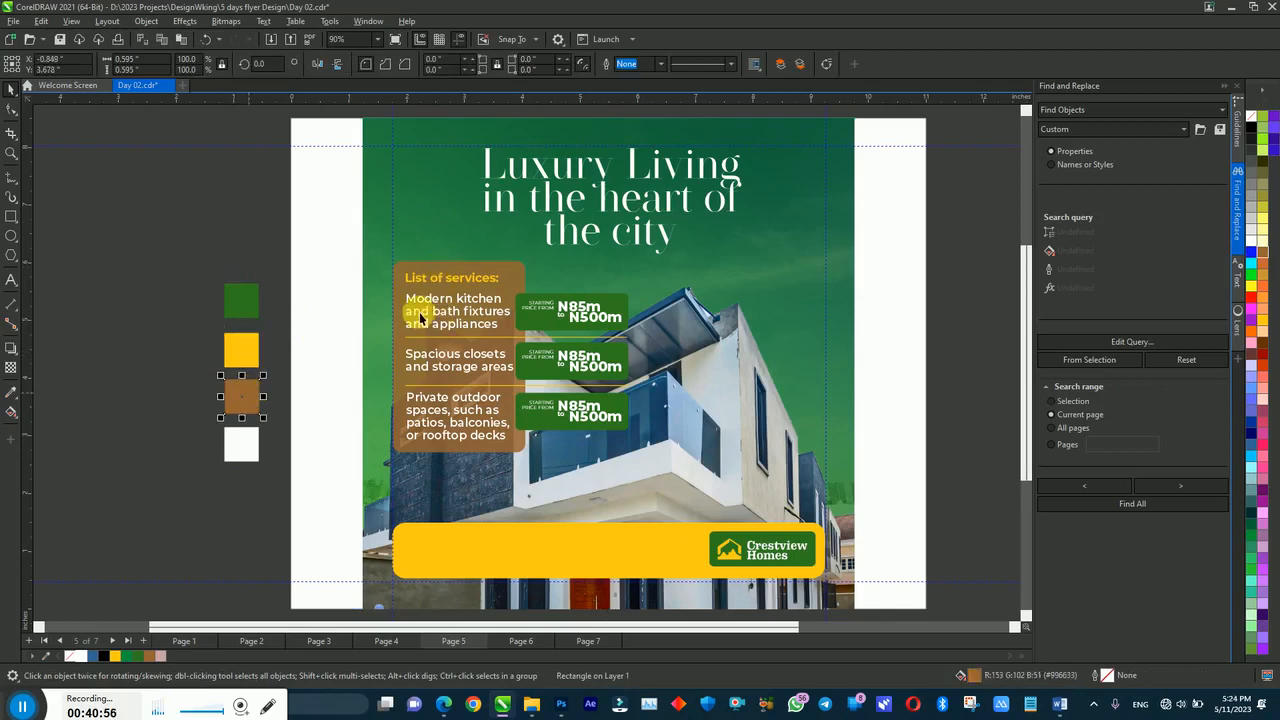
click(241, 440)
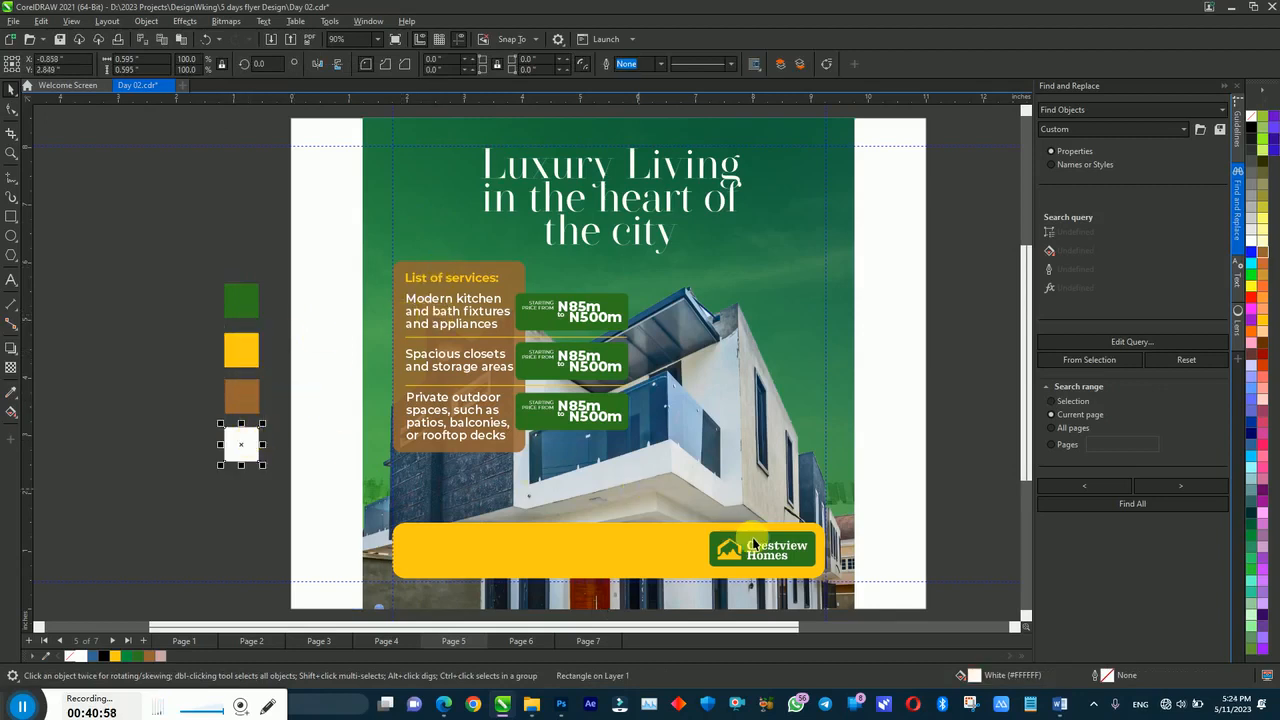
drag(140, 260, 337, 581)
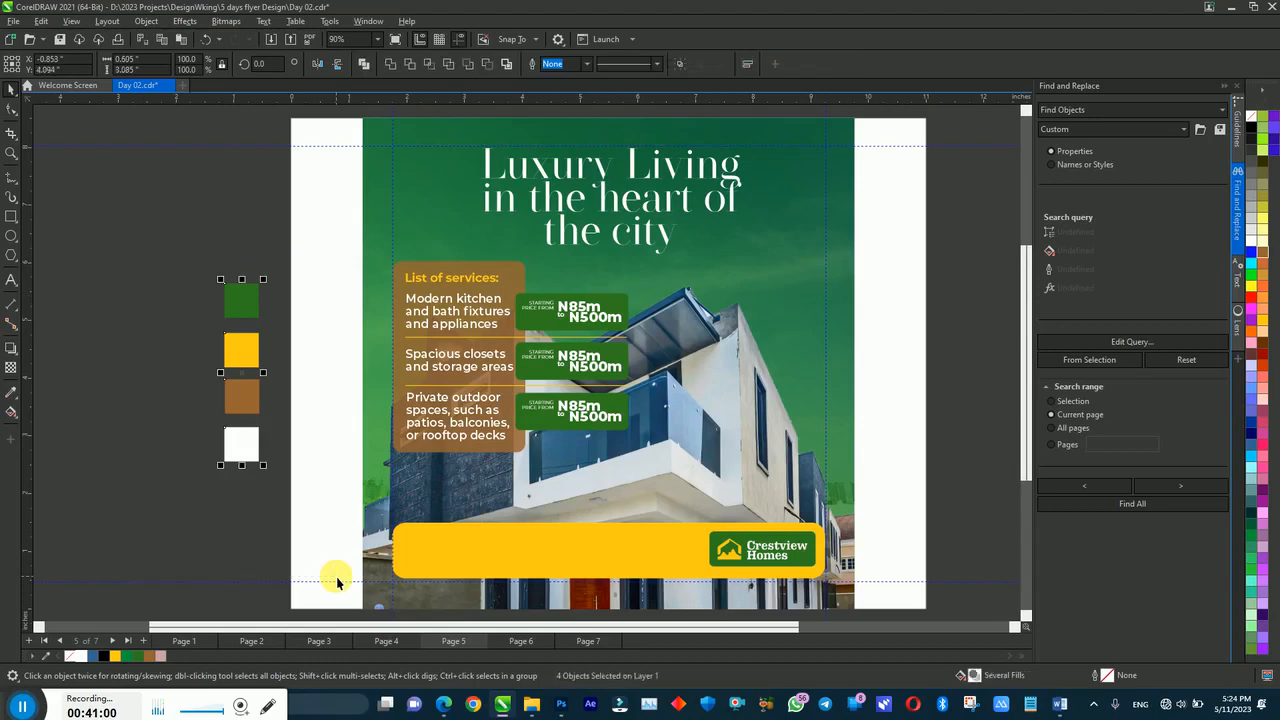
key(Delete)
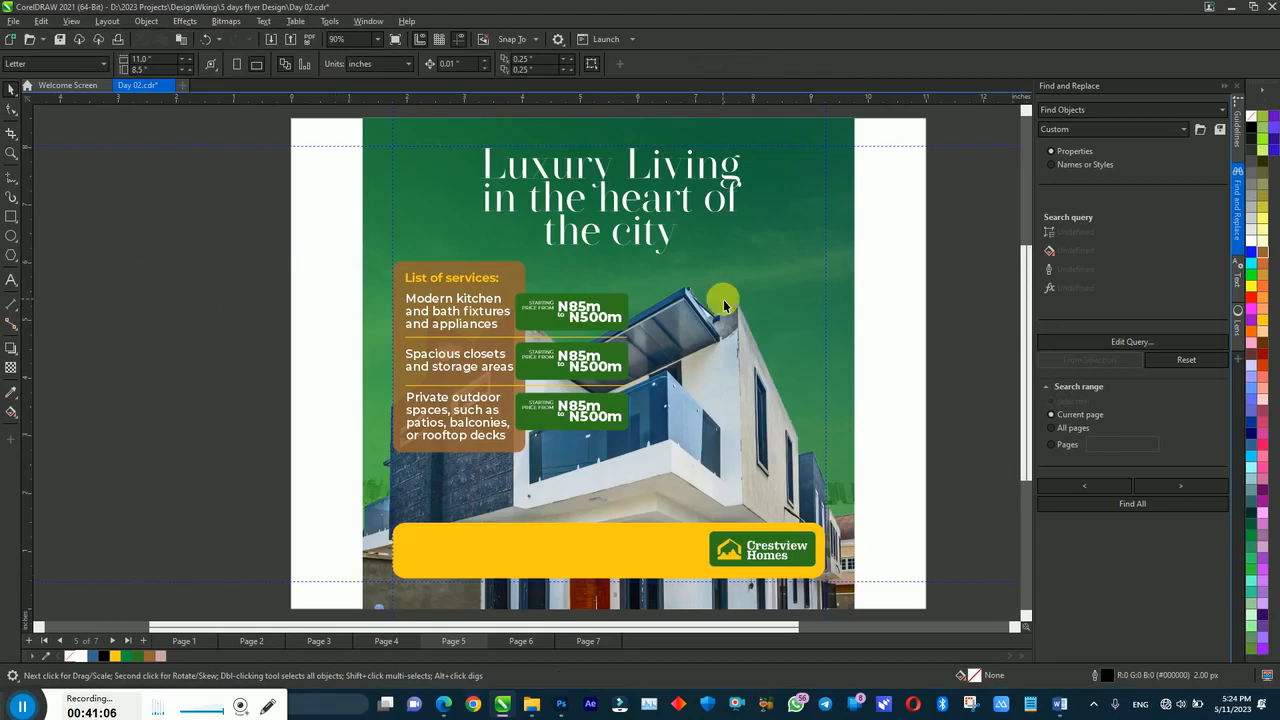
Step: Apply uniform transparency 15 inside the house photo's PowerClip, then finish editing it
double_click(710, 366)
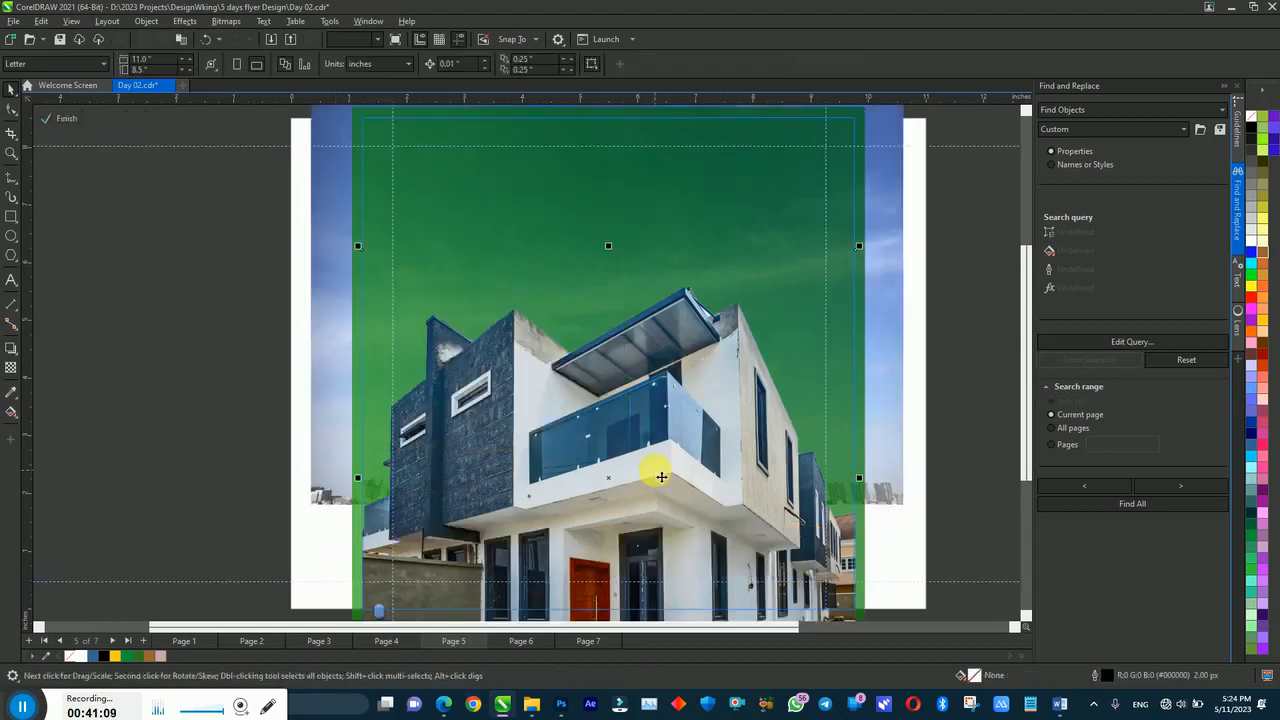
click(11, 367)
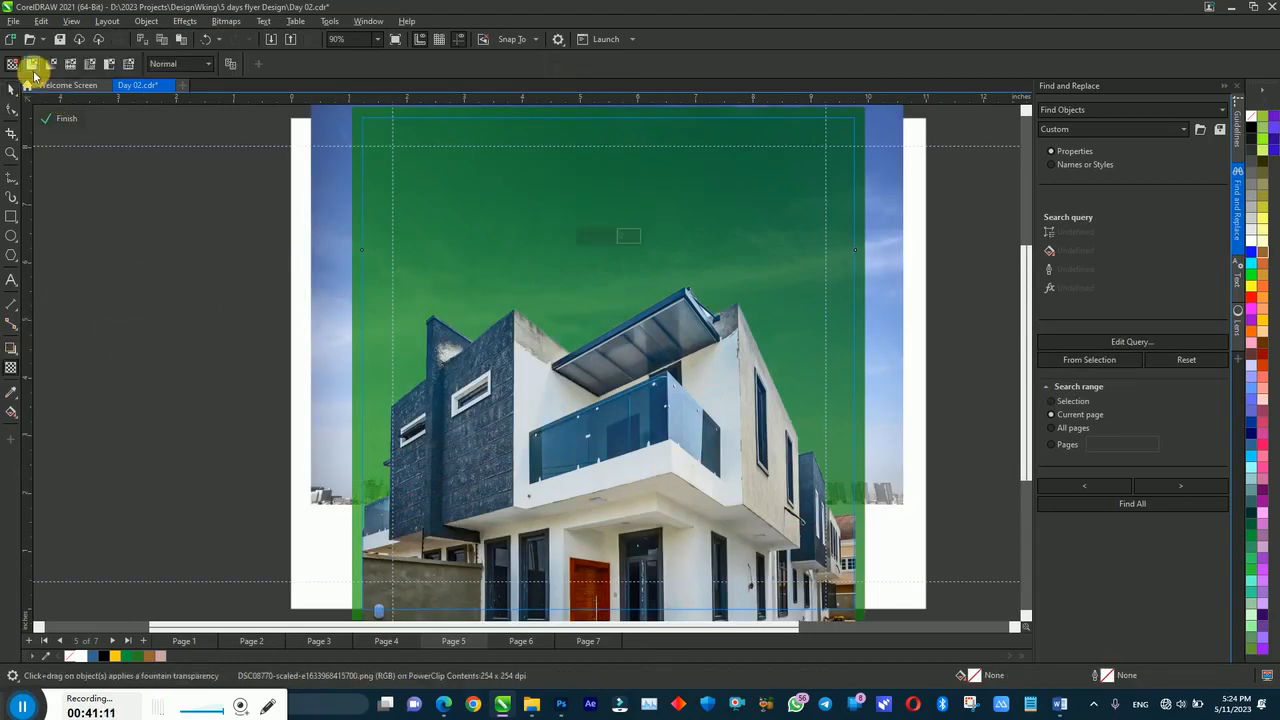
click(32, 65)
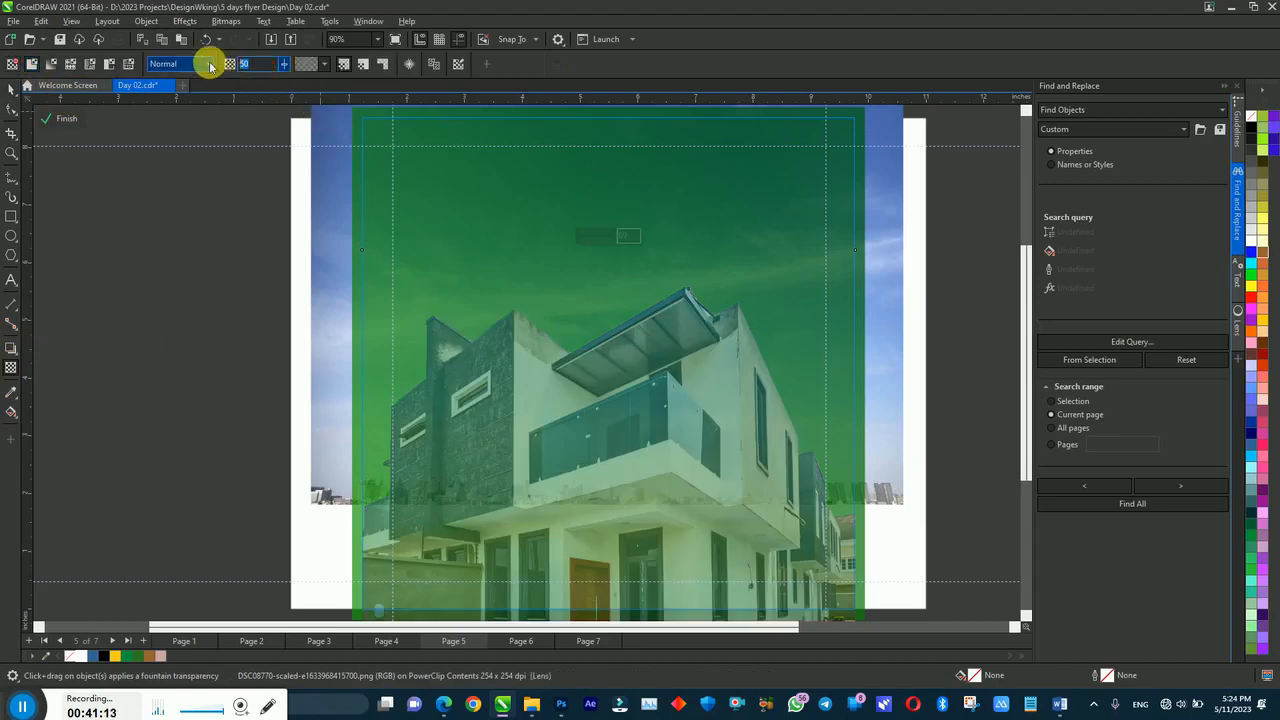
text(9)
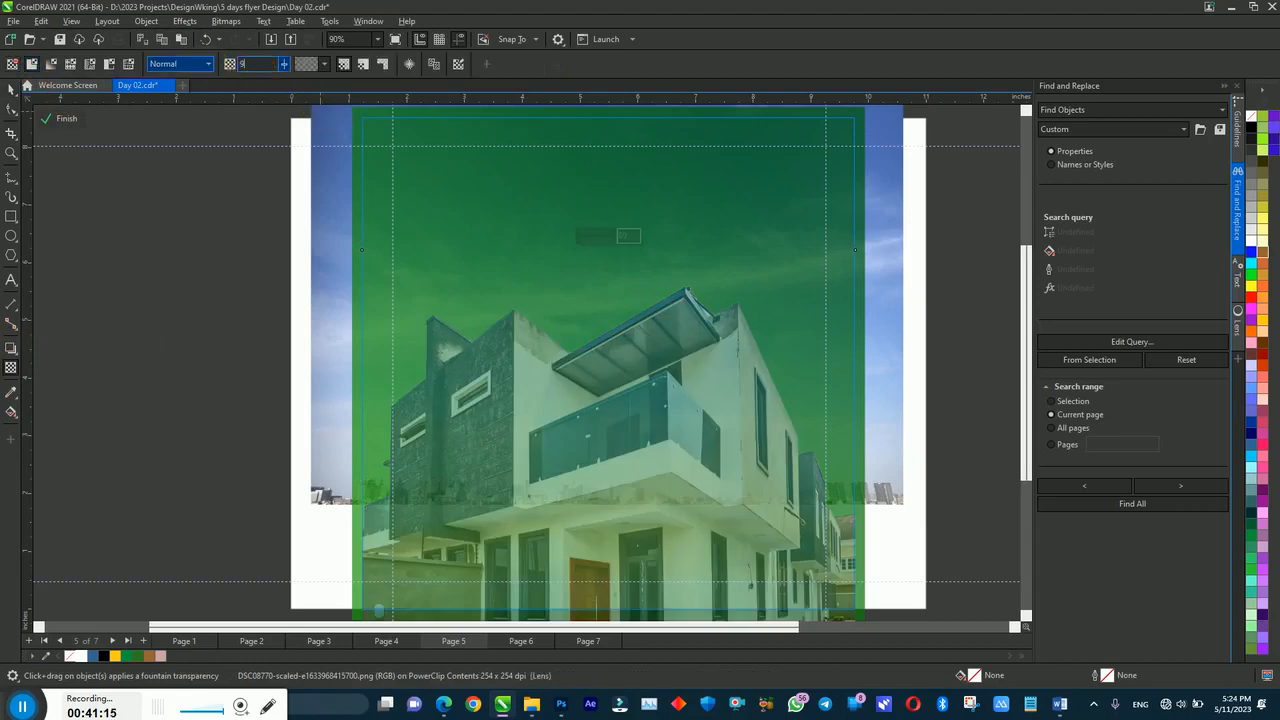
text(2)
key(Return)
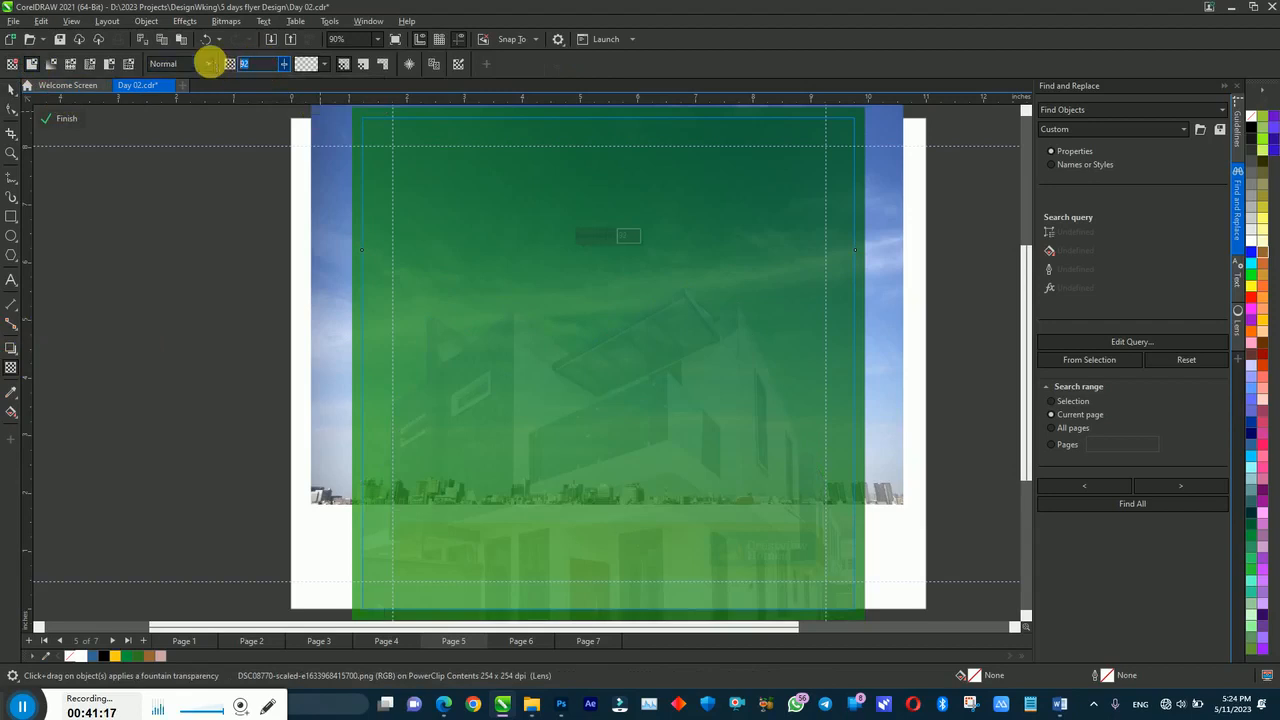
text(2)
key(Return)
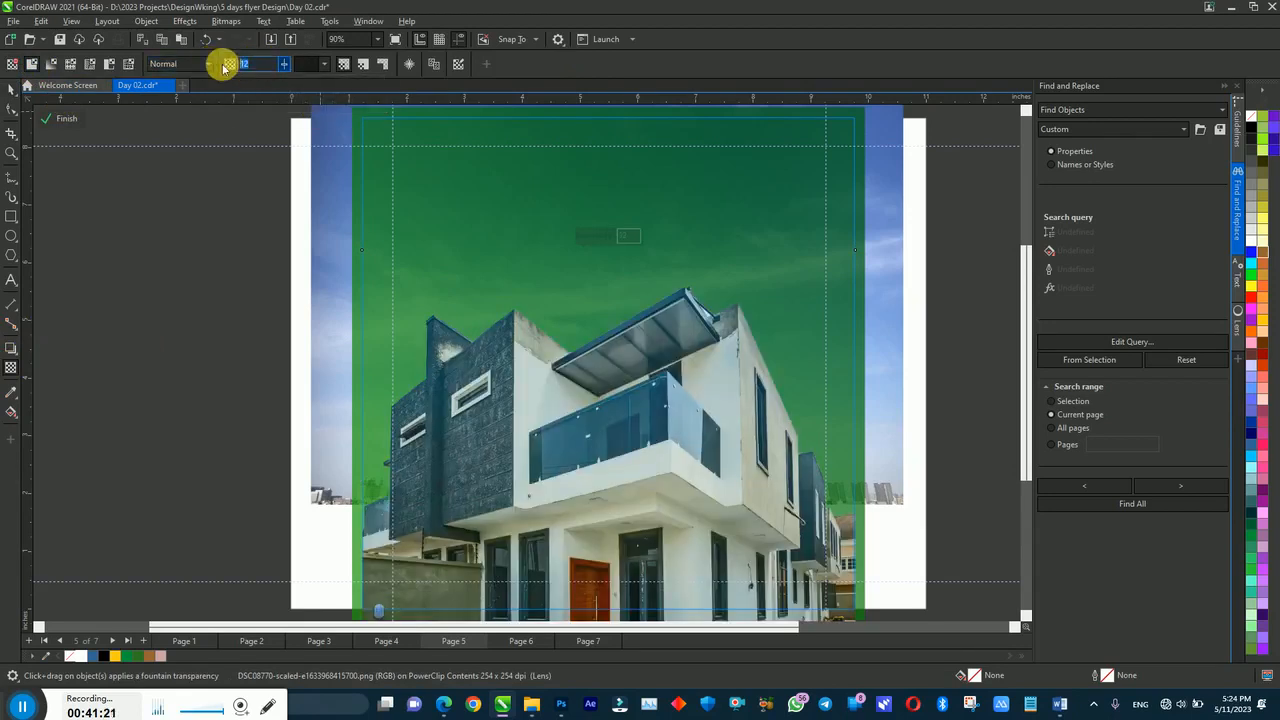
text(1)
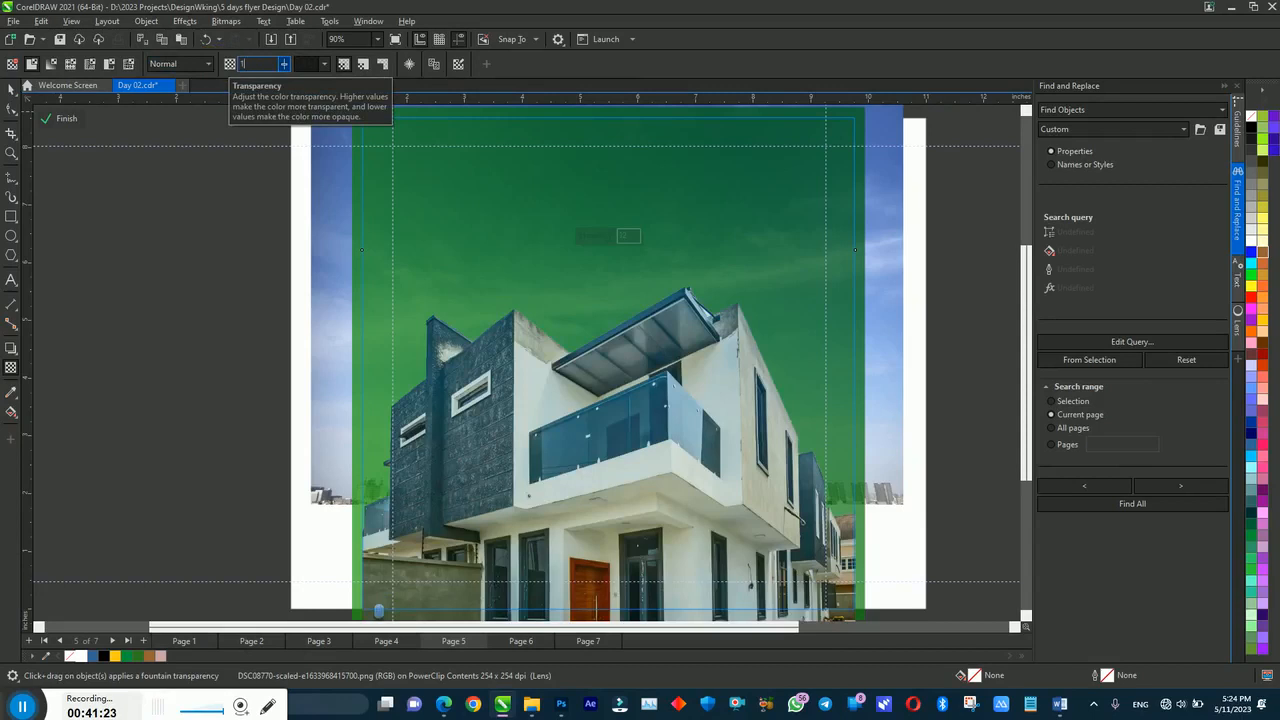
click(224, 67)
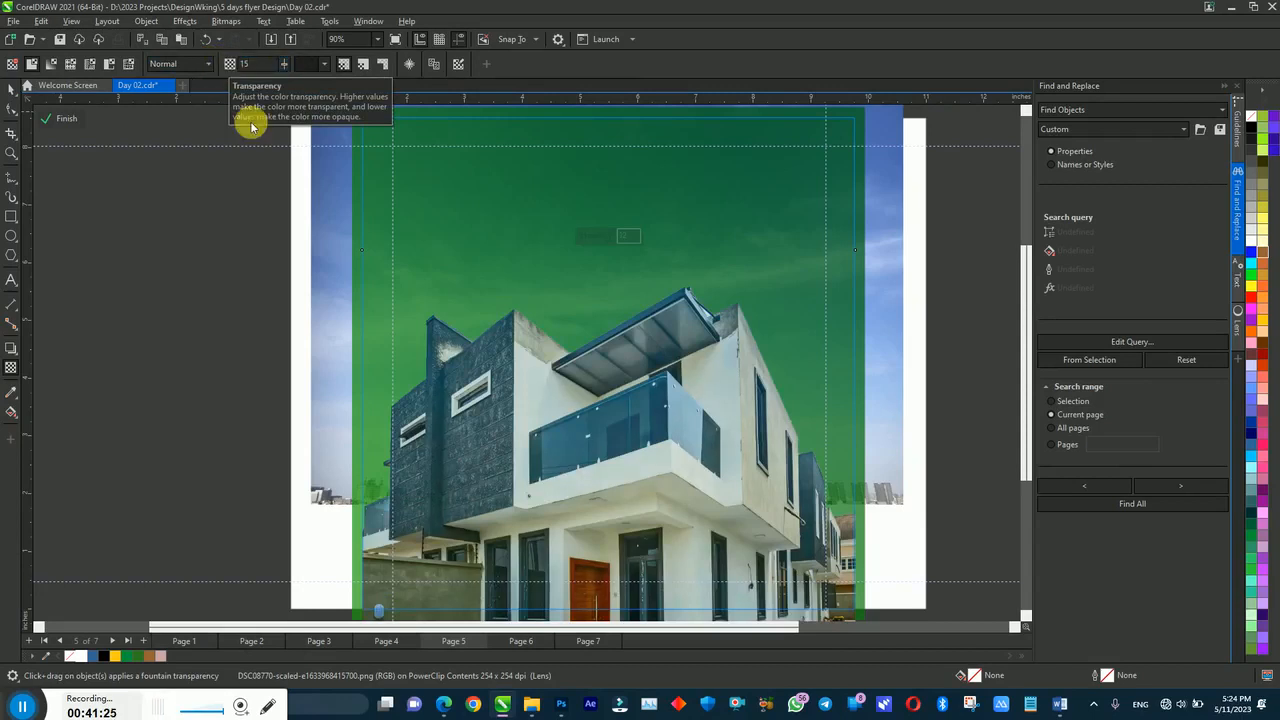
key(space)
ctrl+click(256, 214)
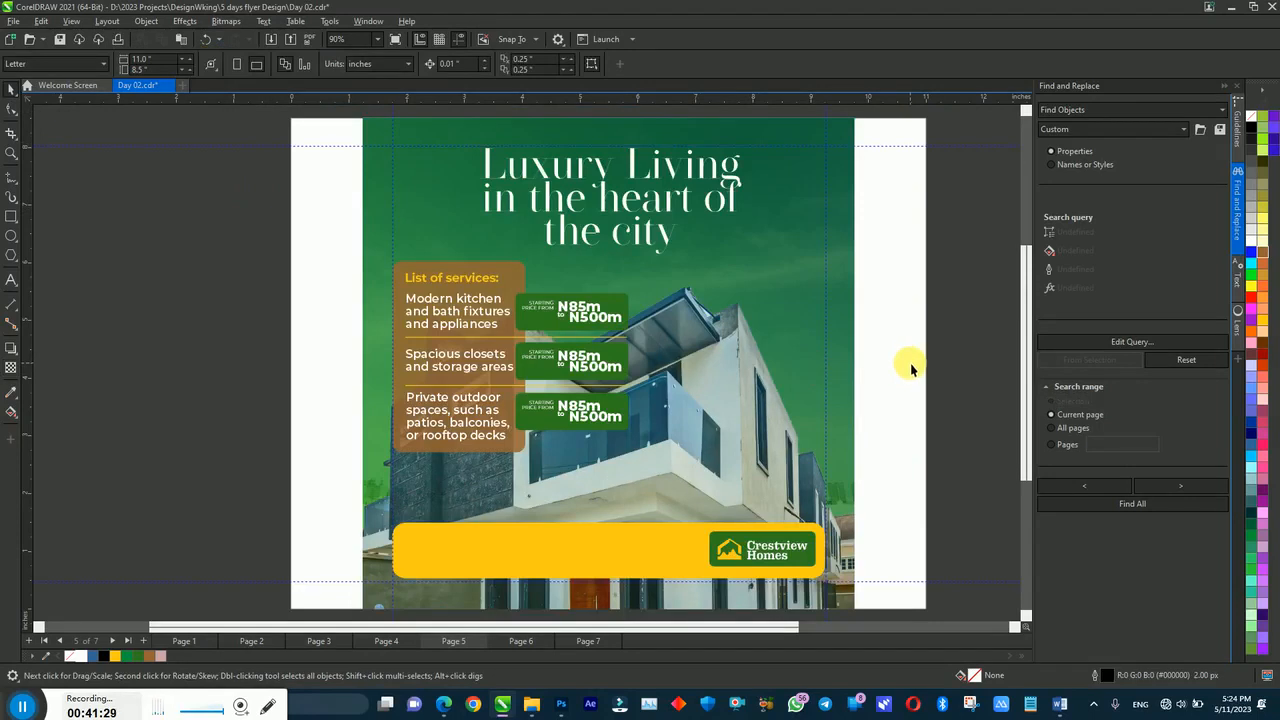
Step: Copy the 'List of services:' heading onto the yellow footer's left side and select its text
click(447, 287)
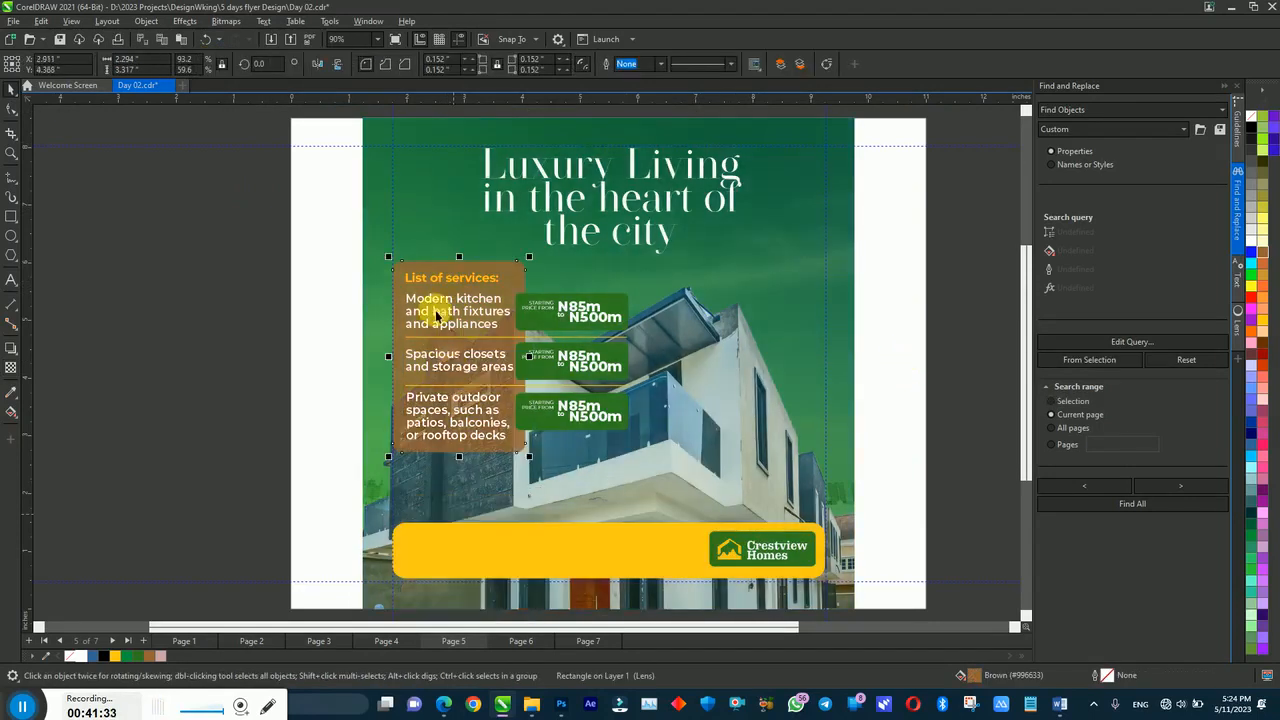
click(440, 282)
drag(440, 282, 443, 545)
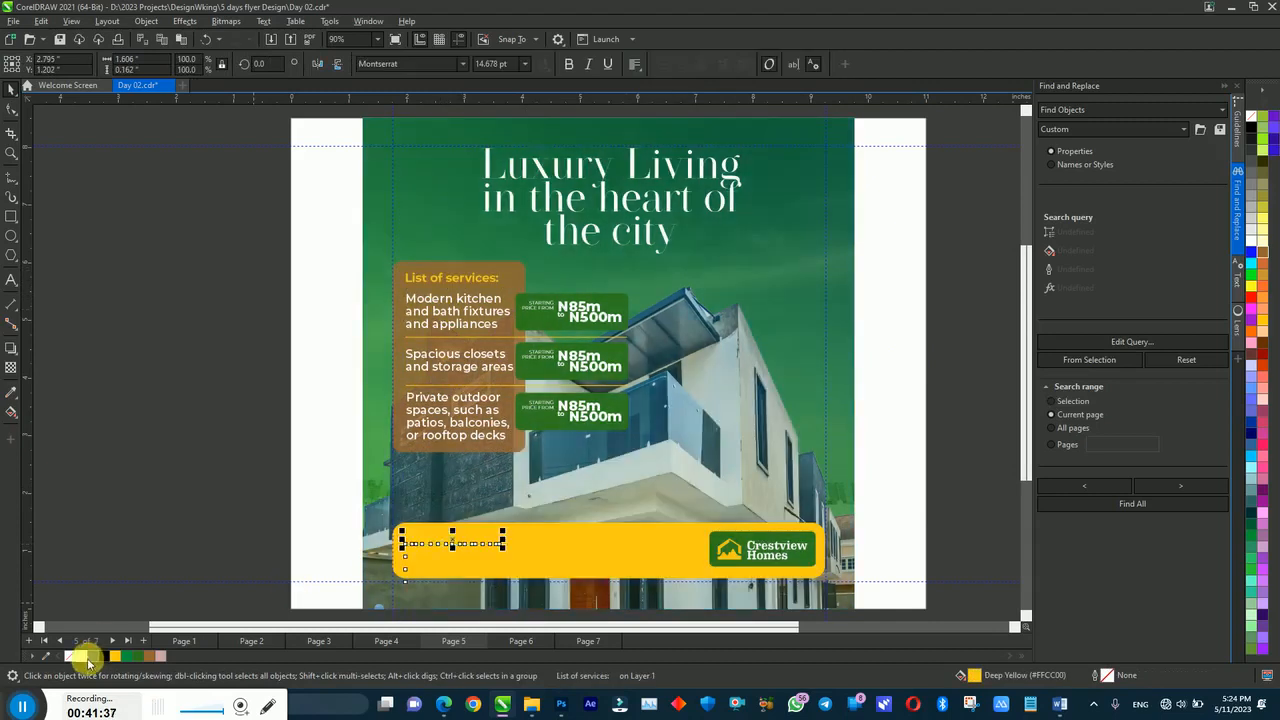
click(423, 529)
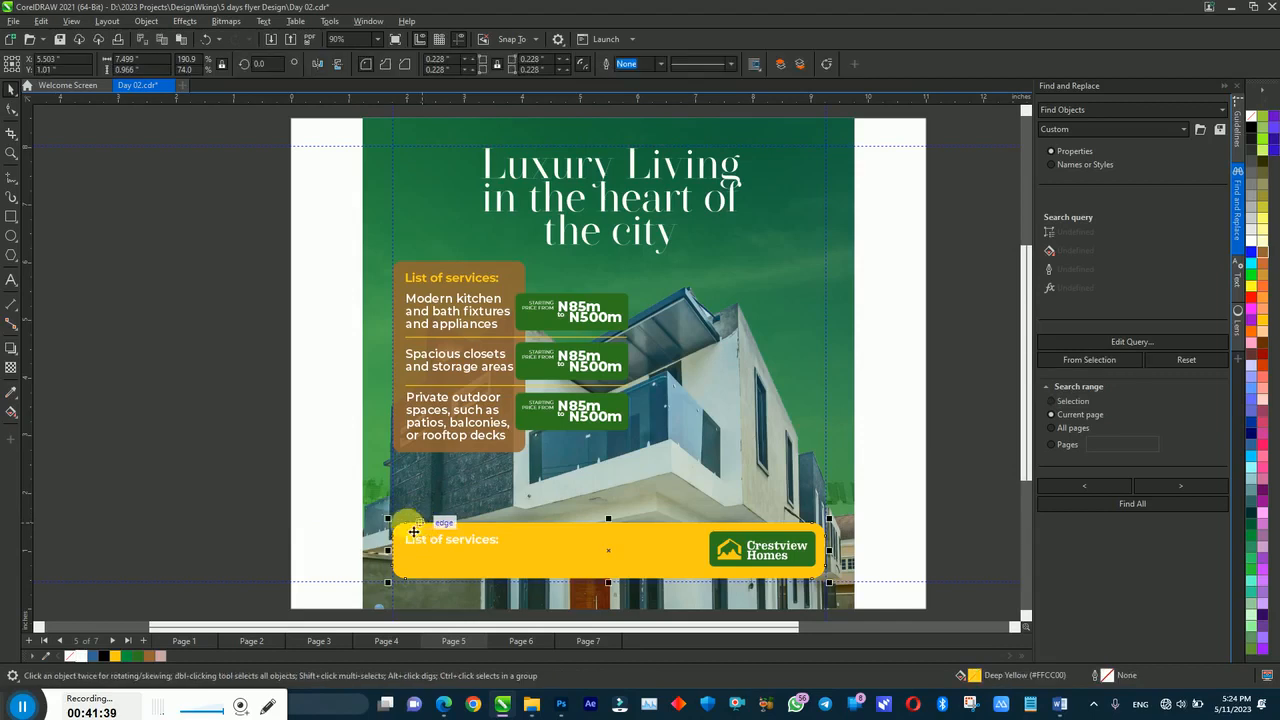
click(11, 107)
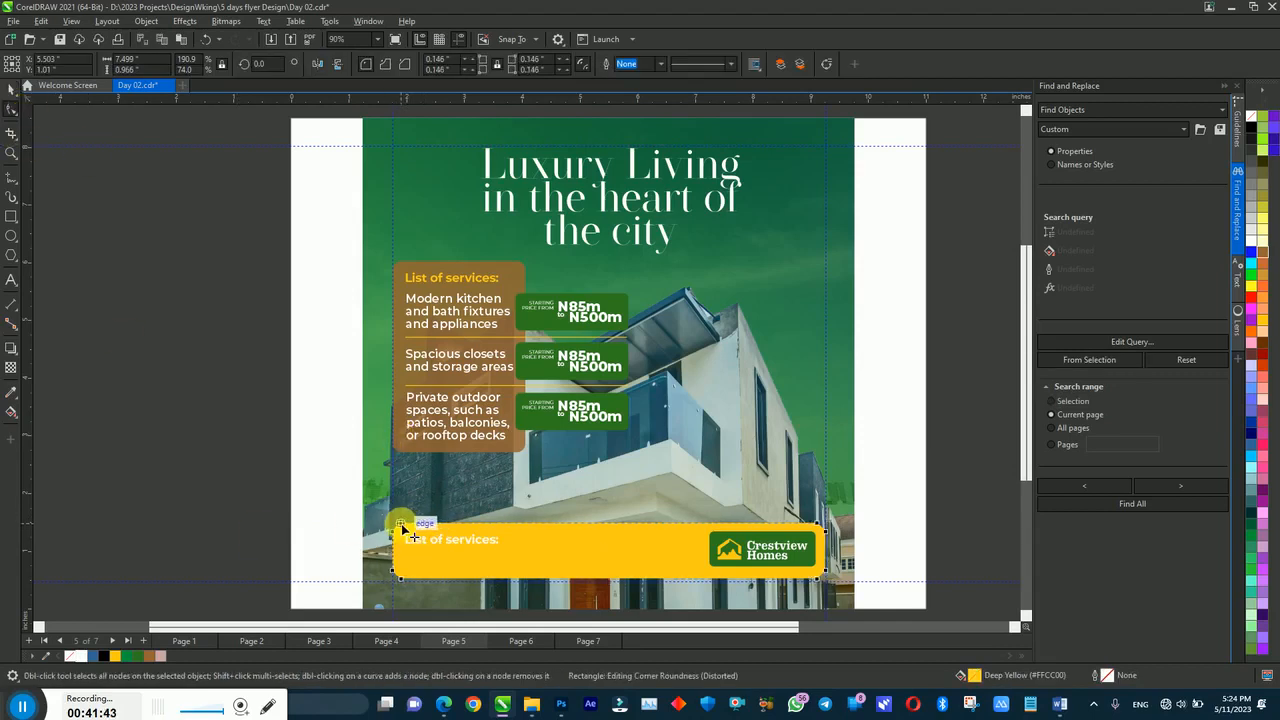
key(space)
click(295, 519)
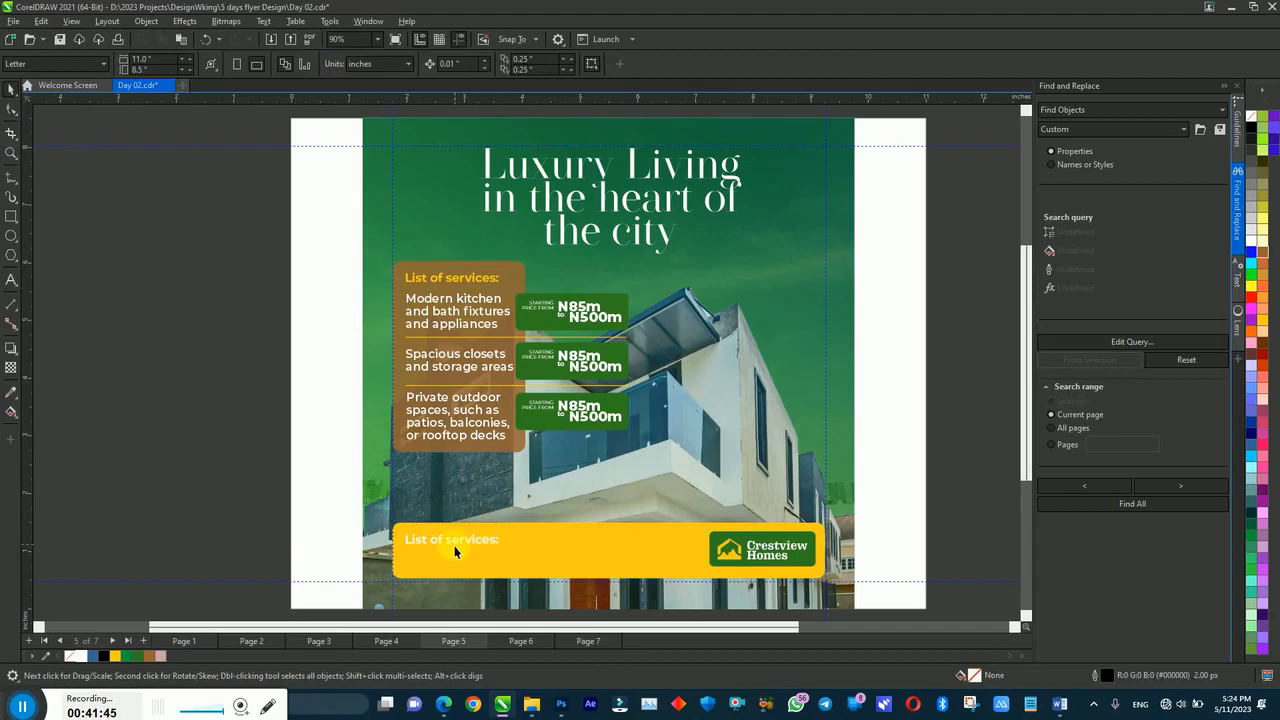
double_click(447, 545)
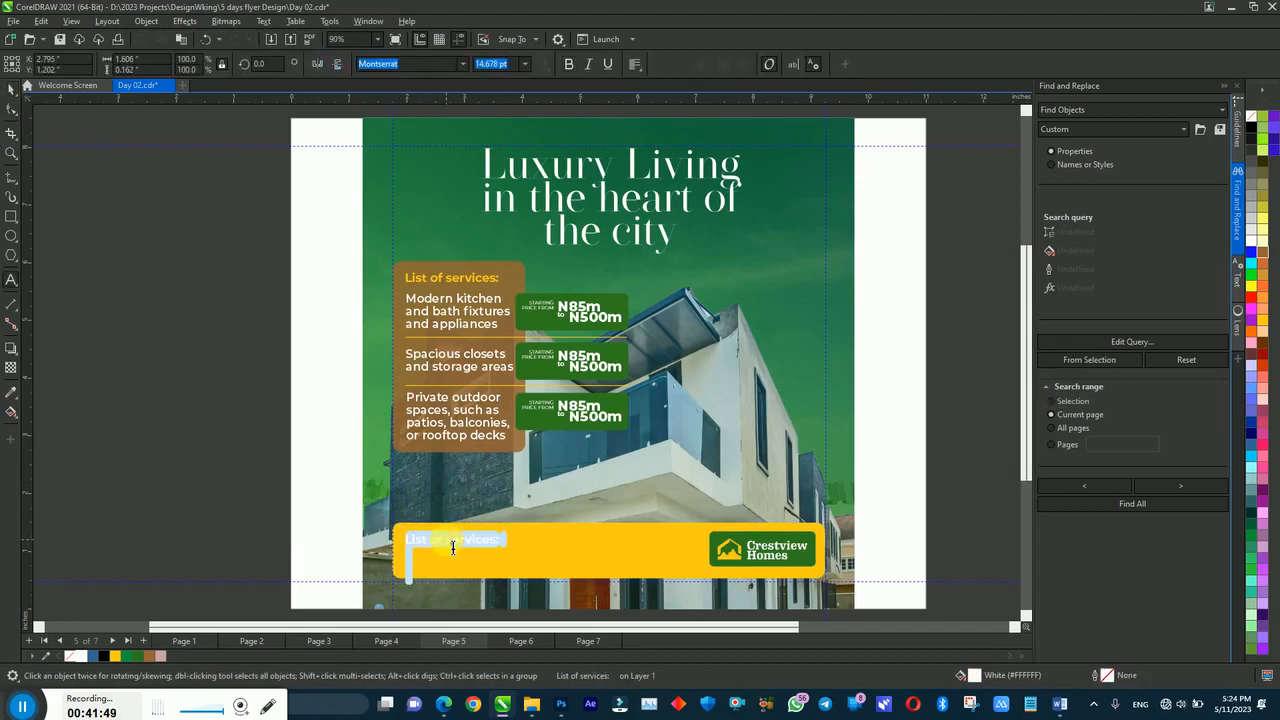
Step: Begin typing 'Sc' in the footer text, then copy 'Schedule a tour today!' from the Word notes
click(1055, 706)
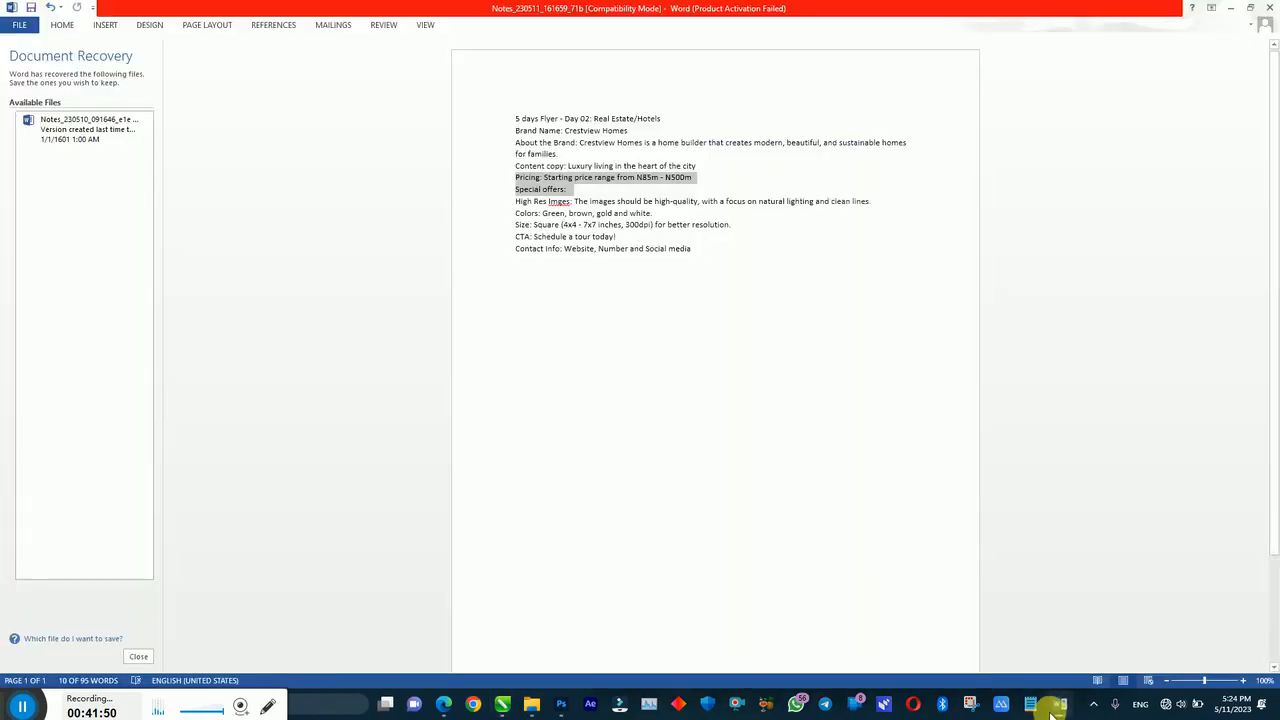
click(1055, 706)
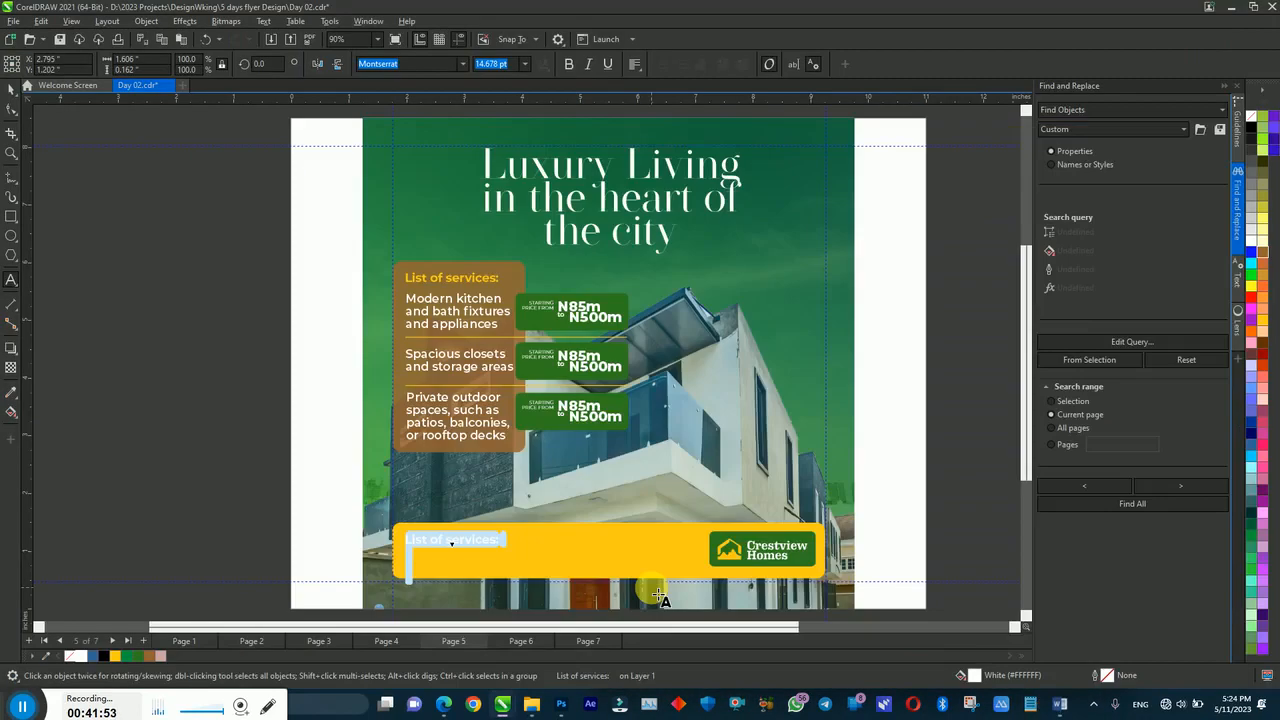
text(Sche)
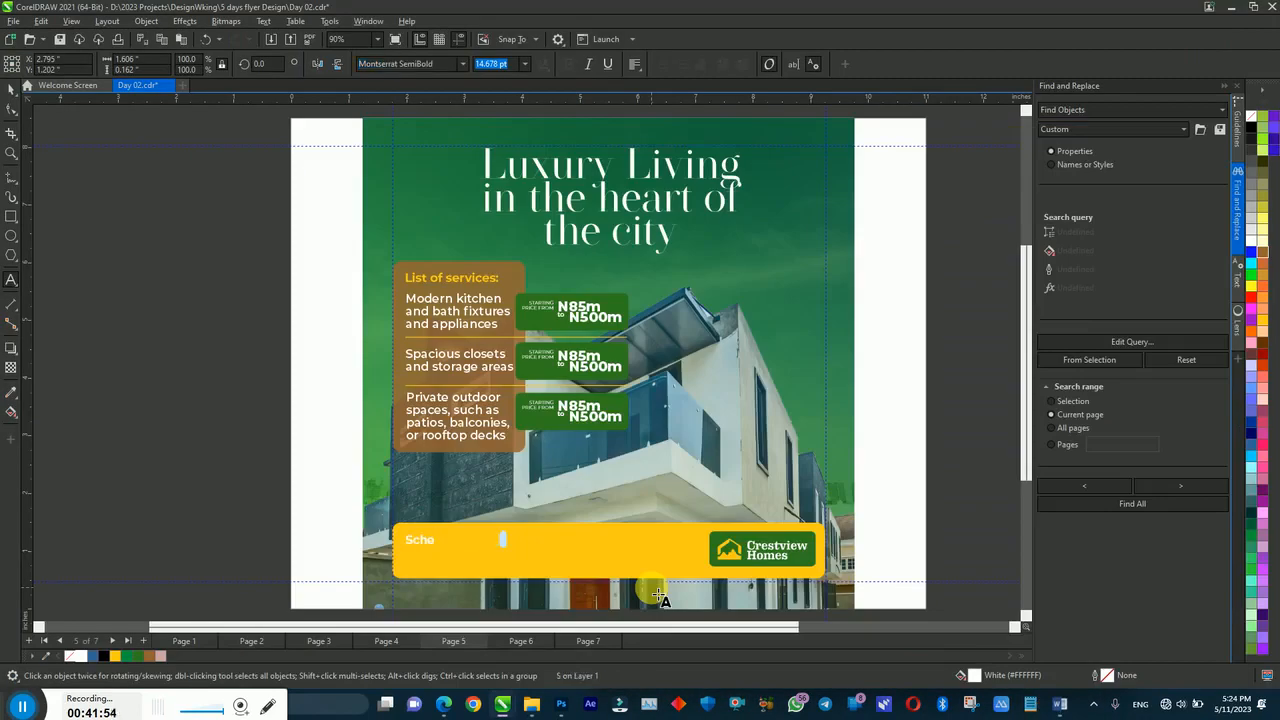
click(1058, 706)
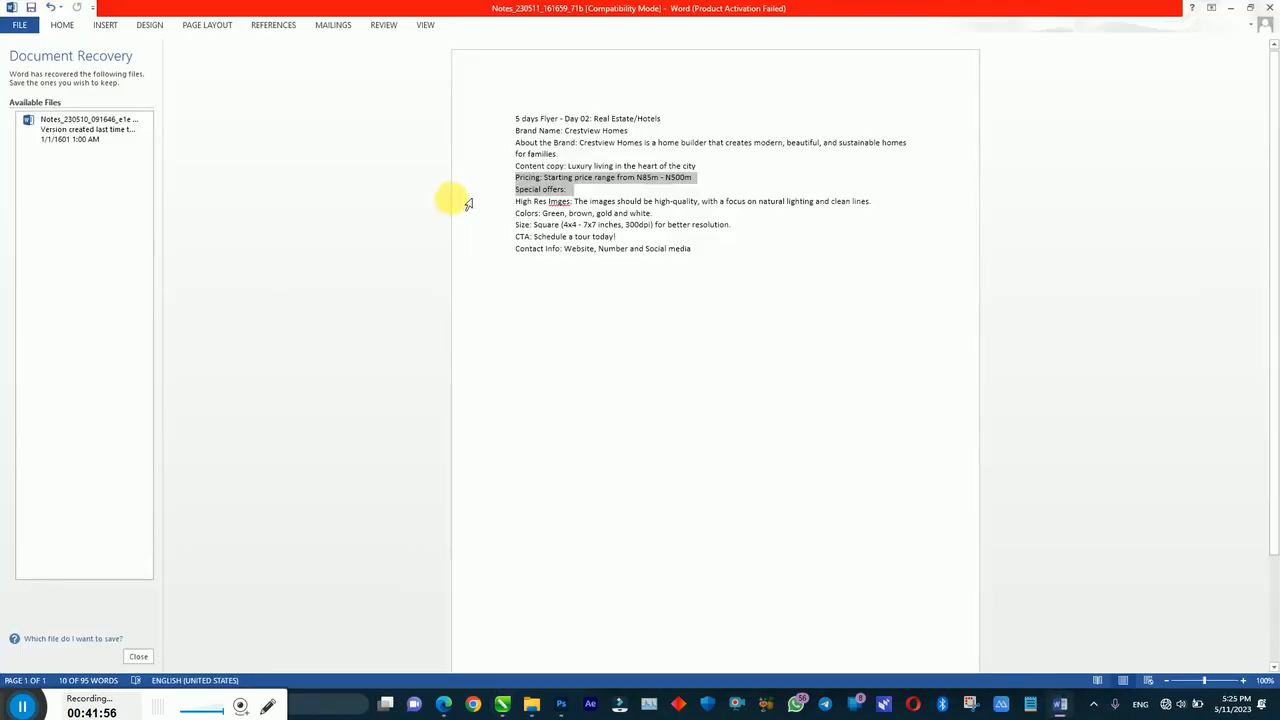
drag(535, 237, 617, 237)
key(ctrl+c)
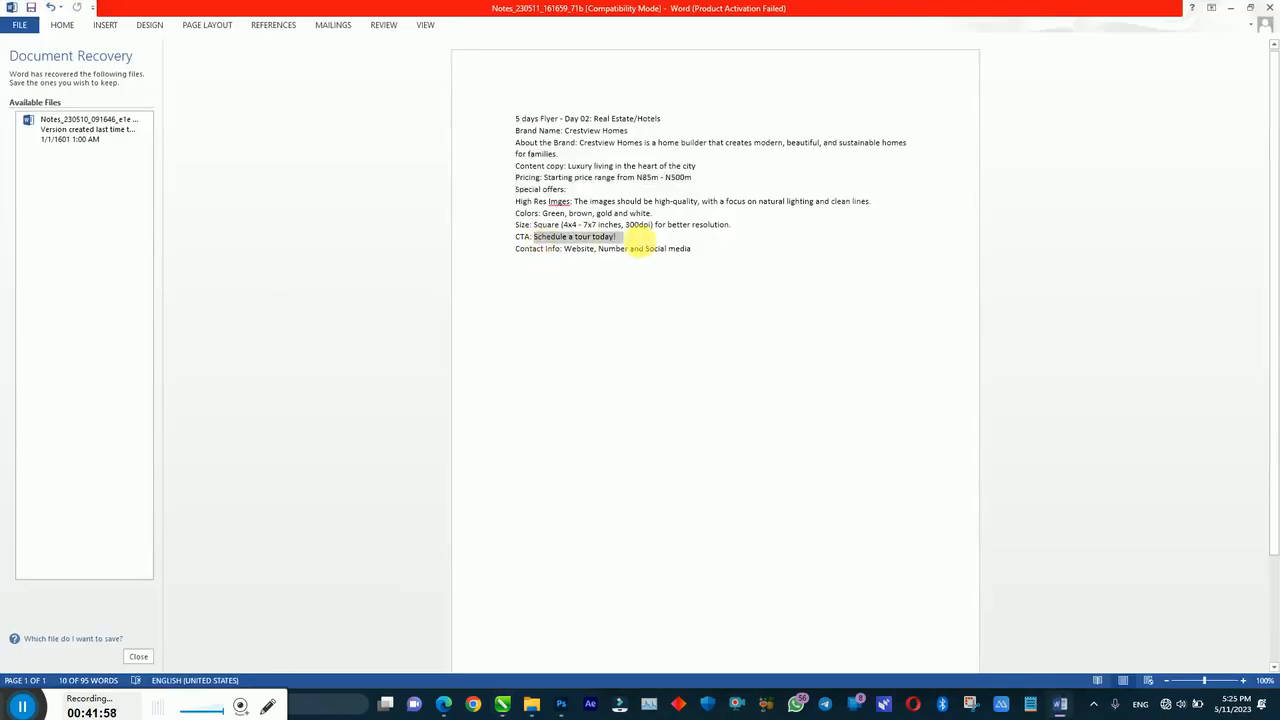
click(500, 703)
Step: Paste 'Schedule a tour today!' into the footer text, broken over three lines
double_click(421, 545)
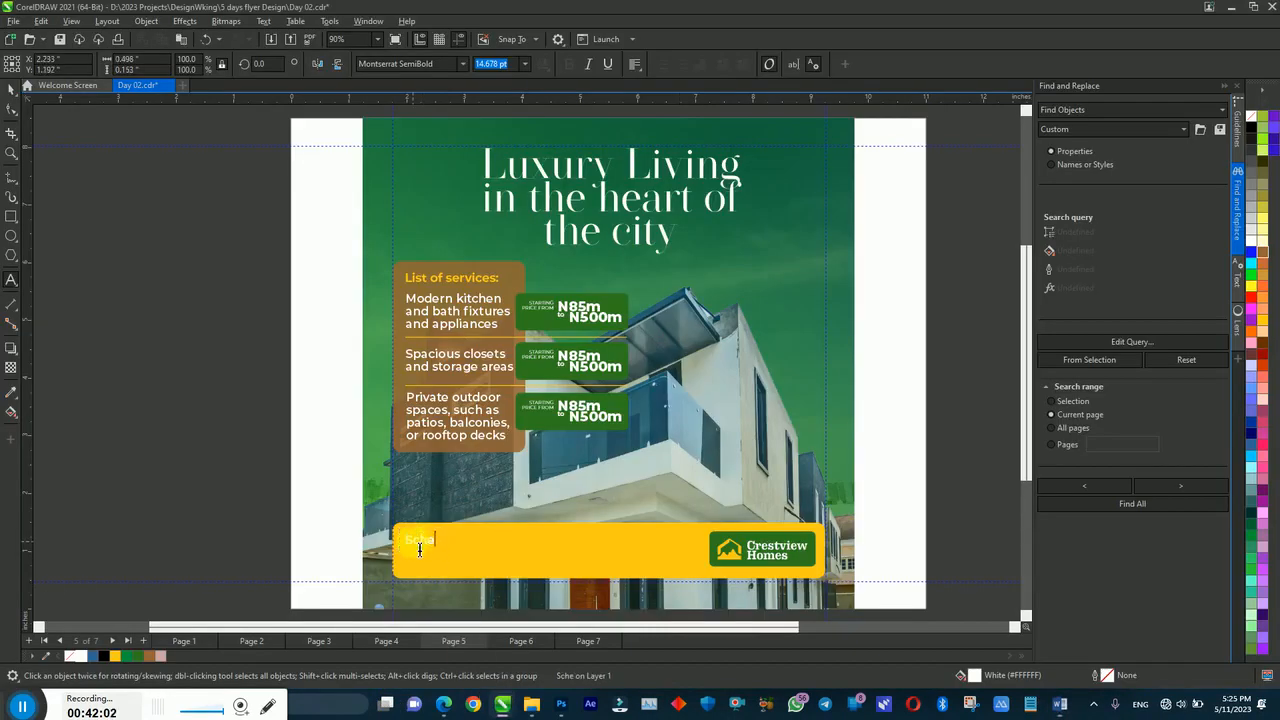
key(ctrl+v)
double_click(462, 542)
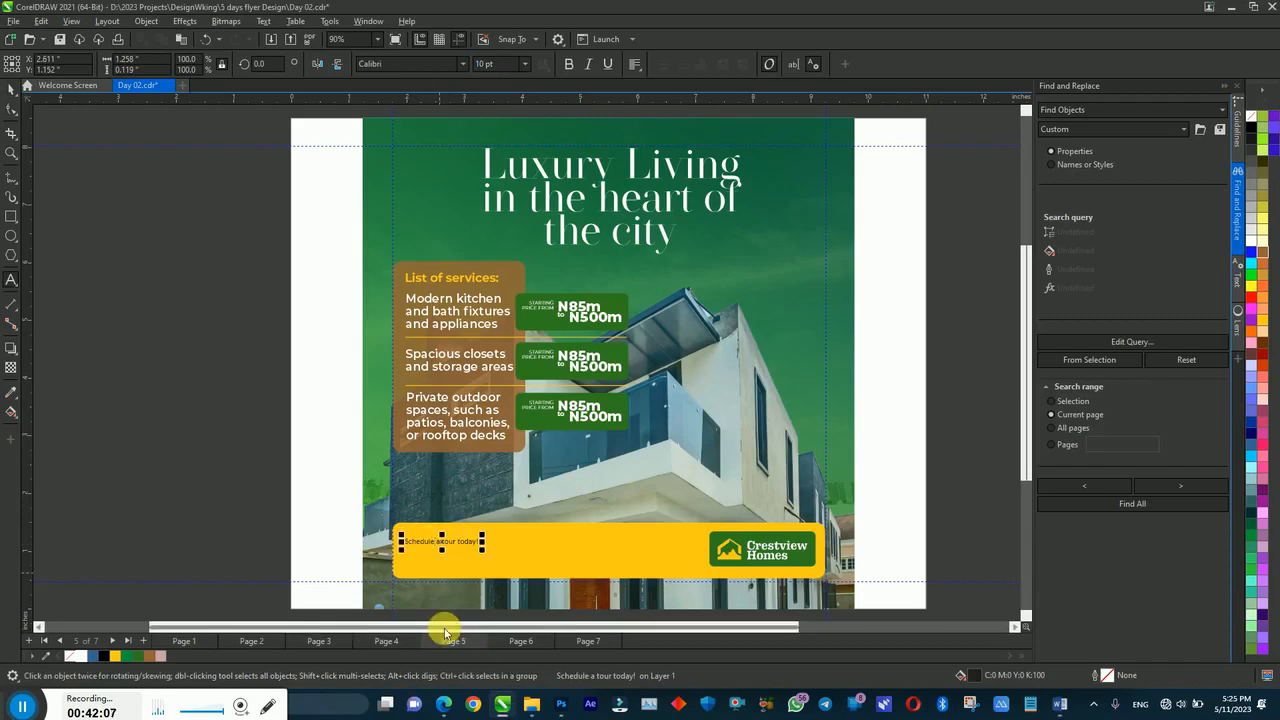
key(Return)
key(Escape)
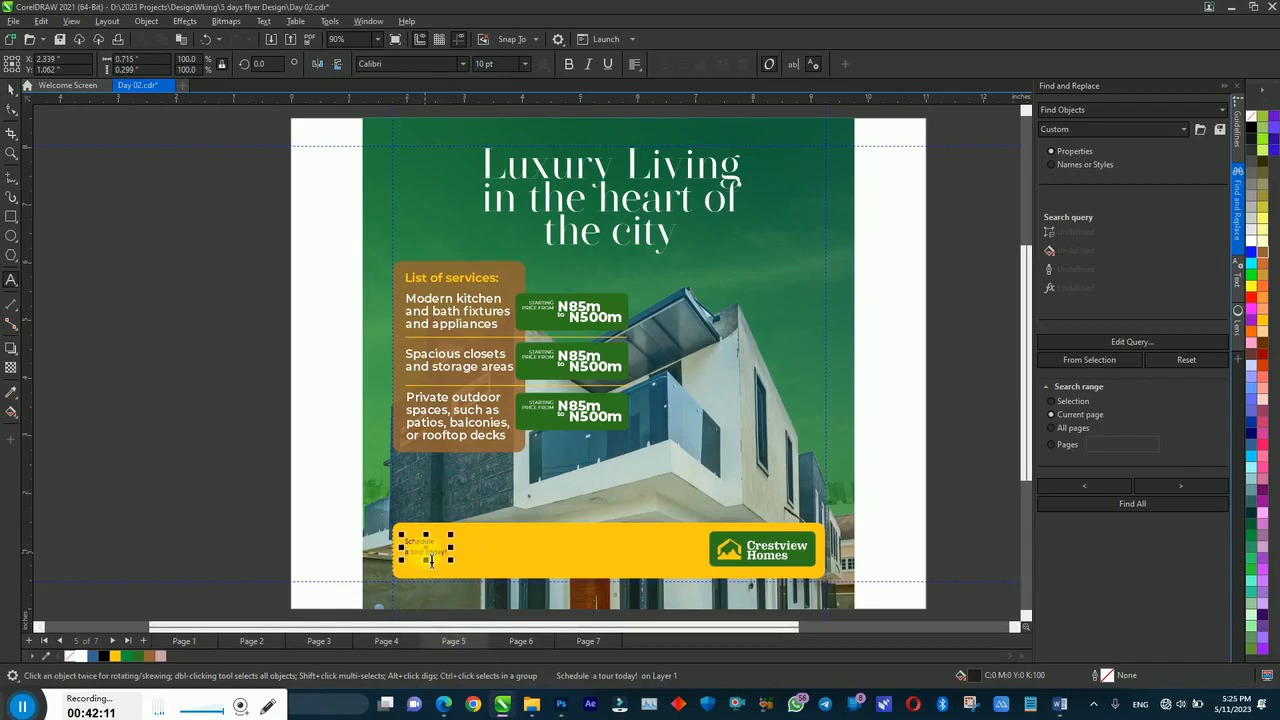
key(Return)
key(ctrl+space)
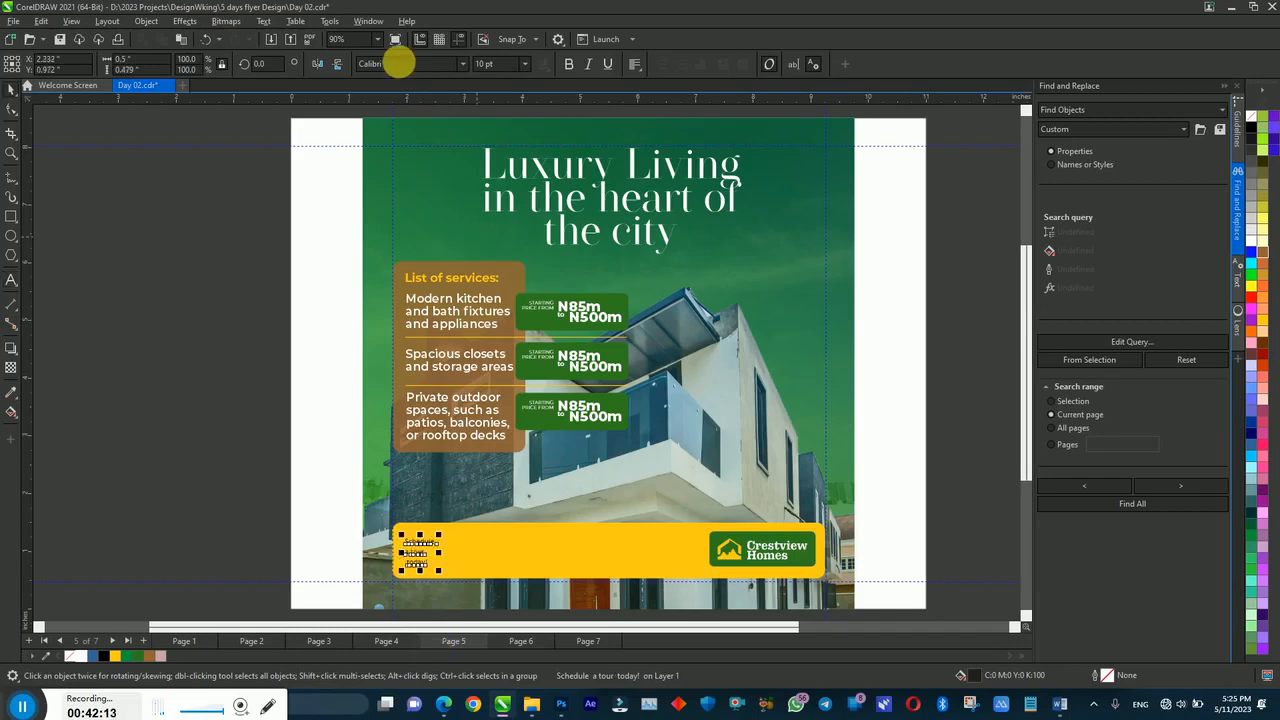
Step: Set the call to action in Montserrat ExtraBold and convert it to UPPERCASE
click(462, 65)
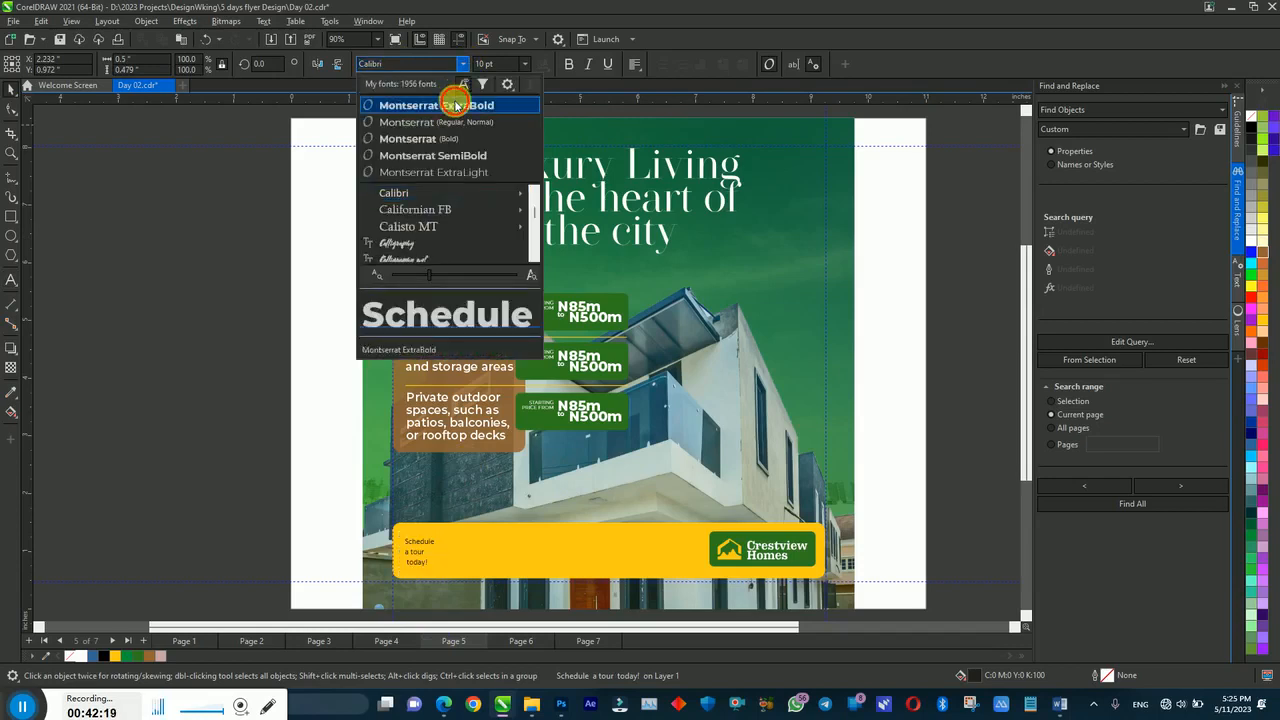
click(455, 104)
click(263, 21)
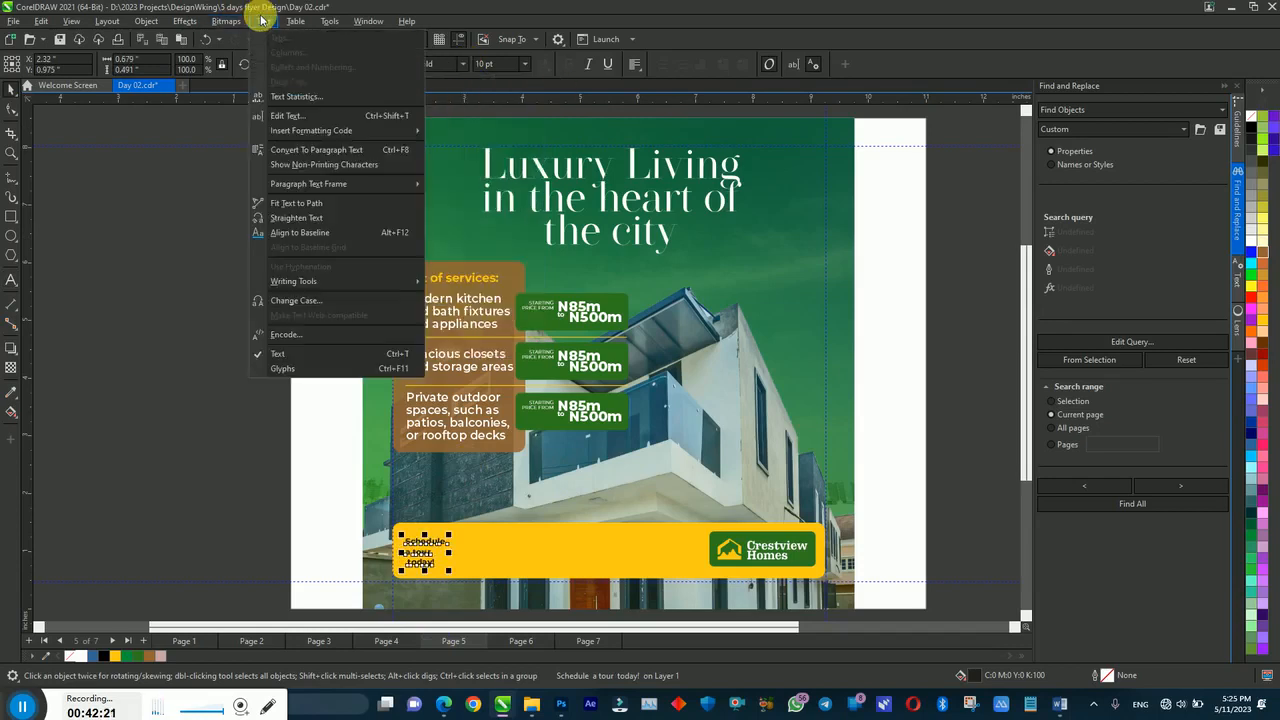
click(292, 301)
click(608, 335)
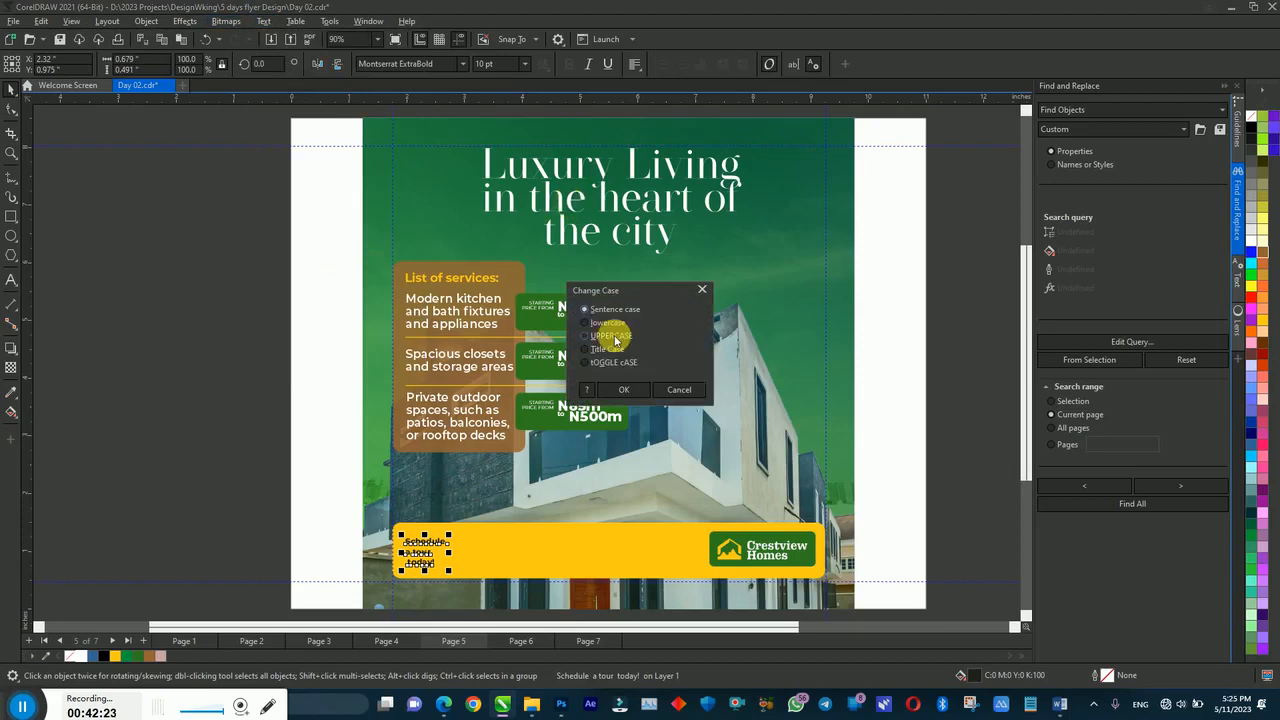
click(617, 391)
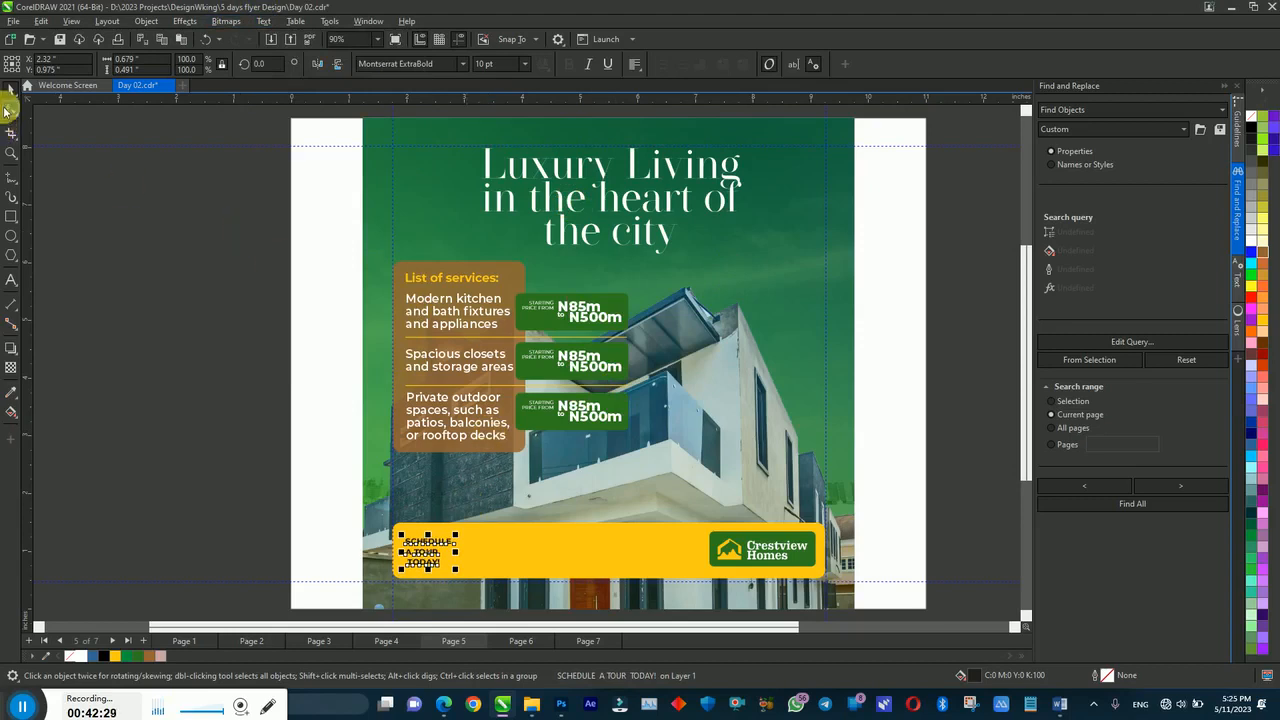
click(7, 109)
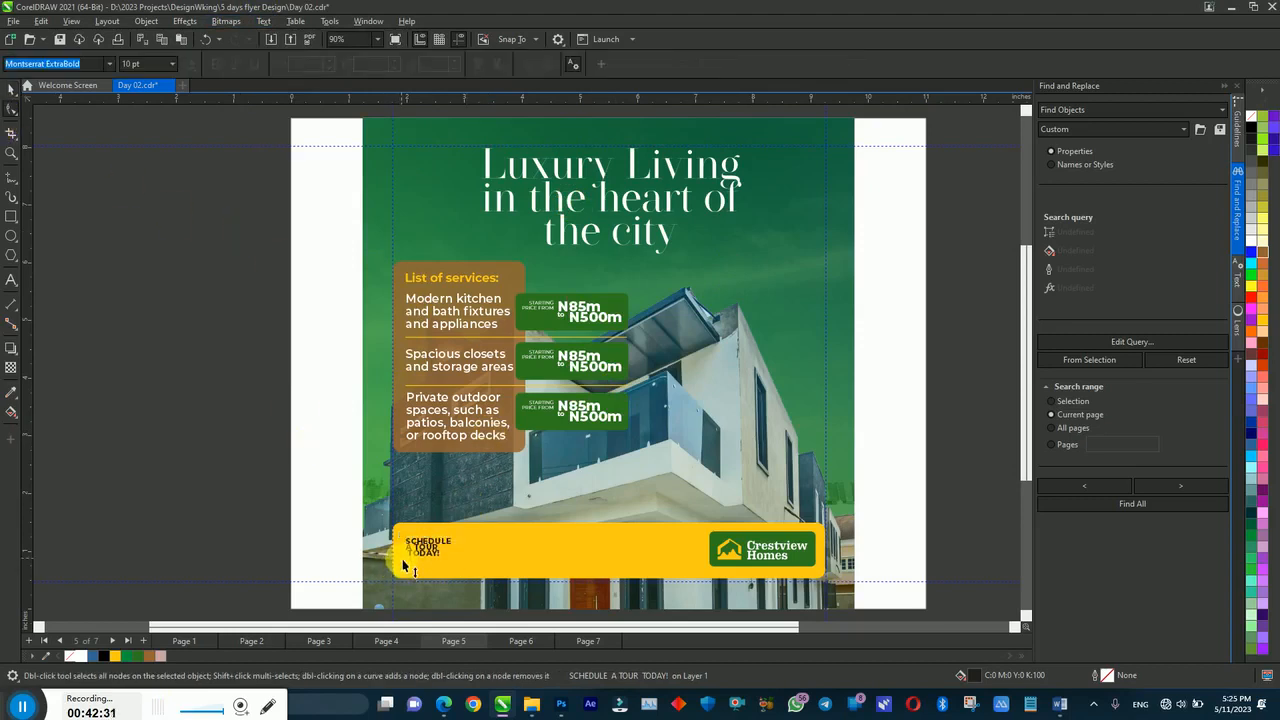
Step: Enlarge the call-to-action text from 10 to 16 pt and space its three lines evenly
key(space)
mouse_move(456, 566)
mouse_down()
mouse_move(486, 590)
mouse_move(446, 561)
mouse_up()
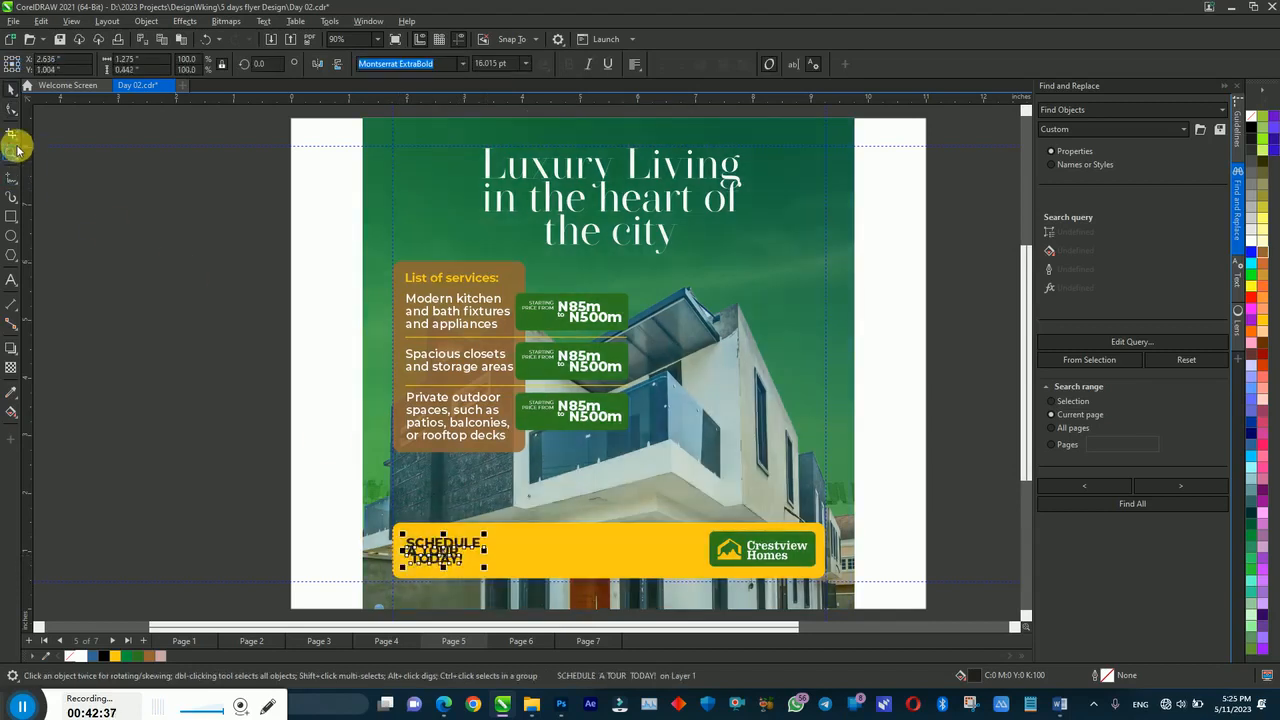
click(13, 113)
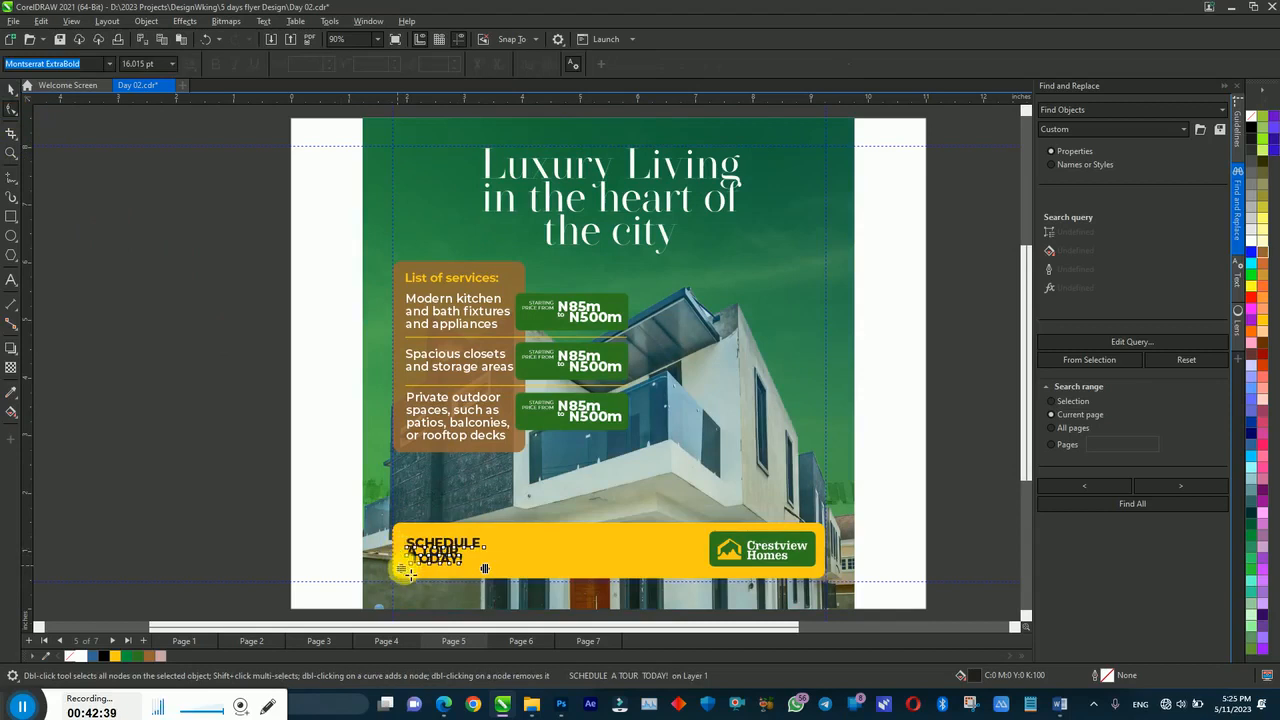
drag(407, 574, 407, 571)
Step: Centre the SCHEDULE A TOUR TODAY! text vertically on the yellow bar, then nudge both down slightly
key(space)
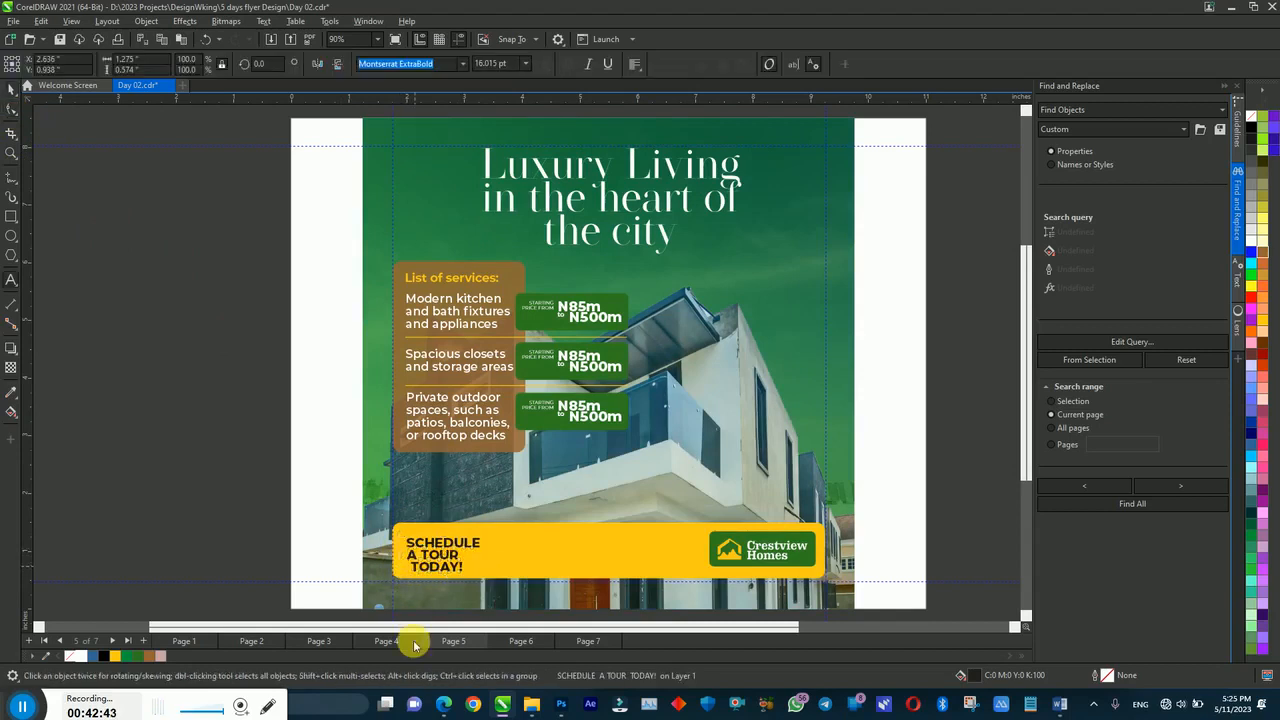
click(277, 551)
shift+click(531, 550)
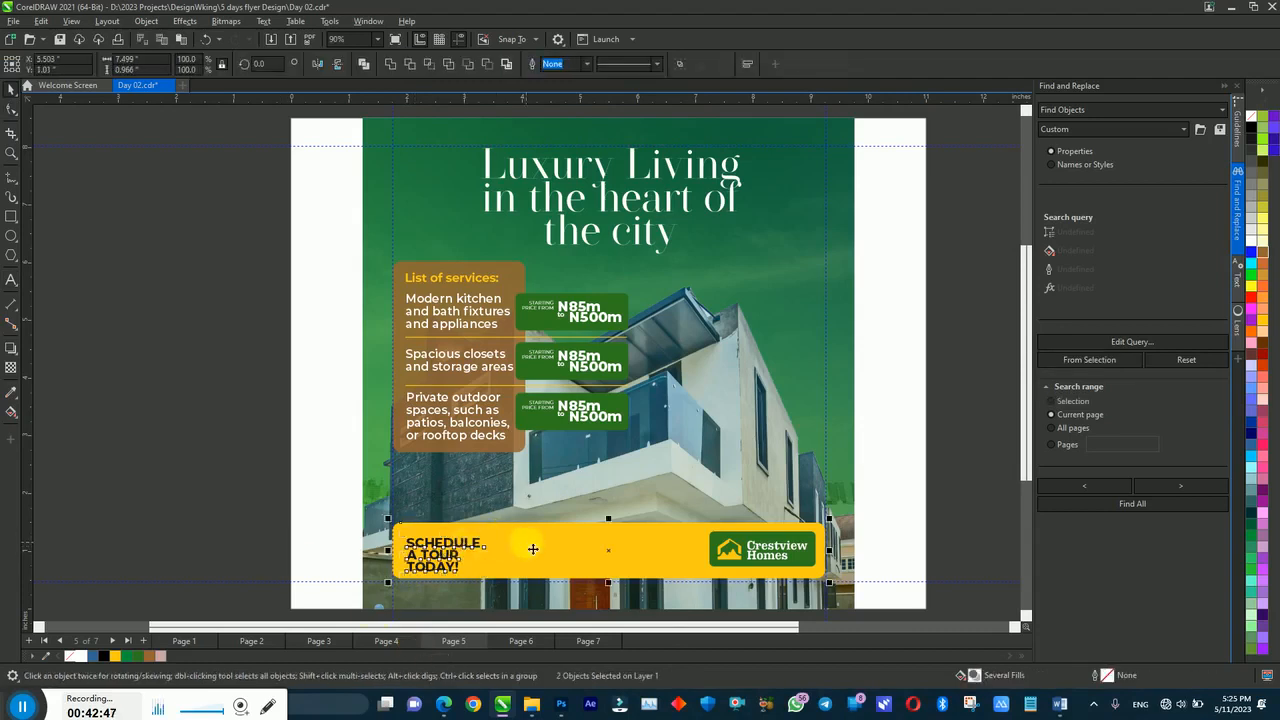
key(e)
click(279, 488)
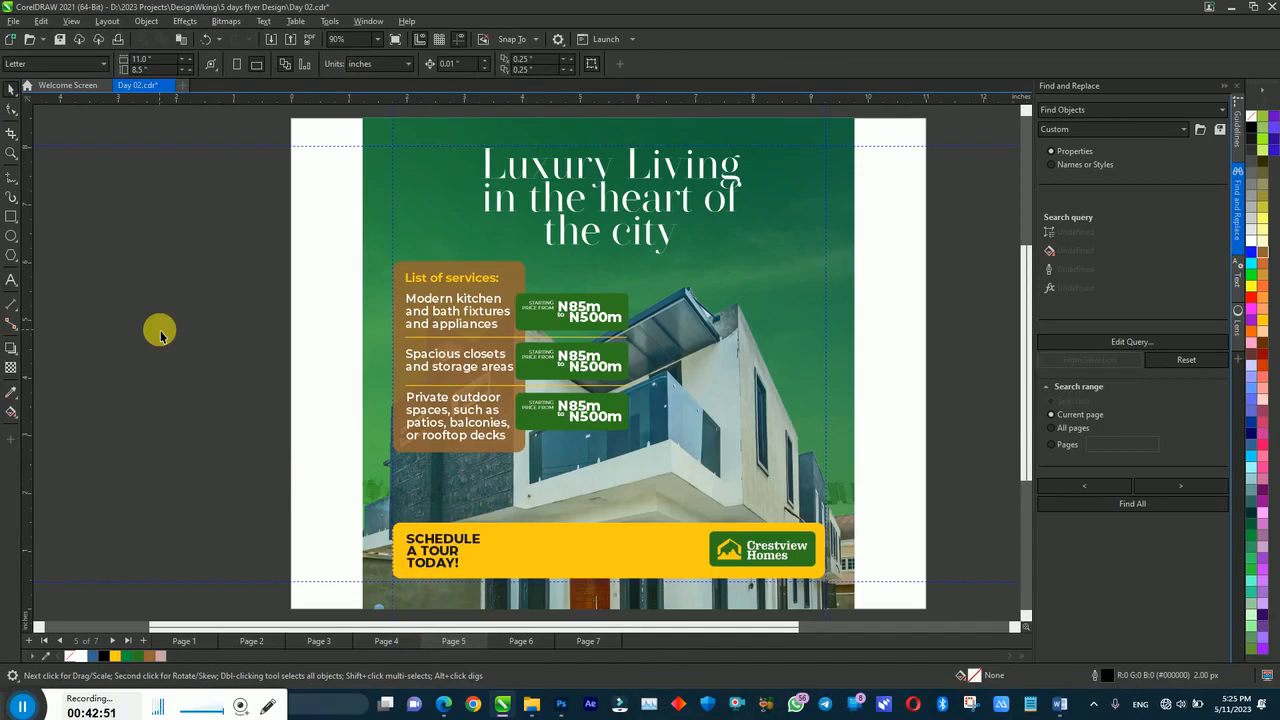
drag(288, 493, 892, 600)
key(Down)
key(Down)
key(Down)
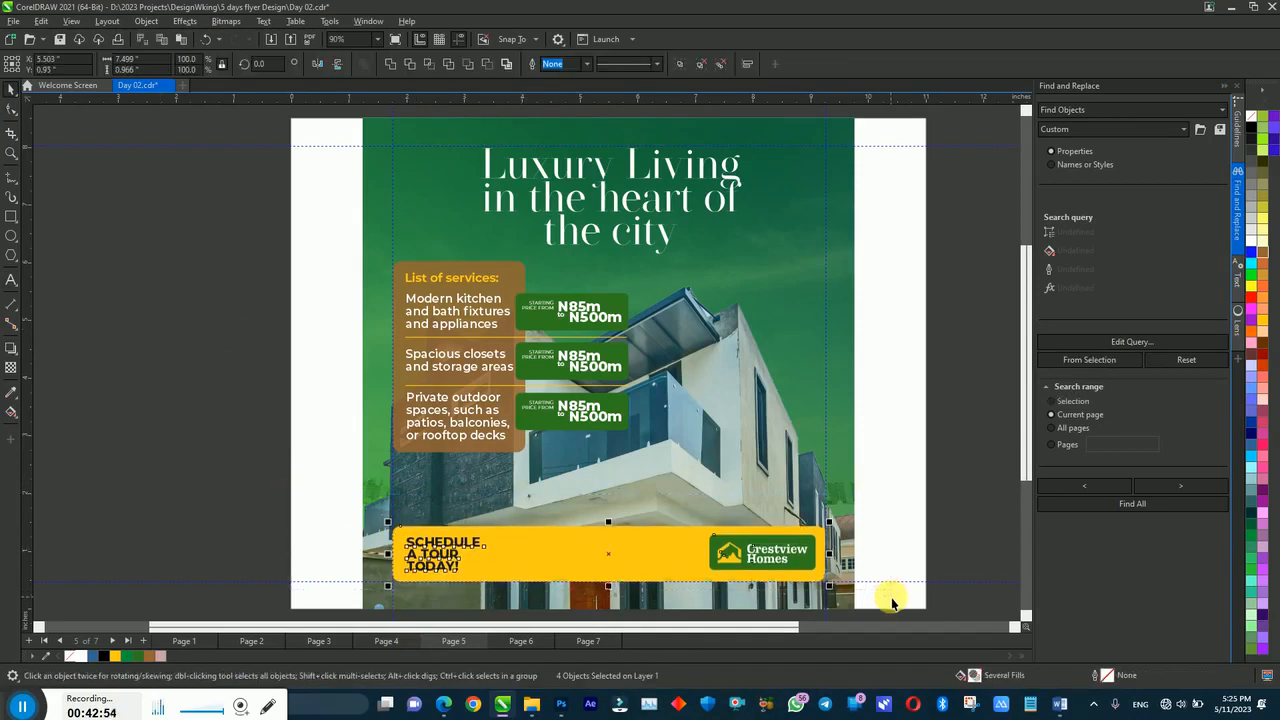
Step: Enlarge the Crestview Homes logo box to about 116%, group it, and fine-tune its position
click(818, 533)
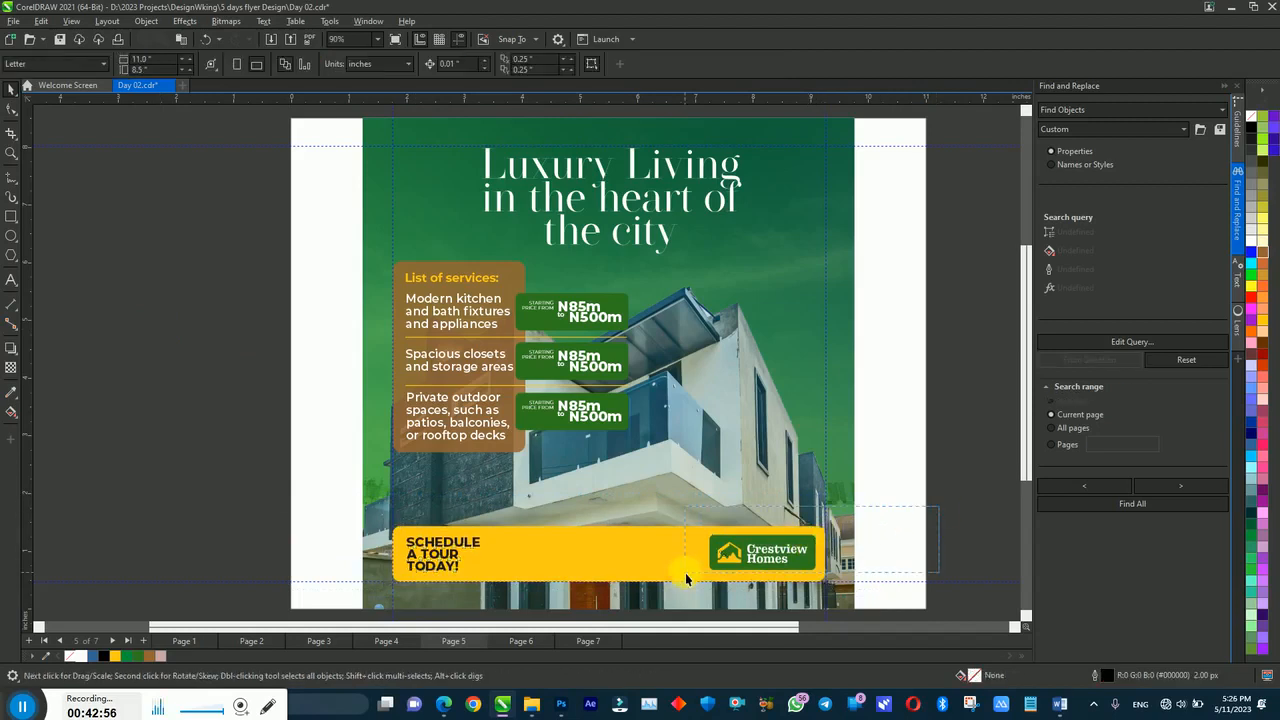
drag(705, 575, 690, 585)
key(ctrl+g)
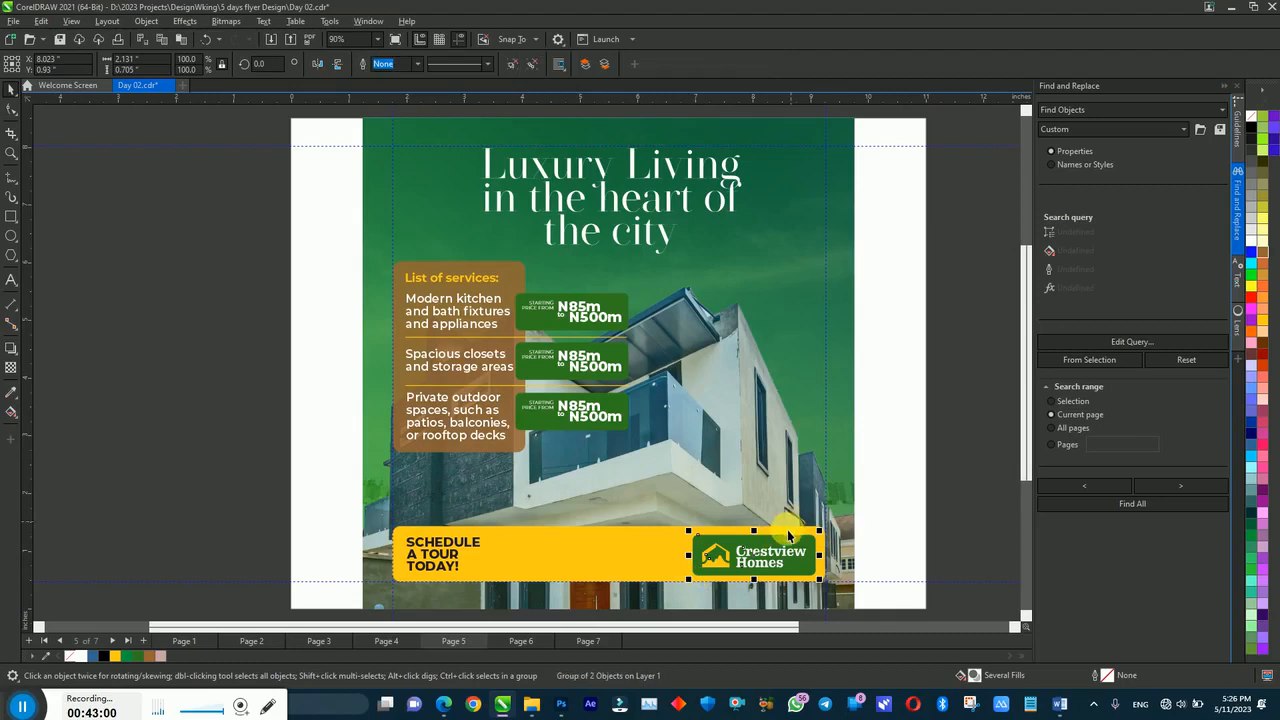
key(Up)
key(Up)
key(Up)
key(Up)
key(Right)
key(Right)
key(Right)
key(Right)
key(Down)
key(Right)
key(Left)
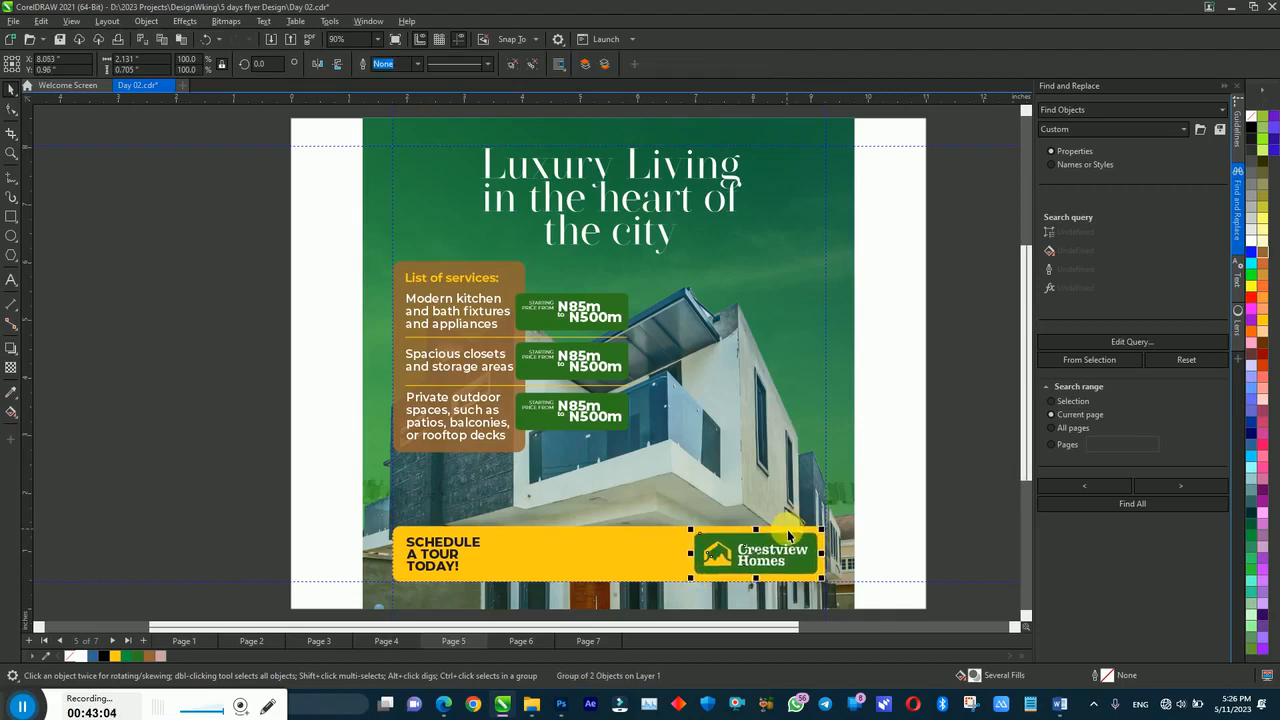
click(976, 494)
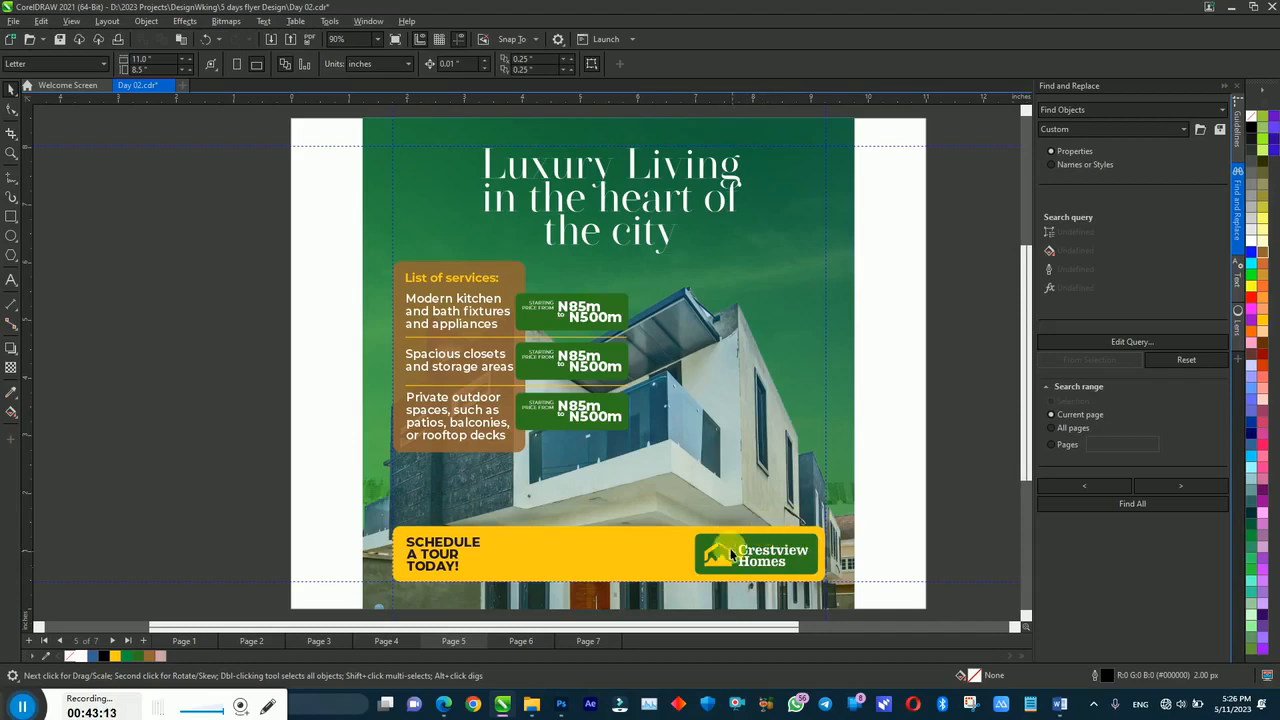
drag(904, 508, 688, 586)
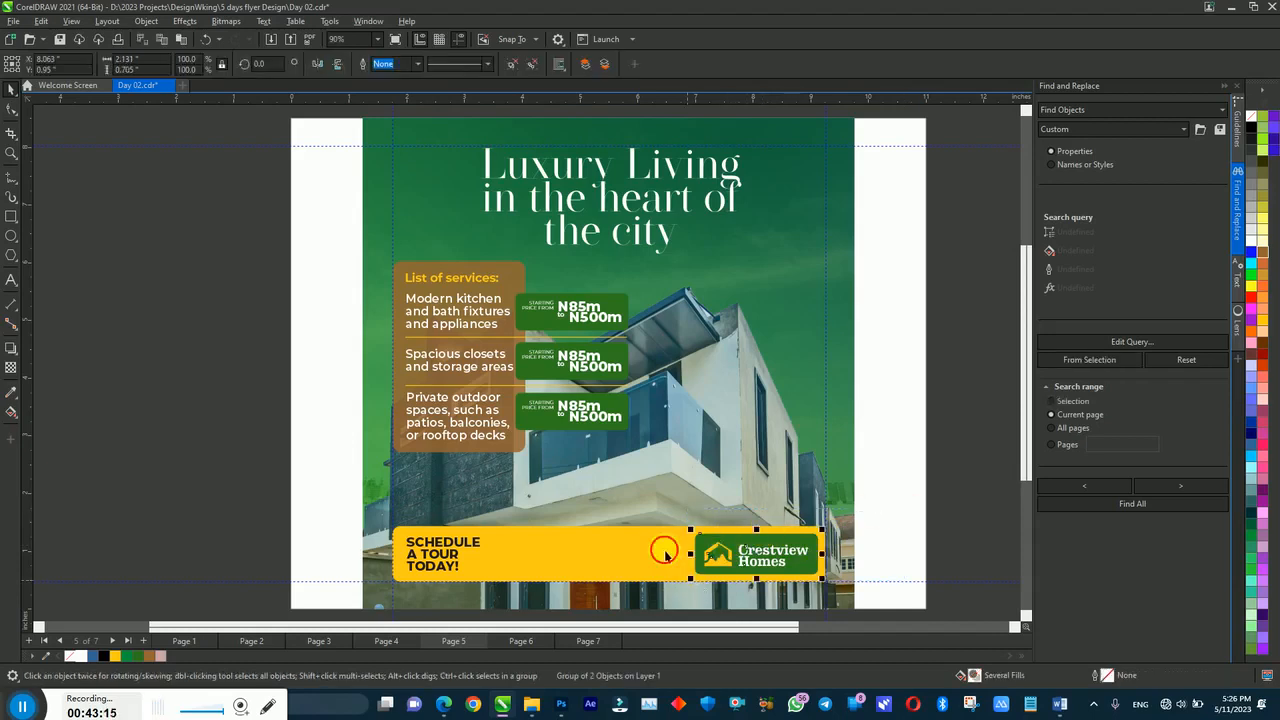
click(888, 447)
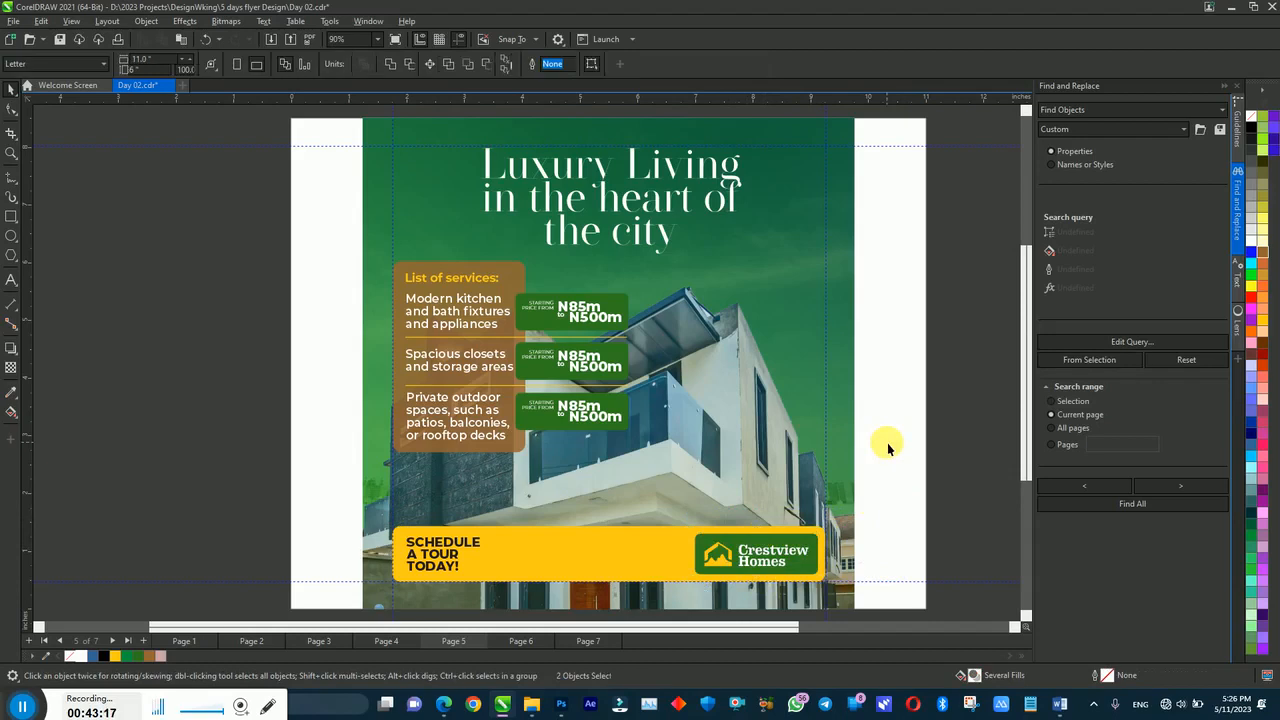
key(z)
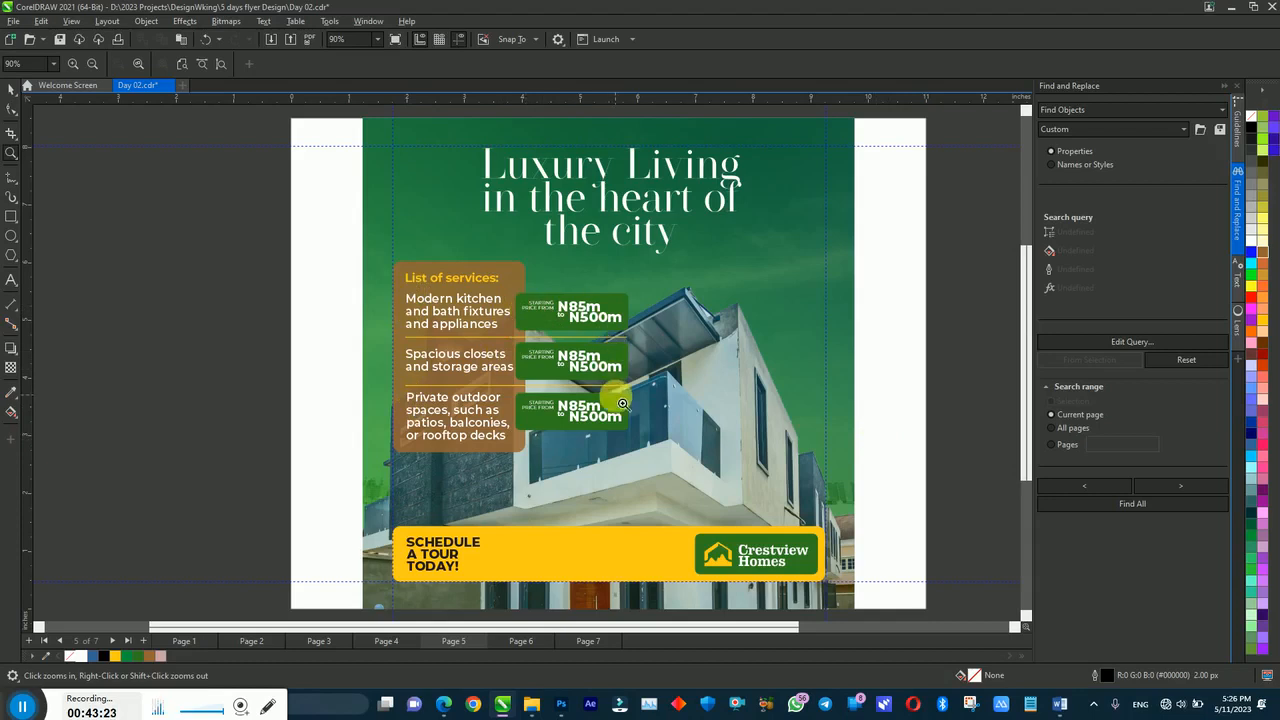
key(space)
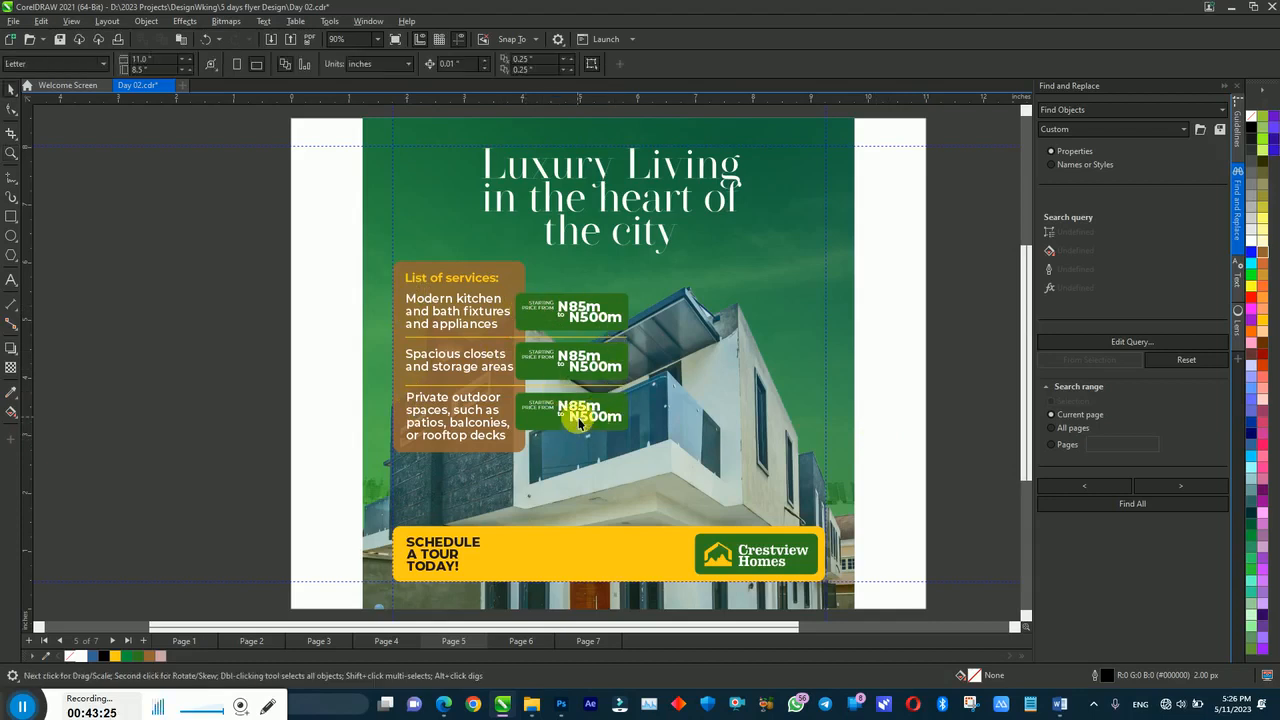
click(584, 422)
drag(964, 245, 490, 443)
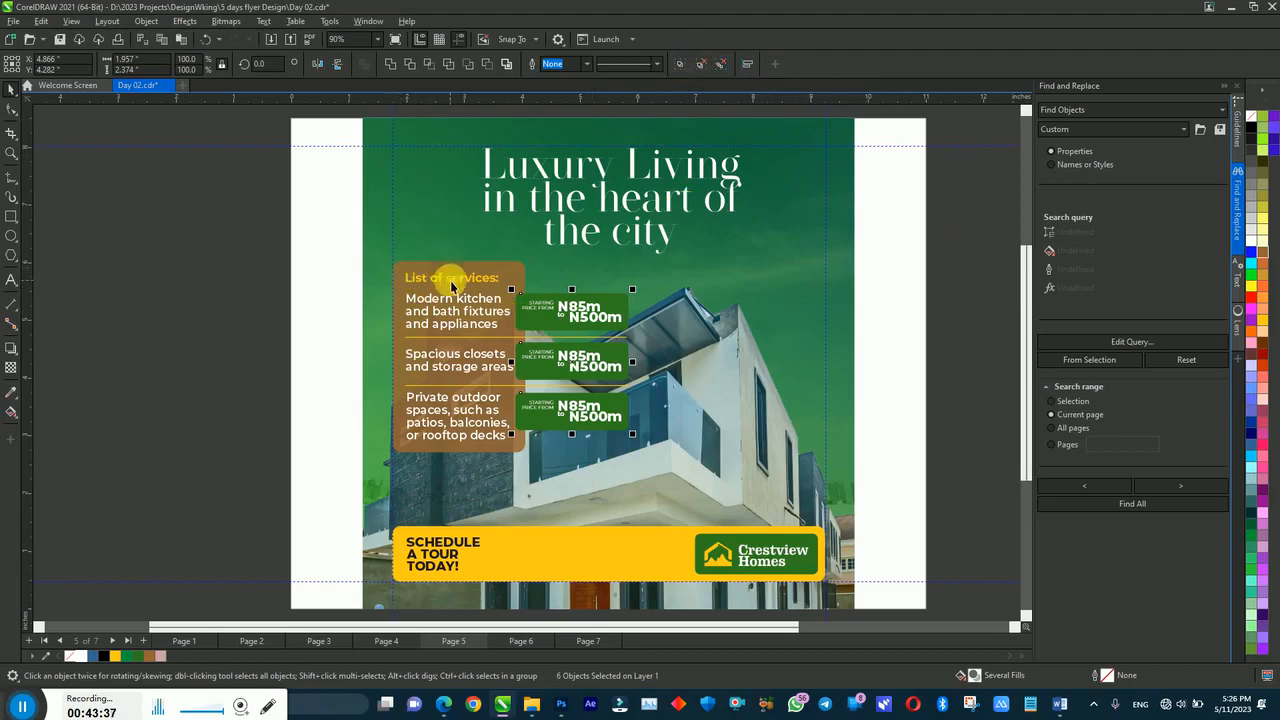
click(1012, 306)
click(566, 318)
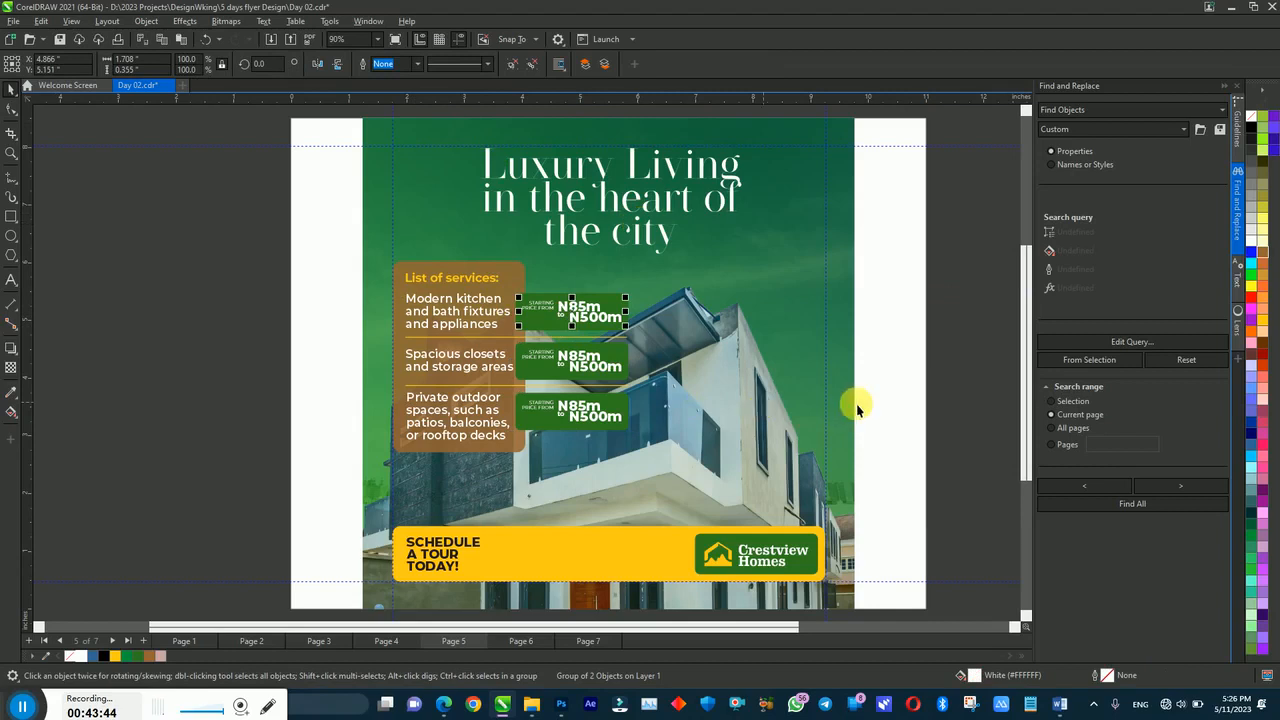
click(432, 545)
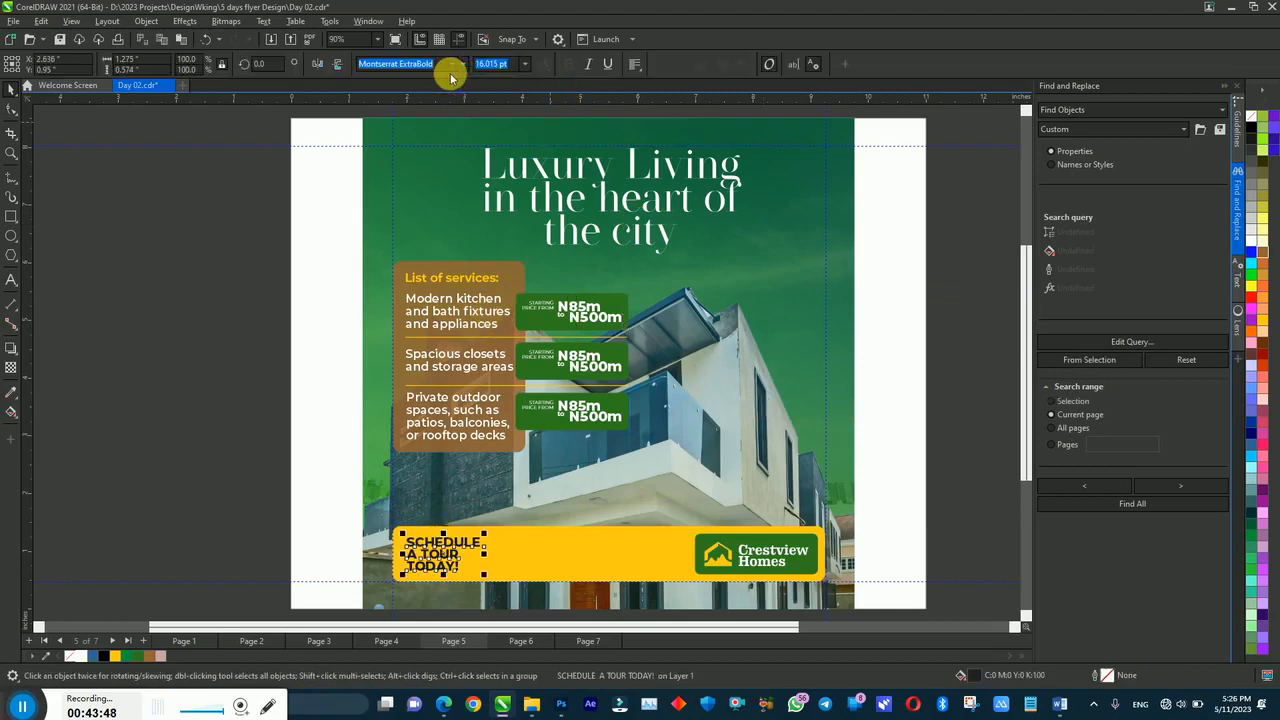
Step: Right-align the SCHEDULE A TOUR TODAY! text
click(634, 64)
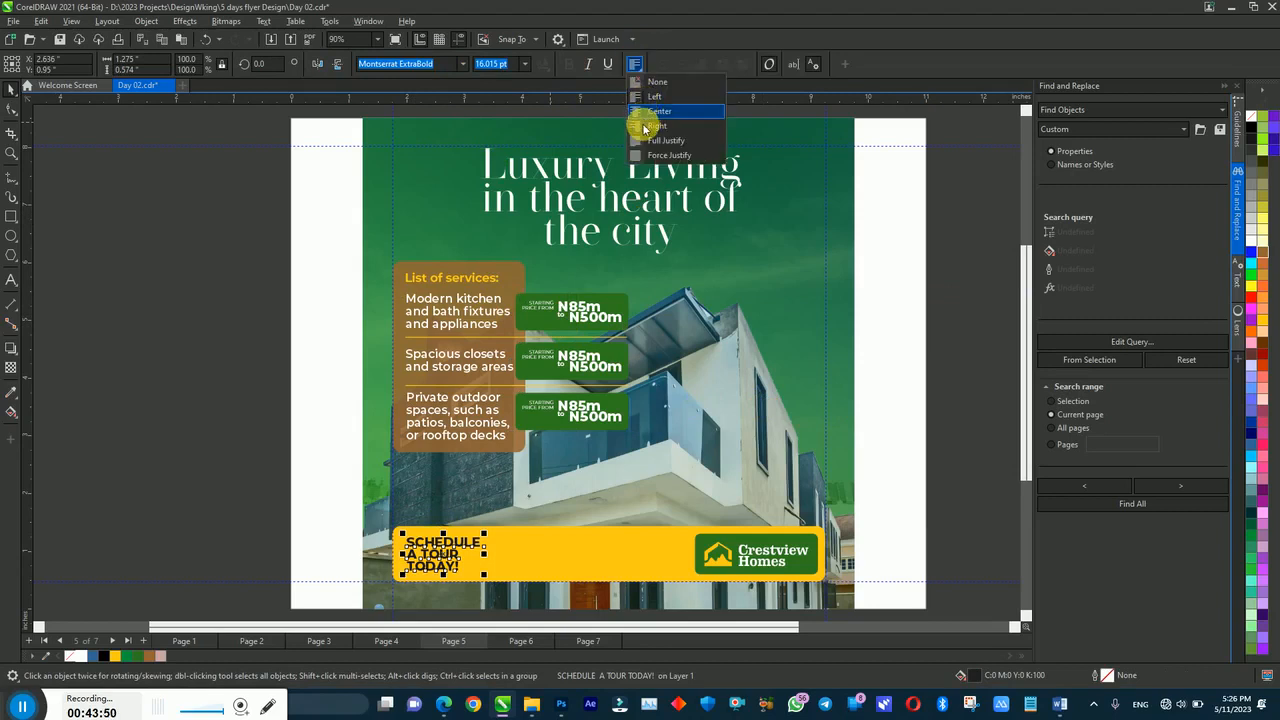
click(656, 126)
click(201, 479)
Step: Draw a short vertical divider line in the yellow footer beside the text
click(11, 178)
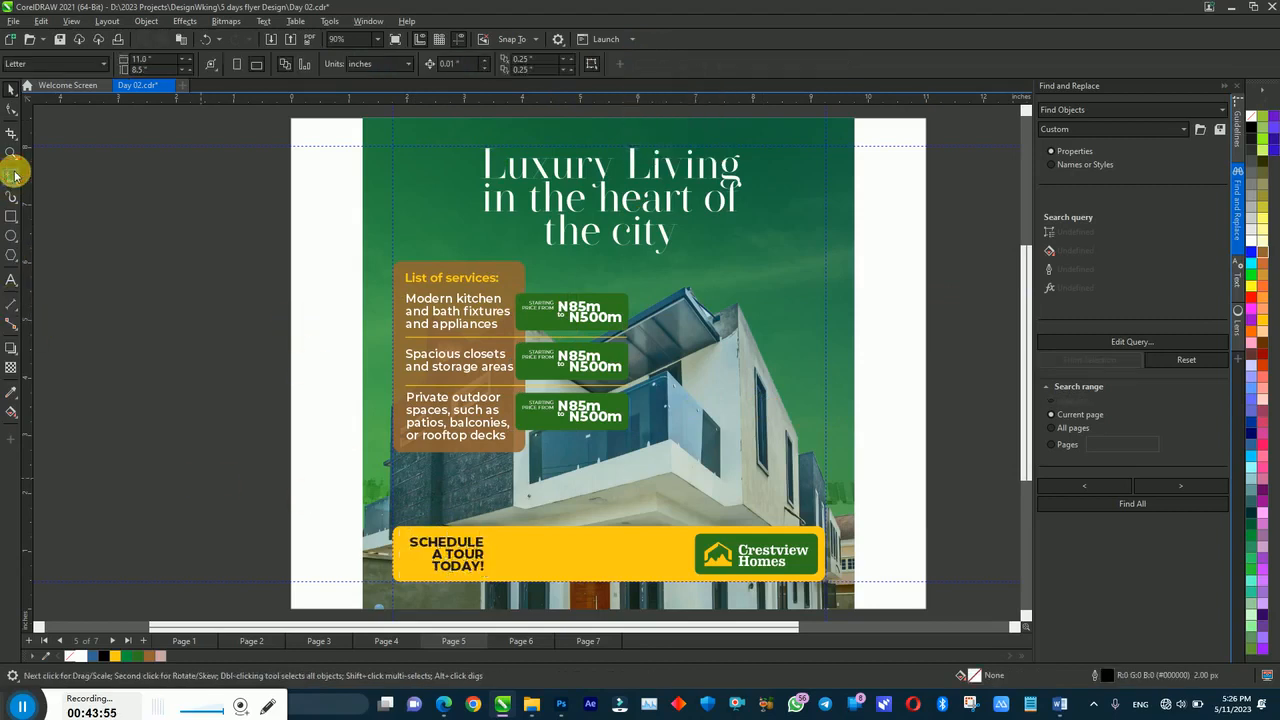
click(503, 573)
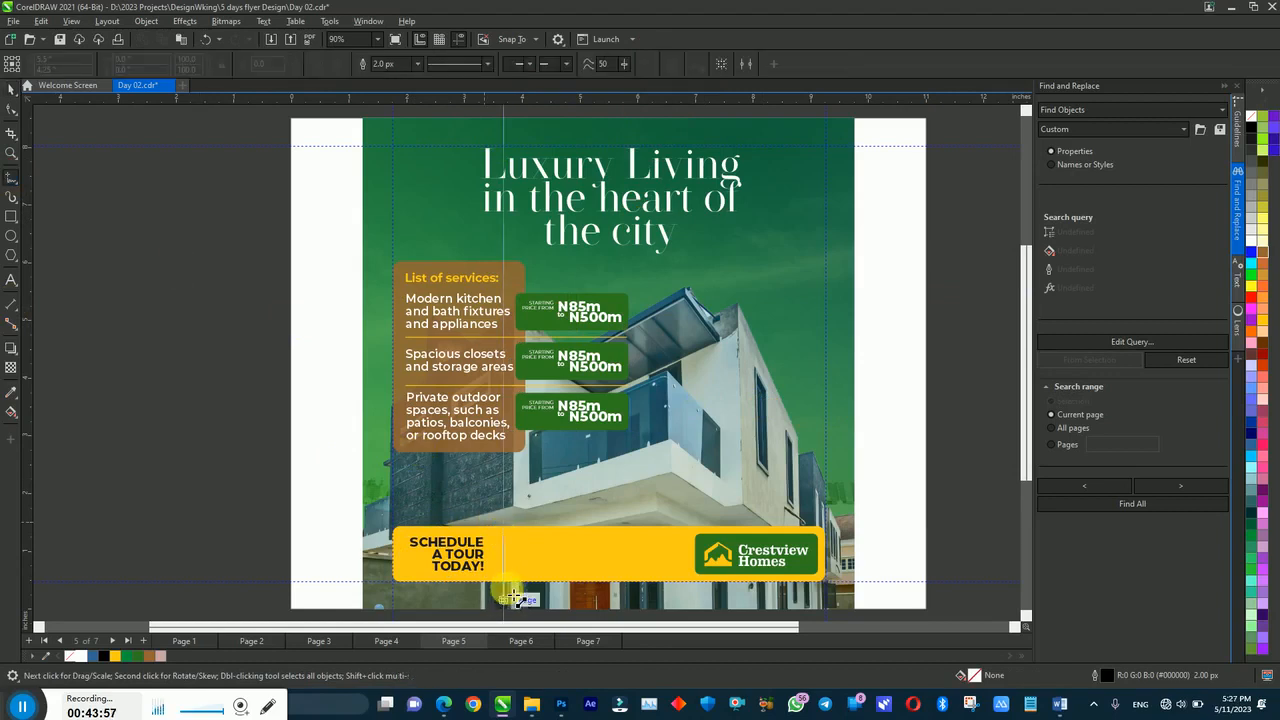
drag(503, 573, 503, 576)
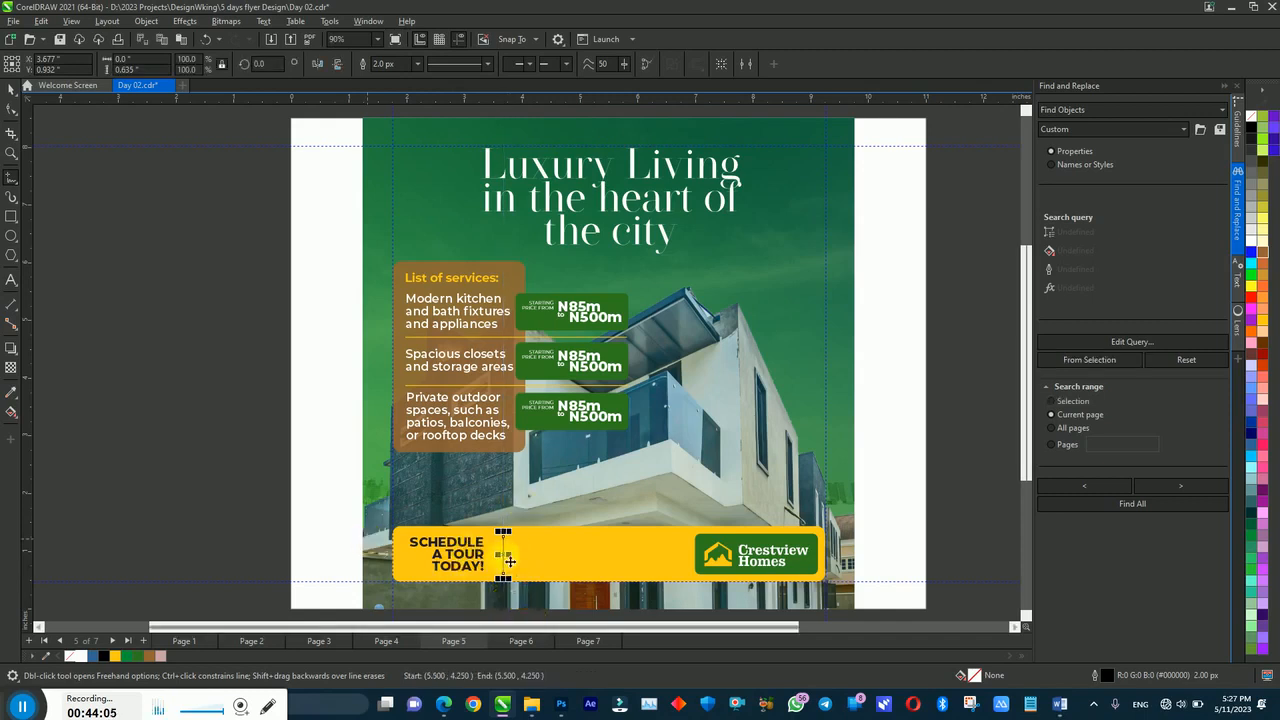
Step: Shift the divider slightly left and drop a copy of SCHEDULE A TOUR TODAY! to its right
drag(499, 555, 498, 555)
click(471, 558)
click(548, 560)
drag(550, 560, 566, 570)
right_click(566, 570)
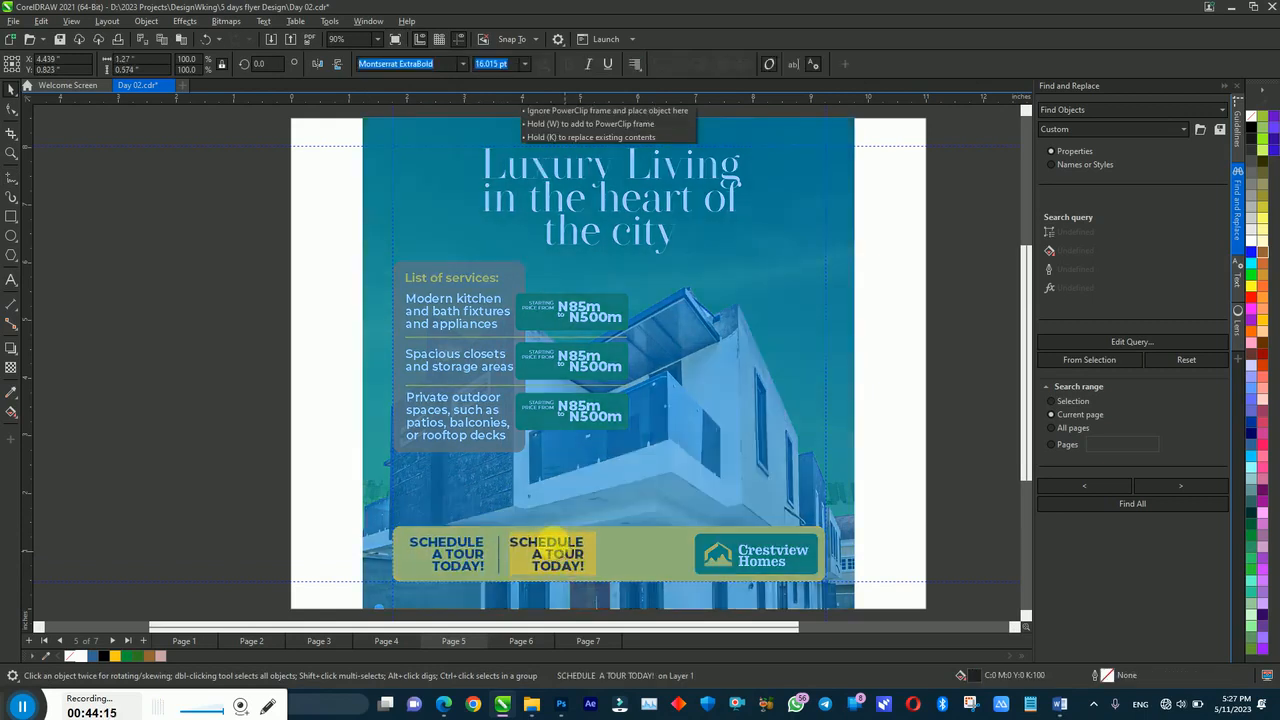
Step: Align the centres of both SCHEDULE texts and the divider line vertically
click(485, 543)
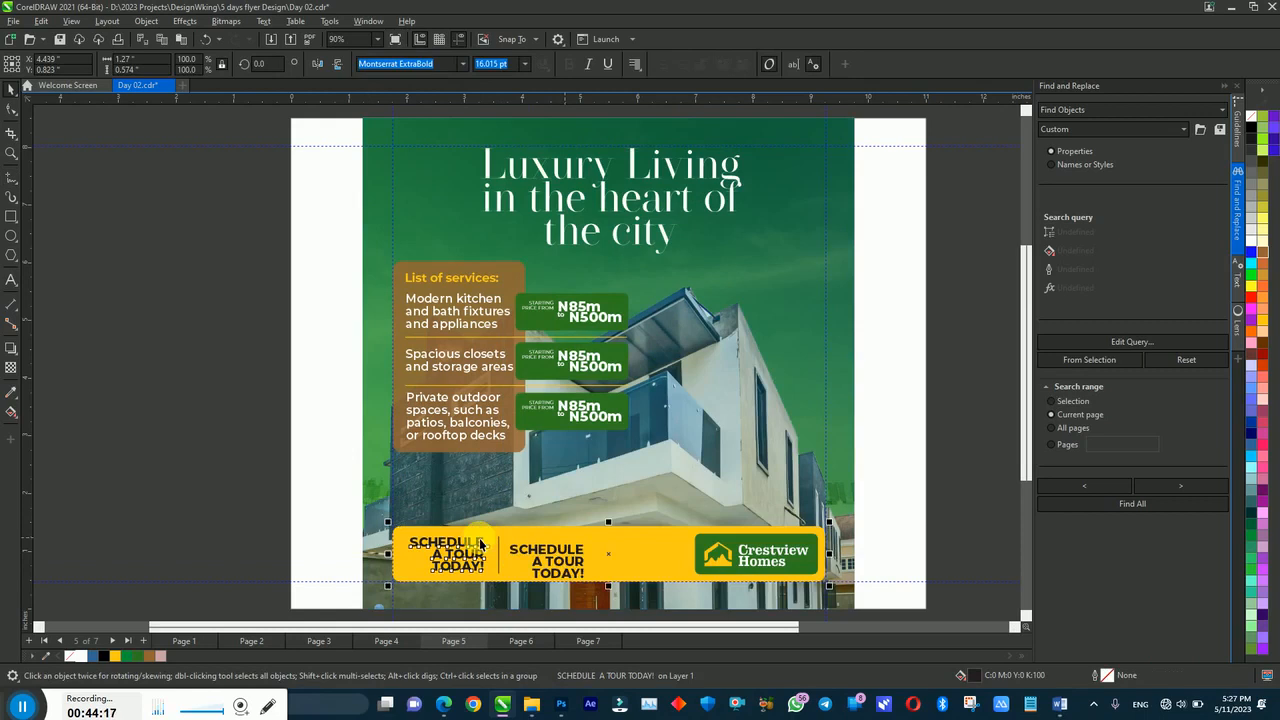
shift+click(549, 534)
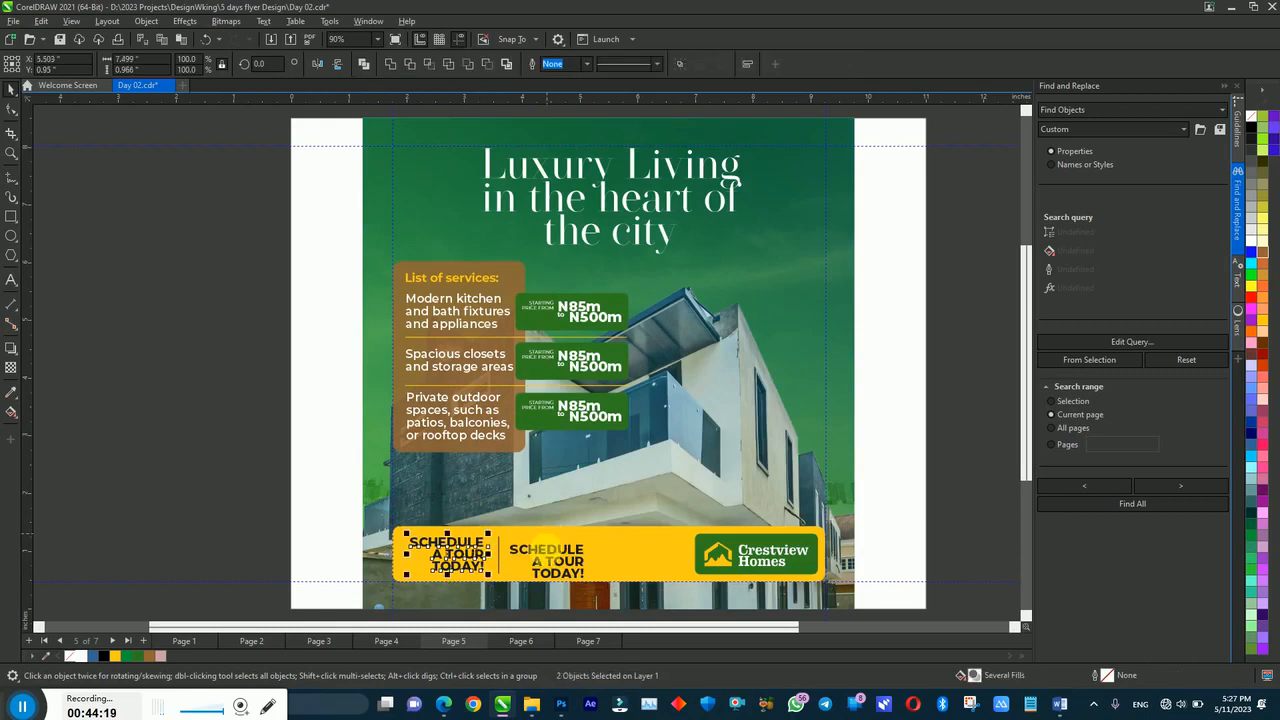
shift+click(547, 559)
key(e)
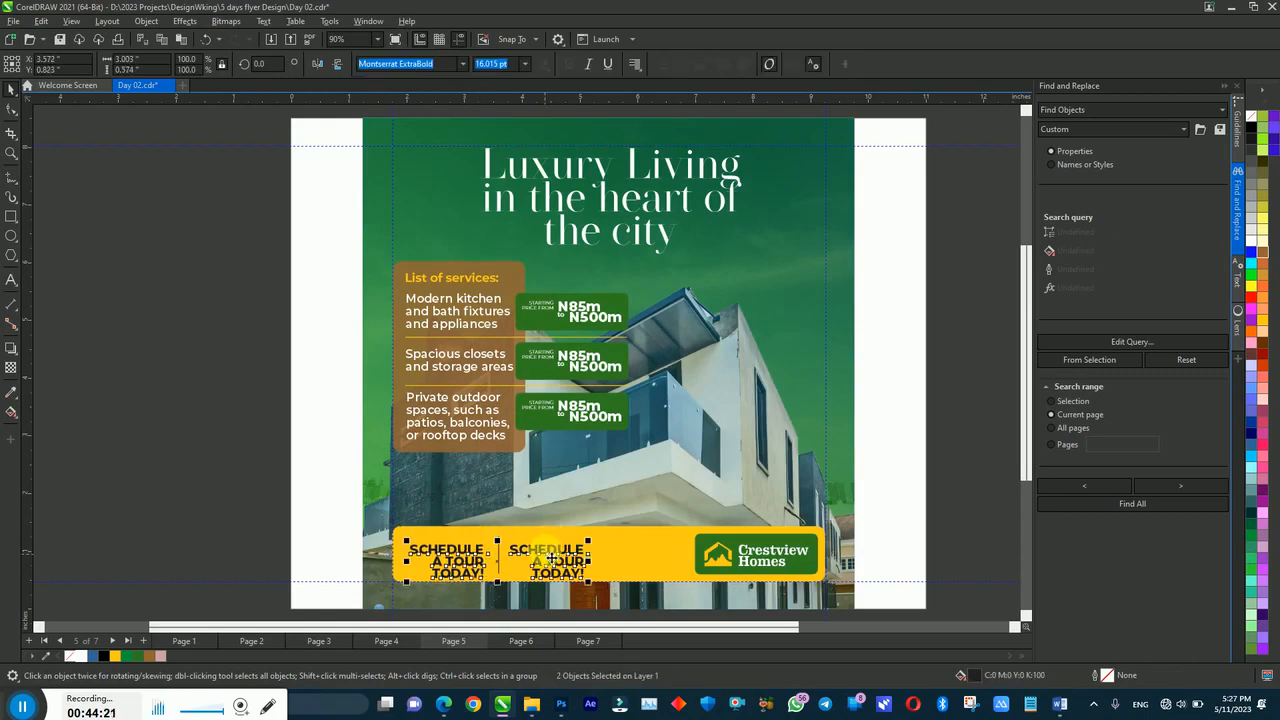
key(ctrl+z)
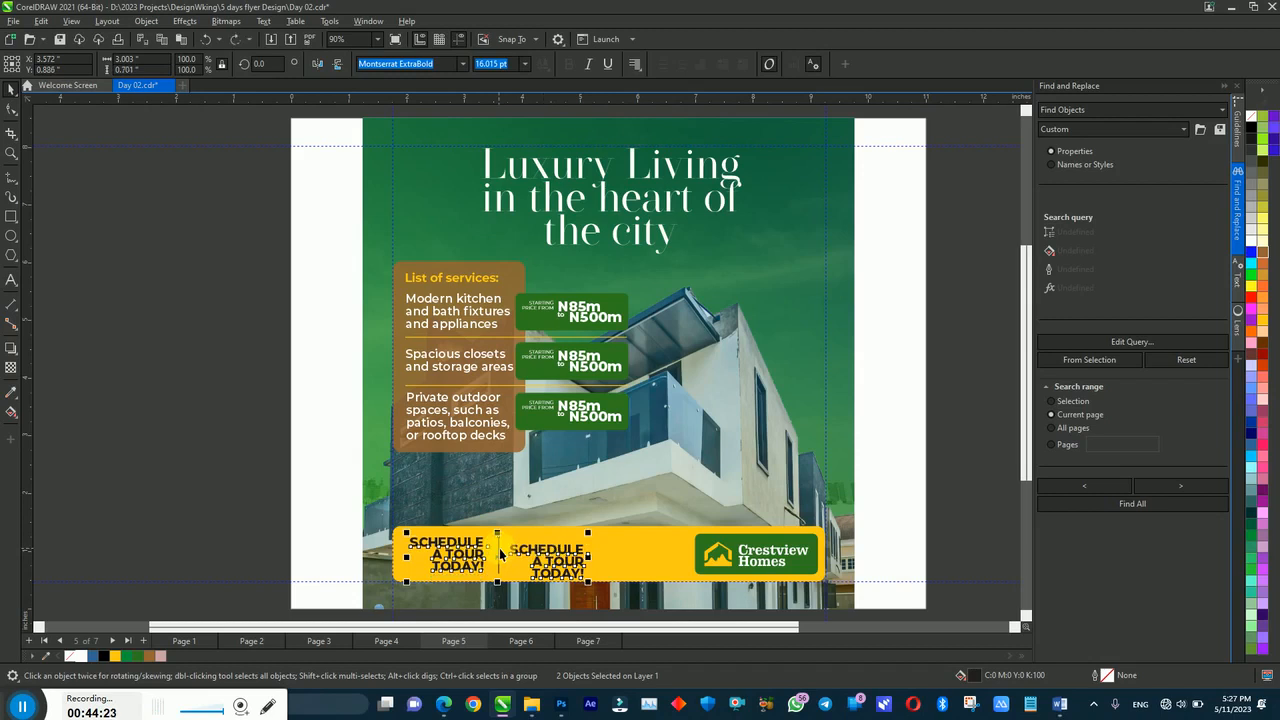
shift+click(501, 555)
key(e)
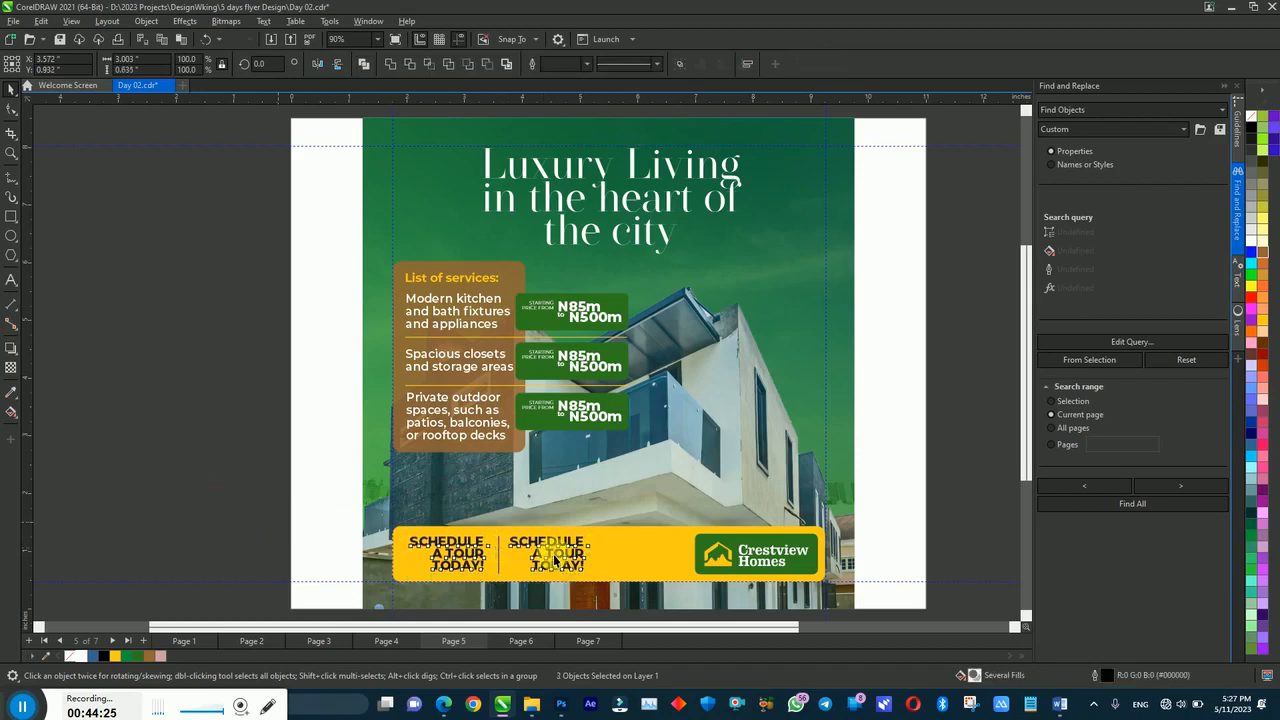
click(554, 562)
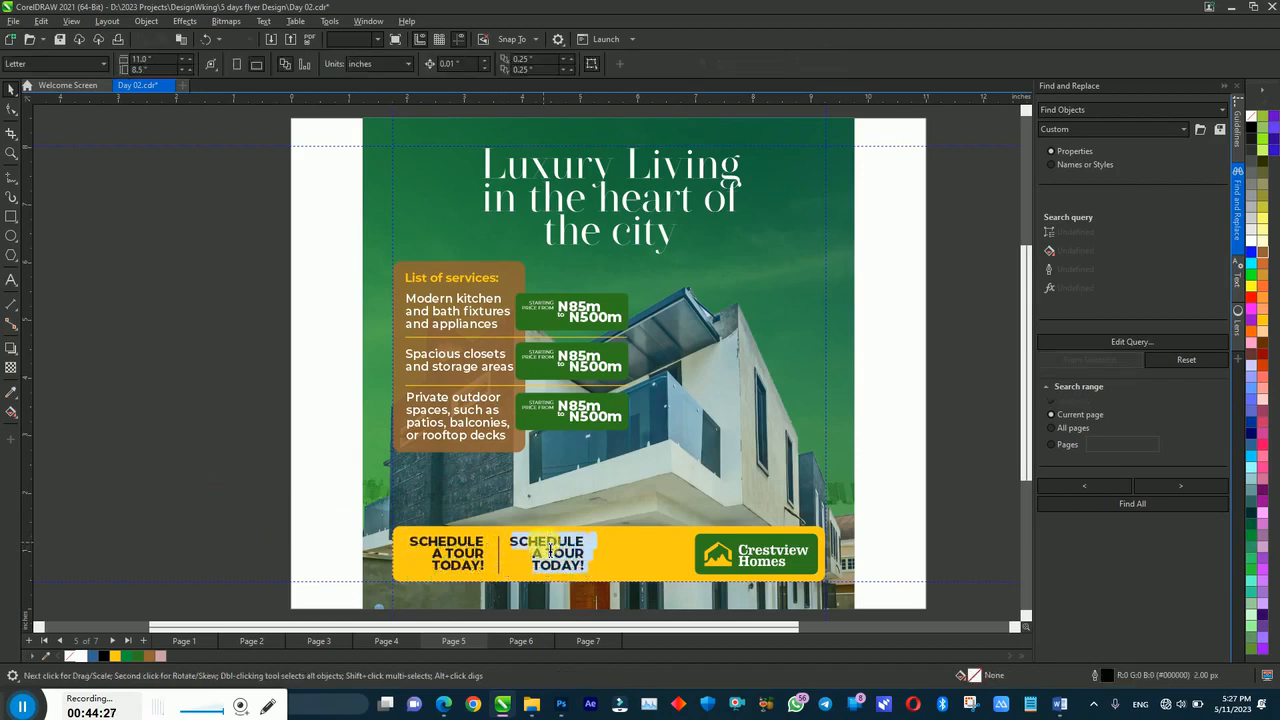
Step: Replace the copied text with the contact phone number and enlarge it to about twice its size
double_click(549, 550)
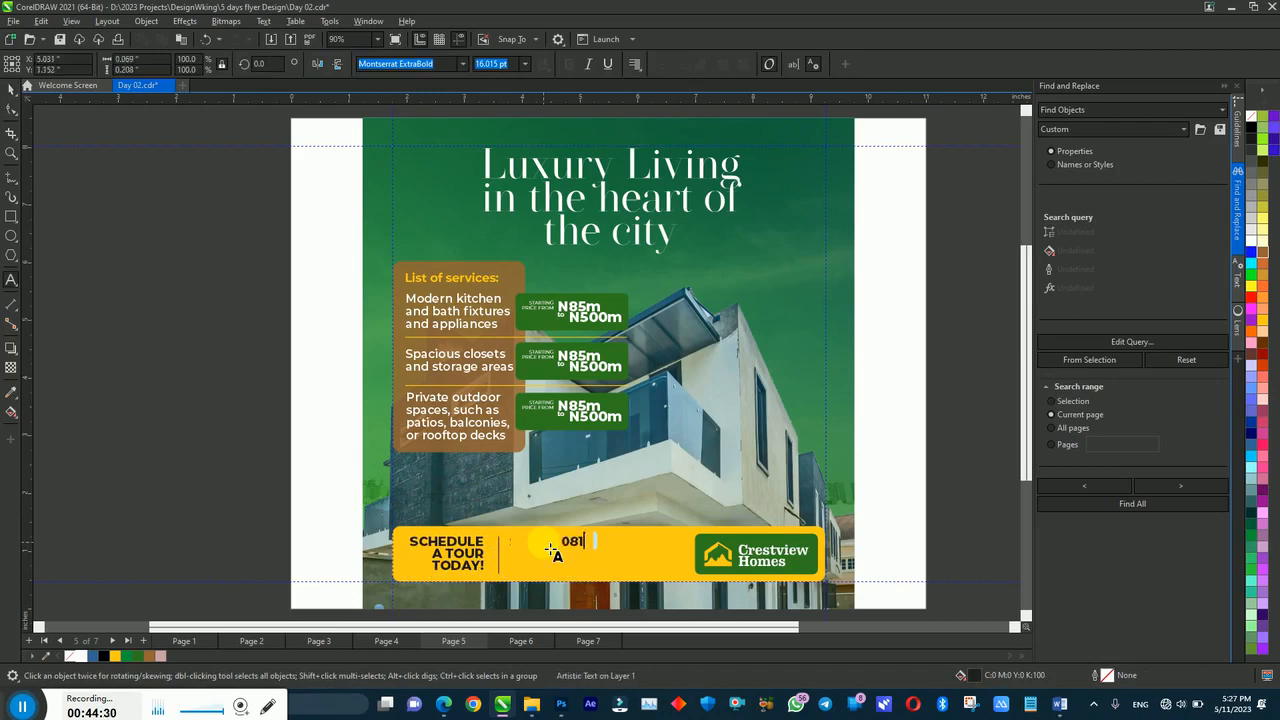
key(ctrl+space)
drag(588, 550, 630, 561)
Step: Place a text copy above the phone number and retype it as 'Call/Whatsapp'
drag(547, 553, 570, 548)
right_click(570, 548)
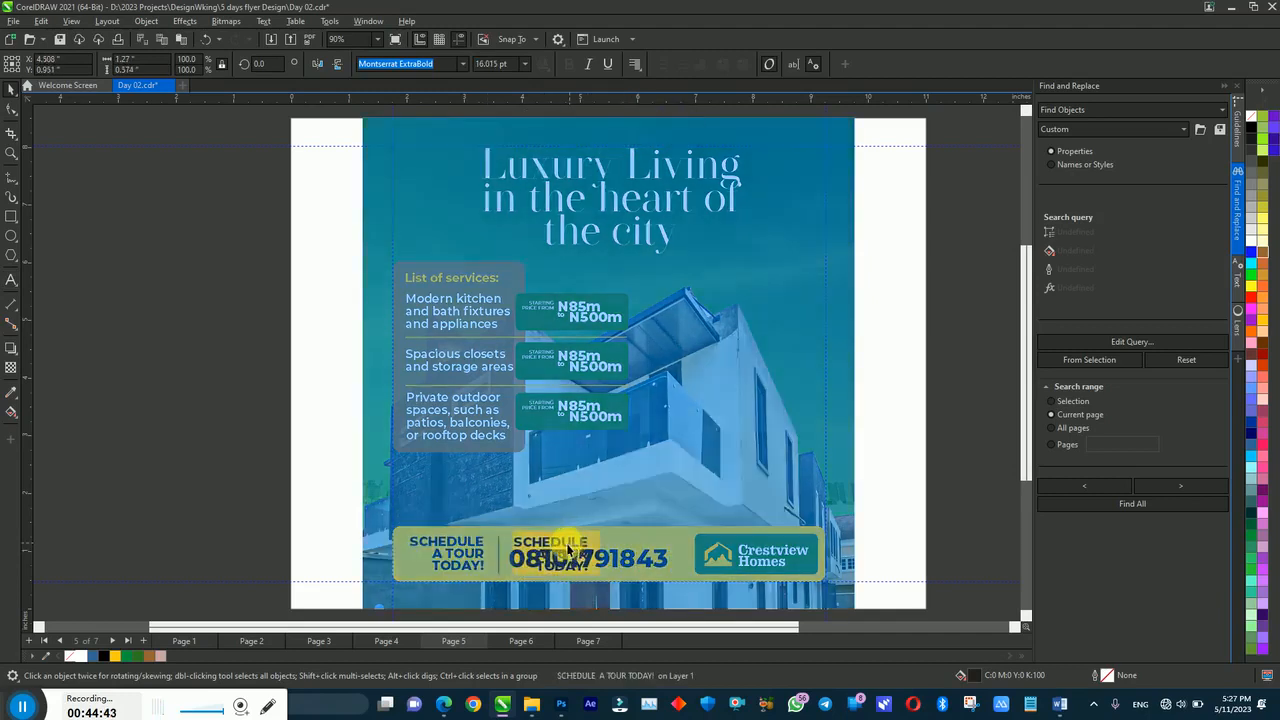
double_click(570, 550)
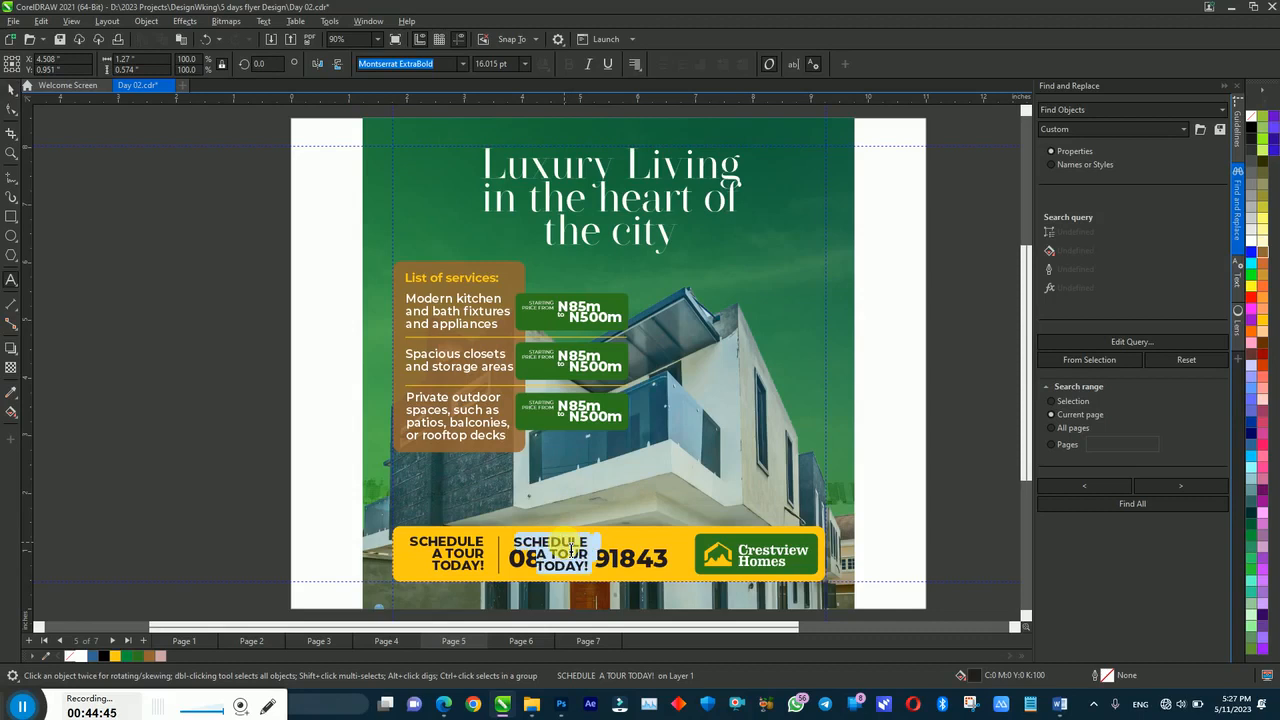
text(Contac)
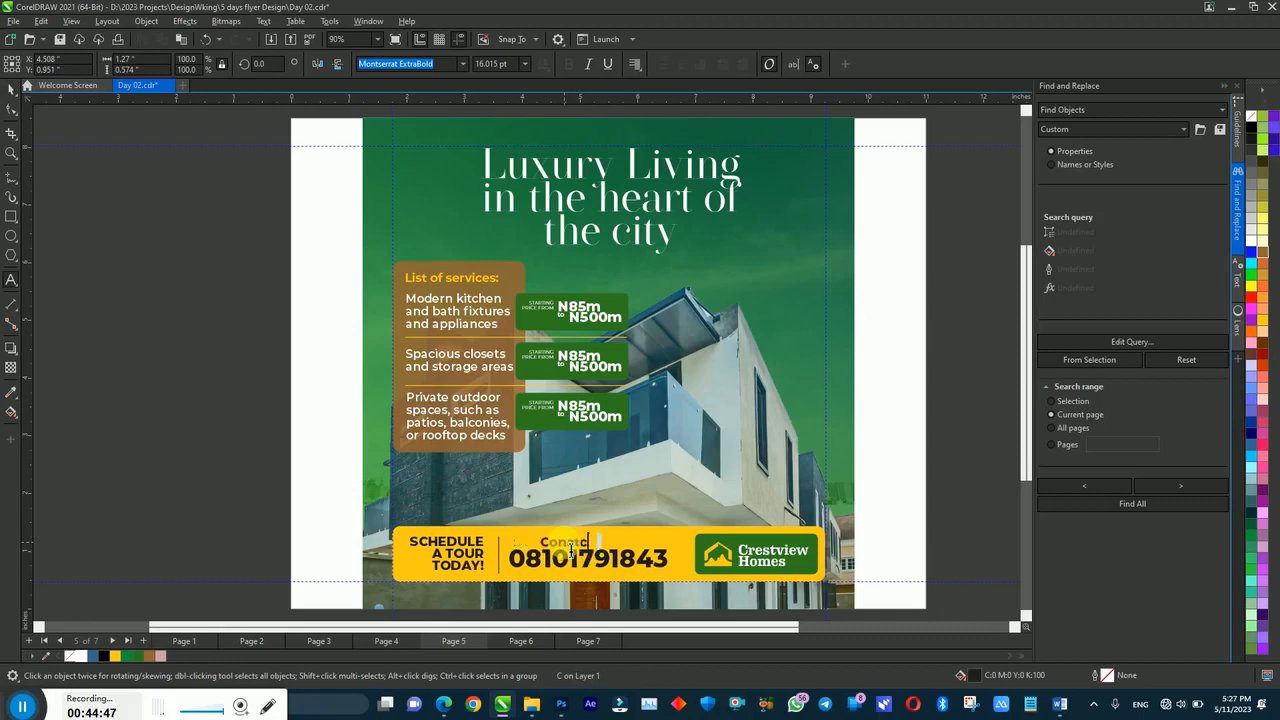
text(atc)
key(BackSpace)
key(BackSpace)
key(BackSpace)
key(BackSpace)
key(BackSpace)
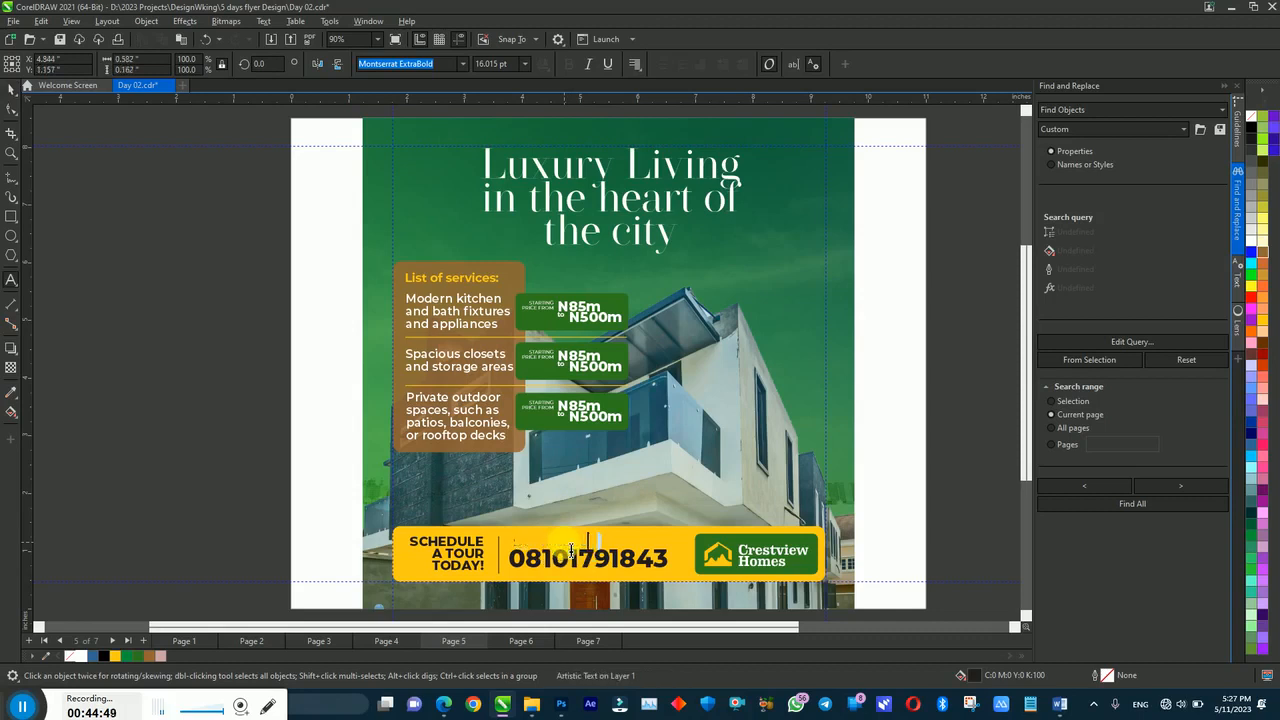
text(all/Whatsapp)
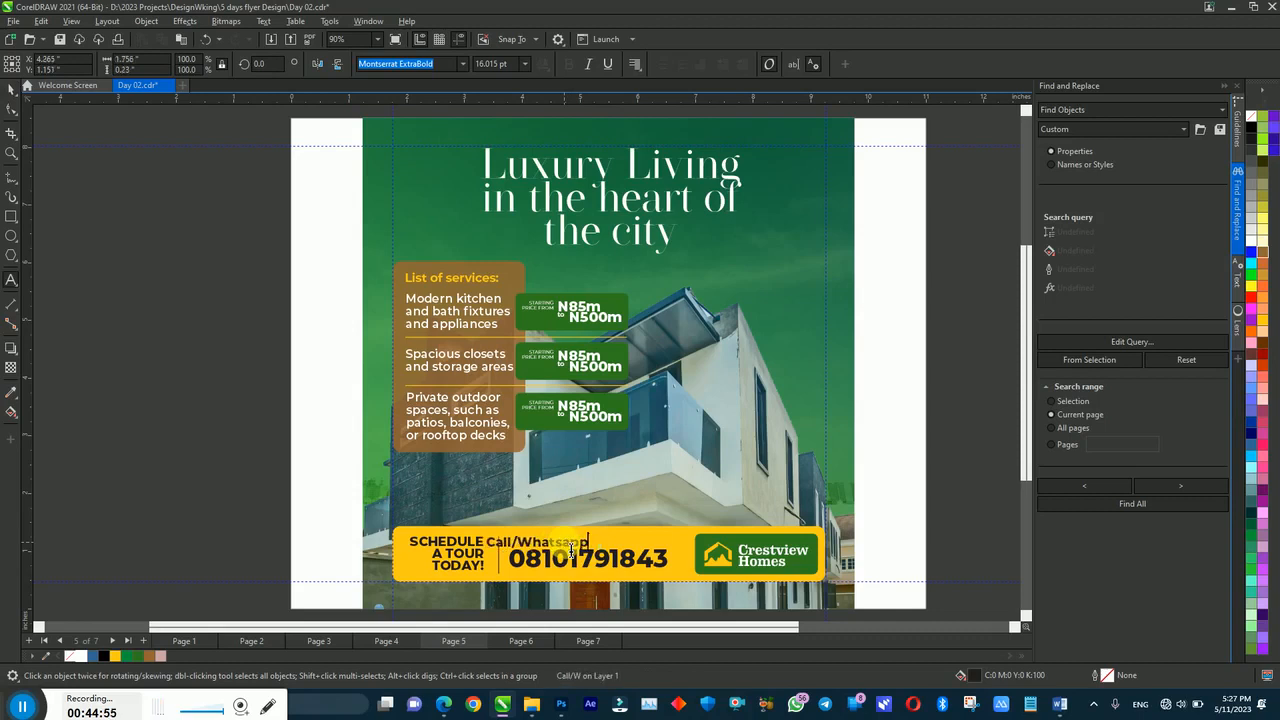
Step: Change the Call/Whatsapp label to UPPERCASE and shift it off the SCHEDULE text
click(263, 21)
click(323, 301)
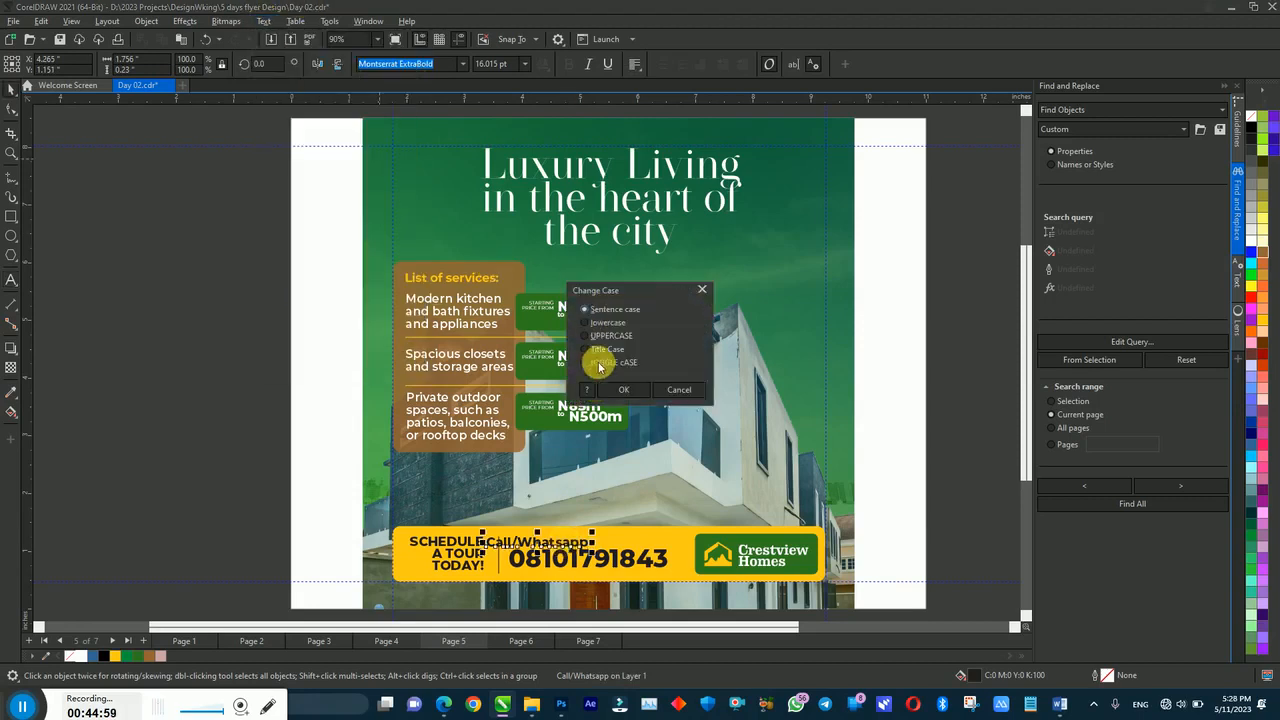
click(598, 336)
click(622, 389)
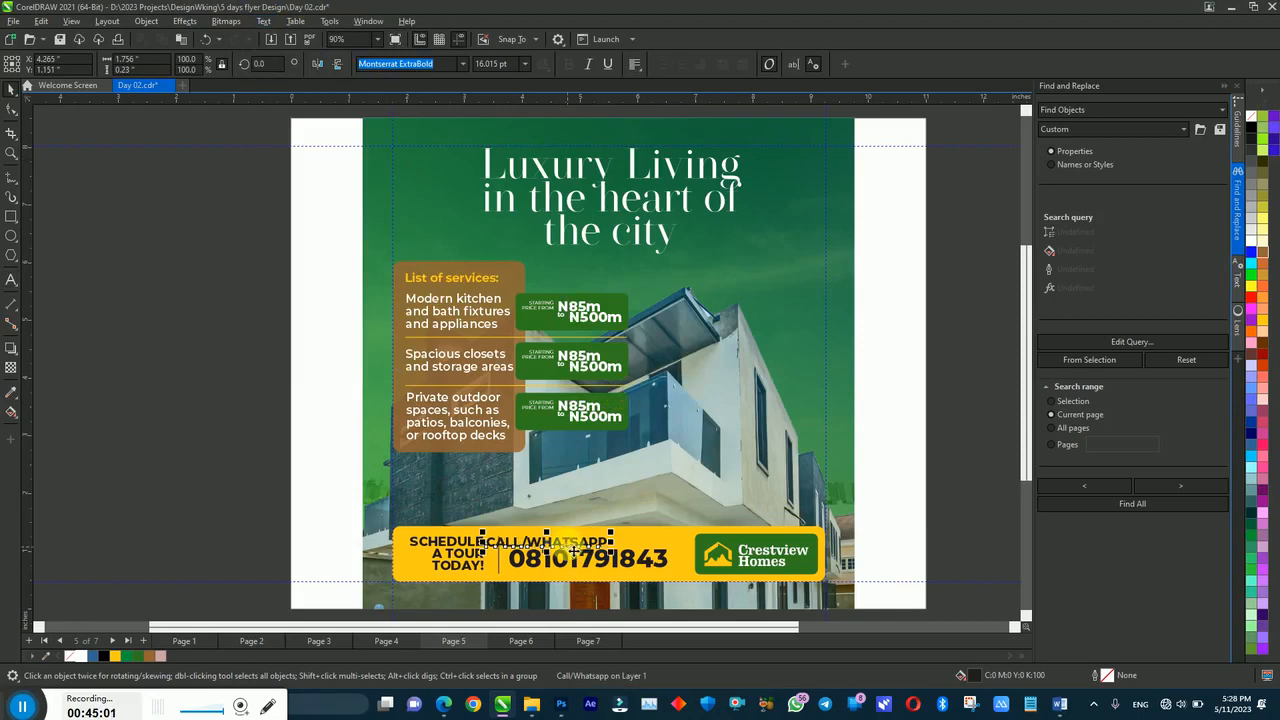
drag(596, 549, 590, 547)
Step: Set the CALL/WHATSAPP label to 14 pt and nudge it slightly down
click(462, 63)
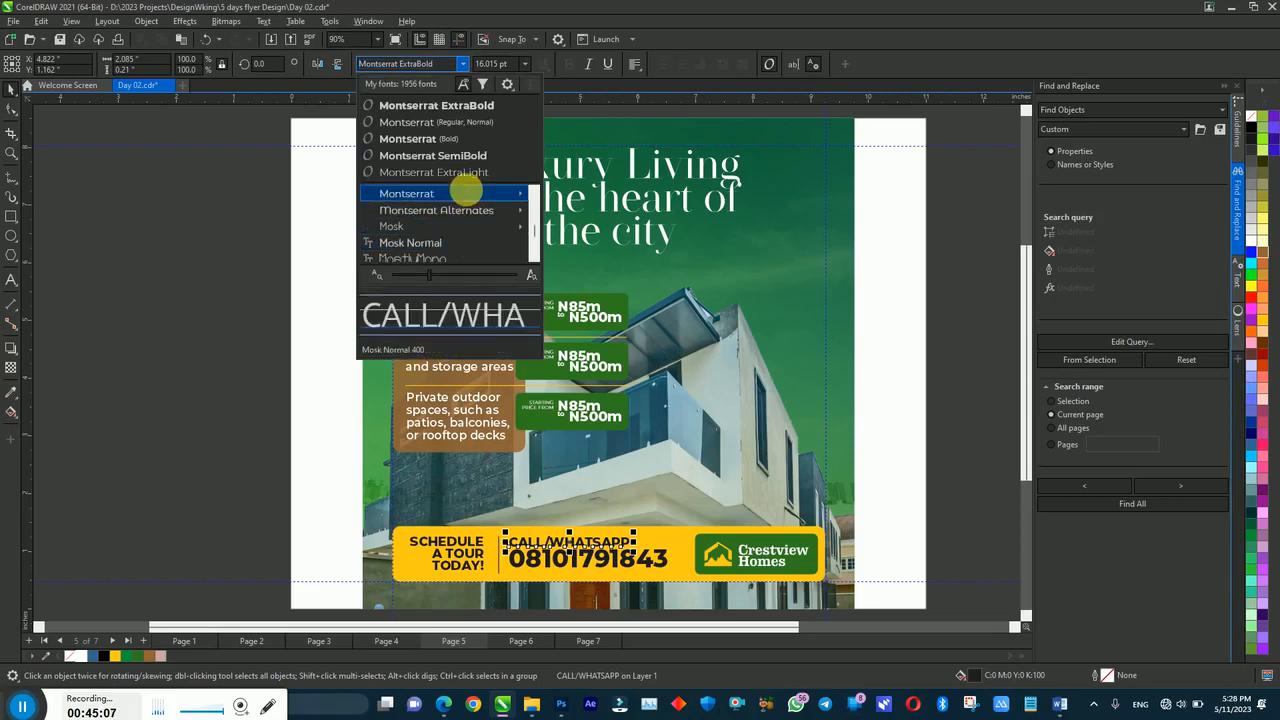
mouse_move(466, 193)
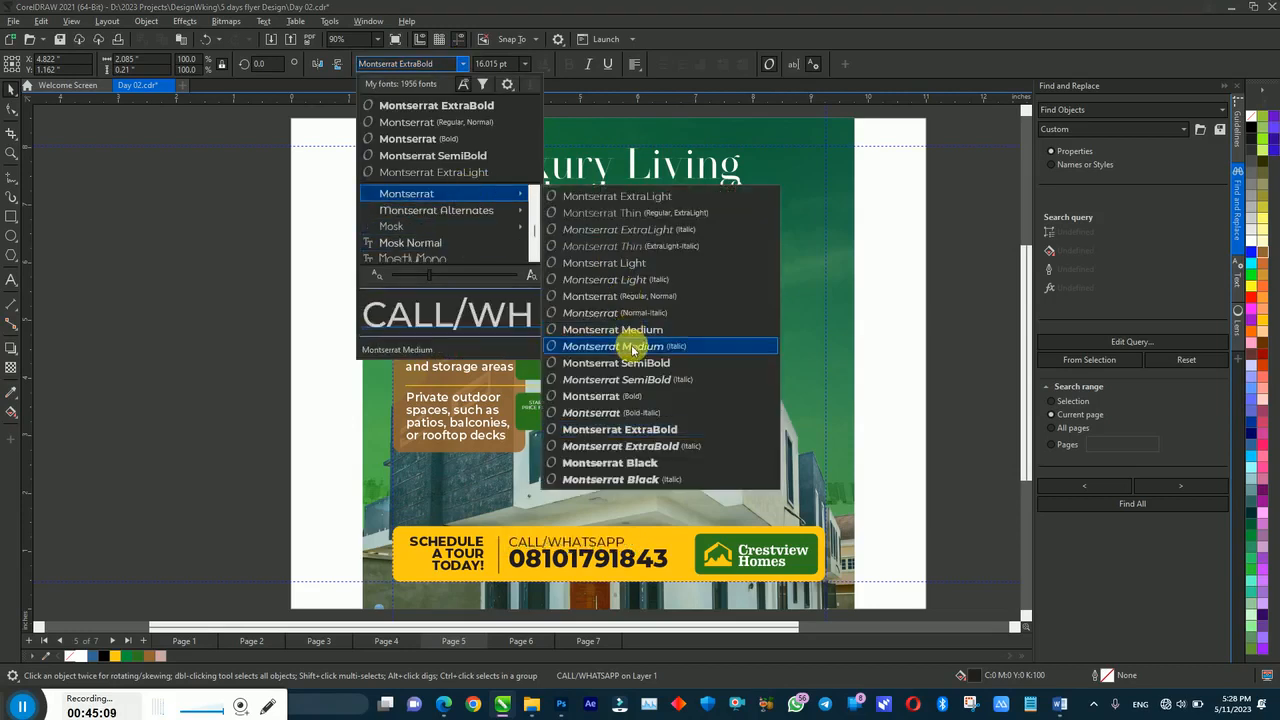
key(Escape)
key(Escape)
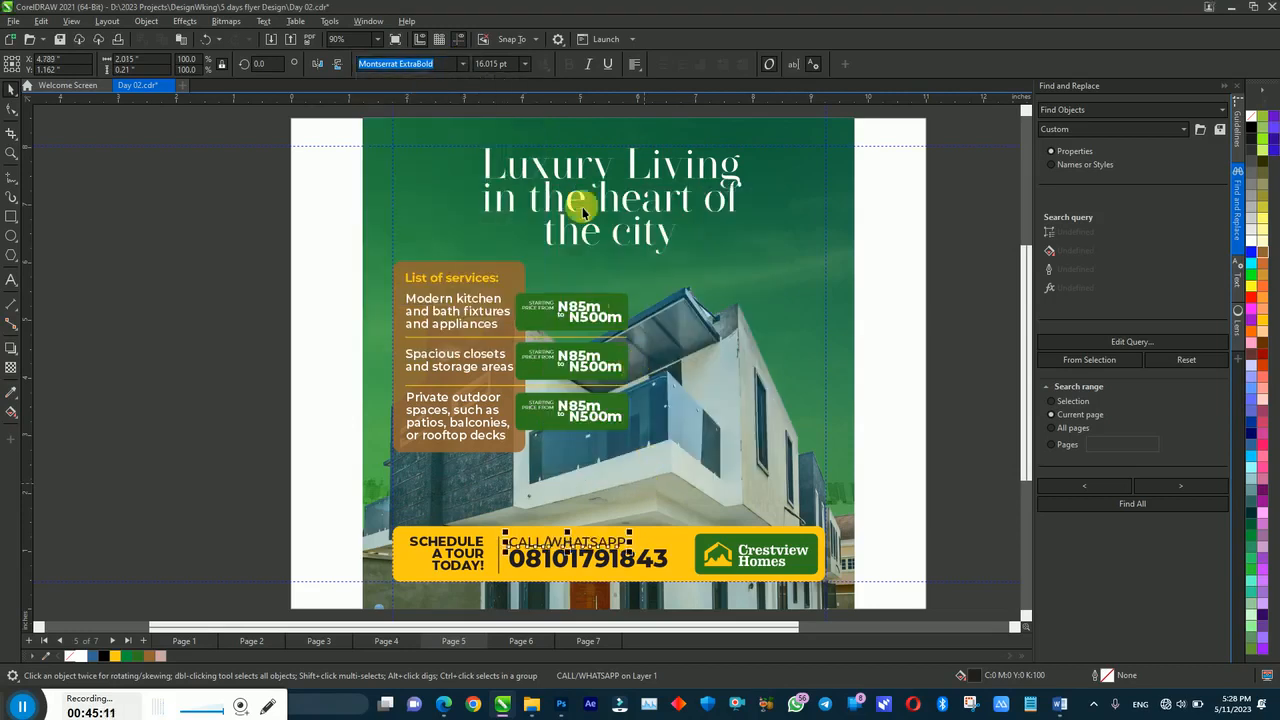
click(524, 63)
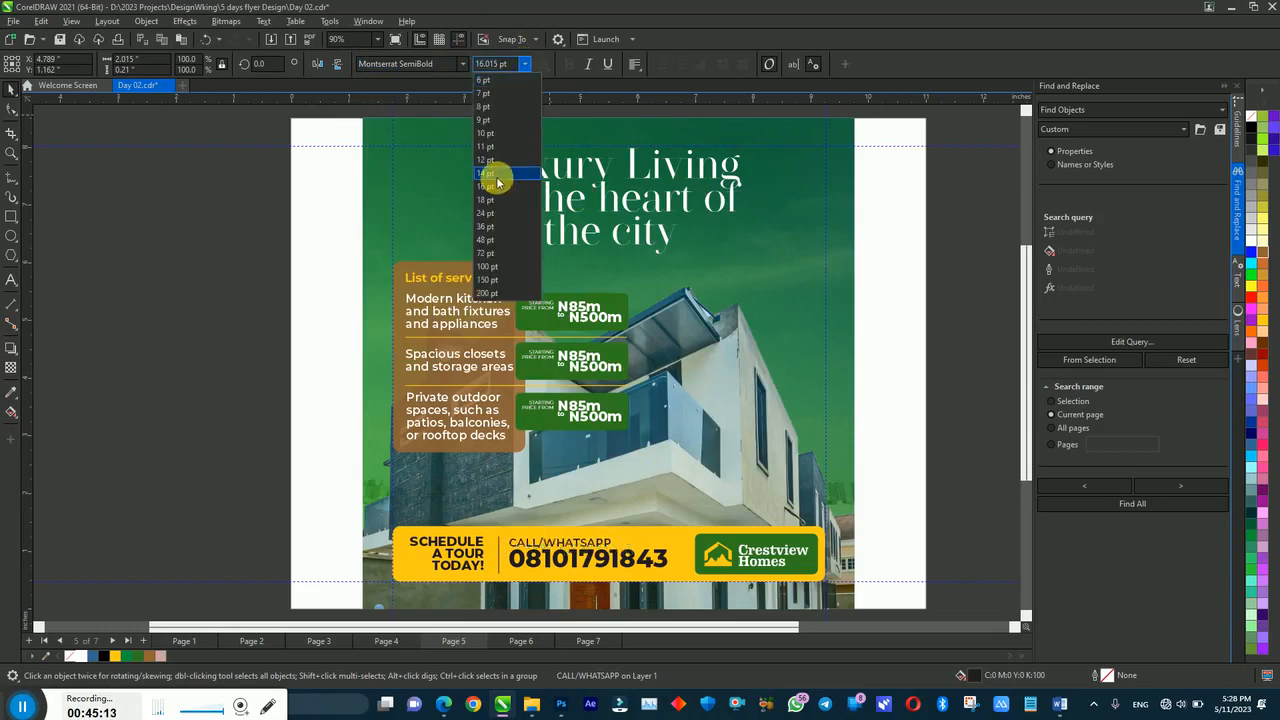
click(496, 176)
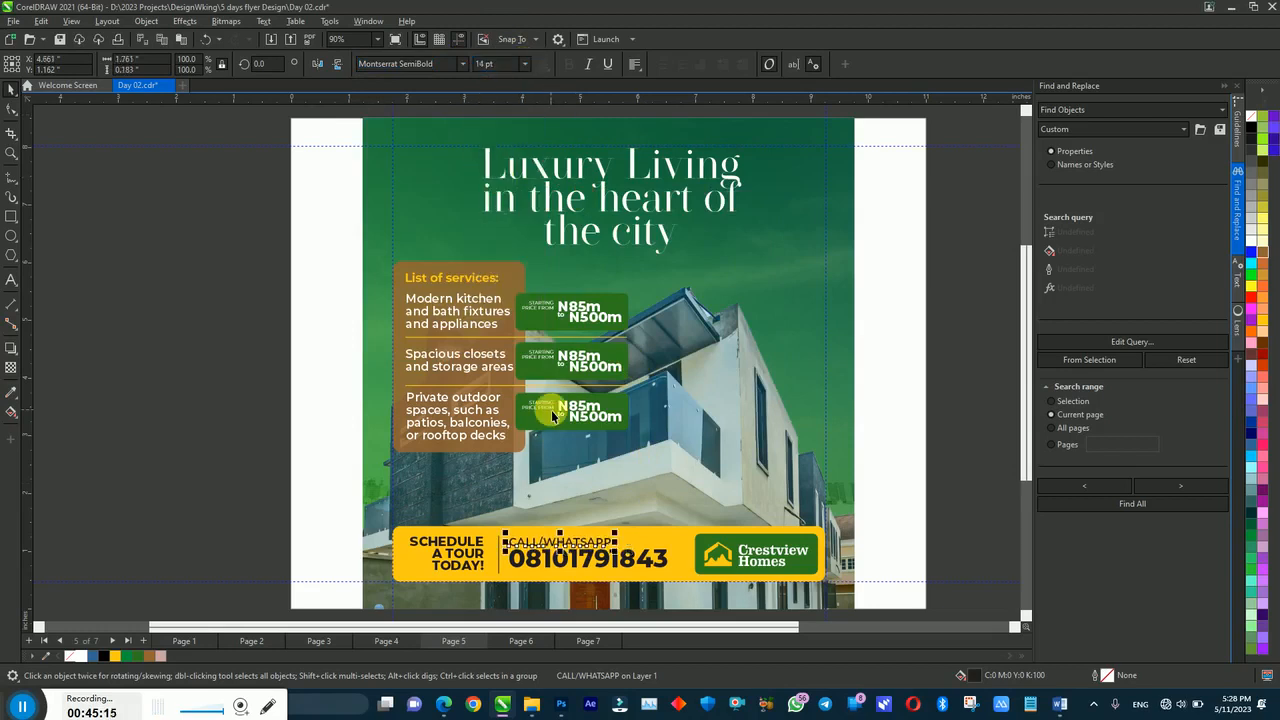
key(Down)
click(168, 527)
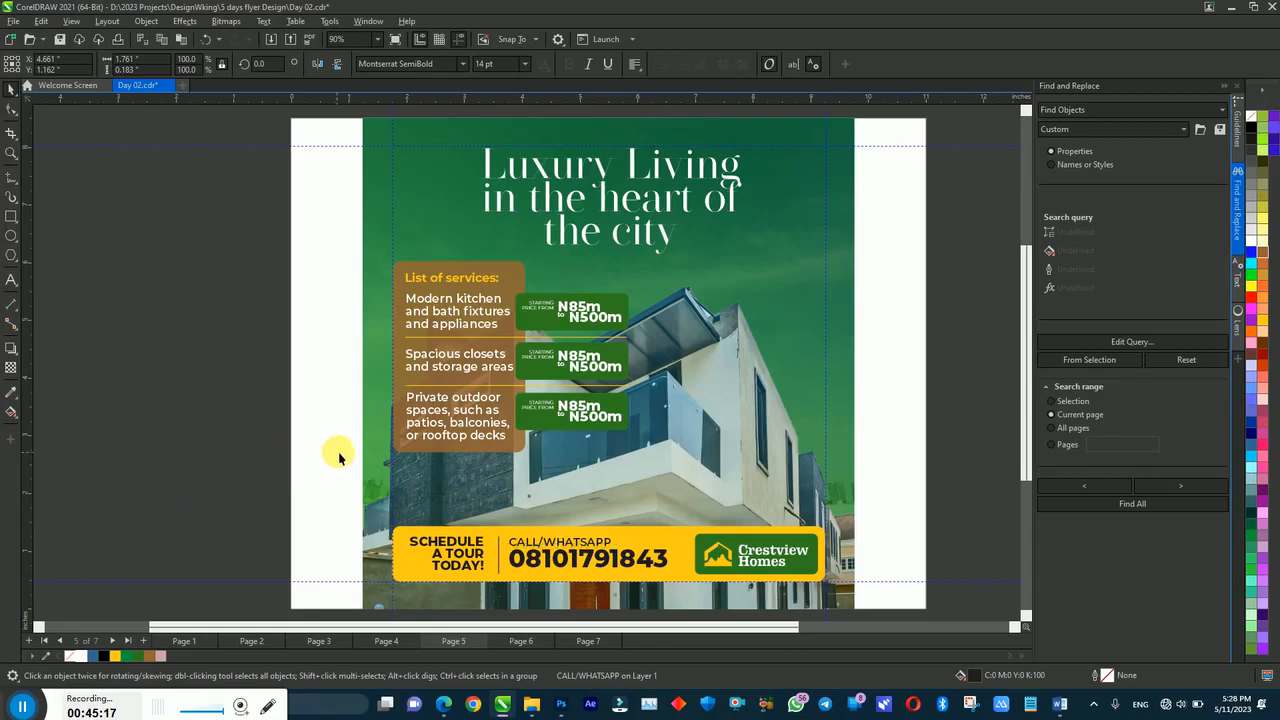
Step: Reflow the Luxury Living headline so 'of the city' forms one line, and rescale it
click(638, 240)
mouse_move(755, 252)
mouse_down()
mouse_move(749, 263)
mouse_move(771, 266)
mouse_up()
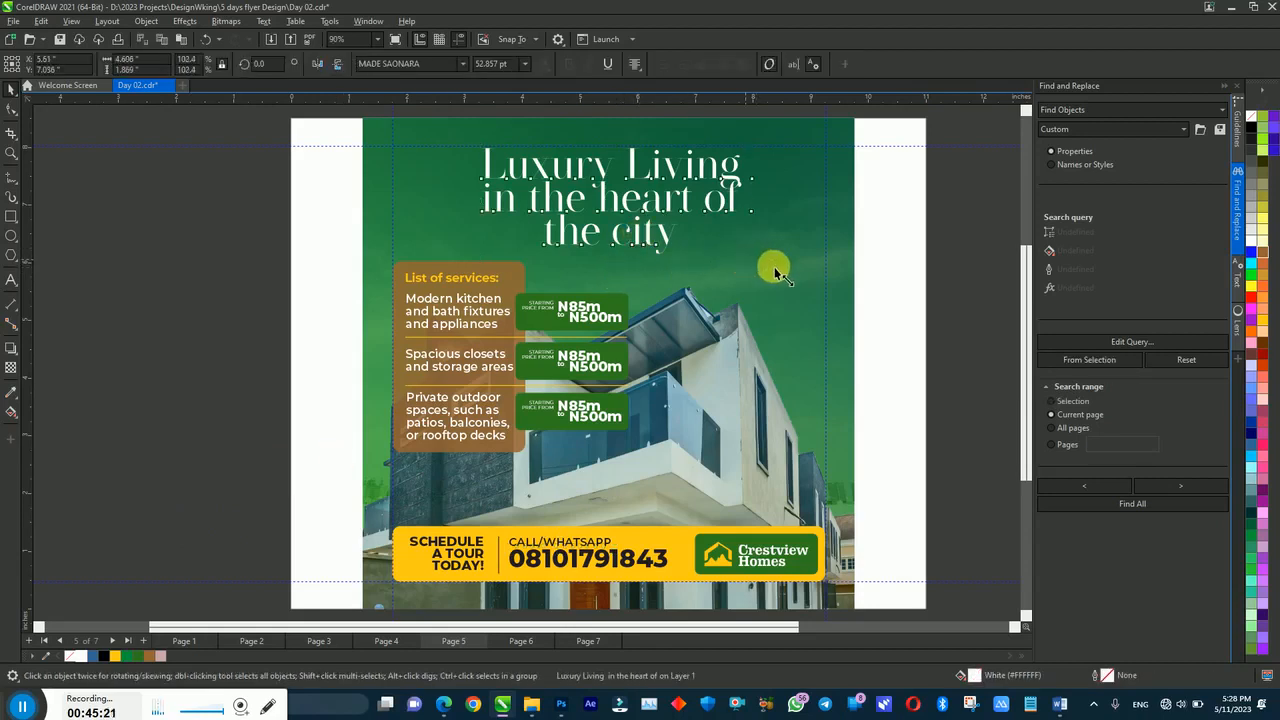
double_click(744, 213)
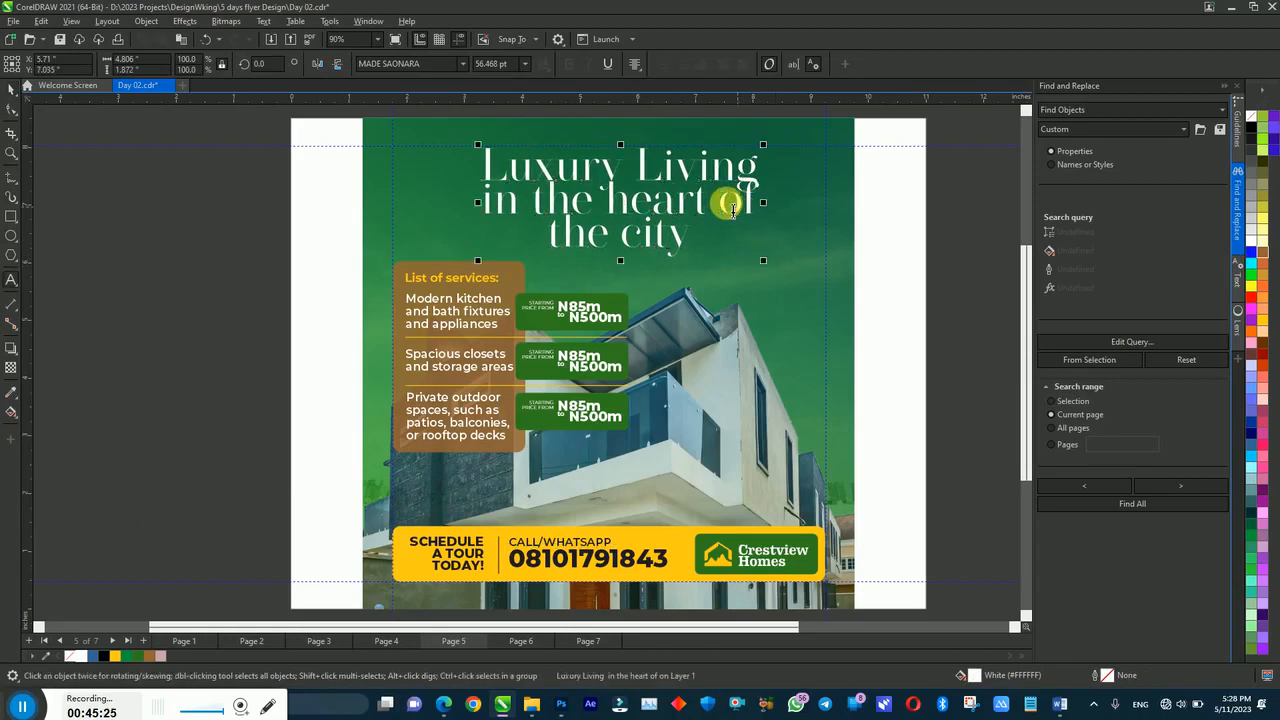
key(Return)
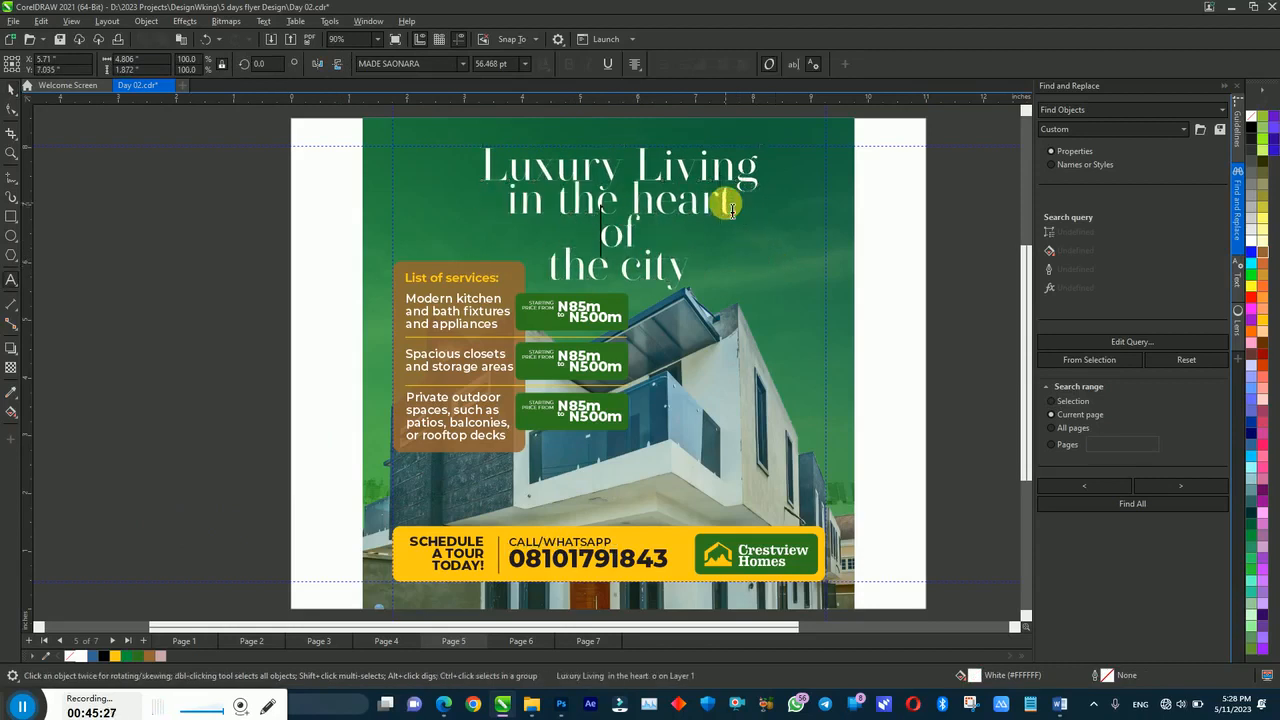
click(658, 232)
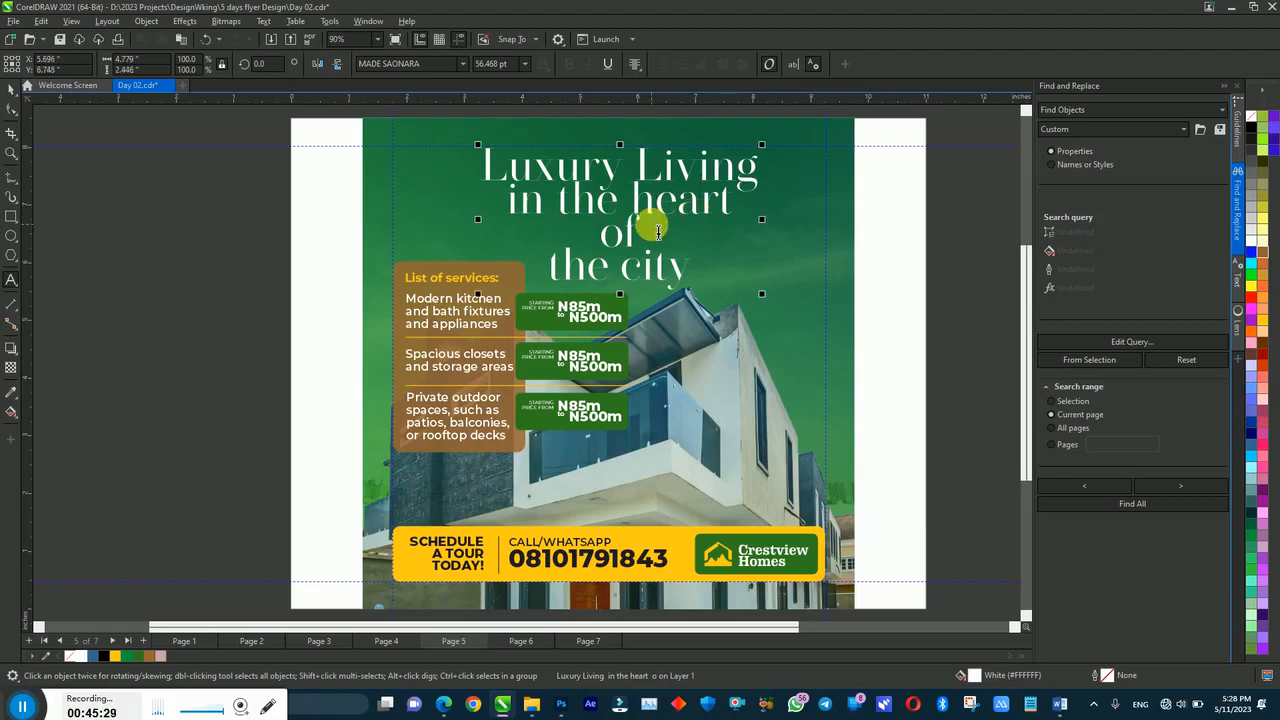
click(654, 244)
key(Delete)
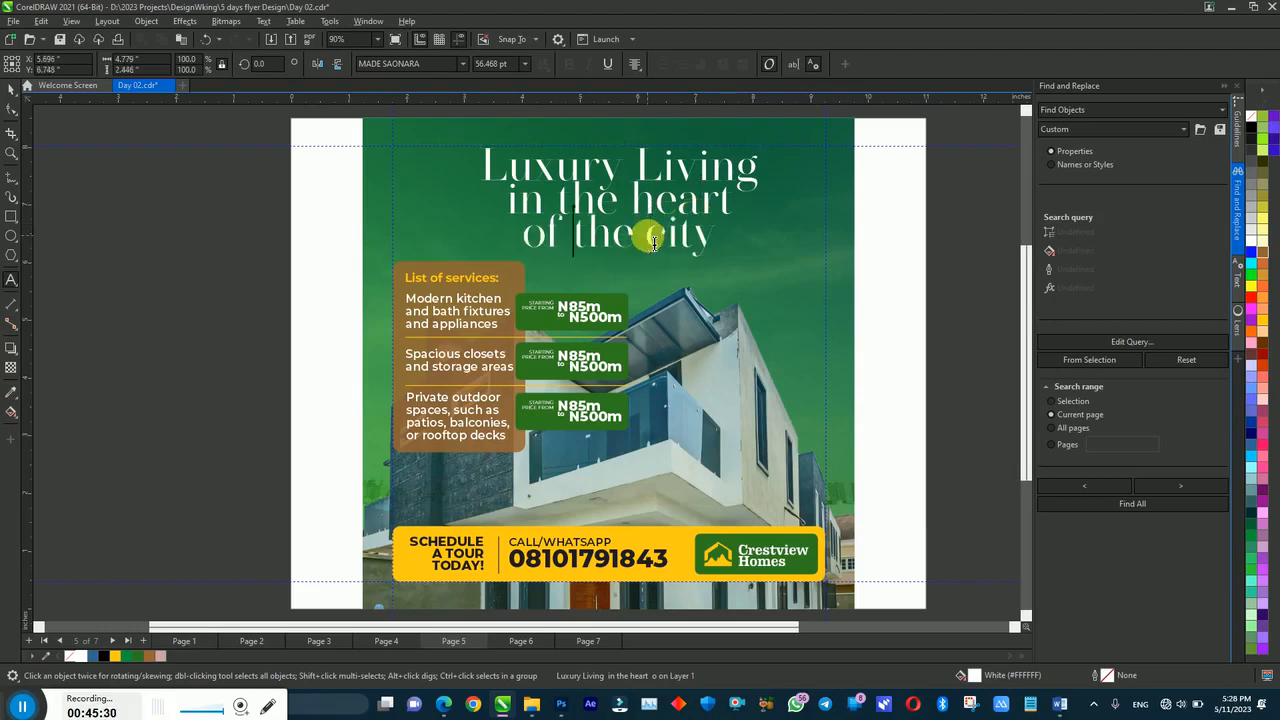
key(ctrl+space)
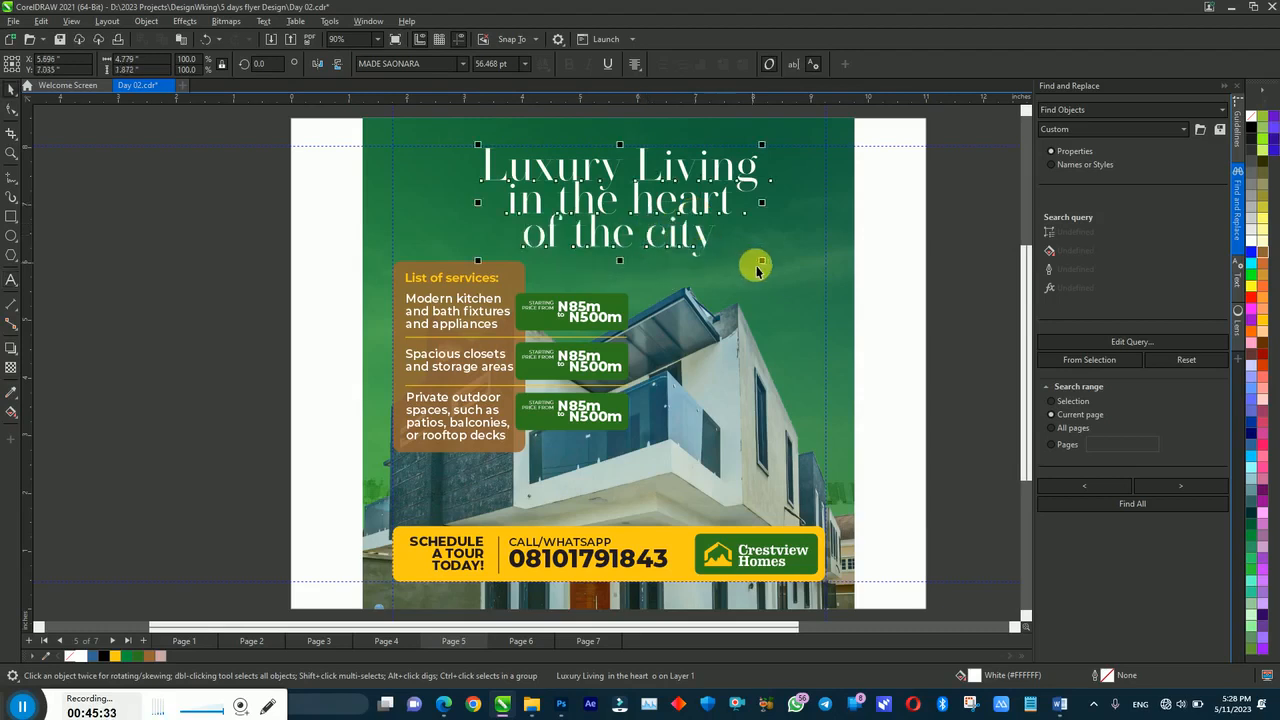
drag(762, 261, 782, 282)
drag(699, 241, 686, 236)
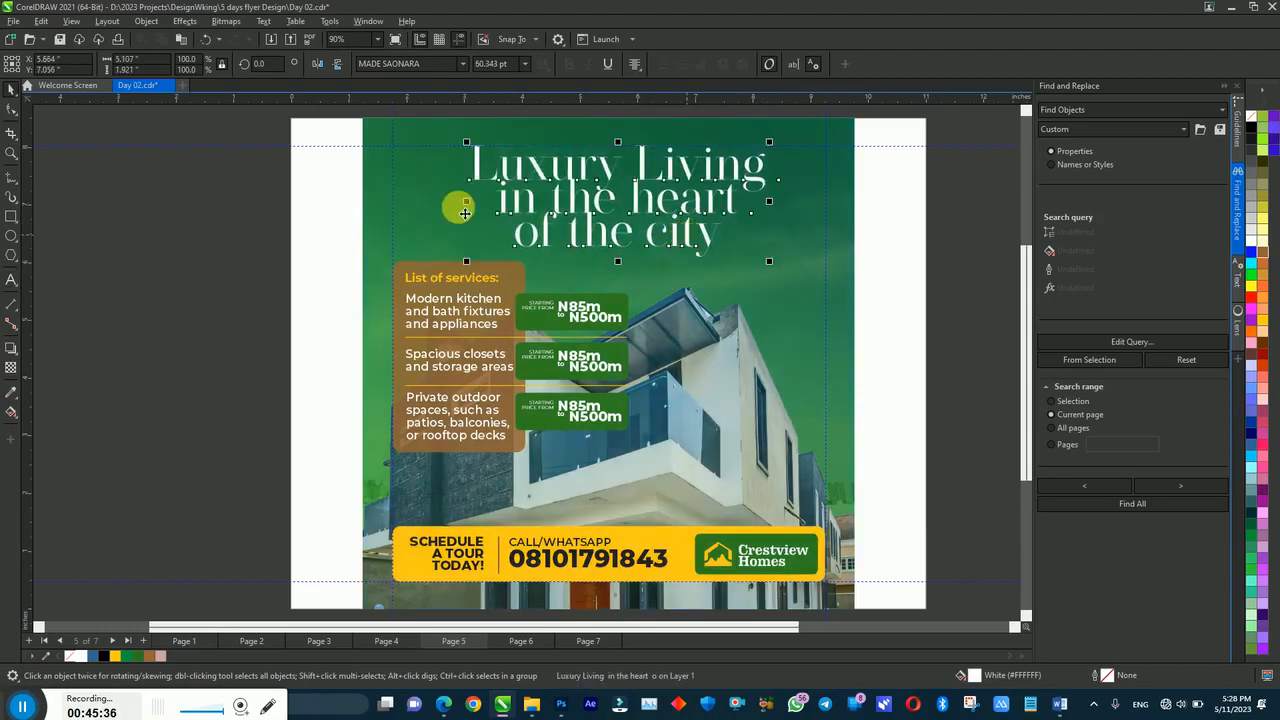
Step: Move the services box and price tags slightly lower
click(205, 210)
drag(270, 250, 693, 479)
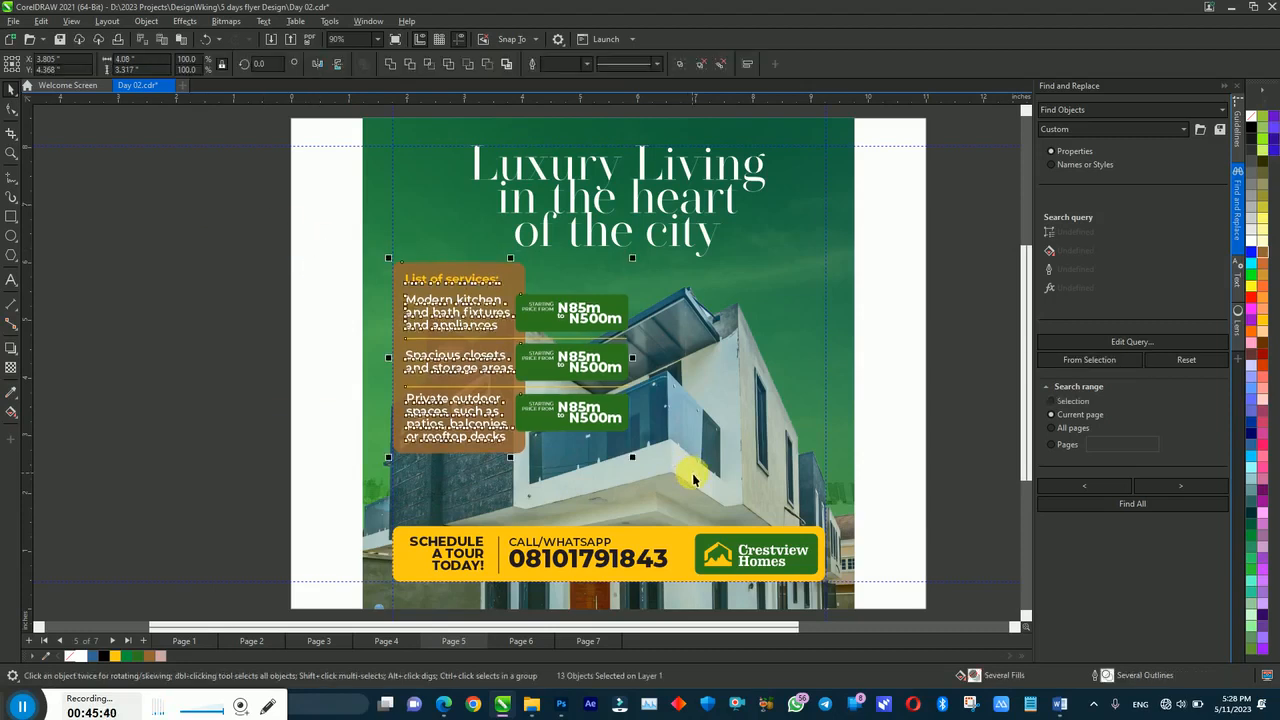
key(Down)
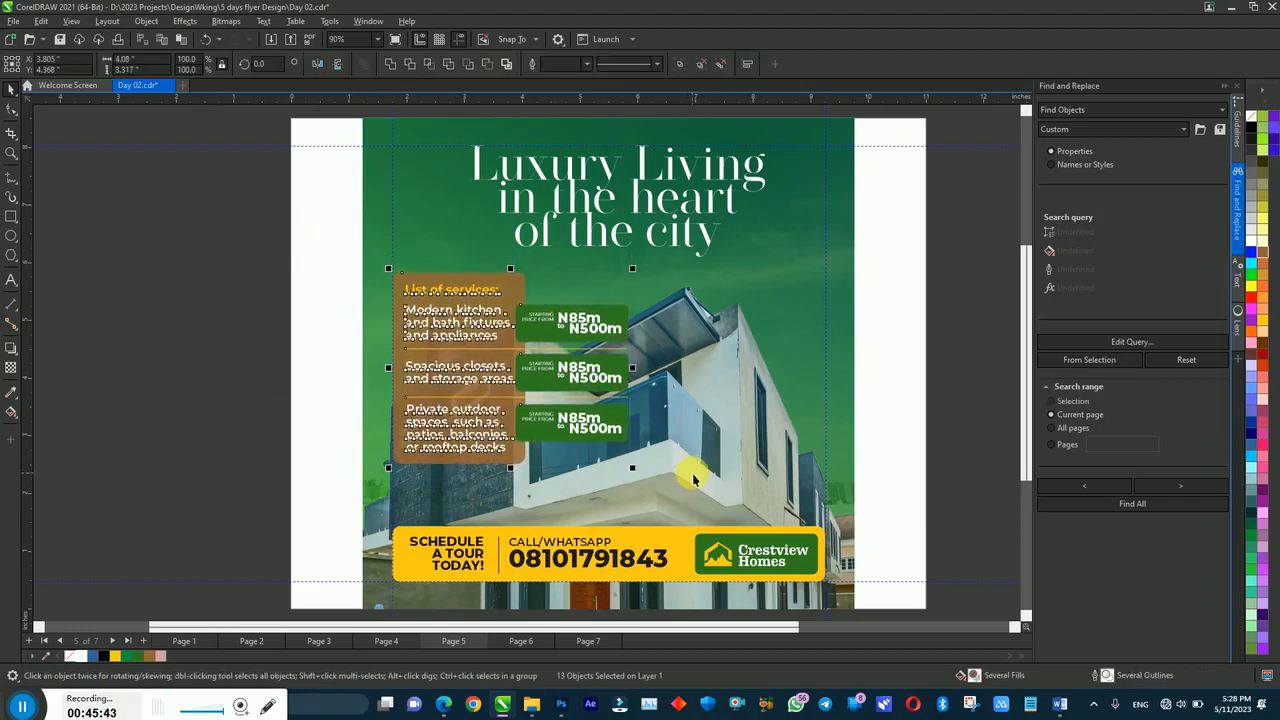
click(300, 415)
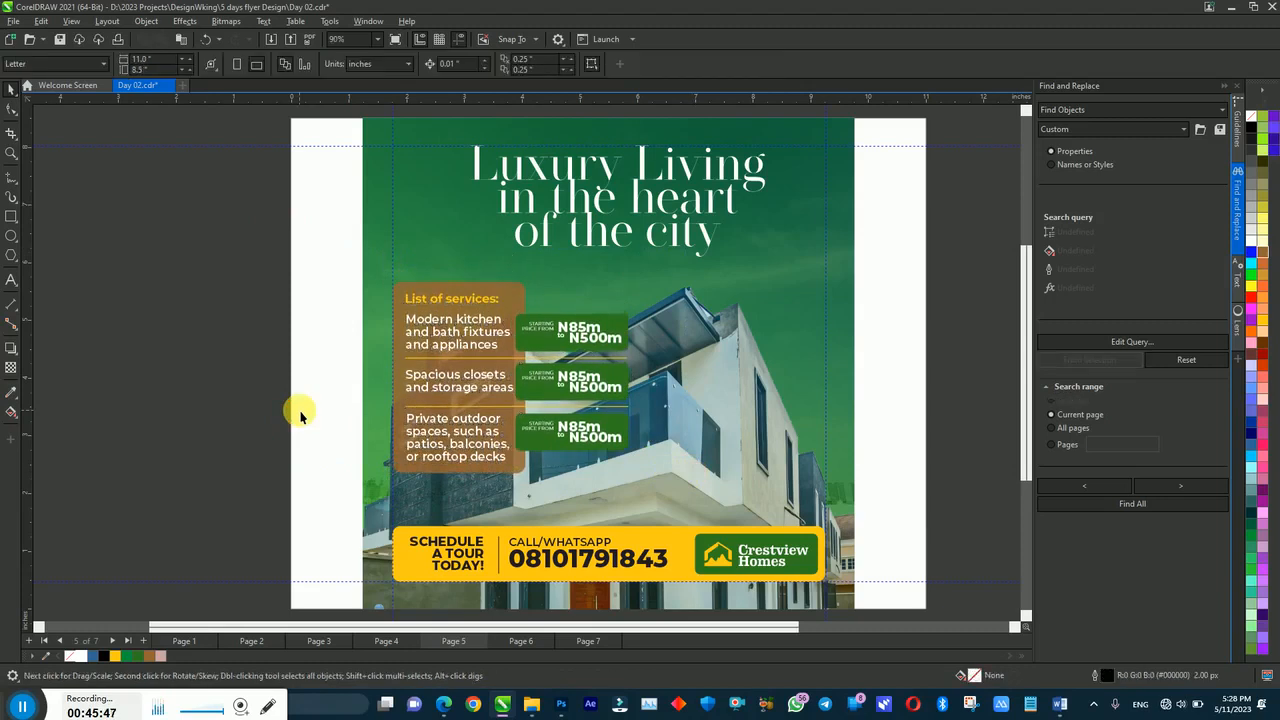
Step: Widen the line spacing of the three-line Luxury Living headline with the Shape tool
click(615, 241)
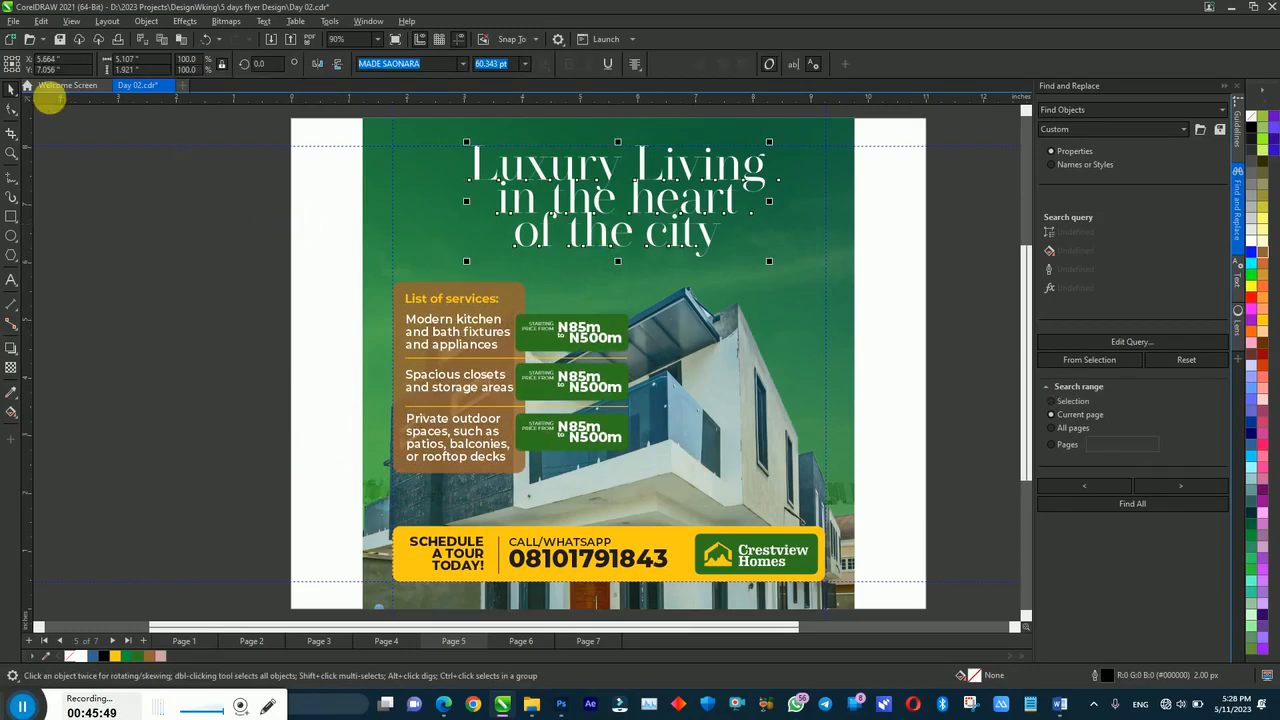
click(11, 108)
drag(467, 263, 469, 273)
key(space)
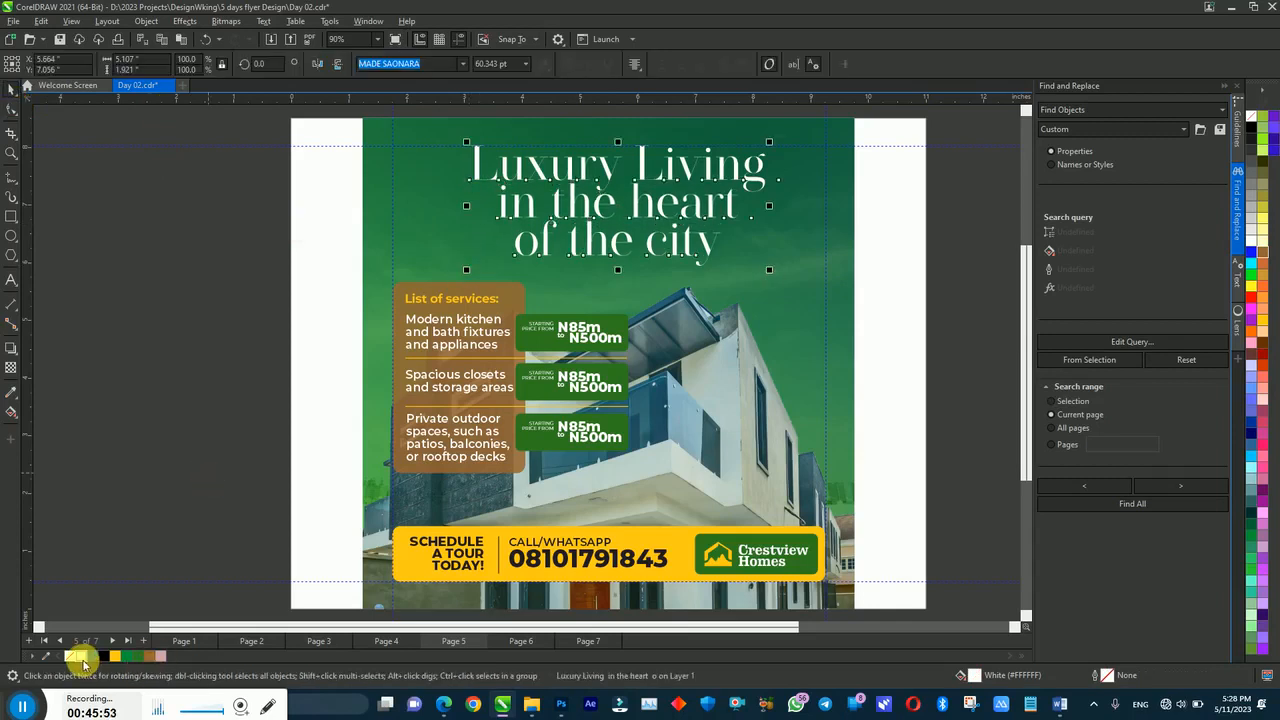
click(587, 235)
click(240, 215)
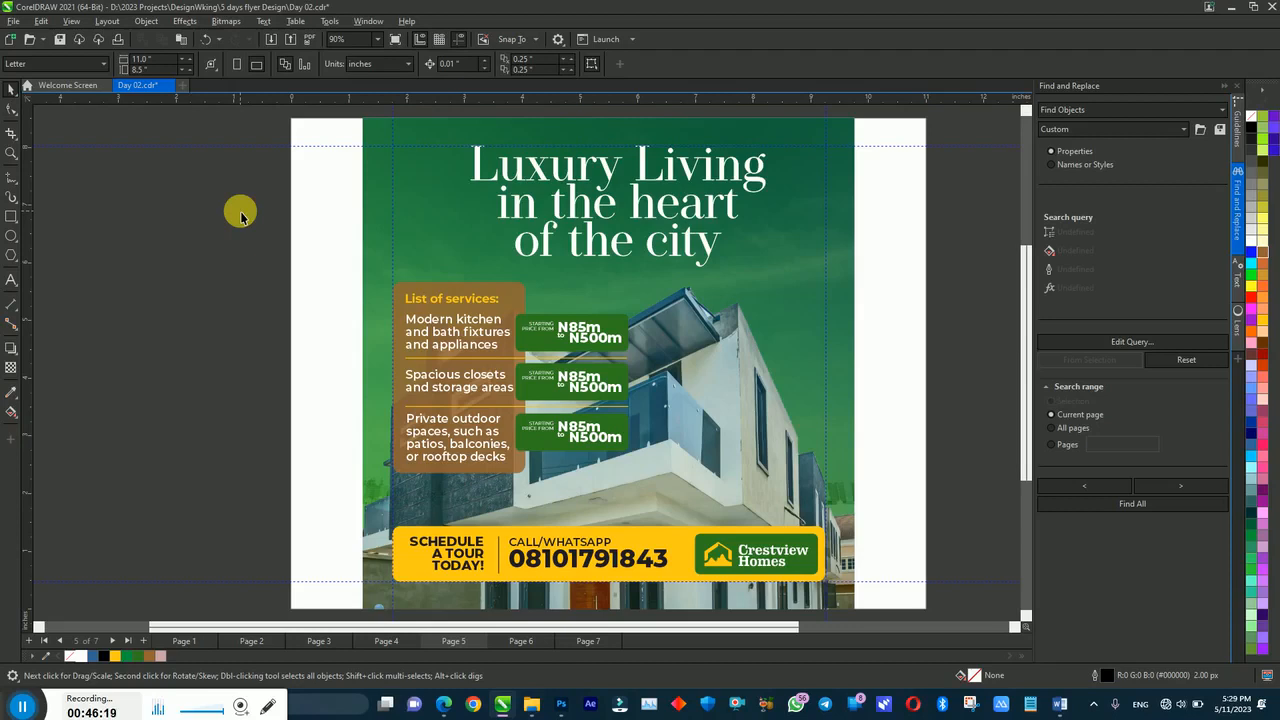
Step: Ungroup all three green price tags completely
click(565, 338)
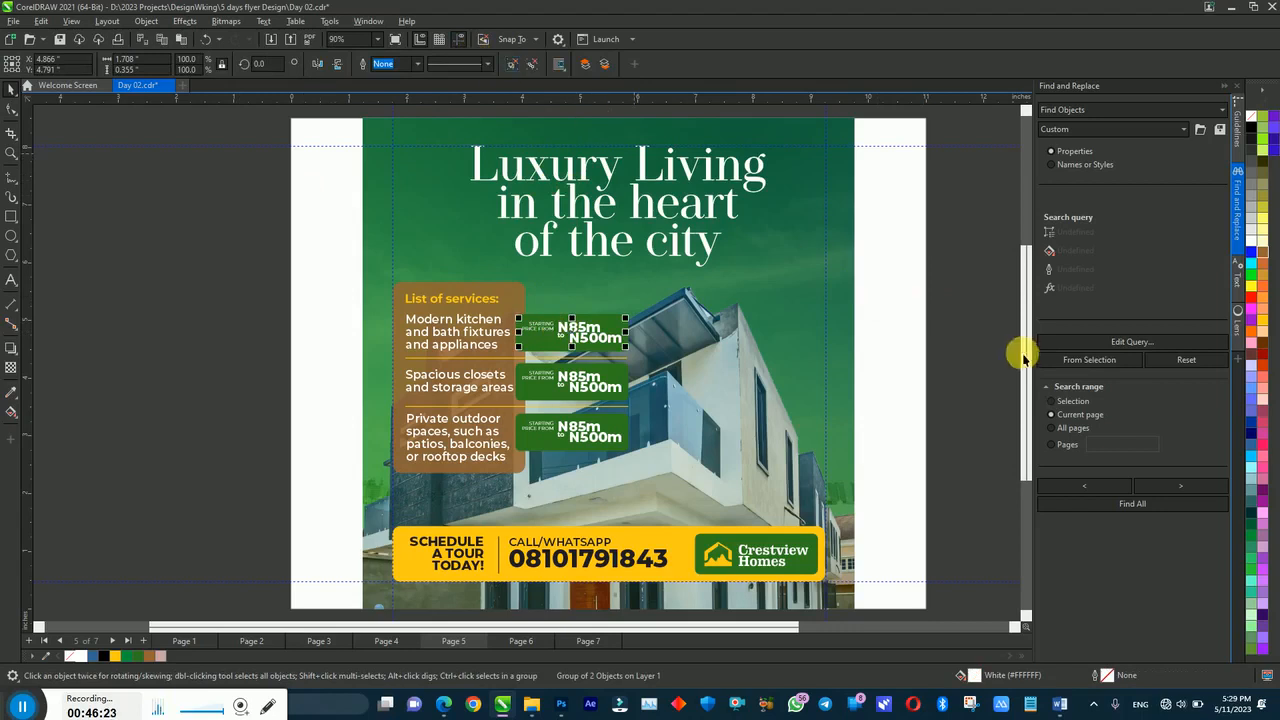
drag(995, 250, 493, 486)
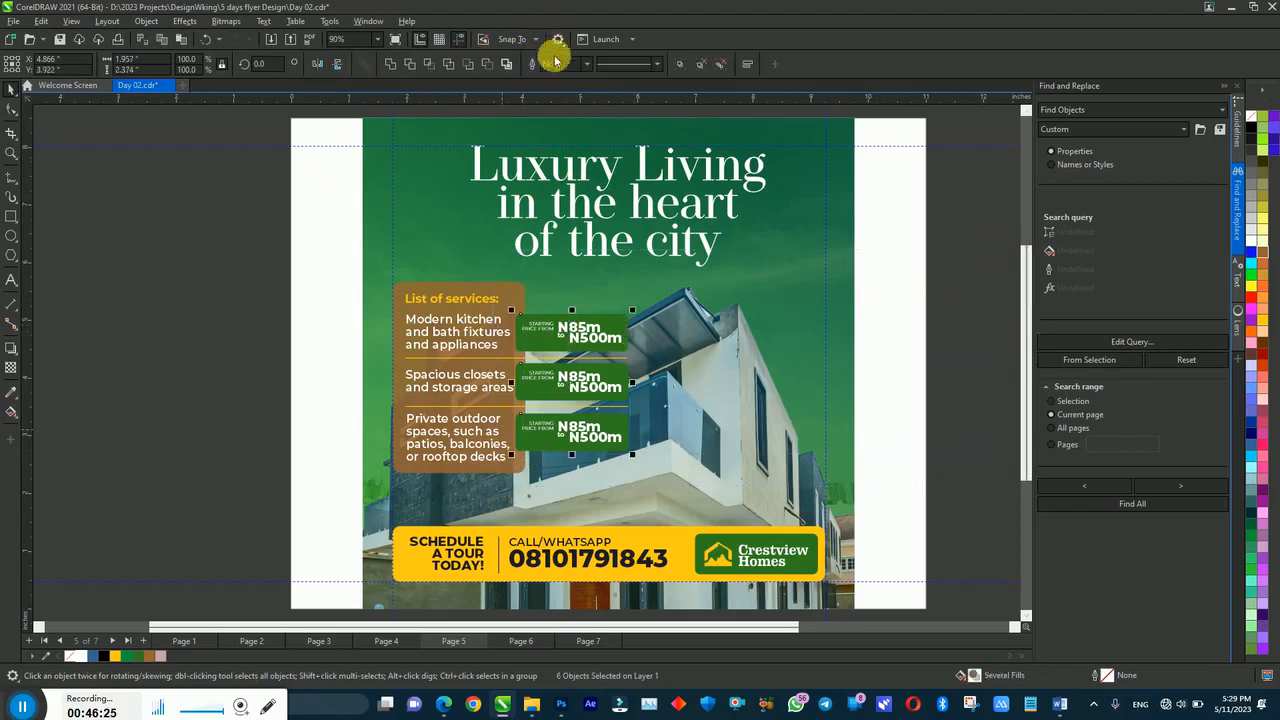
click(723, 65)
click(927, 292)
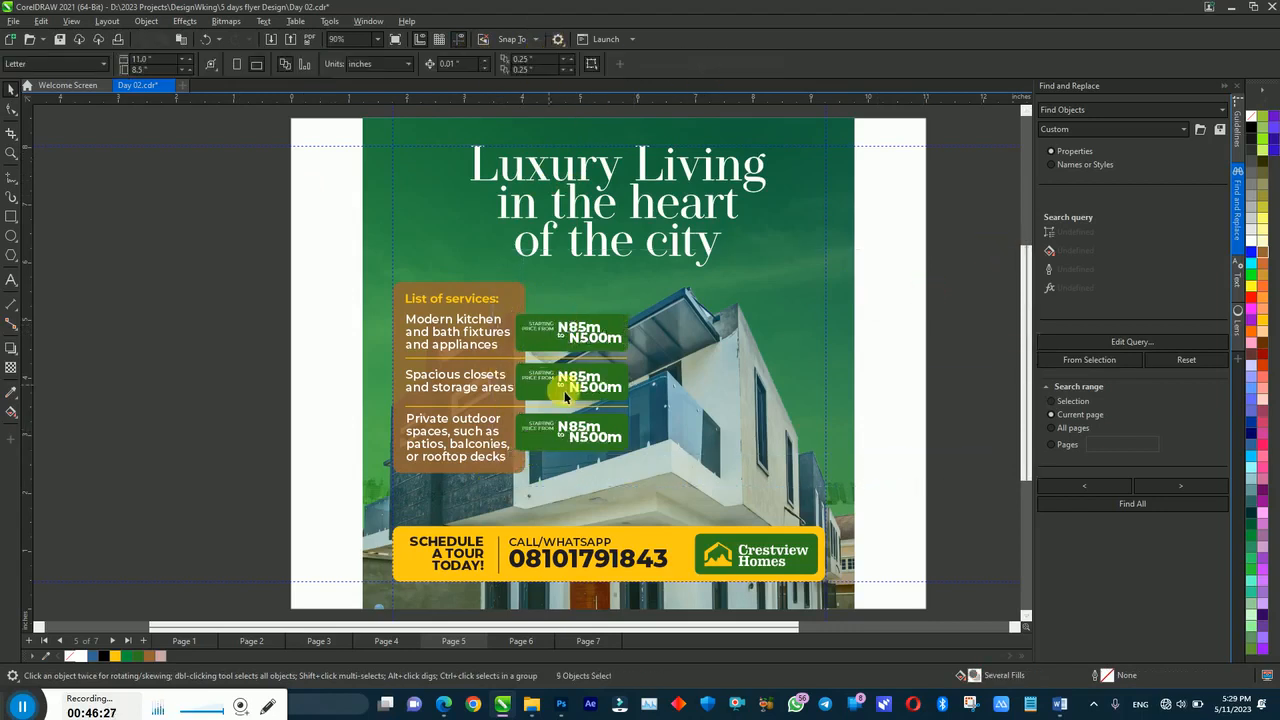
Step: Adjust line spacing in each tag so N500m sits neatly below N85m
click(566, 390)
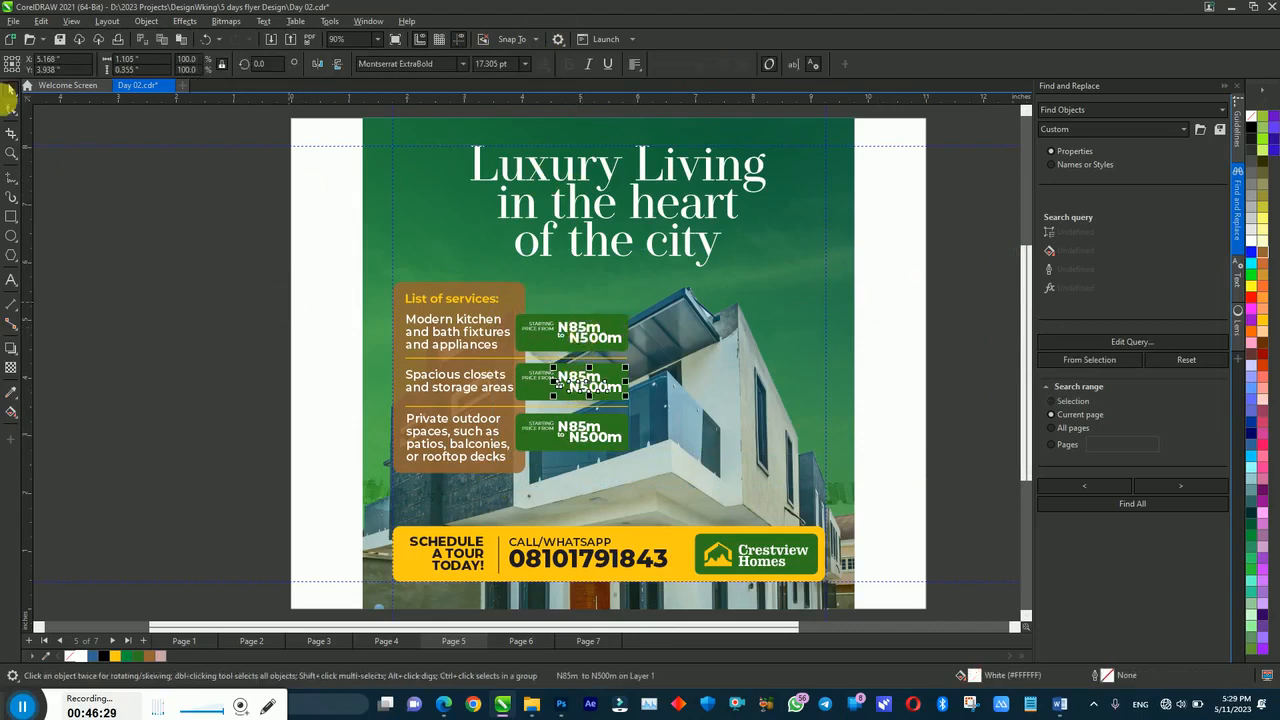
click(11, 109)
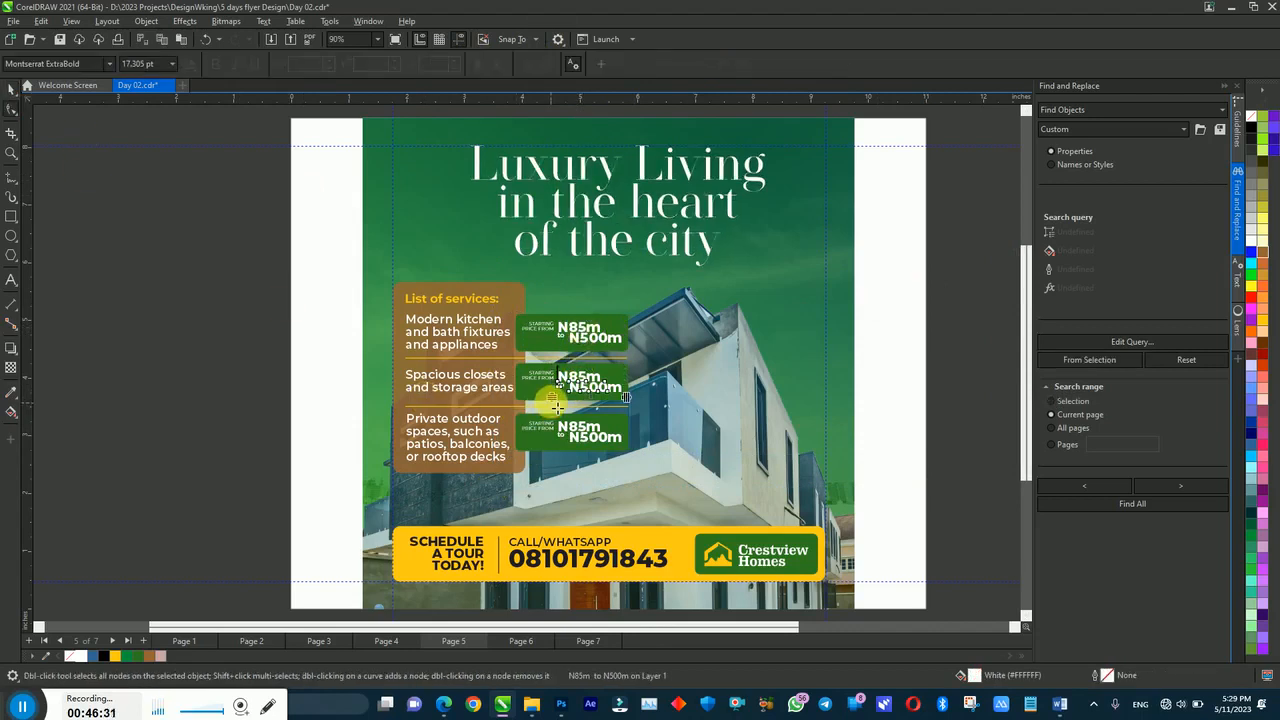
drag(552, 402, 552, 400)
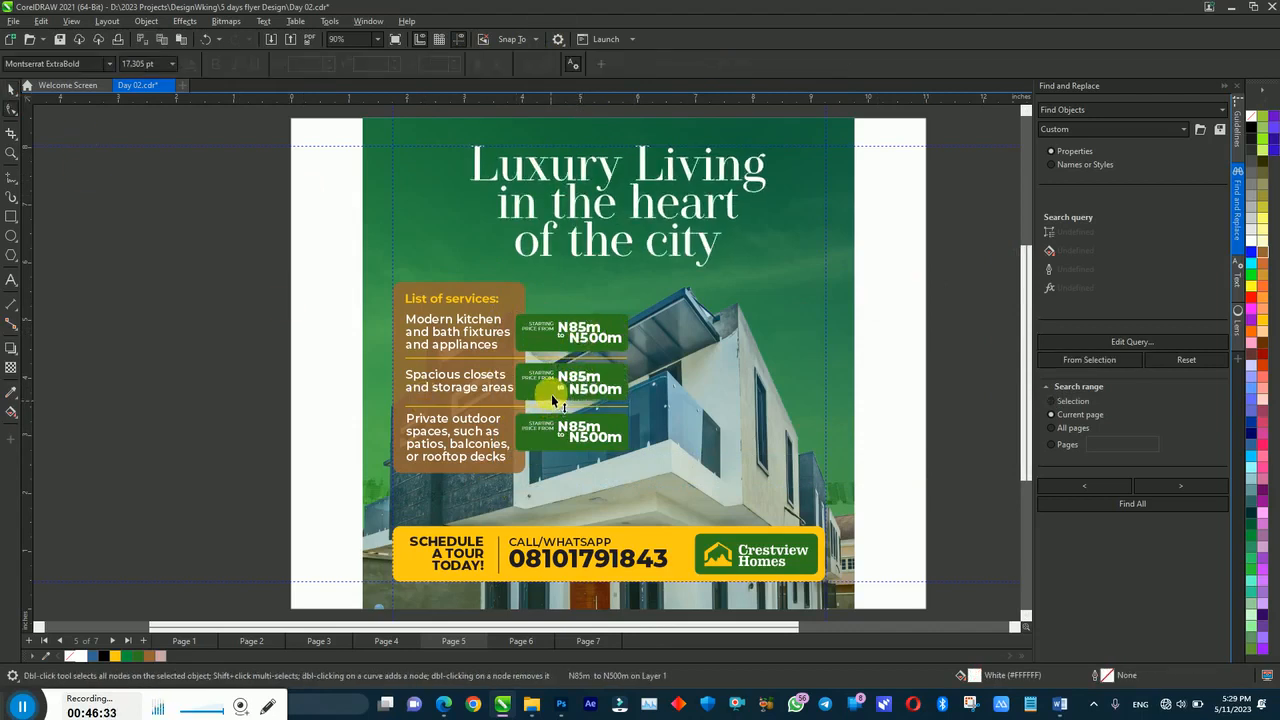
click(603, 339)
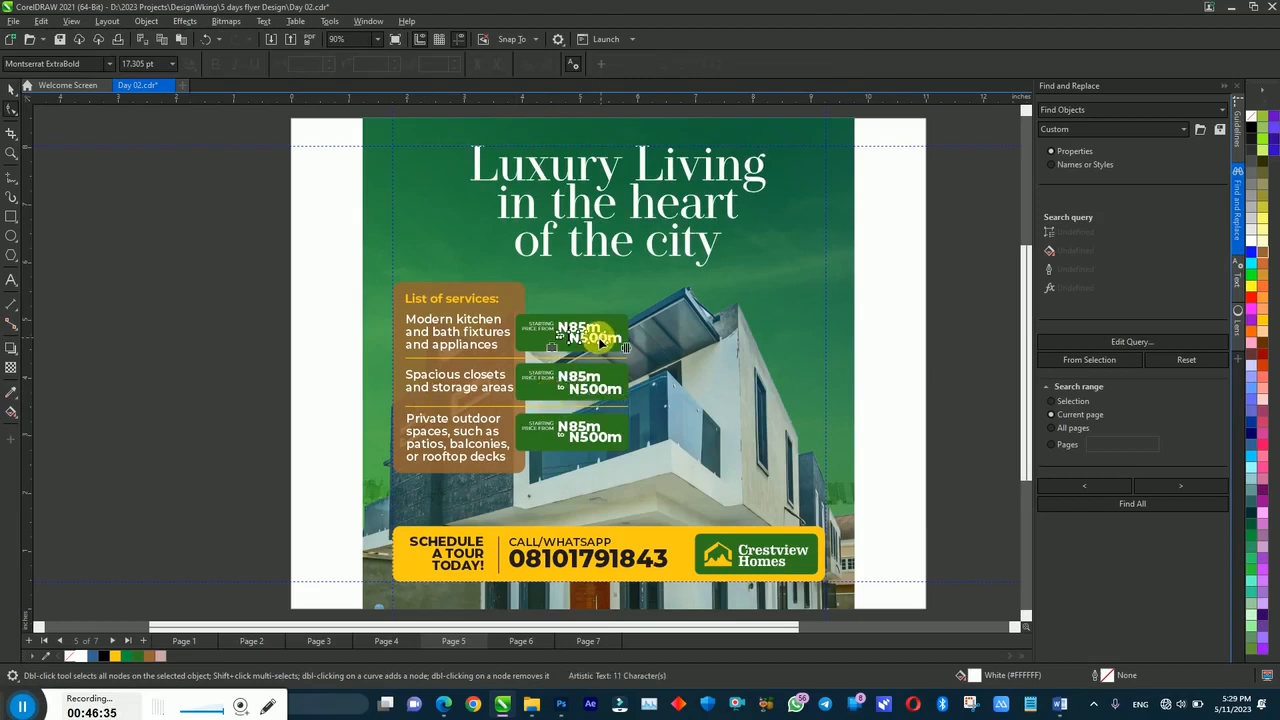
drag(553, 350, 554, 351)
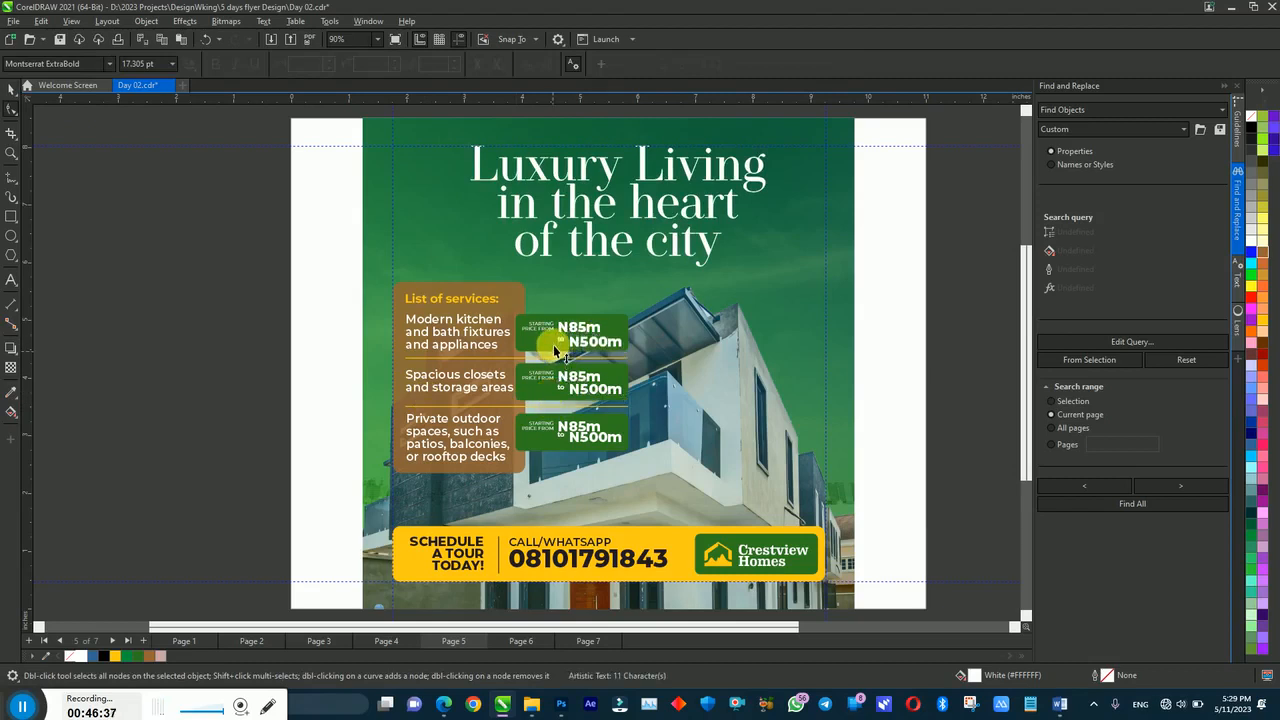
click(585, 436)
drag(554, 454, 557, 455)
key(Up)
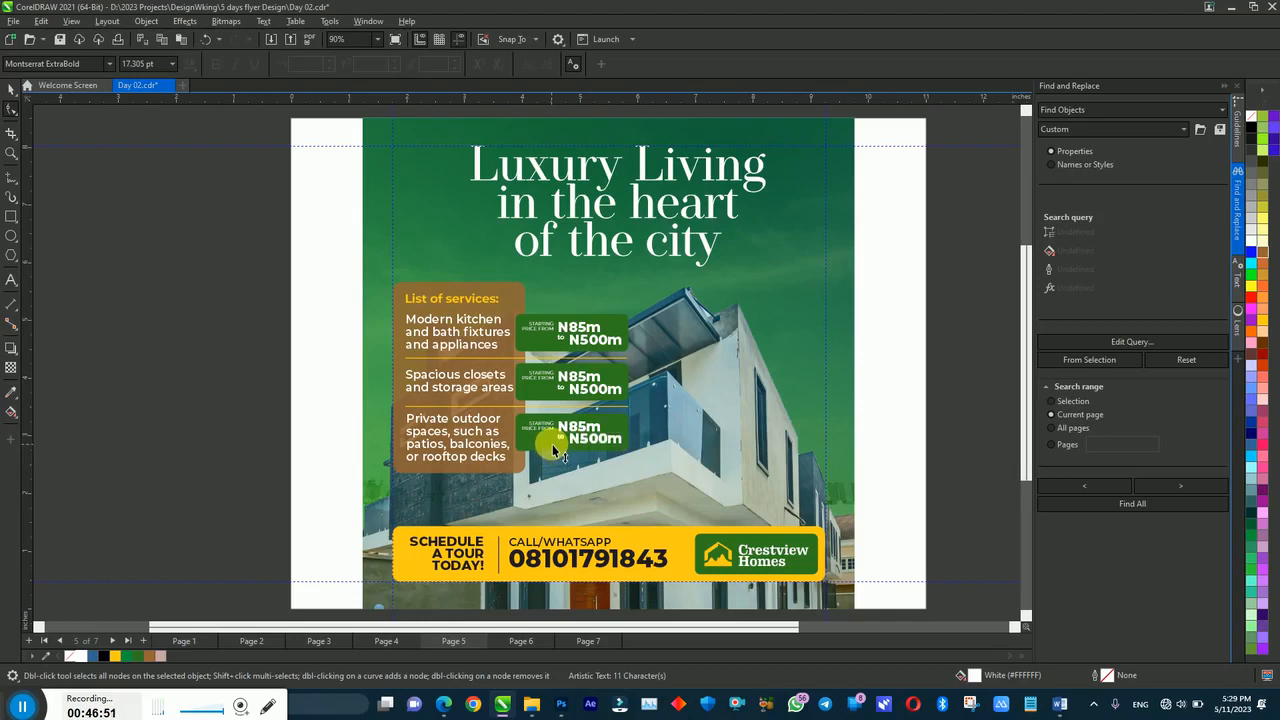